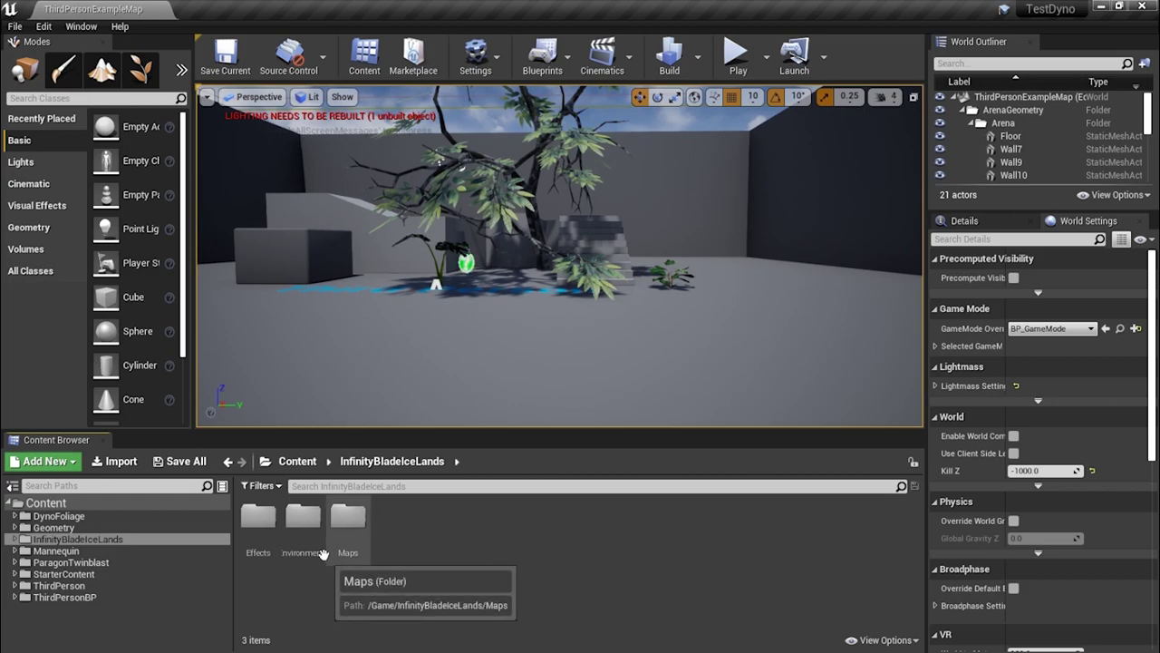
# Open the Overview level from the Maps folder of InfinityBladeIceLands
pyautogui.click(314, 528)
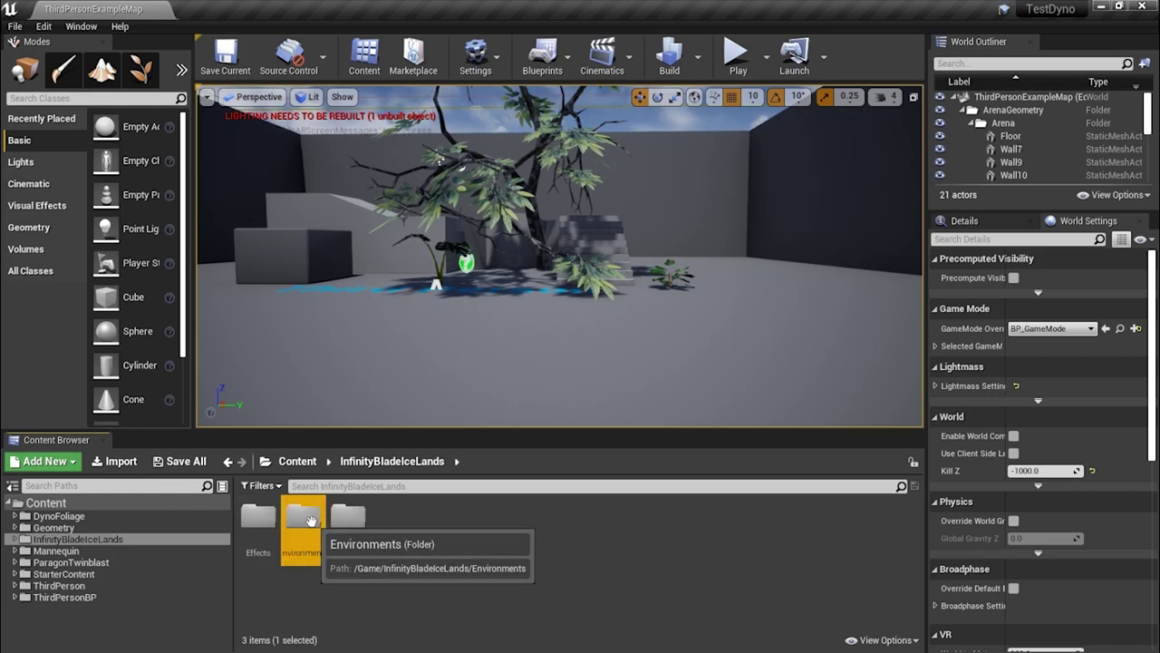
pyautogui.doubleClick(311, 526)
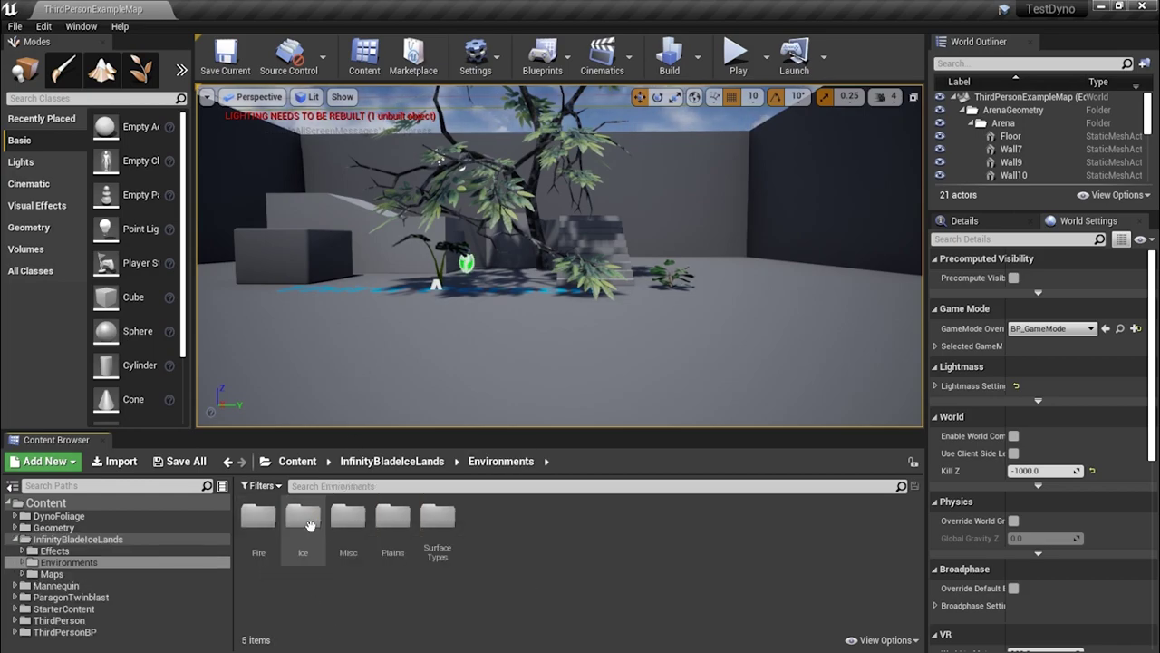
pyautogui.hotkey('alt', 'Left')
pyautogui.click(344, 535)
pyautogui.doubleClick(344, 535)
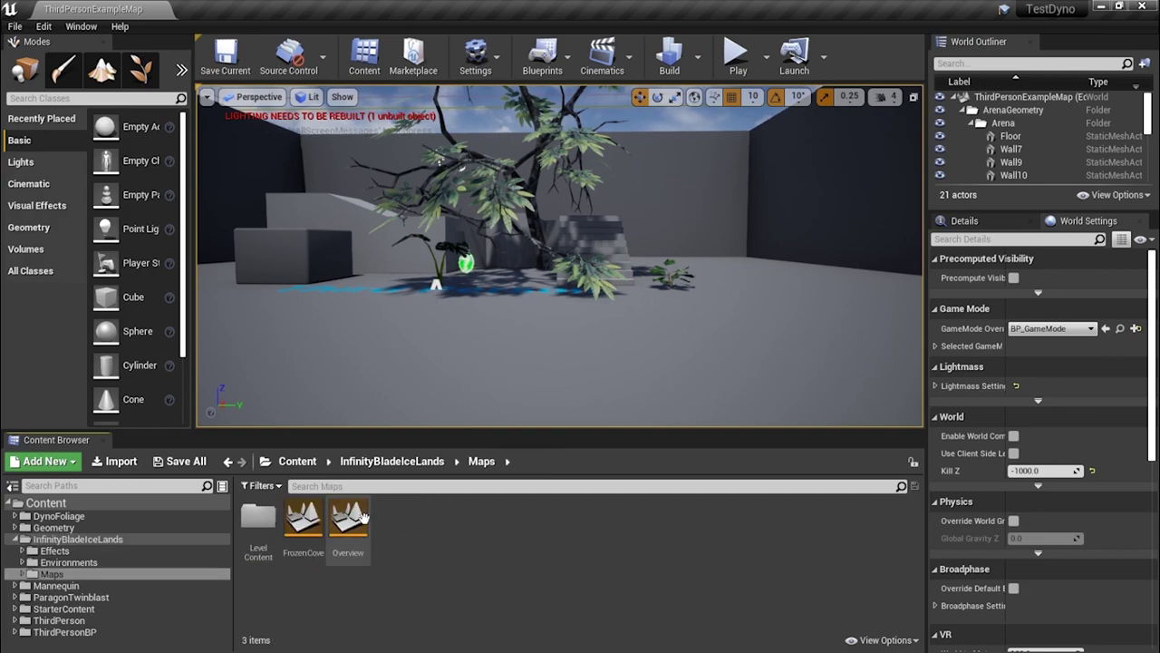
pyautogui.doubleClick(348, 523)
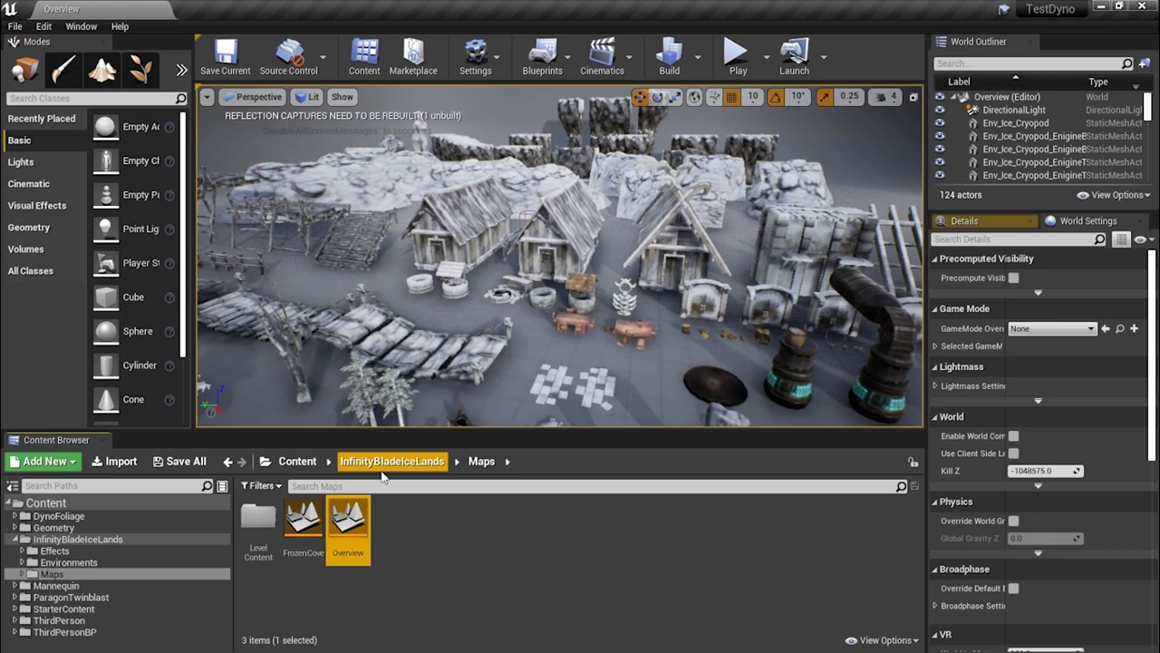
# Select the leafy dead tree in the level and locate its SM_Tree_Dead_WhiteLeaves static mesh among the project assets
pyautogui.press('w')
pyautogui.moveTo(559, 258); pyautogui.dragTo(435, 258, button='right')
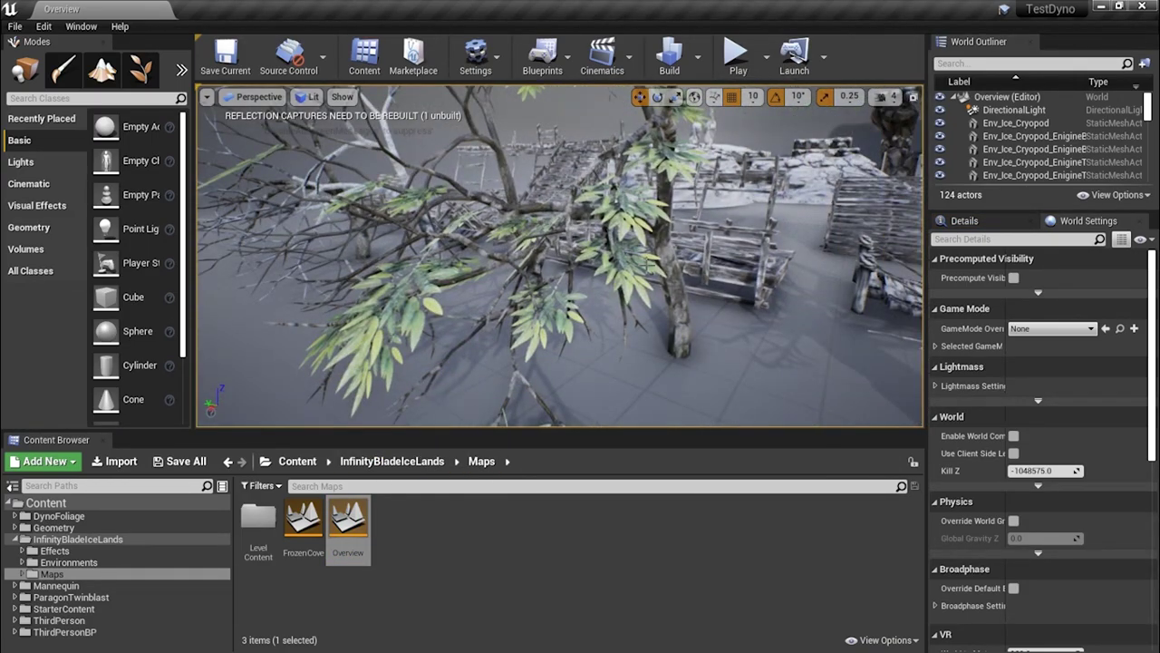
pyautogui.click(678, 270)
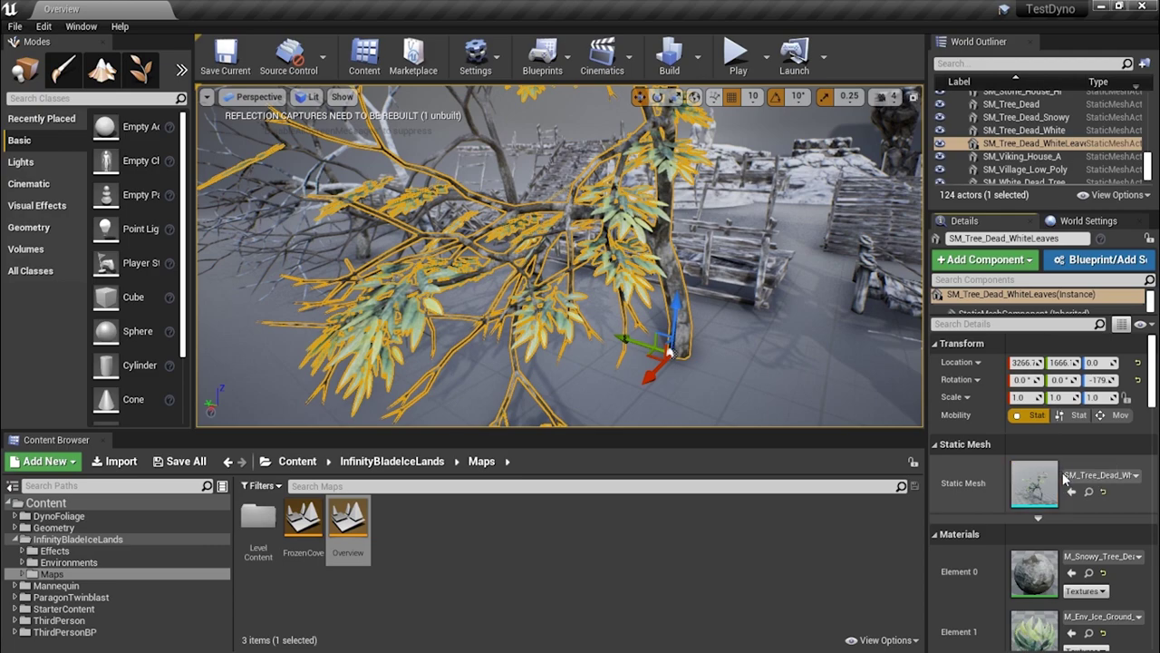
pyautogui.click(1089, 492)
pyautogui.moveTo(801, 521)
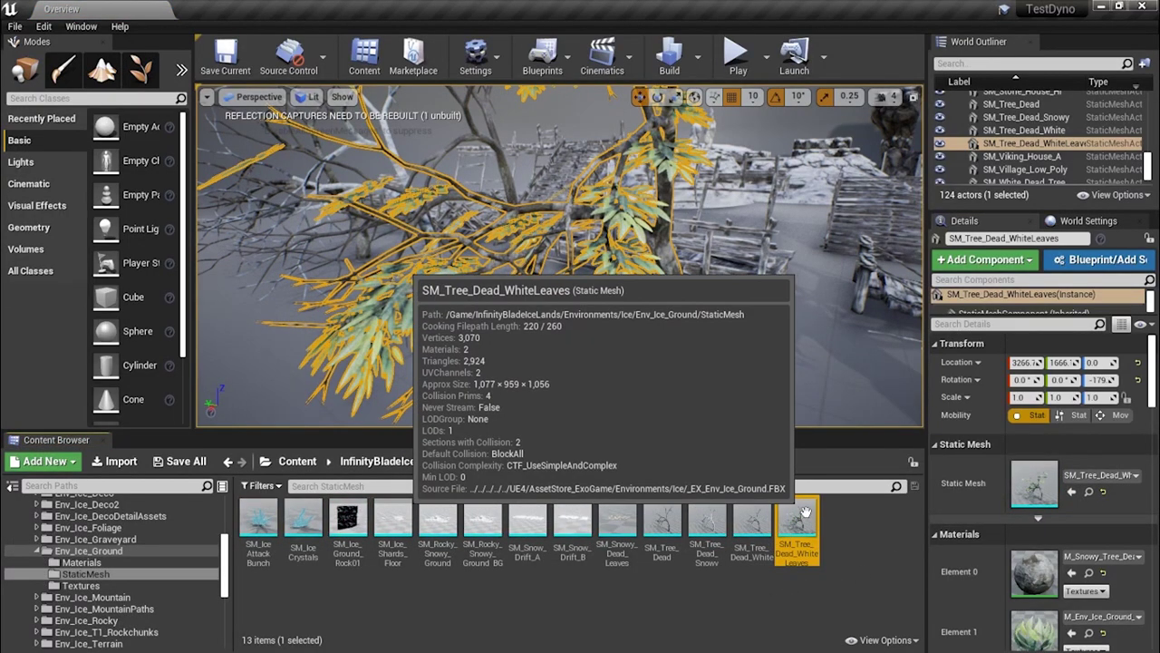
pyautogui.click(801, 519)
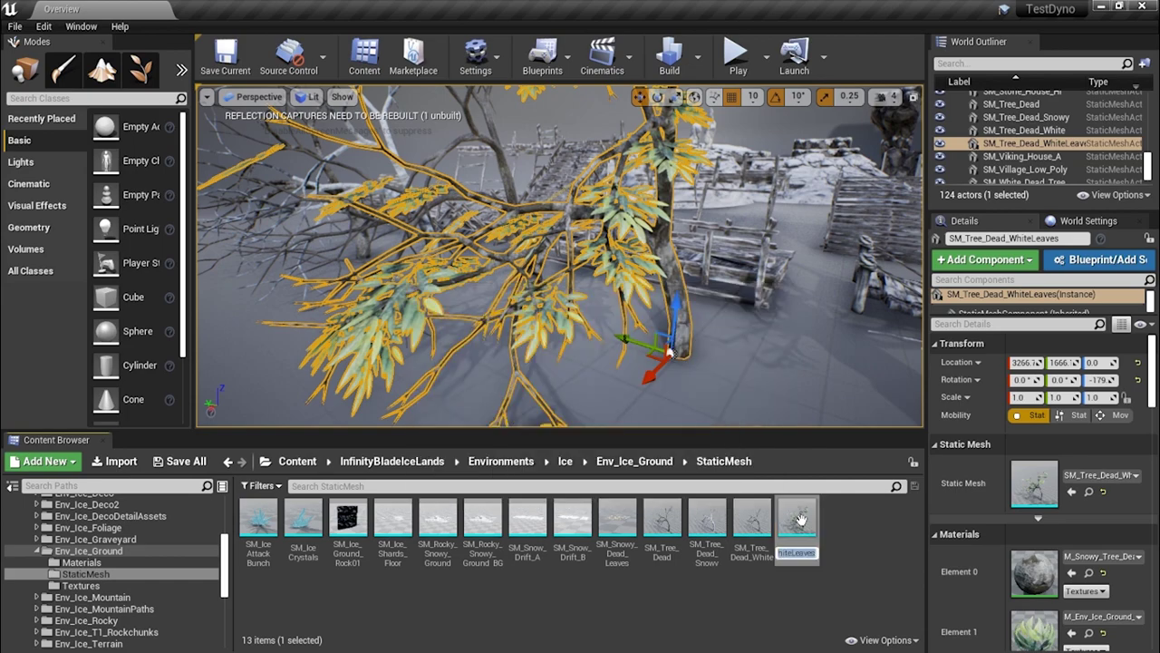
pyautogui.click(853, 566)
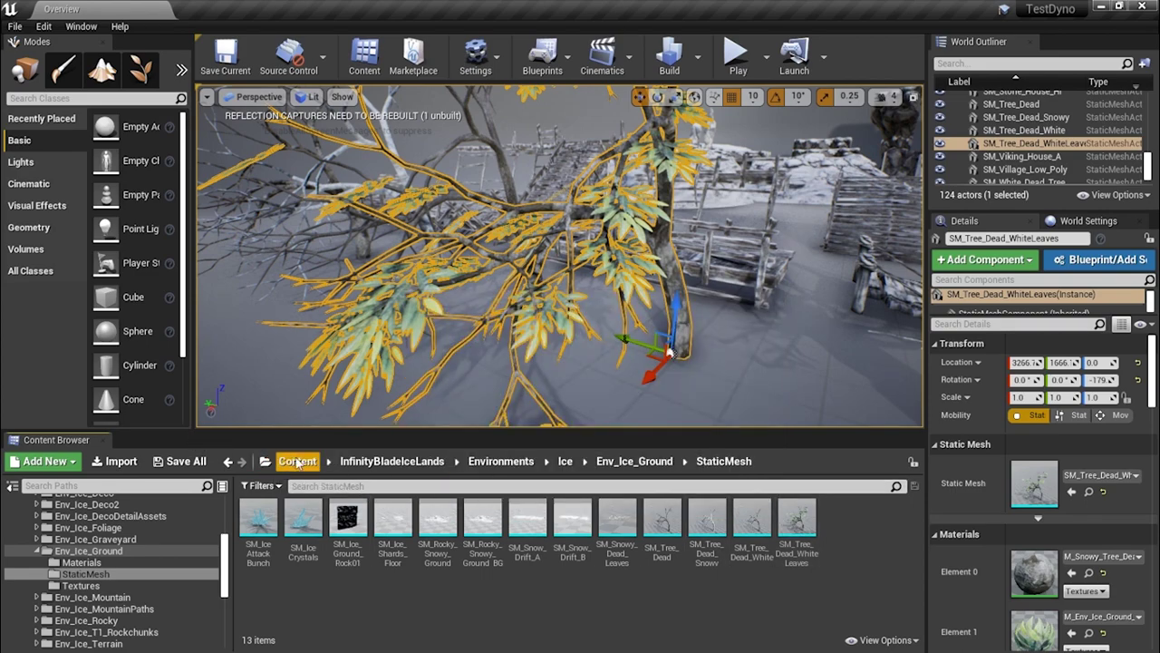
# Open the ThirdPersonExampleMap level from the ThirdPersonBP Maps folder
pyautogui.click(266, 461)
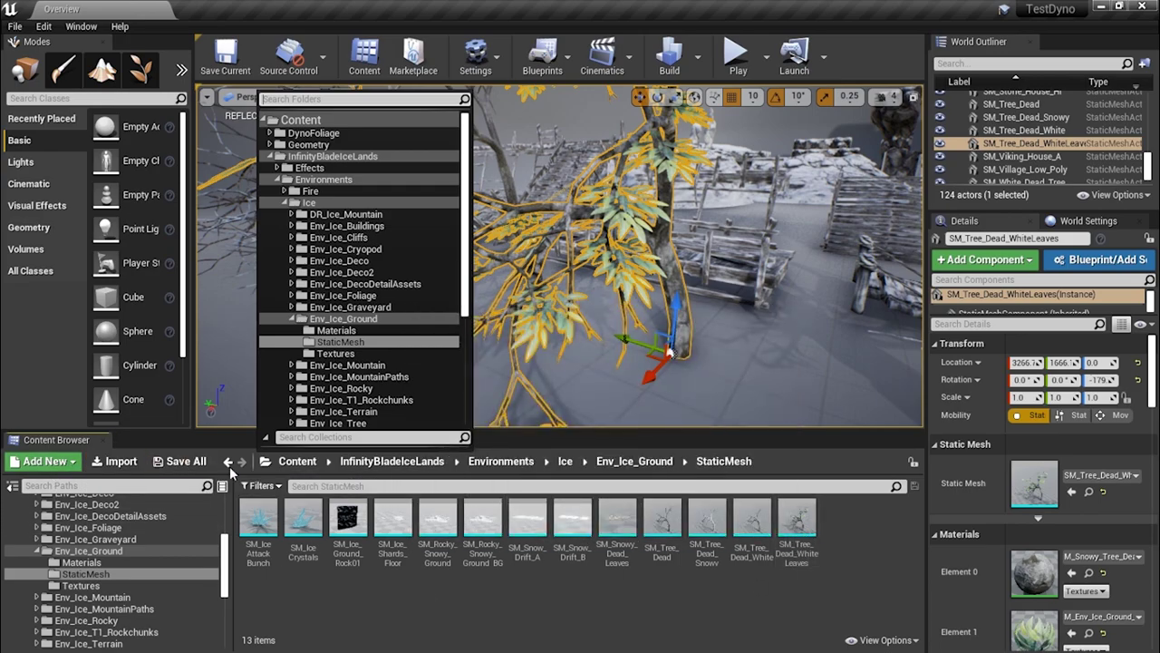
pyautogui.click(299, 462)
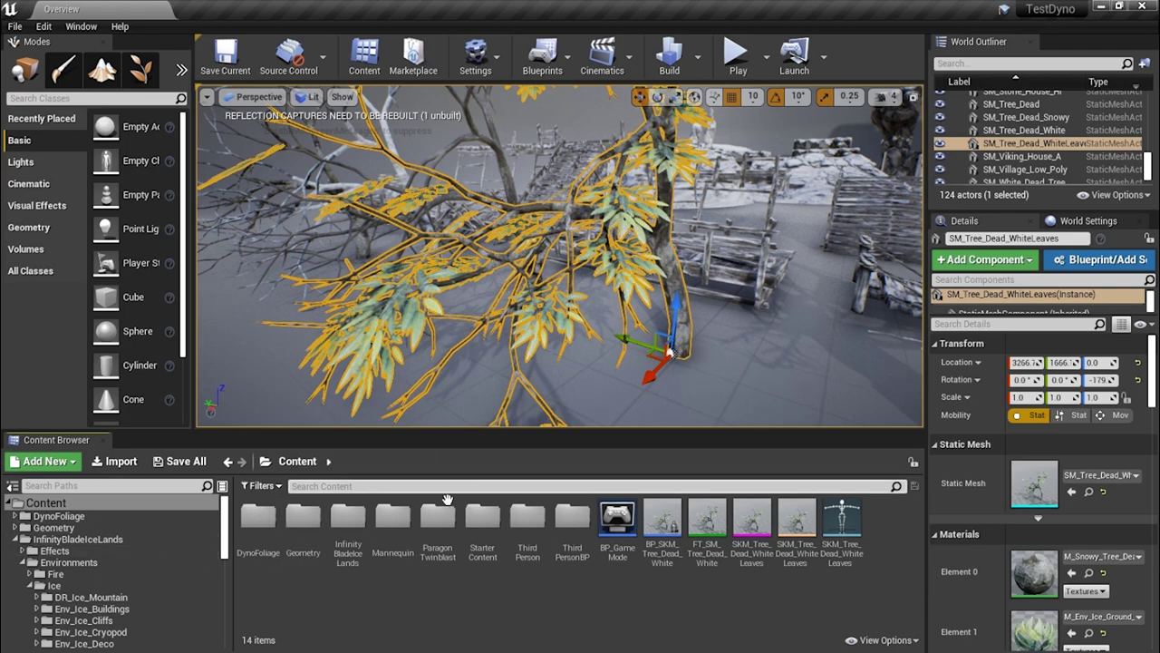
pyautogui.doubleClick(527, 524)
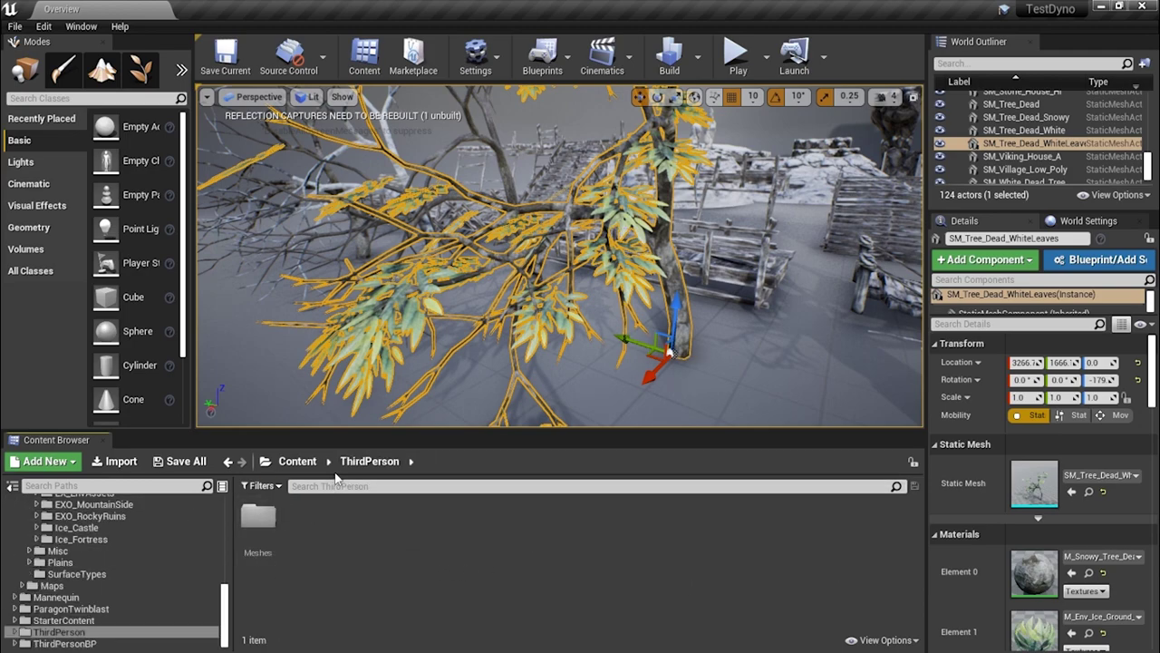
pyautogui.click(297, 460)
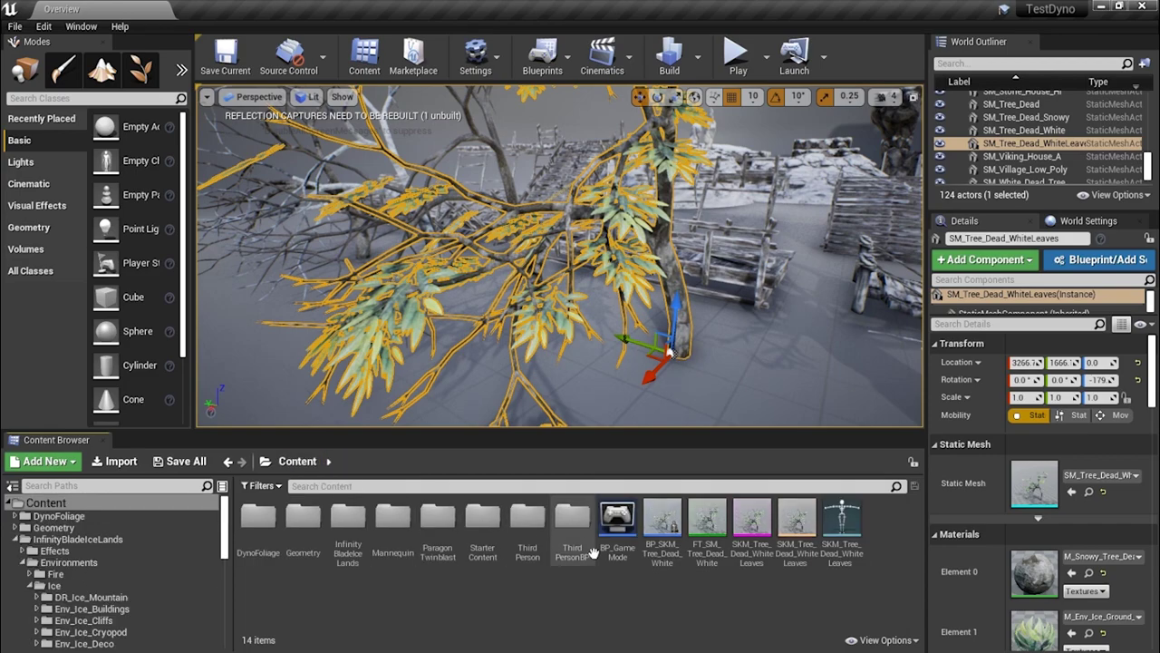
pyautogui.doubleClick(585, 530)
pyautogui.click(308, 515)
pyautogui.doubleClick(308, 515)
pyautogui.doubleClick(258, 526)
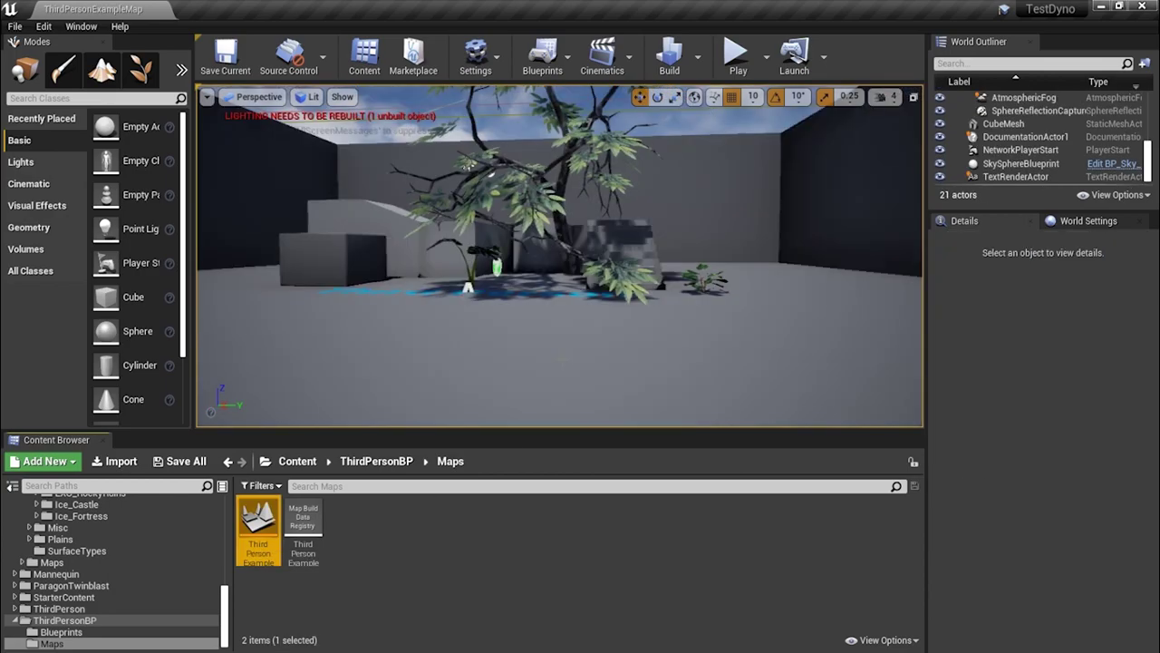
# Play-test the level by running the character through the tree's foliage, and end the play session
pyautogui.click(736, 56)
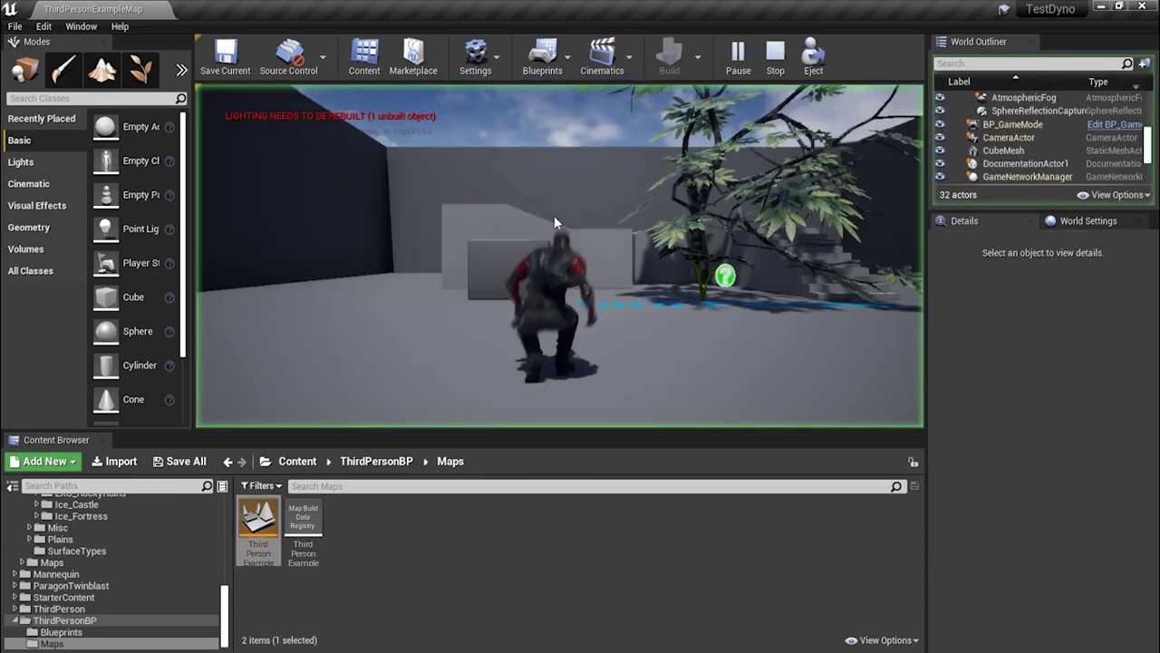
pyautogui.press('w')
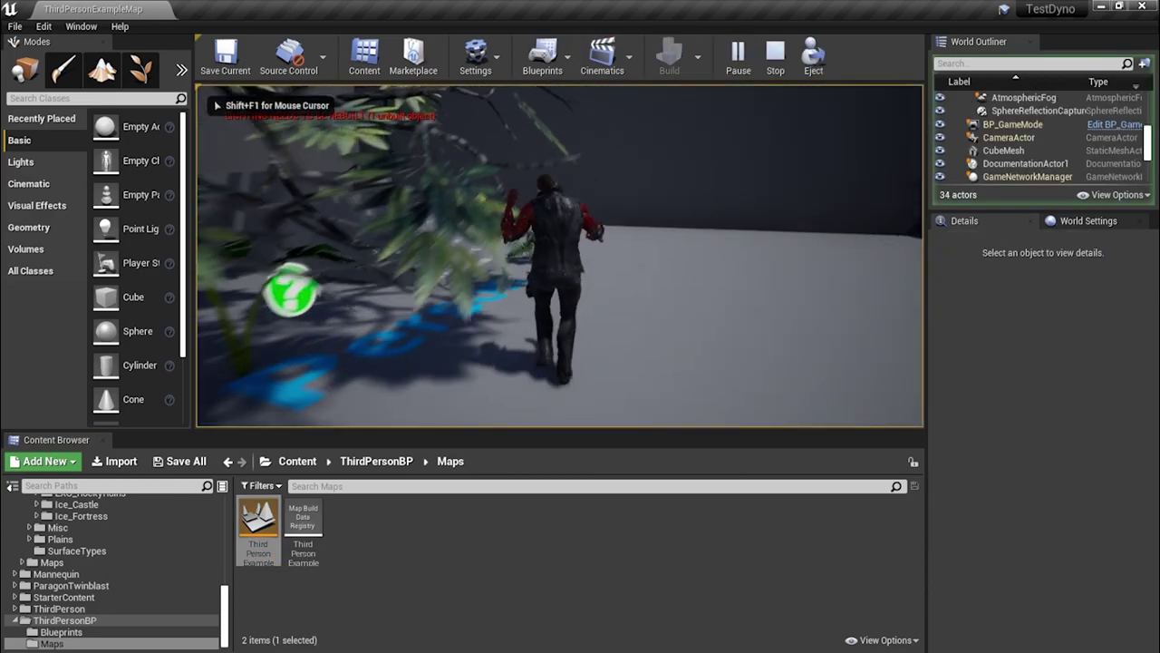
pyautogui.press('w')
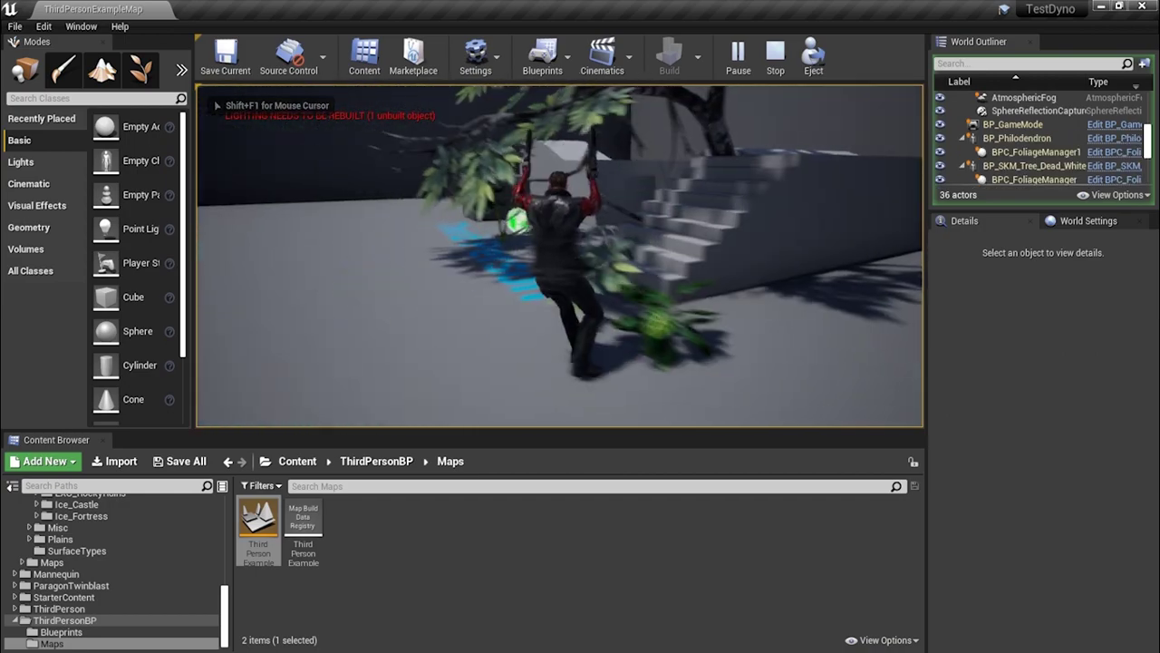
pyautogui.press('Escape')
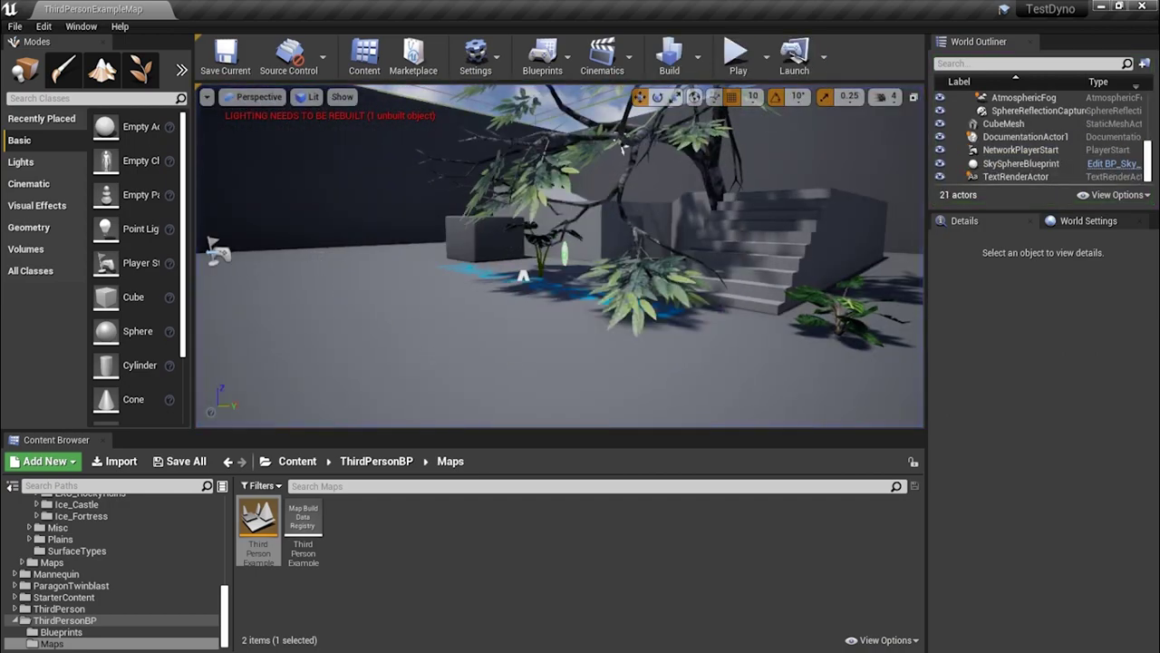
# Open the engine's Collision page in the project settings
pyautogui.click(43, 26)
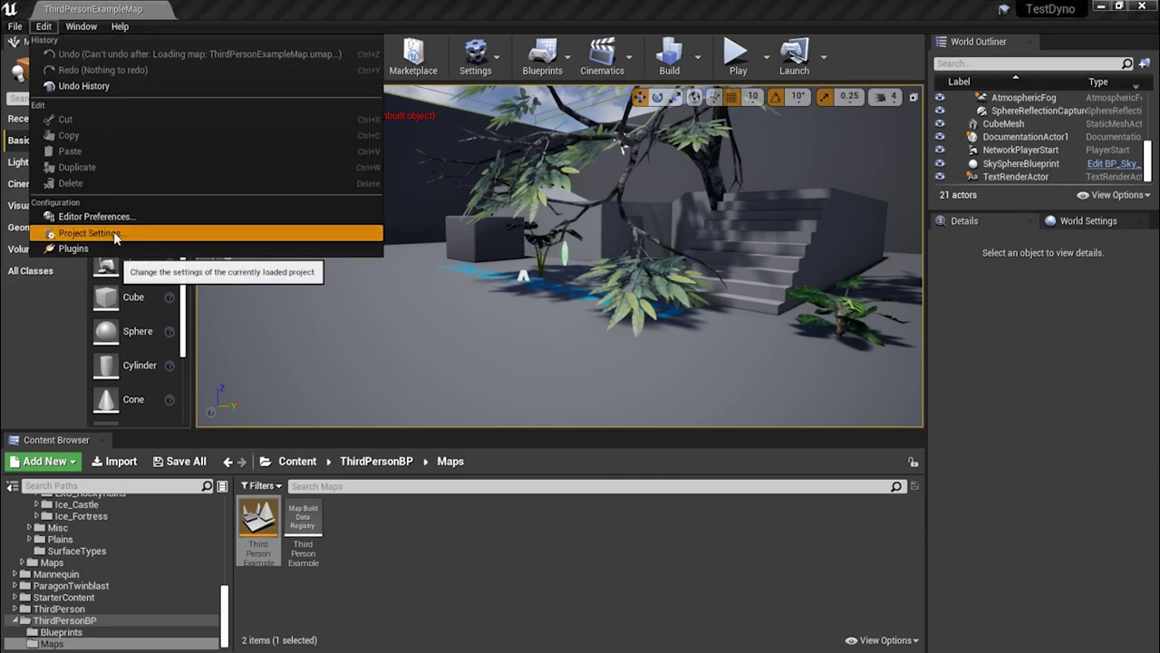
pyautogui.click(113, 232)
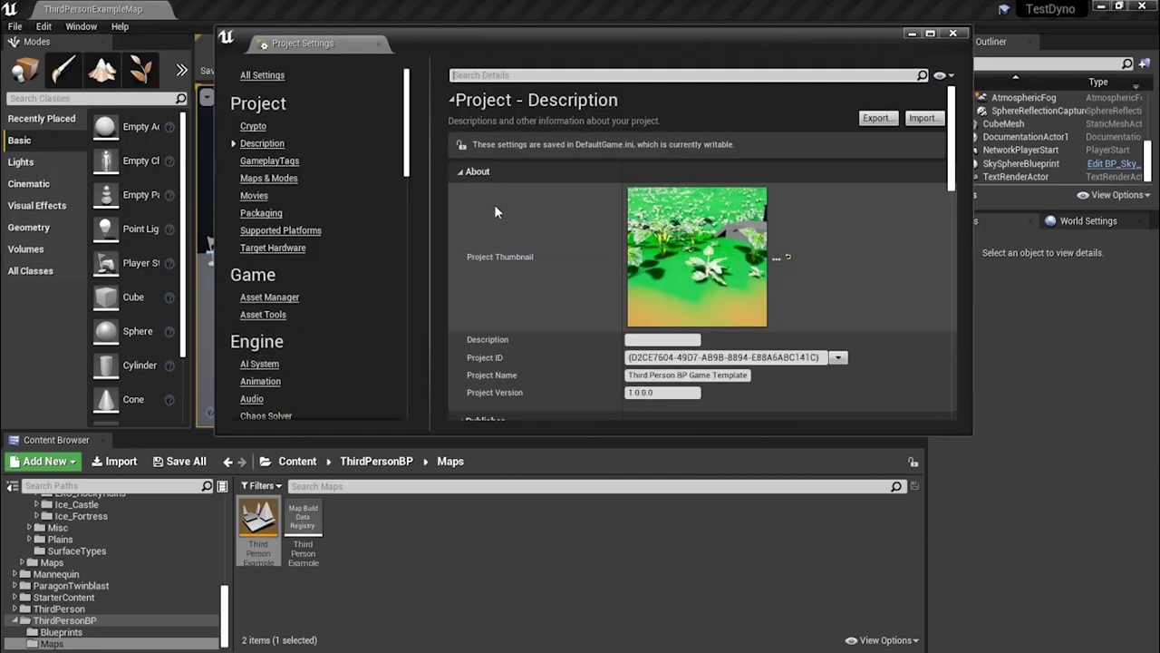
pyautogui.scroll(-3, 280, 256)
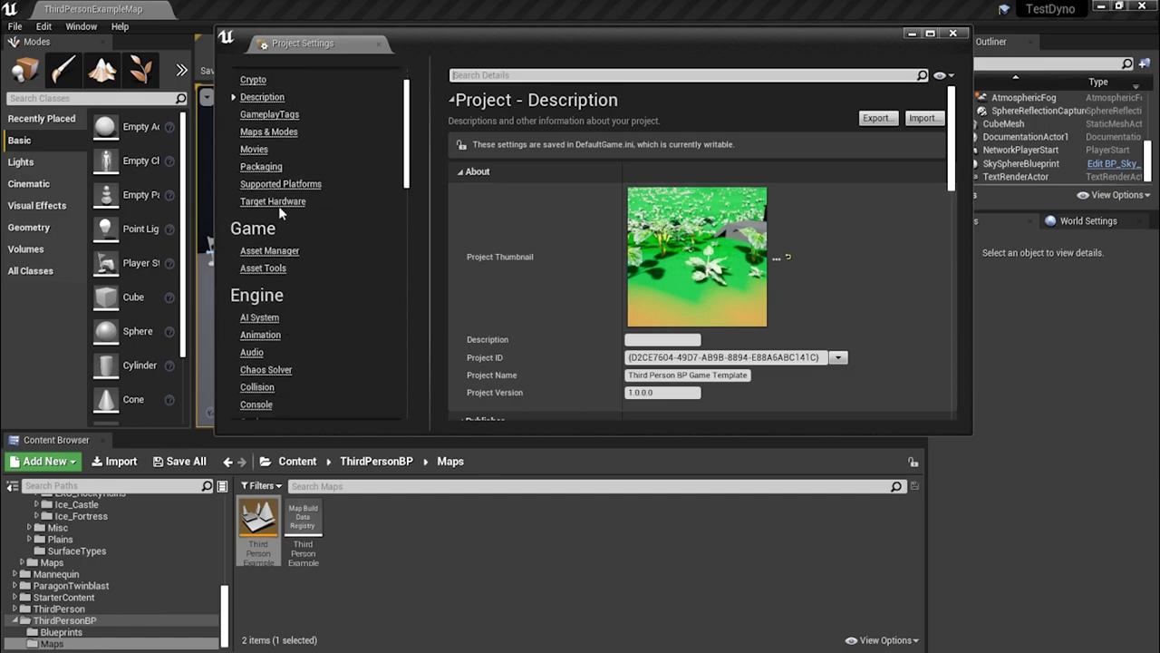
pyautogui.scroll(-2, 256, 367)
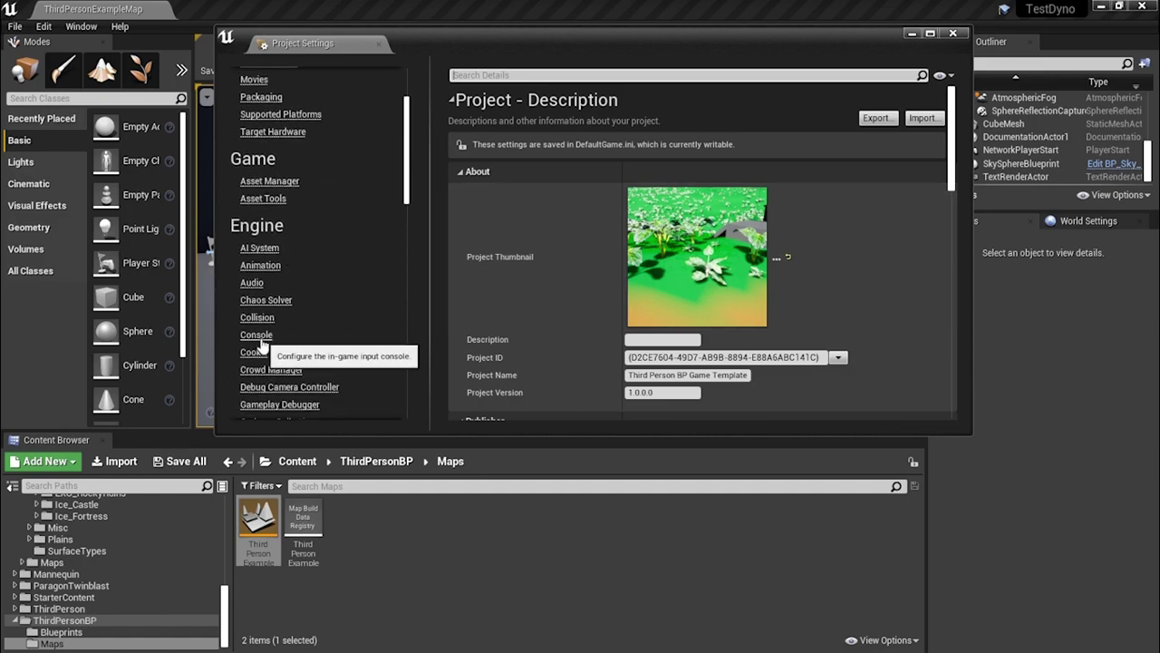
pyautogui.click(258, 318)
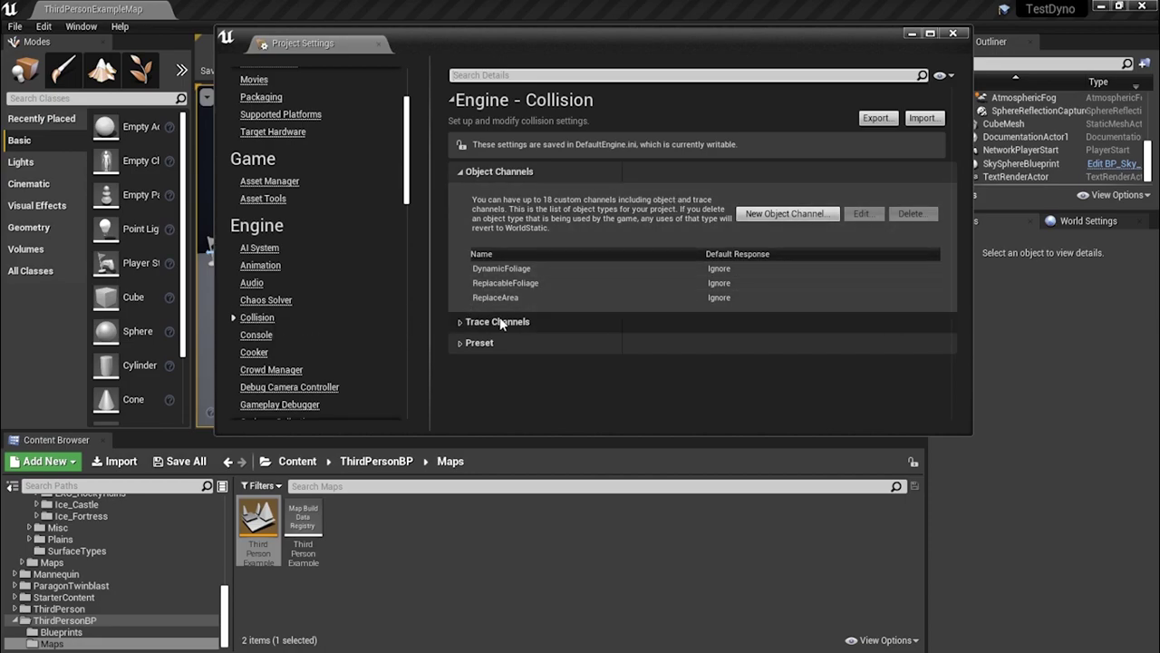
# Check the default response options offered for a new object channel, without creating one
pyautogui.click(801, 216)
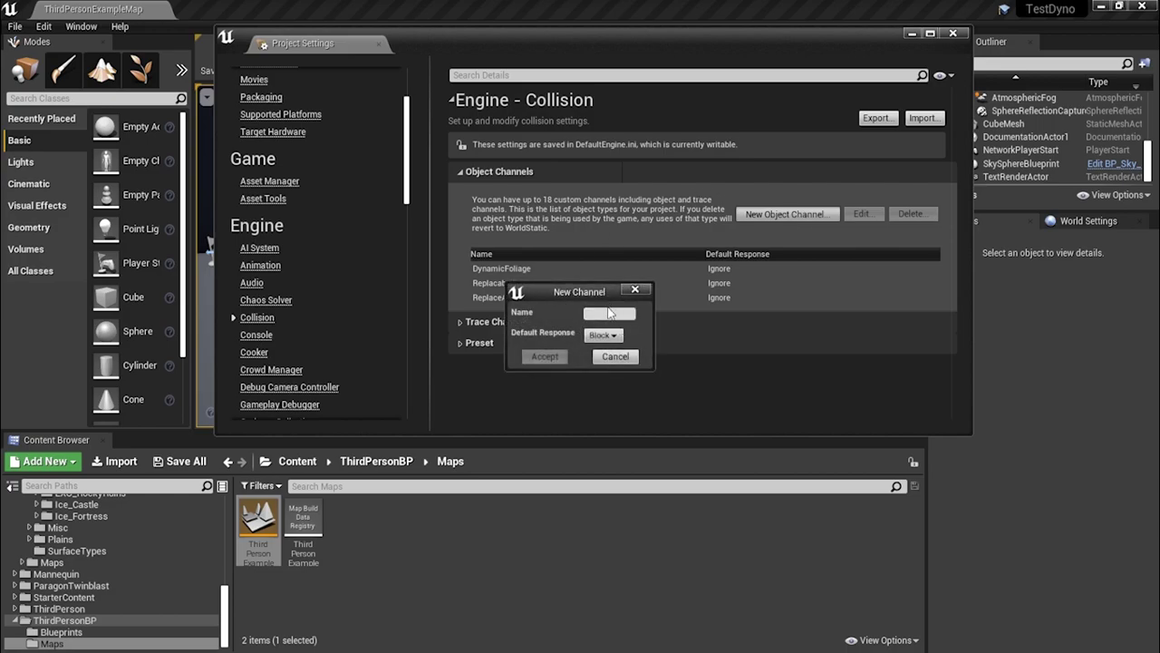
pyautogui.click(603, 334)
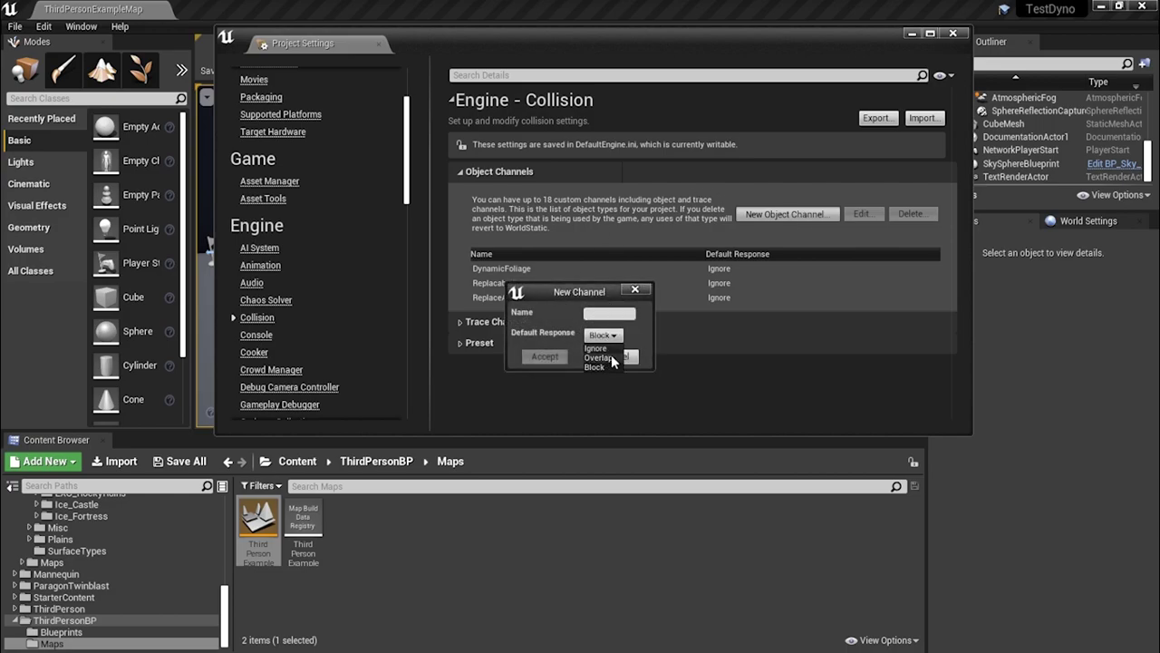
pyautogui.click(641, 358)
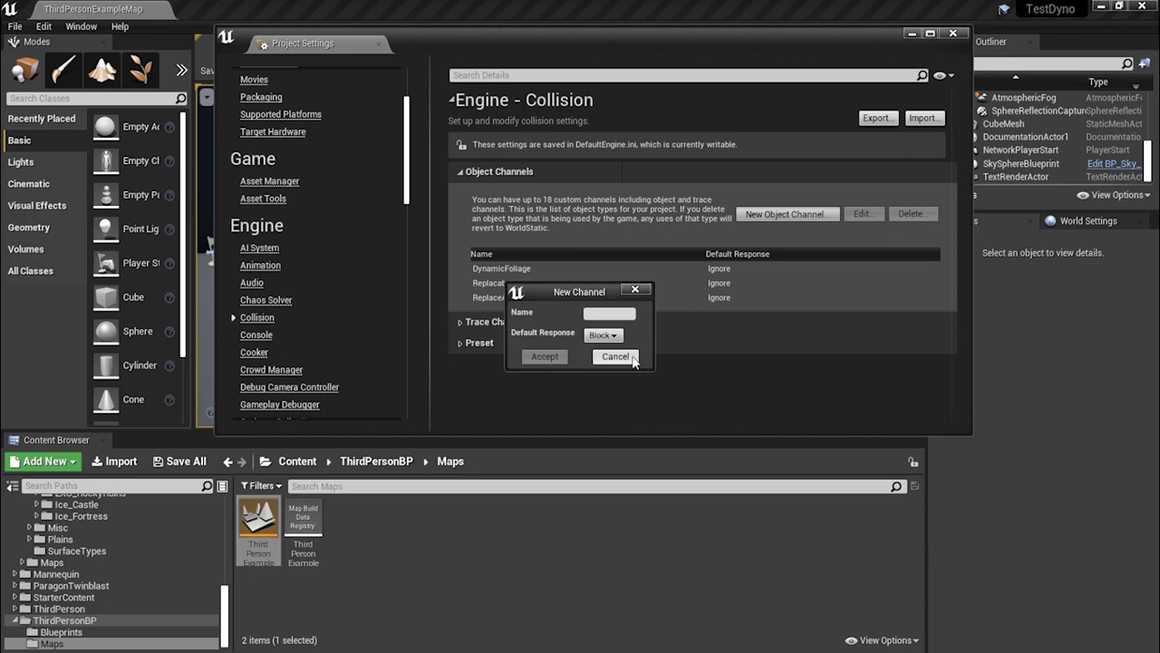
pyautogui.click(597, 358)
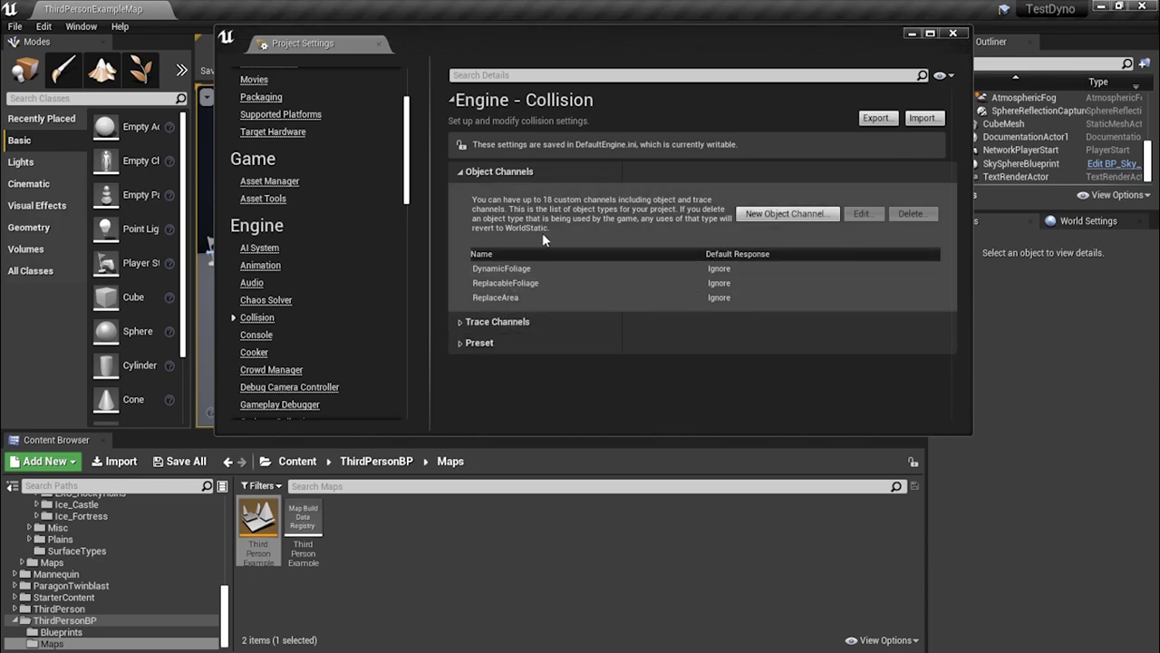
# Expand the collision presets in the enlarged settings window and review the DynamicFoliage profile's collision responses, leaving the profile unsaved
pyautogui.click(460, 344)
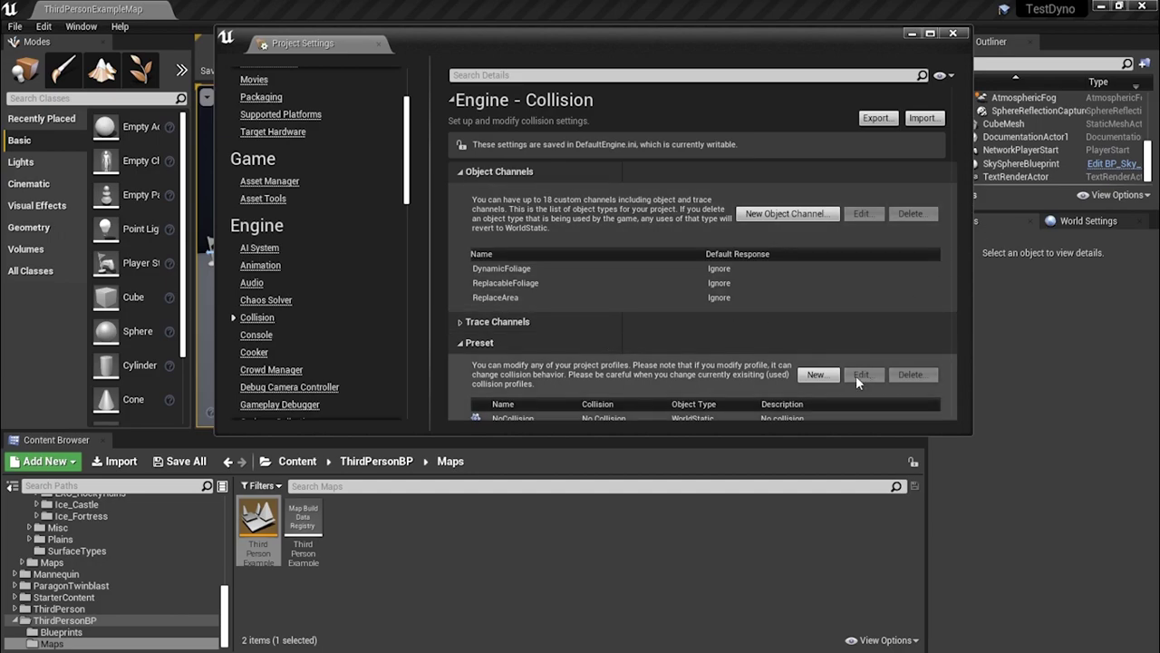
pyautogui.moveTo(935, 432); pyautogui.dragTo(936, 651)
pyautogui.scroll(-2, 804, 420)
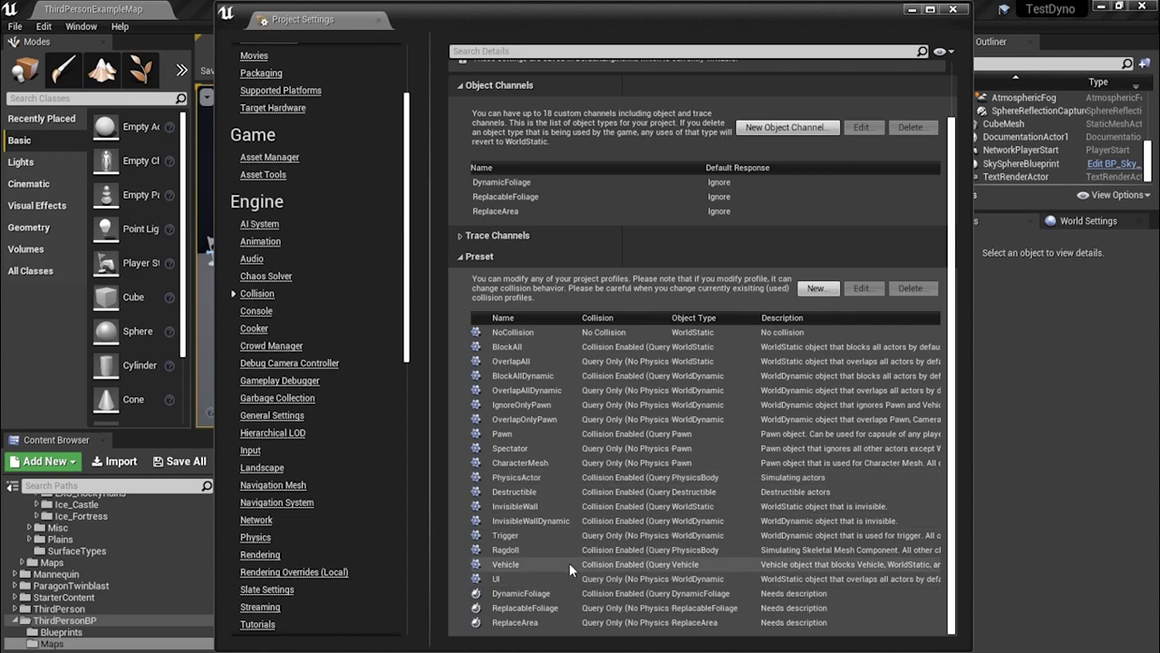
pyautogui.doubleClick(531, 593)
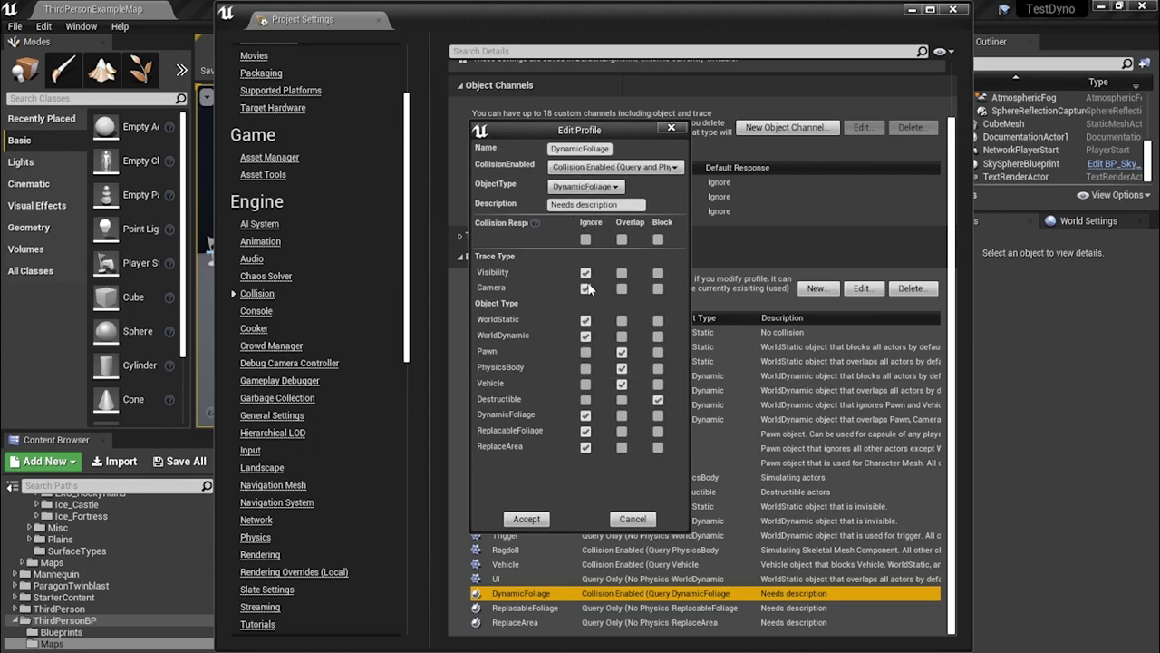
pyautogui.click(620, 352)
pyautogui.click(658, 399)
pyautogui.click(630, 520)
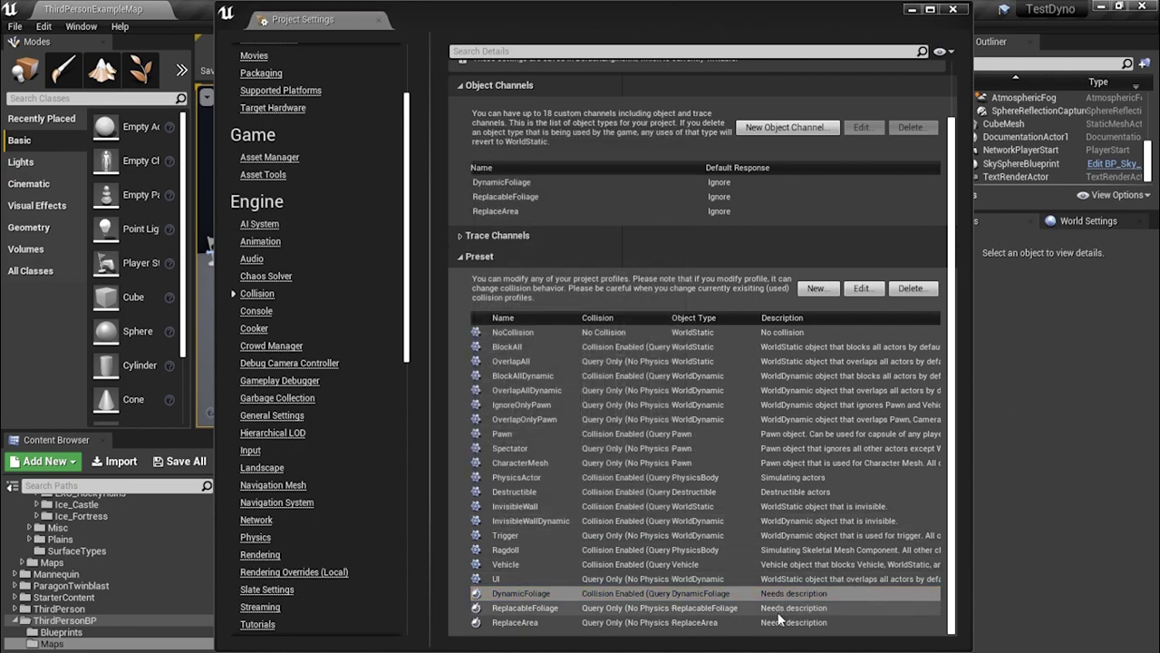
# Review the collision responses of the ReplacableFoliage preset and close its profile without saving
pyautogui.click(536, 610)
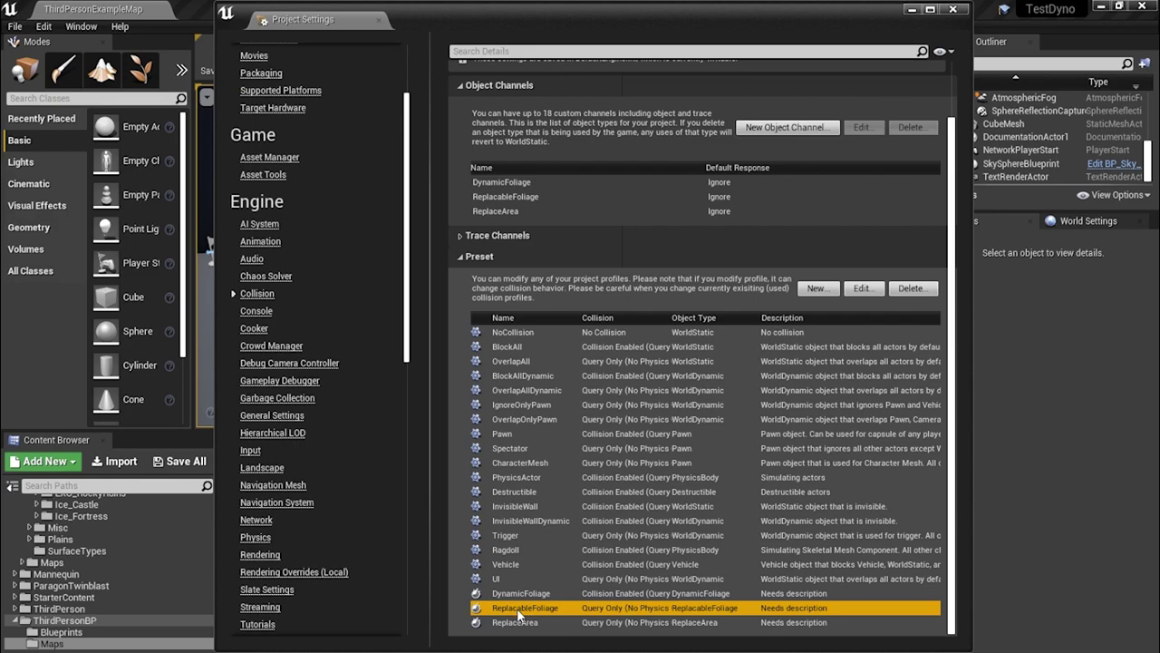
pyautogui.doubleClick(517, 608)
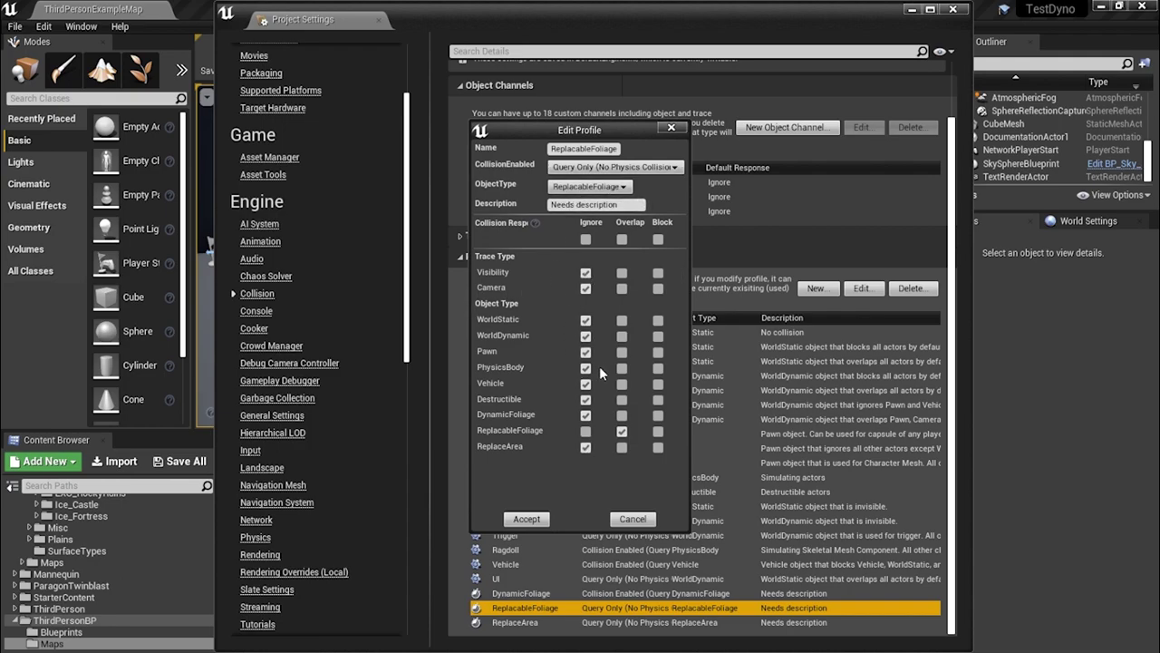
pyautogui.click(625, 434)
pyautogui.click(587, 447)
pyautogui.click(632, 518)
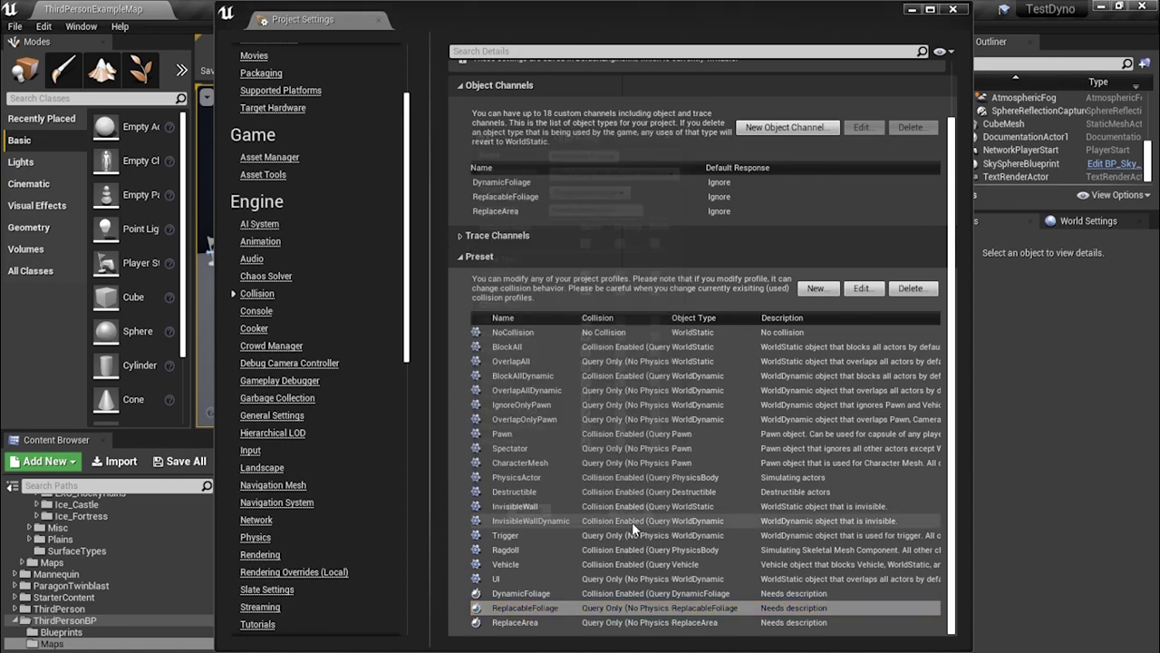
# Review the collision responses of the ReplaceArea preset and close its profile without saving
pyautogui.click(517, 623)
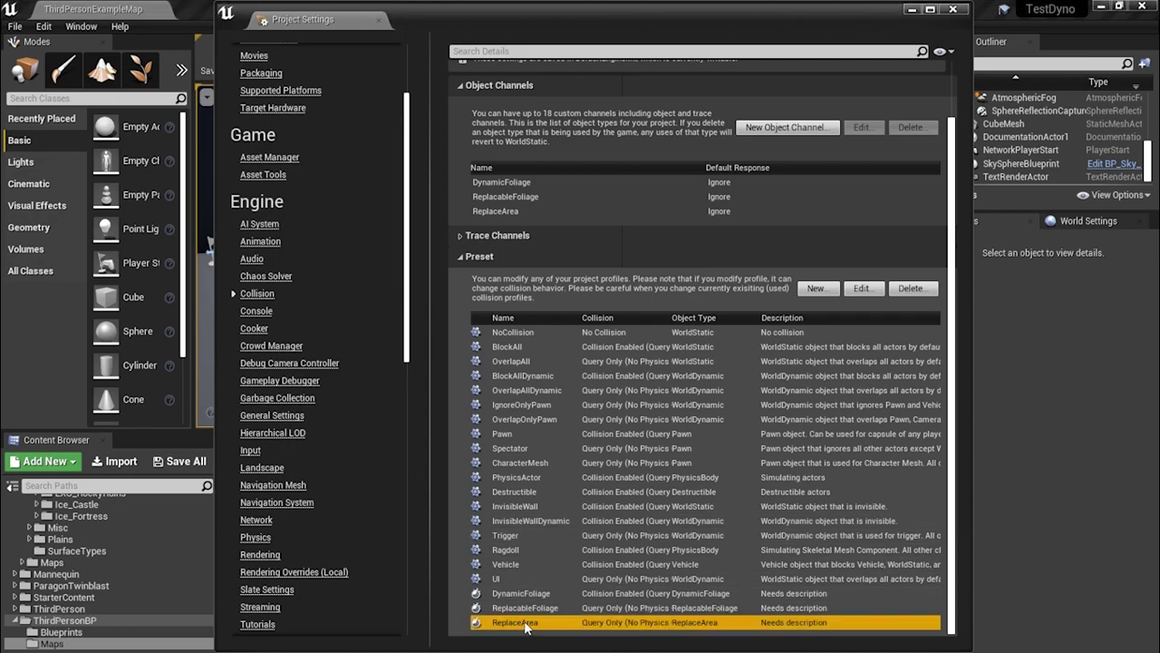
pyautogui.doubleClick(524, 623)
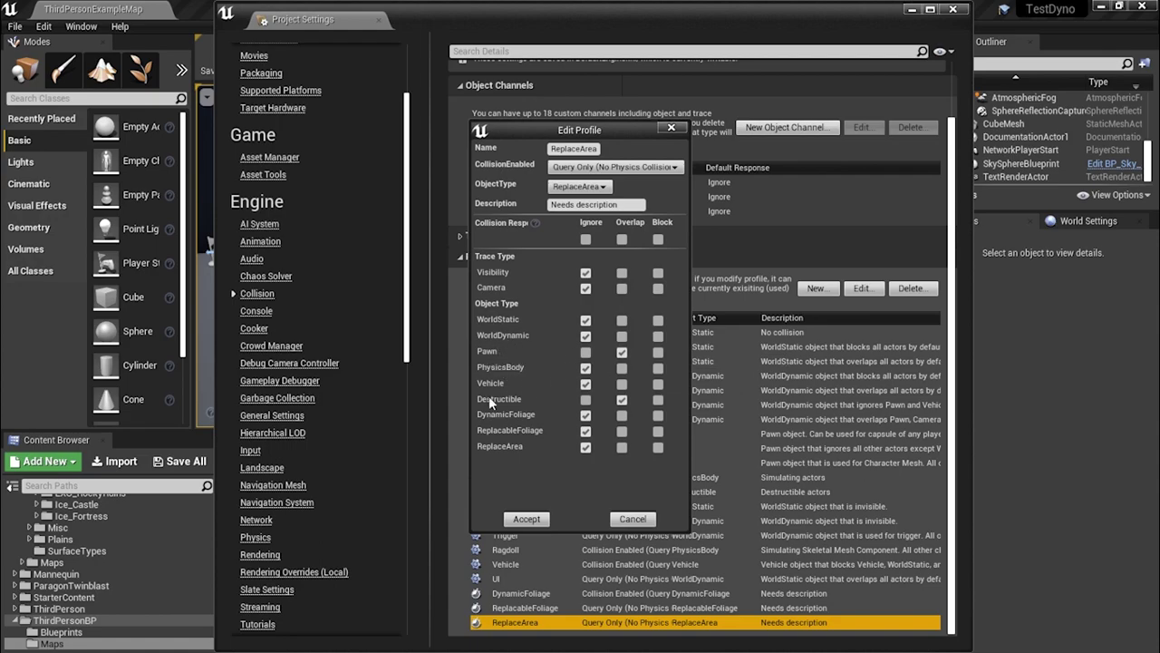
pyautogui.click(622, 399)
pyautogui.click(585, 448)
pyautogui.click(632, 520)
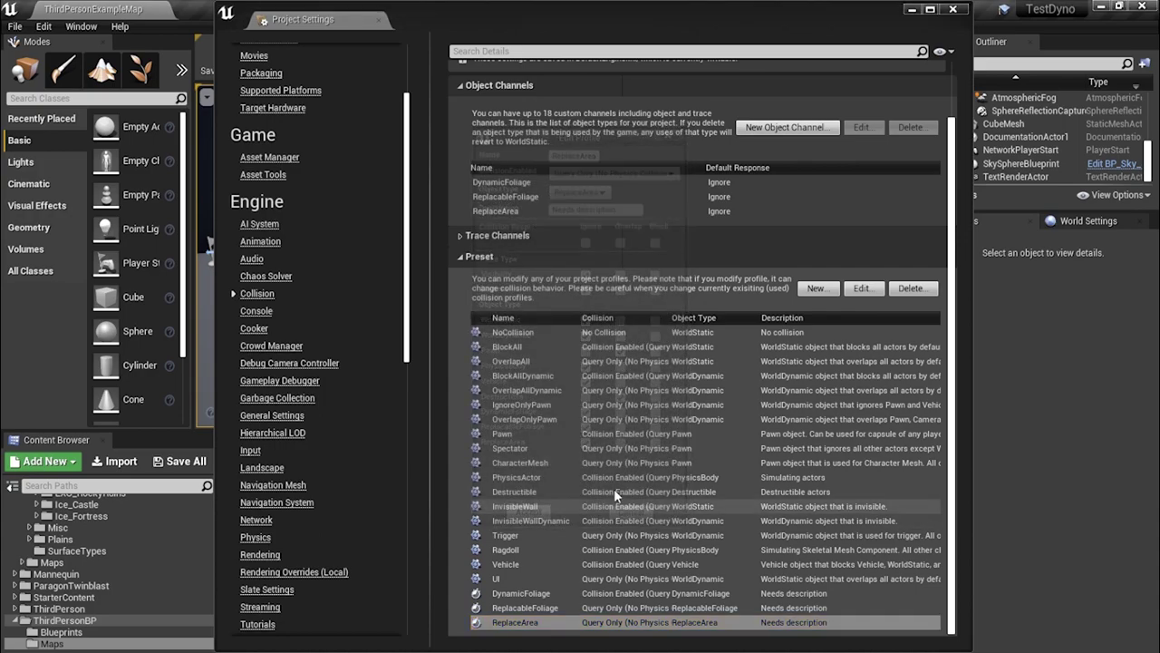
# Review how the Pawn preset responds to the custom foliage and replace-area channels, leaving the profile unsaved
pyautogui.click(522, 437)
pyautogui.doubleClick(522, 438)
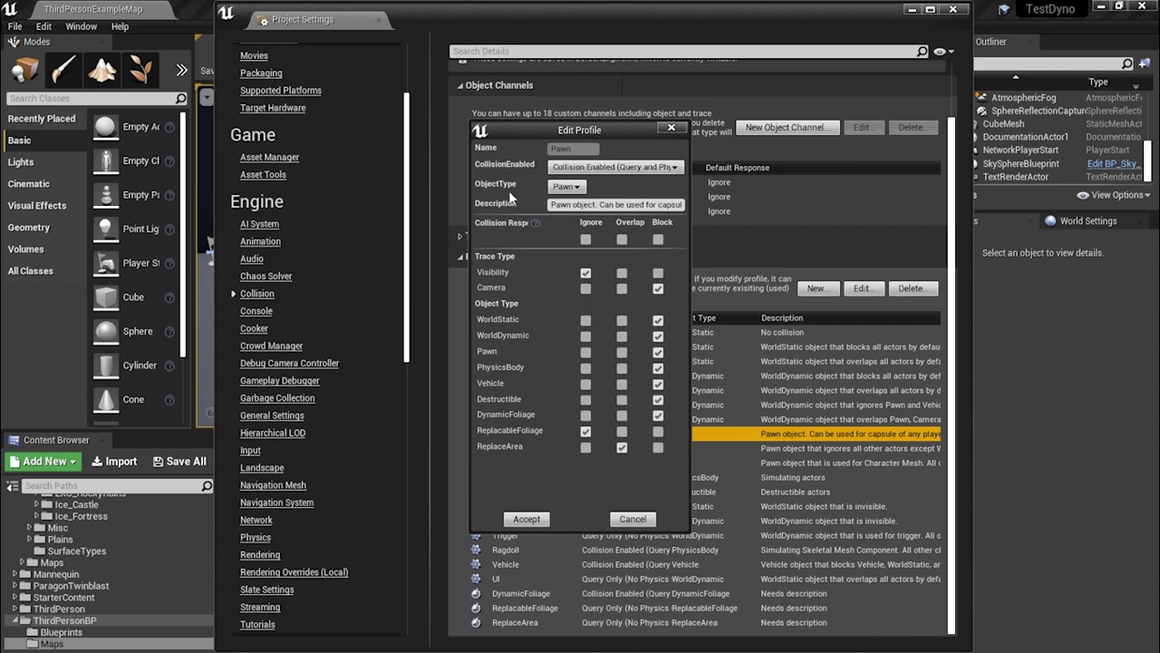
pyautogui.click(586, 431)
pyautogui.click(639, 519)
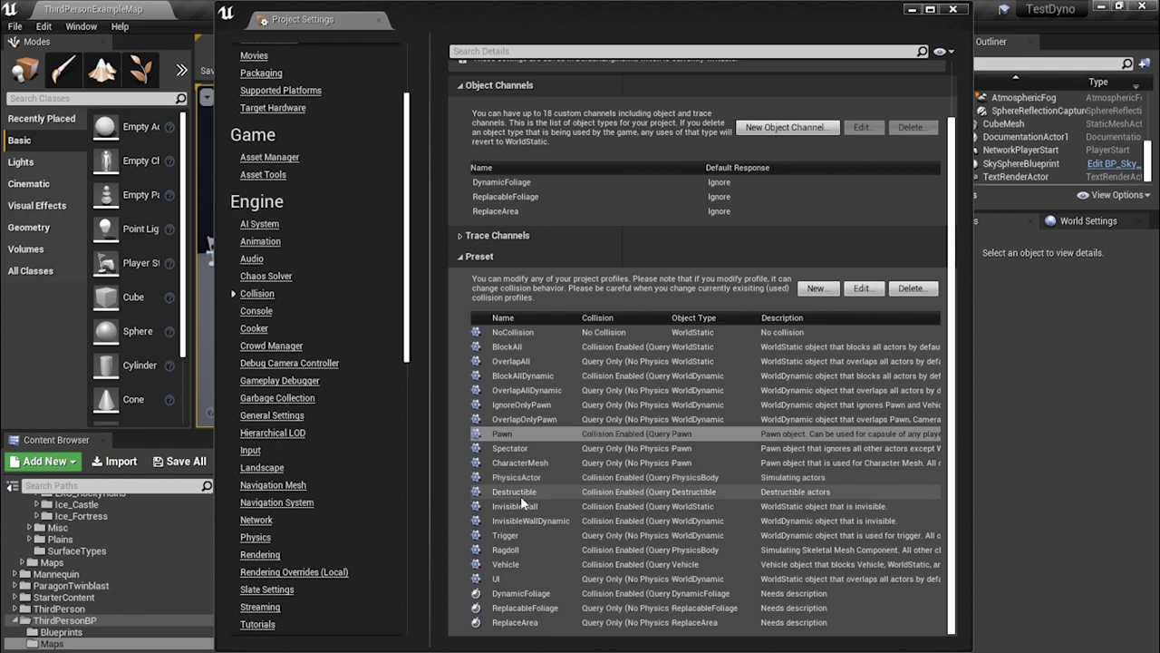
# Review the Destructible preset's collision responses without saving, and clear the project settings window away from the level editor
pyautogui.doubleClick(520, 493)
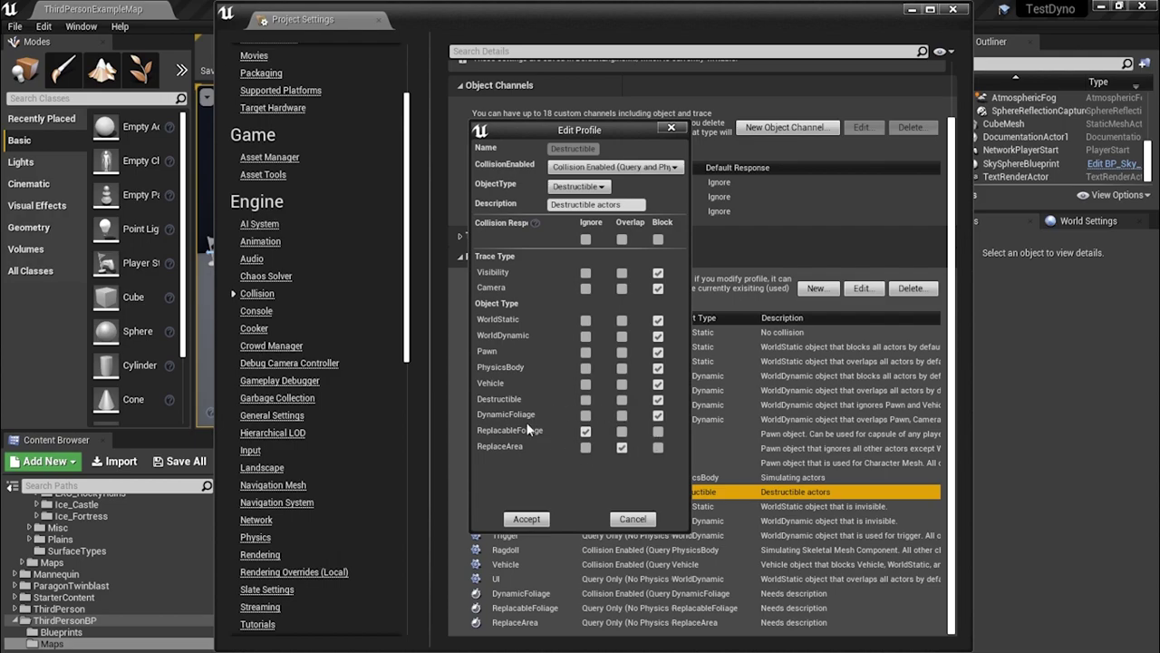
pyautogui.click(629, 520)
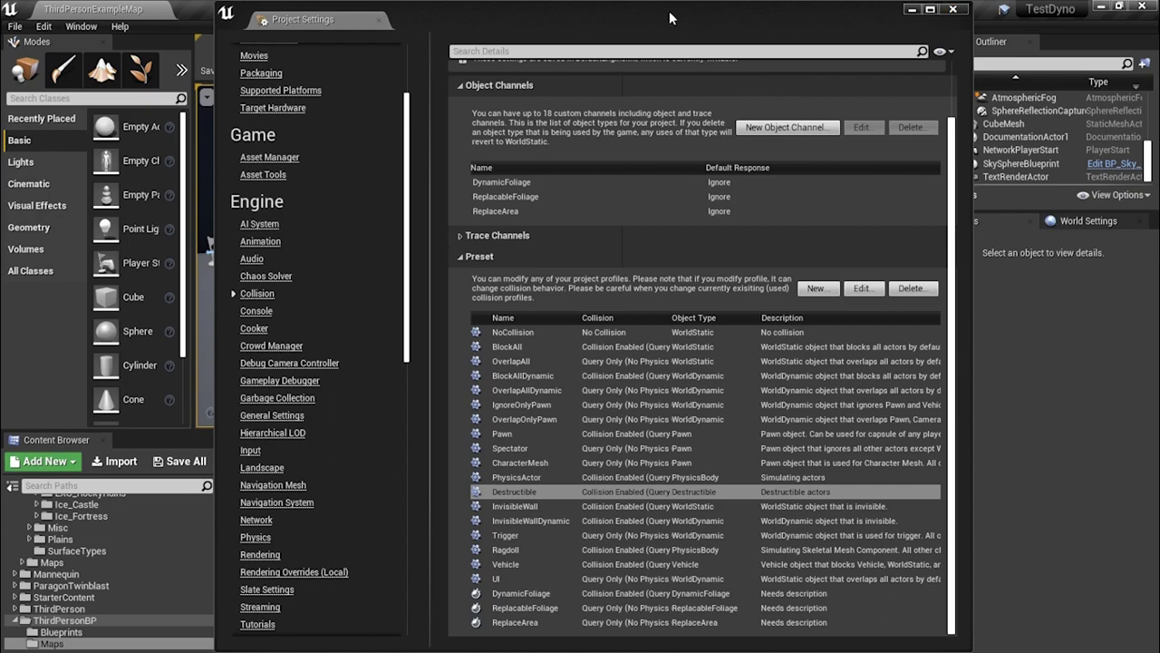
pyautogui.moveTo(458, 16); pyautogui.dragTo(1159, 18)
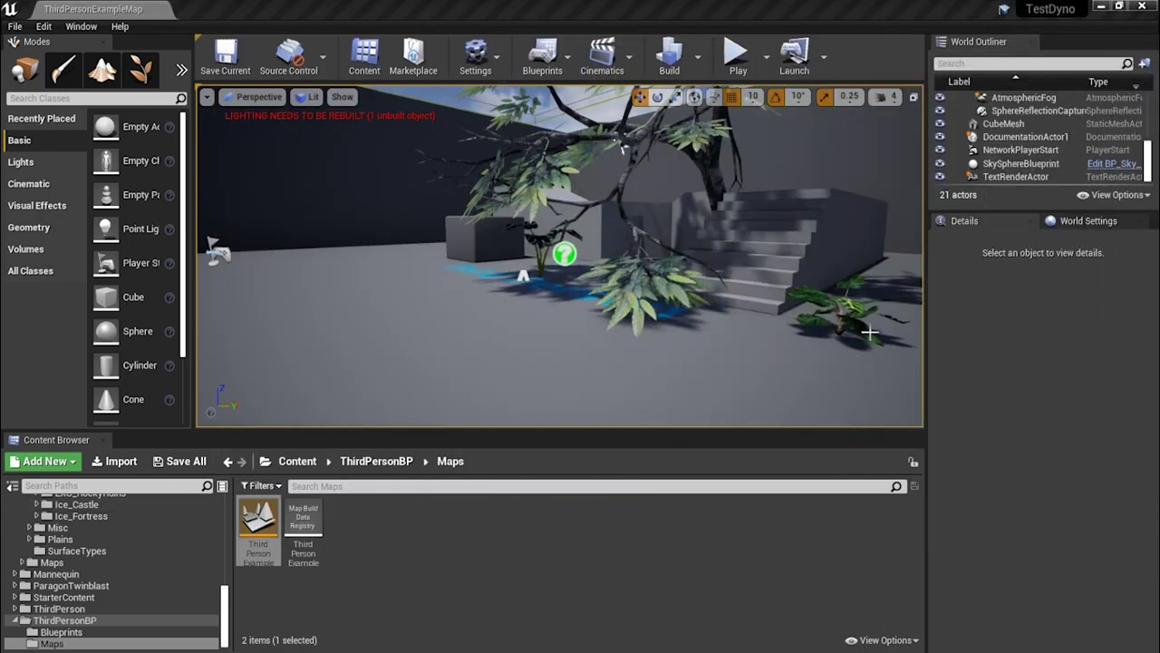
# Frame the placed foliage in the viewport and switch the editor to foliage painting with the foliage types visible
pyautogui.click(806, 323)
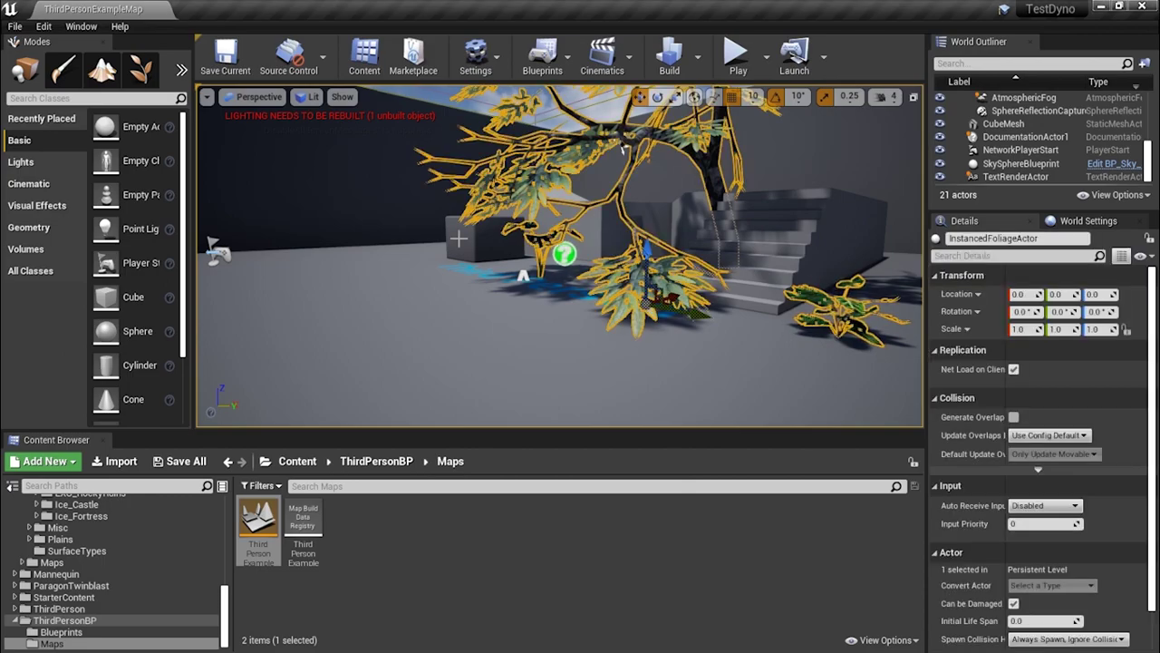
pyautogui.press('f')
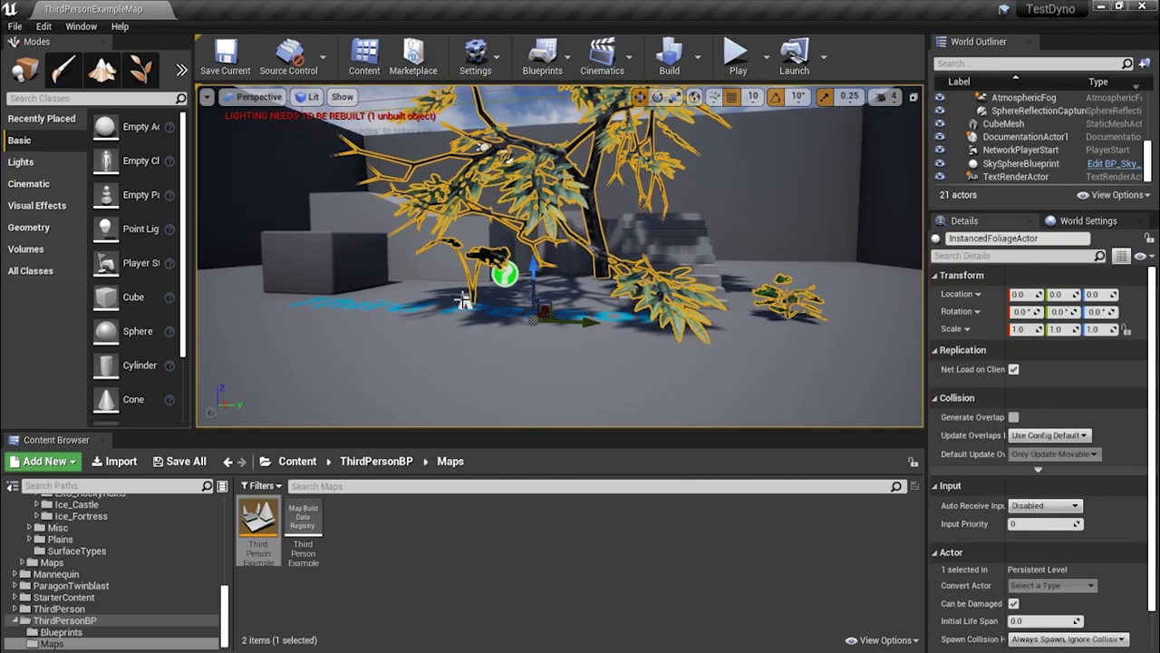
pyautogui.click(140, 69)
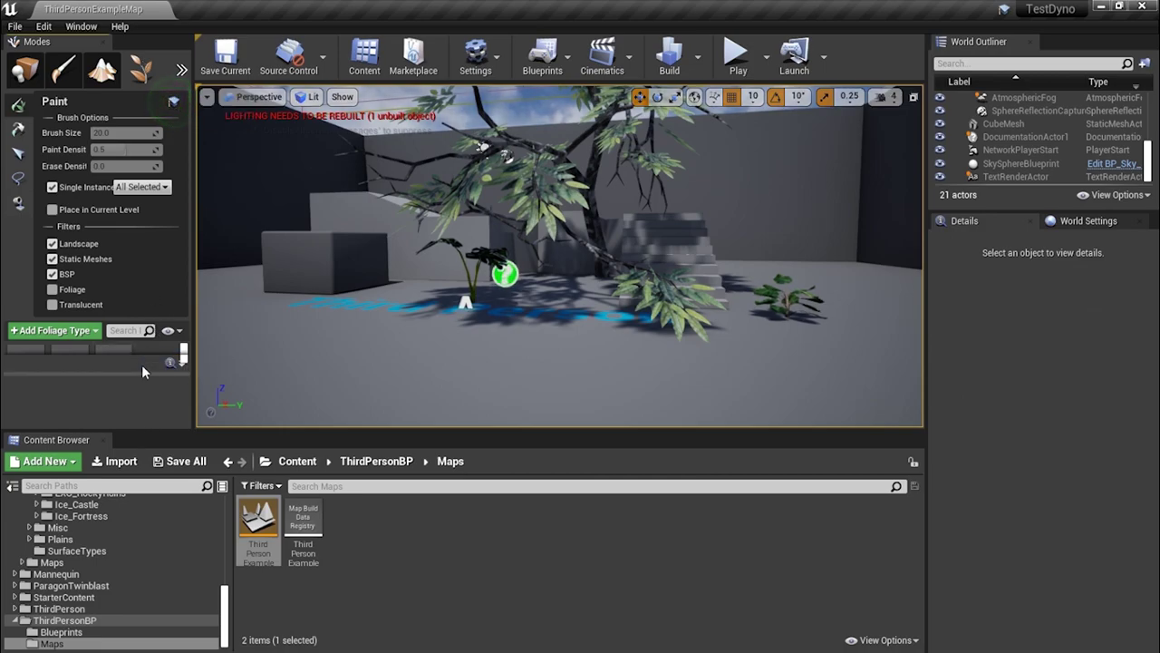
pyautogui.moveTo(145, 373); pyautogui.dragTo(134, 393)
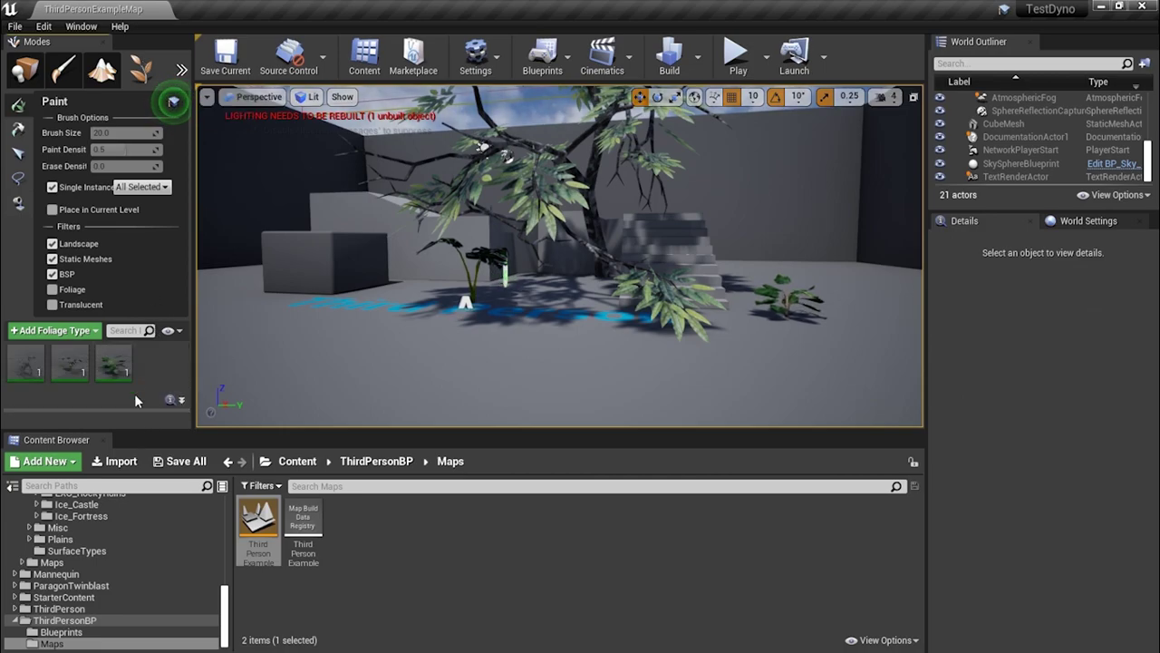
# Paint one SMF_Philodendron instance on the floor in front of the tree
pyautogui.click(102, 351)
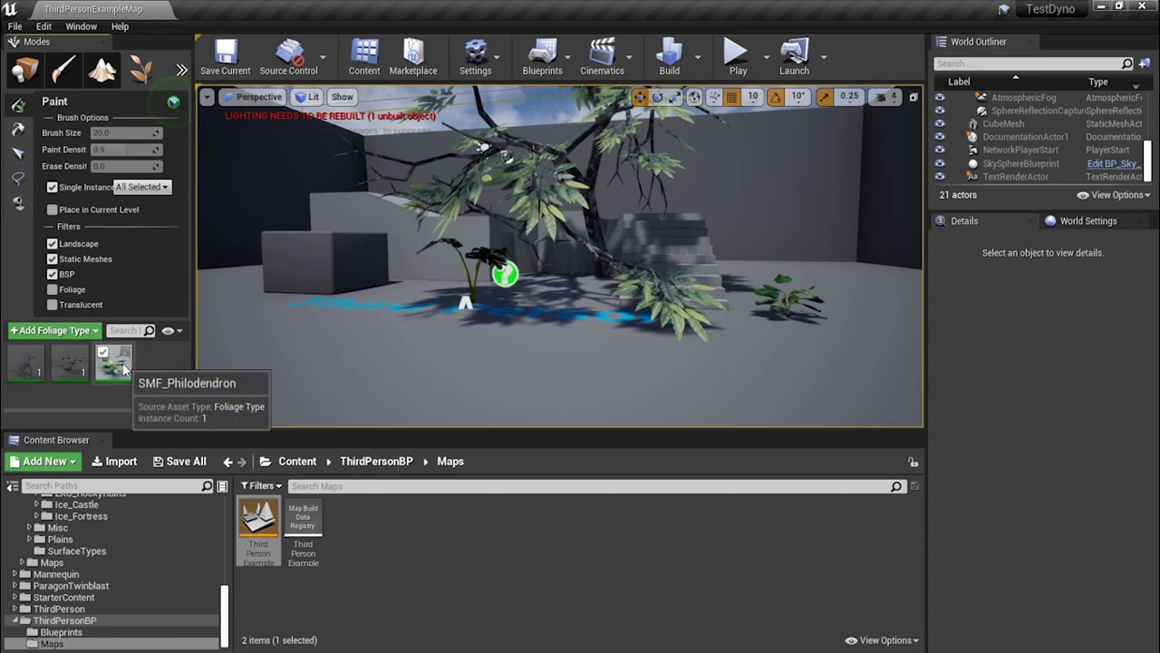
pyautogui.click(123, 368)
pyautogui.click(571, 337)
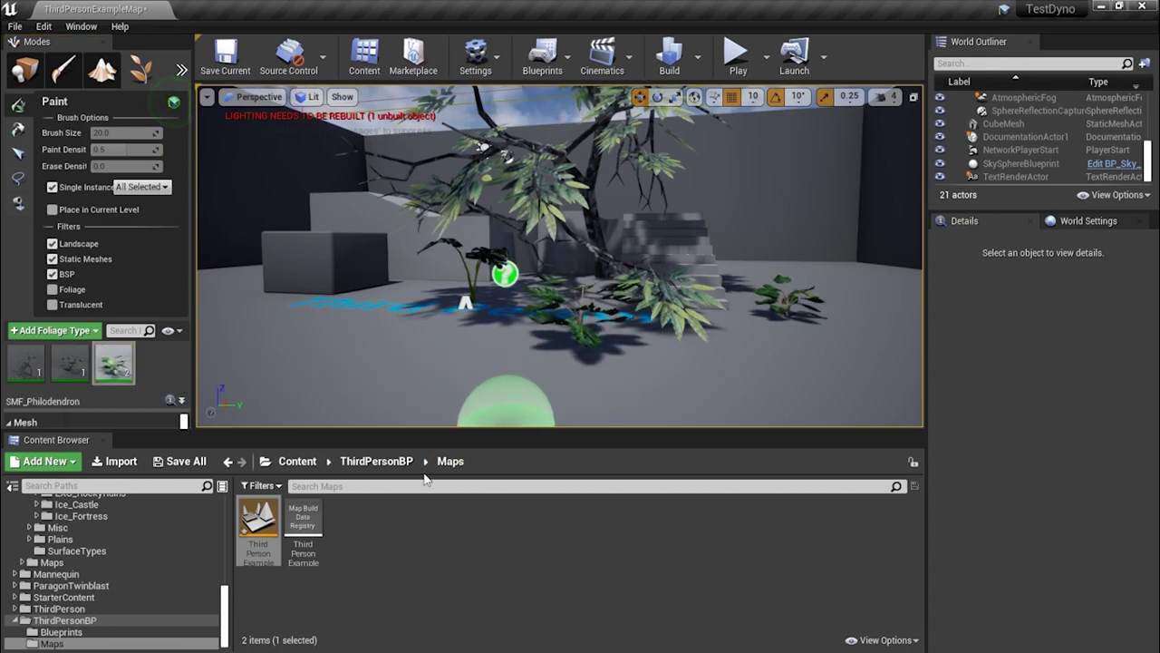
# Playtest the level by walking the character up to the tree and through the painted philodendron, and end the session
pyautogui.click(736, 56)
pyautogui.click(659, 212)
pyautogui.press('w')
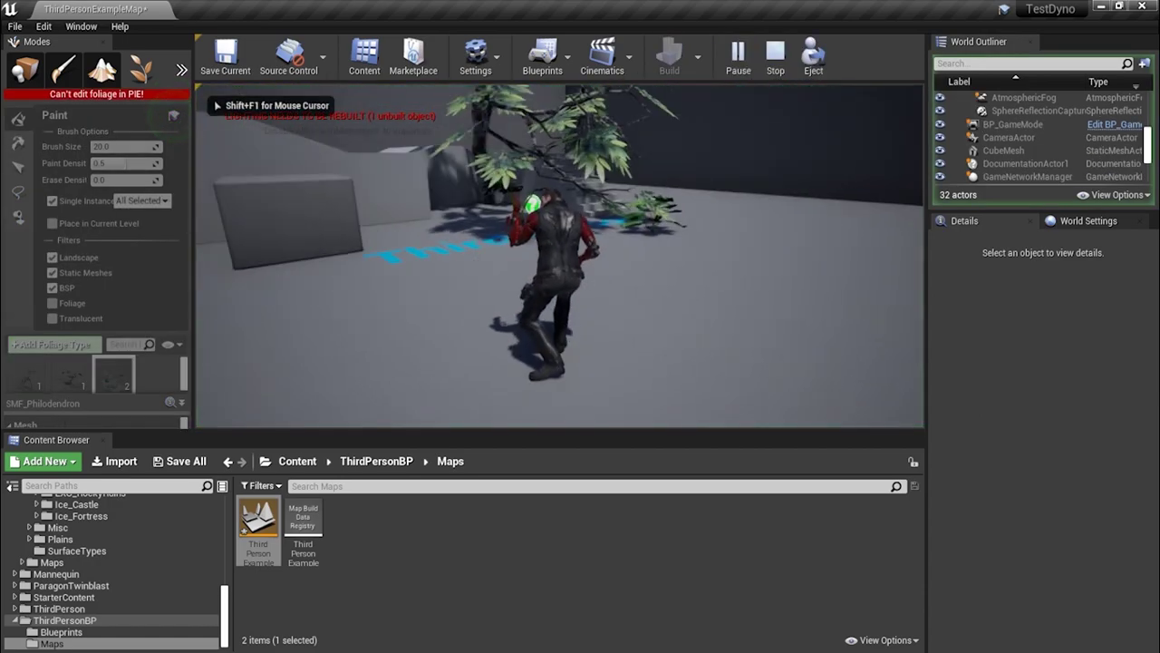
pyautogui.press('w')
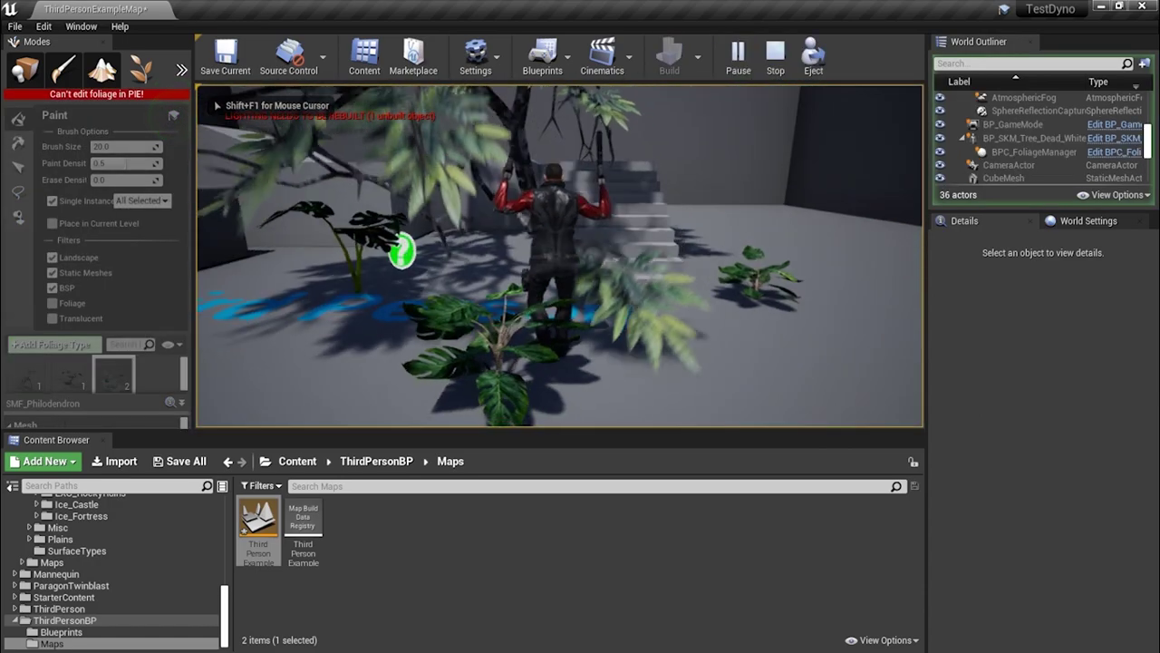
pyautogui.press('w')
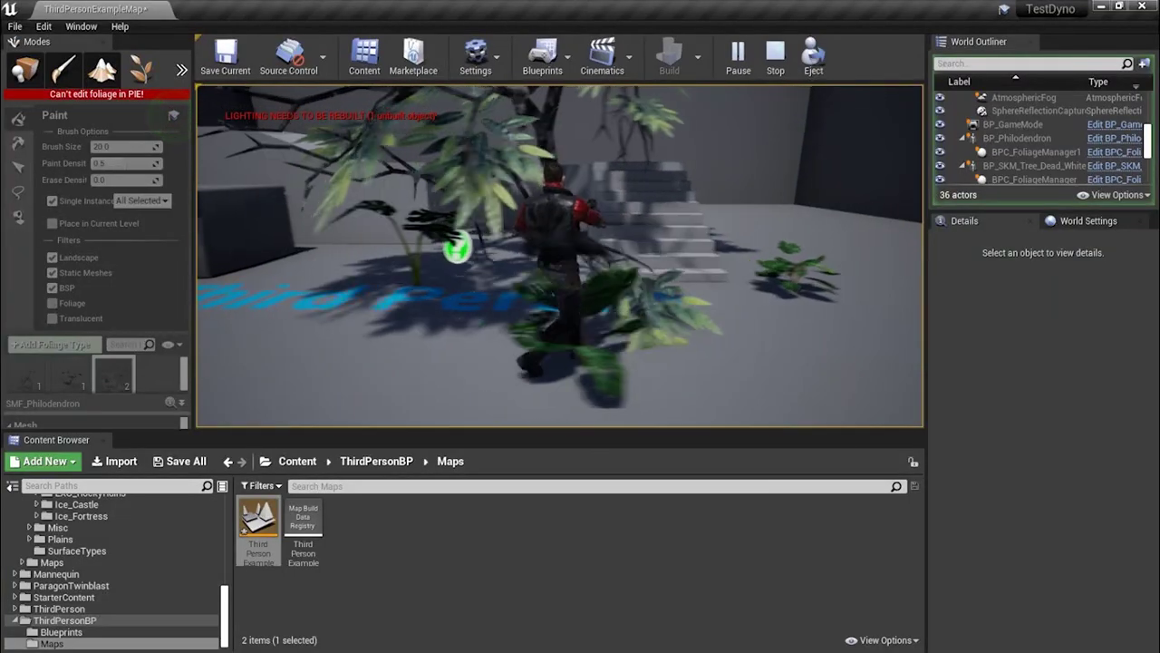
pyautogui.press('w')
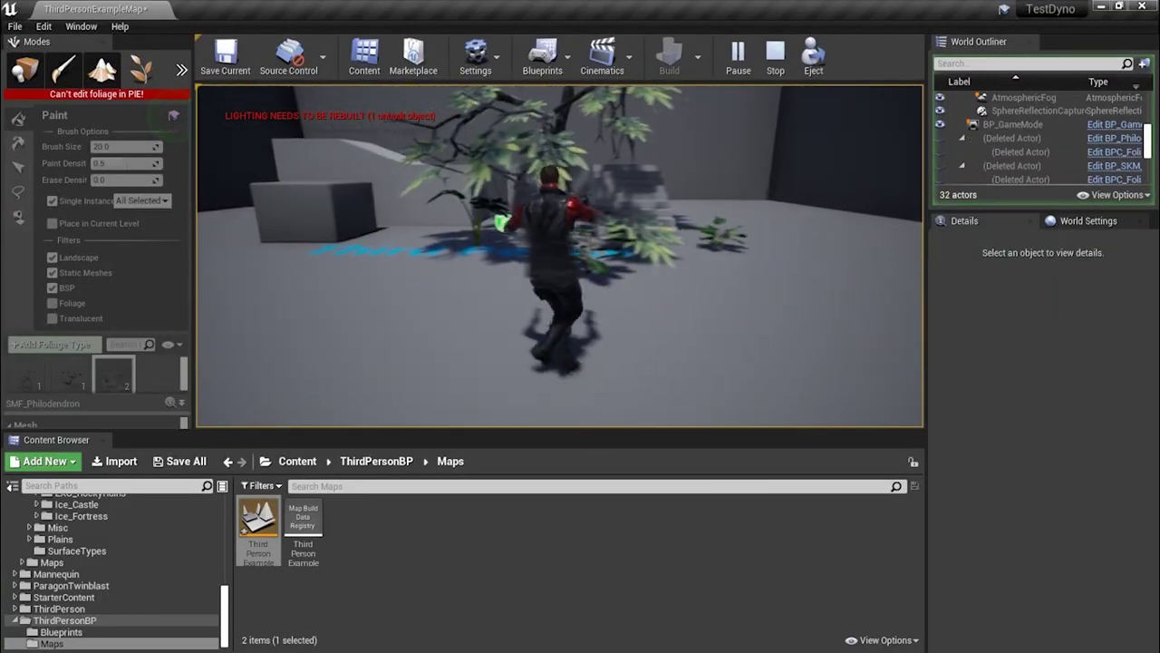
pyautogui.press('Escape')
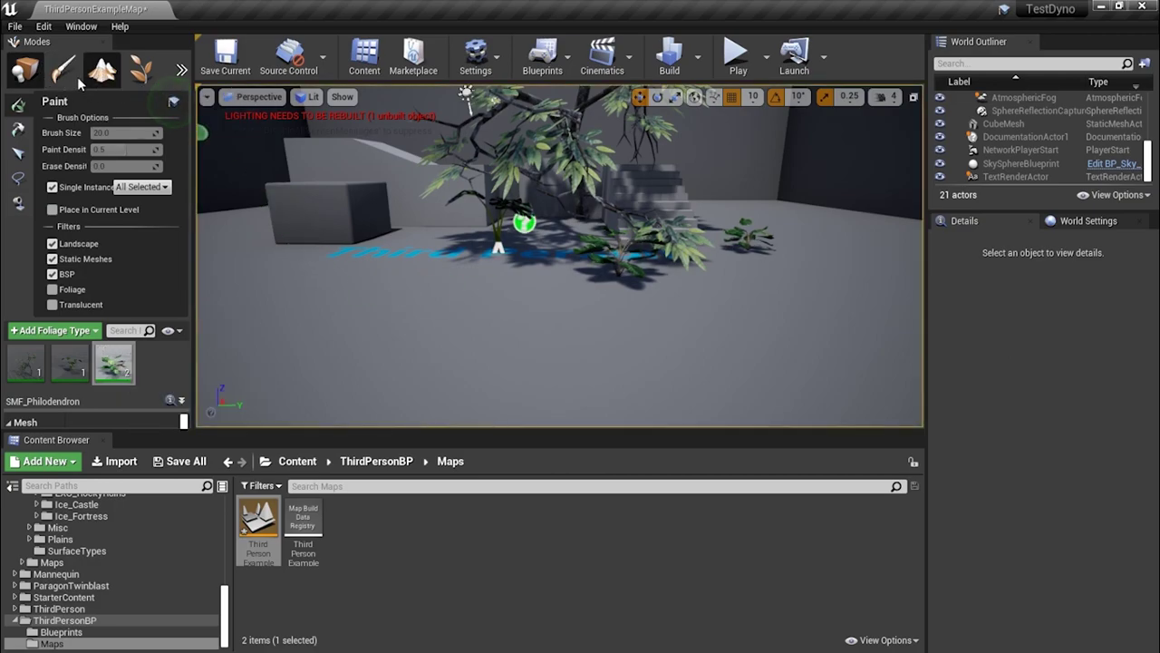
# Select the philodendron painted in front of the tree and delete it
pyautogui.click(19, 152)
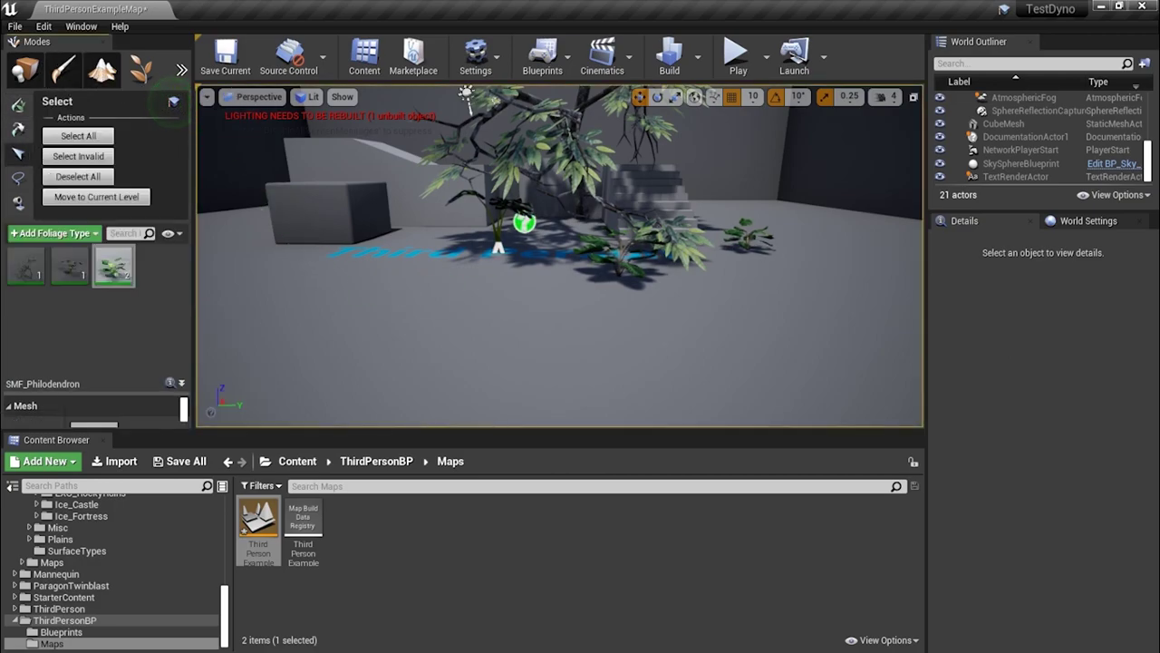
pyautogui.click(614, 276)
pyautogui.press('Delete')
# Enlarge the foliage settings and check the collision presets of SMF_Philodendron and SMF_MonseraDeliciosa
pyautogui.click(112, 272)
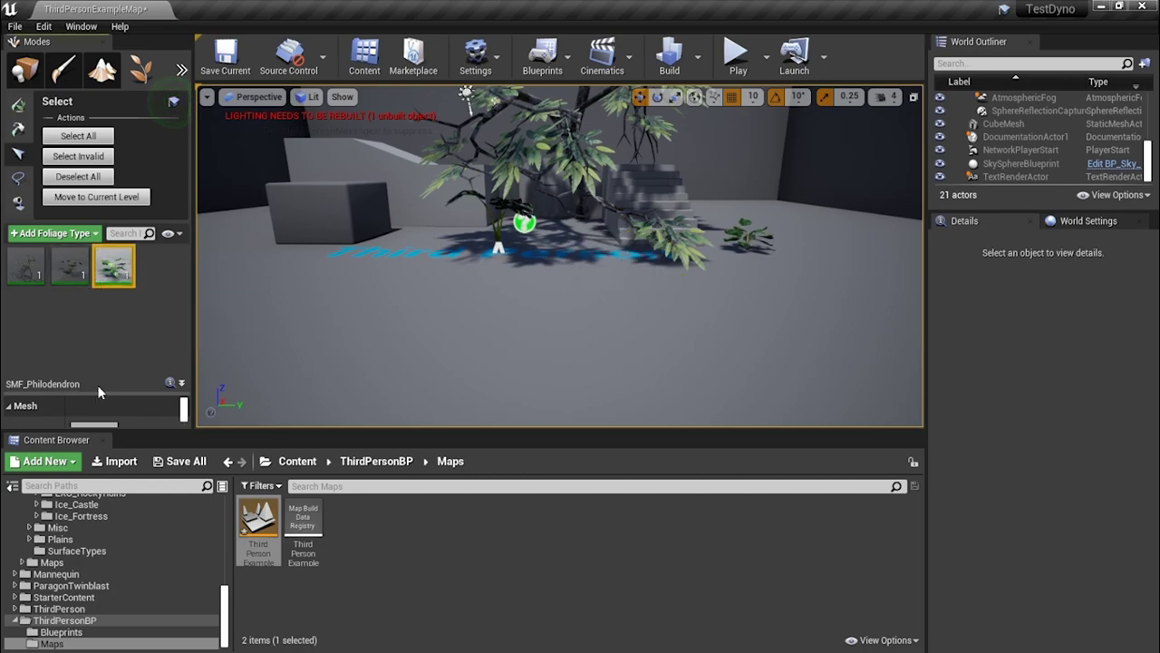
pyautogui.moveTo(104, 390); pyautogui.dragTo(108, 304)
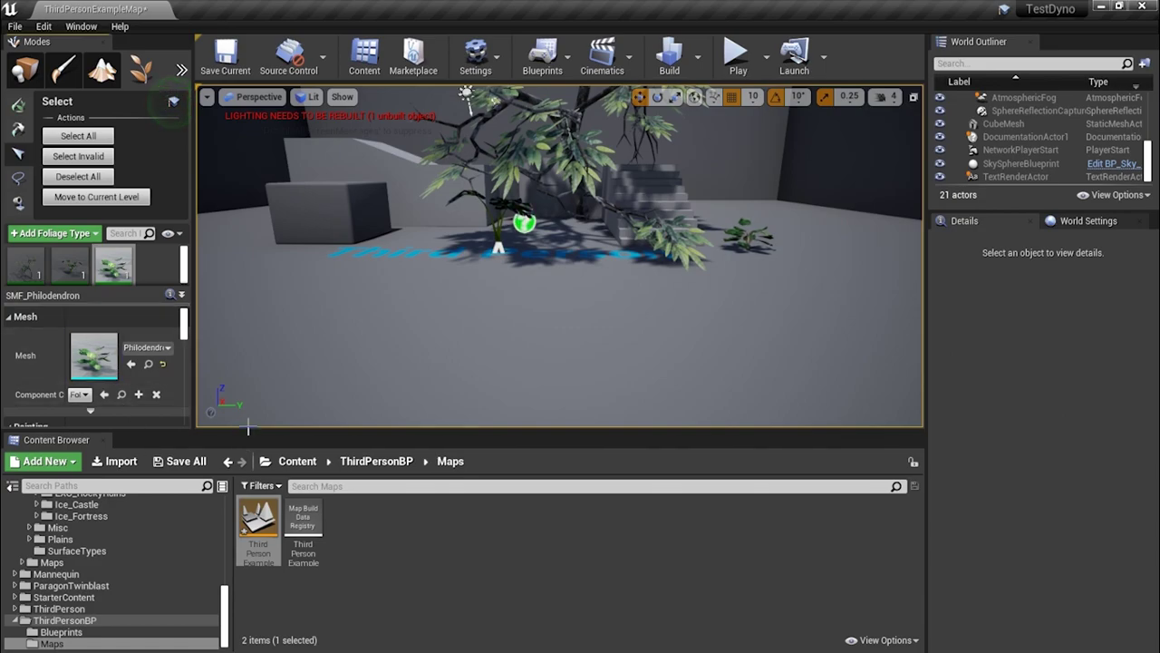
pyautogui.moveTo(257, 436); pyautogui.dragTo(257, 499)
pyautogui.scroll(-3, 177, 419)
pyautogui.scroll(-10, 177, 422)
pyautogui.scroll(-1, 178, 422)
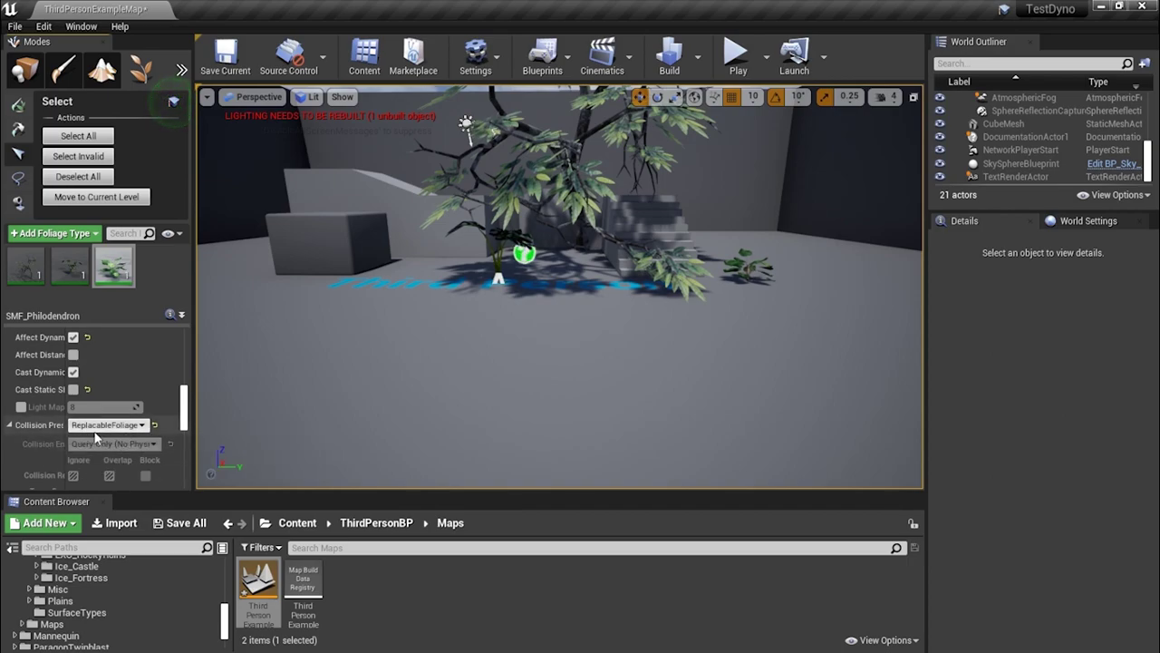
pyautogui.click(70, 265)
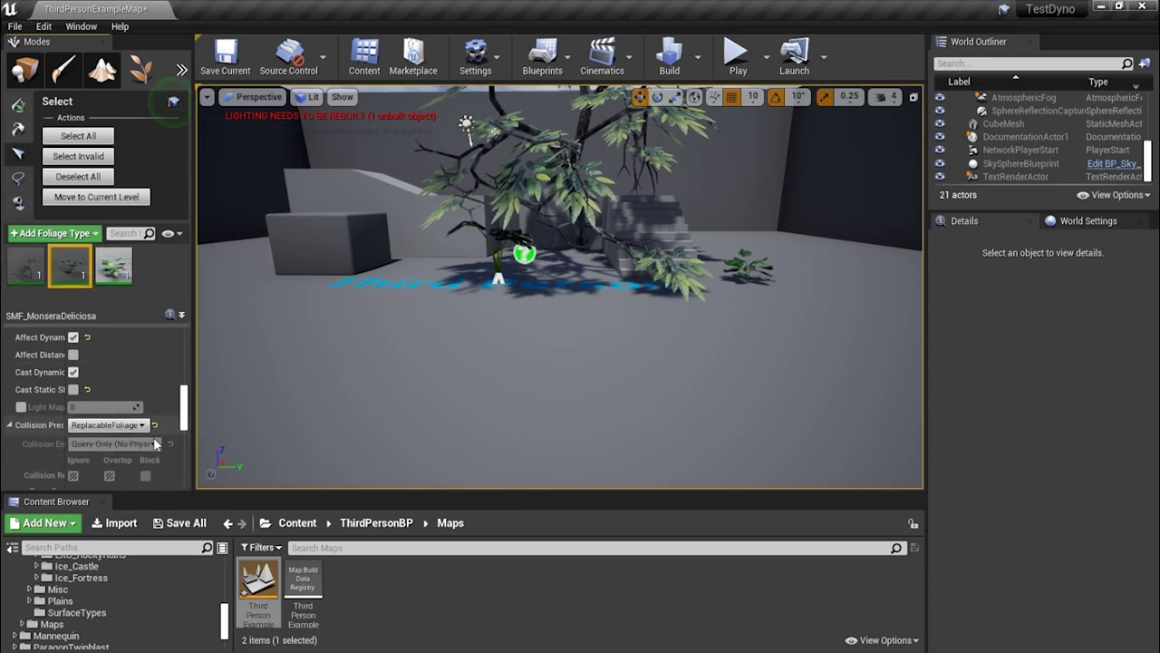
# Switch the FT_SM_Tree_Dead_WhiteLeaves foliage type's collision preset to DynamicFoliage and back to ReplacableFoliage
pyautogui.click(25, 265)
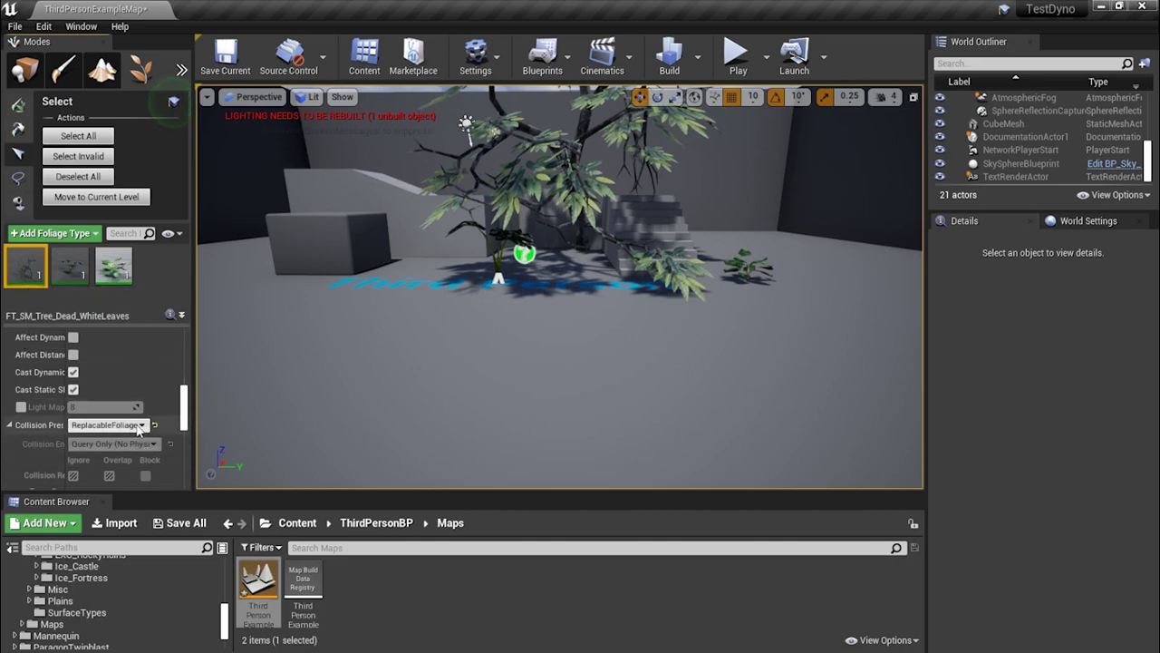
pyautogui.click(145, 426)
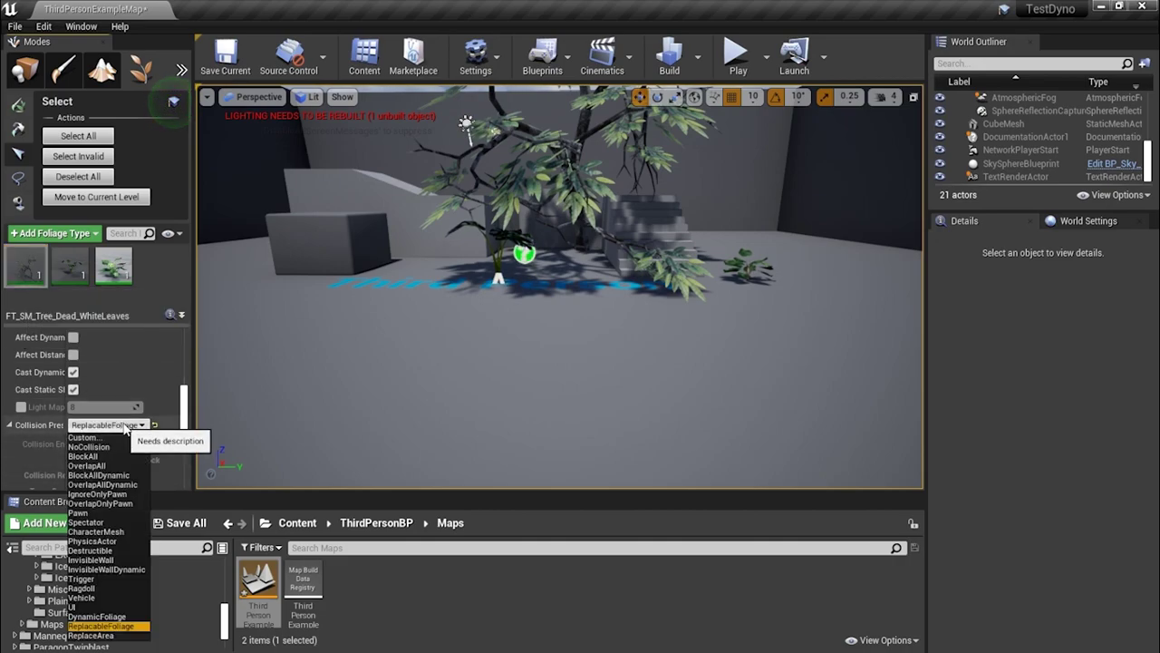
pyautogui.click(99, 617)
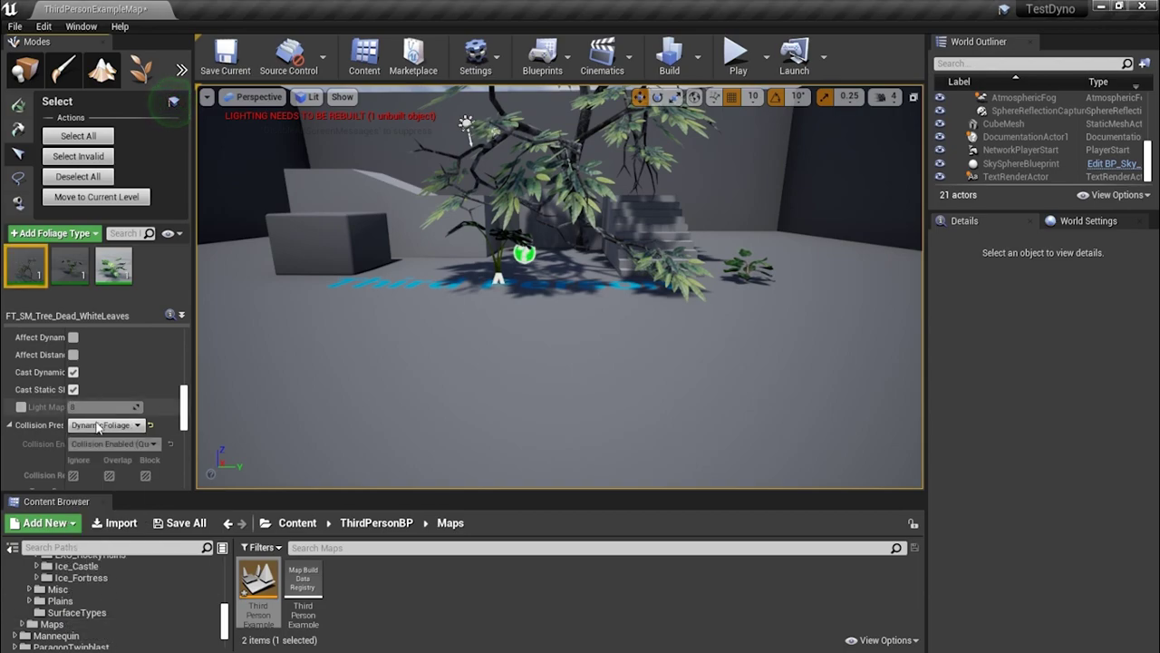
pyautogui.click(104, 425)
pyautogui.click(100, 625)
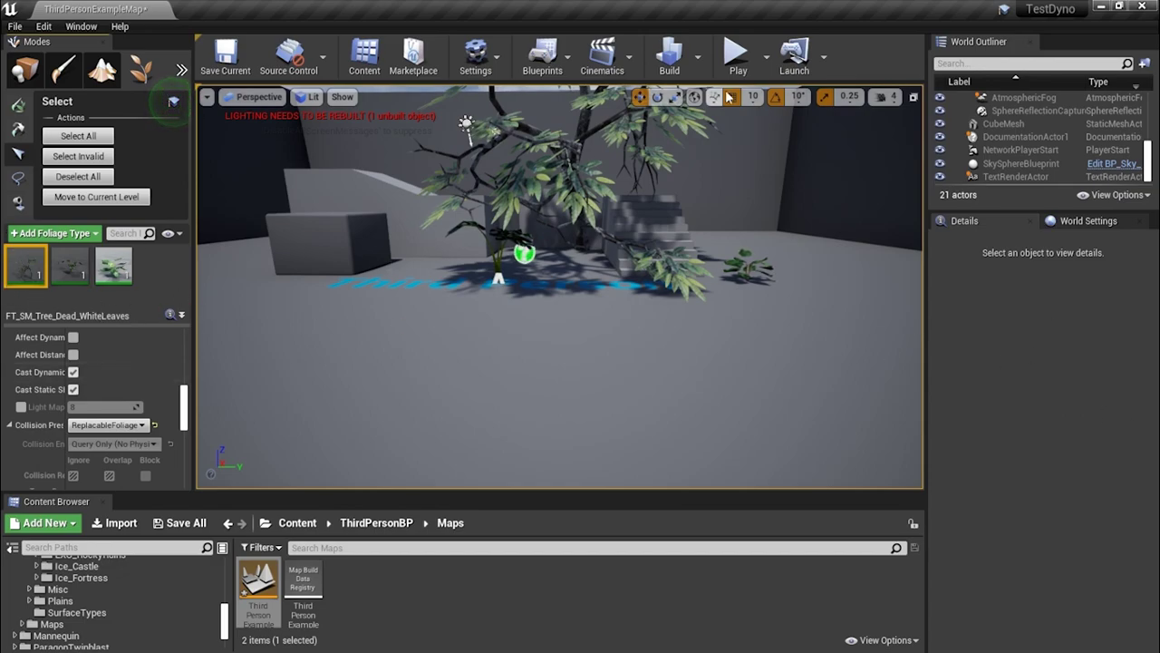
# Playtest the level by walking the character toward the tree to check its foliage replacement, and end the session
pyautogui.click(736, 53)
pyautogui.click(772, 56)
pyautogui.click(738, 52)
pyautogui.press('w')
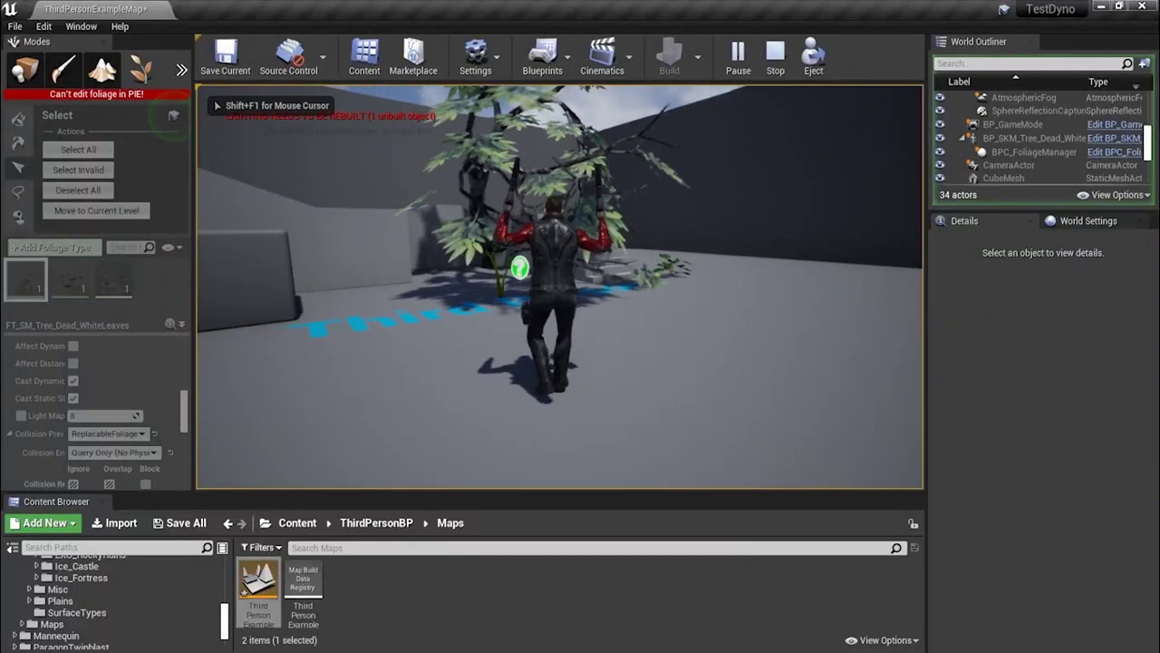
pyautogui.press('Escape')
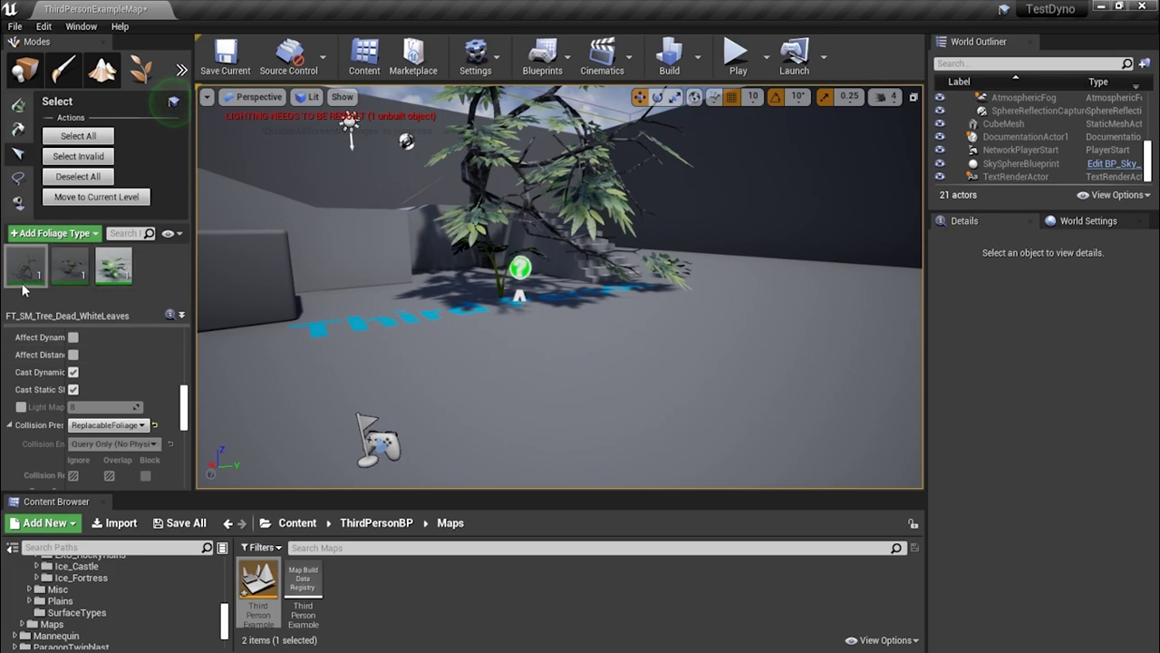
# Browse to the root Content folder and delete the painted dead tree from the level
pyautogui.click(297, 523)
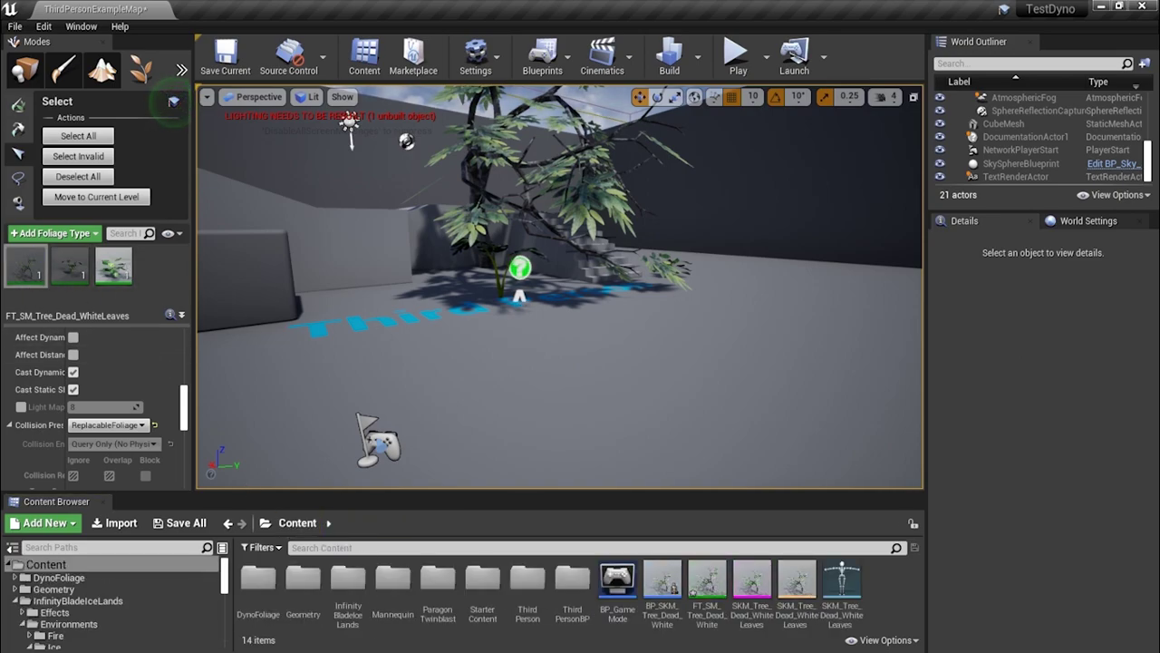
pyautogui.click(481, 172)
pyautogui.press('Delete')
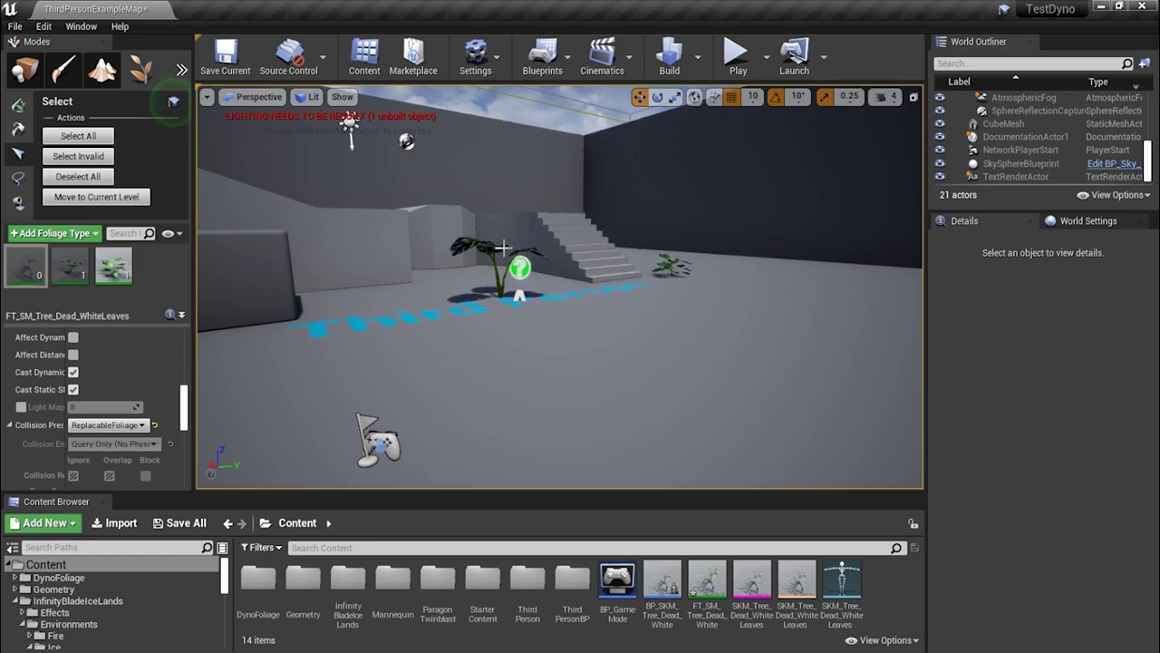
# Place the SKM_Tree_Dead_WhiteLeaves skeletal mesh in the level where the tree stood and open the asset in its editor
pyautogui.moveTo(751, 580); pyautogui.dragTo(508, 272)
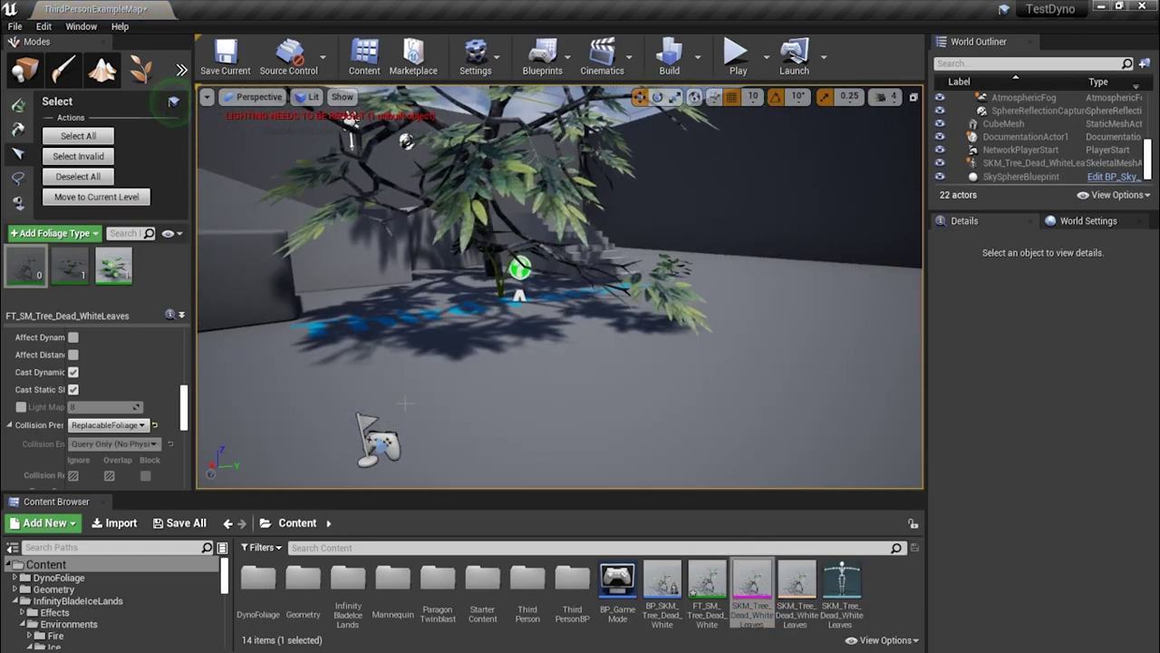
pyautogui.moveTo(509, 272); pyautogui.dragTo(430, 270, button='right')
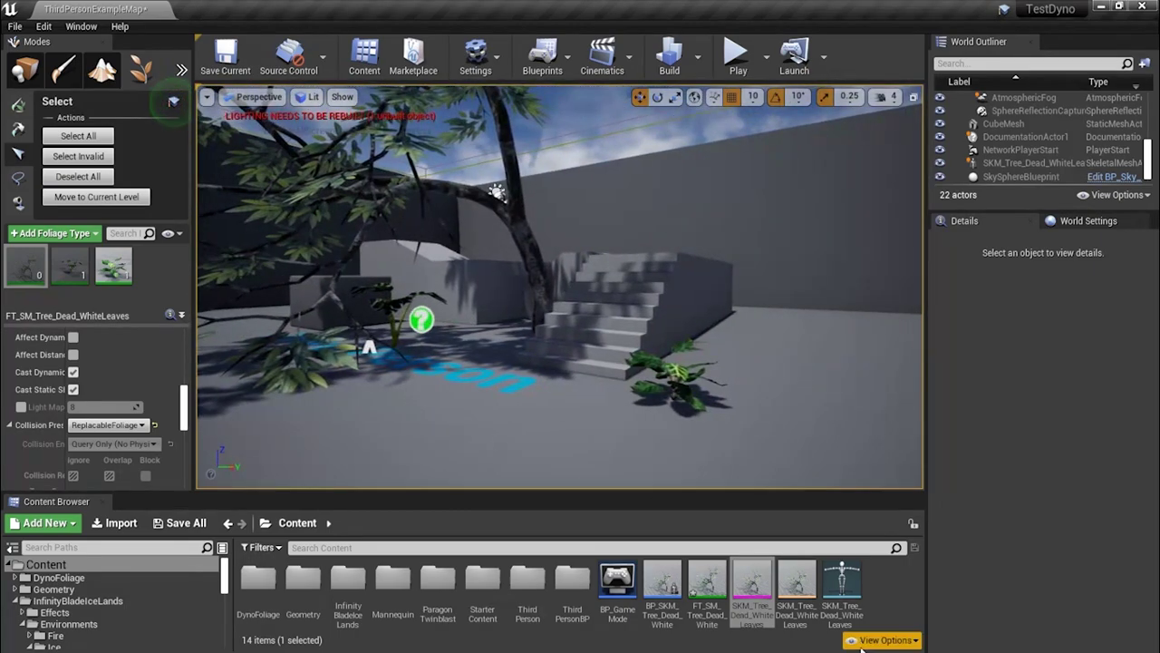
pyautogui.doubleClick(760, 580)
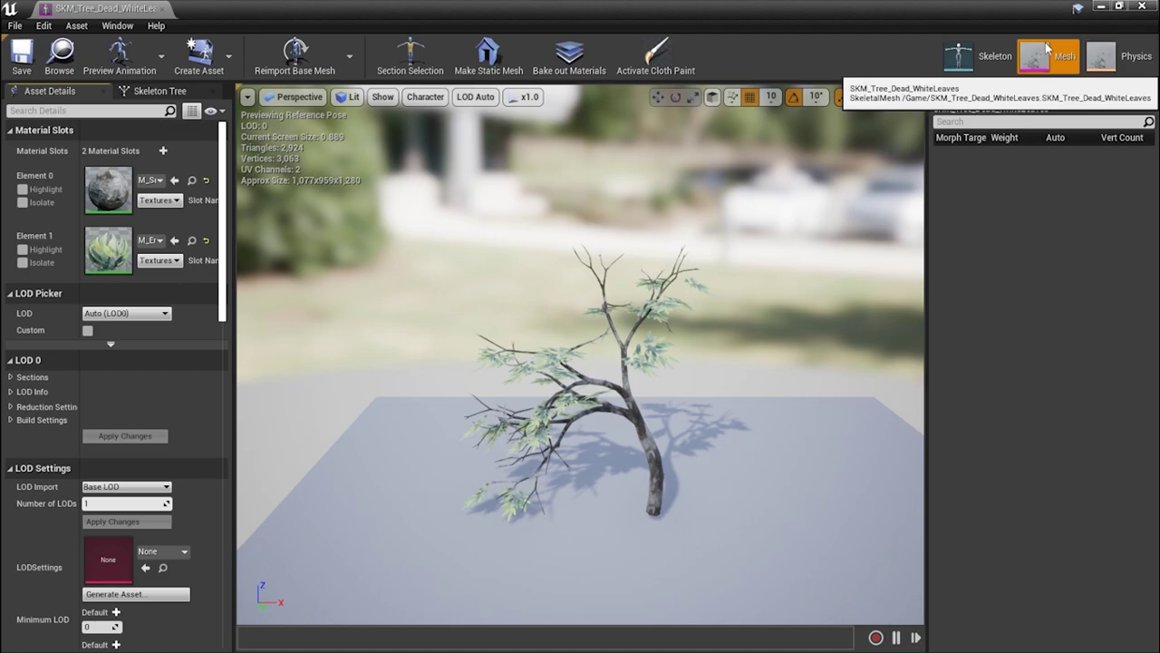
# Open the tree's physics asset and briefly run the physics simulation on all bodies to see how the tree behaves
pyautogui.click(1110, 60)
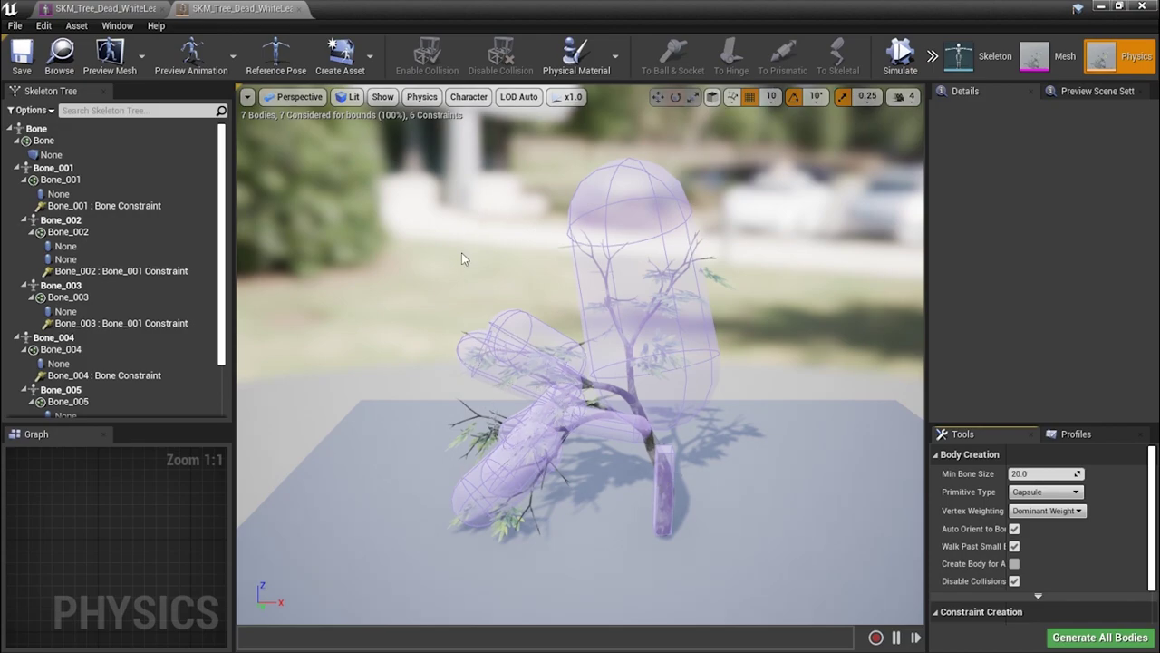
pyautogui.moveTo(628, 237); pyautogui.dragTo(628, 238, button='right')
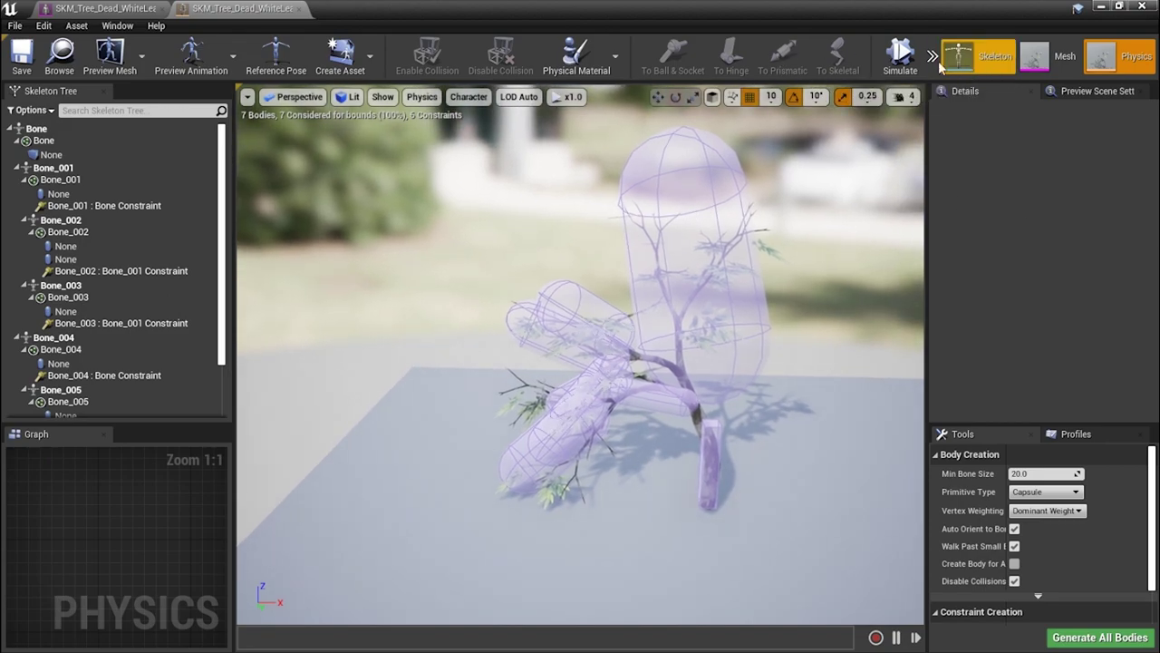
pyautogui.click(900, 56)
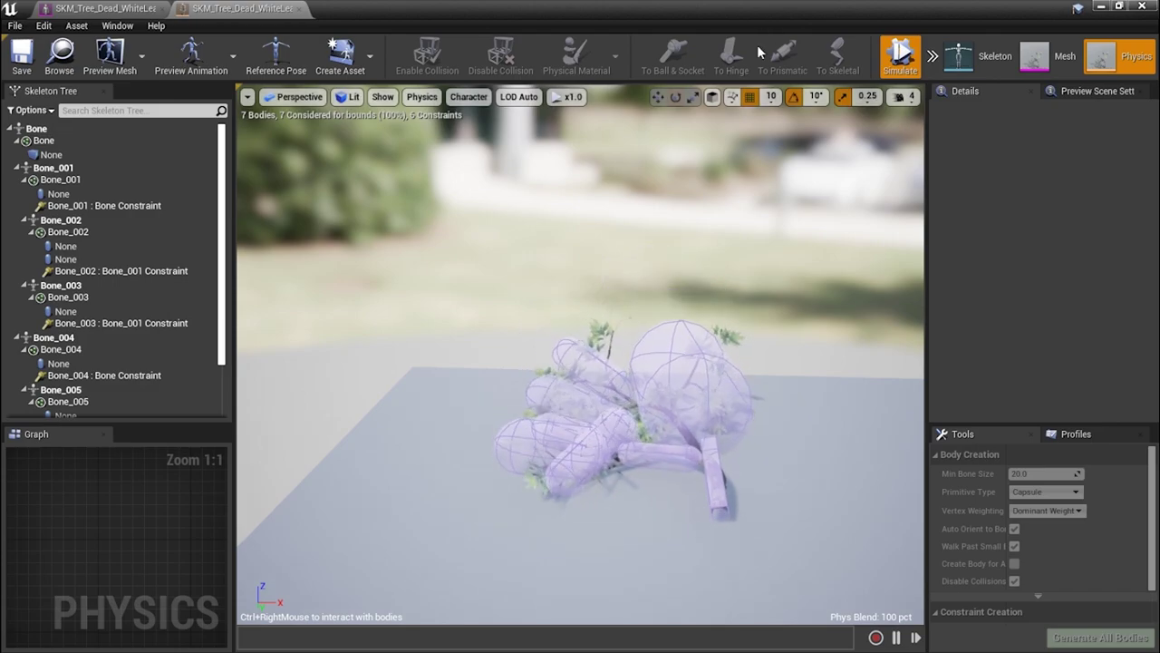
pyautogui.click(900, 56)
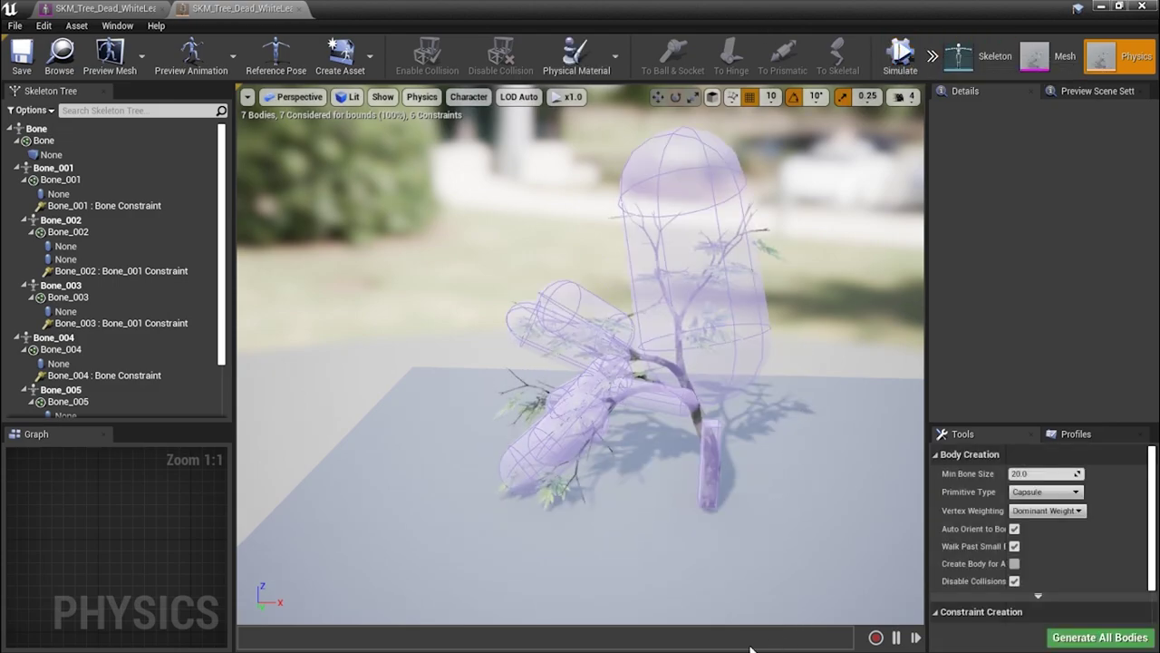
# Set the trunk body's physics type to Kinematic and simulate while pulling on the branches, ending the simulation after the test
pyautogui.click(709, 478)
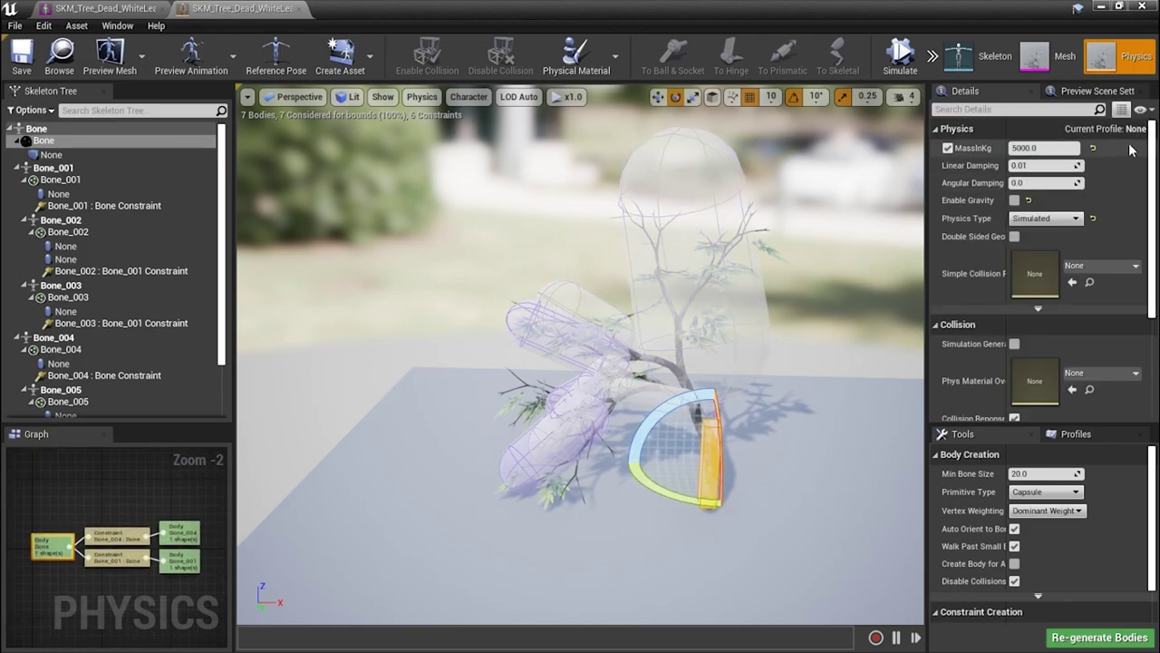
pyautogui.click(1027, 239)
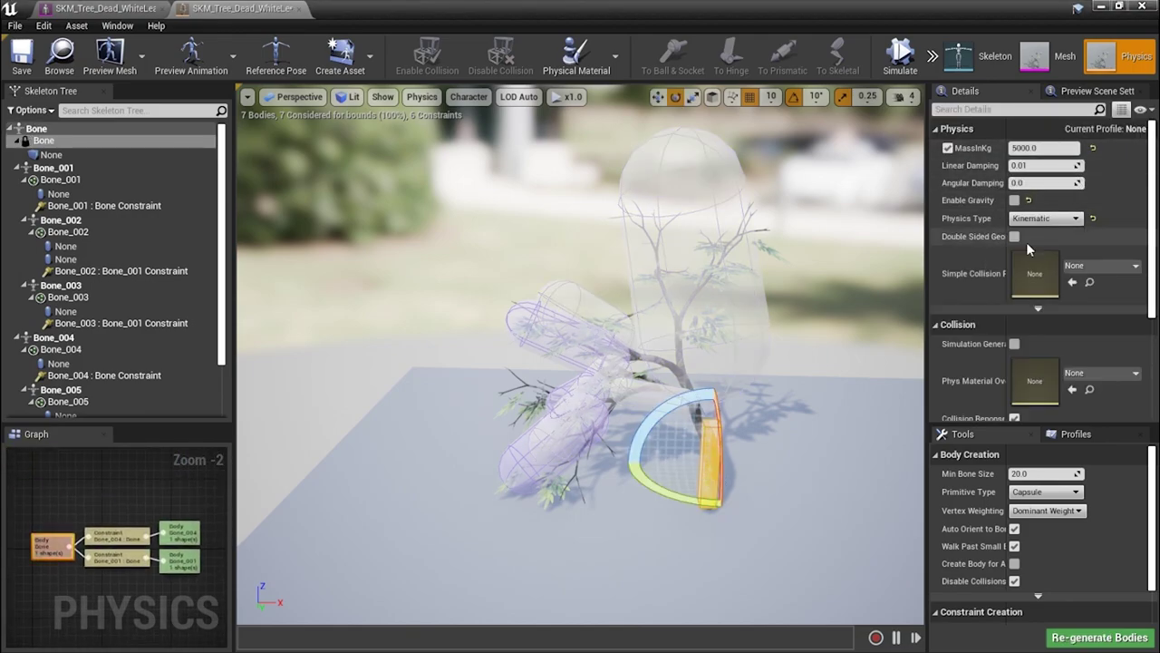
pyautogui.click(900, 56)
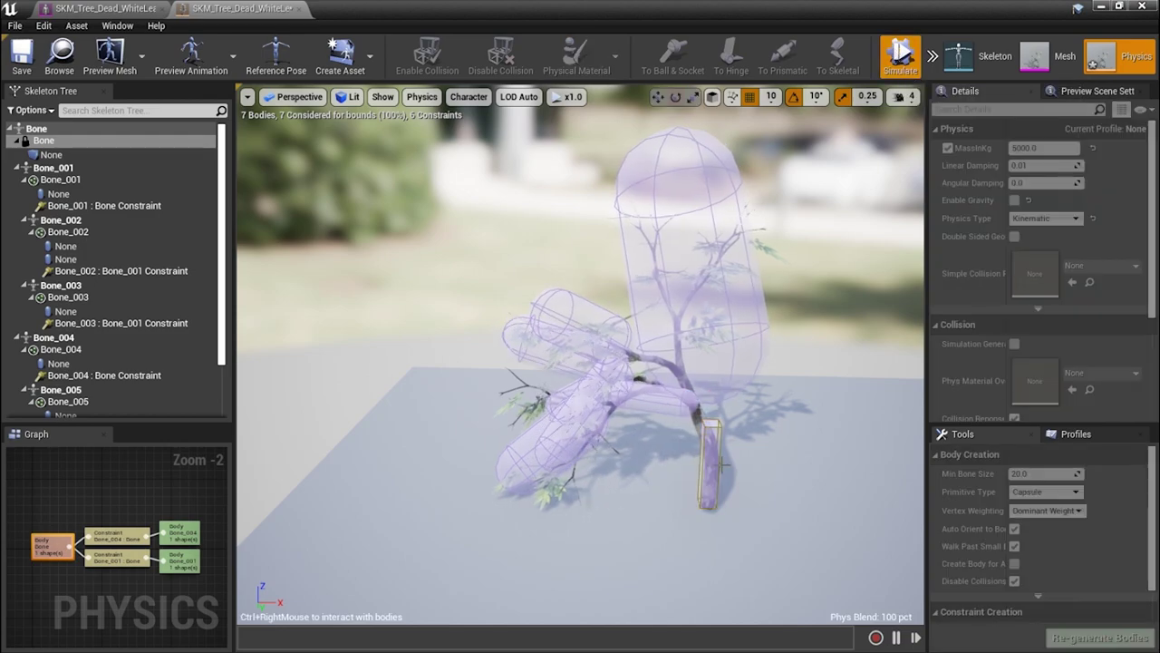
pyautogui.keyDown('ctrl'); pyautogui.moveTo(691, 245); pyautogui.dragTo(894, 317, button='right'); pyautogui.keyUp('ctrl')
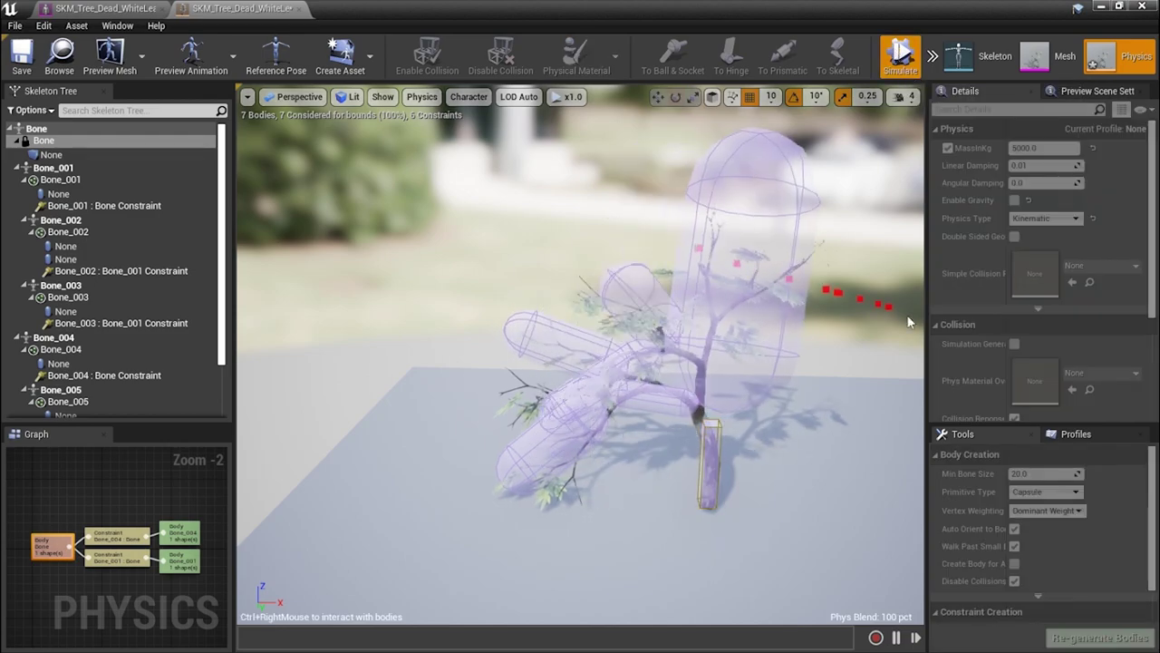
pyautogui.keyDown('ctrl'); pyautogui.moveTo(591, 407); pyautogui.dragTo(847, 339, button='right'); pyautogui.keyUp('ctrl')
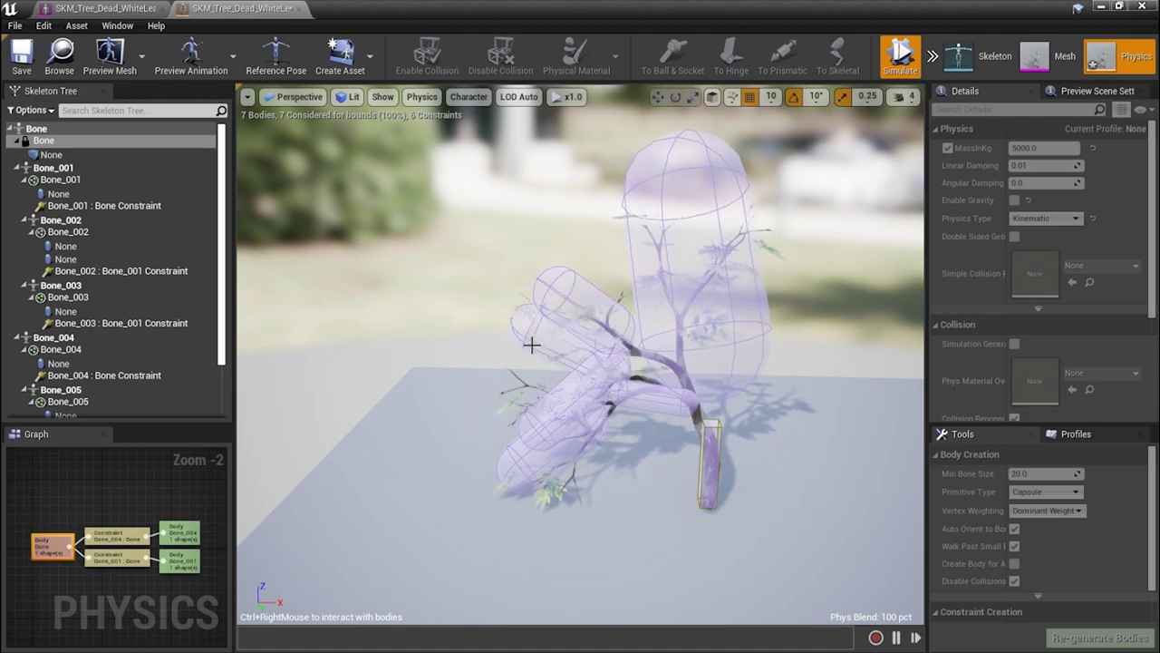
pyautogui.click(591, 308)
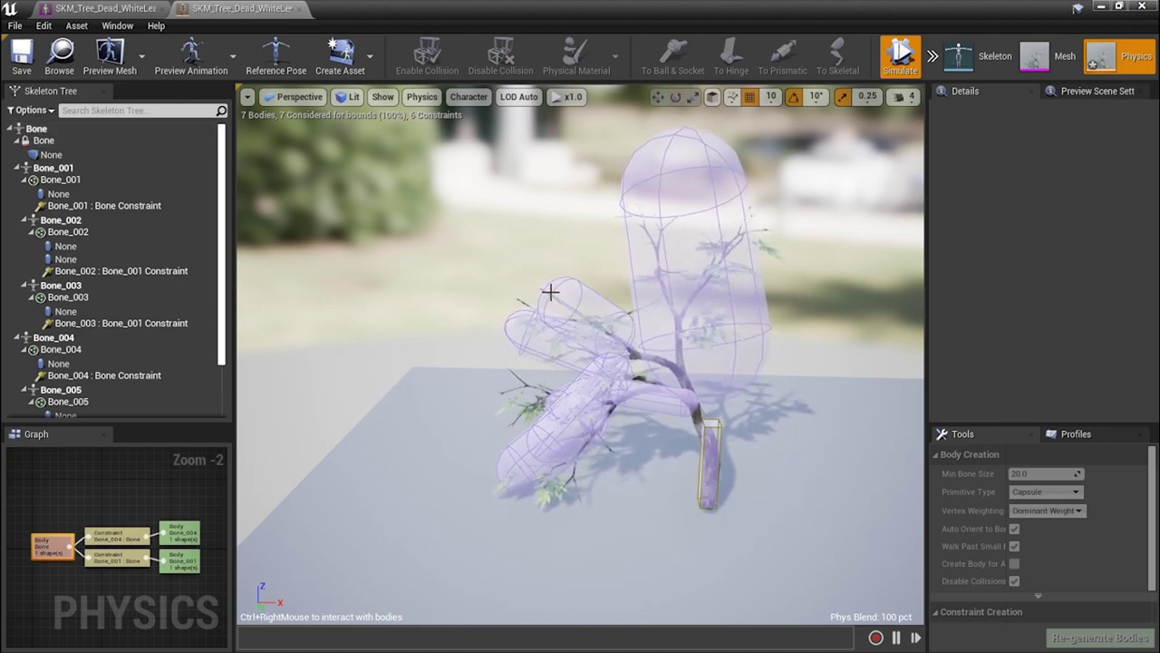
pyautogui.moveTo(532, 364)
pyautogui.keyDown('ctrl'); pyautogui.mouseDown(button='right')
pyautogui.moveTo(535, 394)
pyautogui.moveTo(500, 505)
pyautogui.mouseUp(button='right'); pyautogui.keyUp('ctrl')
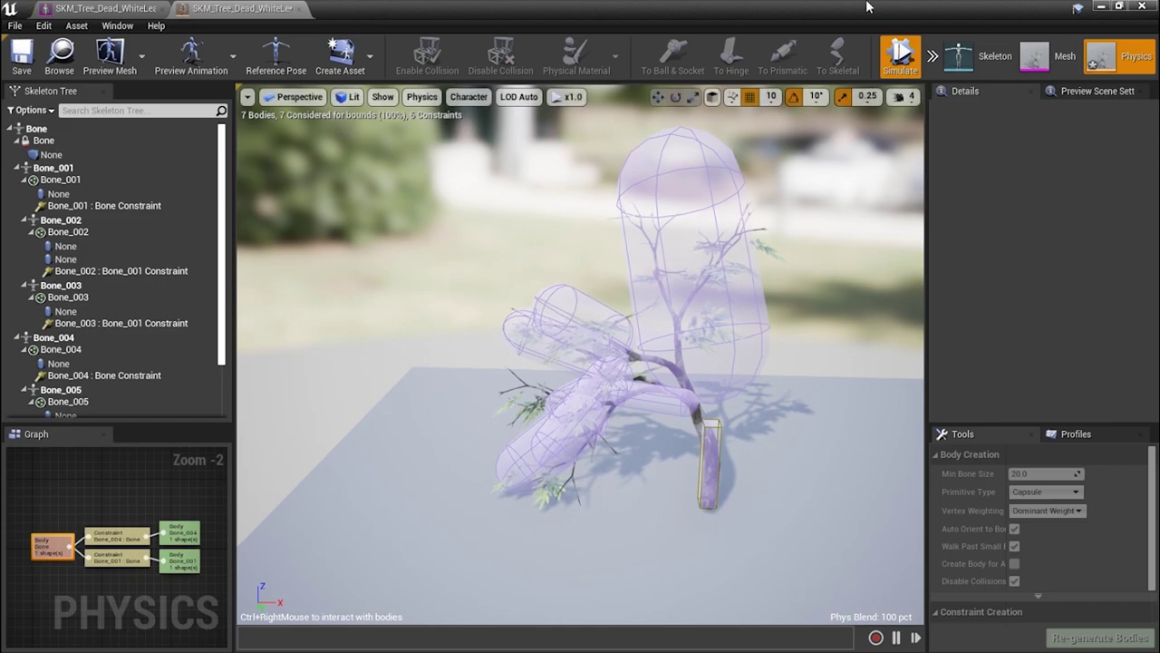
pyautogui.click(900, 56)
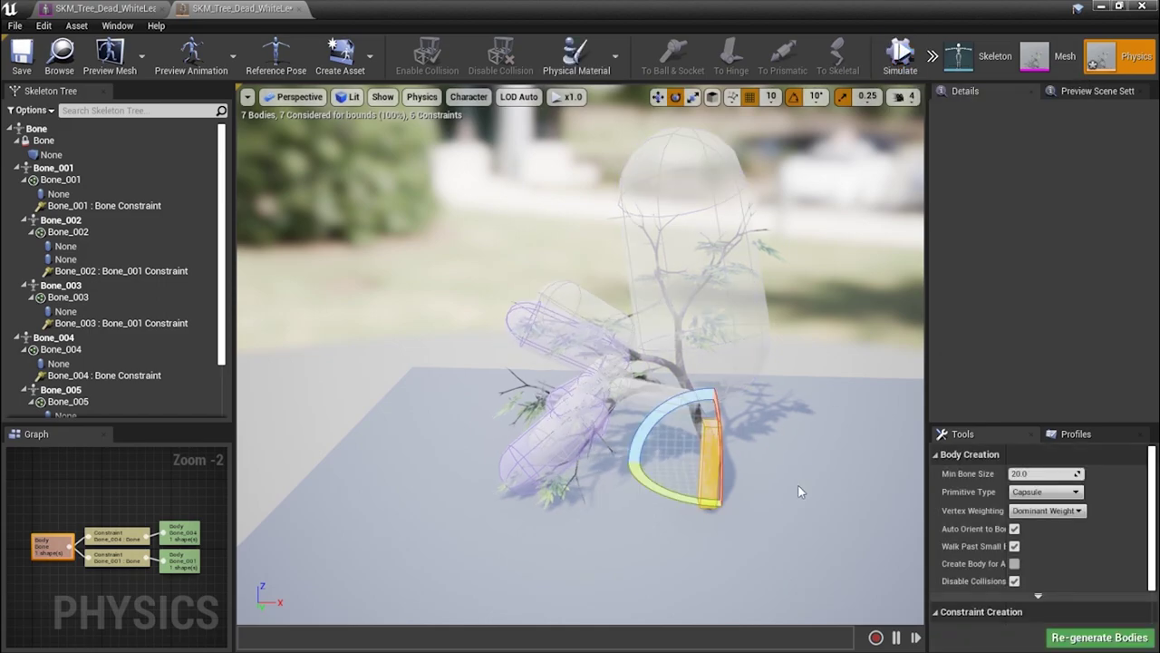
# Switch the trunk body Bone's physics type to Simulated
pyautogui.click(689, 428)
pyautogui.click(658, 401)
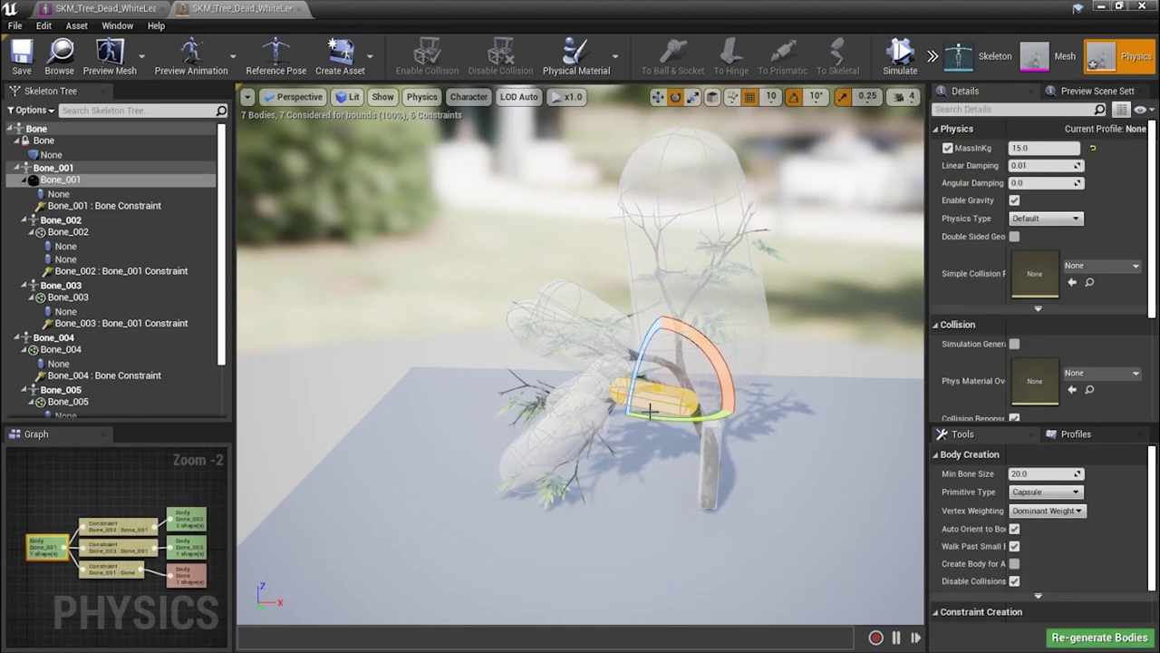
pyautogui.click(705, 470)
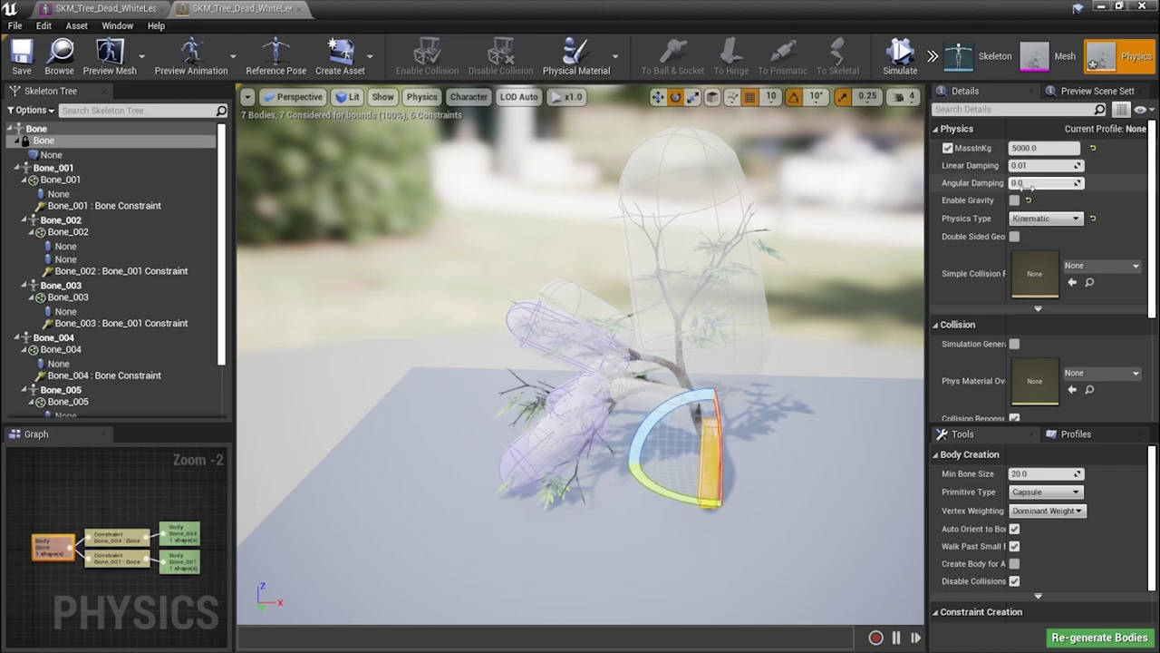
pyautogui.click(1044, 217)
pyautogui.click(1025, 250)
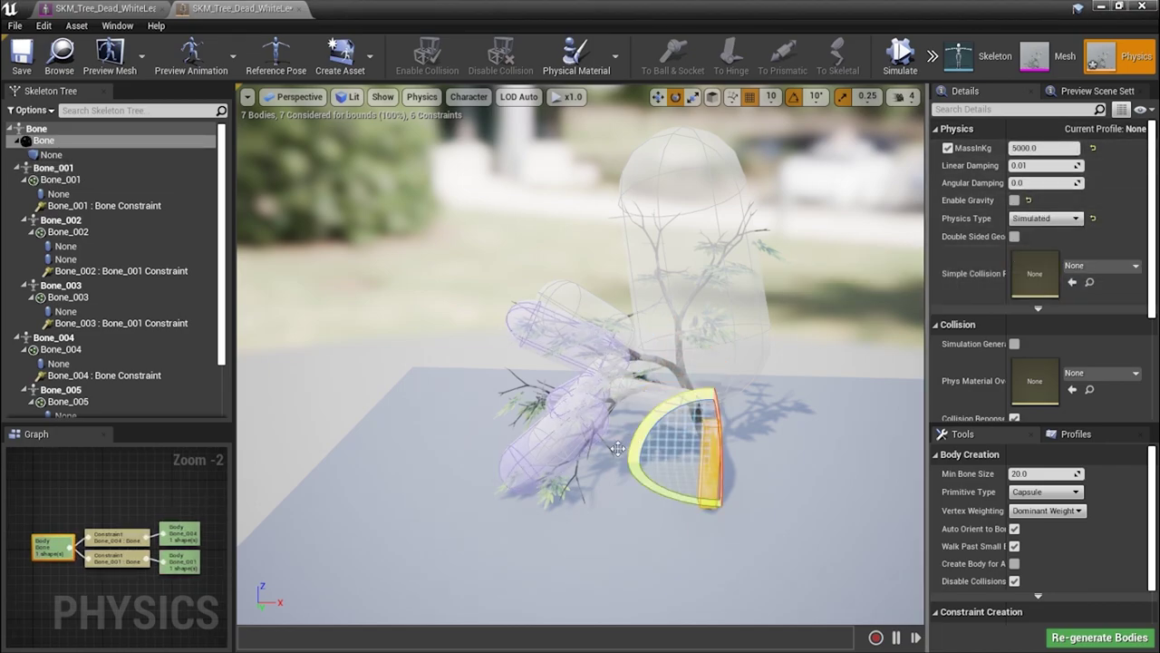
# Examine the Bone_001 : Bone constraint's angular limits, swing and twist restitution, and angular motor drive settings
pyautogui.click(658, 401)
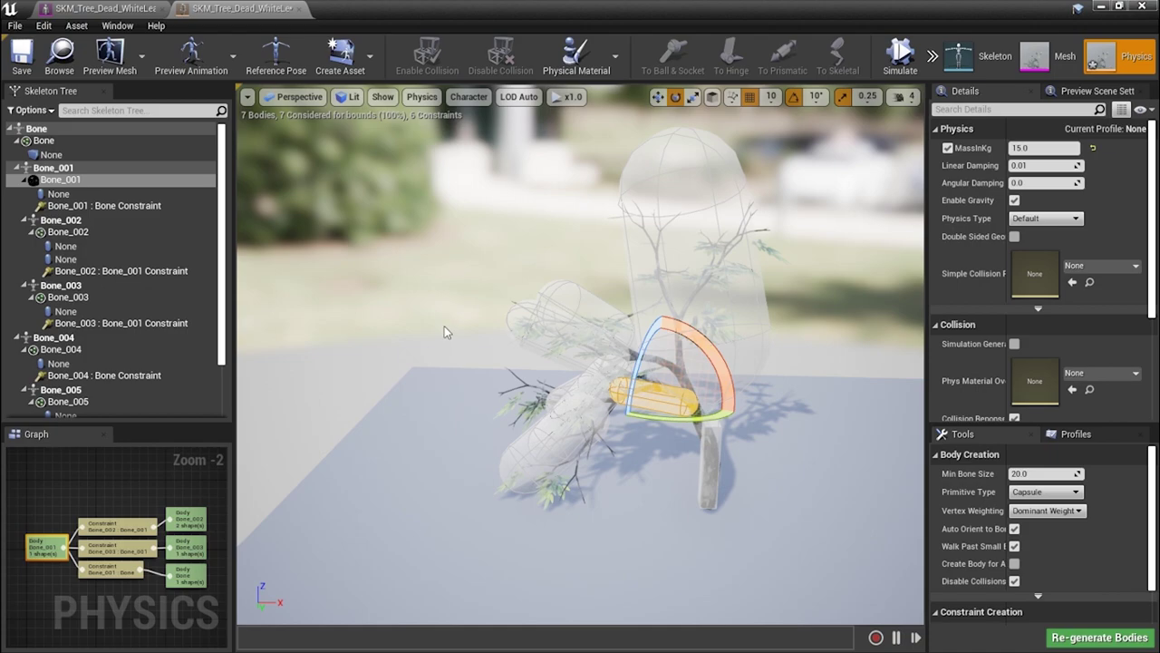
pyautogui.click(88, 207)
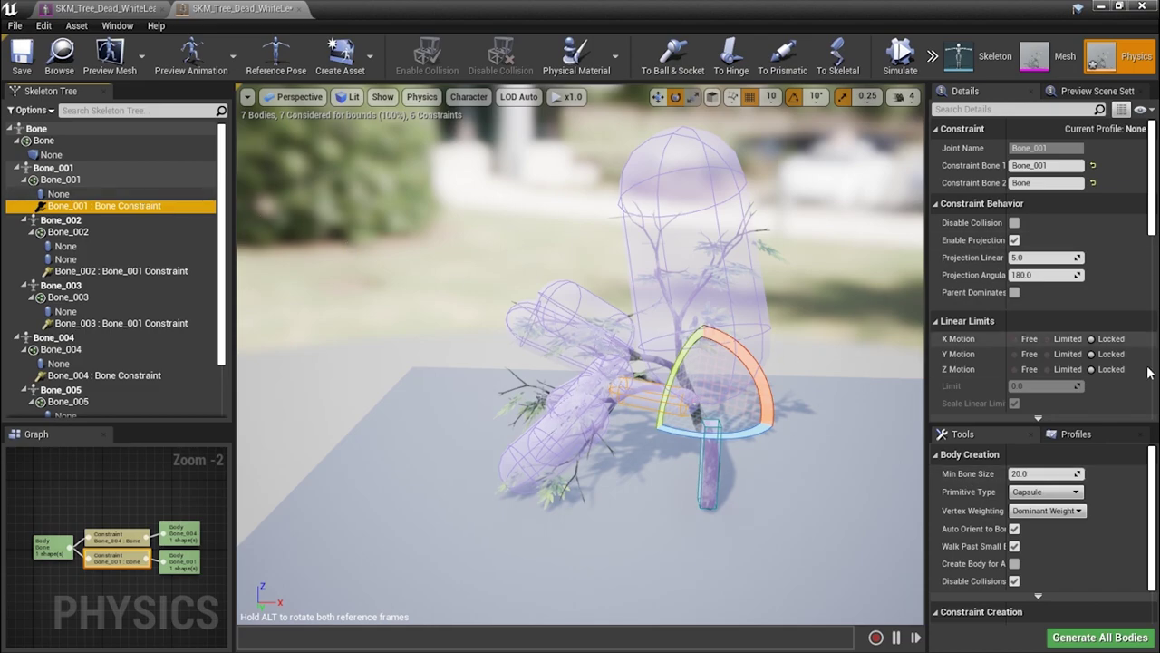
pyautogui.scroll(-4, 1097, 280)
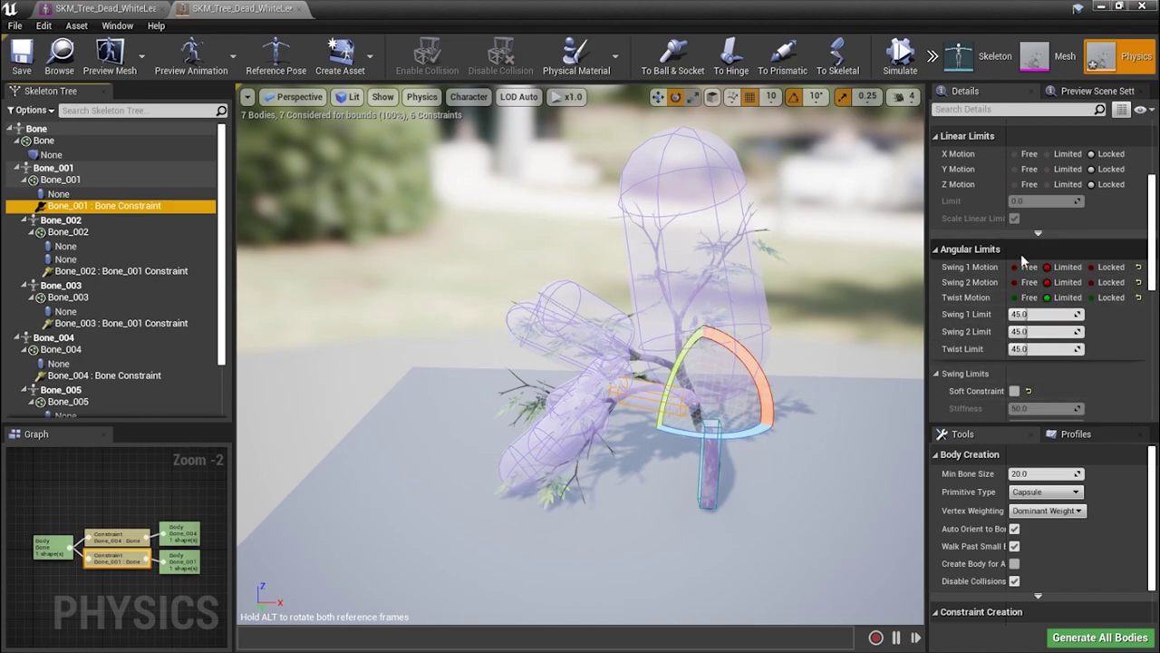
pyautogui.click(1061, 282)
pyautogui.click(1057, 267)
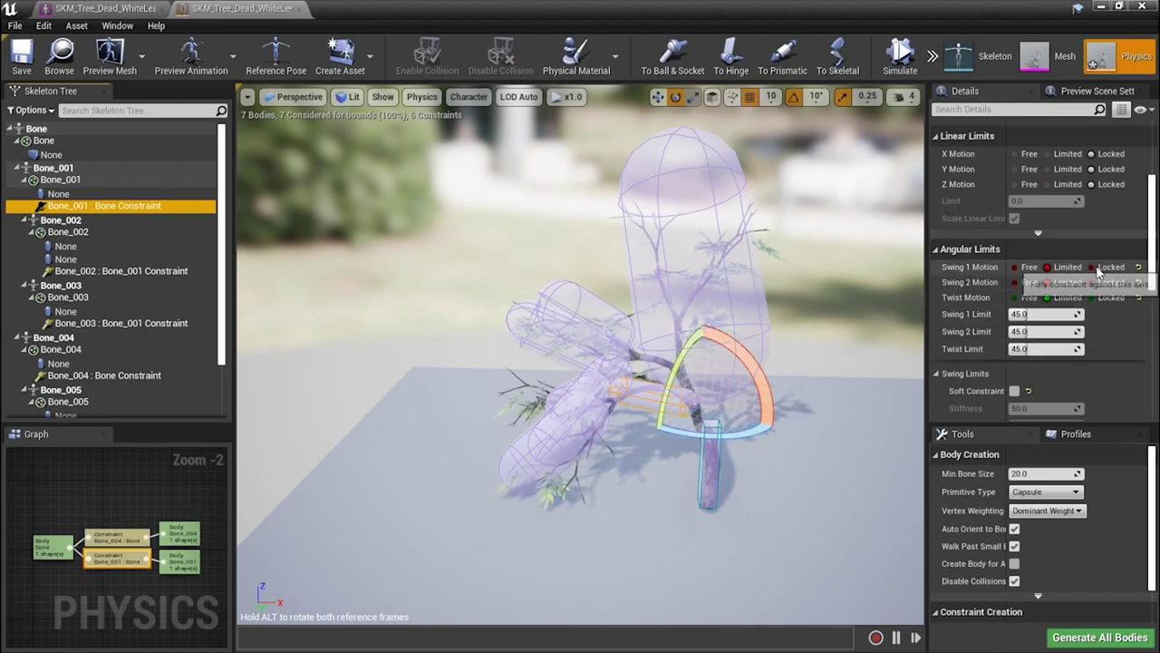
pyautogui.scroll(-3, 1035, 308)
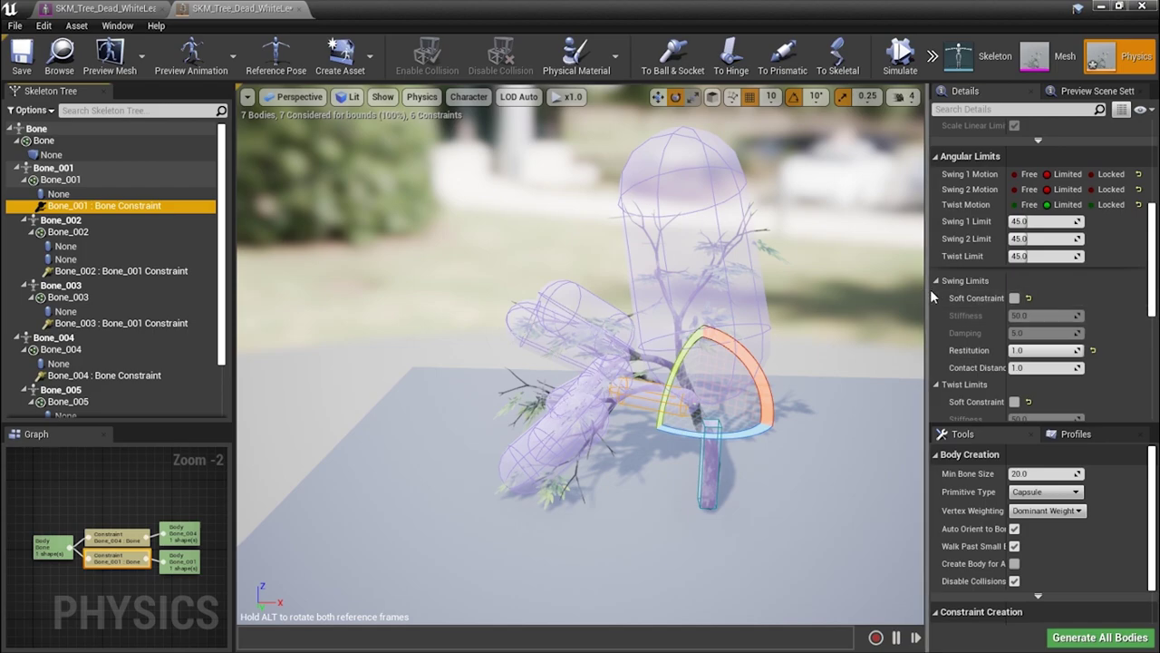
pyautogui.scroll(-1, 1020, 381)
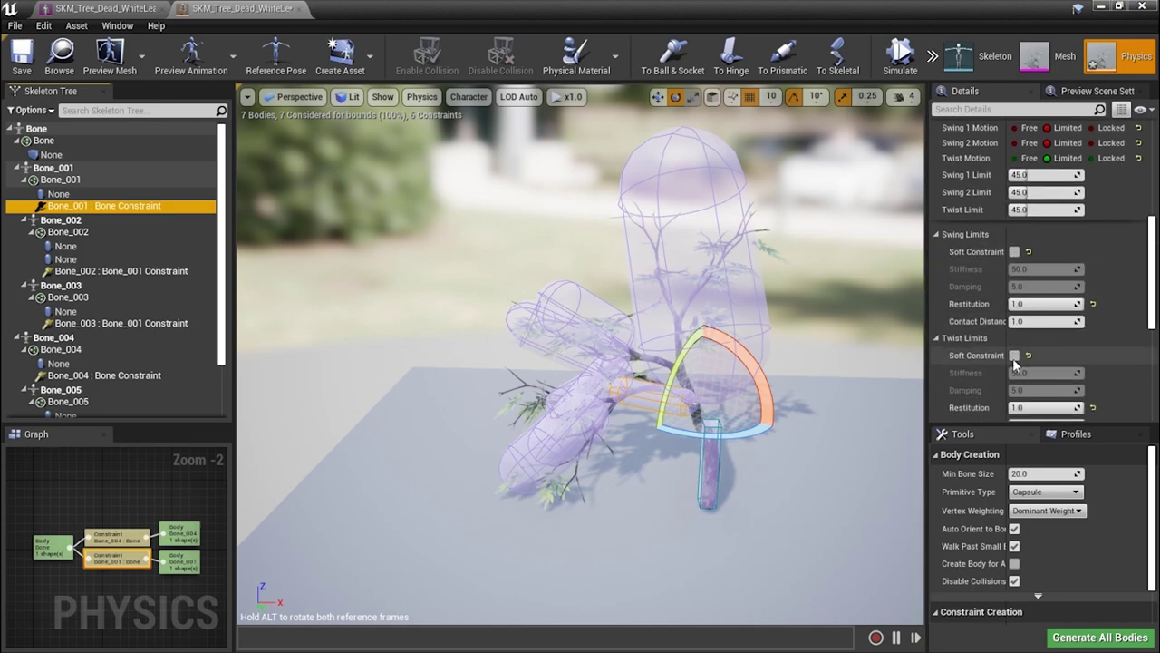
pyautogui.click(1038, 304)
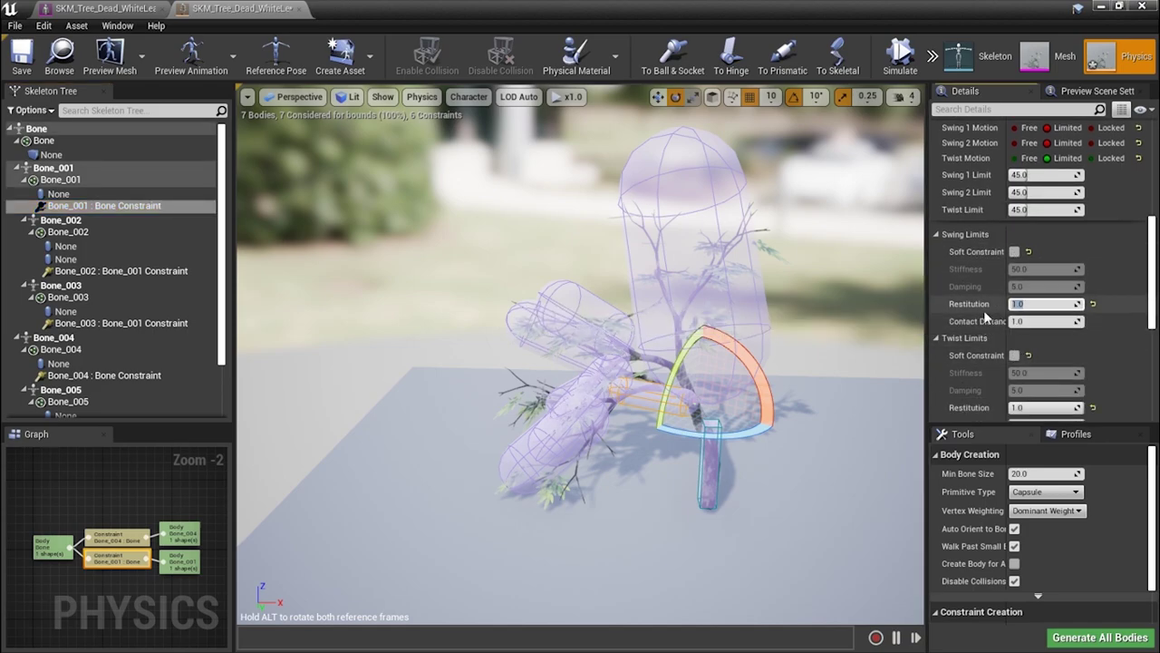
pyautogui.scroll(-4, 1037, 308)
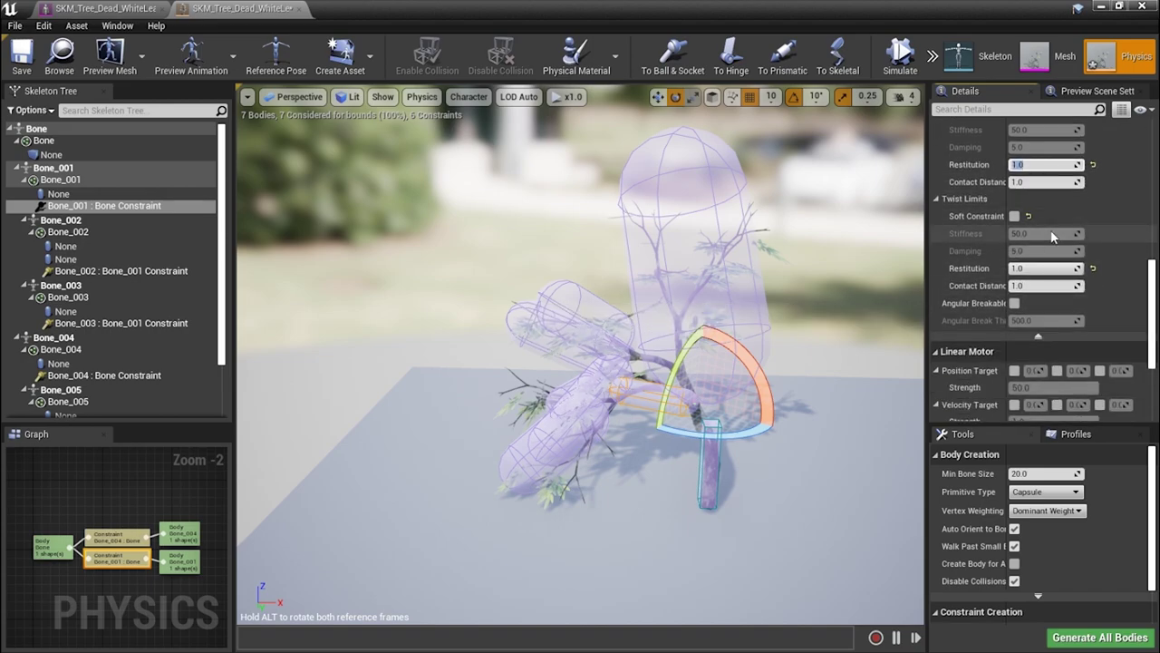
pyautogui.scroll(-4, 1051, 236)
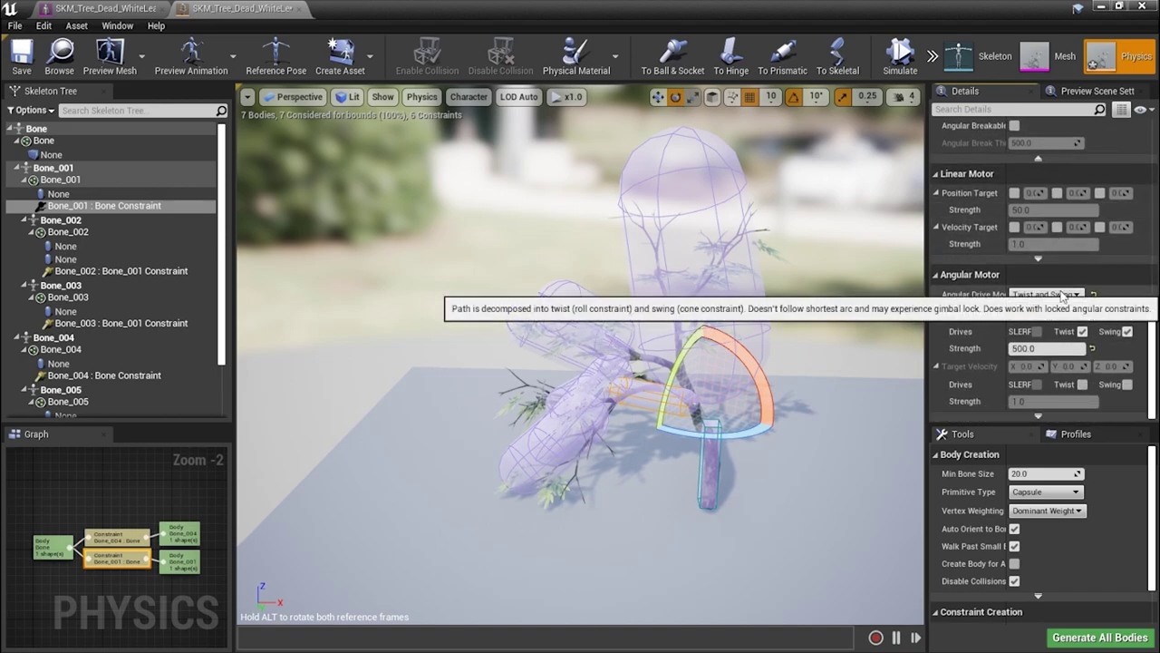
pyautogui.click(1061, 294)
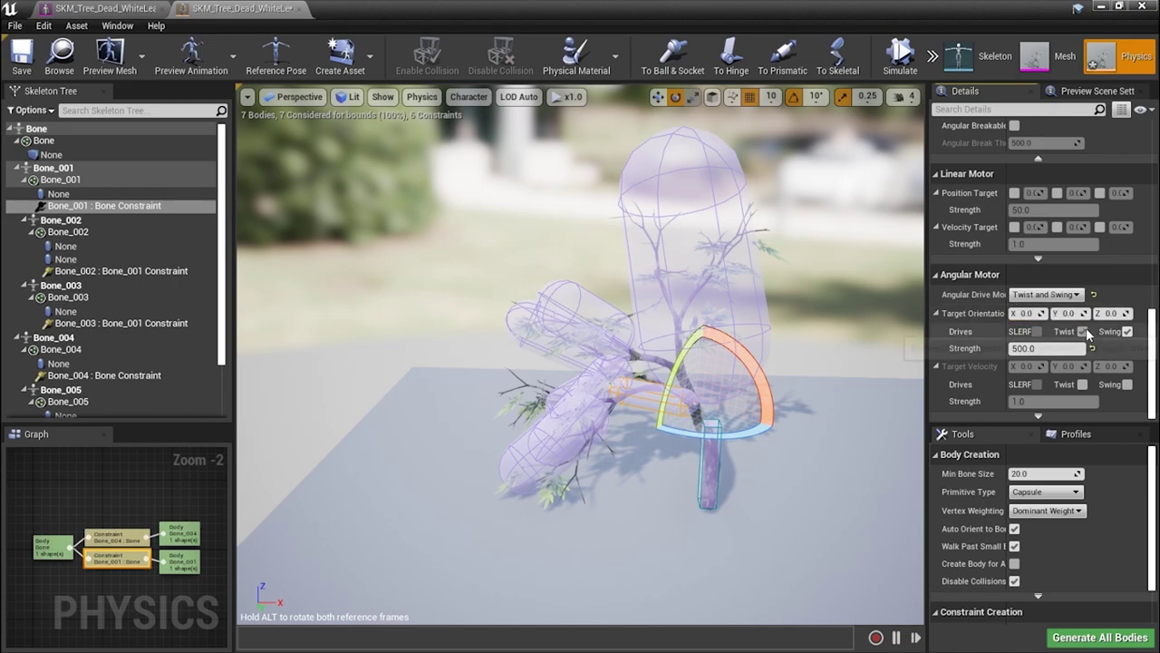
# Set the Bone_001 : Bone constraint's angular motor target orientation strength to 10 and test it with a short simulation
pyautogui.click(1030, 350)
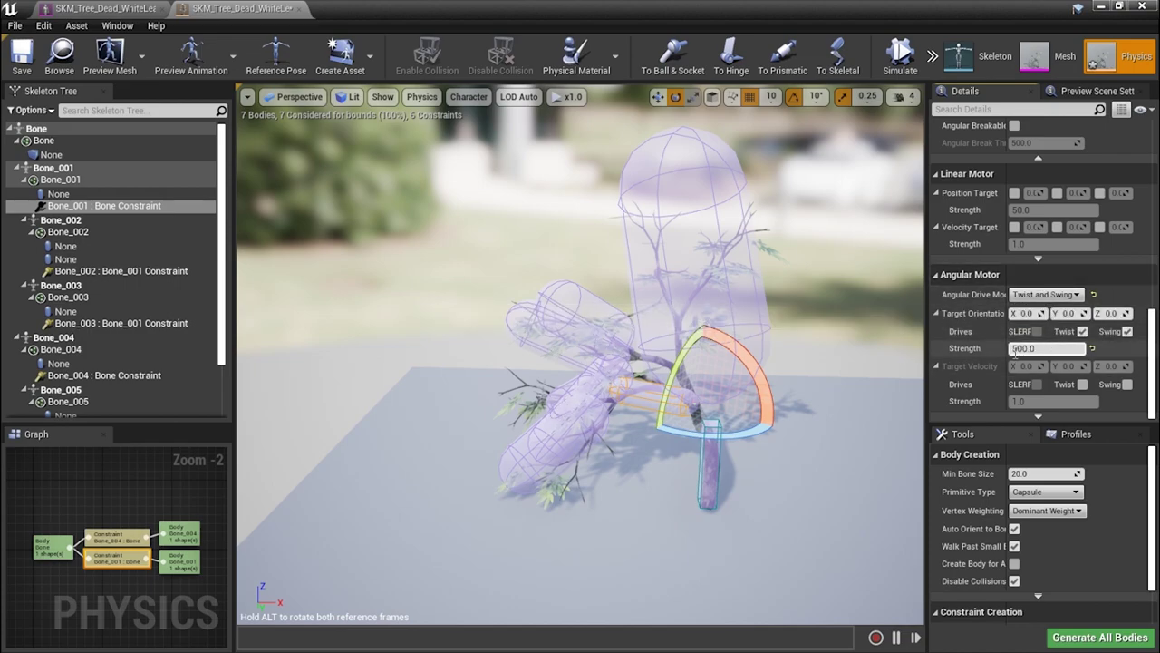
pyautogui.hotkey('ctrl', 'a')
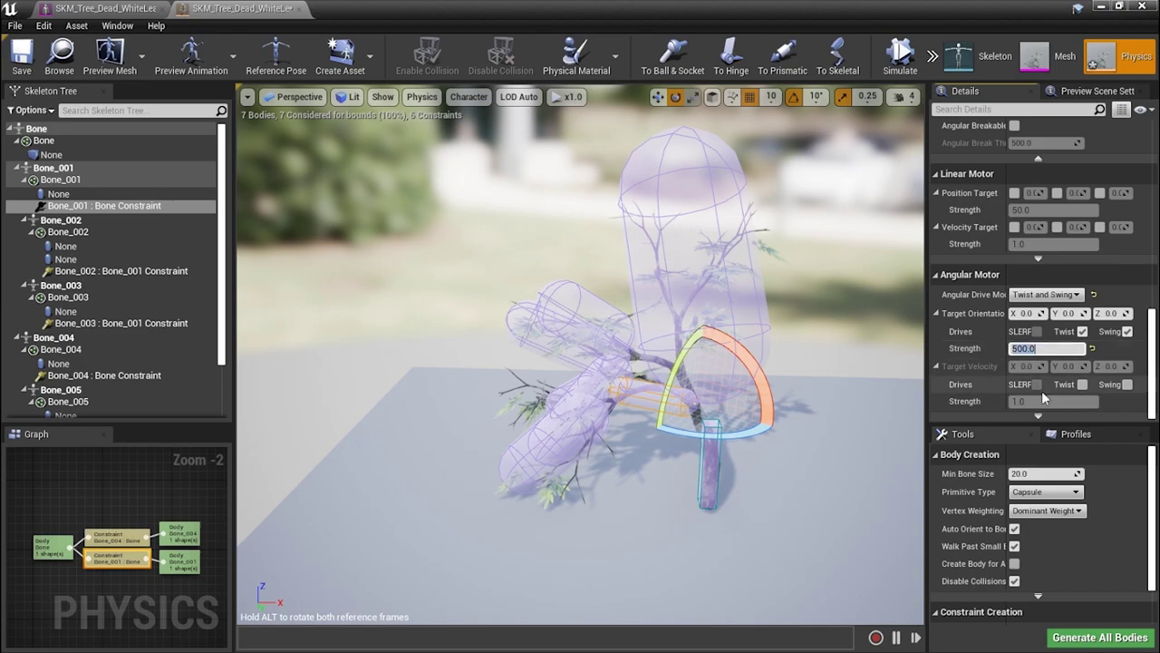
pyautogui.hotkey('shift', 'Left')
pyautogui.hotkey('shift', 'Left')
pyautogui.hotkey('shift', 'Left')
pyautogui.write('1')
pyautogui.press('Return')
pyautogui.click(900, 56)
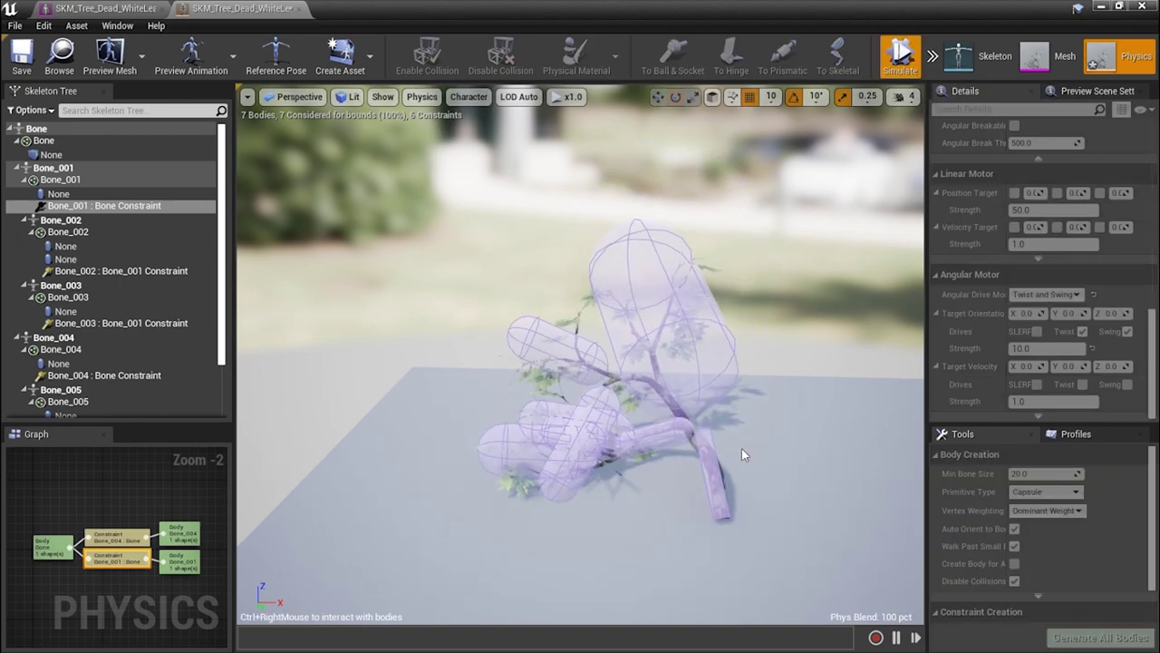
pyautogui.click(900, 56)
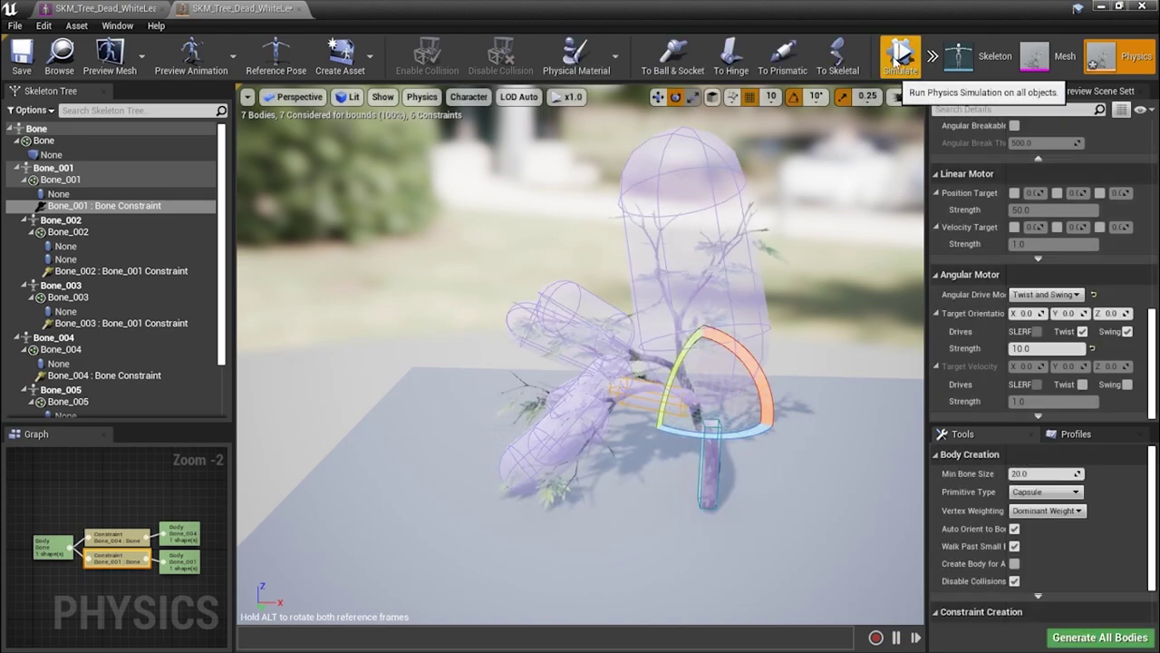
# Set the trunk body Bone's physics type to Kinematic and check the tree with a short simulation
pyautogui.click(709, 463)
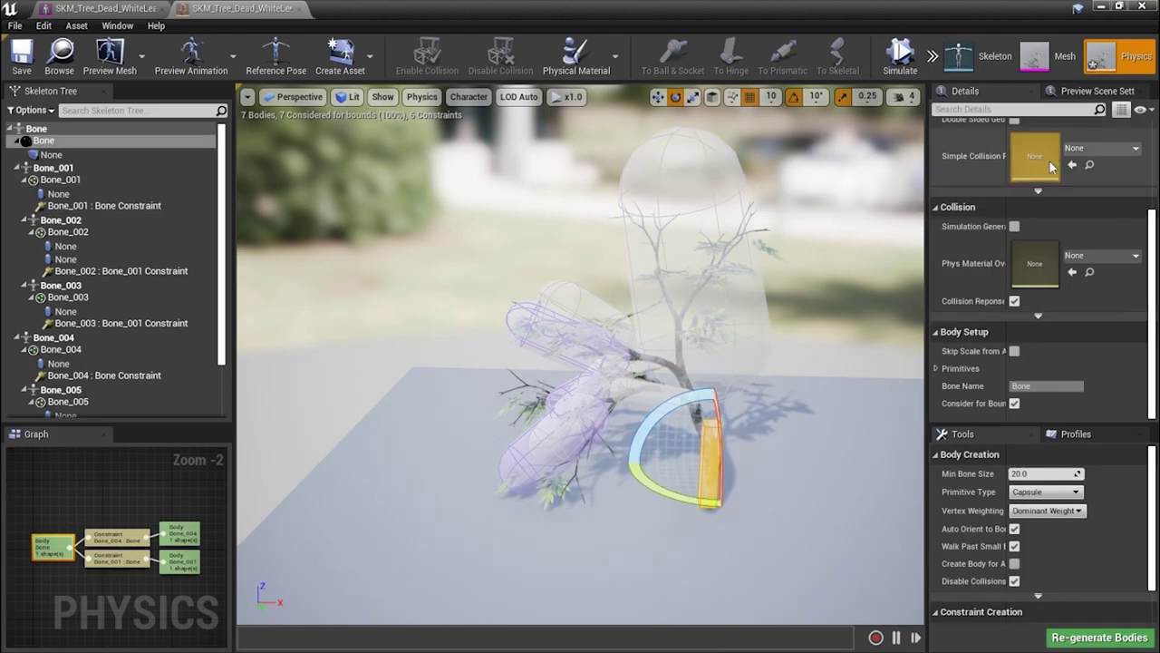
pyautogui.click(1044, 218)
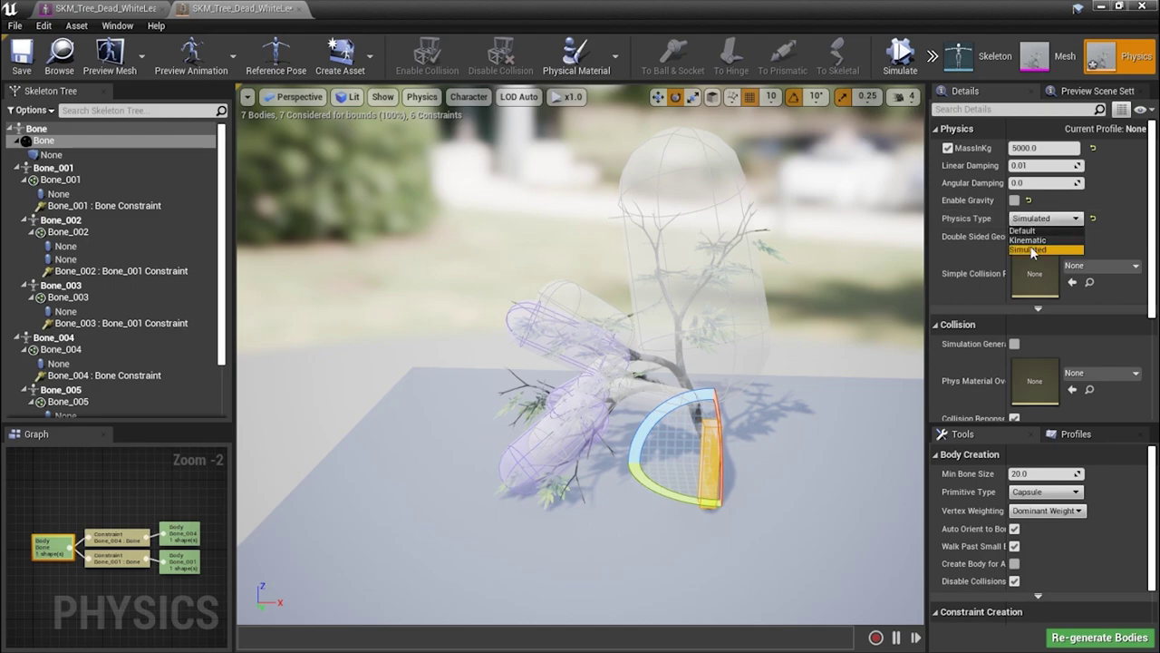
pyautogui.click(1033, 240)
pyautogui.click(899, 56)
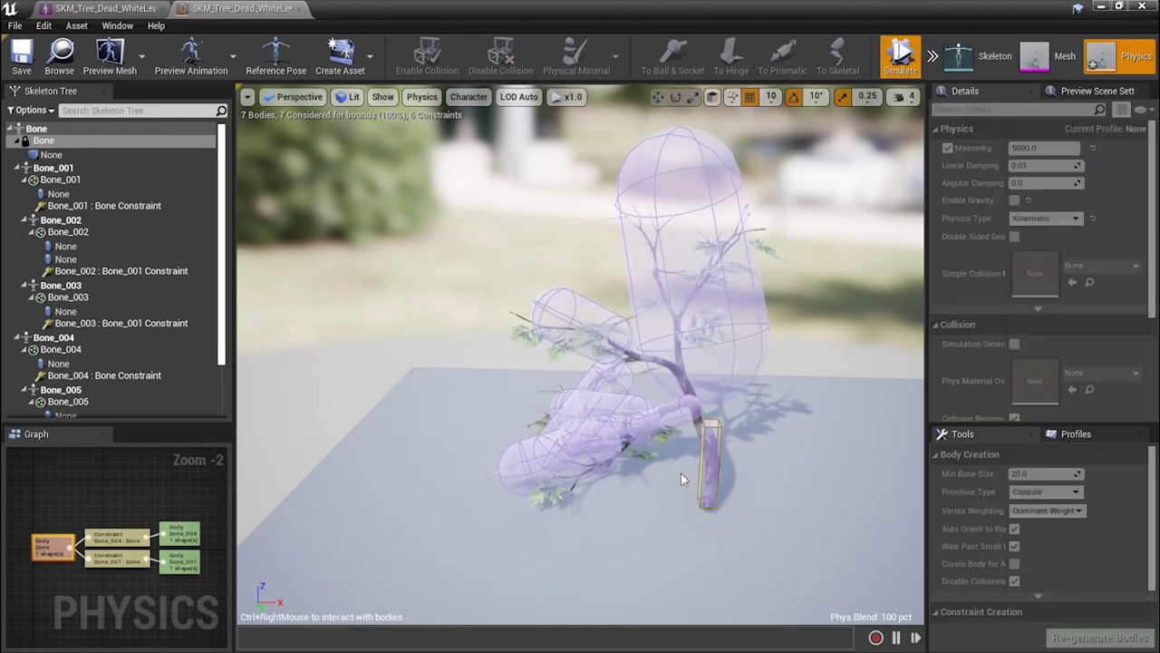
pyautogui.hotkey('alt', 's')
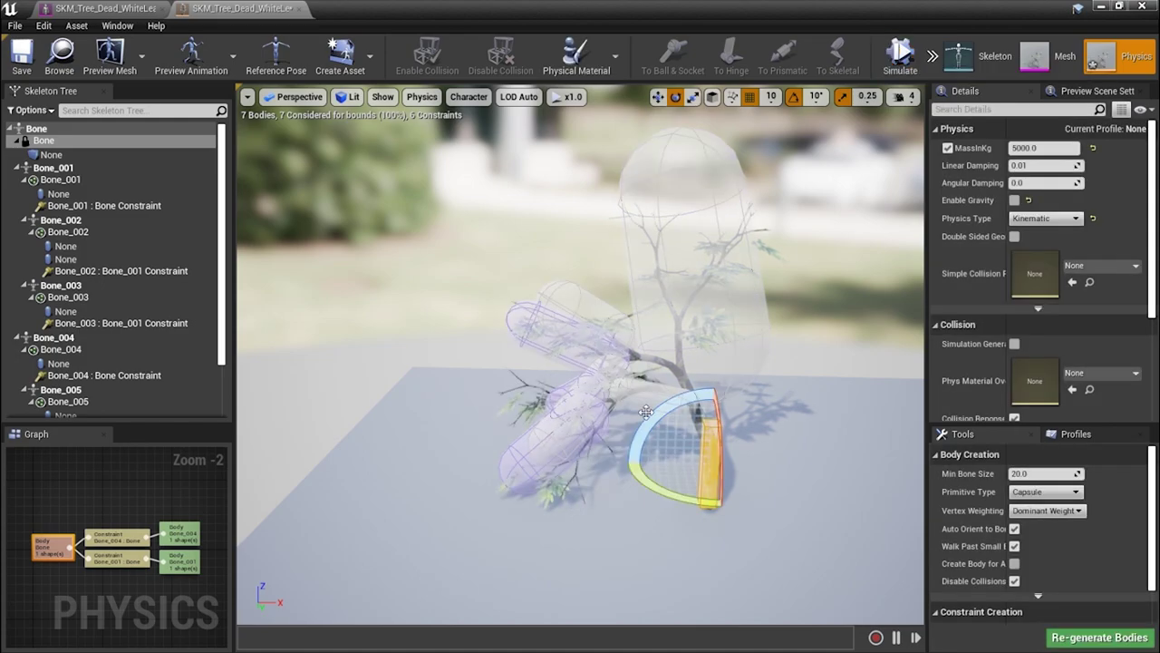
# Set the Bone_001 : Bone constraint's angular motor target orientation strength to 100 and test it with a short simulation
pyautogui.click(525, 431)
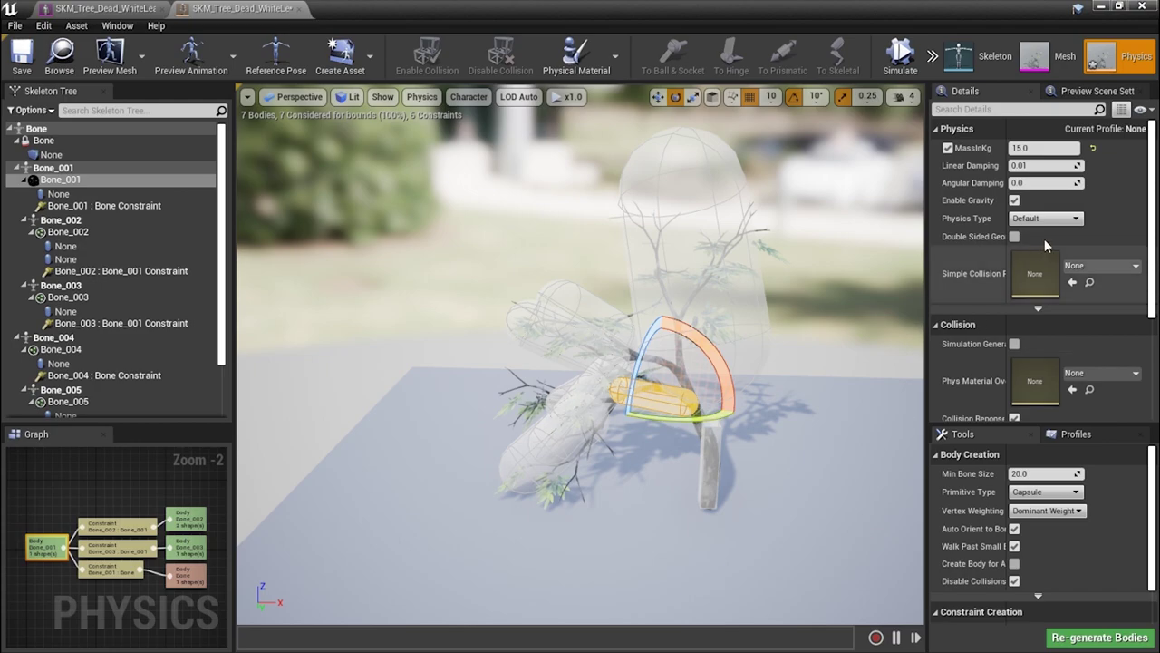
pyautogui.scroll(-3, 1088, 363)
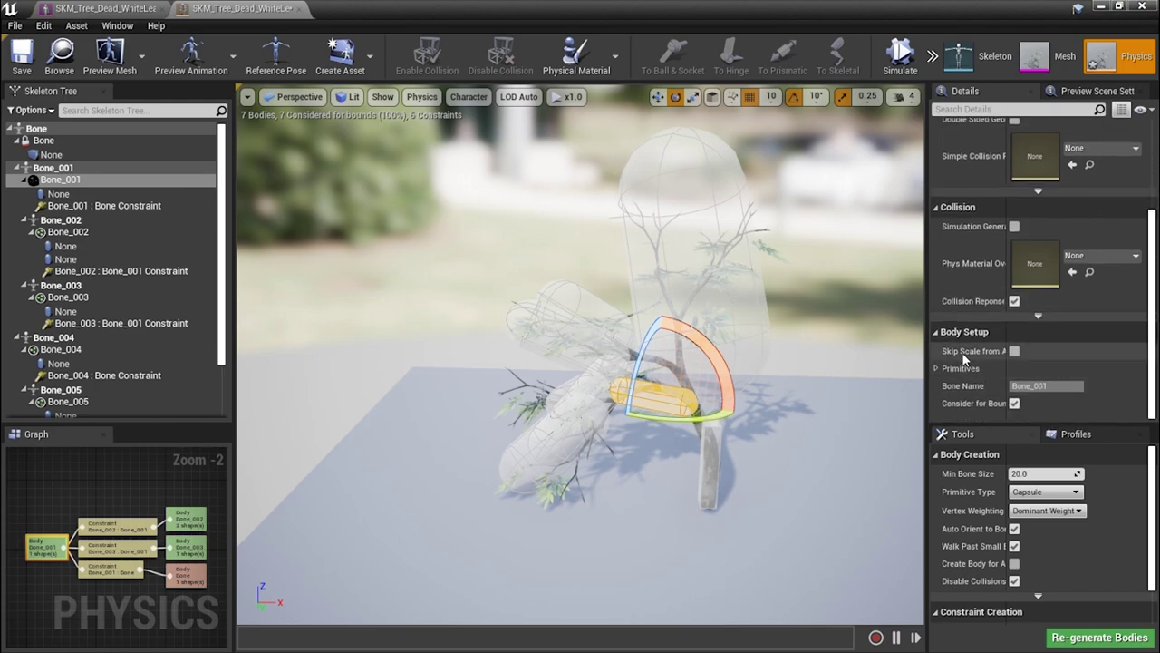
pyautogui.click(90, 205)
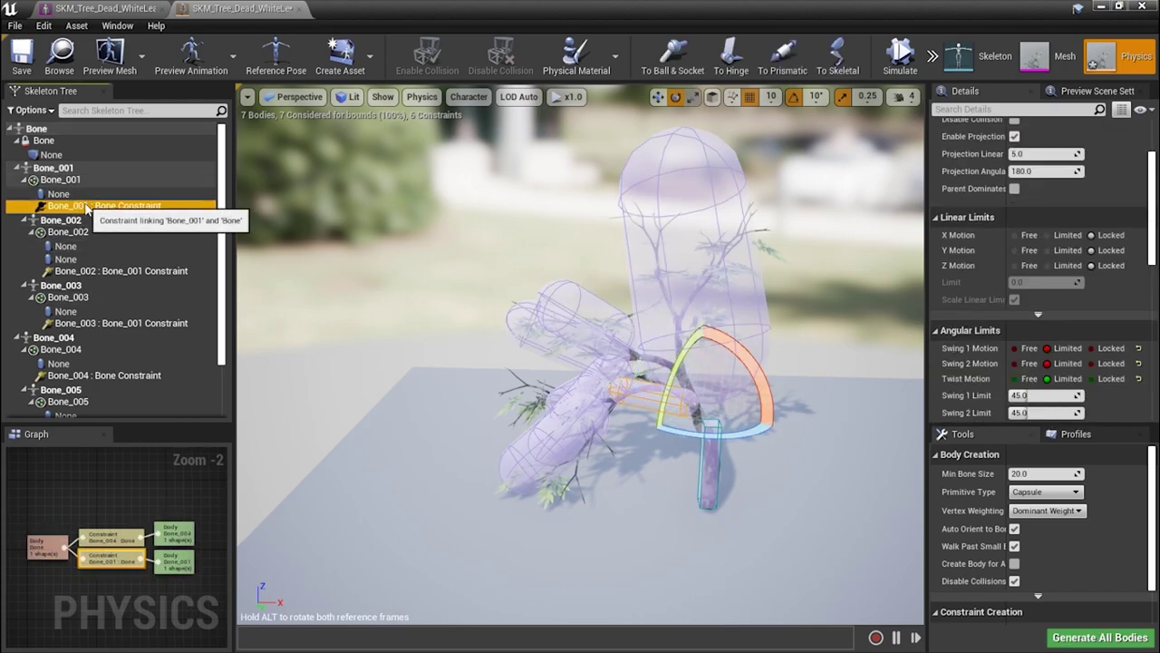
pyautogui.scroll(-3, 1057, 330)
pyautogui.scroll(-10, 1057, 332)
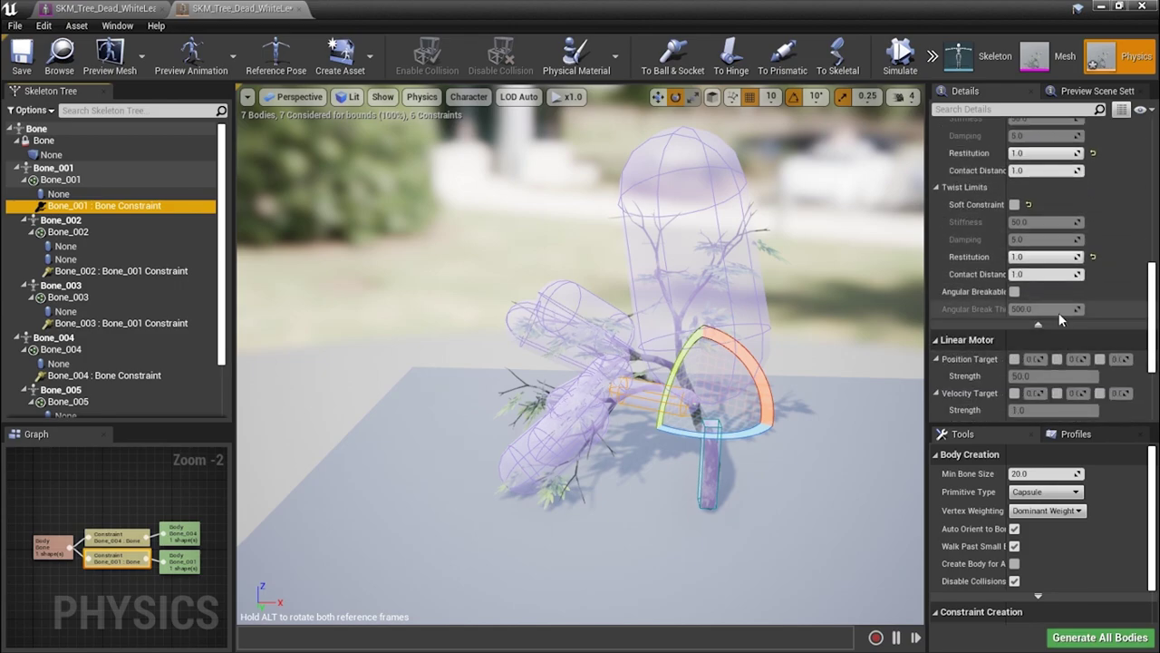
pyautogui.click(1063, 364)
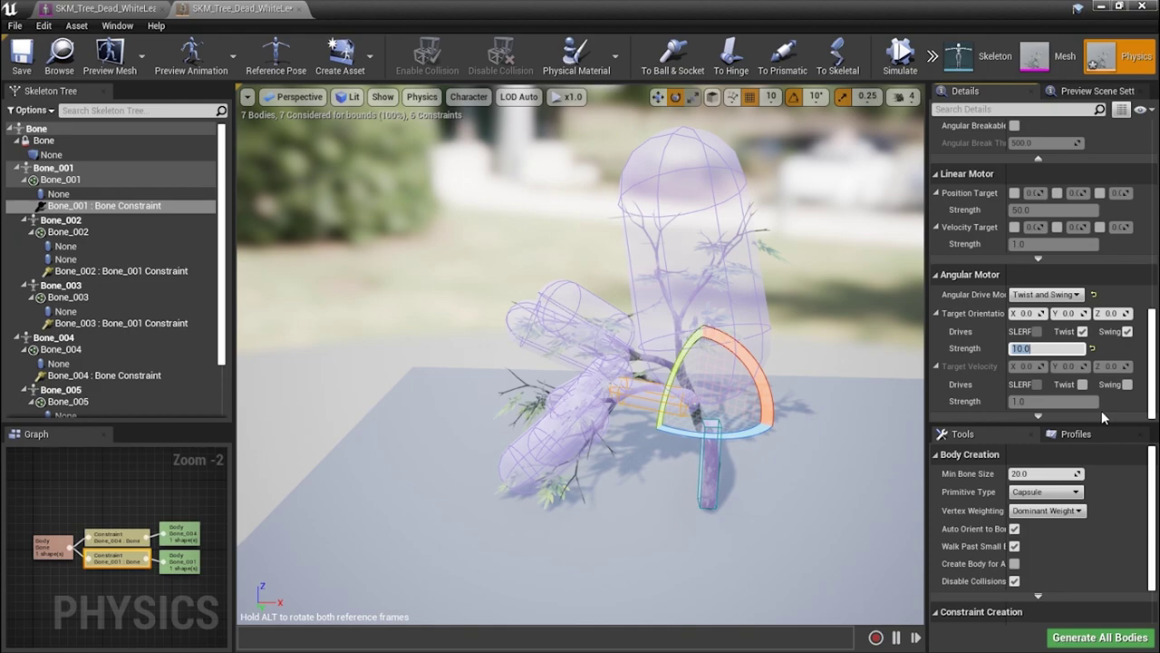
pyautogui.write('250.0')
pyautogui.write('100.0')
pyautogui.click(902, 56)
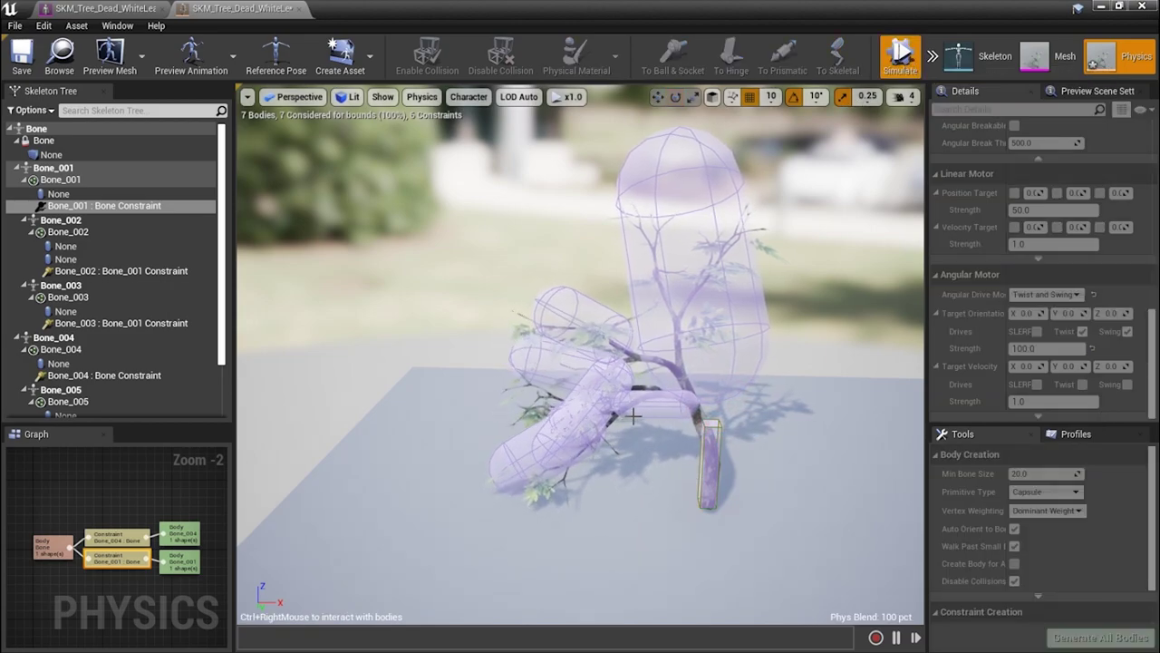
pyautogui.click(900, 56)
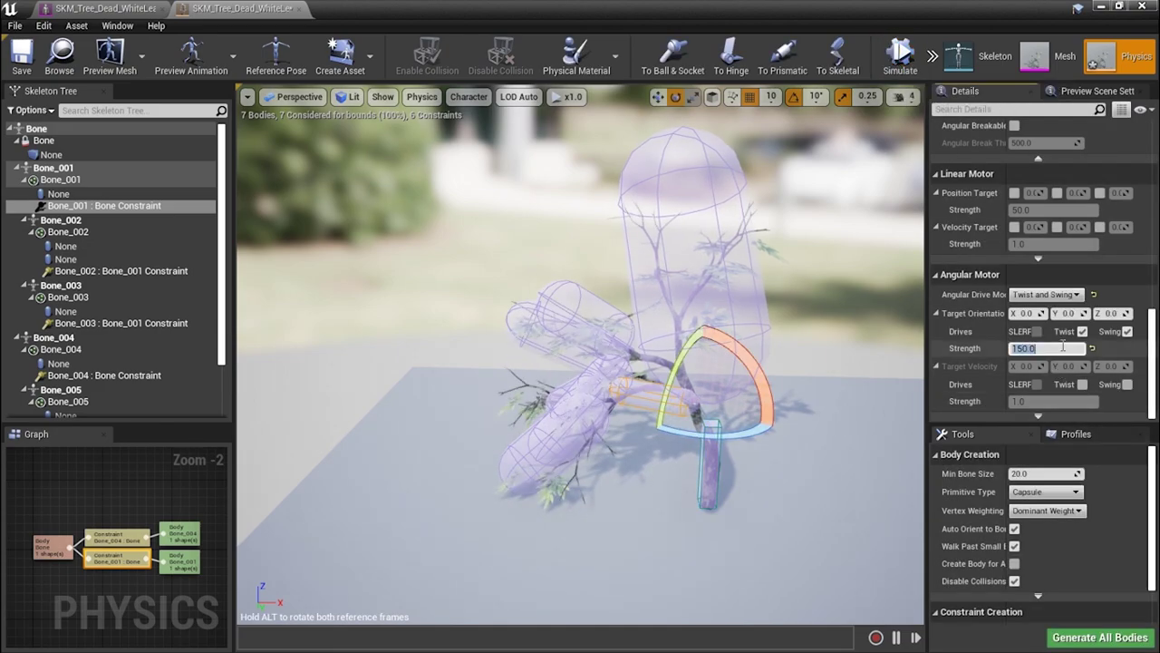
# Set the Bone_001 : Bone constraint's angular motor strength to 150 and test it by pulling the lower branch during simulation
pyautogui.click(900, 56)
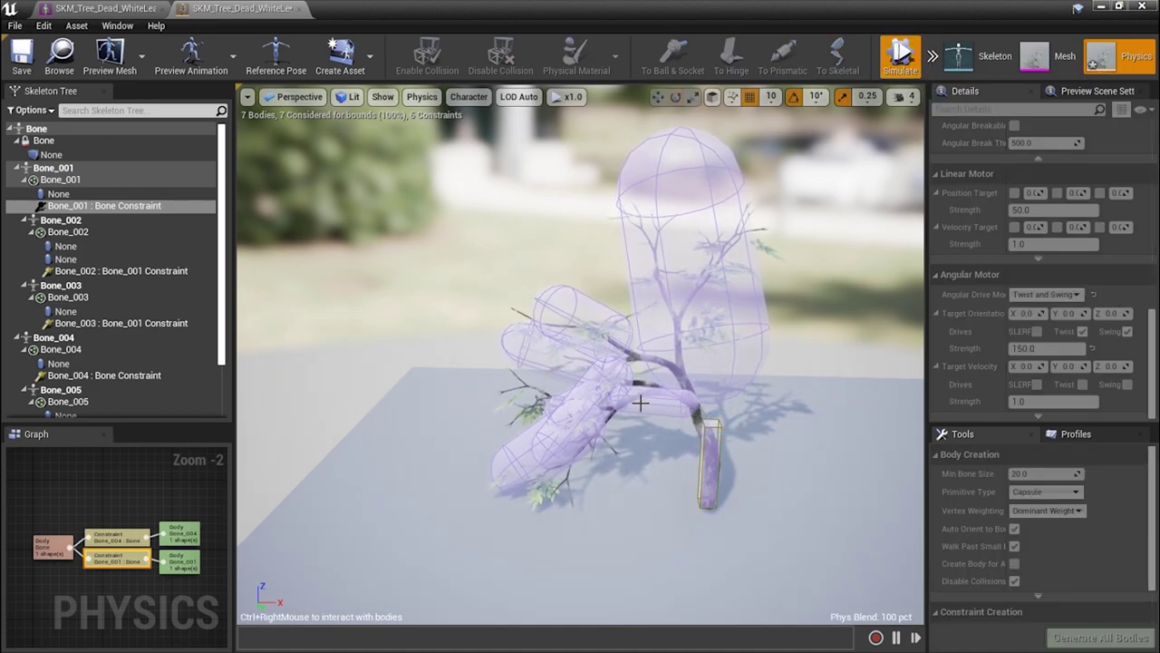
pyautogui.keyDown('ctrl'); pyautogui.moveTo(646, 396); pyautogui.dragTo(646, 503, button='right'); pyautogui.keyUp('ctrl')
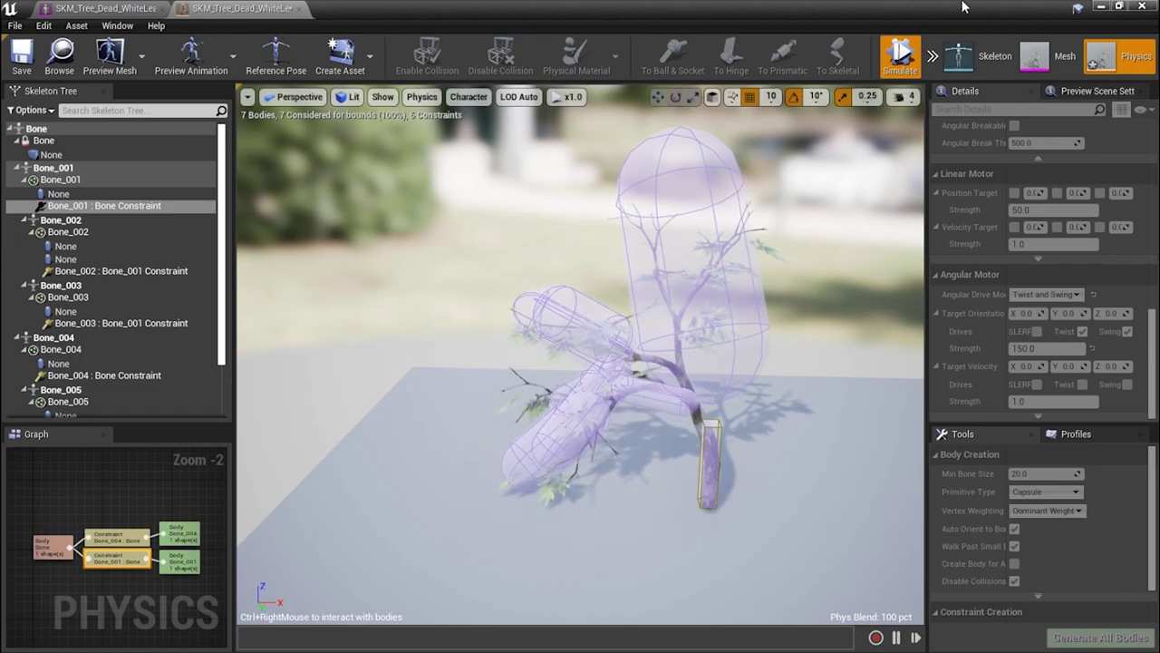
pyautogui.click(901, 56)
# Set the Bone_001 : Bone constraint's angular motor strength to 500 and pull the lower branch down twice in a simulation
pyautogui.click(1060, 349)
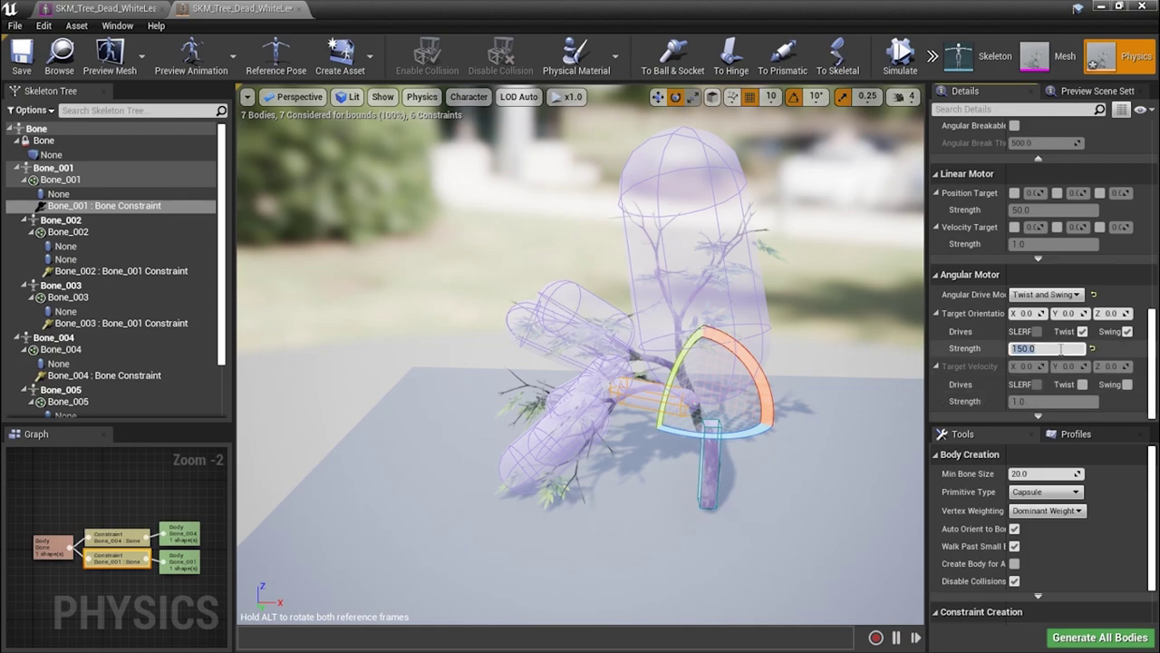
pyautogui.scroll(1, 1060, 349)
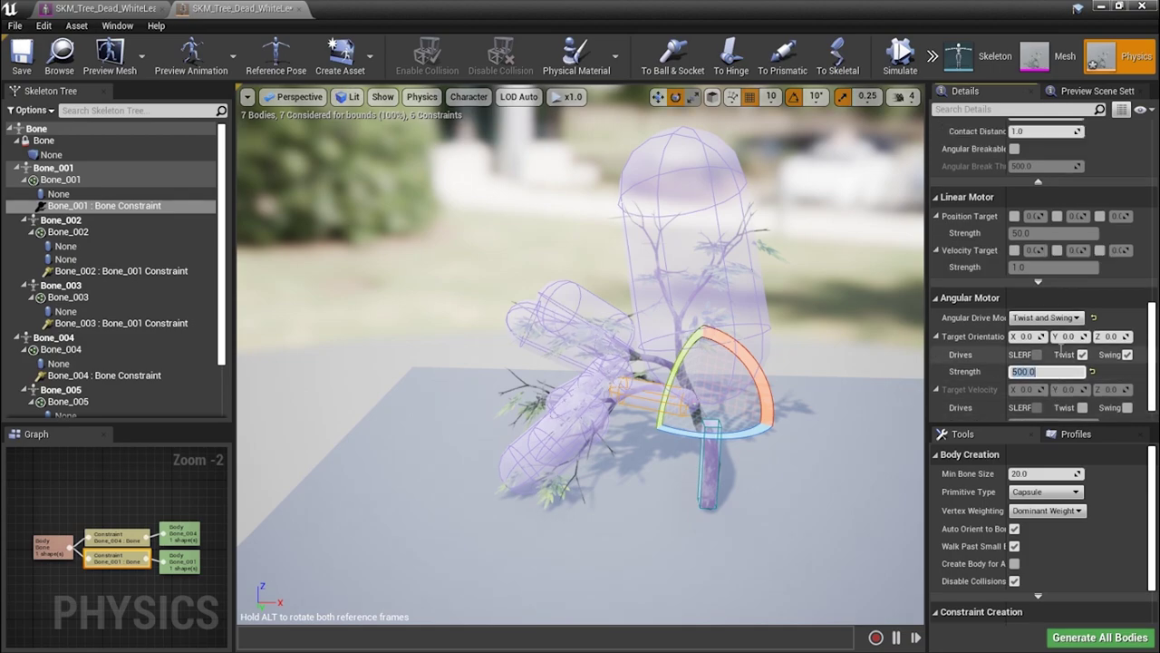
pyautogui.click(886, 51)
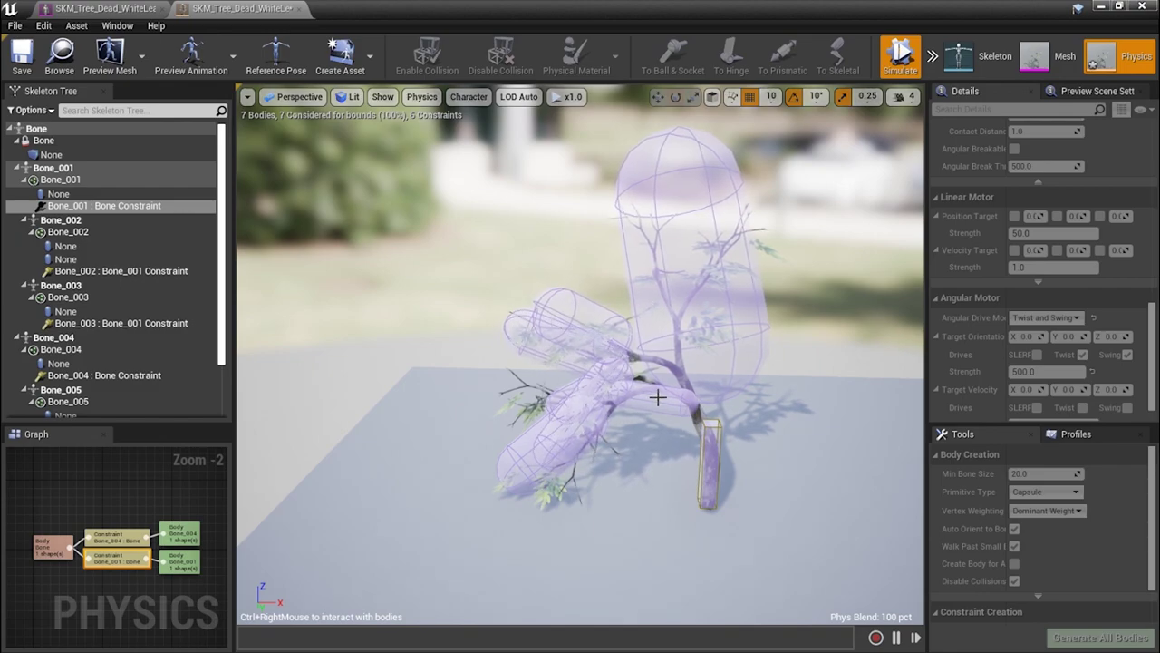
pyautogui.keyDown('ctrl'); pyautogui.moveTo(648, 392); pyautogui.dragTo(654, 444, button='right'); pyautogui.keyUp('ctrl')
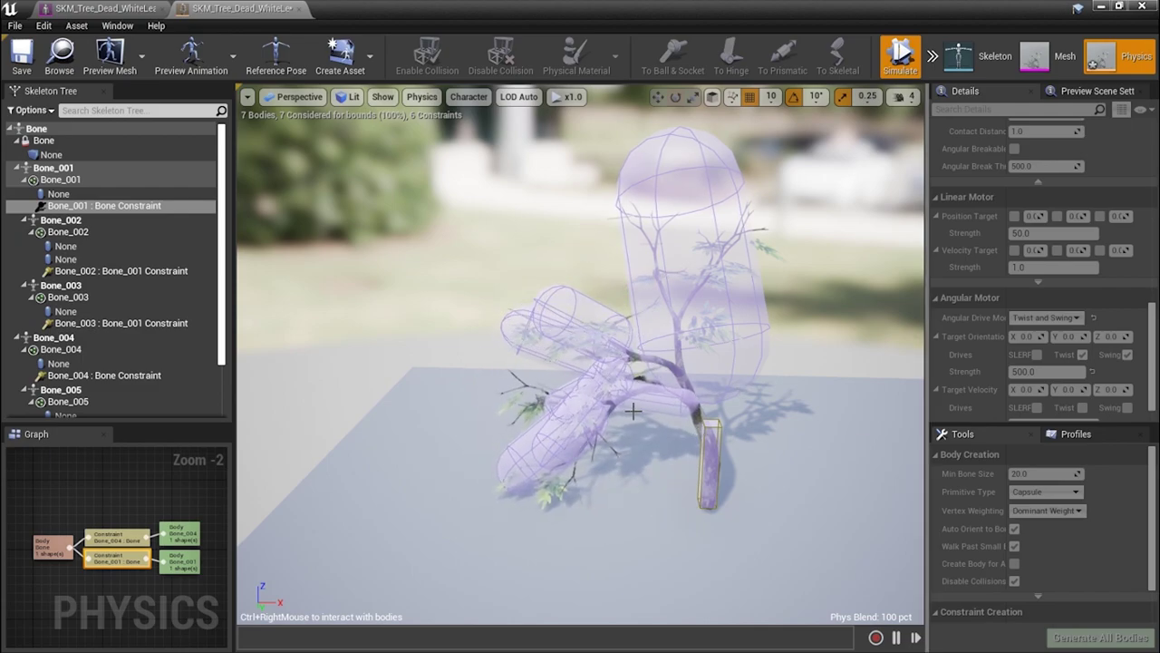
pyautogui.moveTo(636, 388)
pyautogui.keyDown('ctrl'); pyautogui.mouseDown(button='right')
pyautogui.moveTo(625, 401)
pyautogui.moveTo(644, 447)
pyautogui.mouseUp(button='right'); pyautogui.keyUp('ctrl')
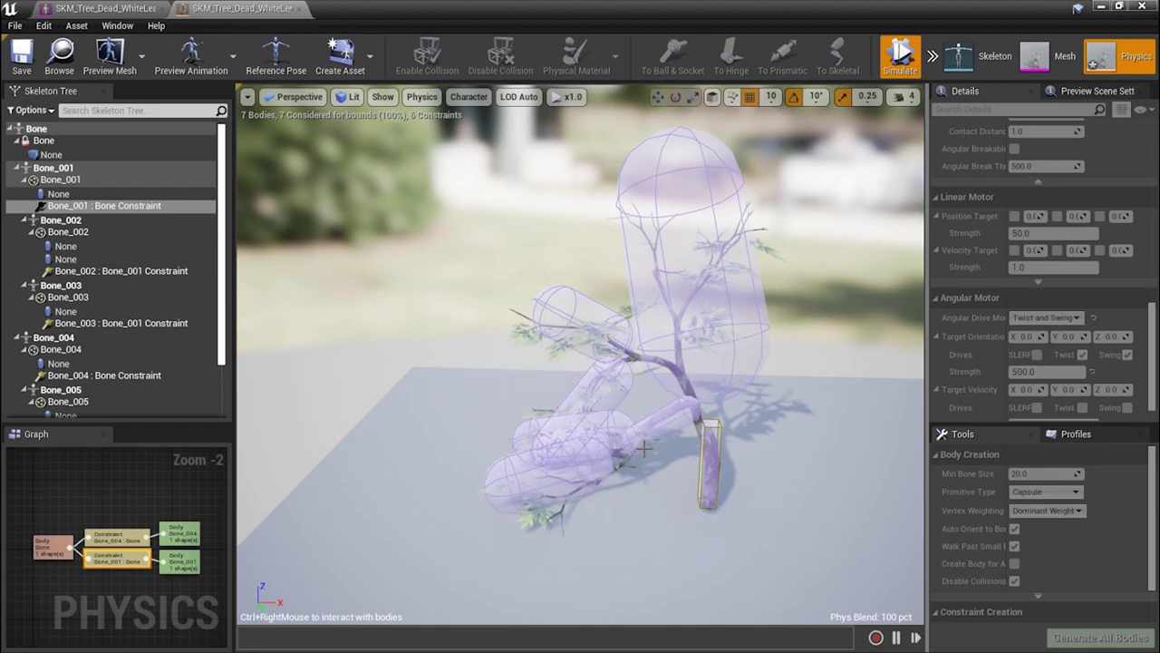
# Check up close how the lower branch bends at the trunk by pulling it down and up, and end the simulation
pyautogui.moveTo(731, 407)
pyautogui.mouseDown(button='right')
pyautogui.moveTo(717, 437)
pyautogui.moveTo(766, 409)
pyautogui.moveTo(703, 404)
pyautogui.moveTo(759, 386)
pyautogui.moveTo(716, 398)
pyautogui.mouseUp(button='right')
pyautogui.press('w')
pyautogui.keyDown('ctrl'); pyautogui.moveTo(460, 399); pyautogui.dragTo(489, 635, button='right'); pyautogui.keyUp('ctrl')
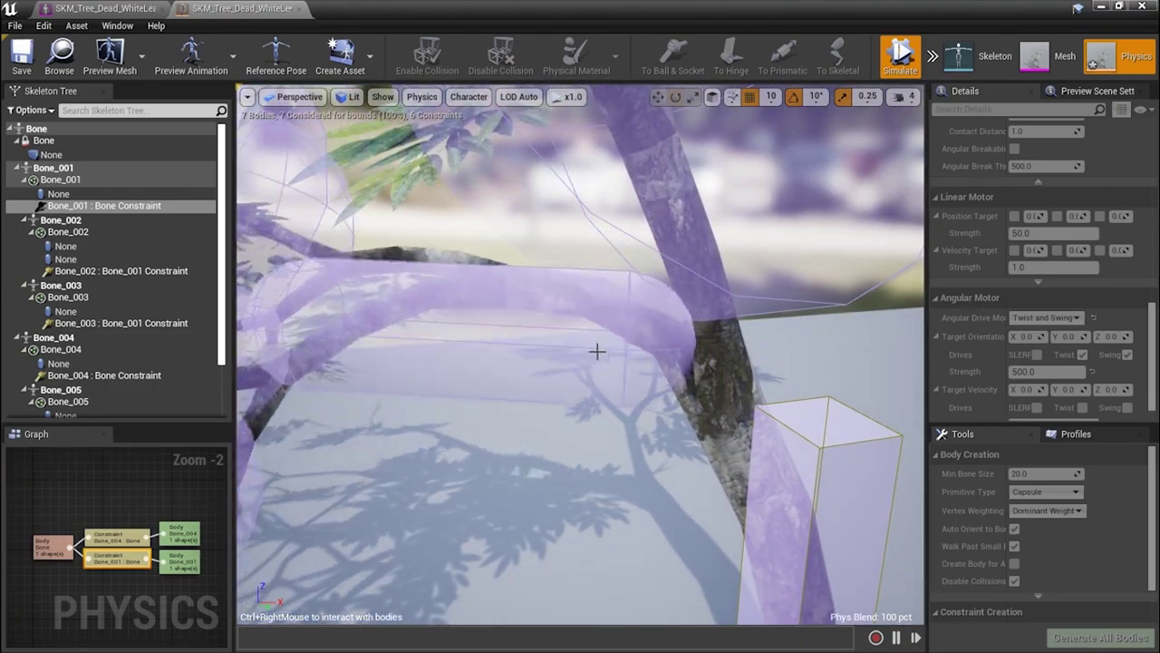
pyautogui.keyDown('ctrl'); pyautogui.moveTo(526, 401); pyautogui.dragTo(472, 254, button='right'); pyautogui.keyUp('ctrl')
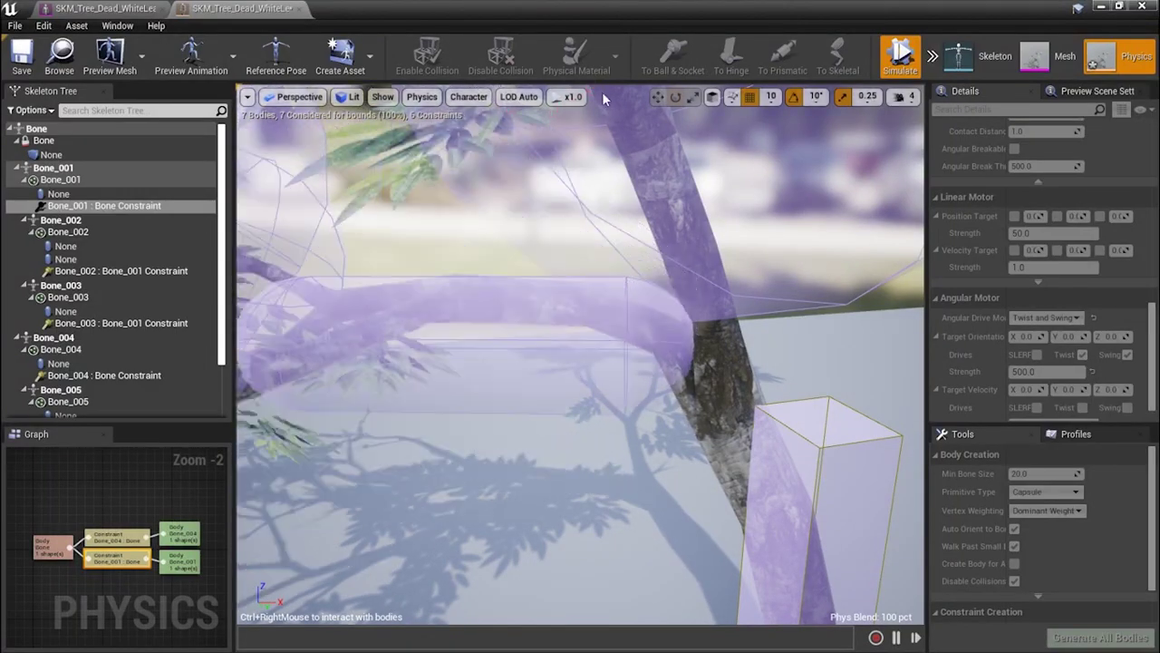
pyautogui.click(917, 58)
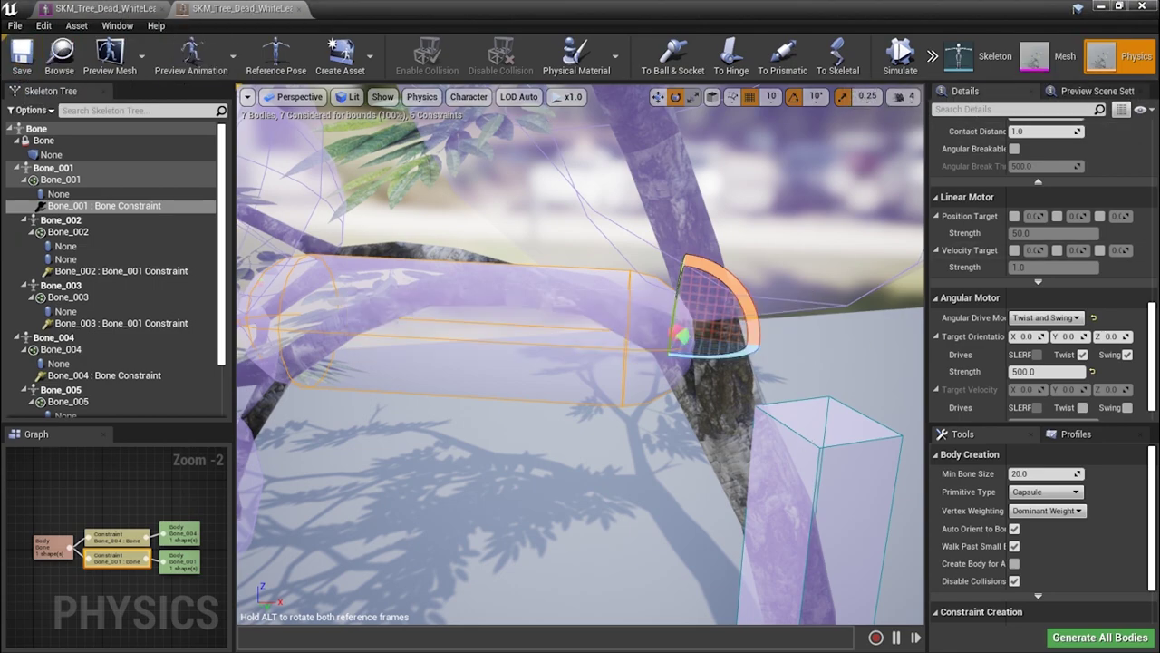
# Set the trunk body Bone's physics type to Simulated, then save the physics asset and return to the level
pyautogui.click(801, 490)
pyautogui.scroll(3, 1045, 183)
pyautogui.click(1045, 218)
pyautogui.click(1047, 221)
pyautogui.click(1047, 221)
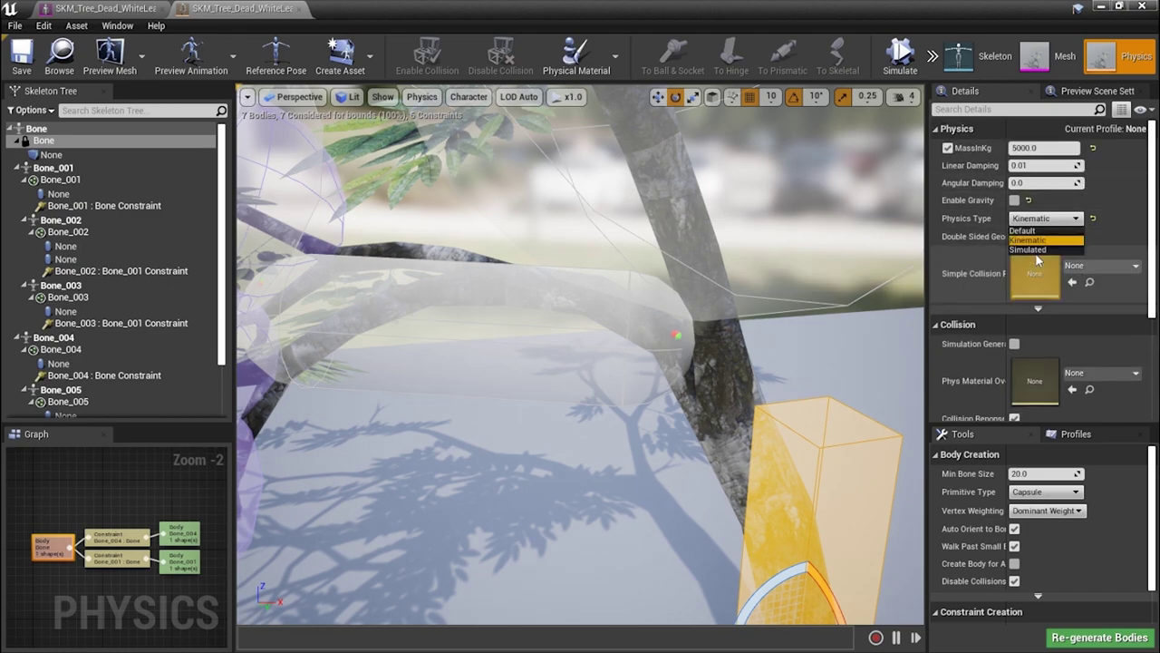
pyautogui.click(1032, 251)
pyautogui.click(27, 57)
pyautogui.click(100, 8)
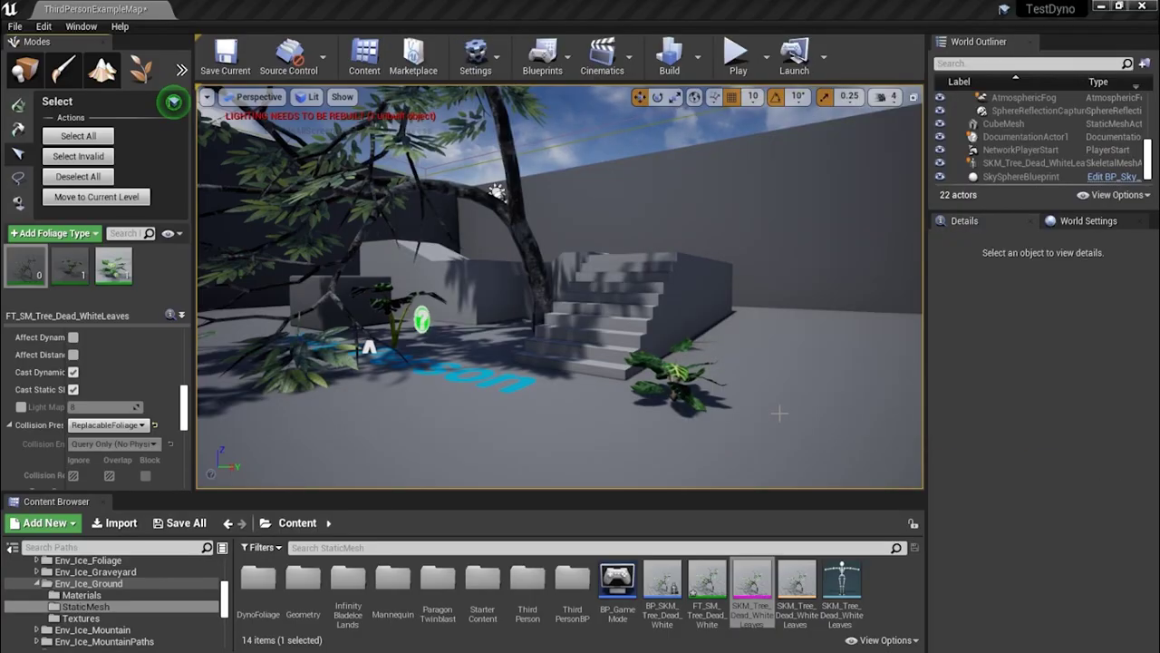
# Place a SKM_Tree_Dead_WhiteLeaves skeletal mesh on the open floor beyond the staircase
pyautogui.moveTo(524, 220); pyautogui.dragTo(634, 222, button='right')
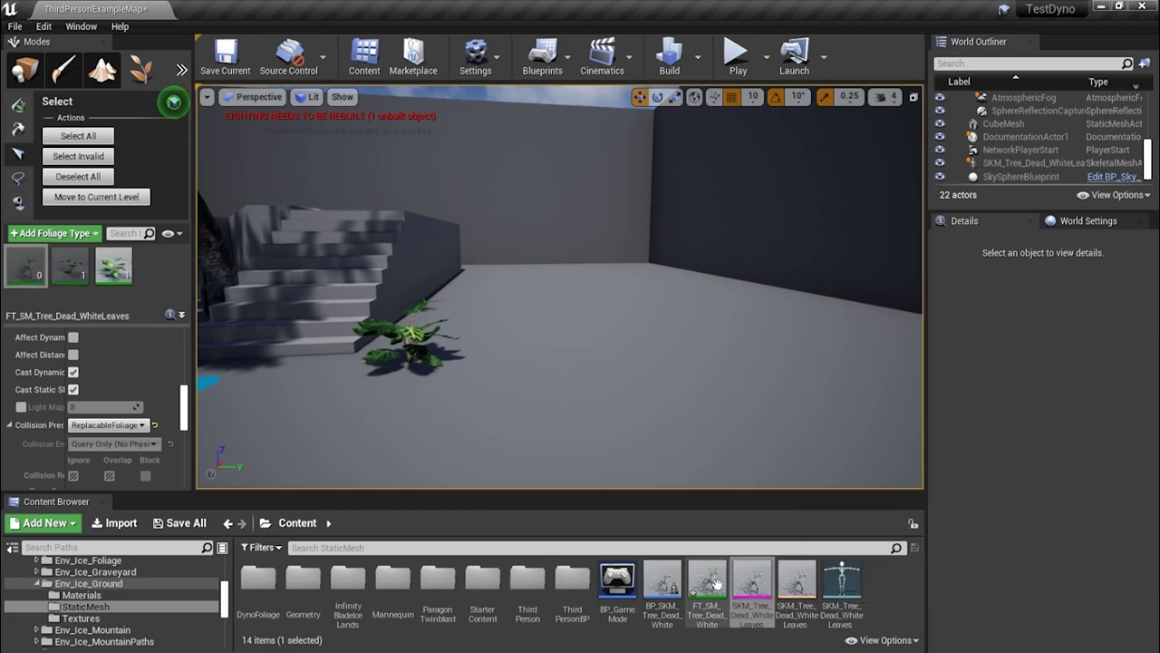
pyautogui.moveTo(752, 598); pyautogui.dragTo(645, 276)
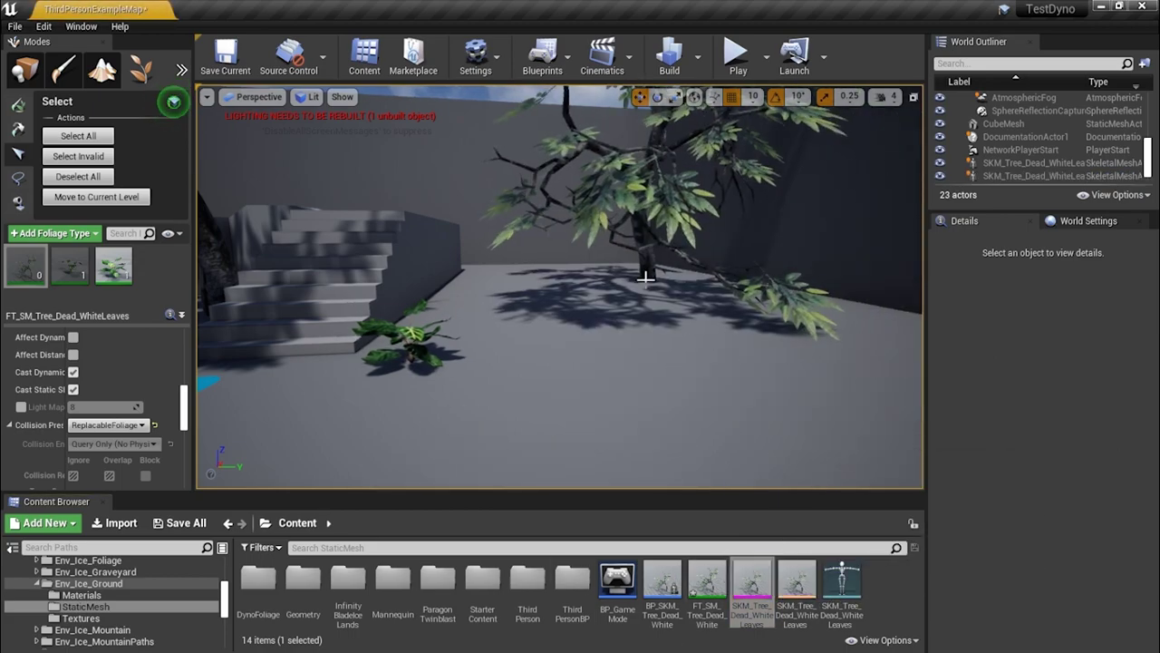
# Play-test the level by running the character through the plants and both trees' branches, then end the session
pyautogui.click(736, 56)
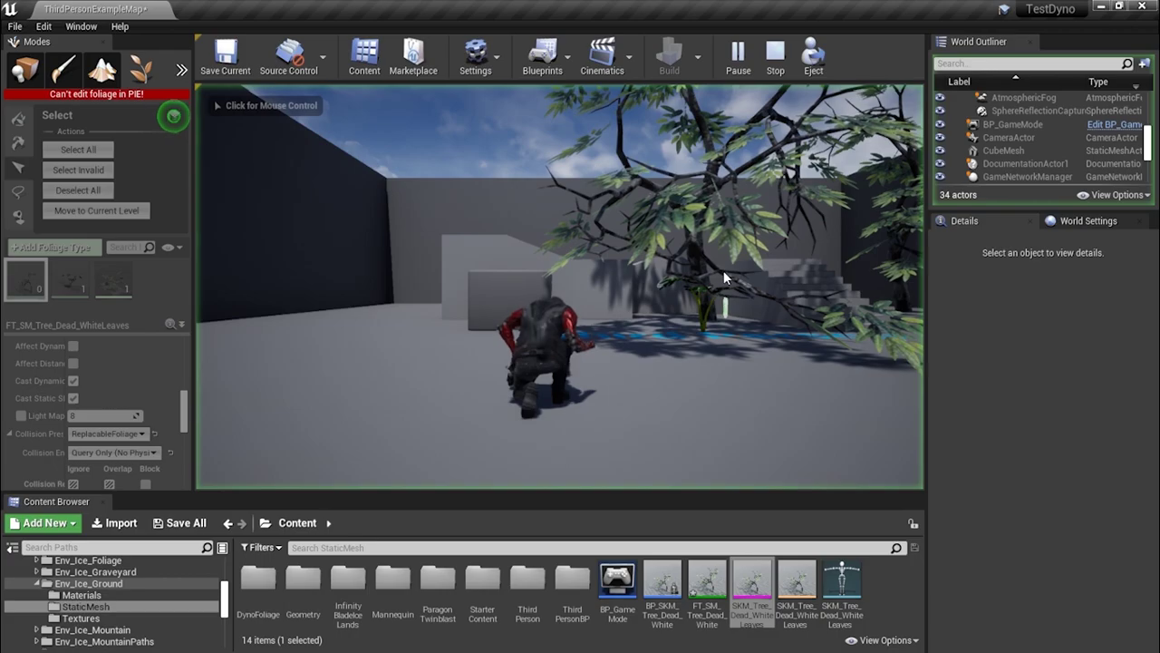
pyautogui.press('w')
pyautogui.press('w')
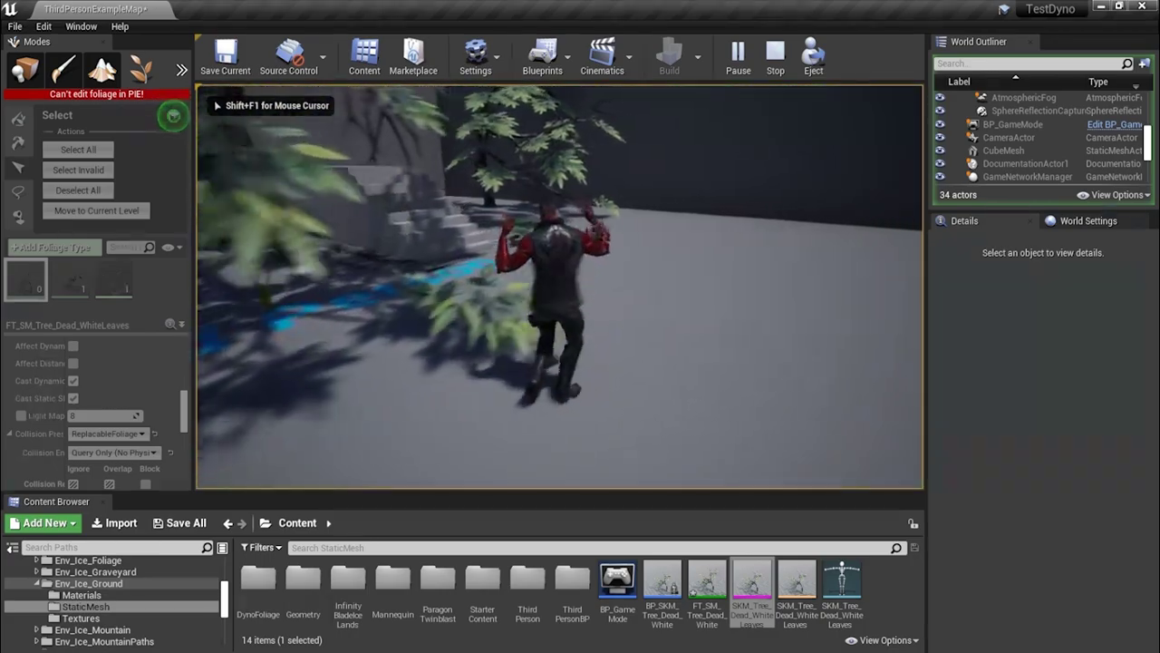
pyautogui.press('w')
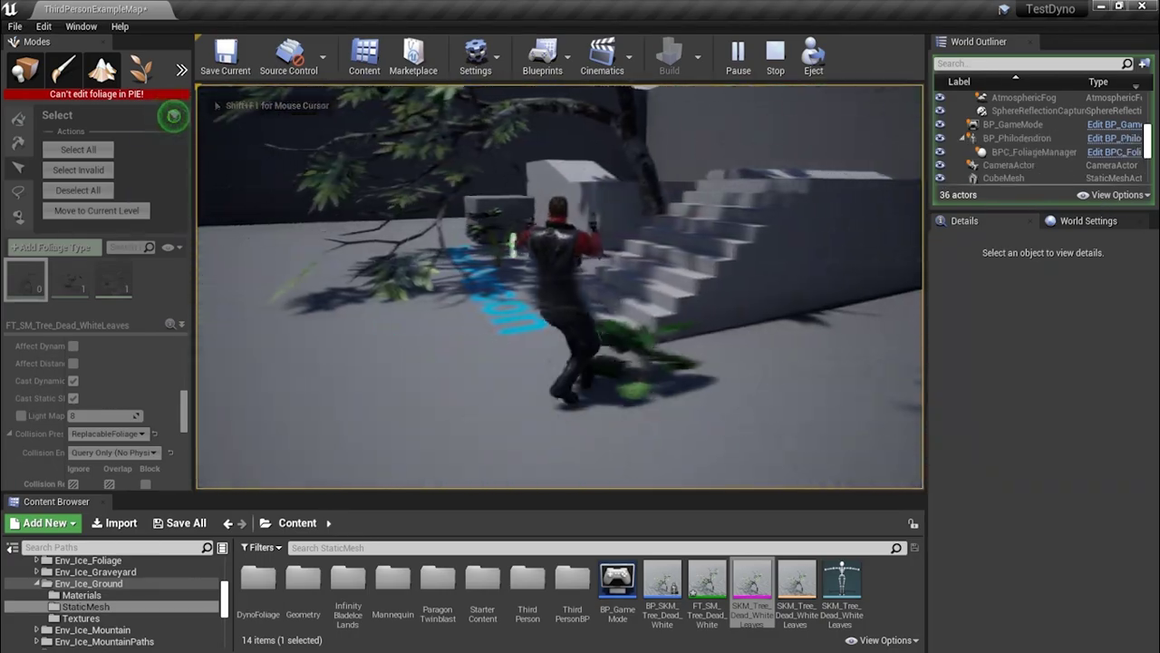
pyautogui.press('w')
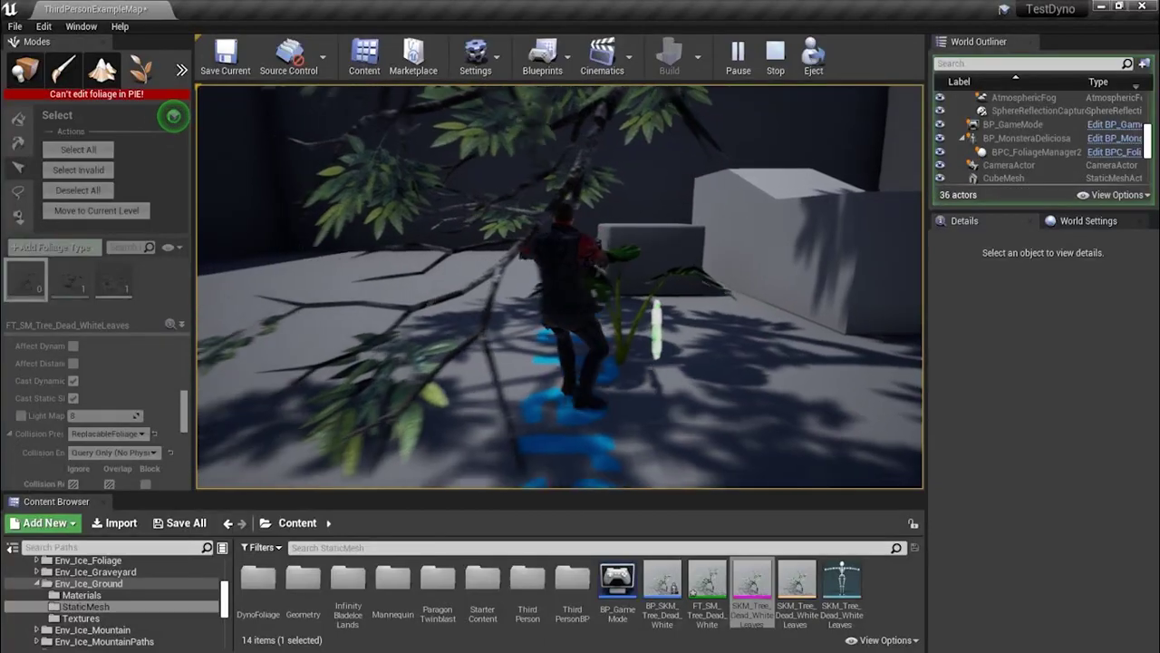
pyautogui.press('w')
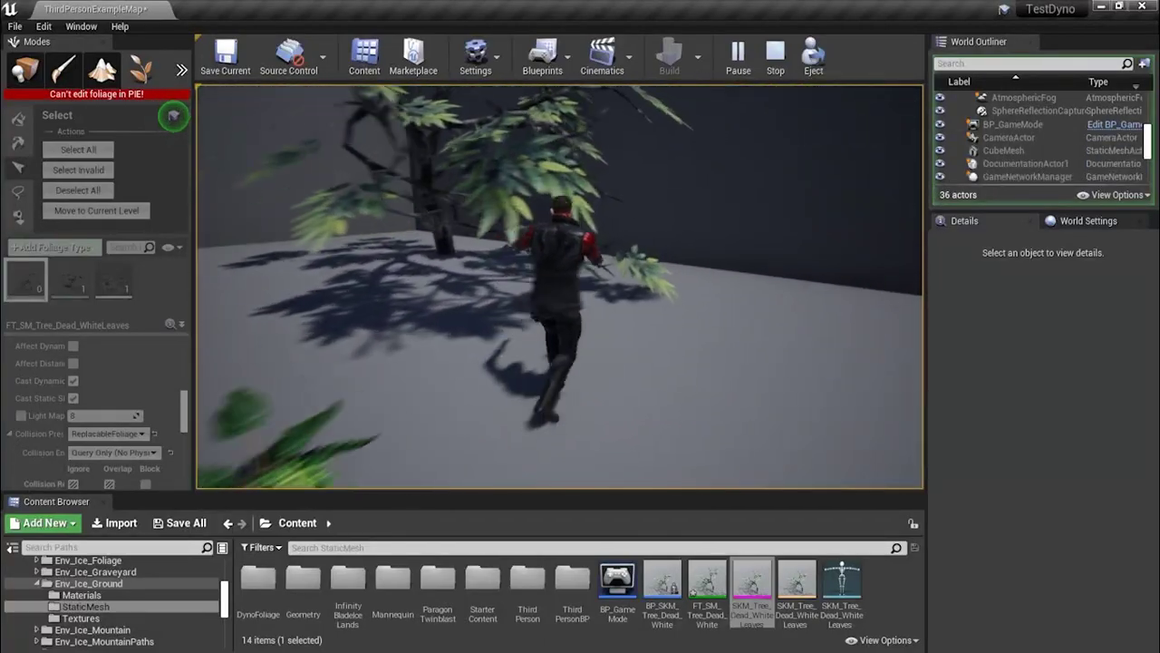
pyautogui.press('w')
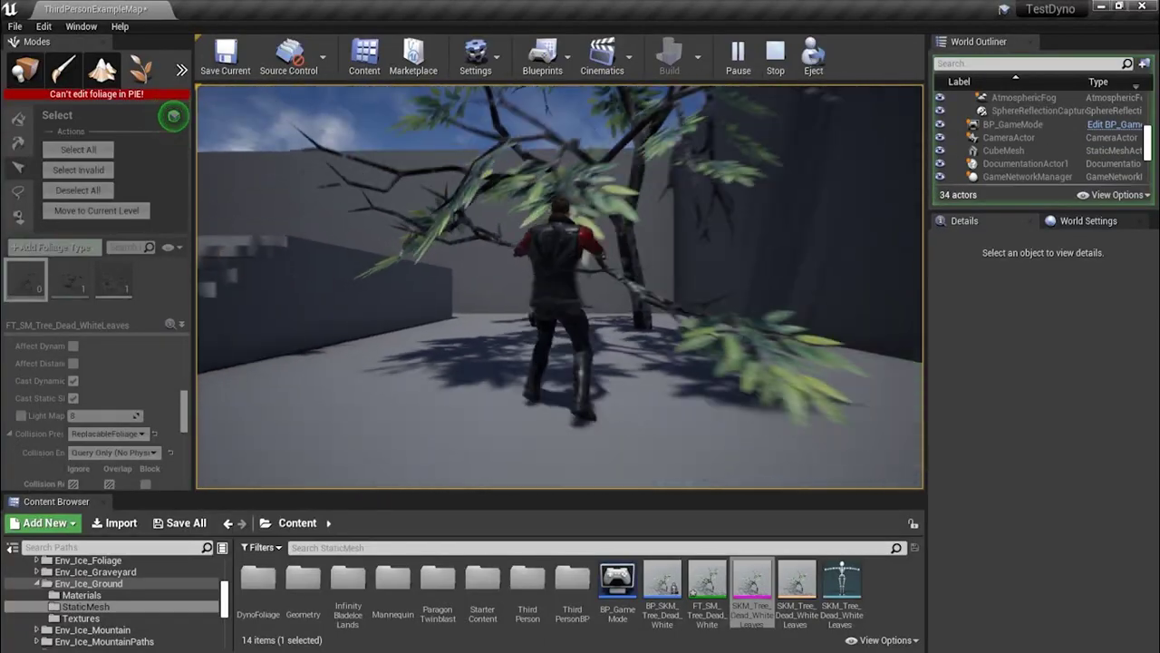
pyautogui.press('w')
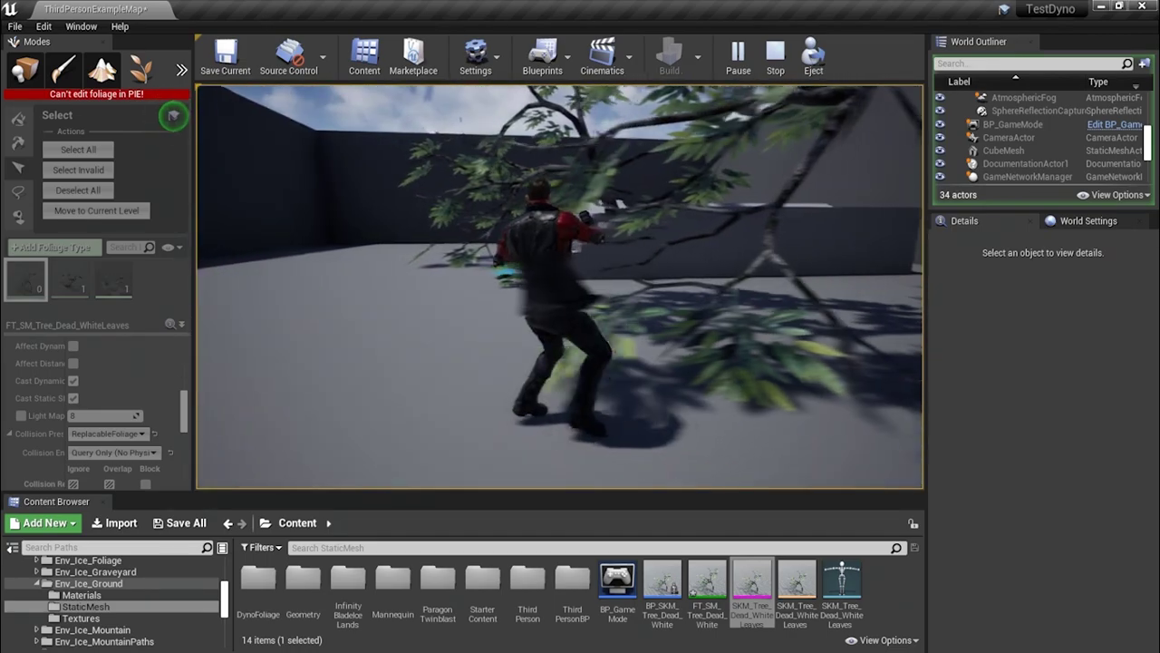
pyautogui.press('Escape')
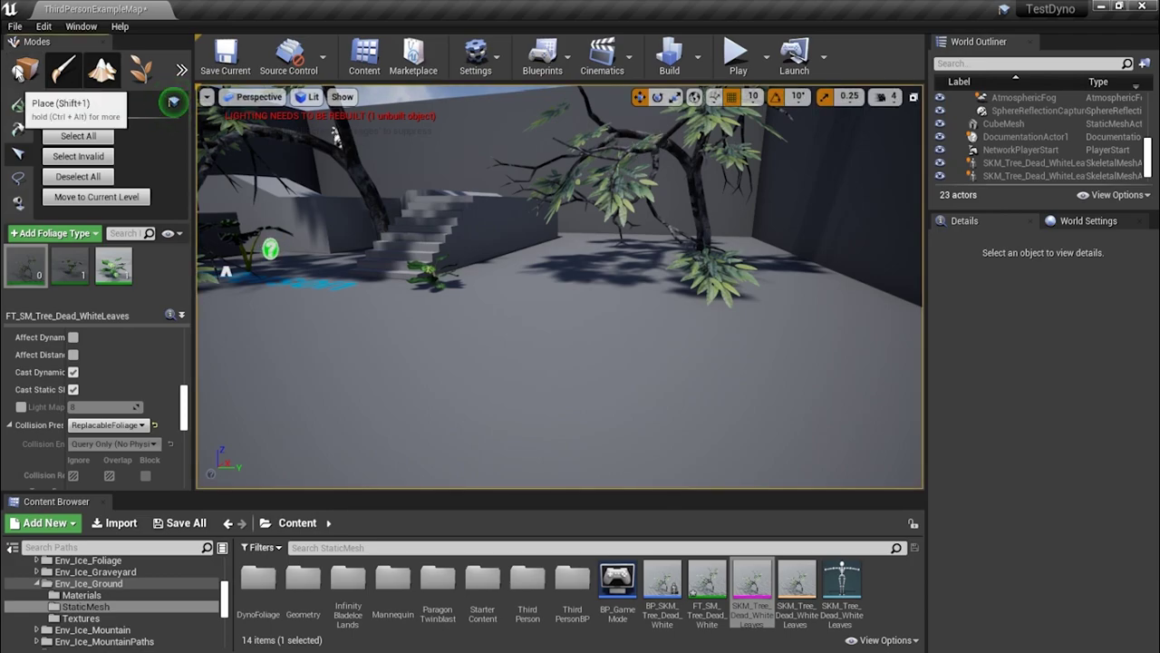
# Switch from foliage editing to Place mode and delete the extra tree from the open floor
pyautogui.click(17, 71)
pyautogui.click(597, 196)
pyautogui.press('Delete')
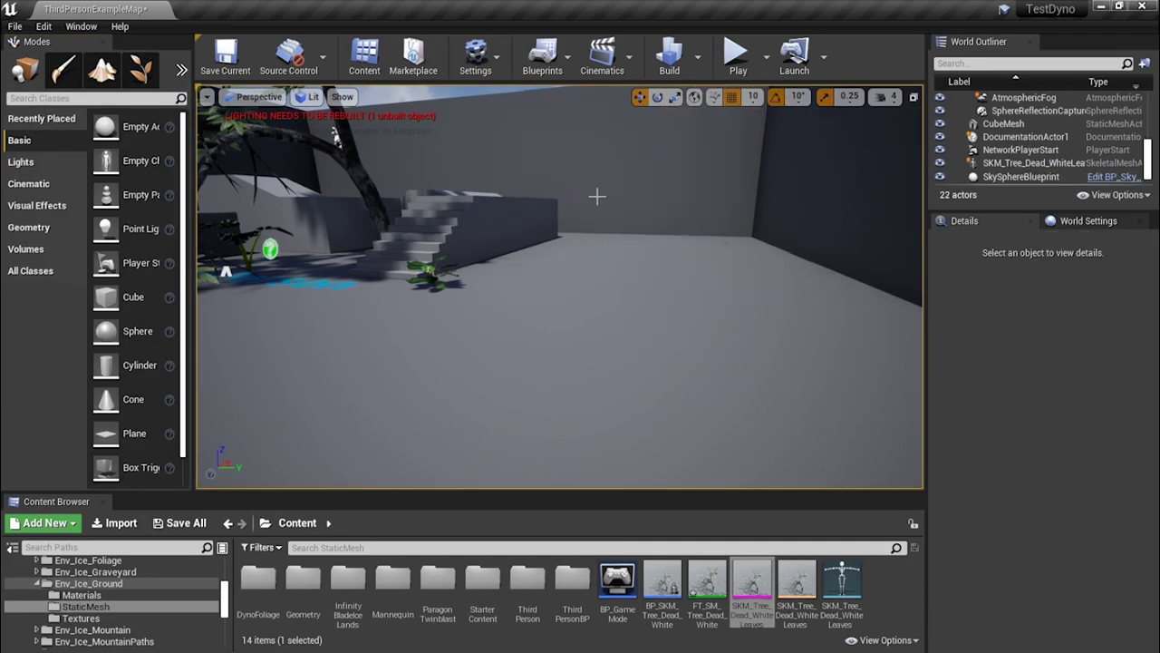
# Enable Simulate Physics on the remaining SKM_Tree_Dead_WhiteLeaves tree beside the staircase
pyautogui.click(356, 181)
pyautogui.press('f')
pyautogui.keyDown('alt'); pyautogui.moveTo(443, 199); pyautogui.dragTo(638, 247); pyautogui.keyUp('alt')
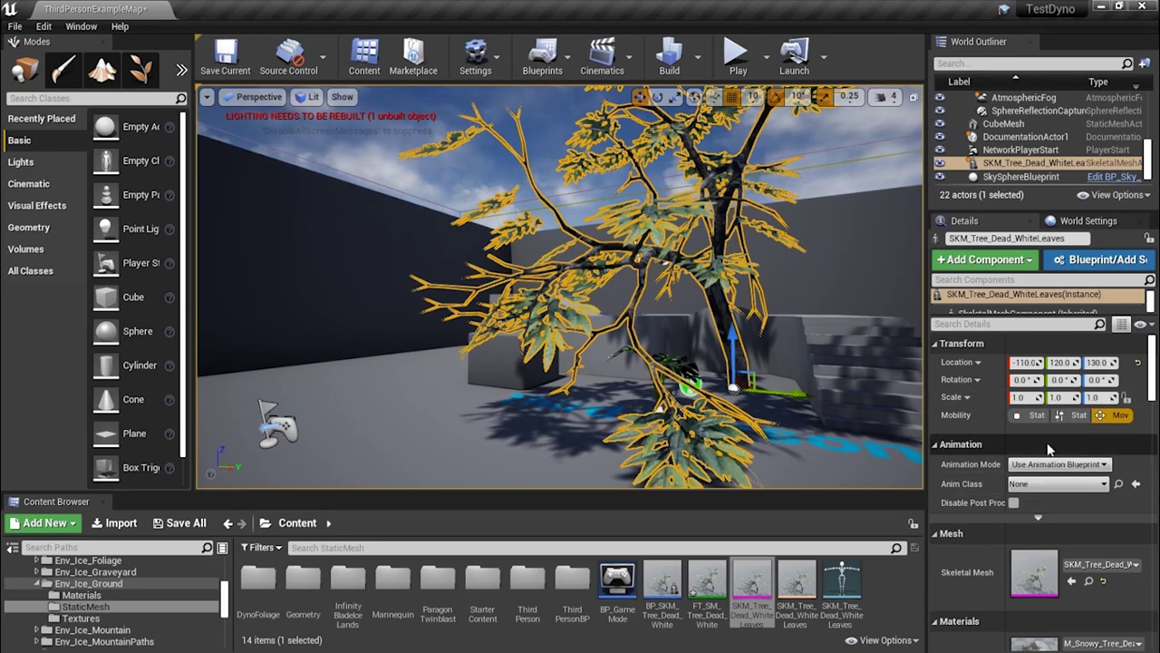
pyautogui.scroll(-8, 1047, 449)
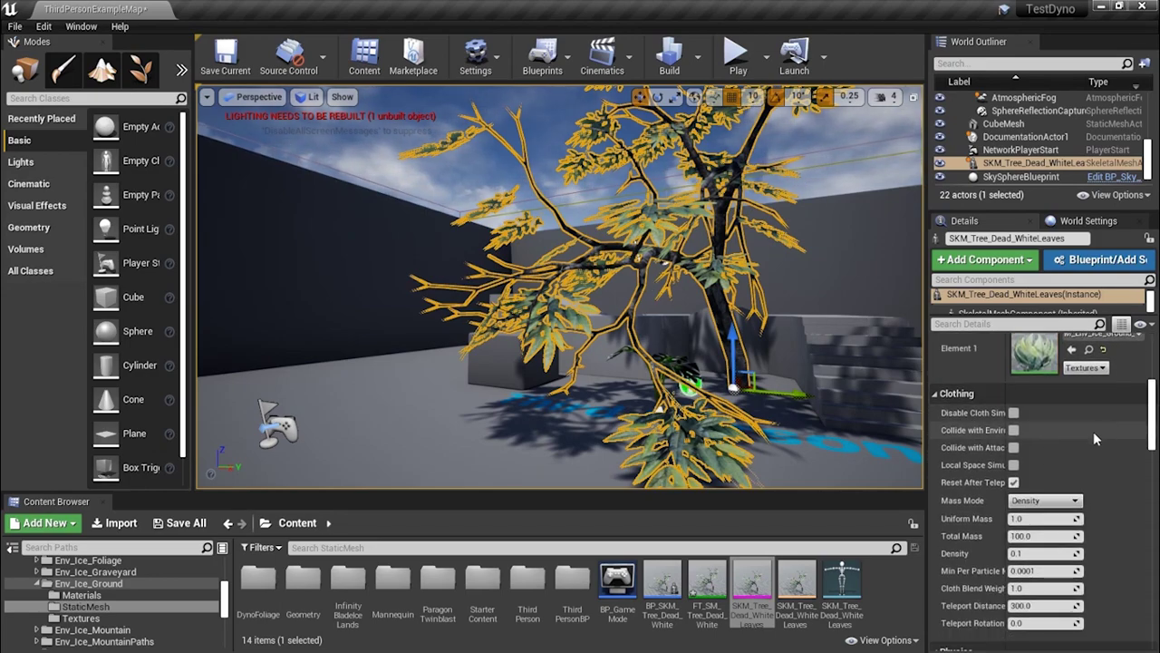
pyautogui.scroll(-5, 1036, 450)
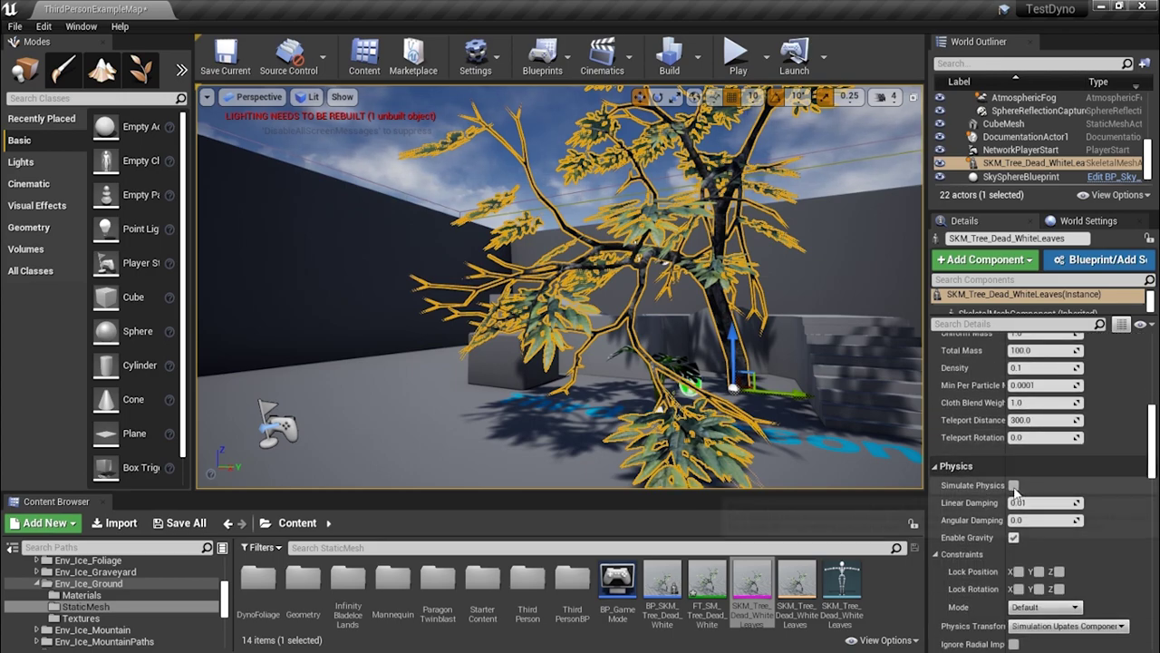
pyautogui.click(1015, 486)
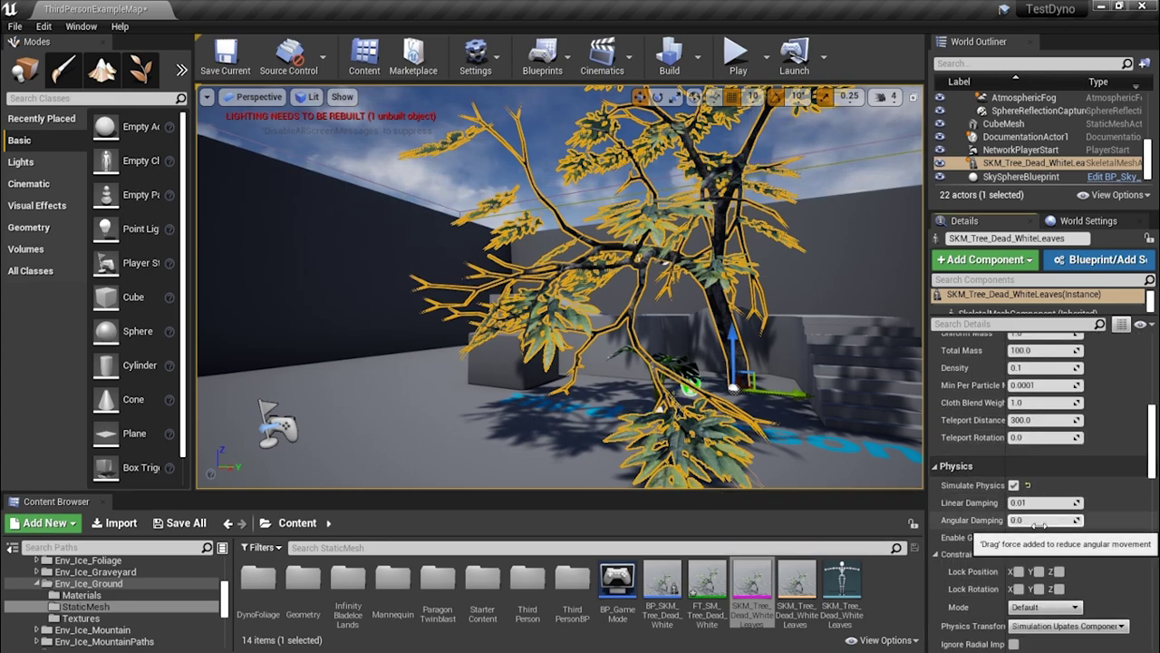
pyautogui.scroll(-1, 1042, 526)
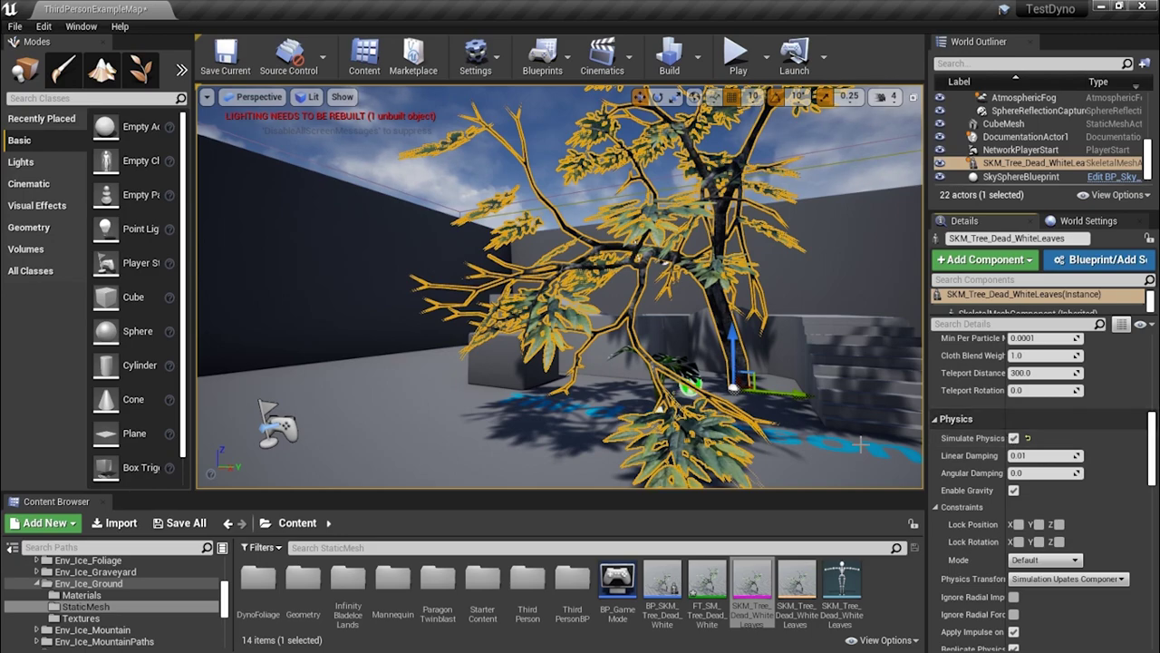
# Review the selected tree's clothing and physics settings, including the position and rotation lock constraints
pyautogui.scroll(-2, 1090, 457)
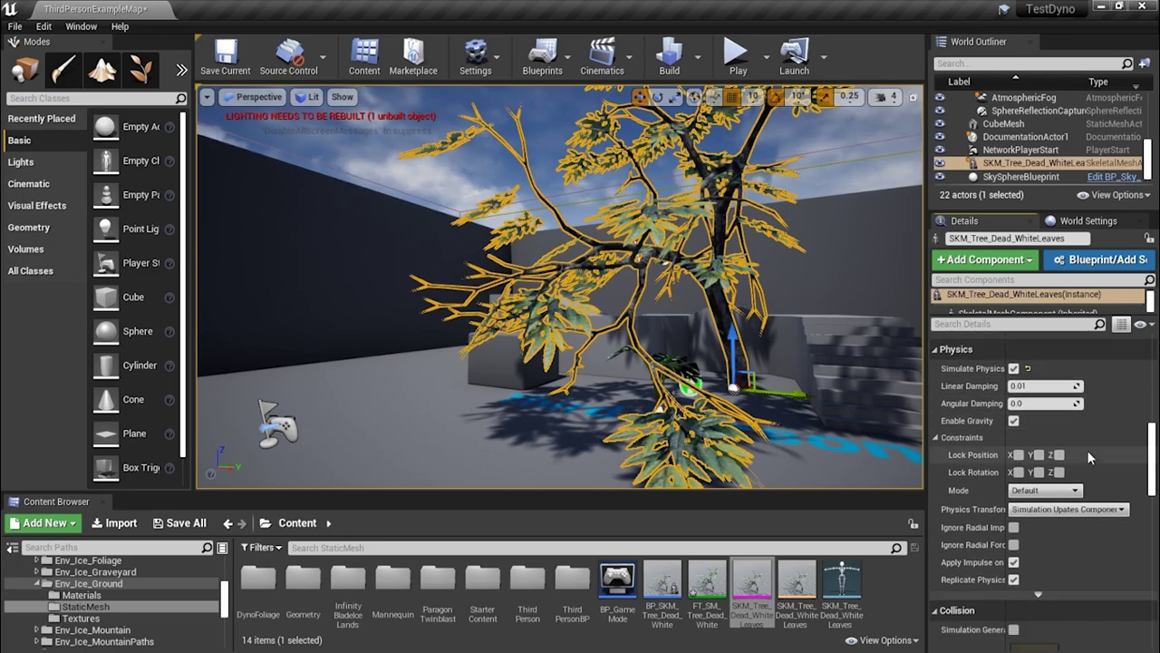
pyautogui.scroll(10, 1044, 352)
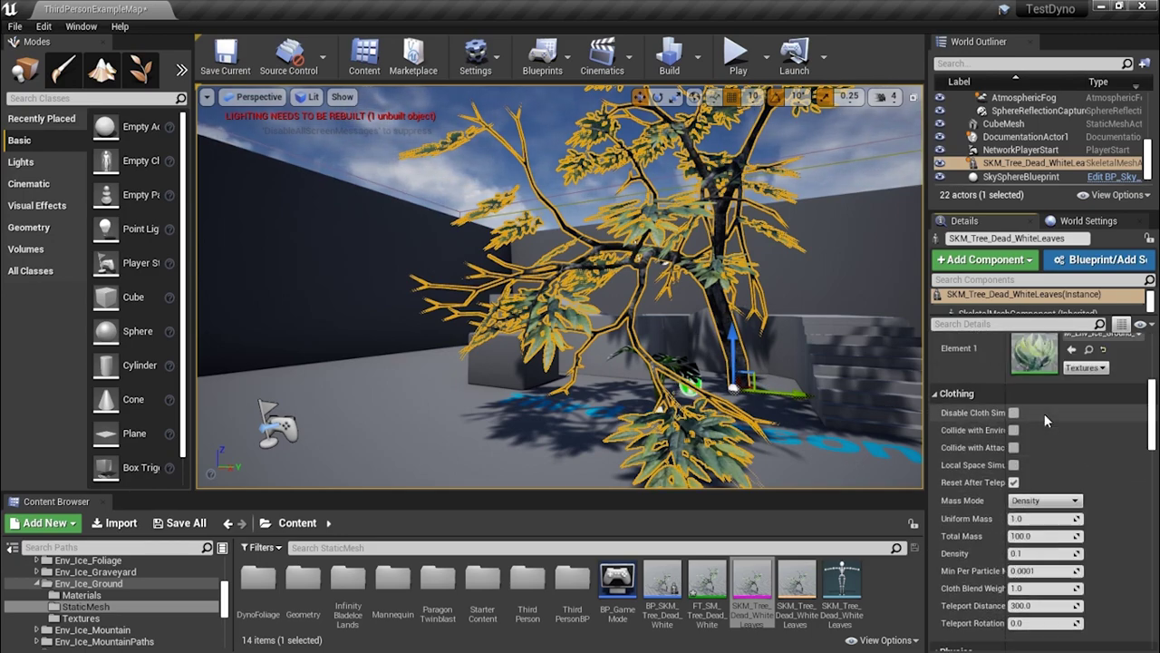
pyautogui.scroll(-4, 1054, 471)
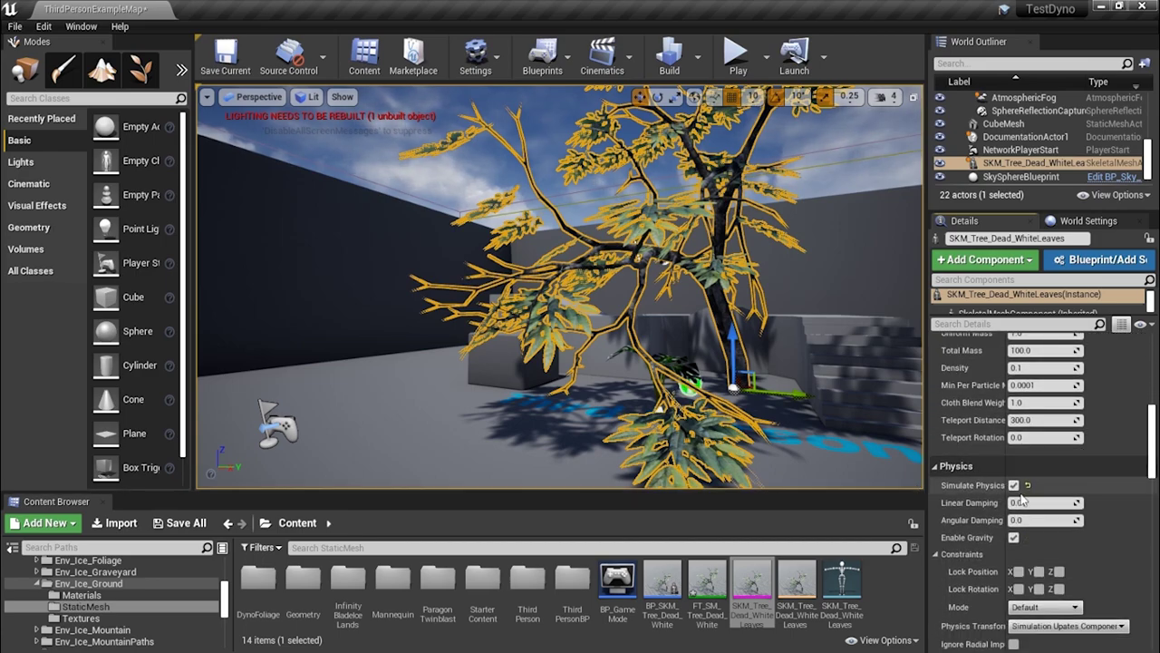
pyautogui.click(936, 554)
pyautogui.scroll(-1, 934, 544)
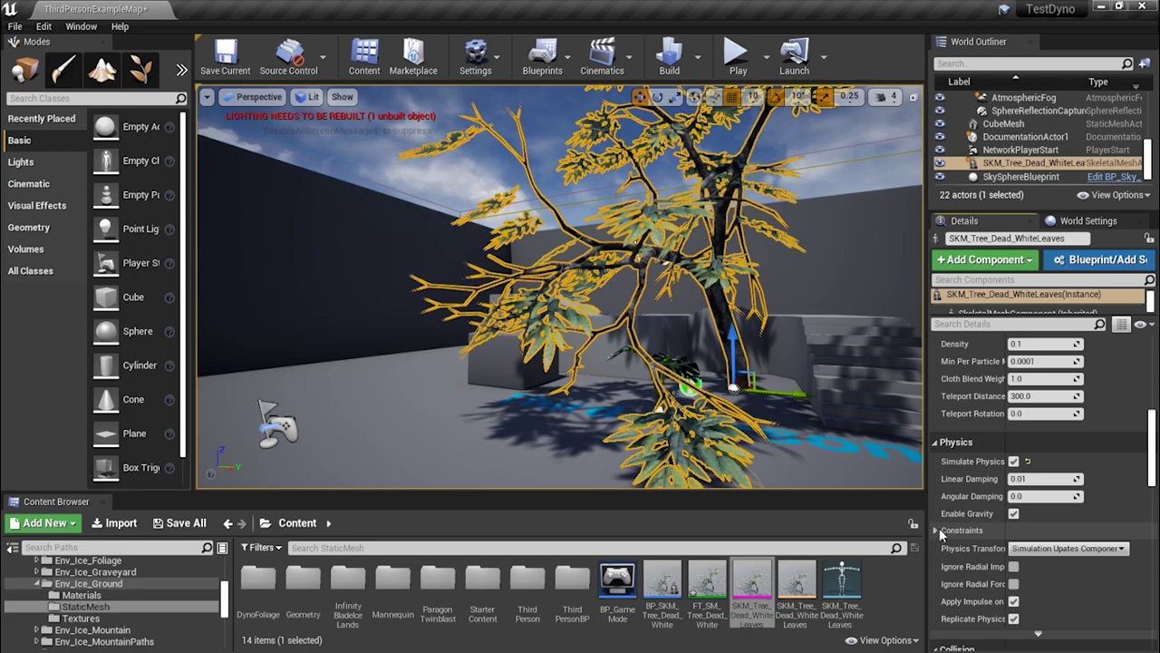
pyautogui.click(938, 531)
pyautogui.scroll(-3, 938, 531)
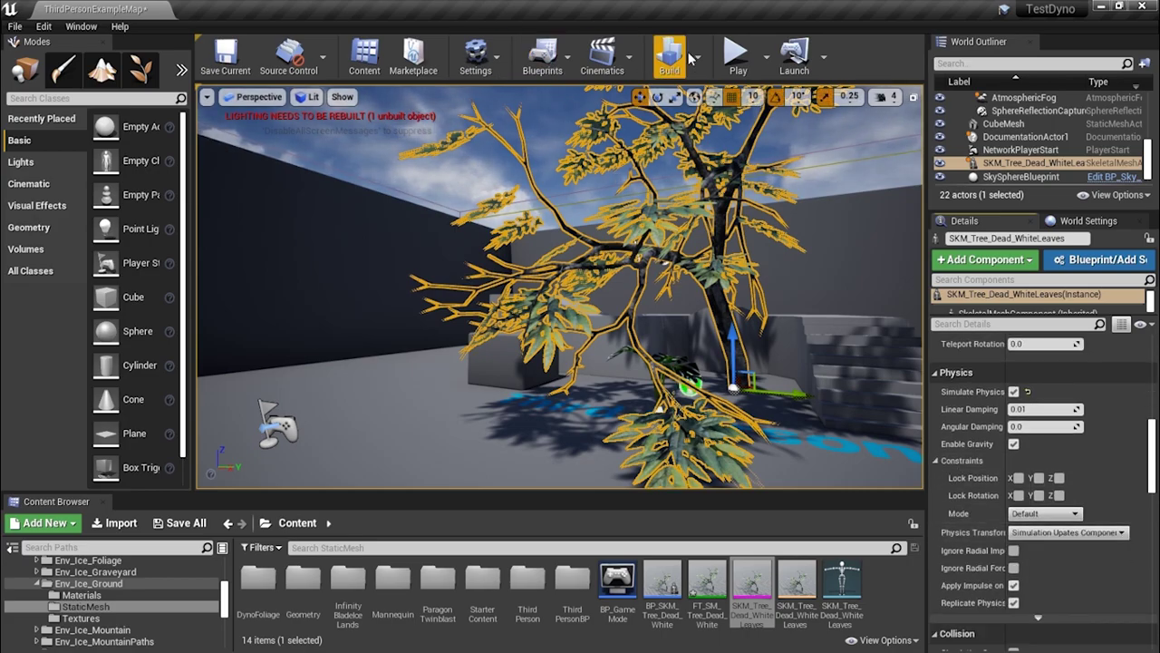
# Play-test the physics-simulated tree by running the character around the plants and staircase, then end the session
pyautogui.click(738, 57)
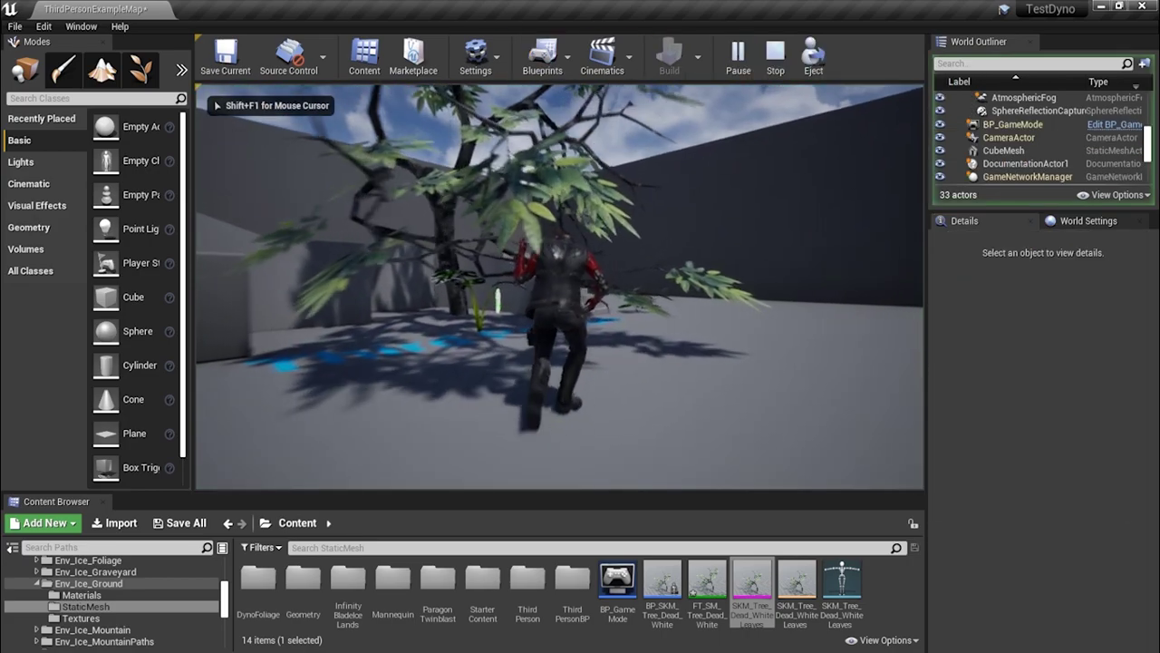
pyautogui.press('w')
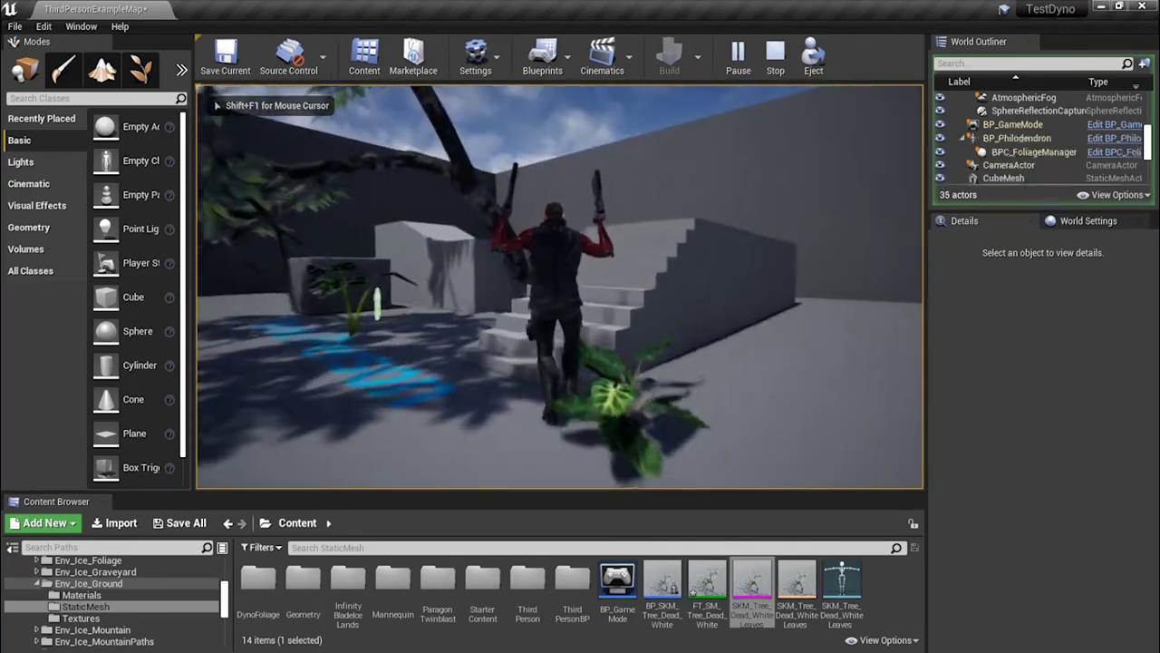
pyautogui.press('w')
pyautogui.press('w')
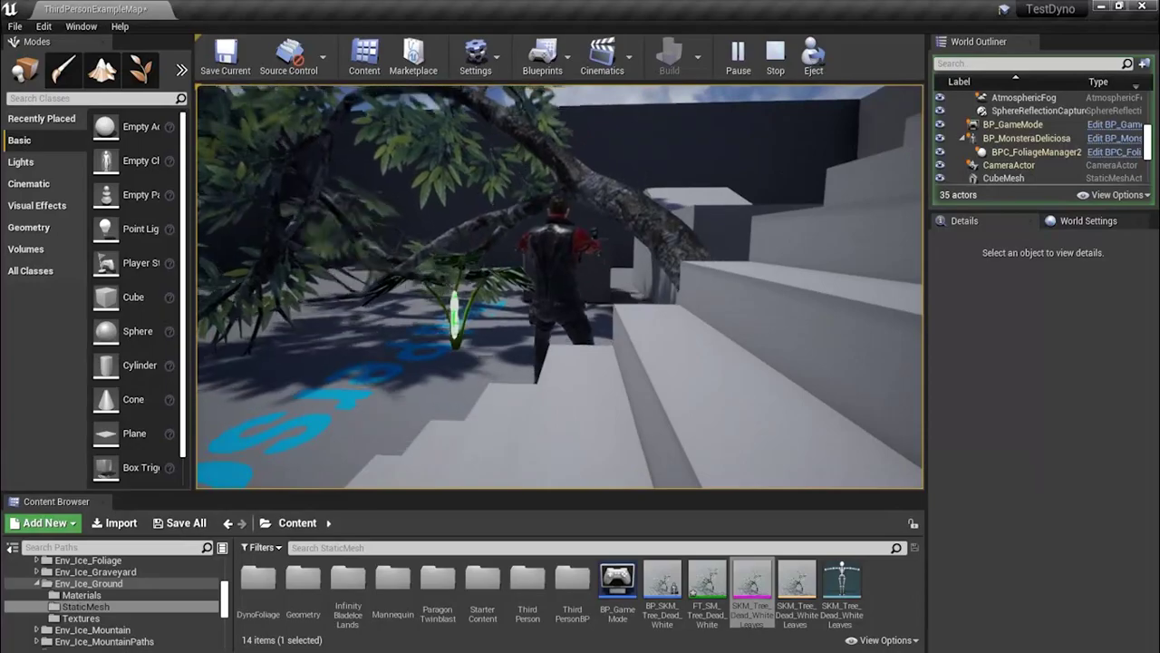
pyautogui.press('w')
pyautogui.press('w')
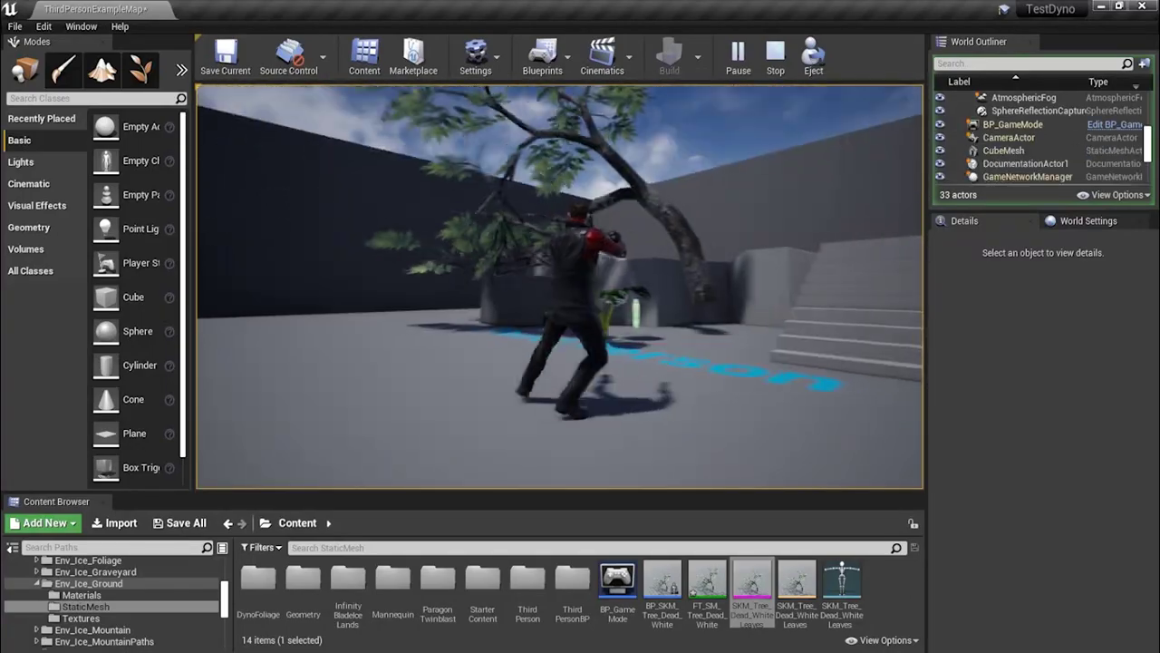
pyautogui.press('w')
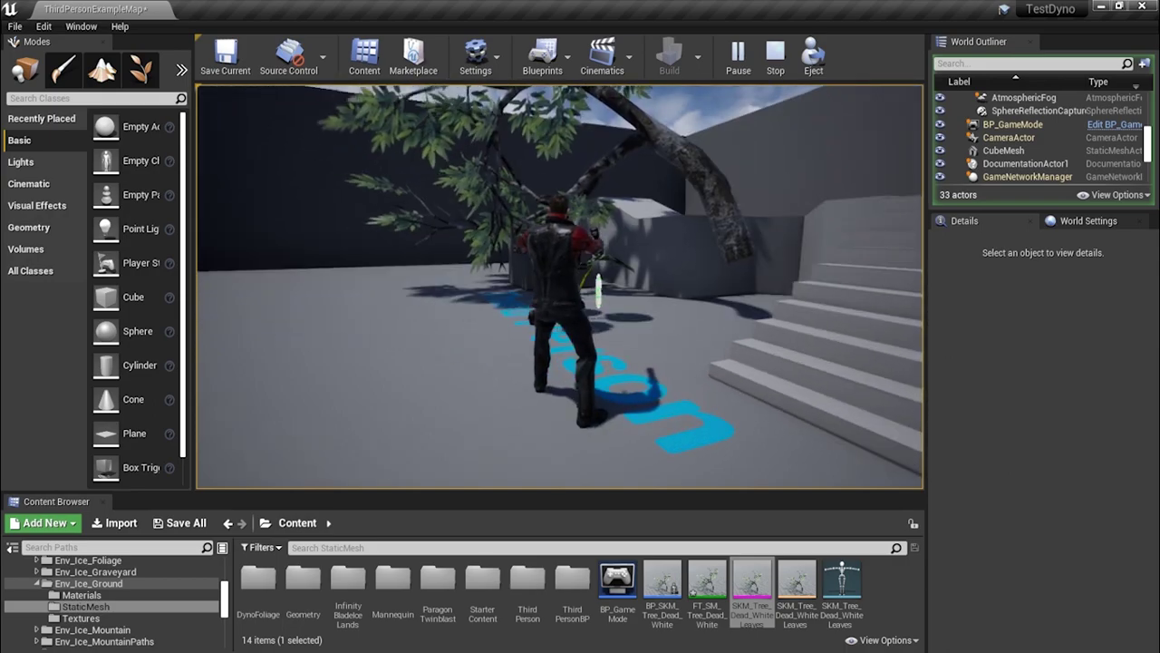
pyautogui.press('w')
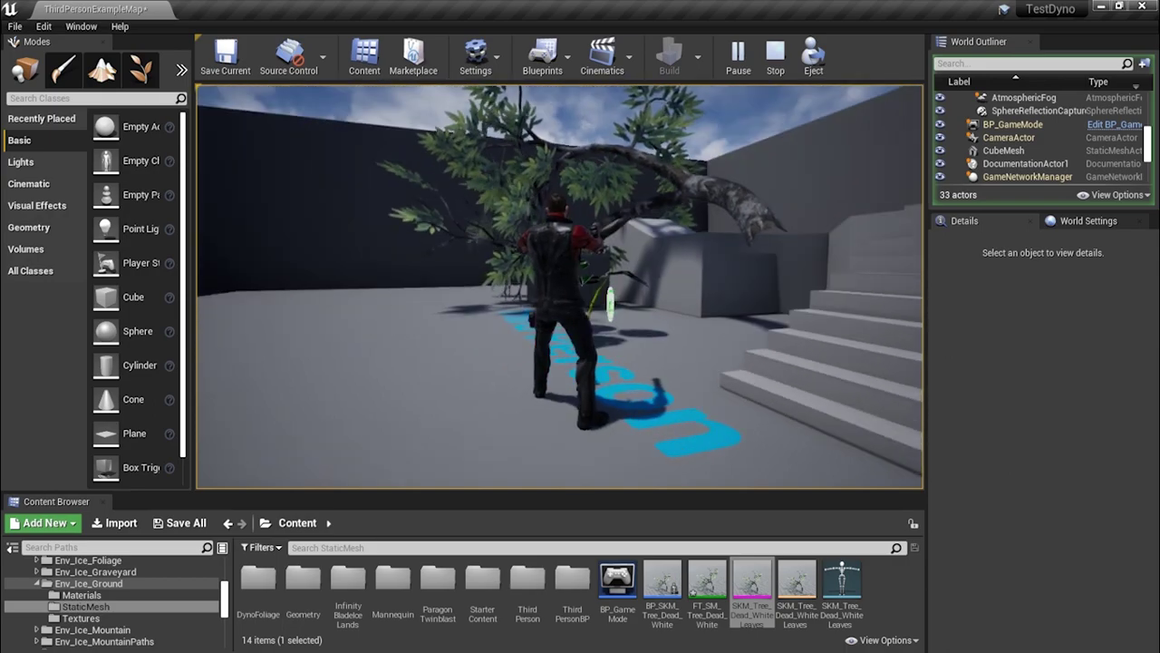
pyautogui.press('w')
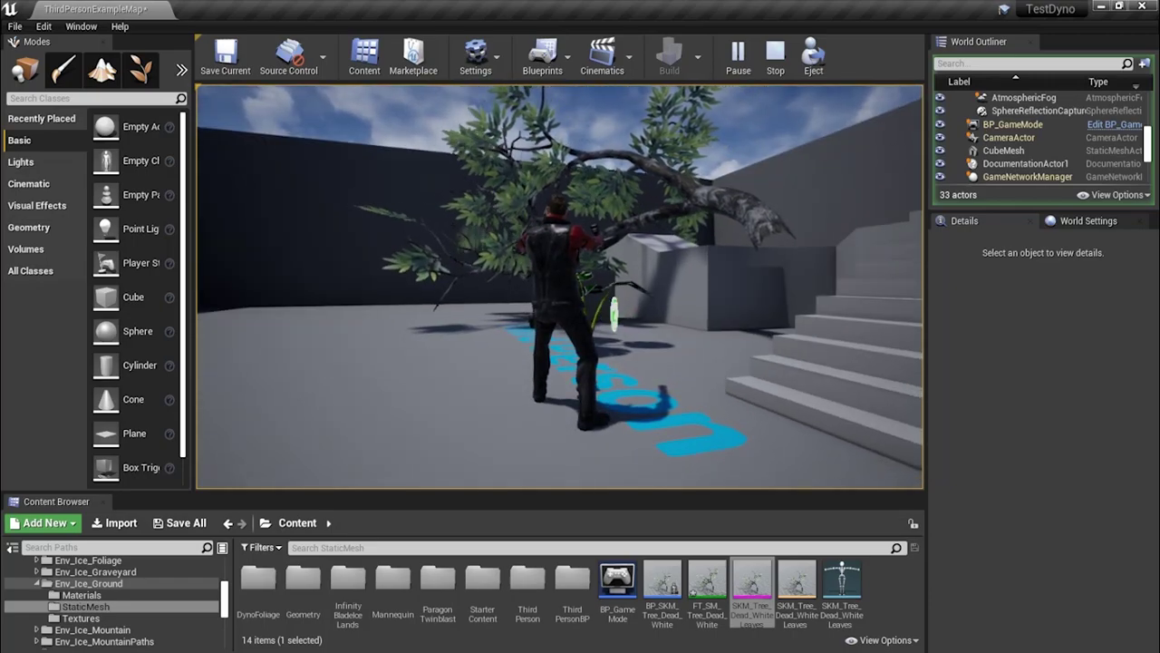
pyautogui.press('Escape')
# Select the SKM_Tree_Dead_WhiteLeaves tree and lock its physics position and rotation on the X, Y and Z axes
pyautogui.click(761, 216)
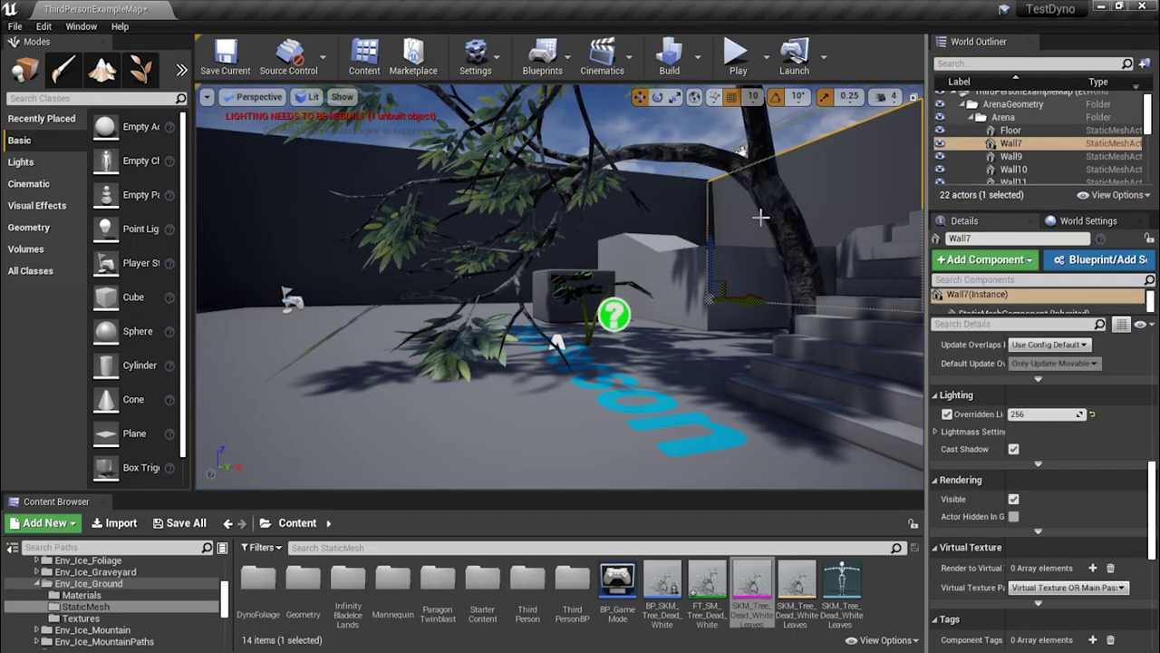
pyautogui.click(741, 149)
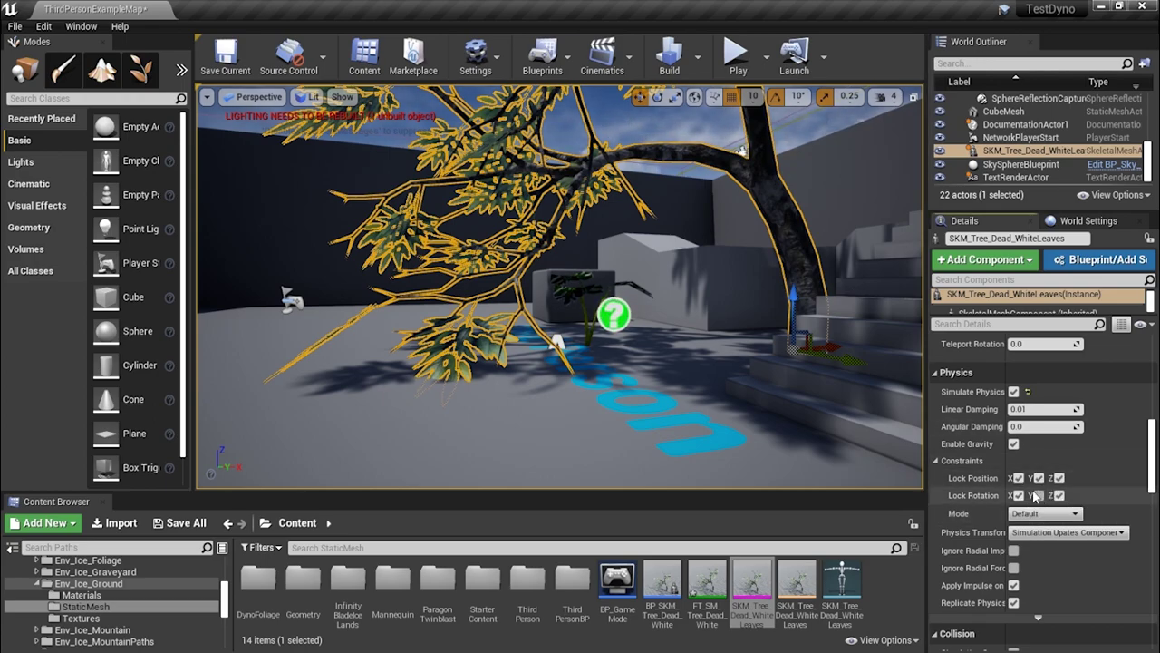
pyautogui.click(1040, 496)
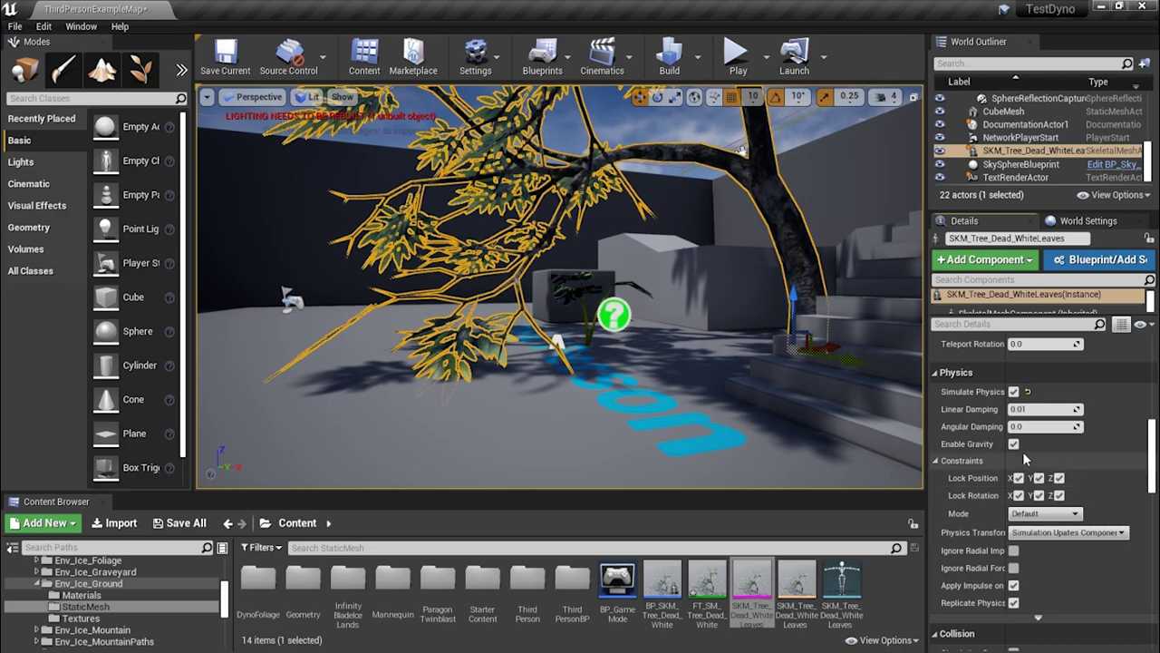
# Play-test the tree with its axes locked by running the character through its branches and around the trunk, then end the session
pyautogui.click(738, 56)
pyautogui.press('w')
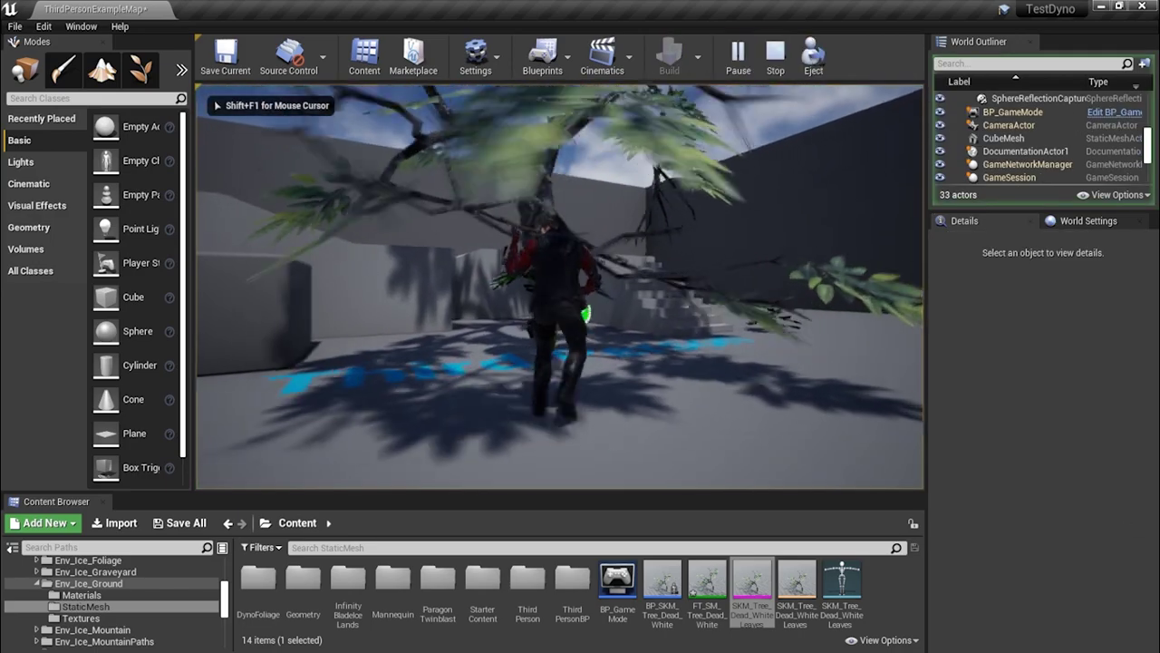
pyautogui.press('w')
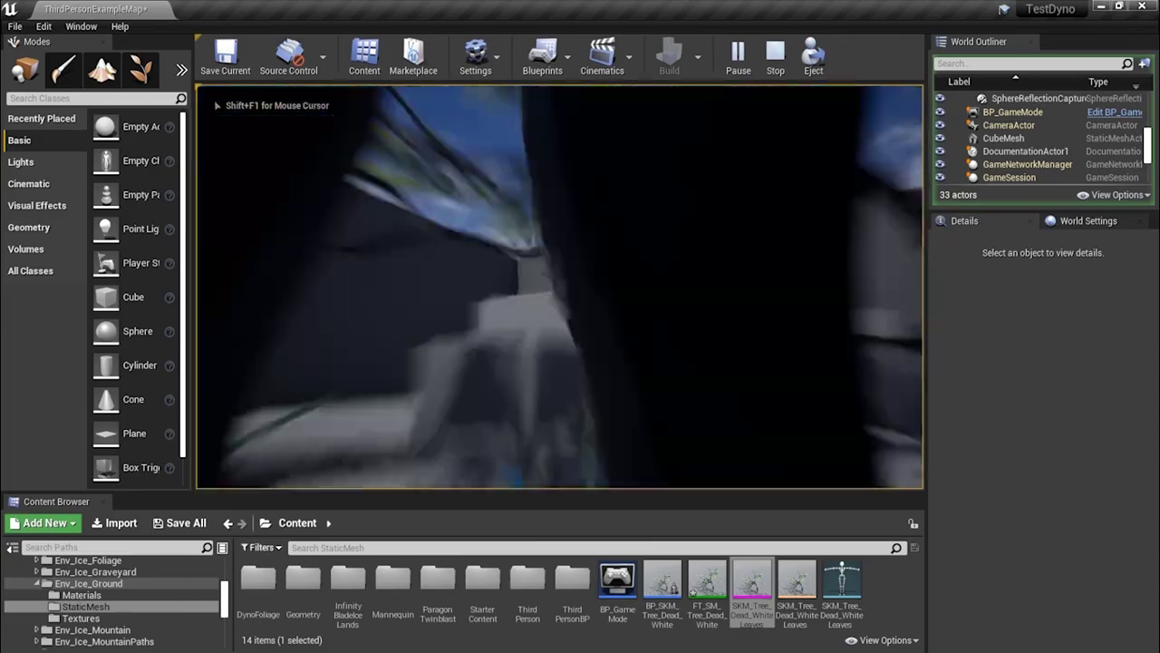
pyautogui.press('w')
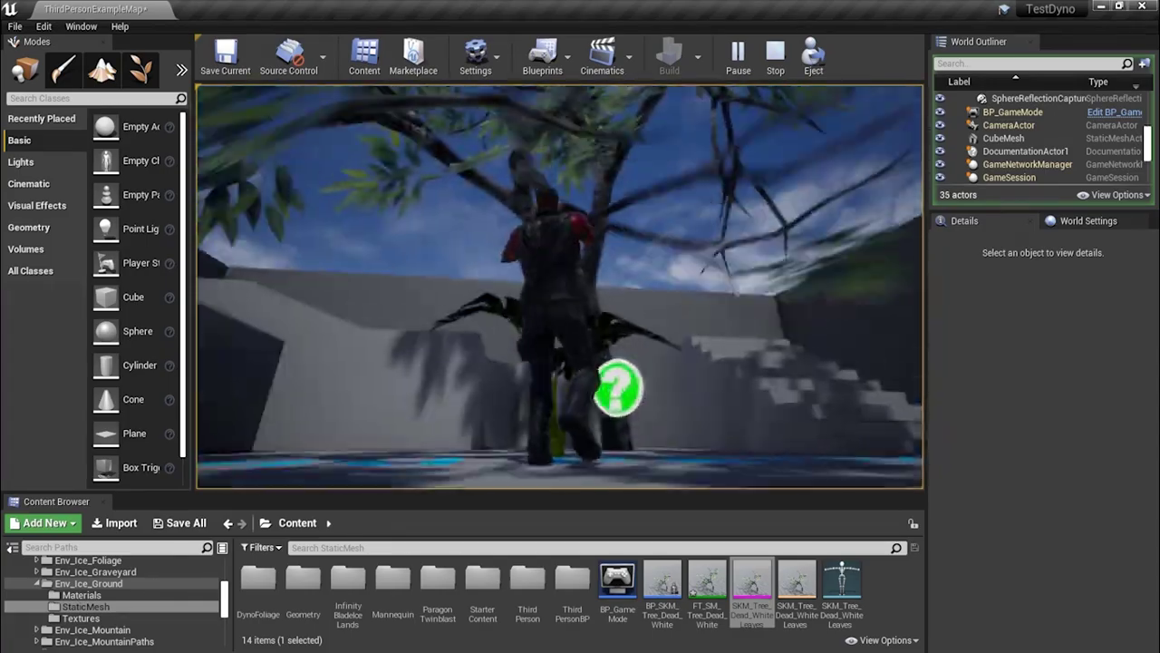
pyautogui.press('w')
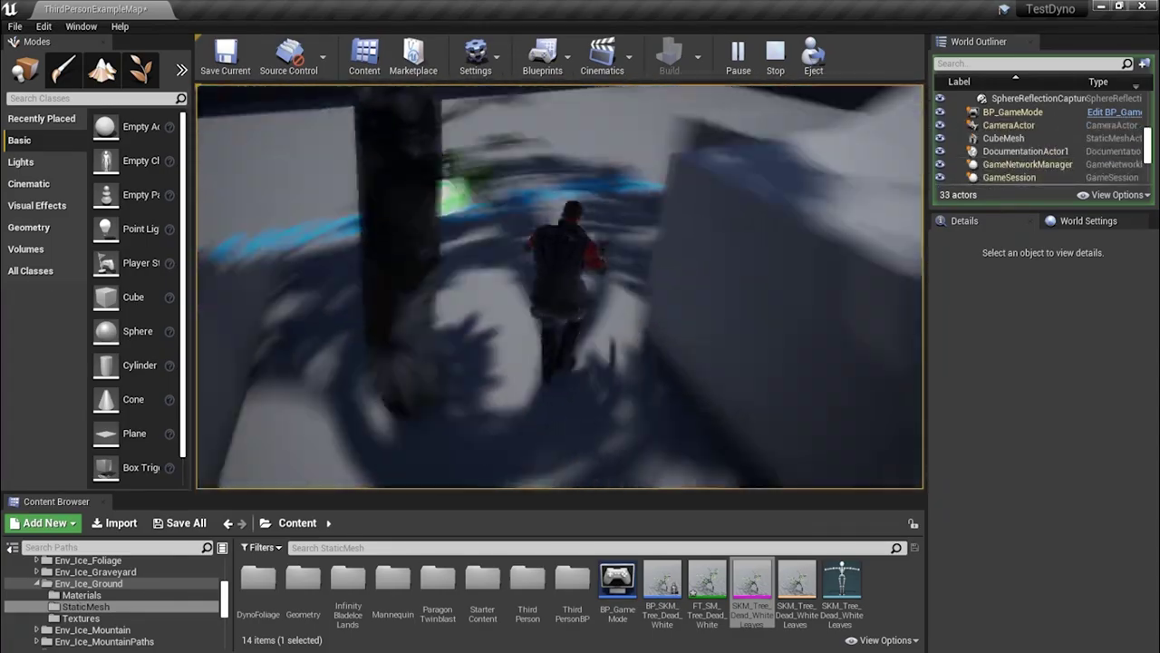
pyautogui.press('w')
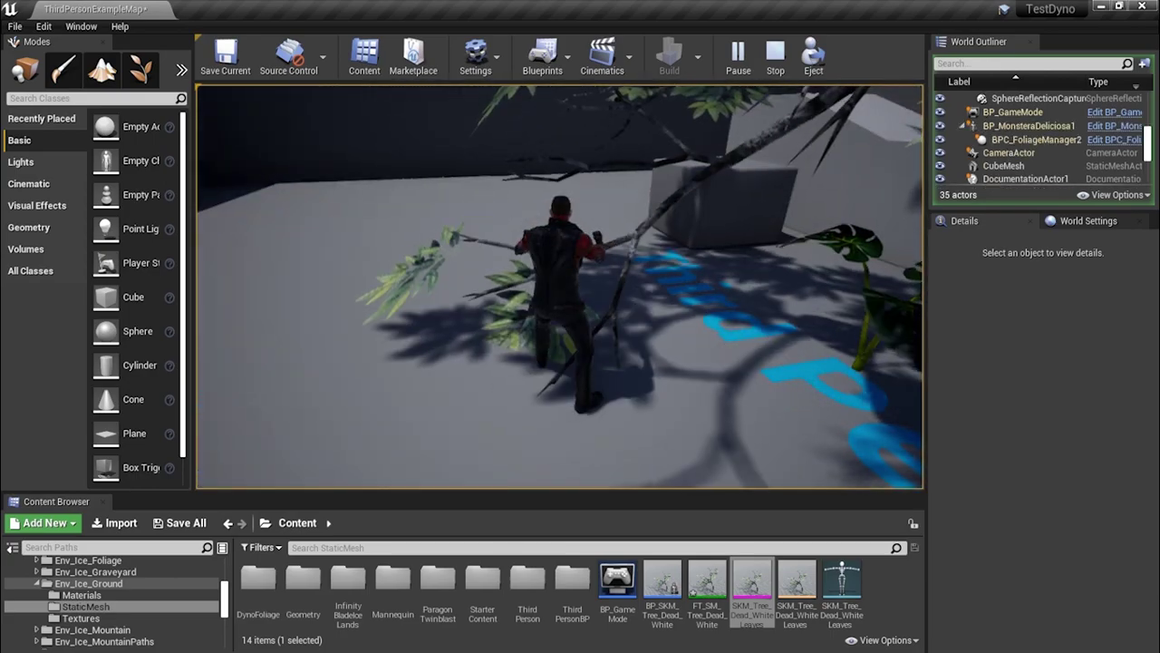
pyautogui.press('w')
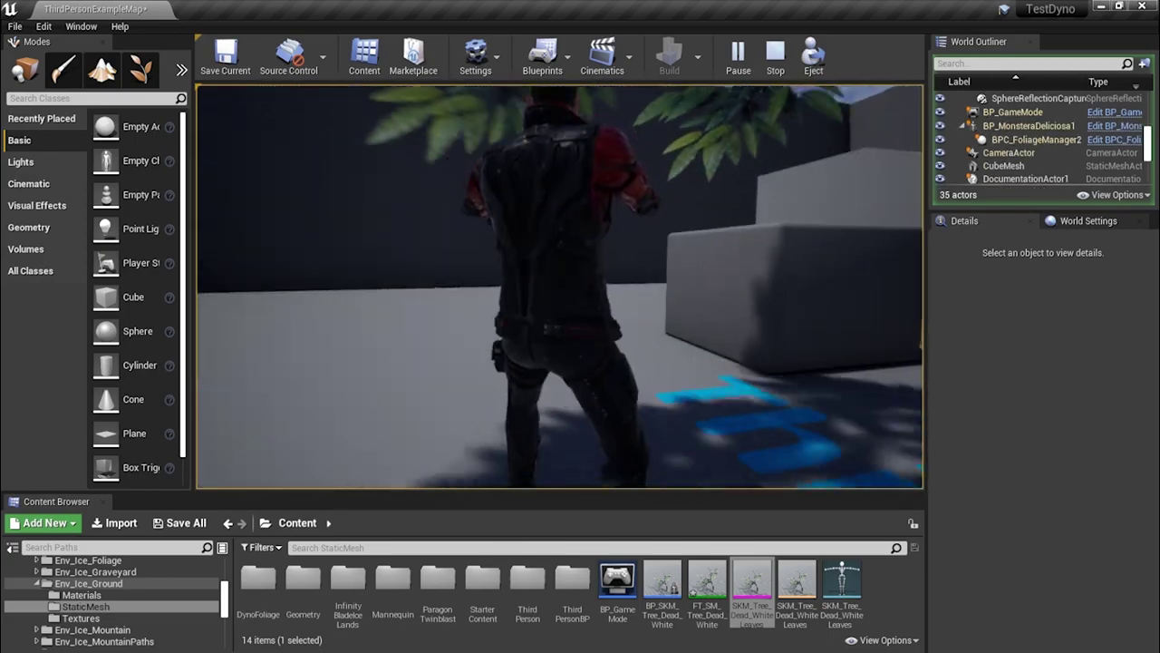
pyautogui.press('w')
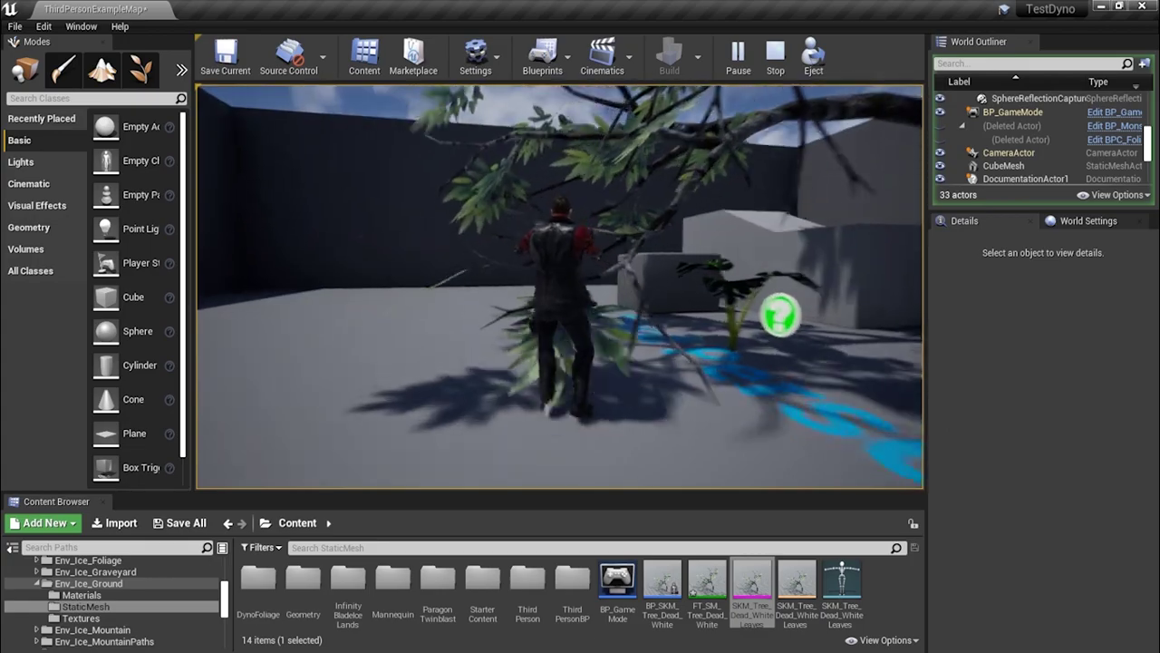
pyautogui.press('w')
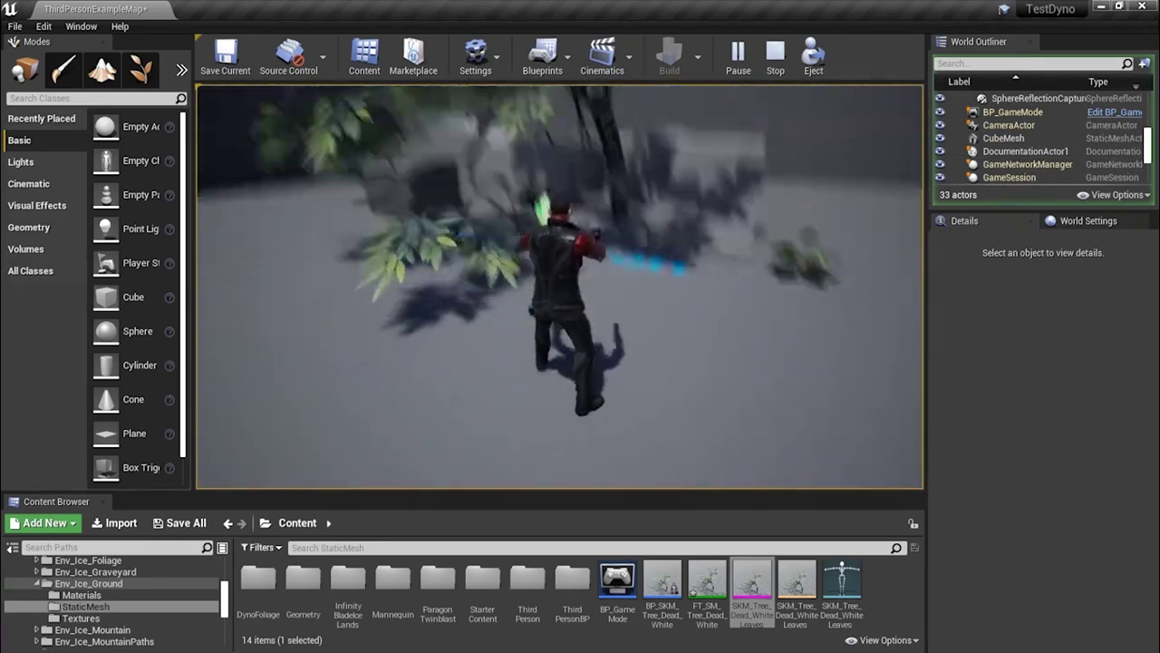
pyautogui.press('Escape')
# Examine the tree's collision settings, including its Collision Presets and overlap options
pyautogui.click(615, 146)
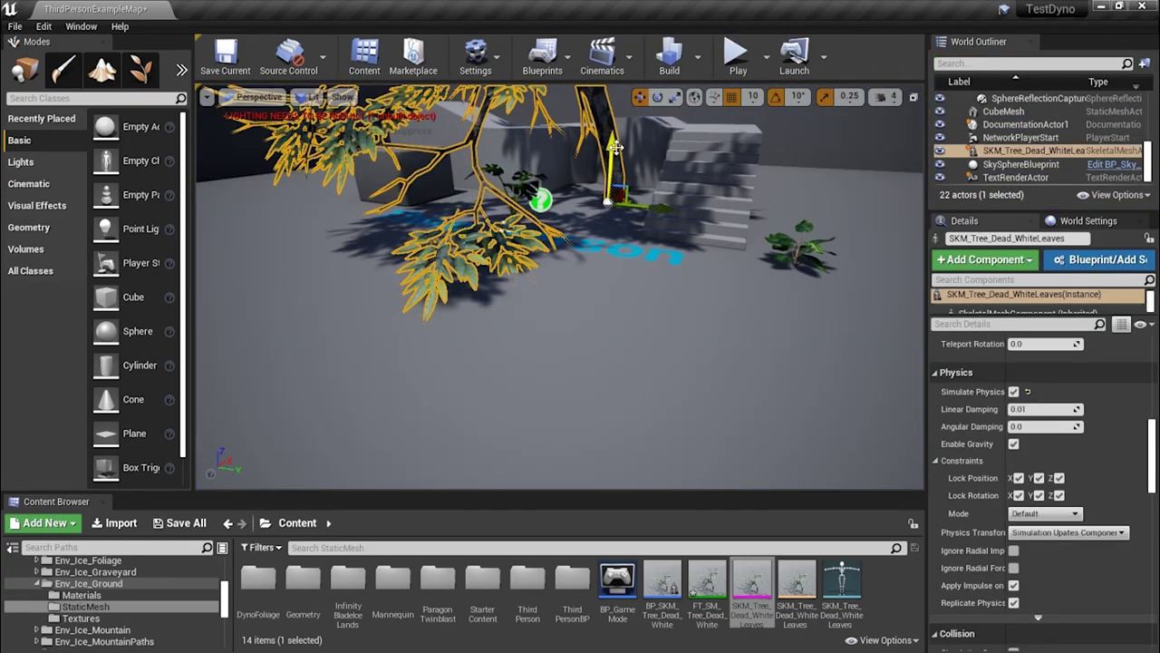
pyautogui.scroll(-3, 624, 325)
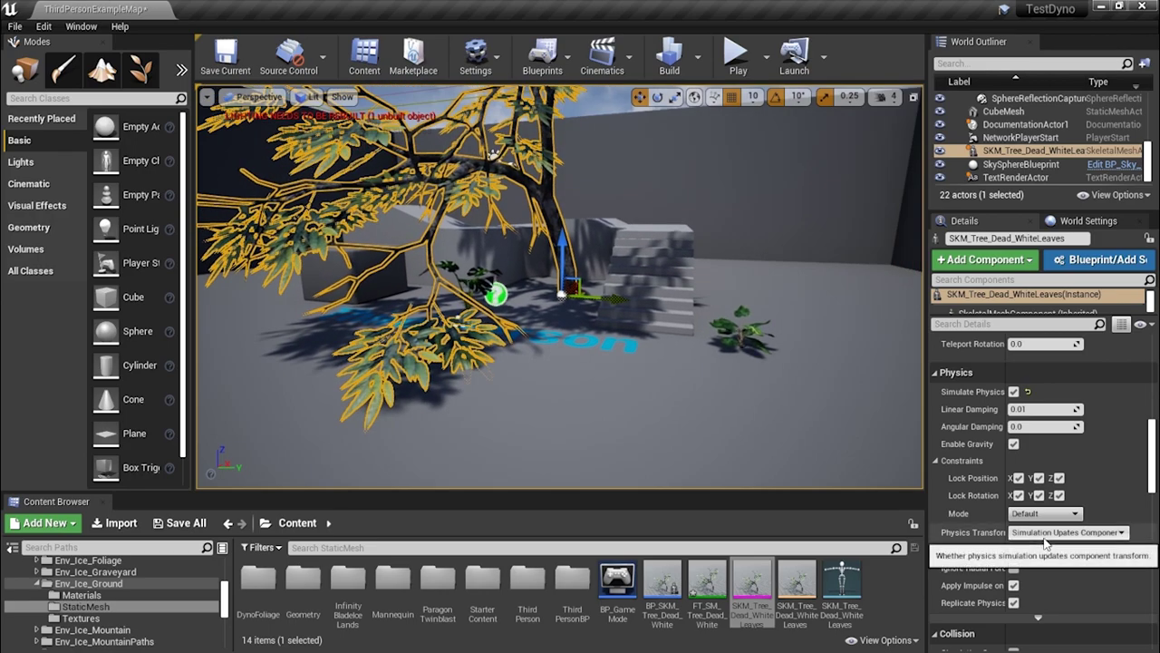
pyautogui.scroll(-10, 1044, 539)
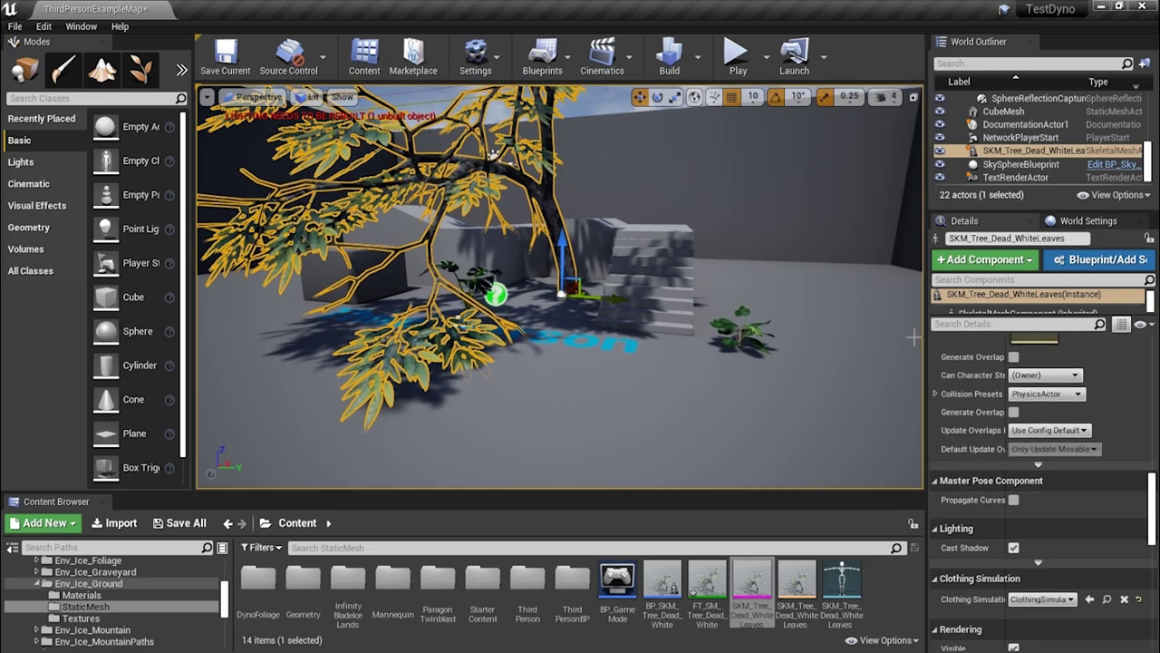
pyautogui.scroll(-2, 493, 156)
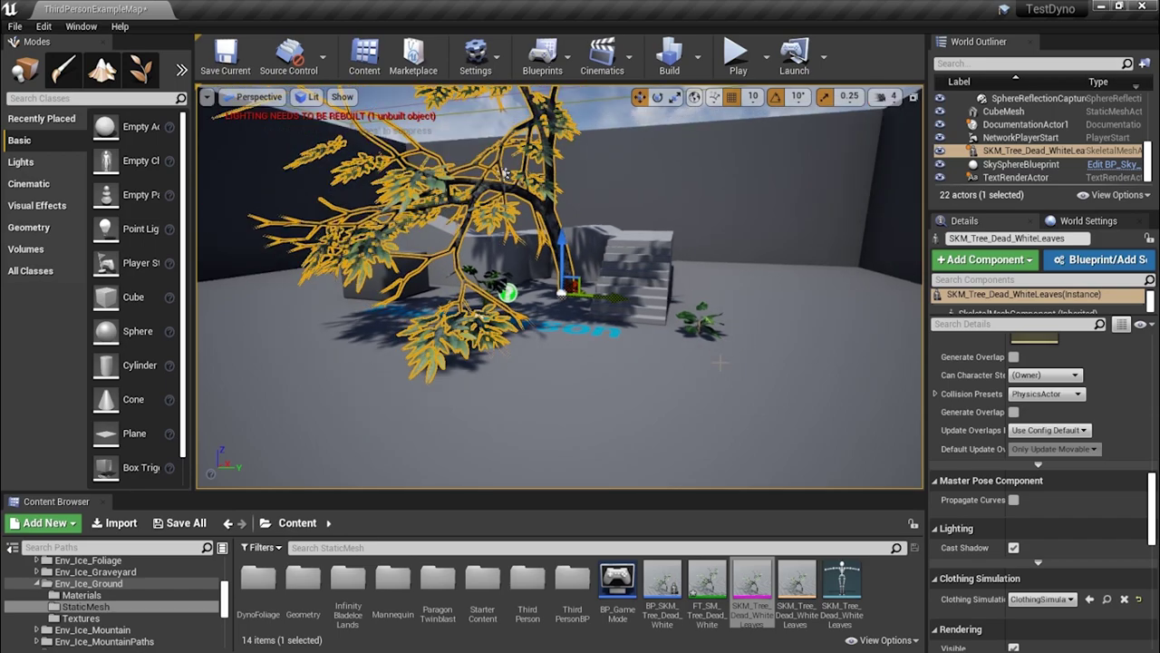
pyautogui.scroll(-1, 1101, 457)
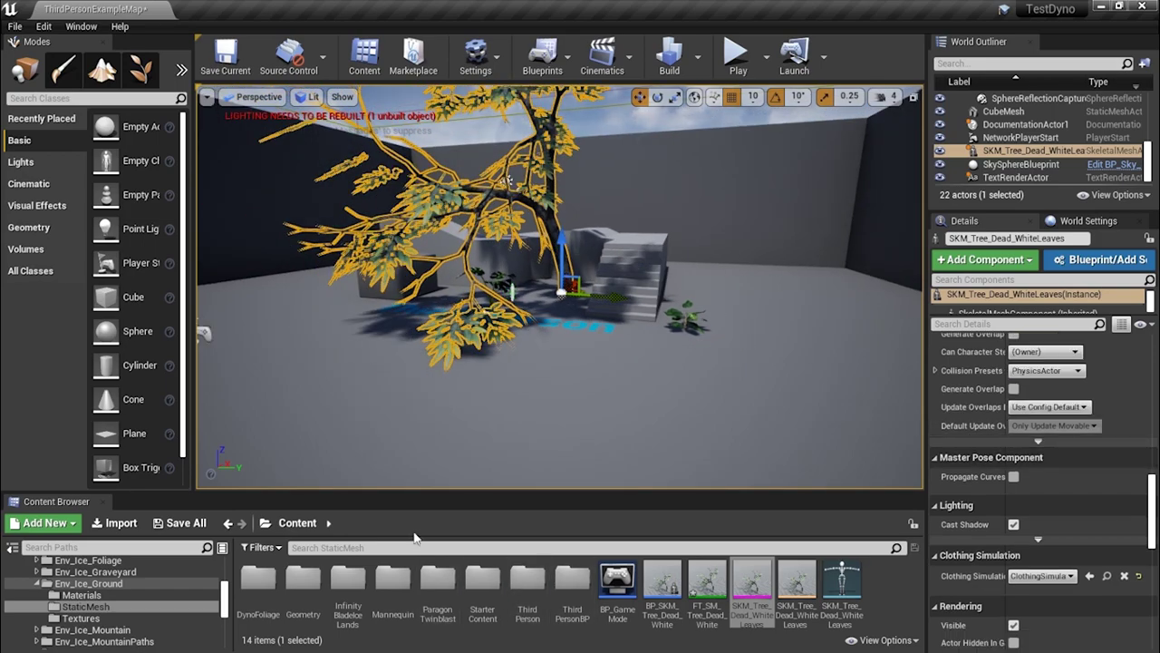
# Open the ThirdPersonCharacter blueprint from the Blueprints folder inside ThirdPersonBP
pyautogui.doubleClick(571, 585)
pyautogui.click(259, 580)
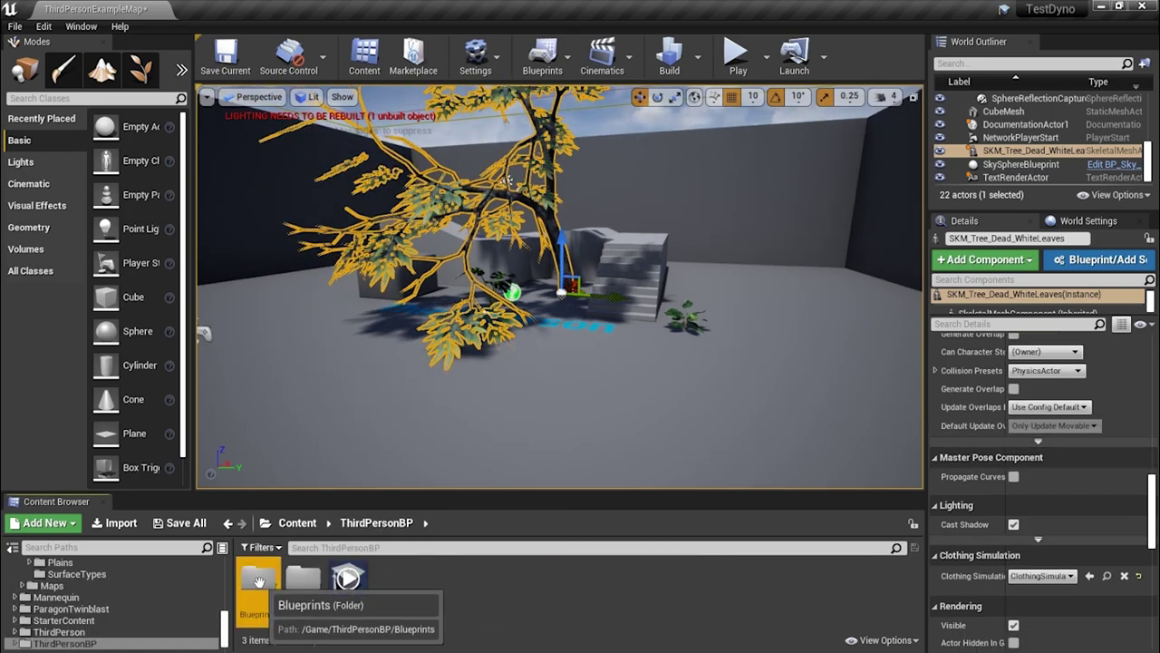
pyautogui.doubleClick(276, 582)
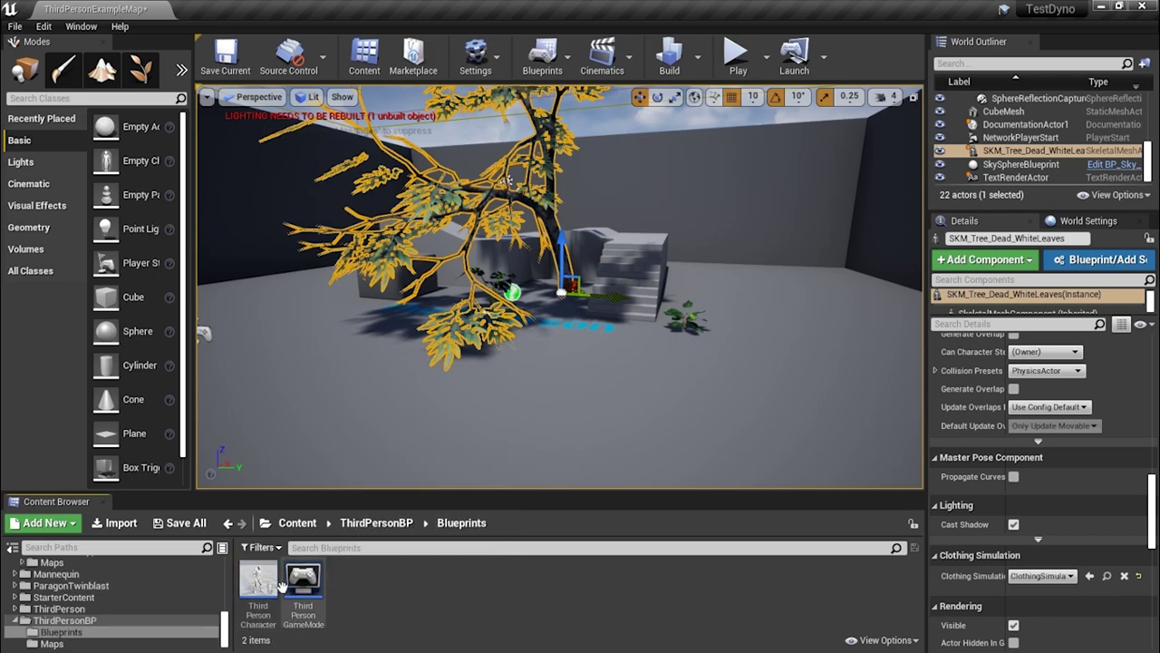
pyautogui.doubleClick(259, 589)
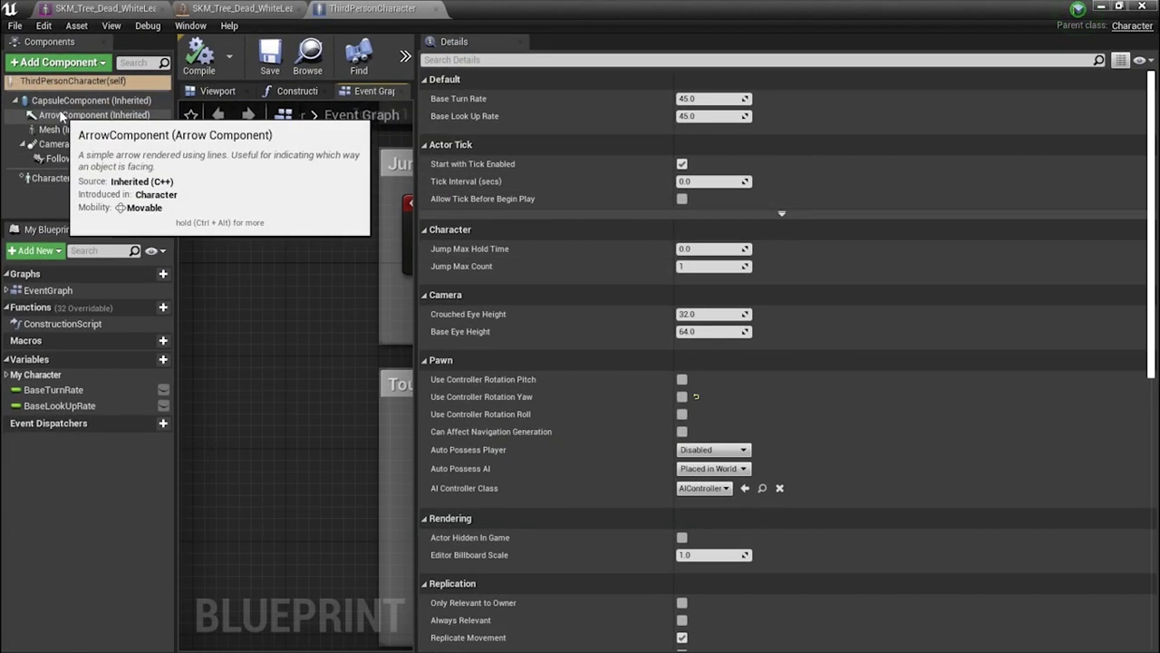
# Examine the collision presets and object responses of the character's CapsuleComponent and Mesh
pyautogui.click(90, 100)
pyautogui.scroll(-10, 790, 411)
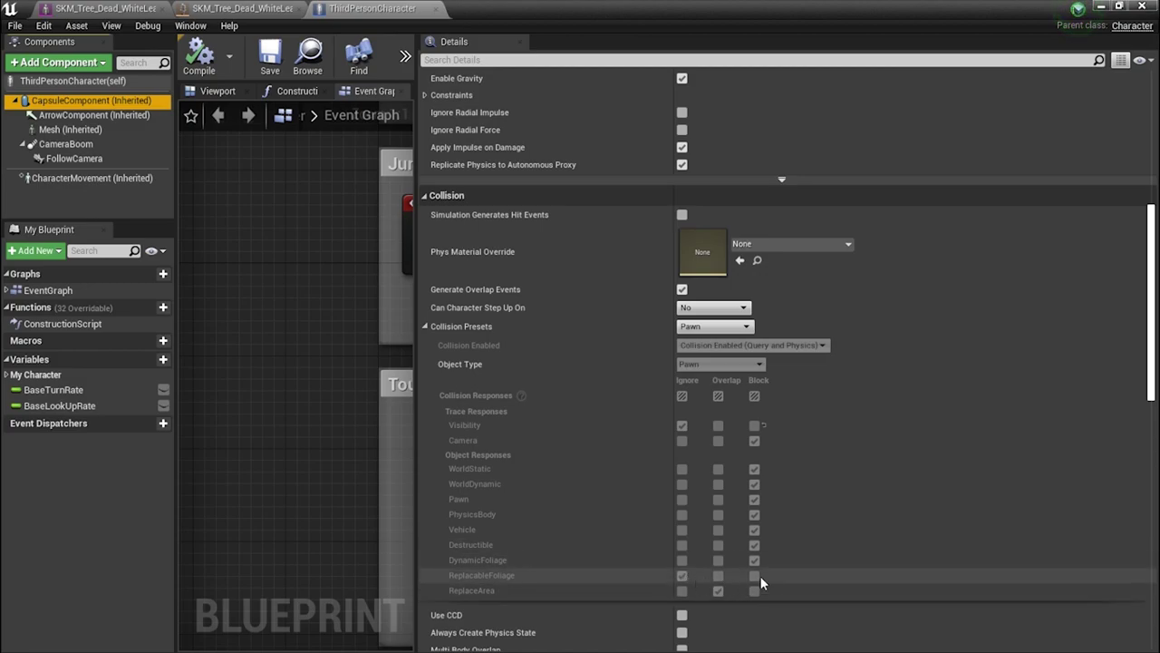
pyautogui.click(76, 130)
pyautogui.scroll(-10, 788, 420)
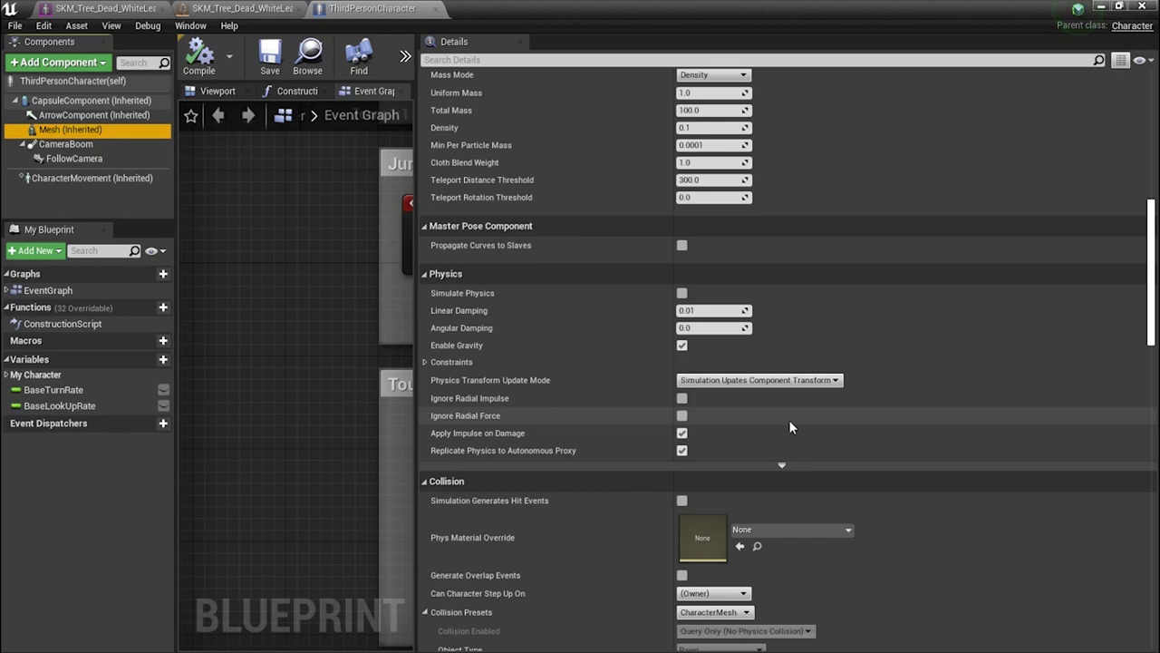
pyautogui.scroll(-2, 788, 420)
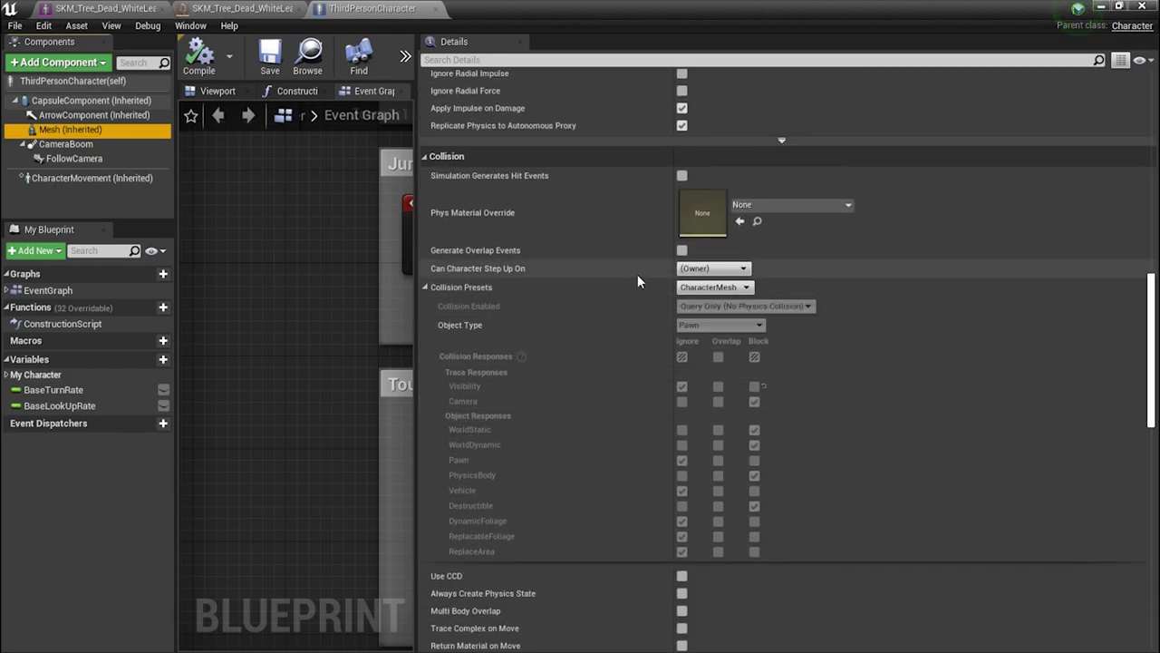
pyautogui.click(714, 288)
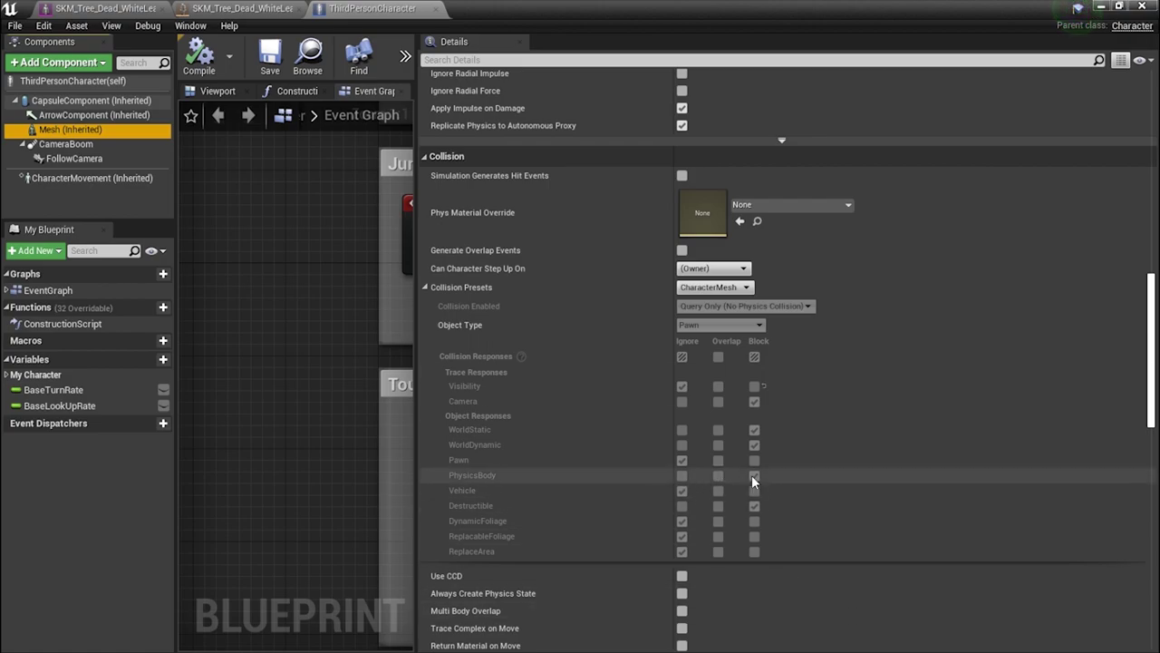
# Set the collision preset of the SKM_Tree_Dead_WhiteLeaves tree in the level to DynamicFoliage
pyautogui.moveTo(492, 7); pyautogui.dragTo(1159, 271)
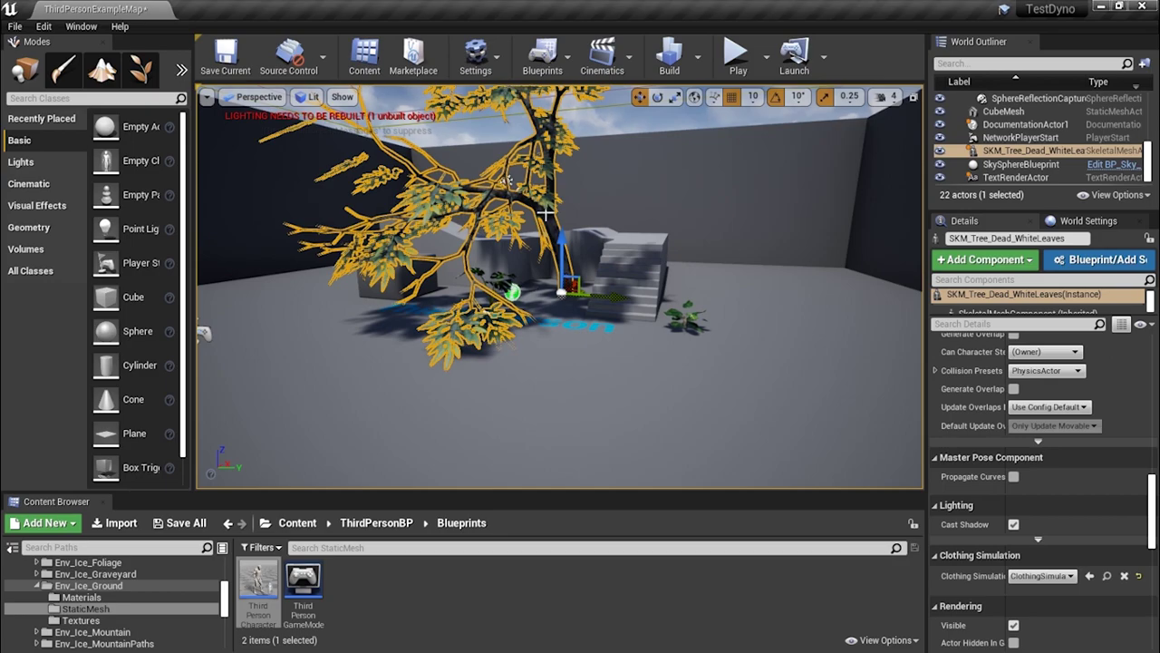
pyautogui.scroll(2, 1042, 389)
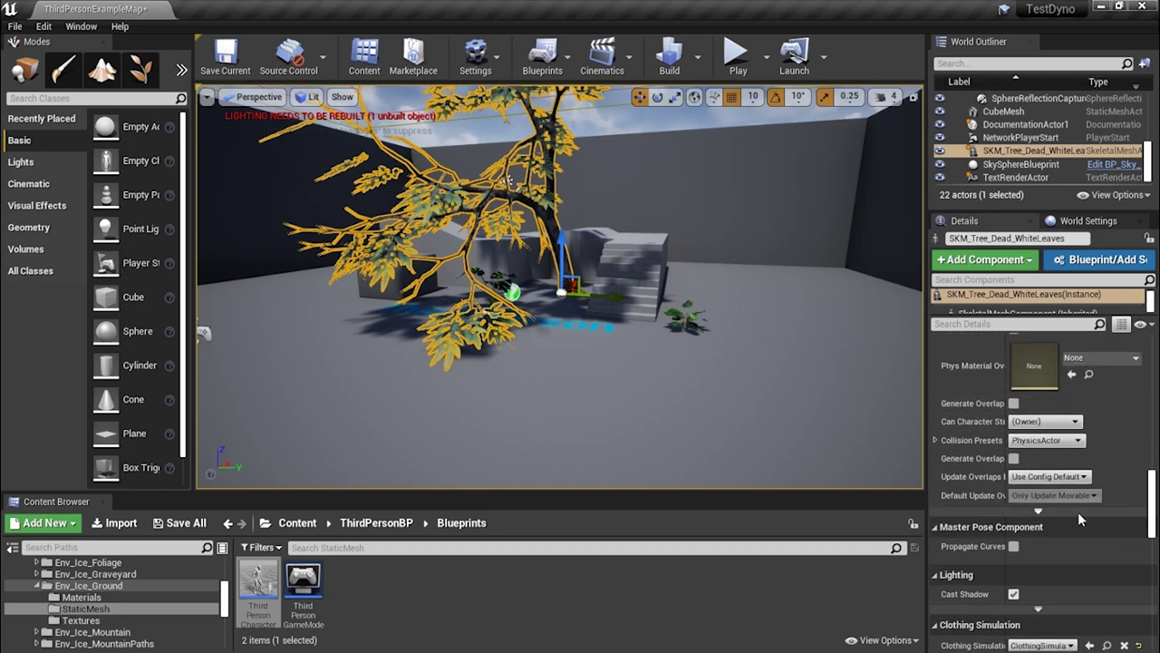
pyautogui.click(1049, 442)
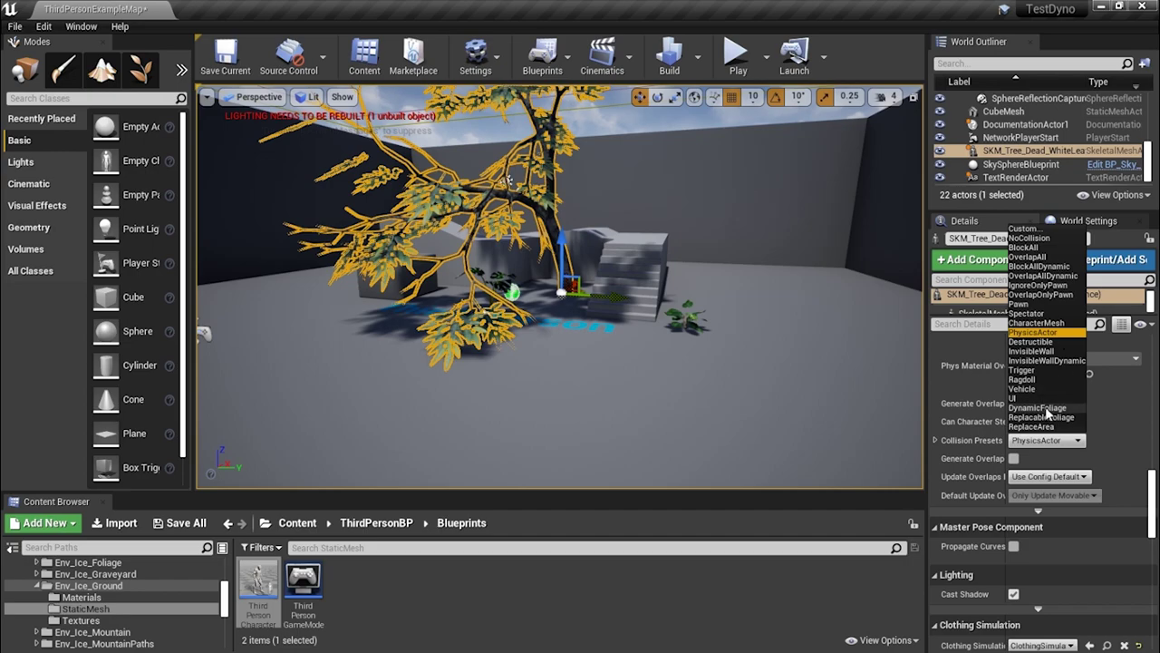
pyautogui.click(1034, 409)
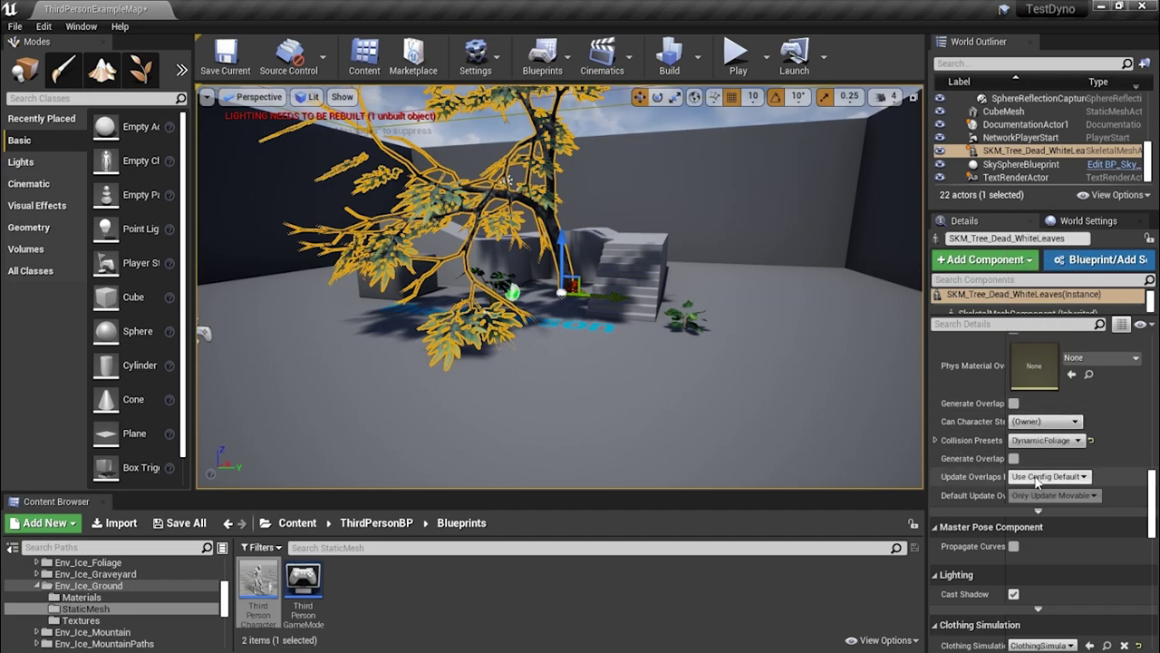
# Compare the DynamicFoliage preset's collision responses on the tree with those of the character's Mesh in its blueprint
pyautogui.click(937, 442)
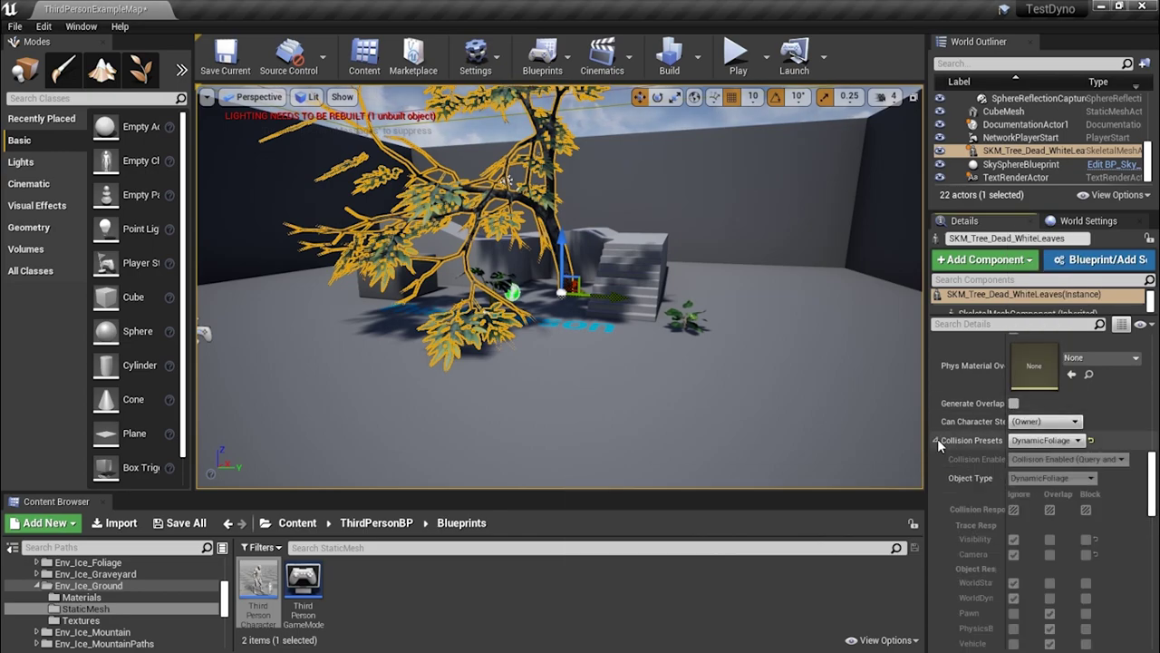
pyautogui.scroll(-3, 963, 483)
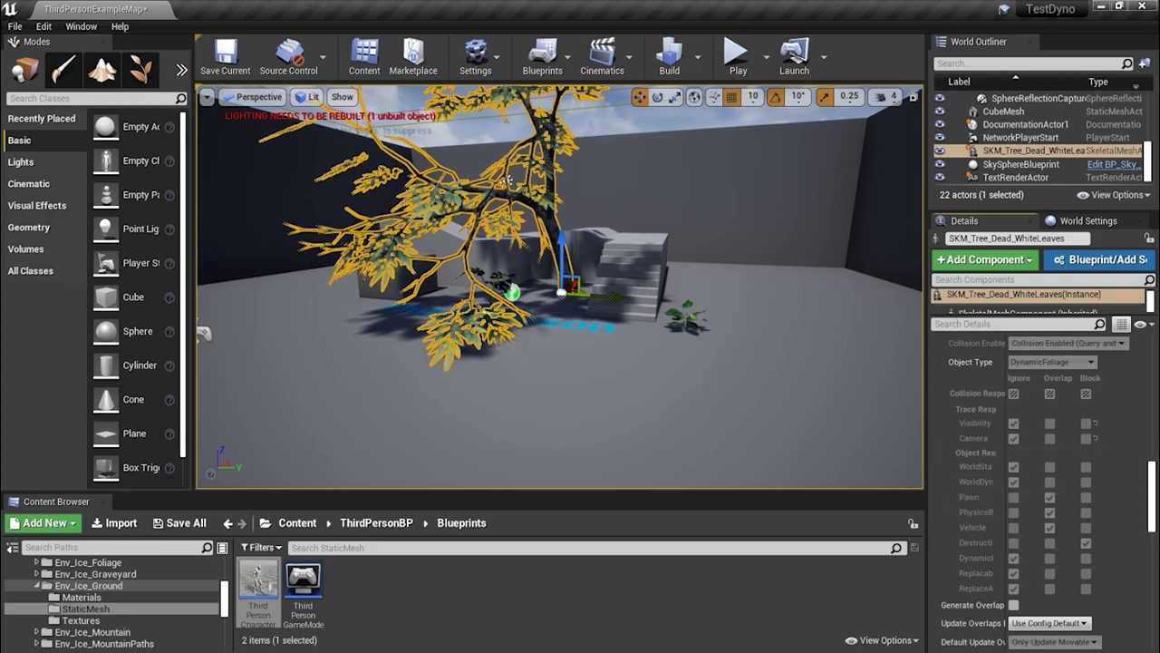
pyautogui.moveTo(1159, 91); pyautogui.dragTo(562, 86)
pyautogui.scroll(-3, 714, 404)
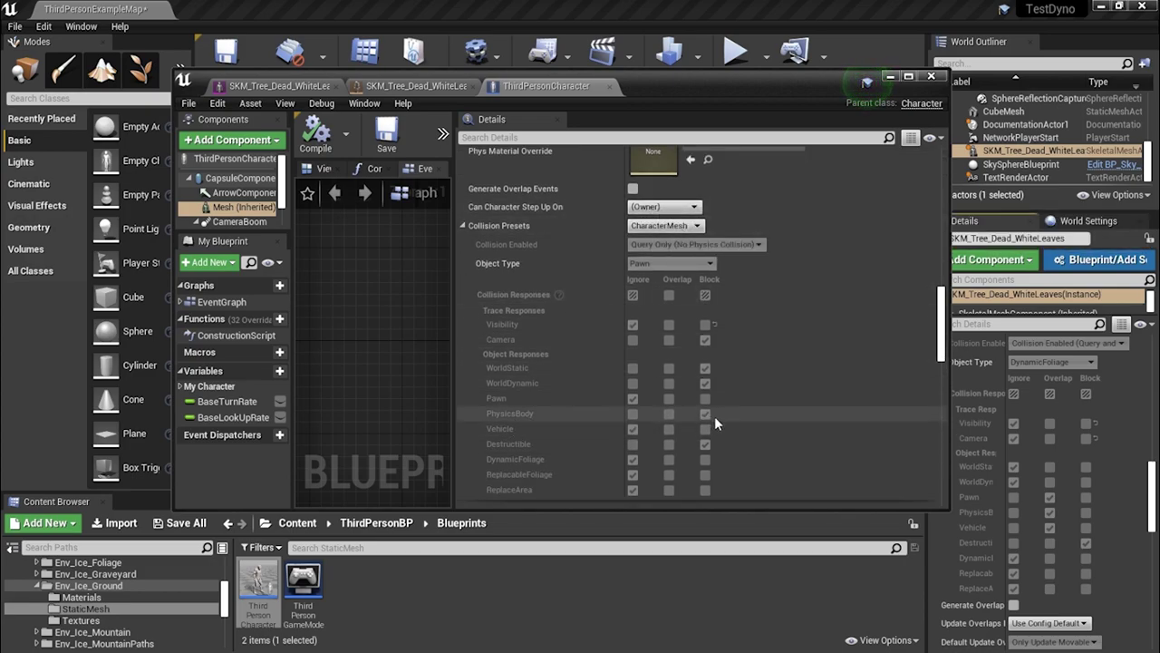
pyautogui.click(808, 69)
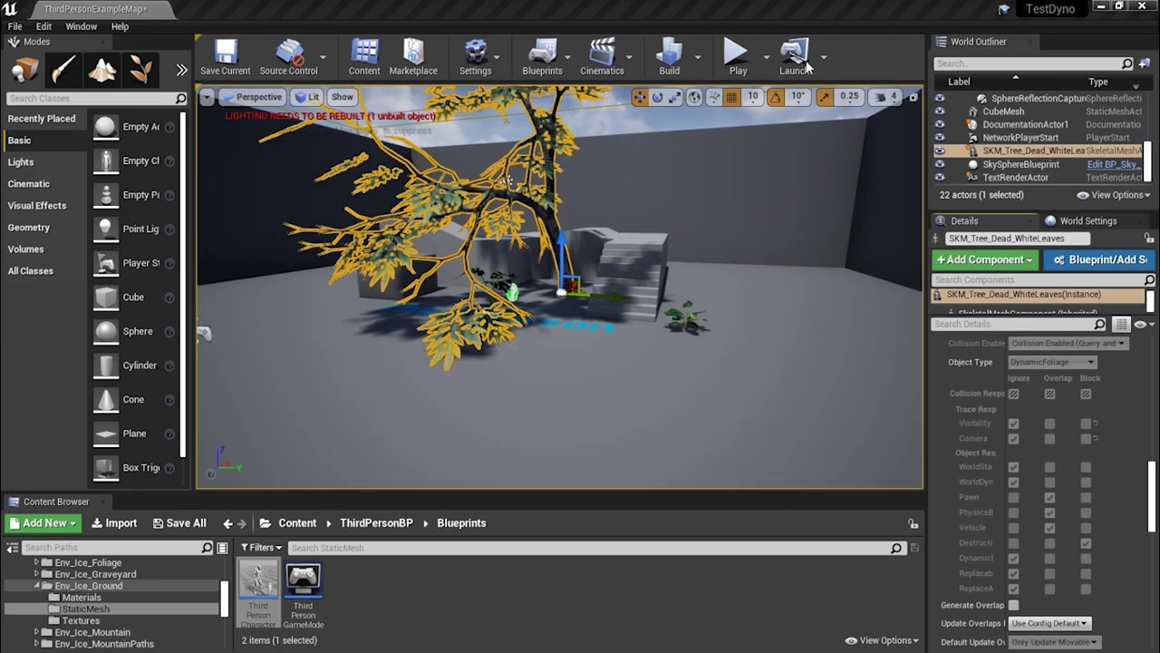
# Play-test the tree with the DynamicFoliage preset by running the character through its branches and up to the trunk, then end the session
pyautogui.click(738, 55)
pyautogui.press('w')
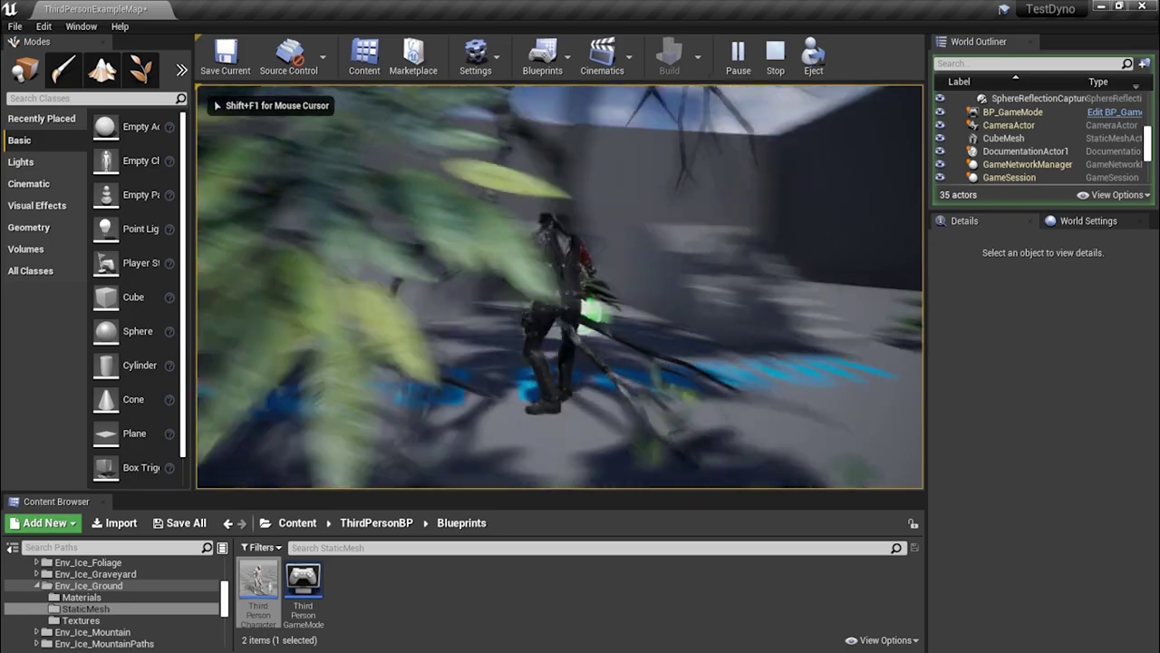
pyautogui.press('w')
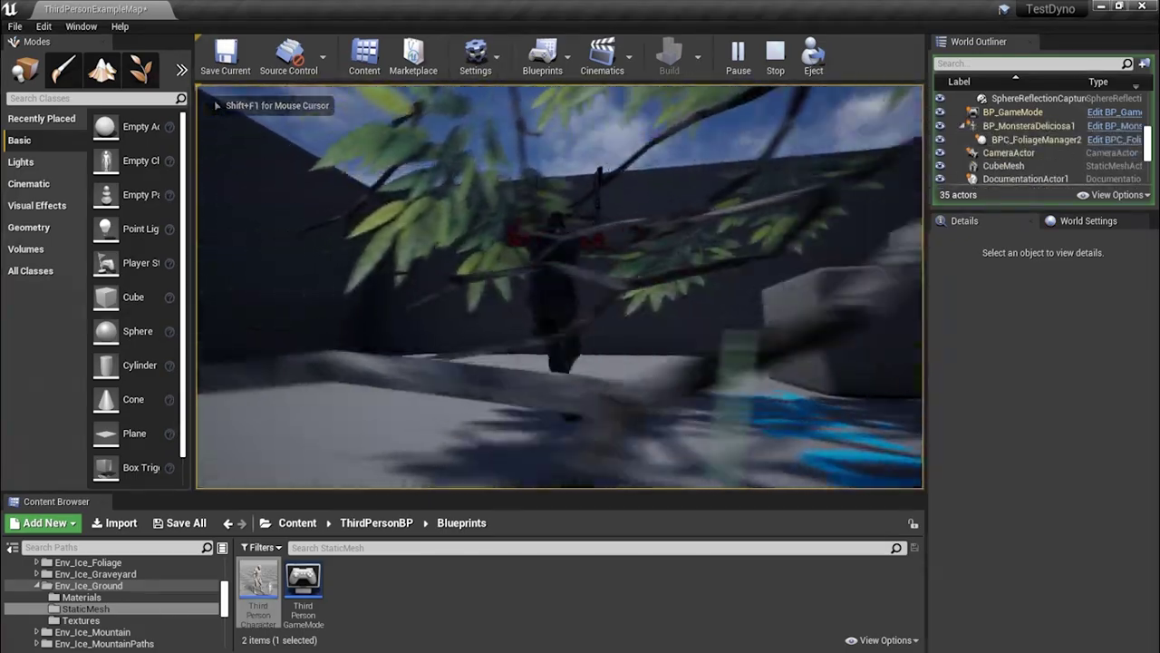
pyautogui.press('w')
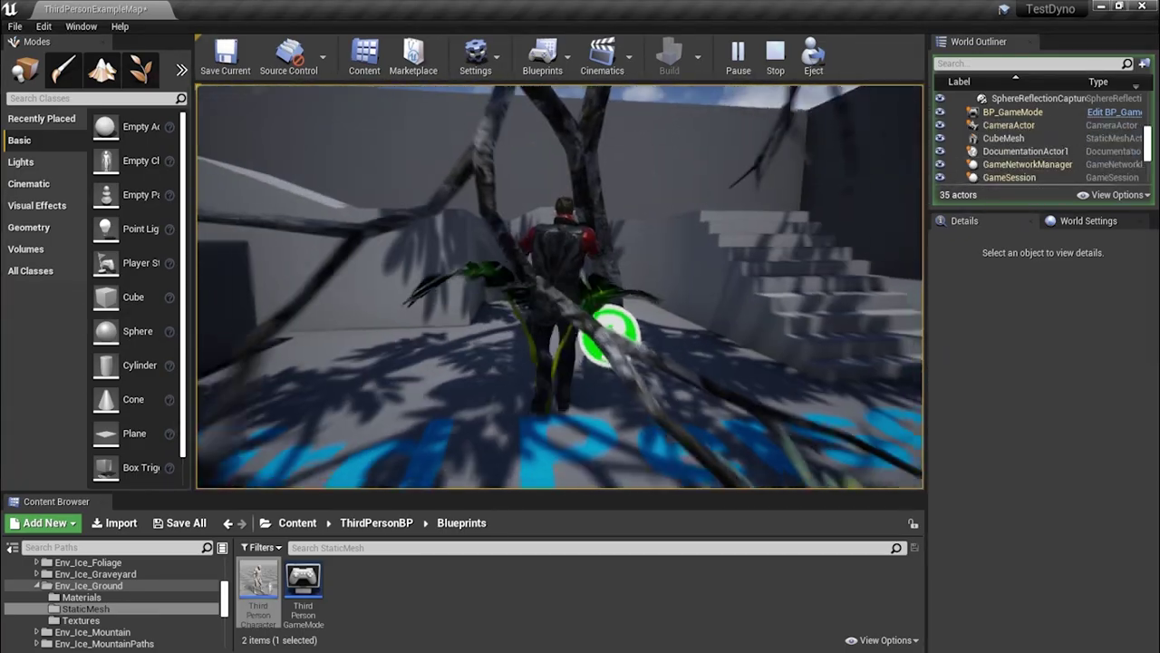
pyautogui.press('w')
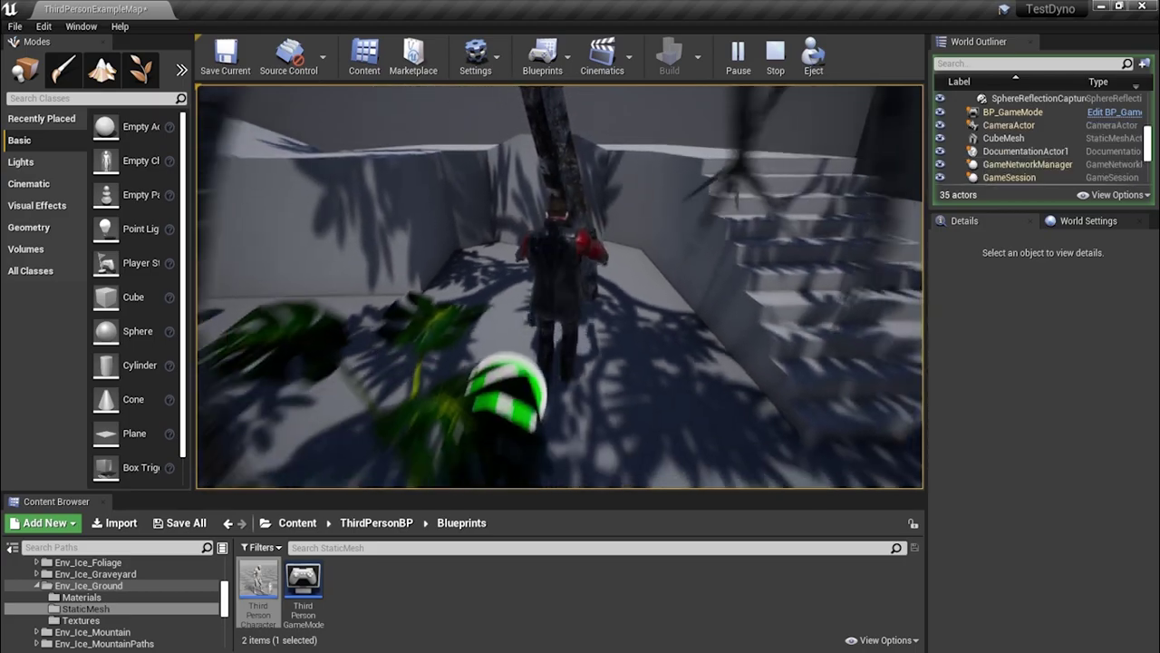
pyautogui.press('w')
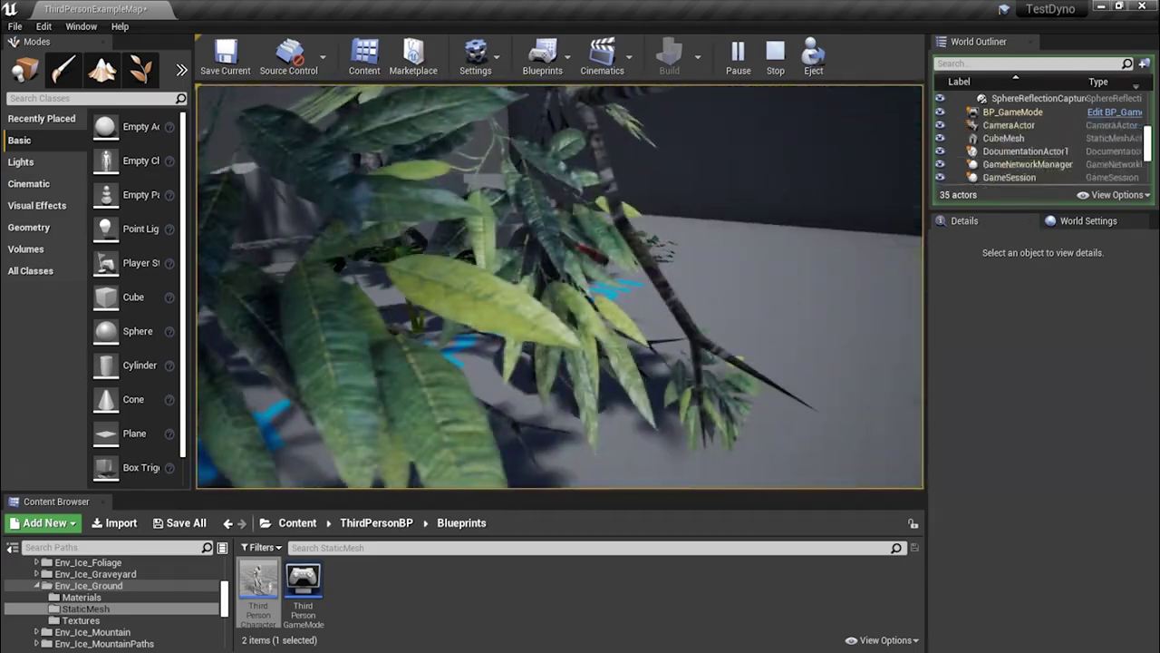
pyautogui.press('w')
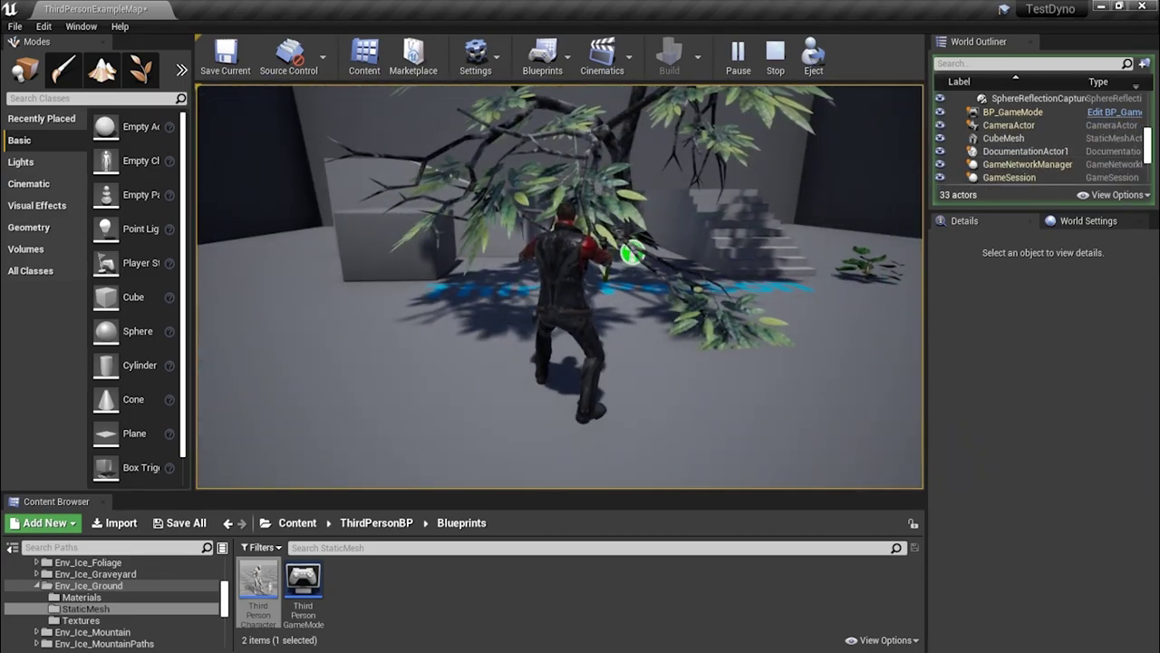
pyautogui.press('Escape')
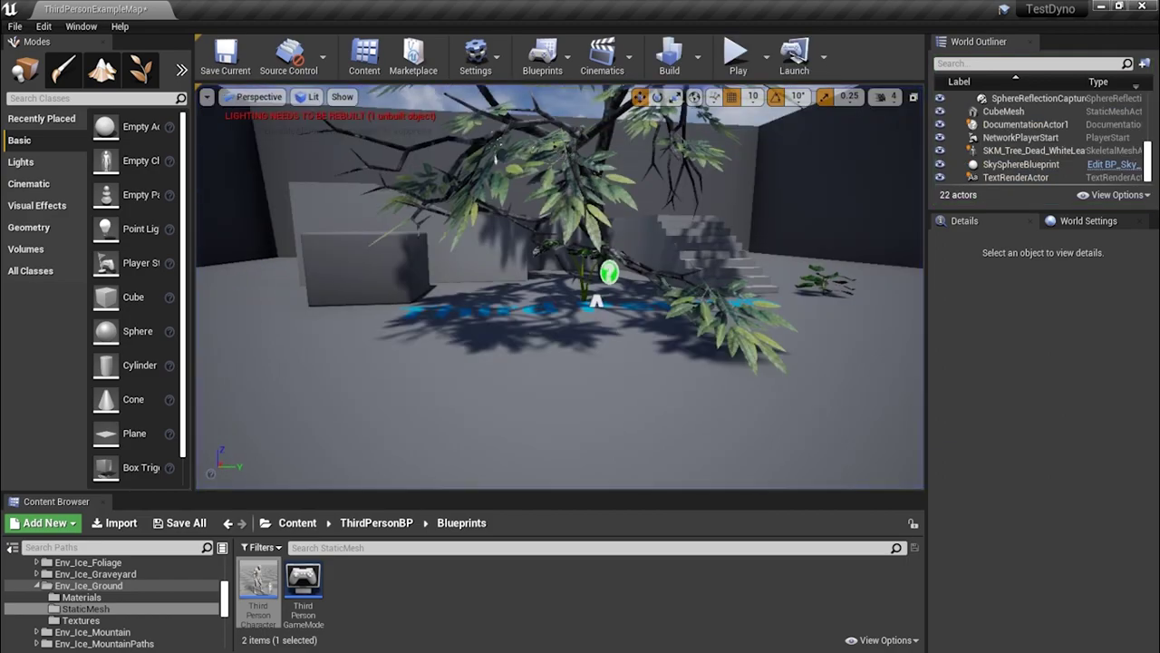
# Enable Simulation Generates Hit Events and Generate Overlap Events in the tree's collision settings
pyautogui.click(494, 155)
pyautogui.scroll(4, 1062, 498)
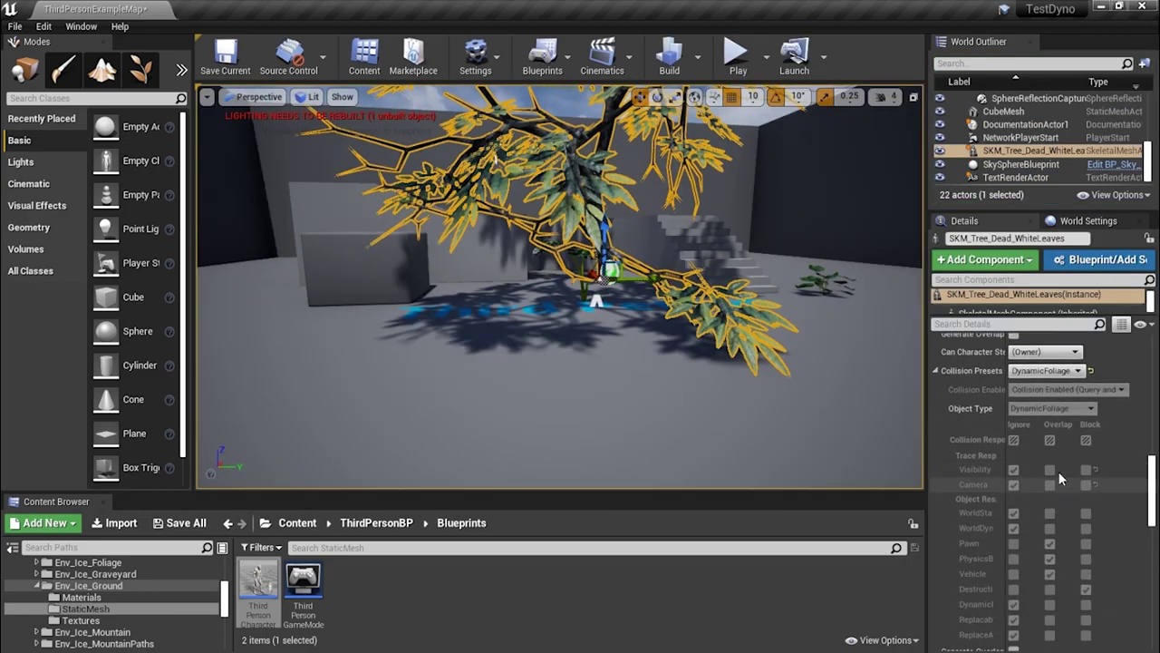
pyautogui.scroll(1, 1015, 446)
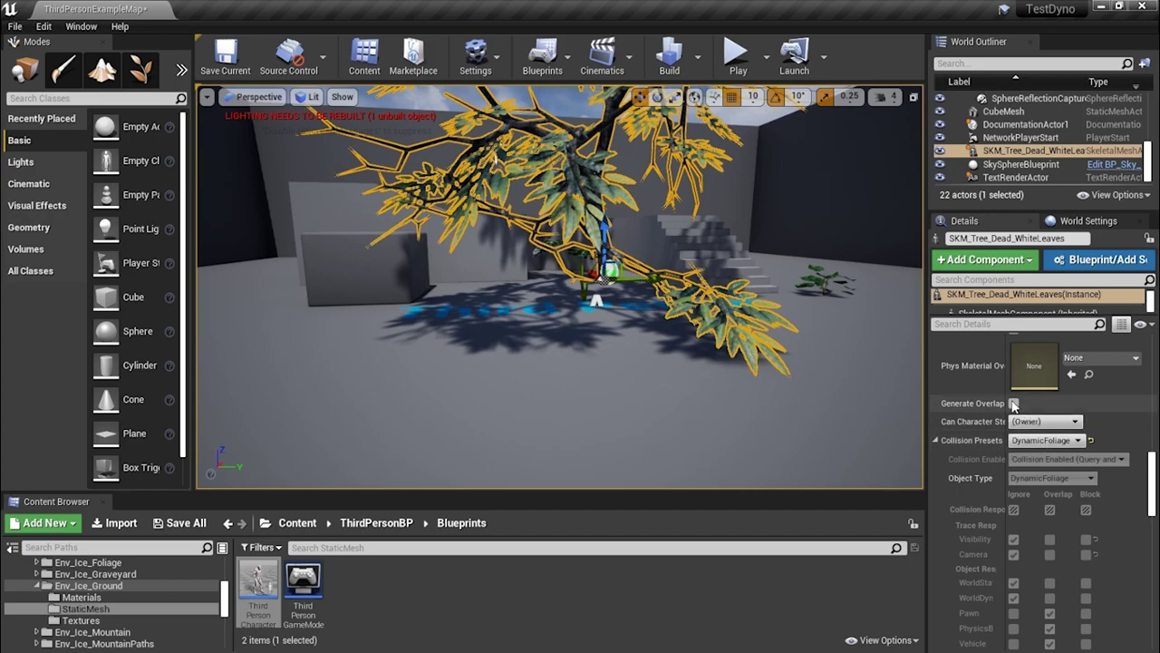
pyautogui.scroll(3, 1013, 404)
pyautogui.click(1014, 473)
pyautogui.scroll(4, 1052, 444)
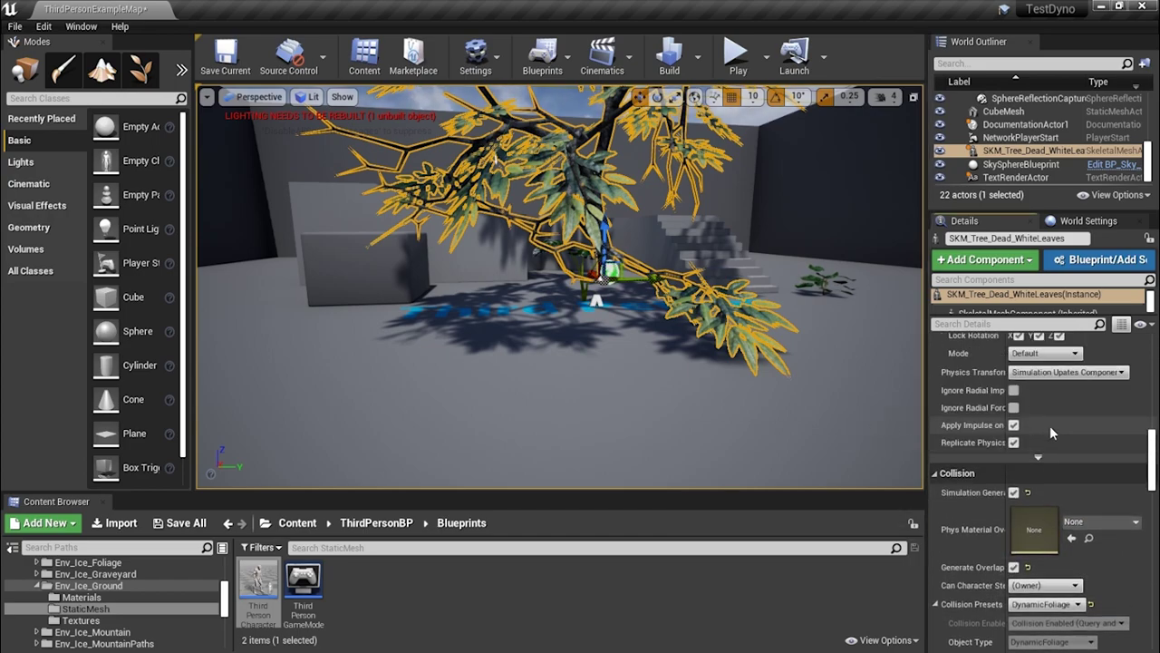
pyautogui.scroll(3, 1050, 425)
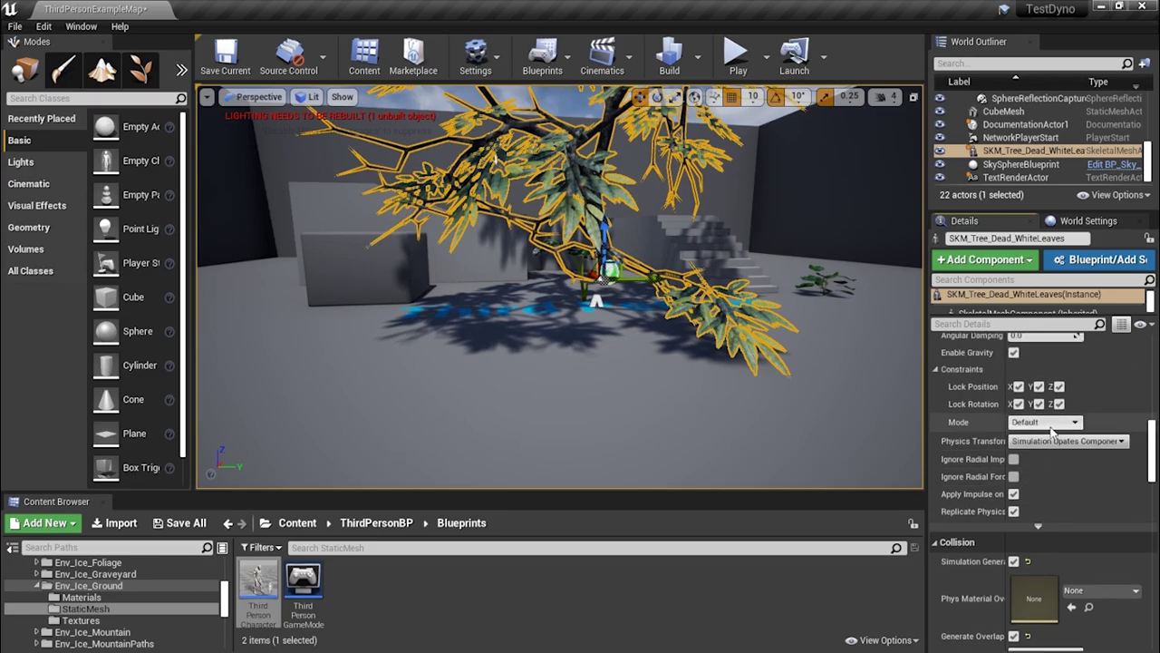
# Play-test the tree with hit and overlap events enabled by running the character through its branches and against the trunk, then end the session
pyautogui.click(738, 60)
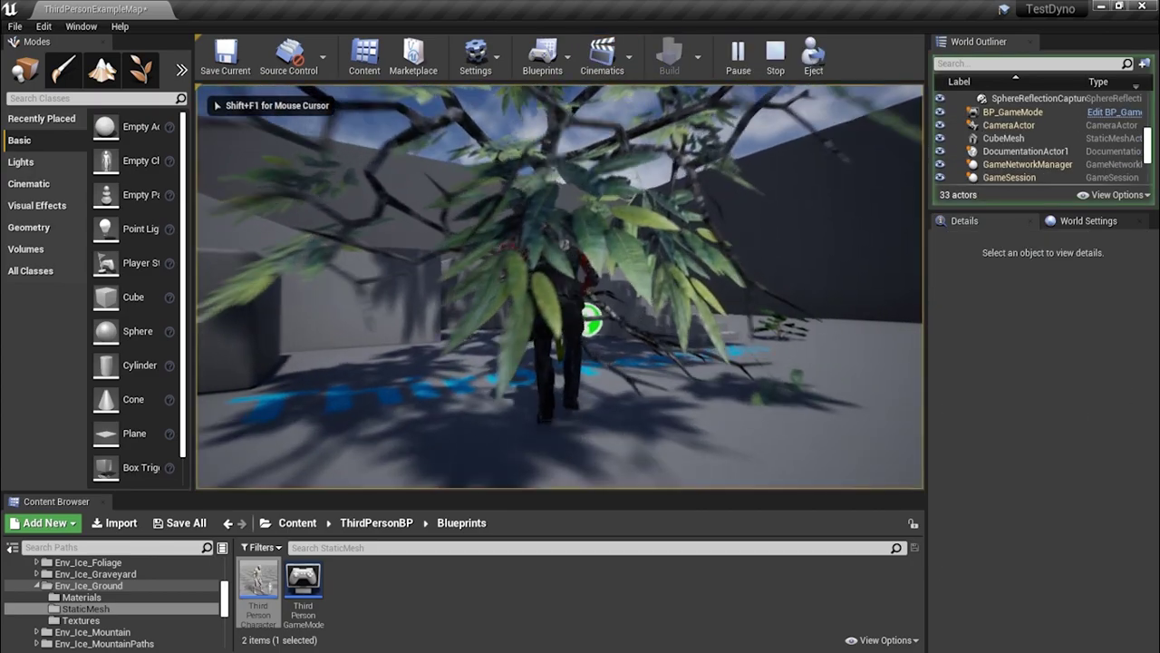
pyautogui.press('w')
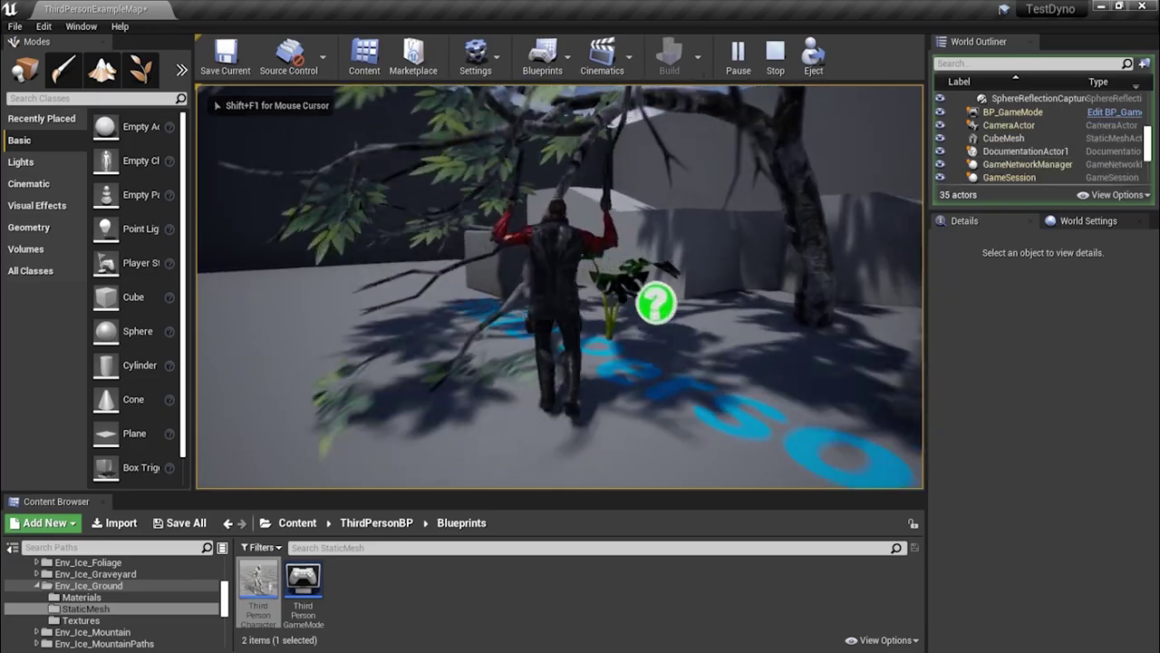
pyautogui.press('w')
pyautogui.press('w')
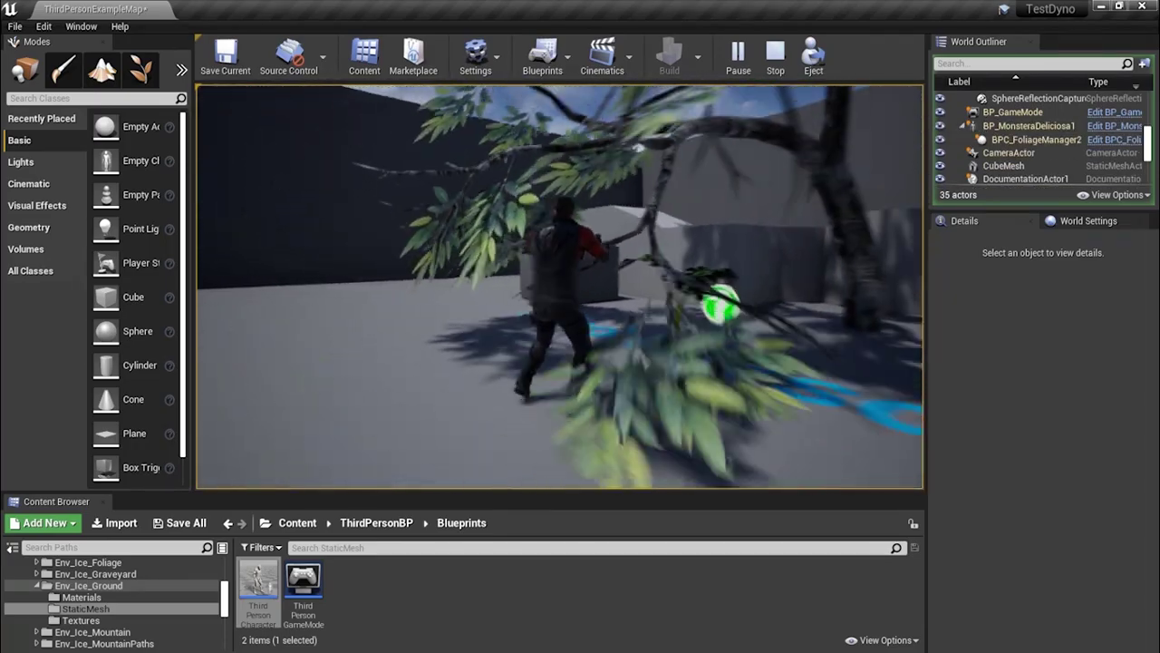
pyautogui.press('w')
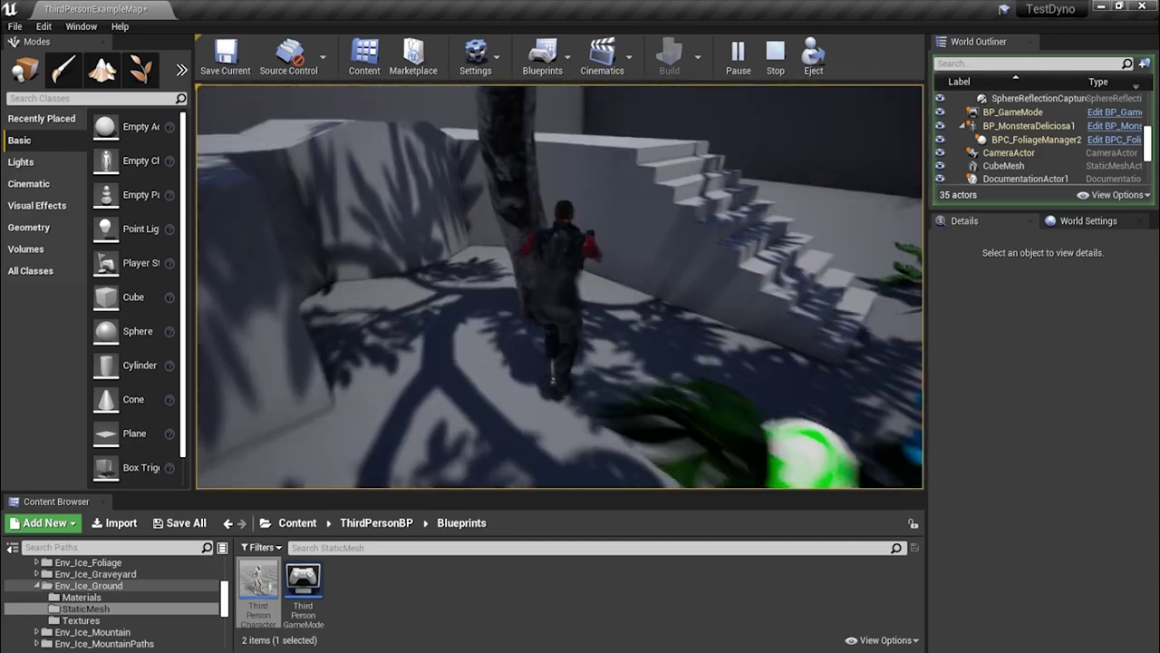
pyautogui.press('w')
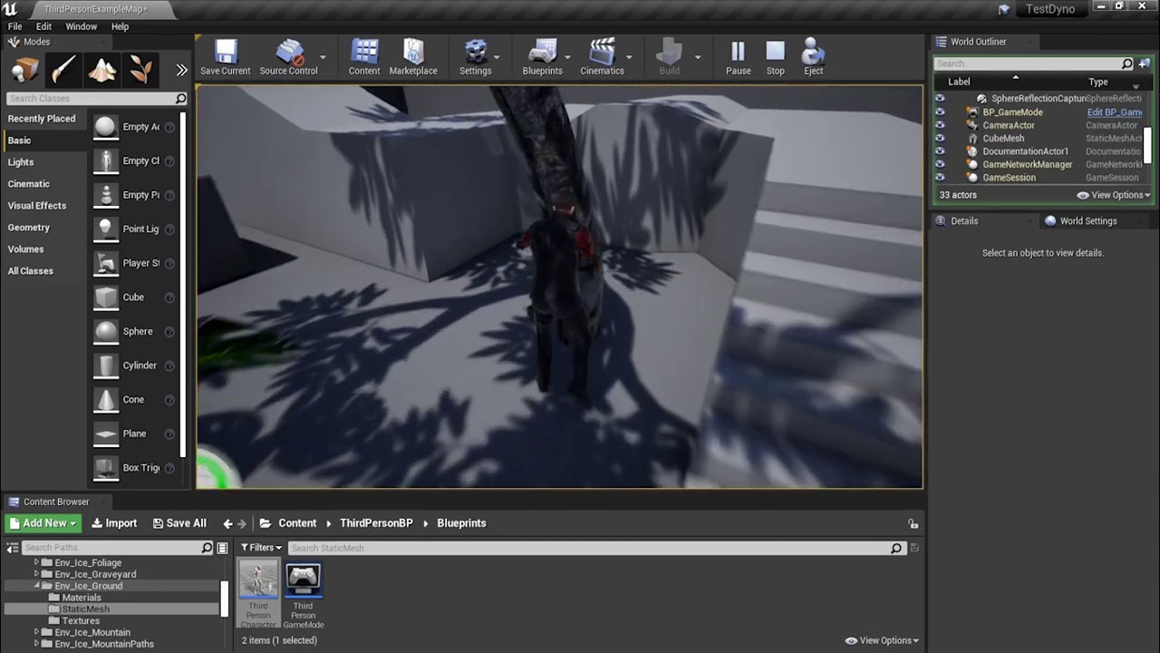
pyautogui.press('w')
pyautogui.press('w')
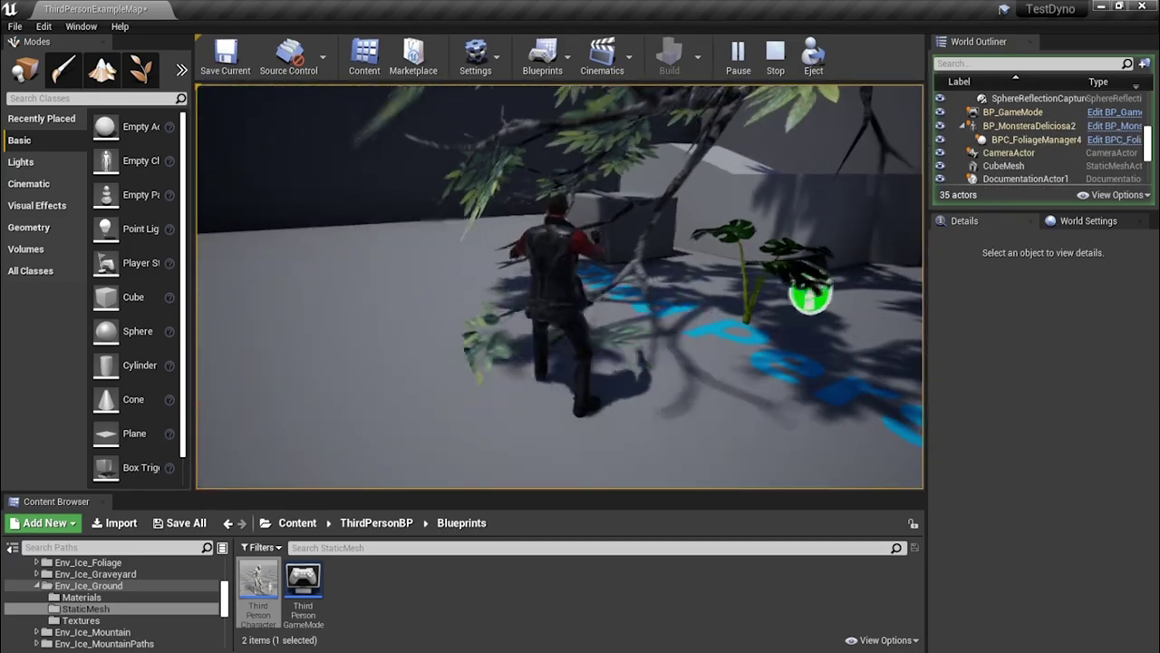
pyautogui.press('w')
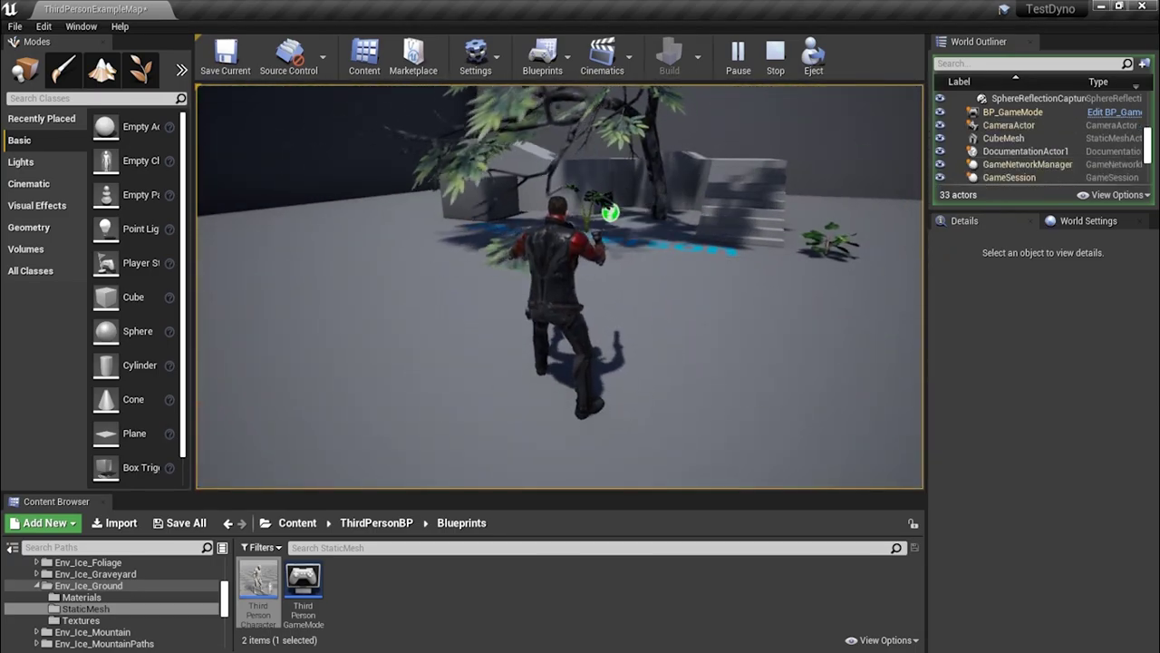
pyautogui.press('Escape')
# Review the tree's collision settings and view the dialog for turning it into a blueprint, without creating one
pyautogui.click(647, 137)
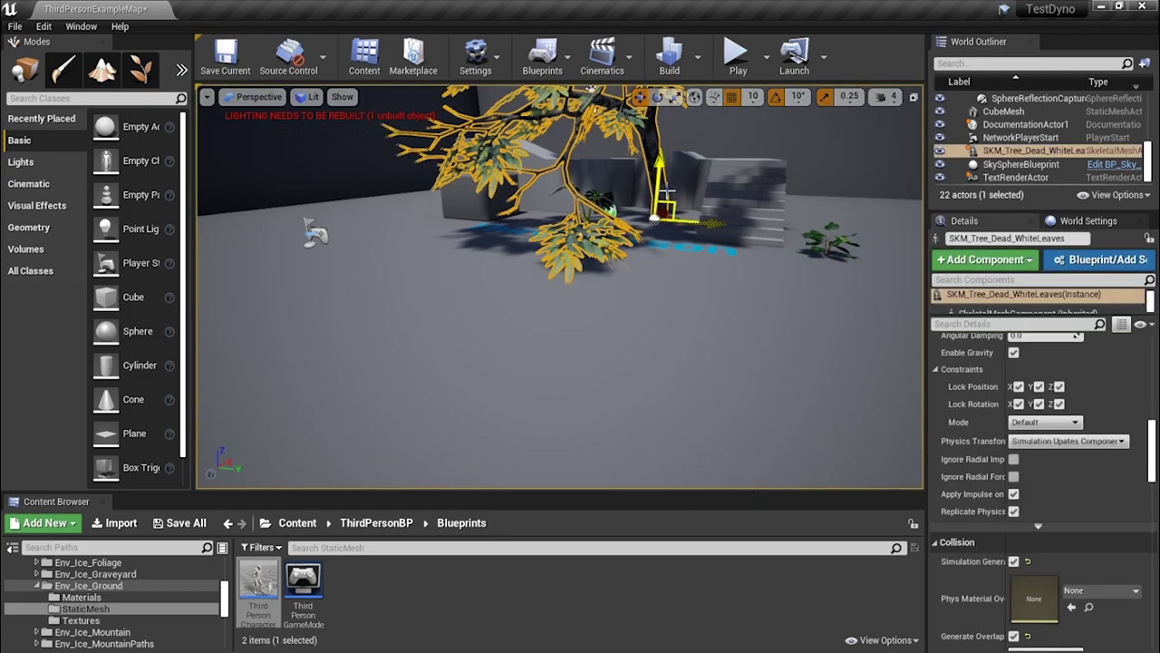
pyautogui.scroll(-8, 1104, 475)
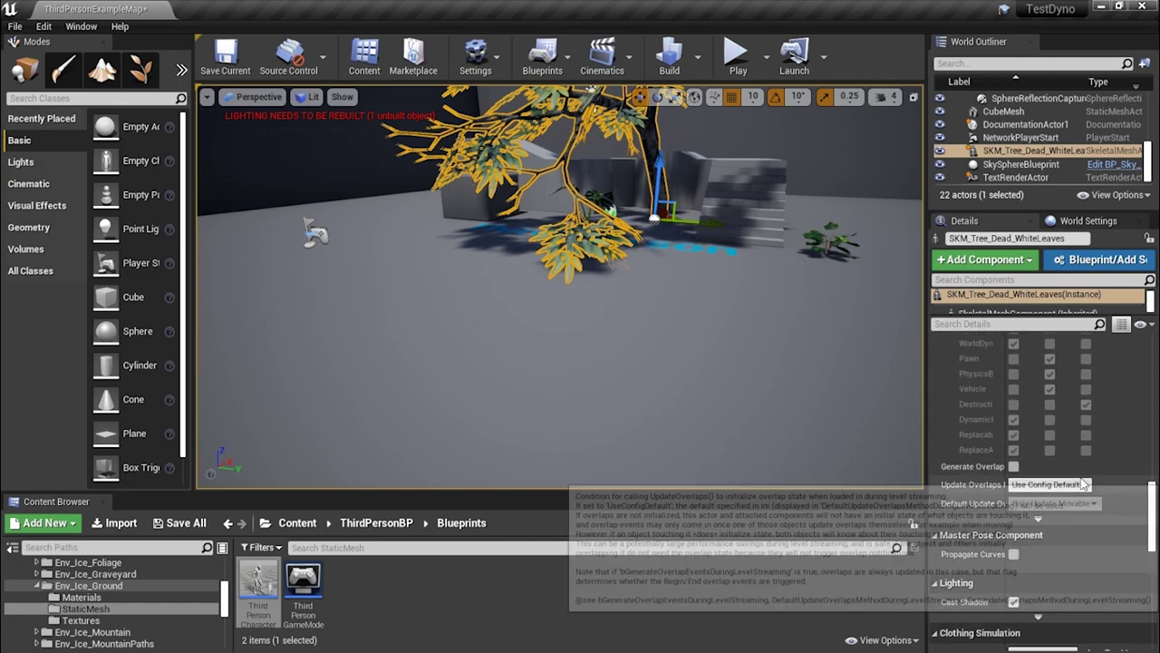
pyautogui.scroll(5, 1052, 409)
pyautogui.scroll(3, 1031, 410)
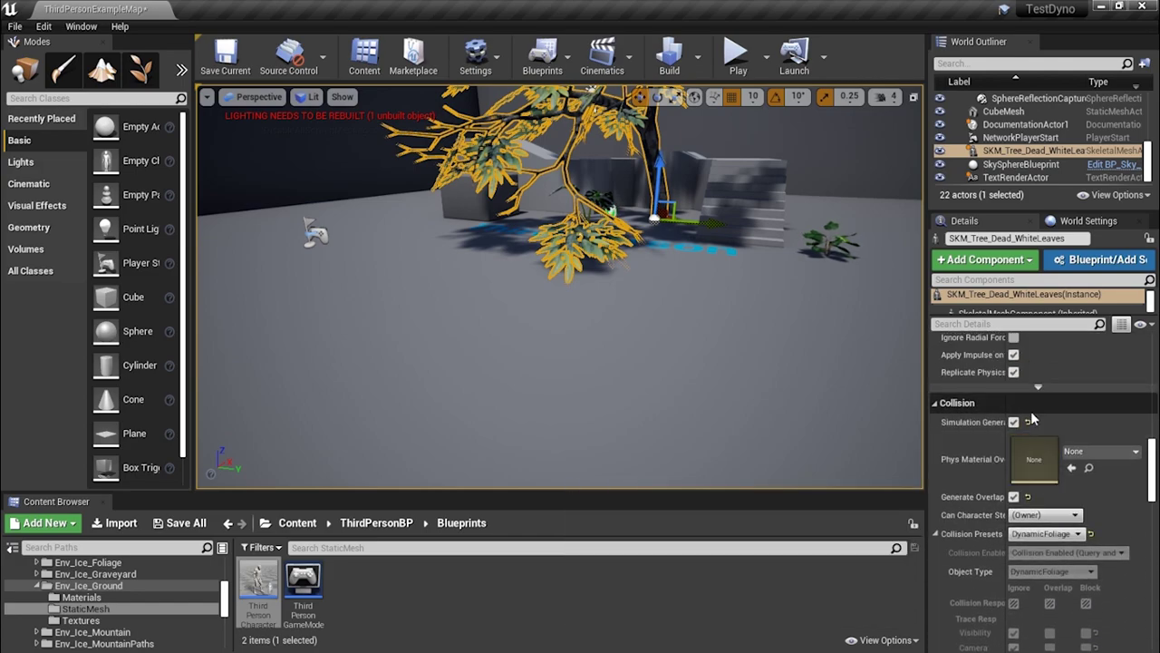
pyautogui.click(1085, 261)
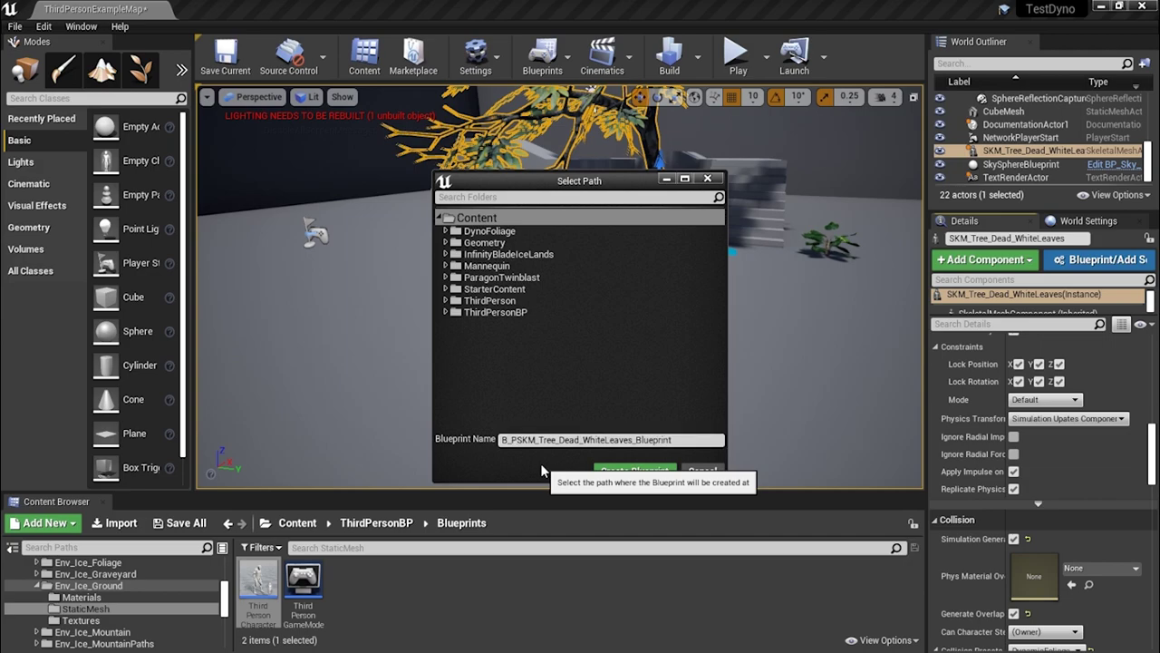
pyautogui.click(702, 470)
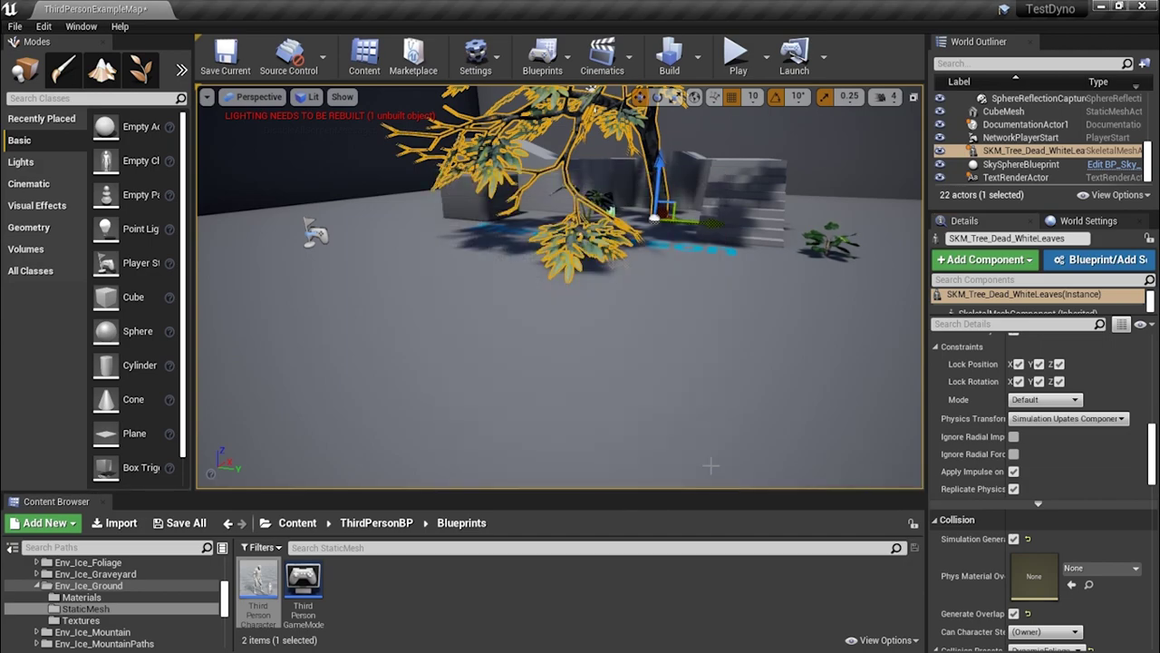
# Replace the tree in the level with BP_SKM_Tree_Dead_WhiteLeaves_Blueprint from the Content folder
pyautogui.click(396, 524)
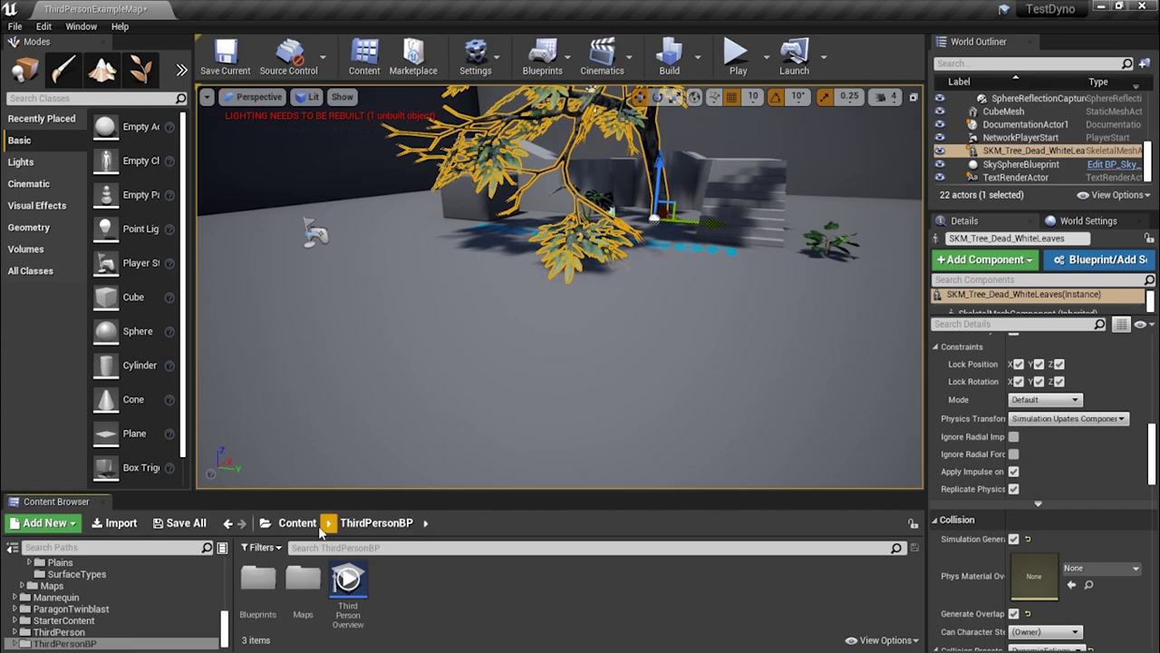
pyautogui.click(311, 525)
pyautogui.moveTo(696, 615); pyautogui.dragTo(605, 189)
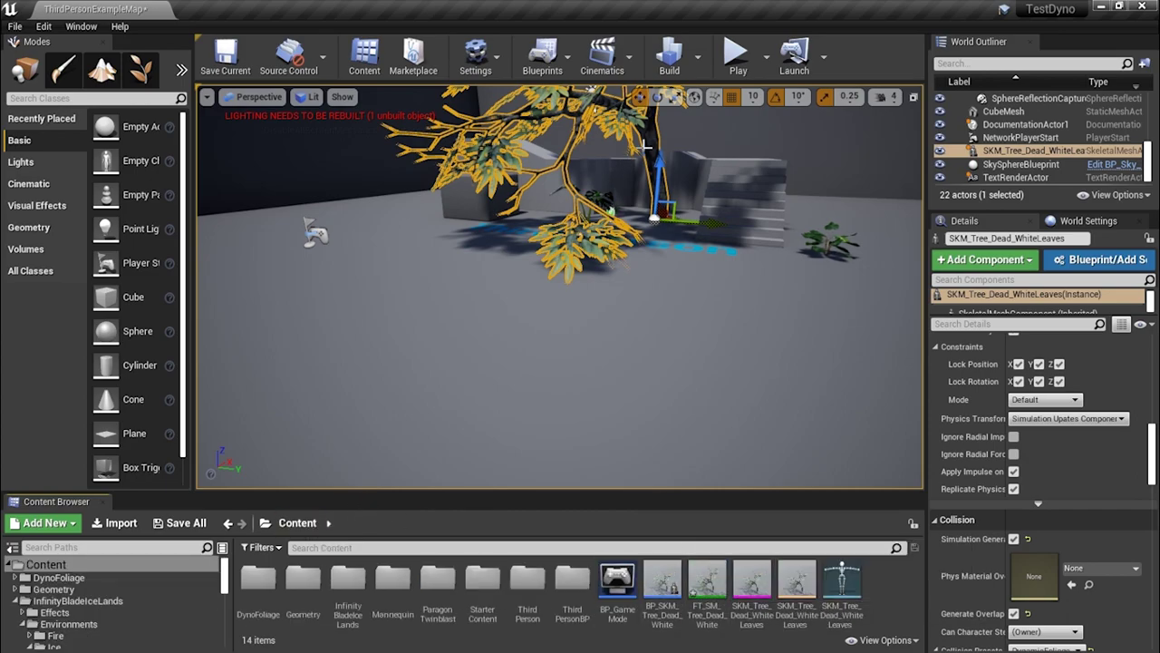
pyautogui.press('Delete')
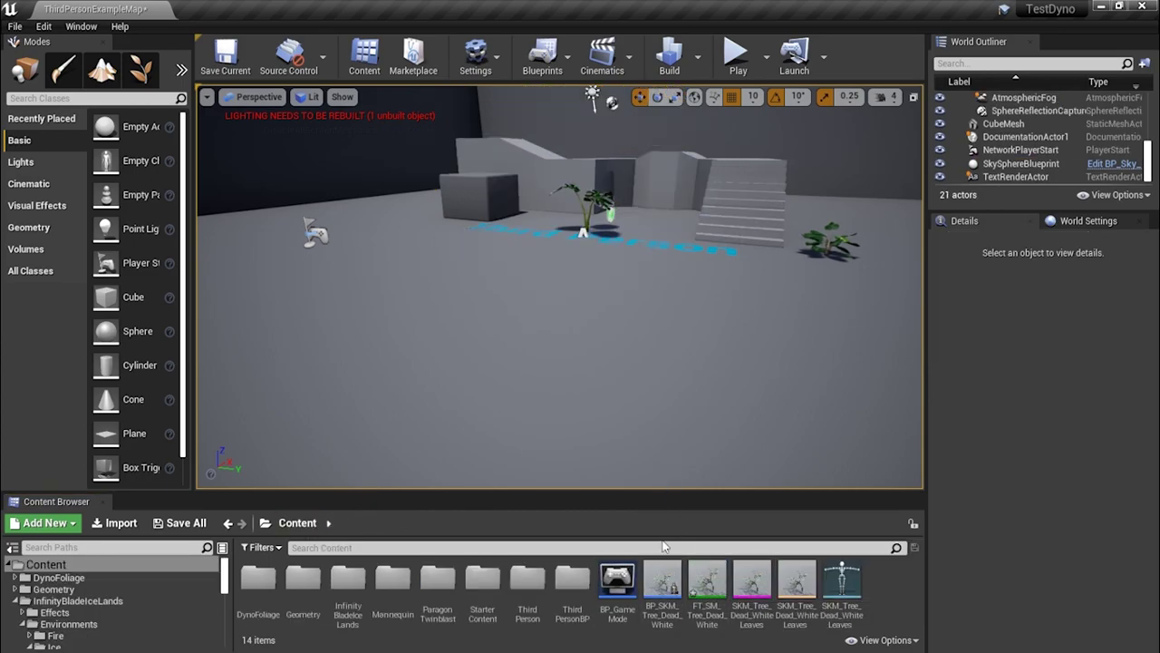
pyautogui.moveTo(662, 585); pyautogui.dragTo(652, 220)
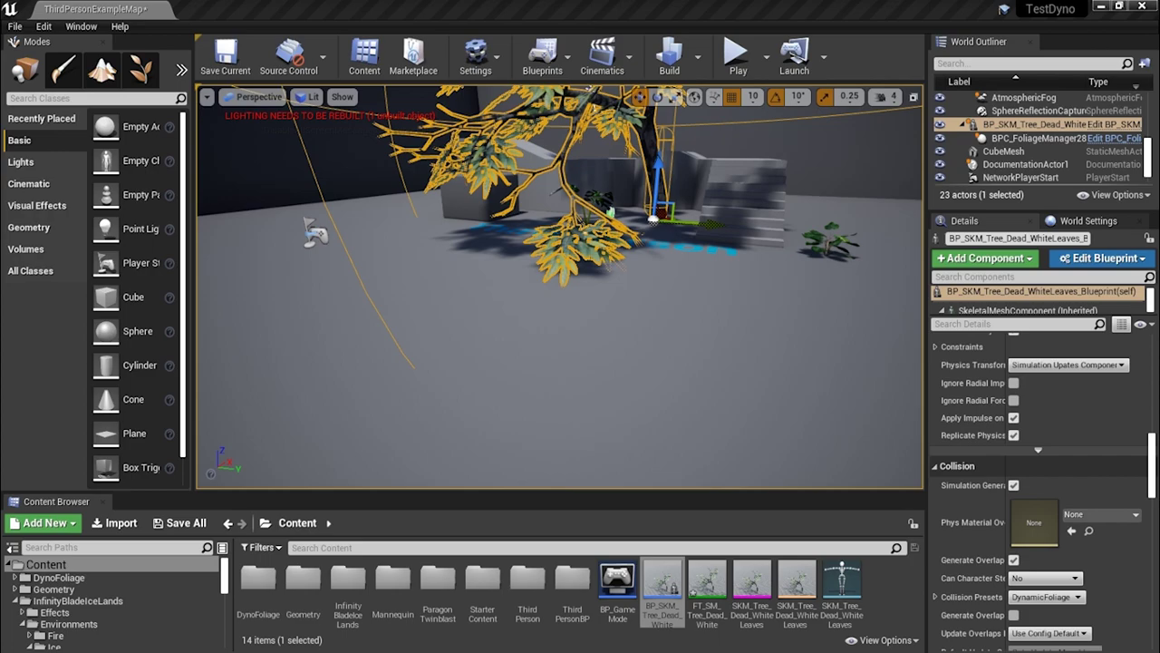
# Open the tree's blueprint and examine its viewport, construction script and event graph with the skeletal mesh component selected
pyautogui.doubleClick(662, 585)
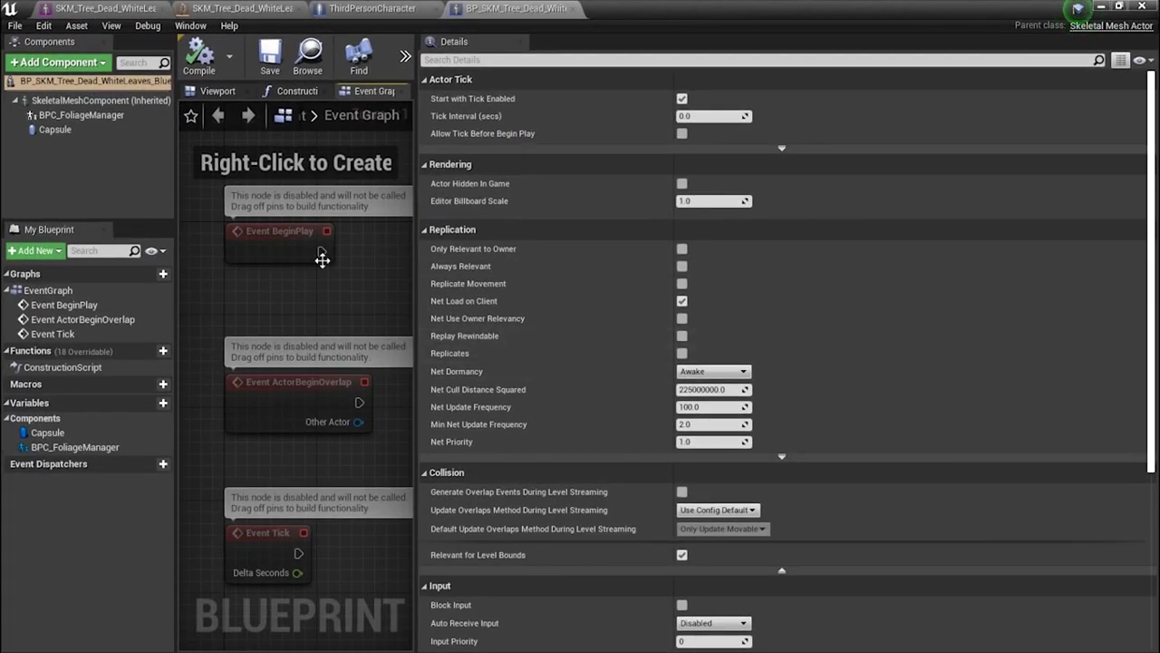
pyautogui.click(114, 102)
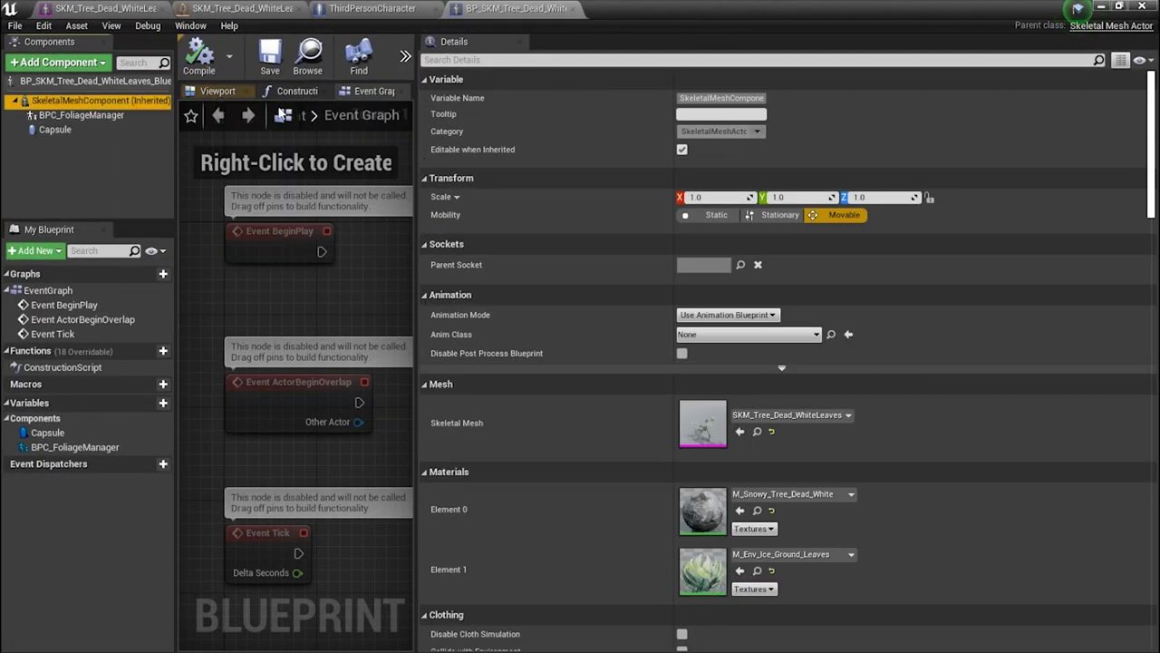
pyautogui.click(218, 91)
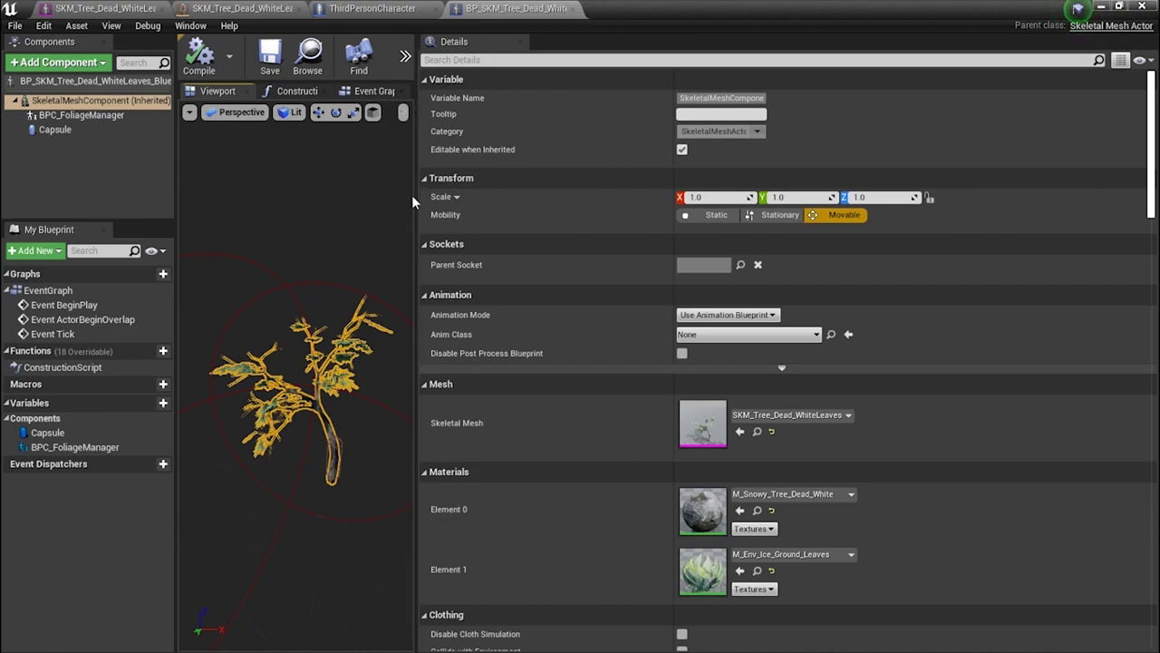
pyautogui.moveTo(415, 203); pyautogui.dragTo(658, 220)
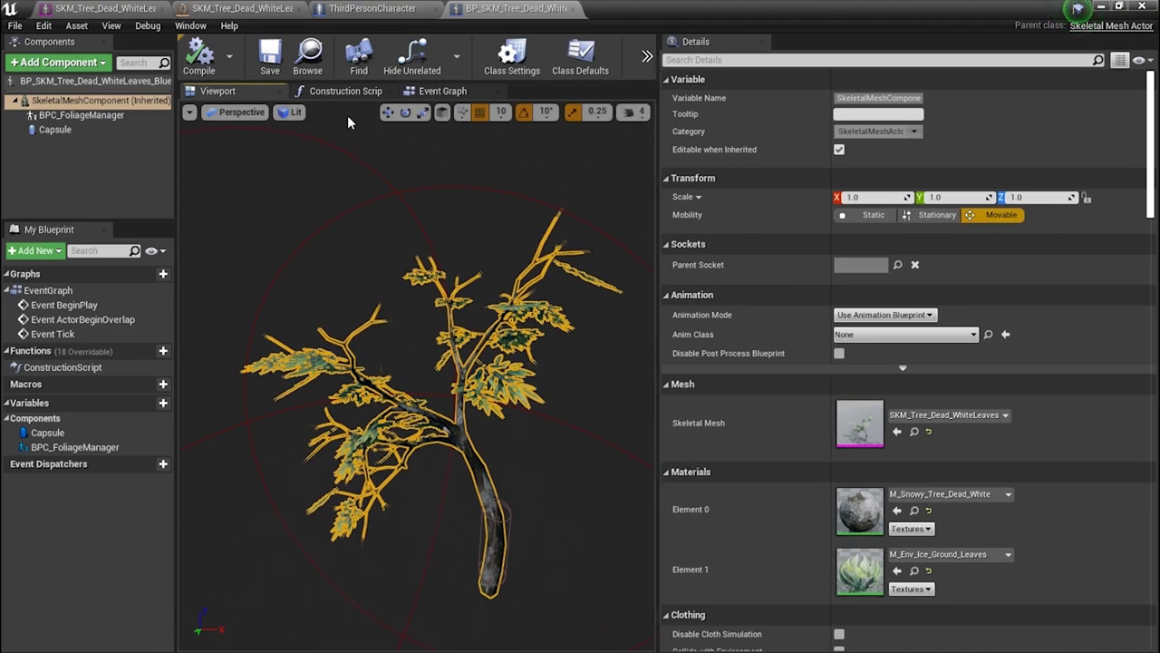
pyautogui.click(327, 96)
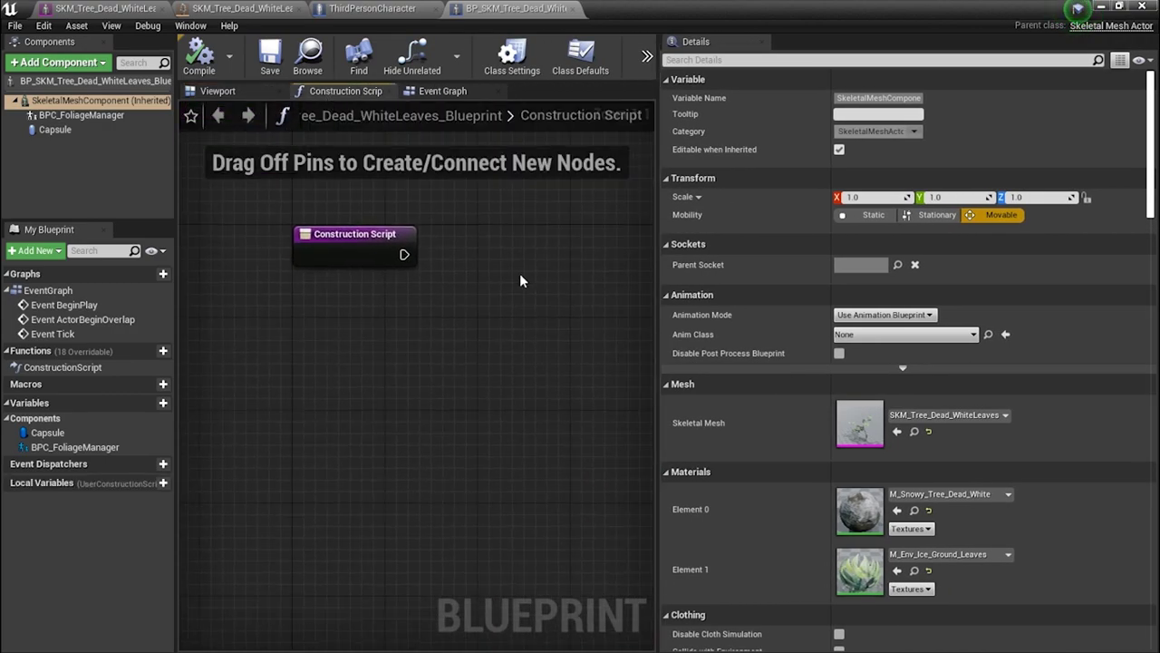
pyautogui.click(444, 92)
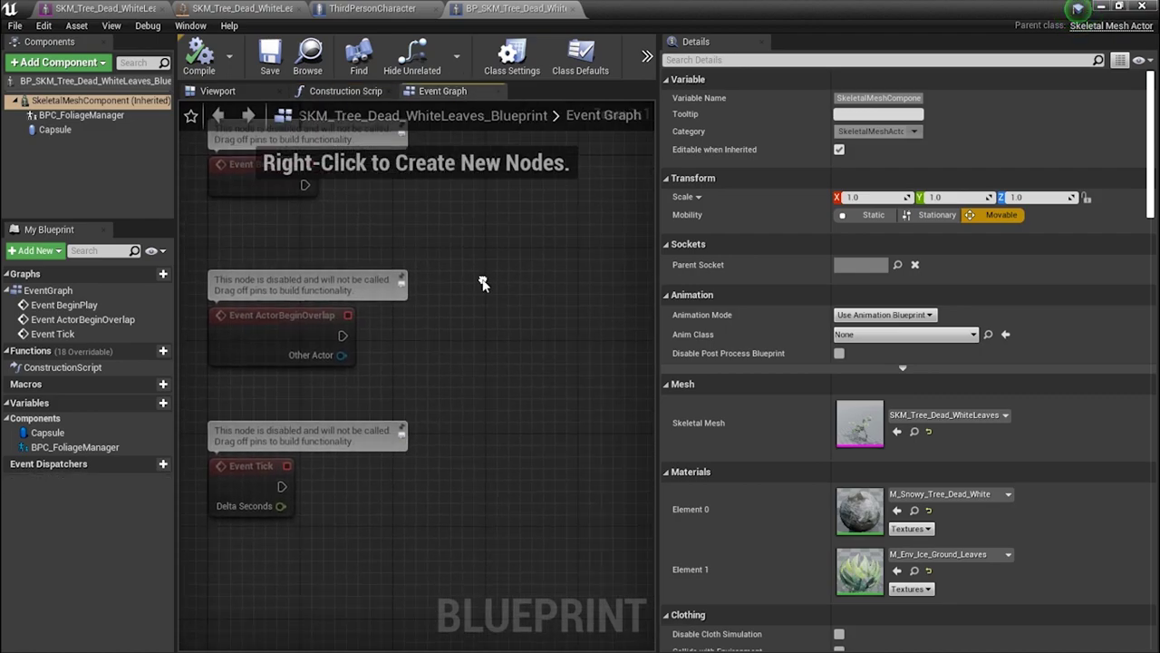
pyautogui.click(227, 91)
pyautogui.moveTo(516, 478); pyautogui.dragTo(516, 478)
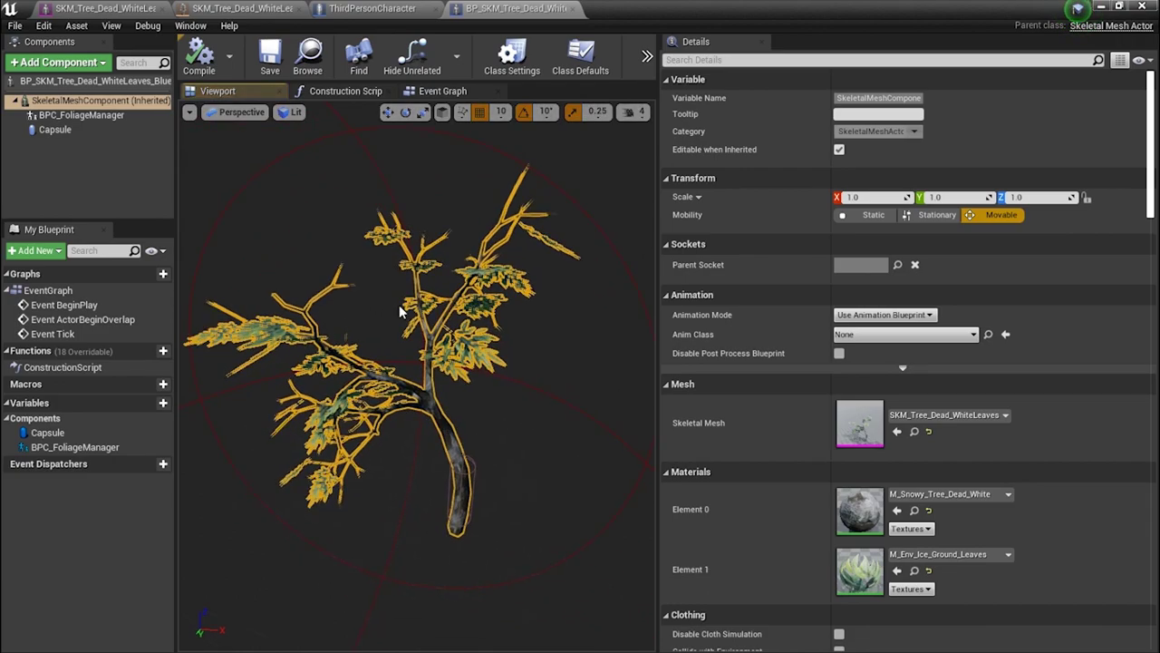
# Review the skeletal mesh component's physics and collision settings, including the individual responses of the DynamicFoliage preset
pyautogui.scroll(-10, 815, 398)
pyautogui.scroll(-8, 815, 397)
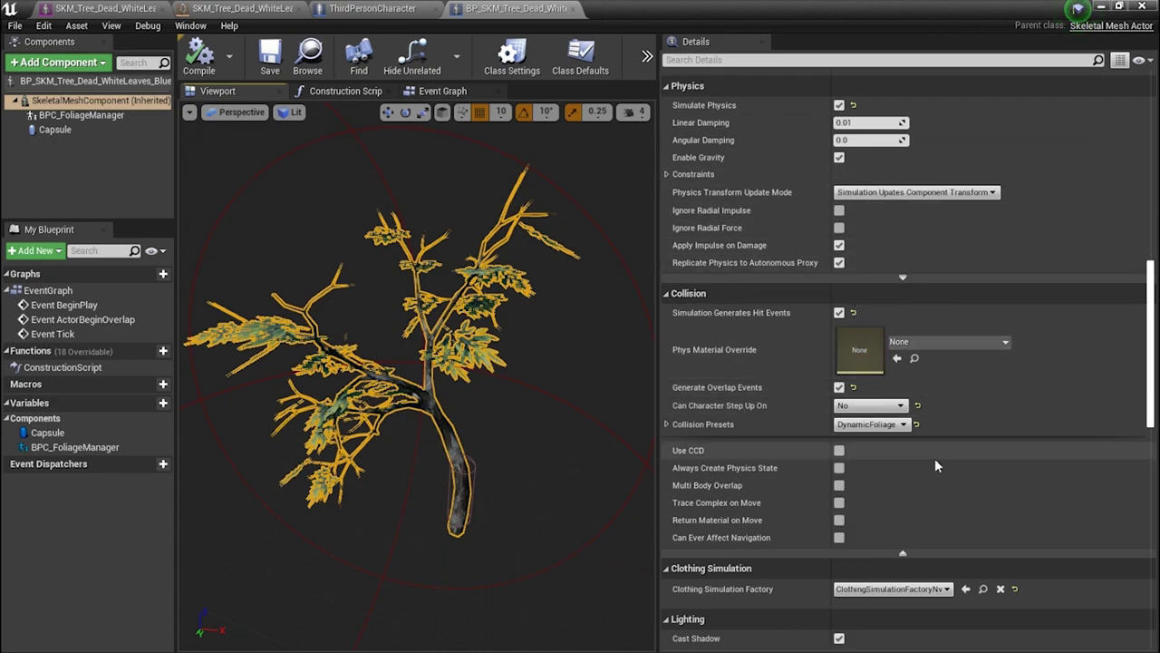
pyautogui.scroll(-2, 936, 485)
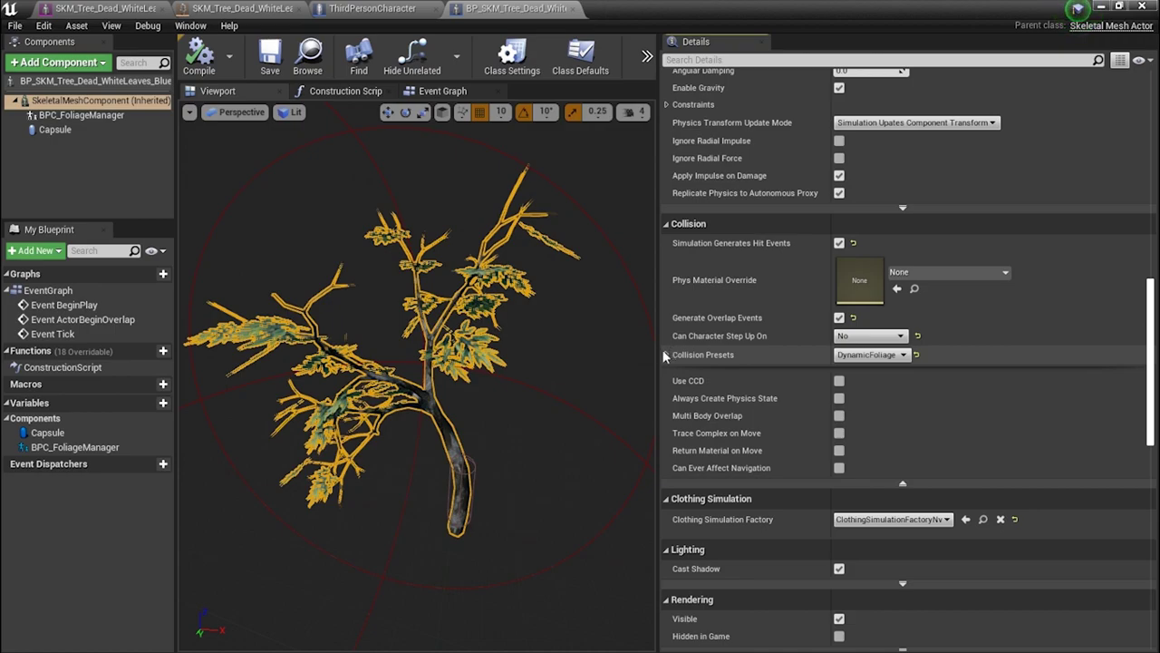
pyautogui.click(667, 354)
pyautogui.scroll(-2, 953, 419)
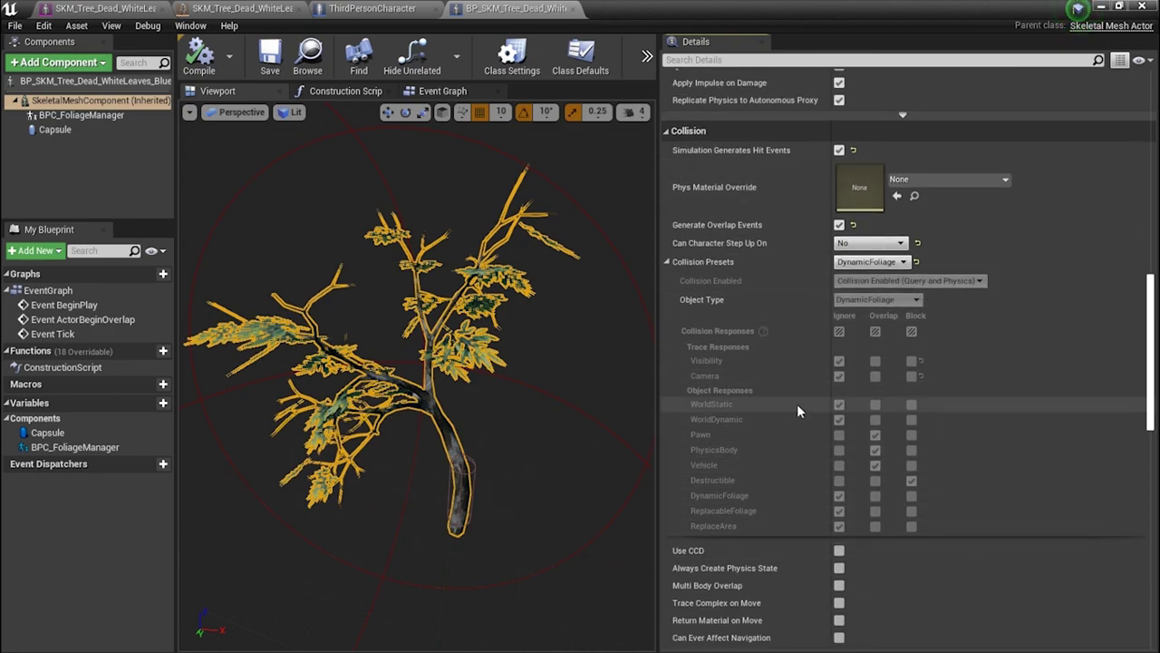
# Delete the BPC_FoliageManager component from the tree blueprint and compile it
pyautogui.click(80, 118)
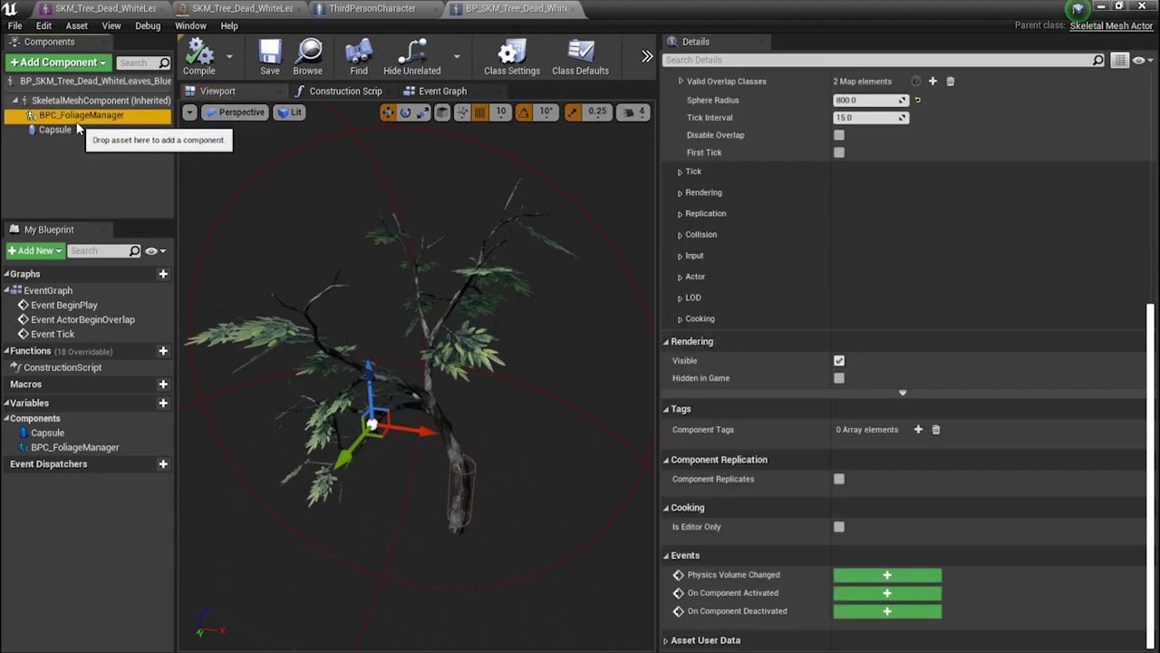
pyautogui.press('Delete')
pyautogui.click(54, 116)
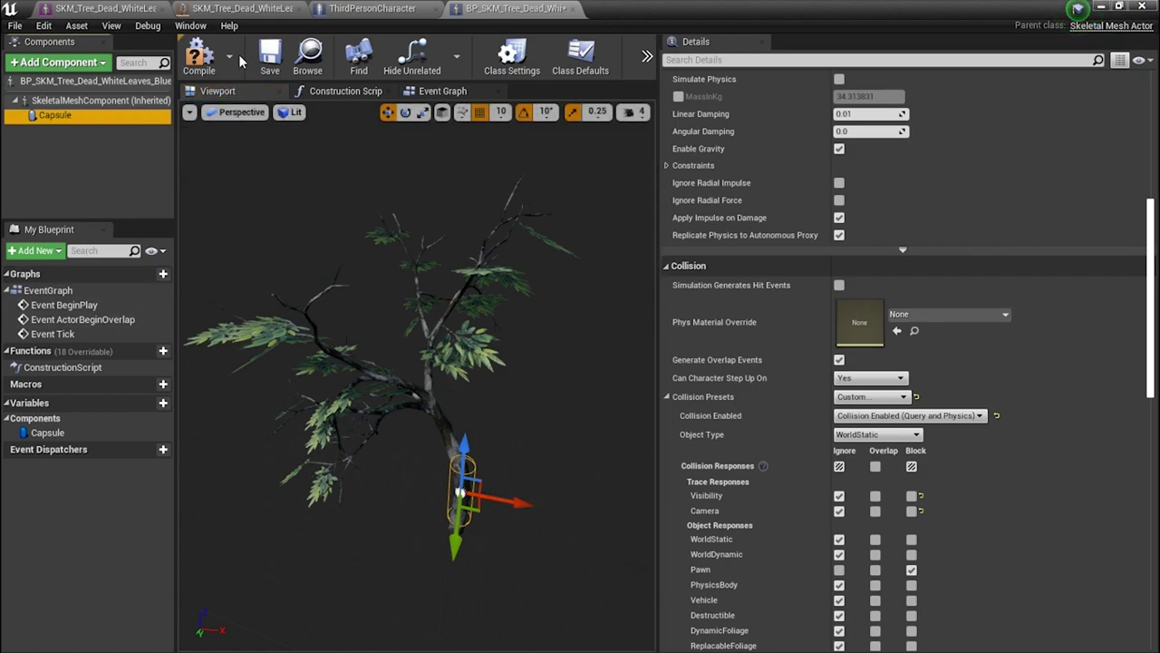
pyautogui.click(207, 58)
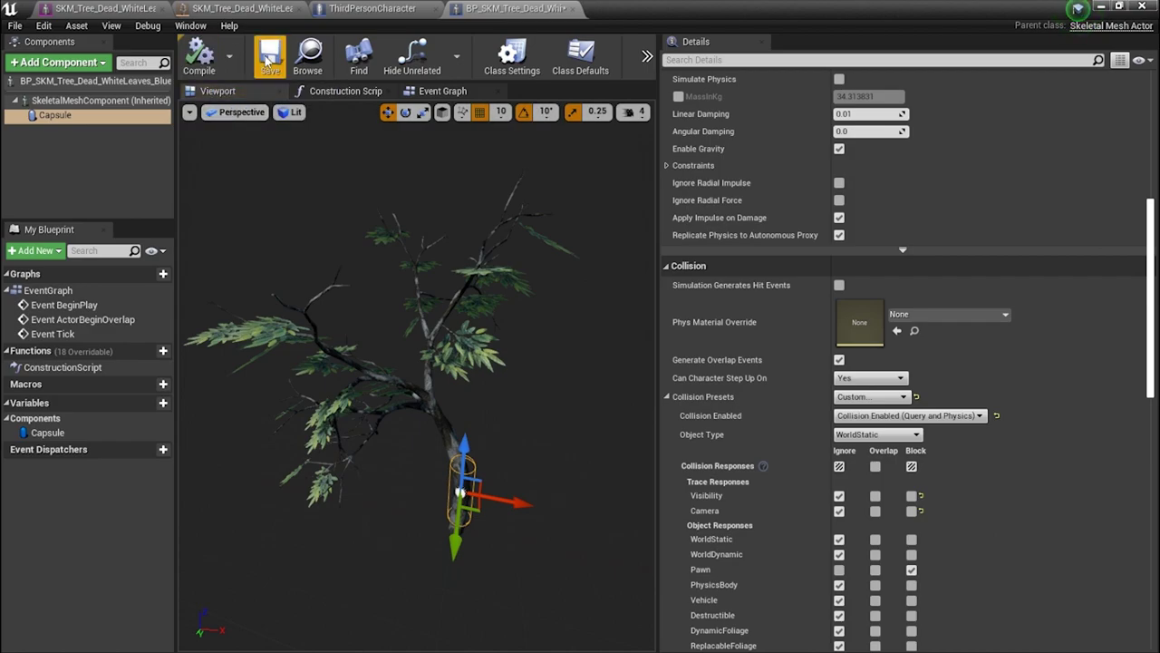
# Play-test the level without the foliage manager by running the character through the branches and against the trunk, then end the session
pyautogui.click(1103, 7)
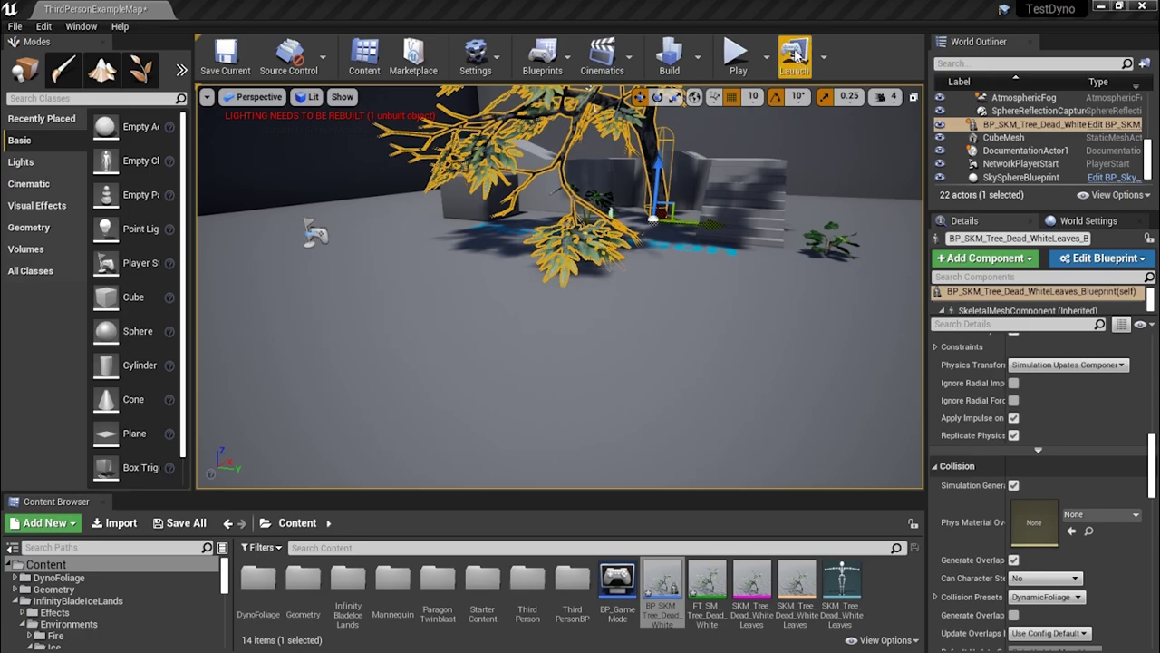
pyautogui.click(736, 56)
pyautogui.press('w')
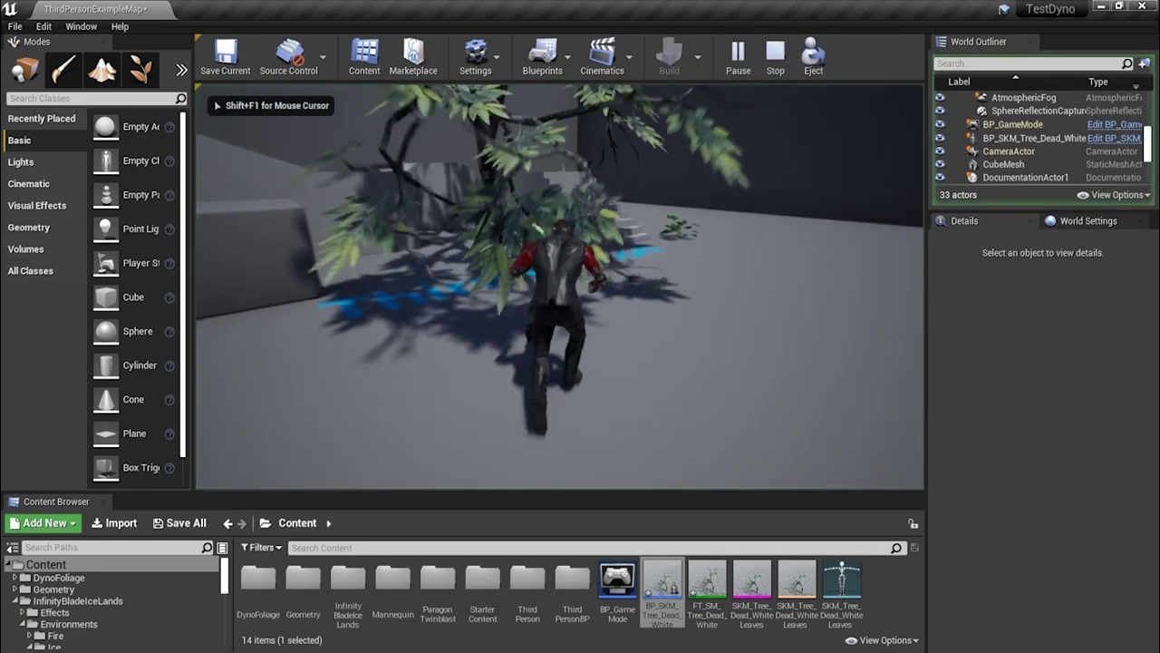
pyautogui.press('w')
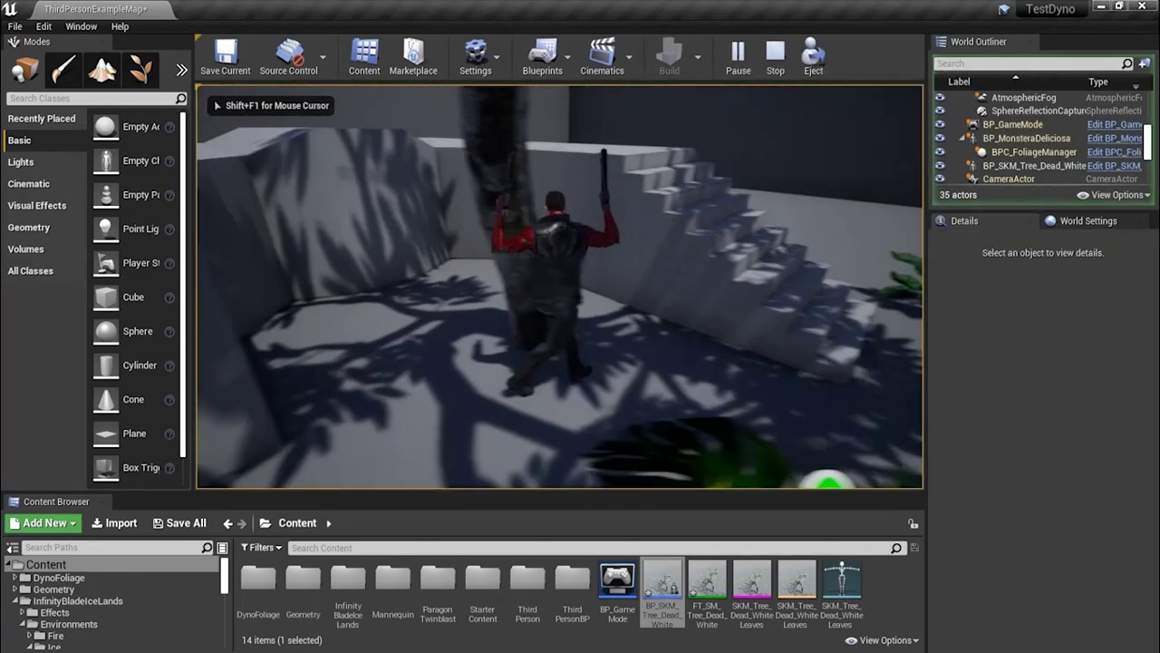
pyautogui.press('w')
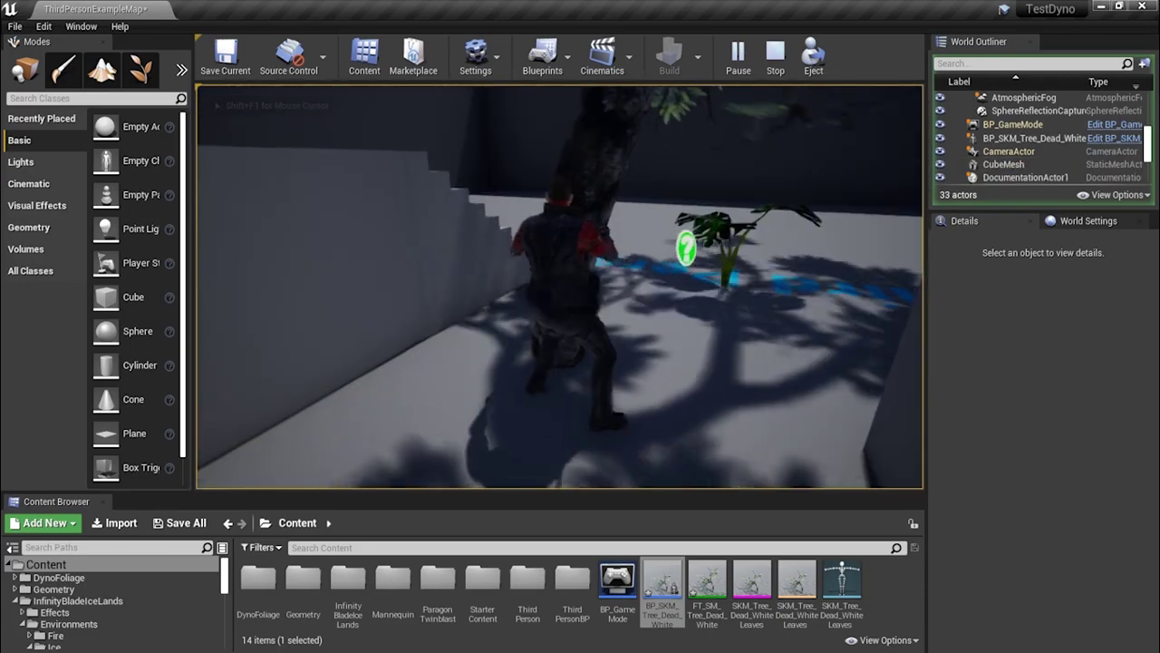
pyautogui.press('w')
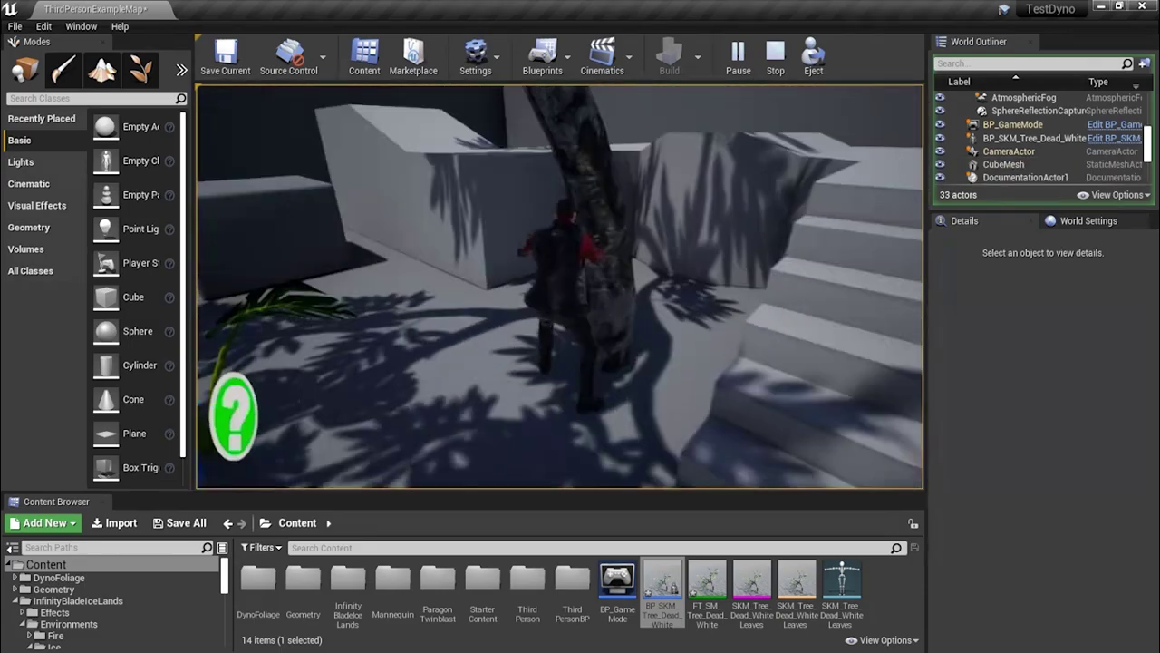
pyautogui.press('w')
pyautogui.press('w')
pyautogui.press('Escape')
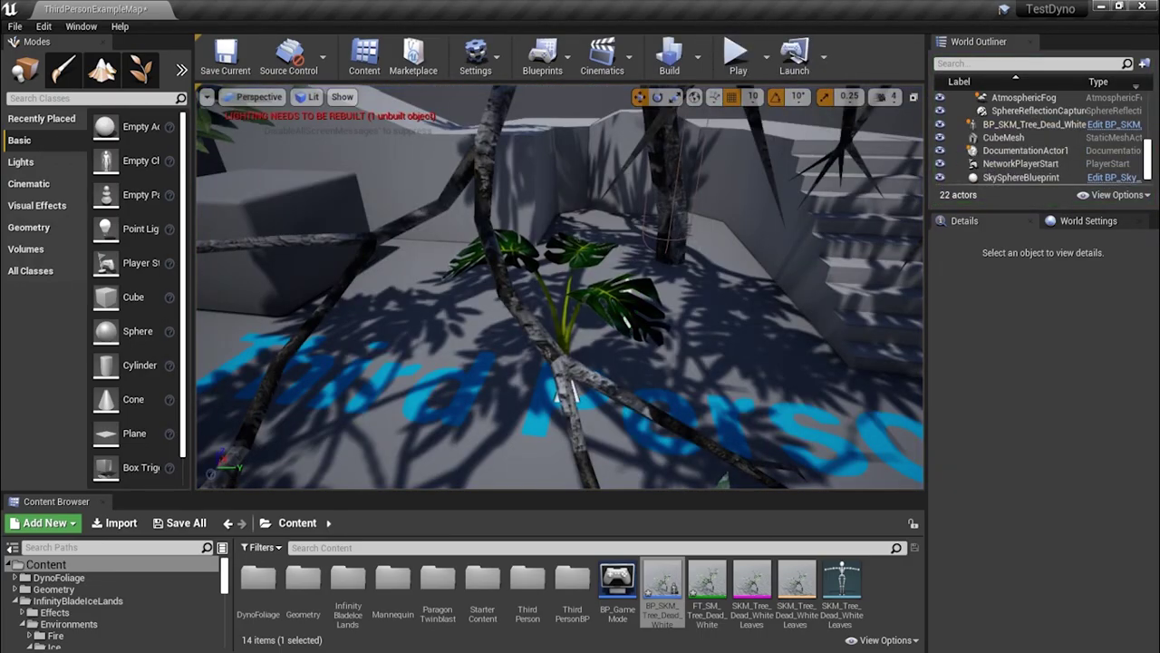
# Return to the tree blueprint, review the Capsule's custom collision responses with Pawn set to Block, and save the blueprint
pyautogui.hotkey('alt', 'Tab')
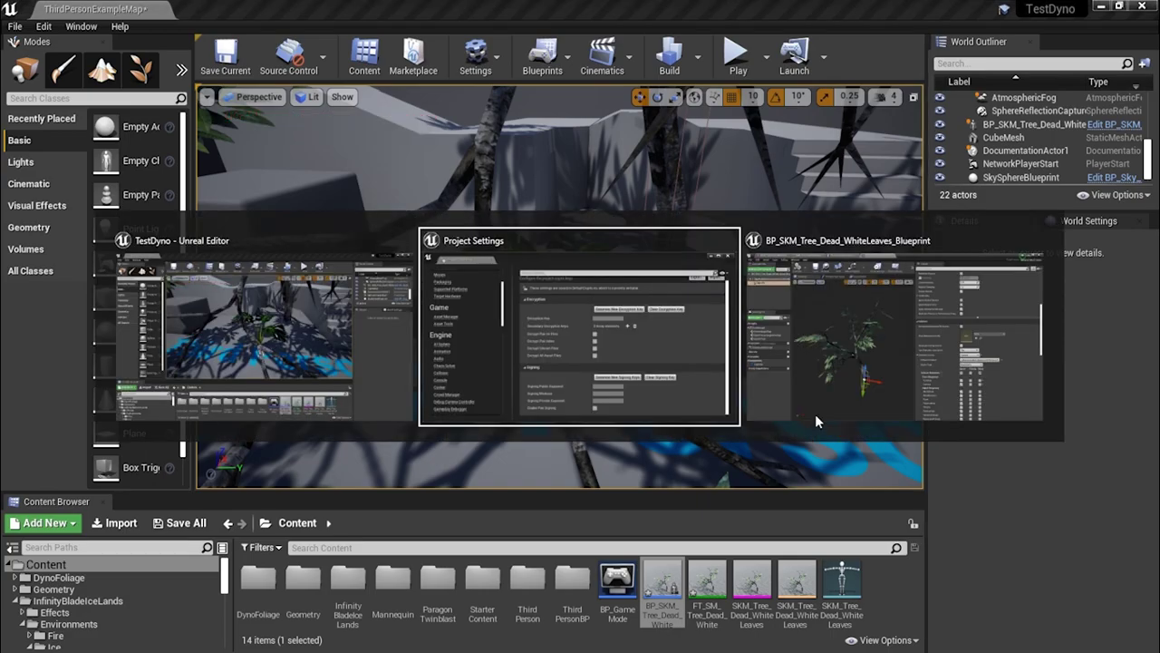
pyautogui.hotkey('alt', 'Tab')
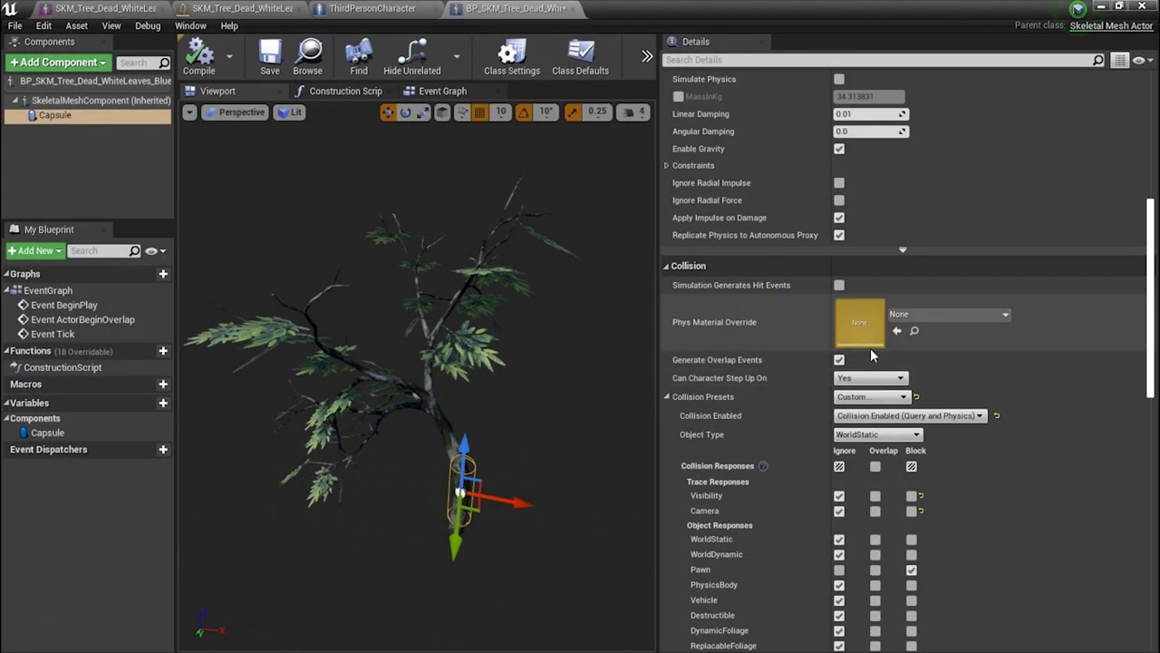
pyautogui.scroll(-2, 903, 391)
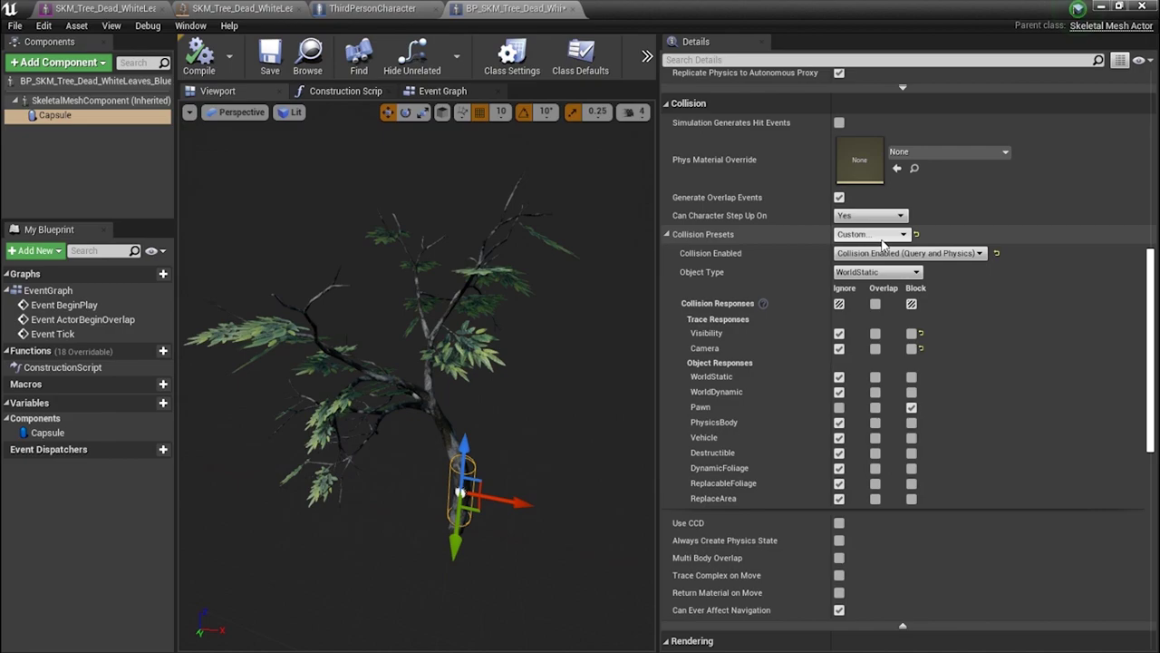
pyautogui.click(912, 408)
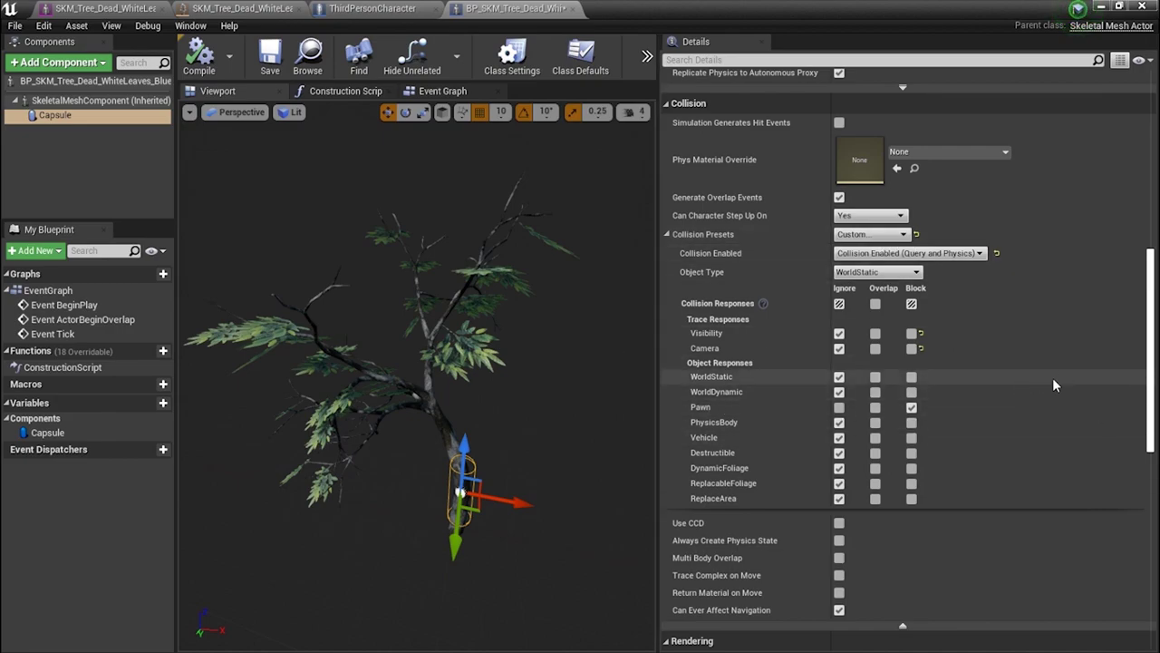
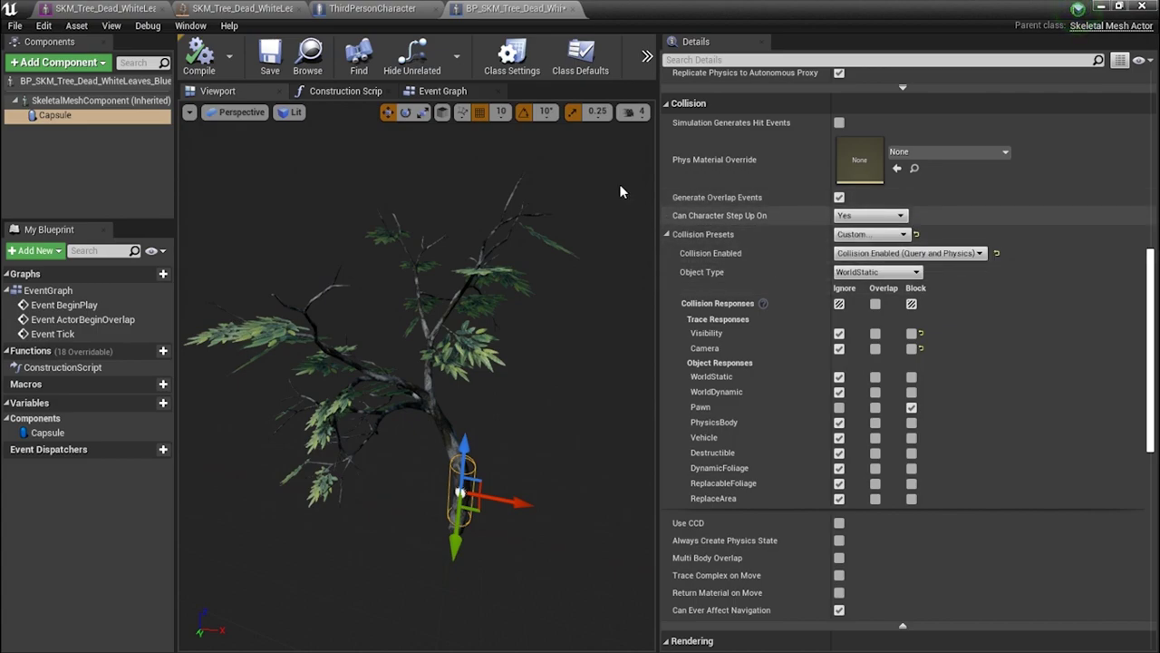
pyautogui.click(272, 62)
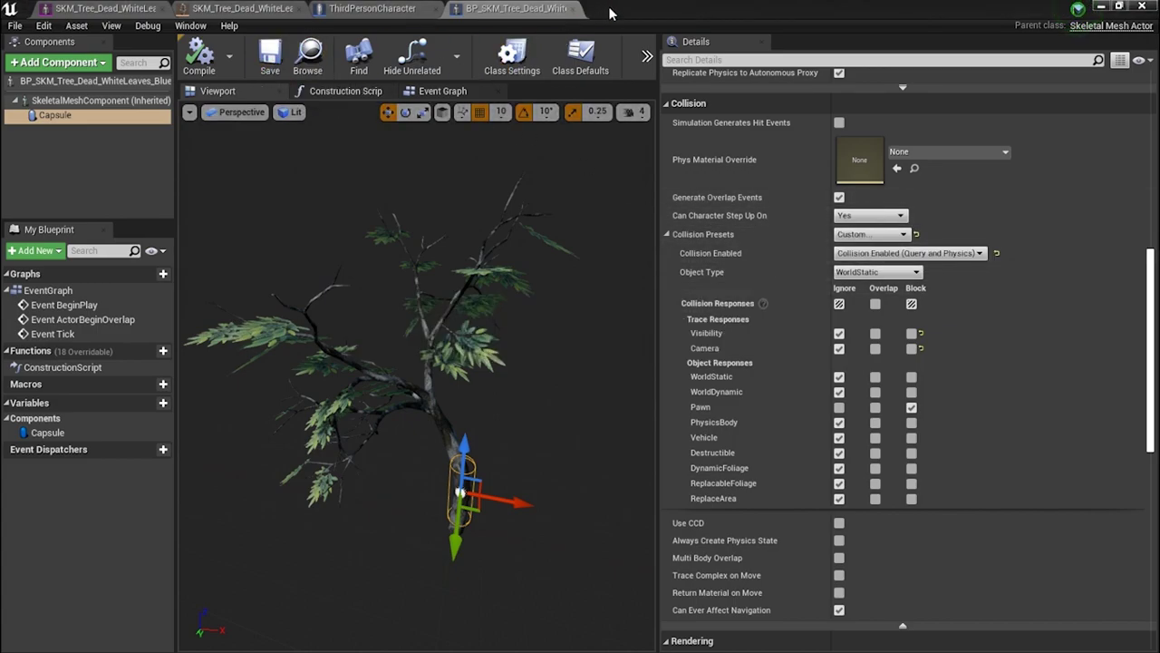
# Add BPC_FoliageManager from the DynoFoliage folder to the components of the tree blueprint
pyautogui.click(324, 11)
pyautogui.scroll(3, 745, 168)
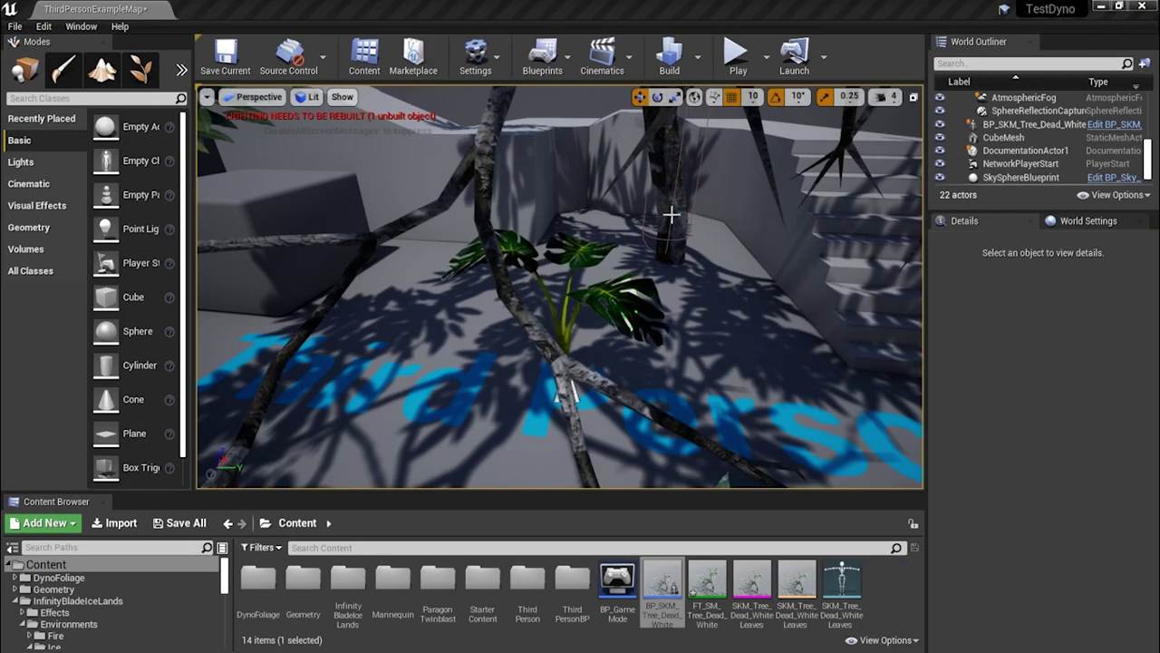
pyautogui.click(671, 214)
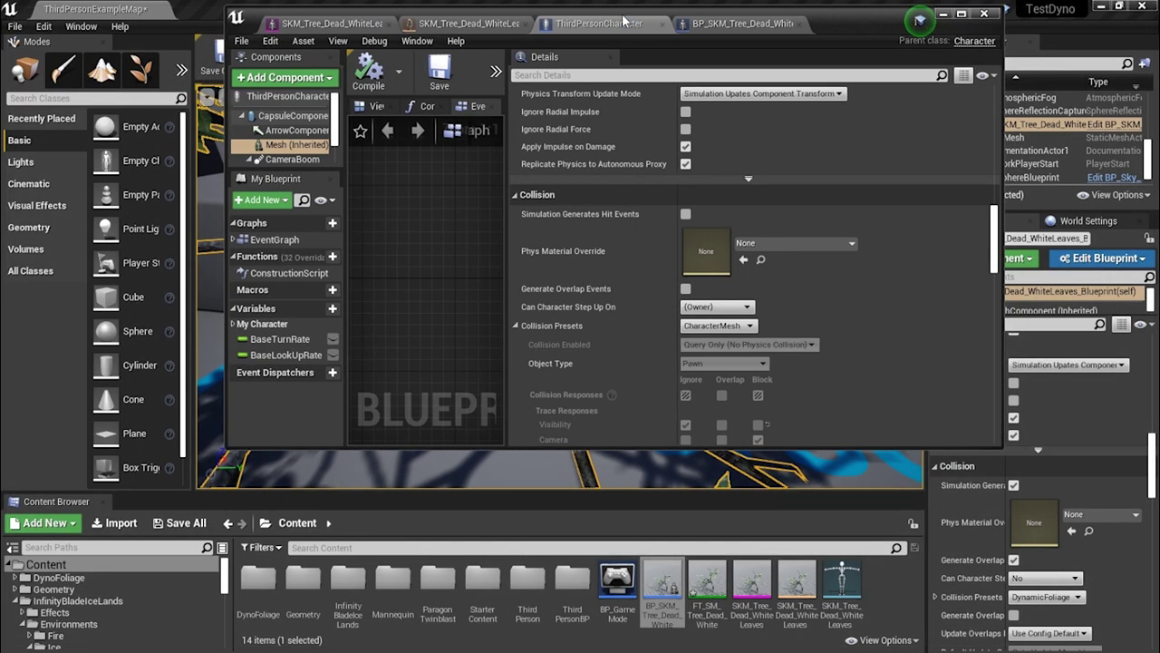
pyautogui.click(739, 24)
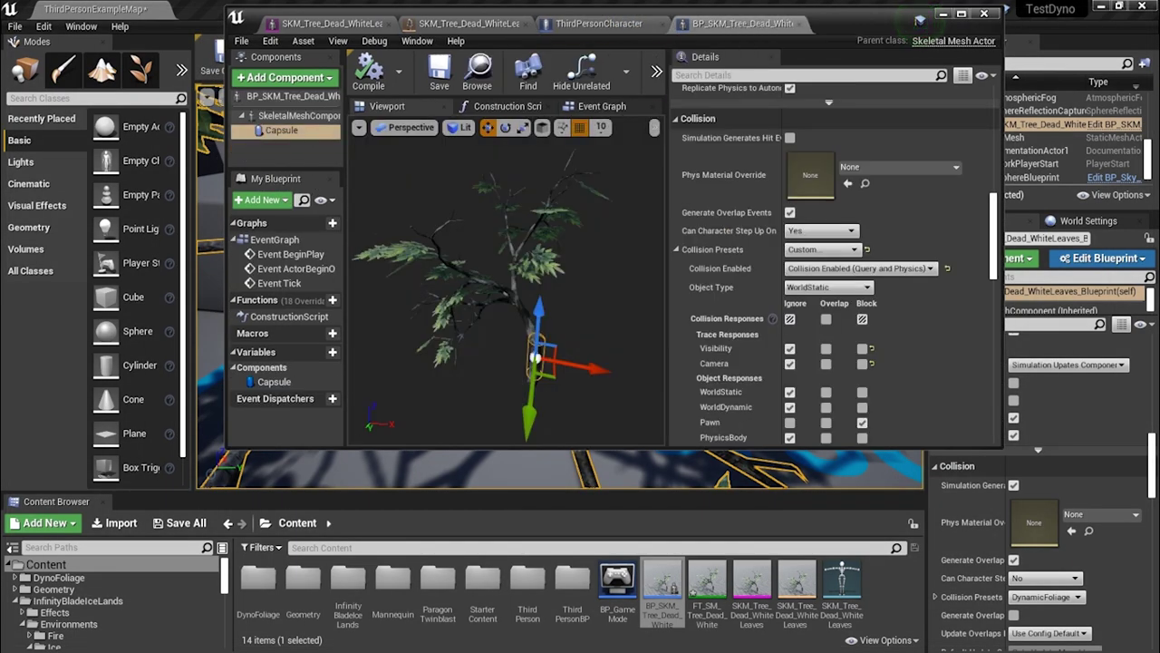
pyautogui.doubleClick(263, 584)
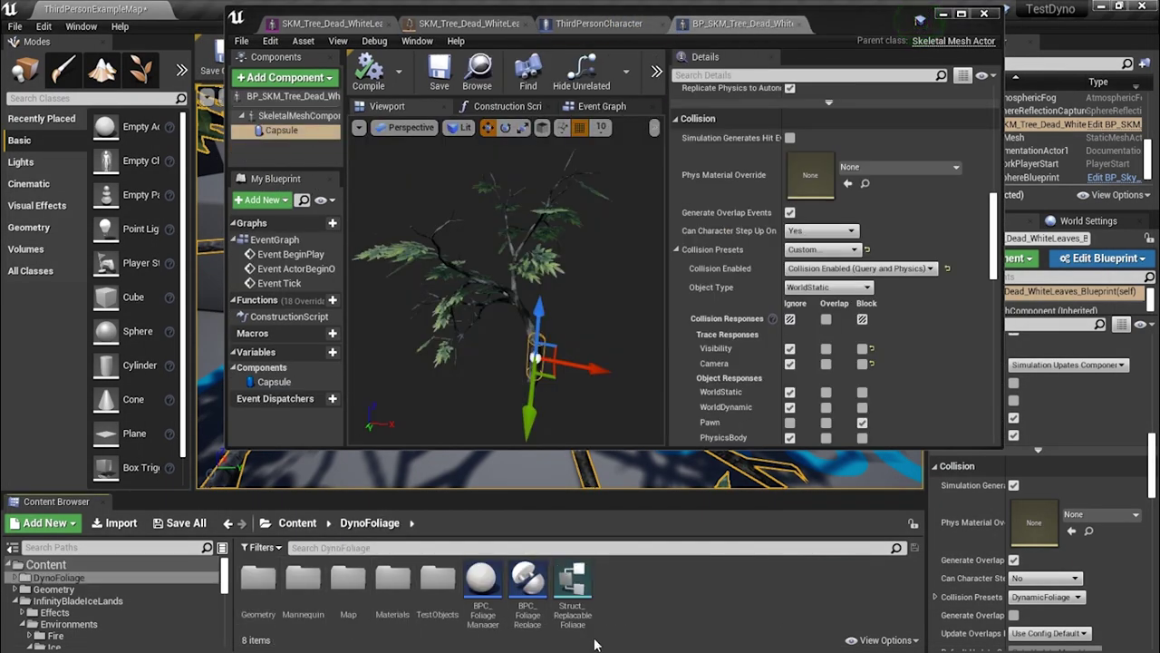
pyautogui.moveTo(483, 569); pyautogui.dragTo(490, 600)
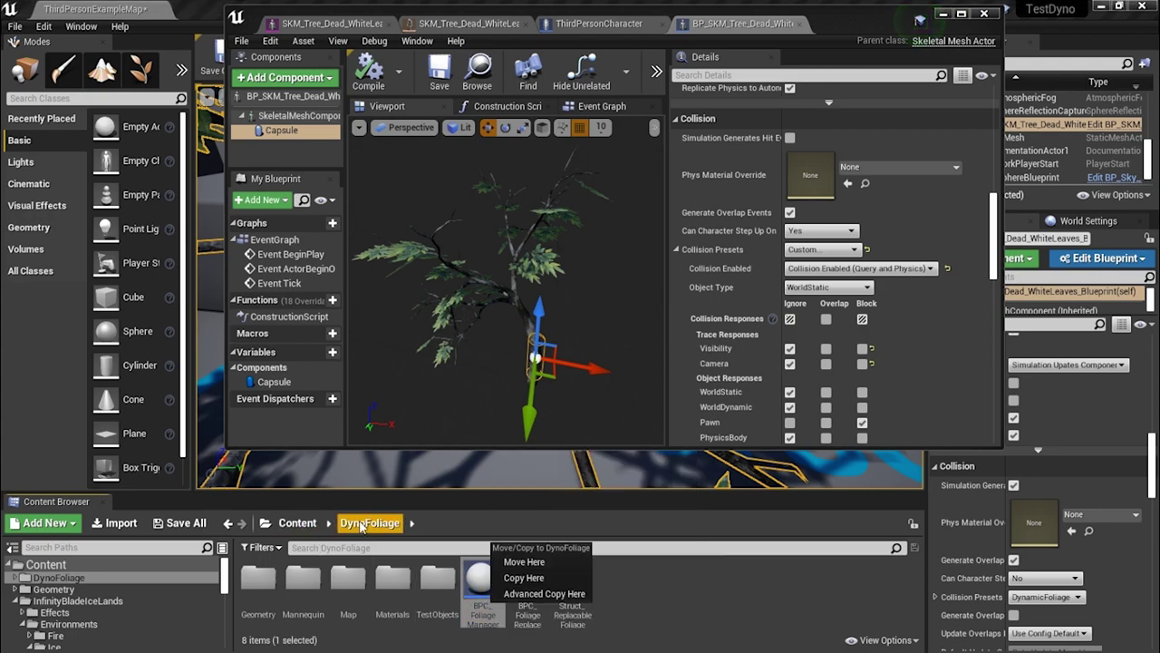
pyautogui.press('Escape')
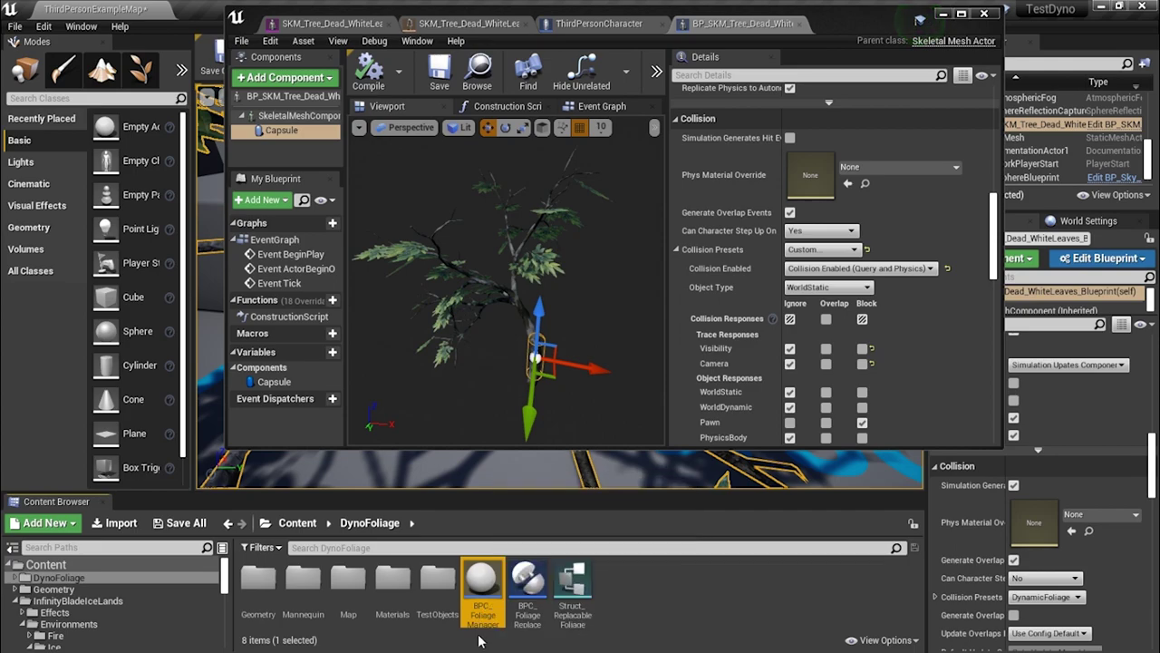
pyautogui.moveTo(478, 609); pyautogui.dragTo(292, 147)
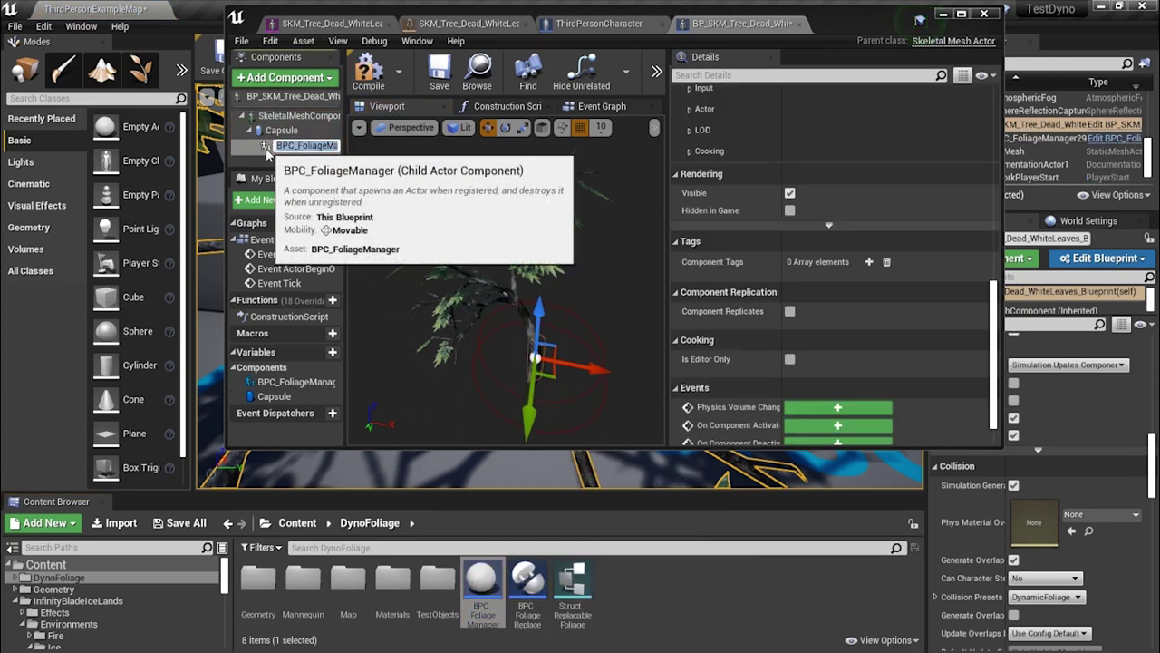
# Reattach BPC_FoliageManager from the Capsule directly to the skeletal mesh component and keep its name
pyautogui.moveTo(281, 146); pyautogui.dragTo(288, 129)
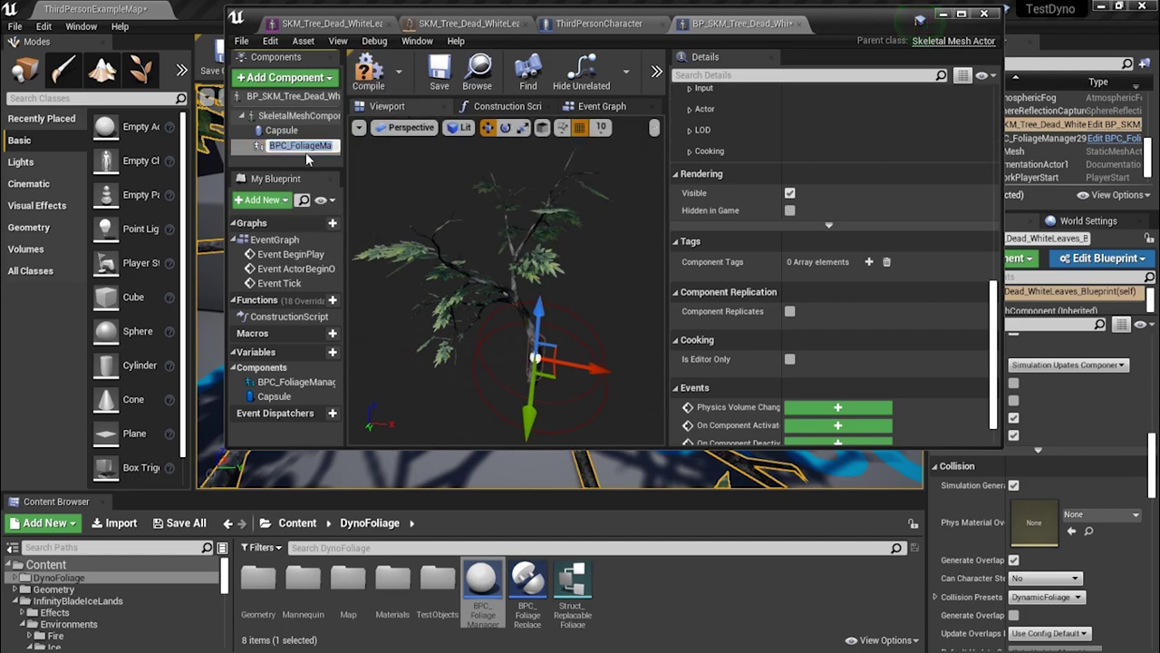
pyautogui.click(299, 145)
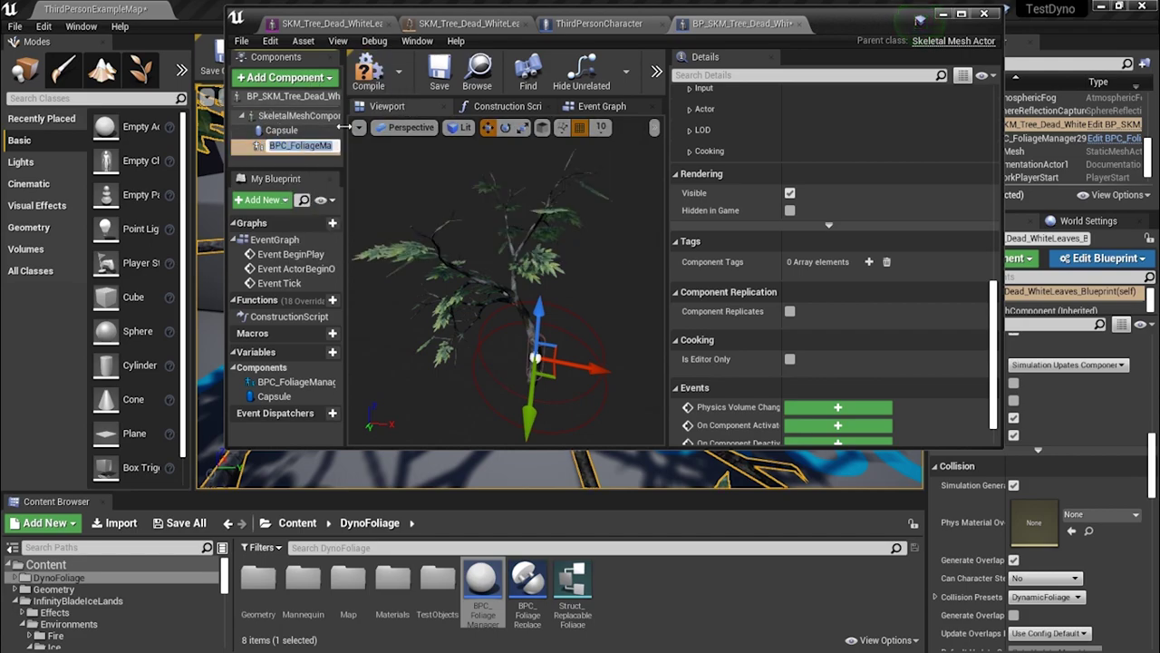
pyautogui.press('Return')
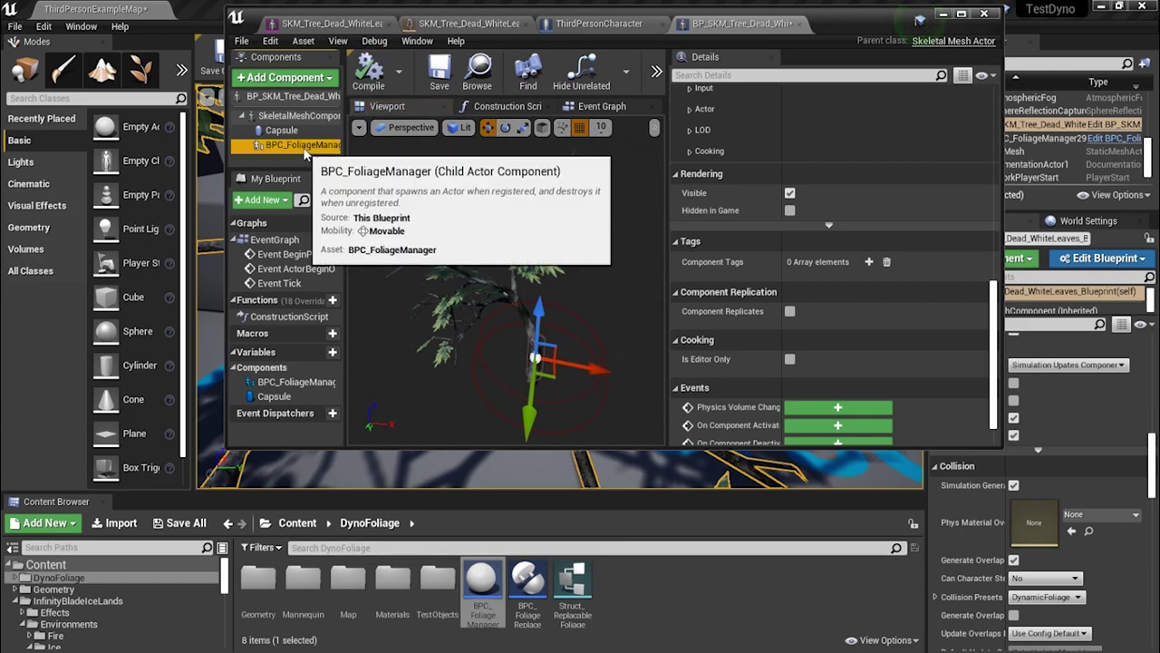
# Examine BPC_FoliageManager's child actor class, template defaults and transform, collapsing the child actor template
pyautogui.scroll(3, 732, 232)
pyautogui.scroll(10, 732, 232)
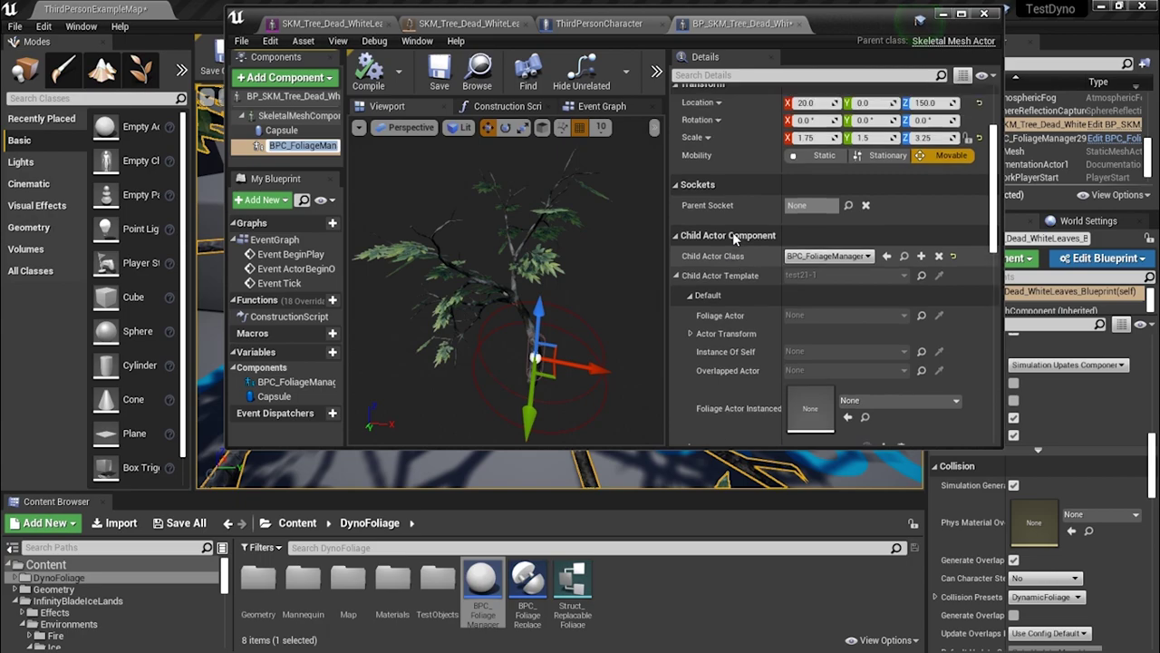
pyautogui.scroll(-5, 826, 261)
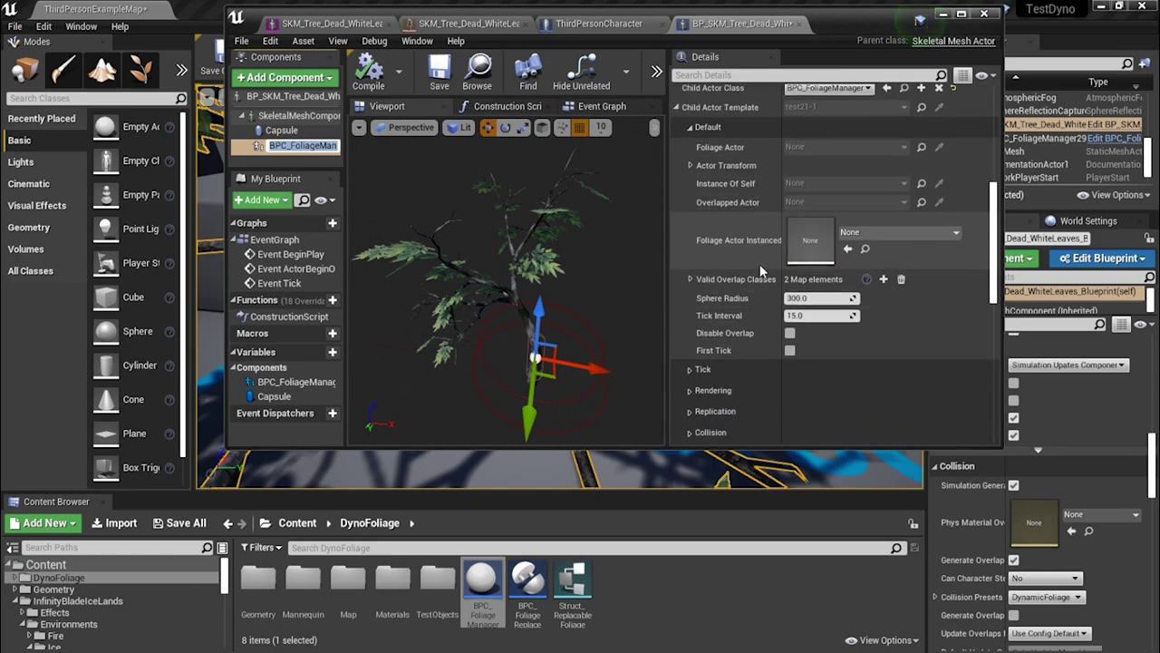
pyautogui.scroll(1, 723, 344)
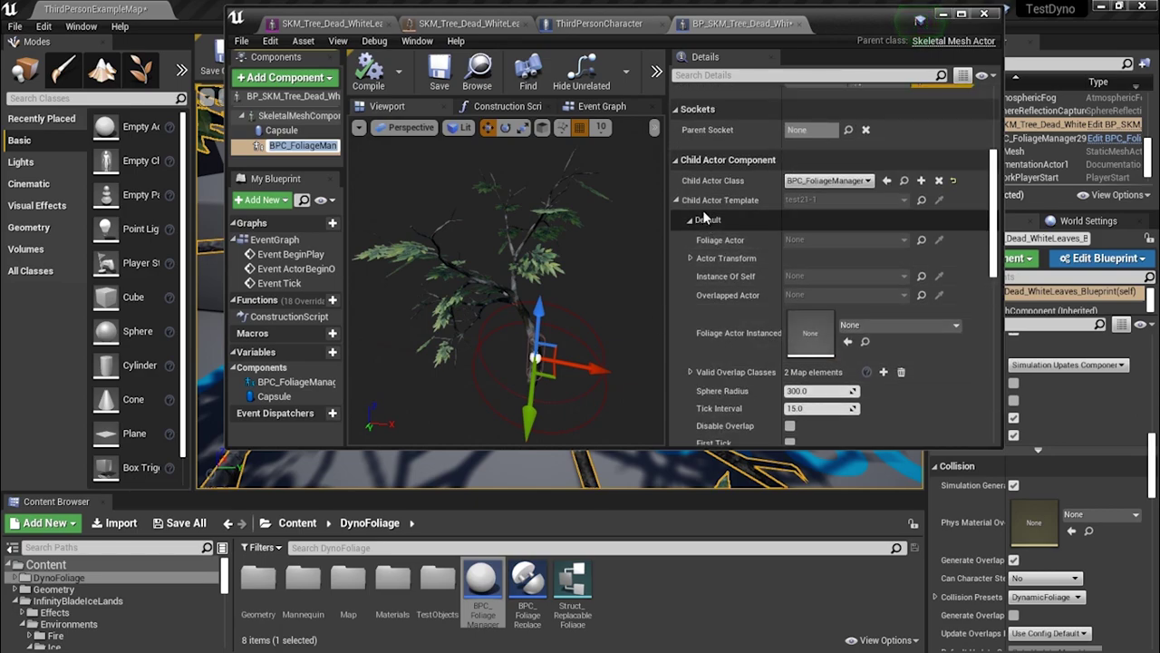
pyautogui.click(699, 224)
pyautogui.click(678, 202)
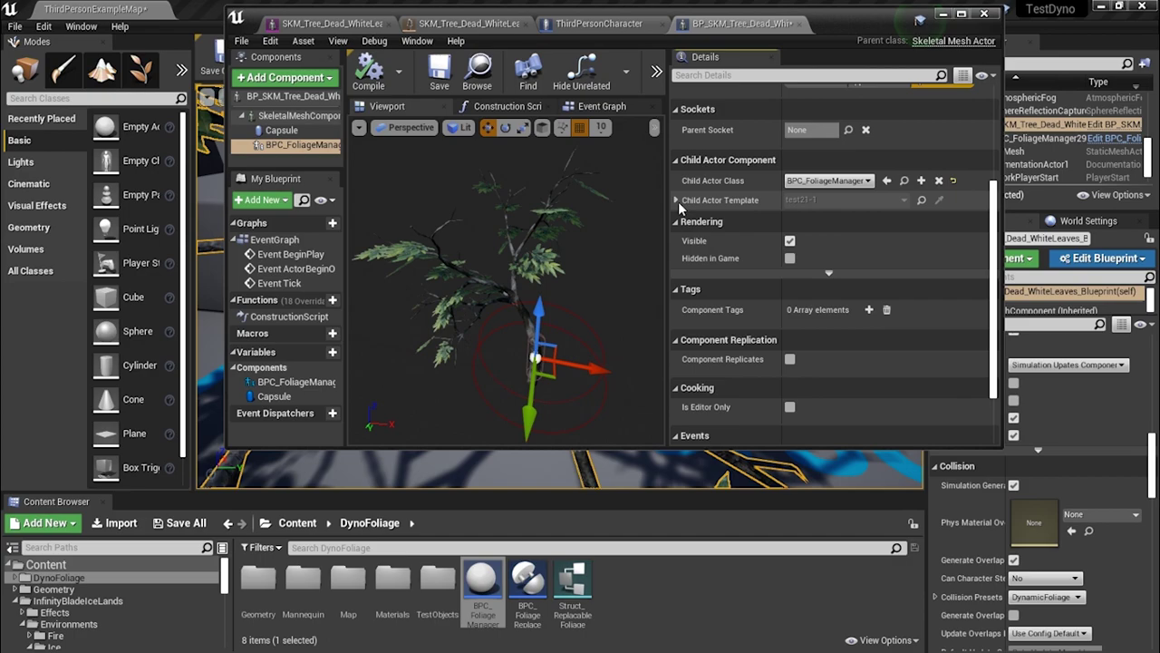
pyautogui.scroll(2, 716, 215)
pyautogui.scroll(4, 716, 215)
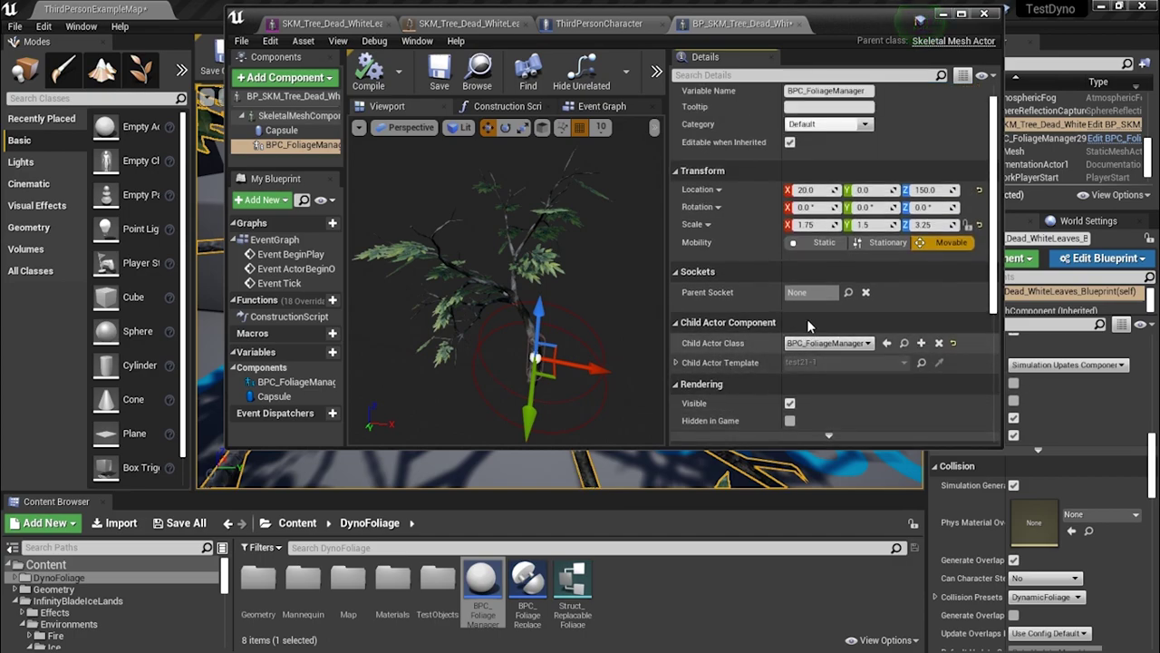
# Set the Sphere Radius to 800 in the Default settings of the BPC_FoliageManager component's Child Actor Template
pyautogui.click(675, 362)
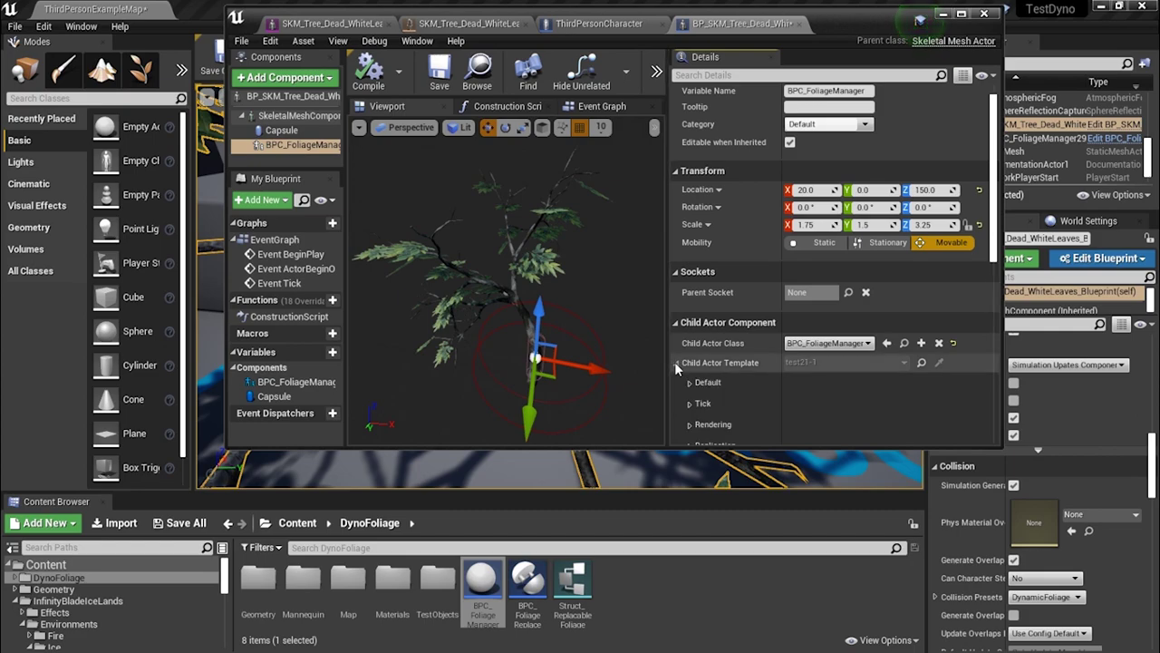
pyautogui.scroll(-1, 674, 363)
pyautogui.scroll(-2, 694, 353)
pyautogui.click(685, 320)
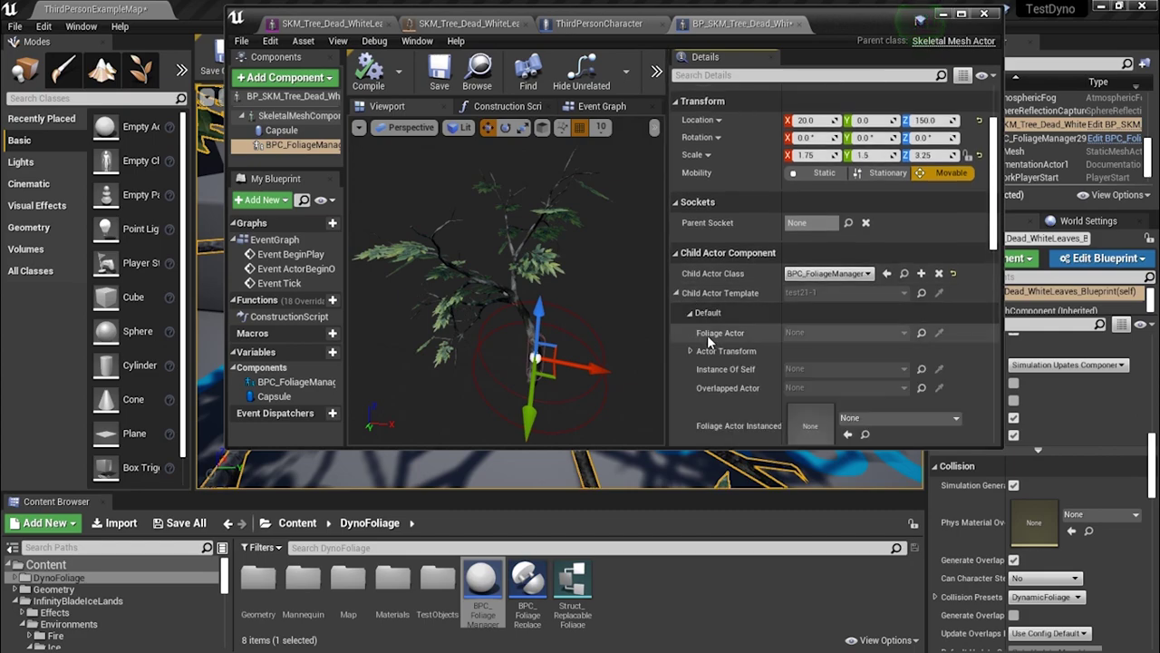
pyautogui.scroll(-3, 702, 335)
pyautogui.scroll(-3, 709, 335)
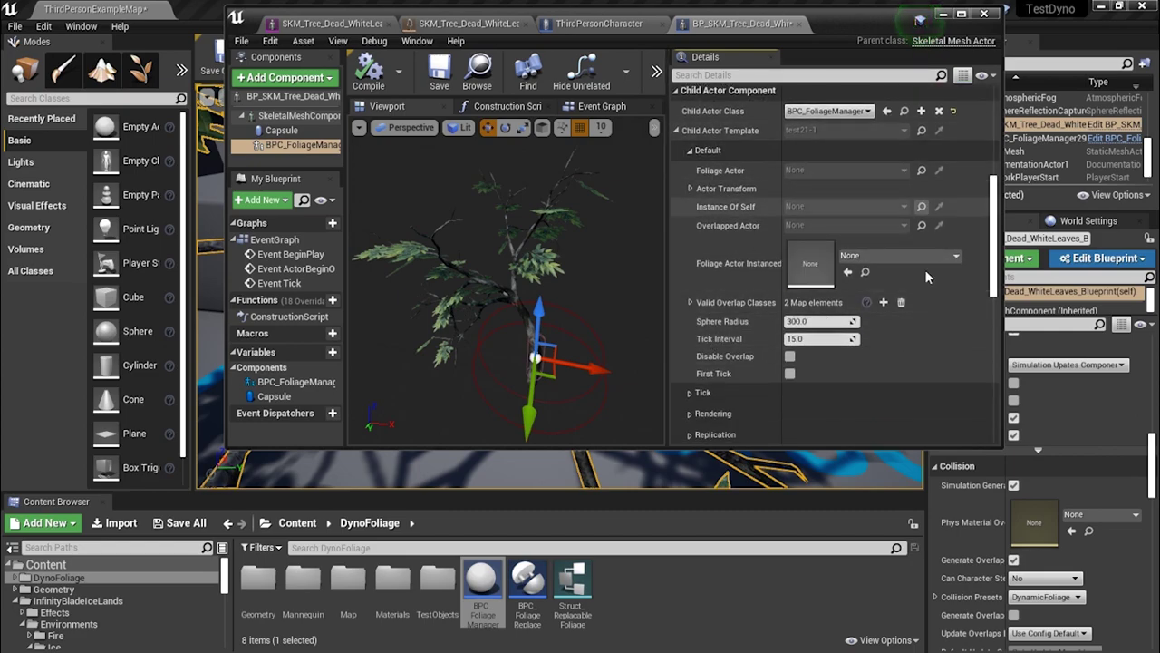
pyautogui.click(811, 321)
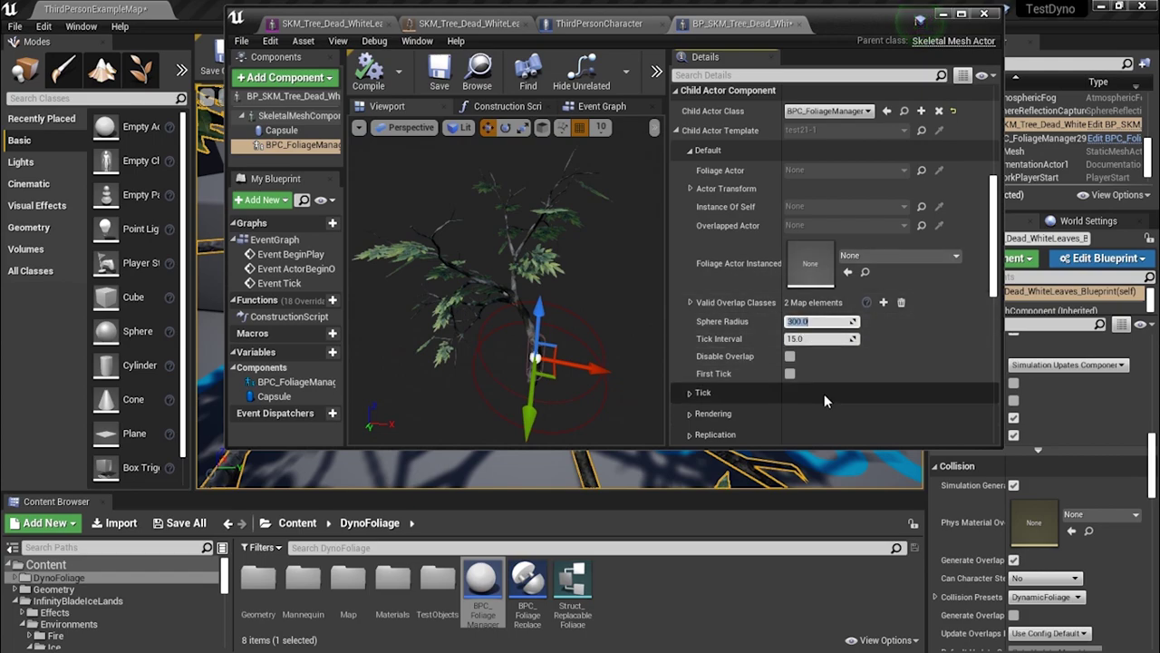
pyautogui.write('800')
pyautogui.press('Return')
# Reposition the foliage manager component horizontally around the tree, compile the blueprint and return to the level
pyautogui.moveTo(588, 345)
pyautogui.mouseDown()
pyautogui.moveTo(585, 380)
pyautogui.moveTo(580, 327)
pyautogui.moveTo(553, 336)
pyautogui.moveTo(566, 349)
pyautogui.moveTo(548, 362)
pyautogui.moveTo(567, 344)
pyautogui.mouseUp()
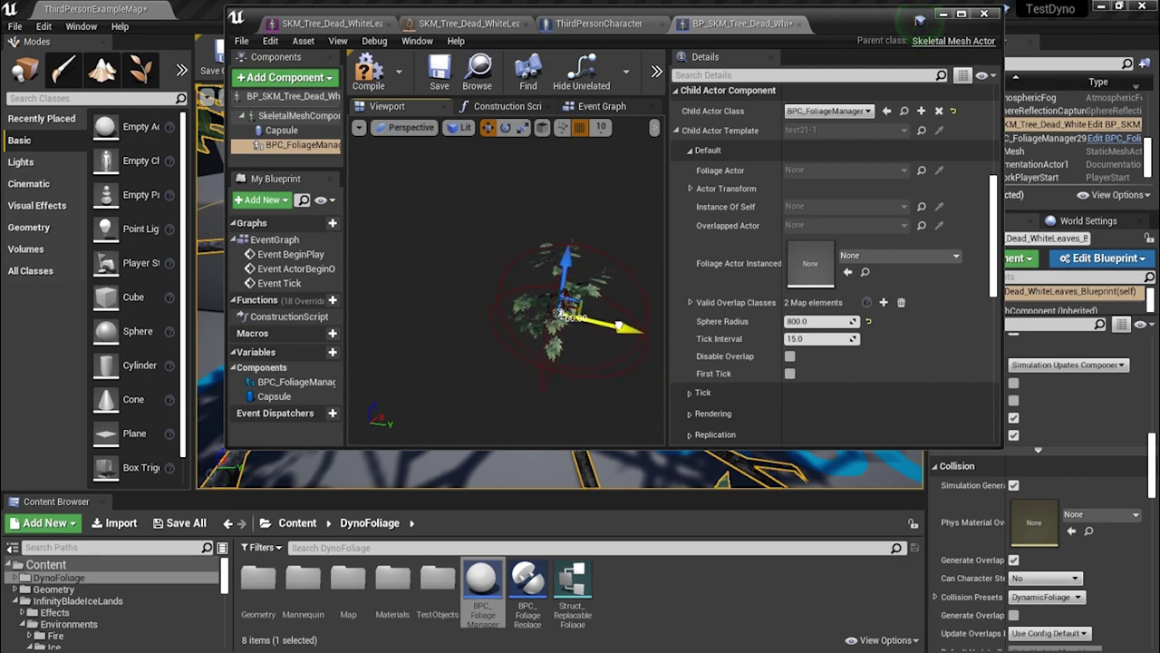
pyautogui.moveTo(616, 326); pyautogui.dragTo(594, 341)
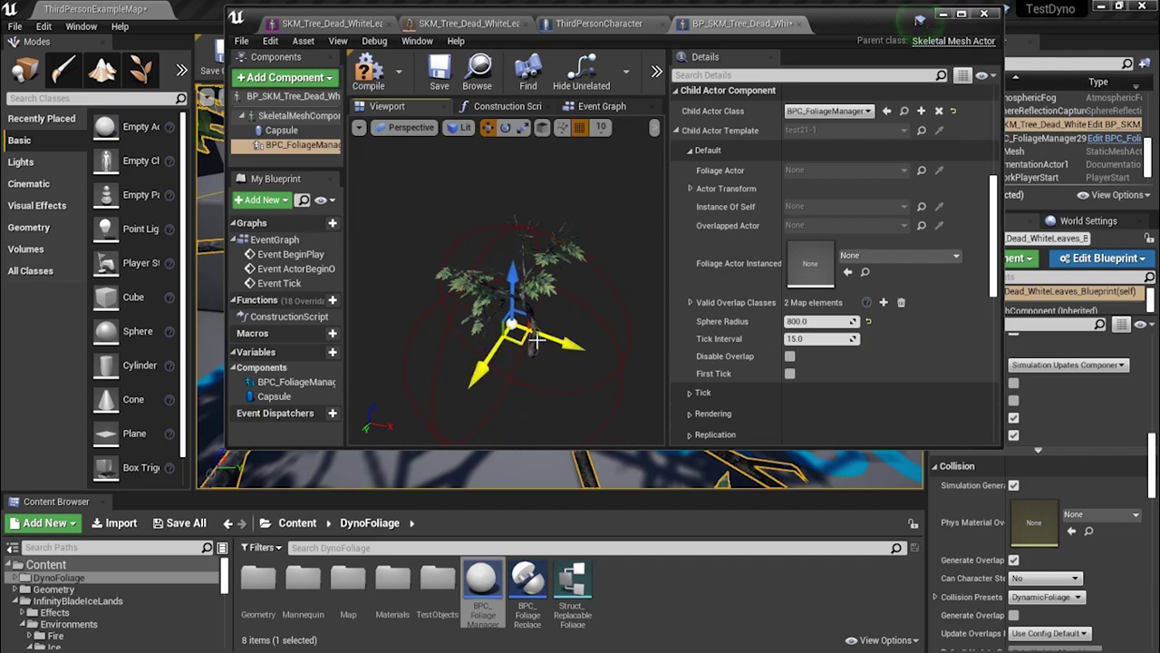
pyautogui.click(381, 73)
pyautogui.moveTo(888, 25); pyautogui.dragTo(1159, 182)
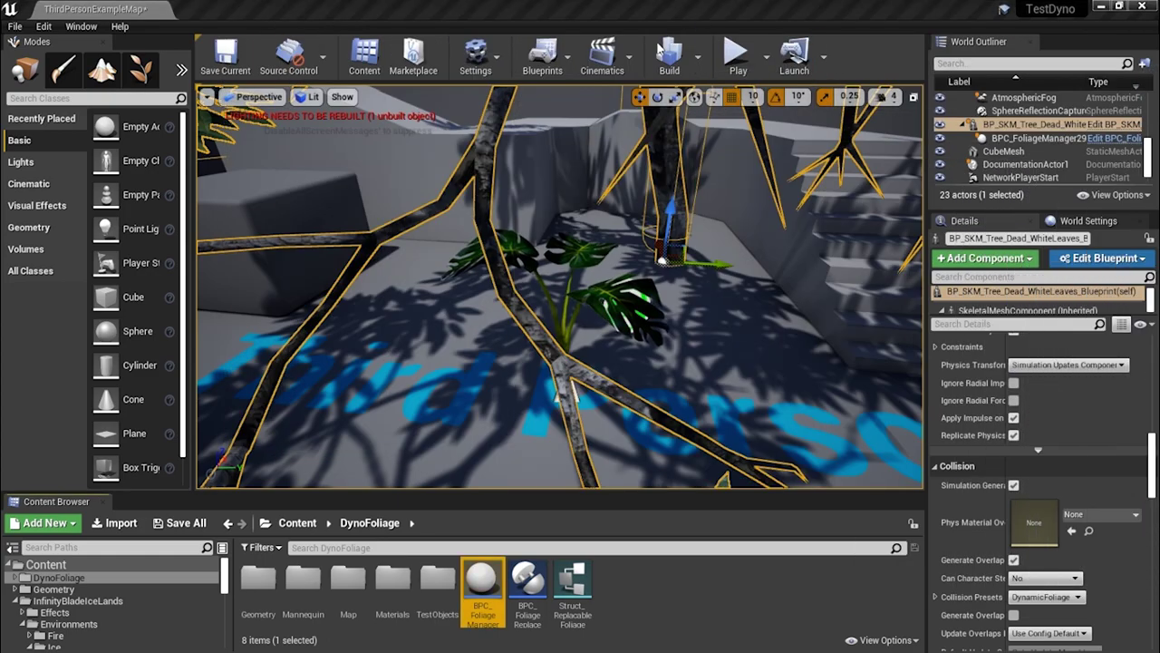
# Play the level and run the character against and away from the tree, then stop the session and dismiss the message log
pyautogui.click(736, 56)
pyautogui.click(695, 184)
pyautogui.press('w')
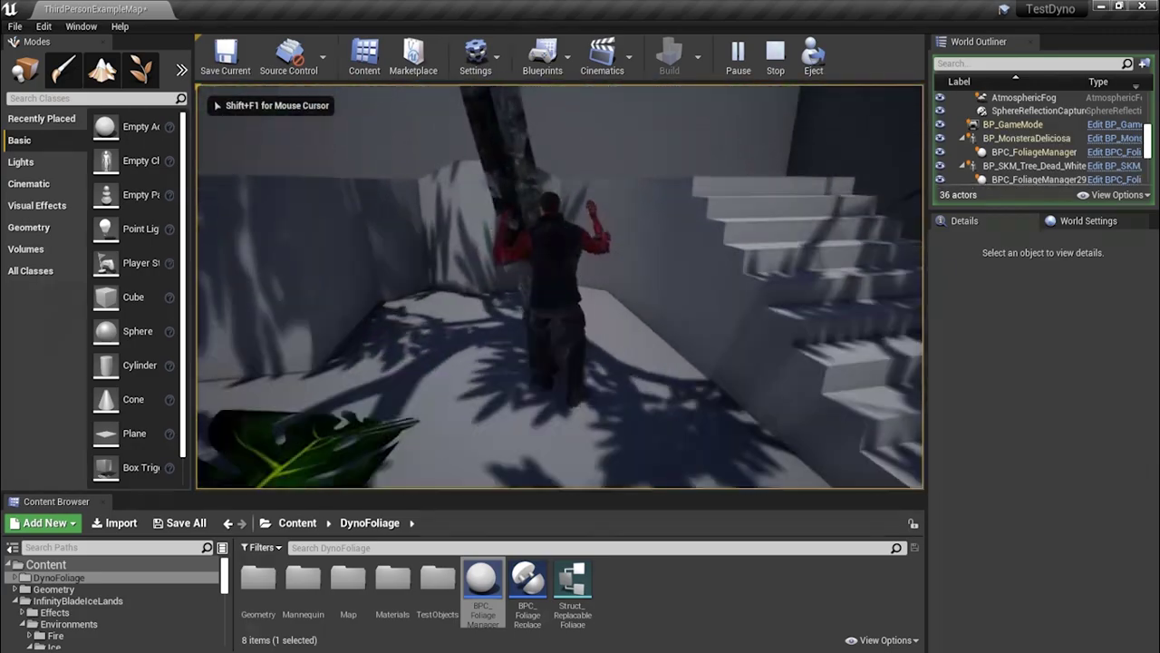
pyautogui.press('s')
pyautogui.press('w')
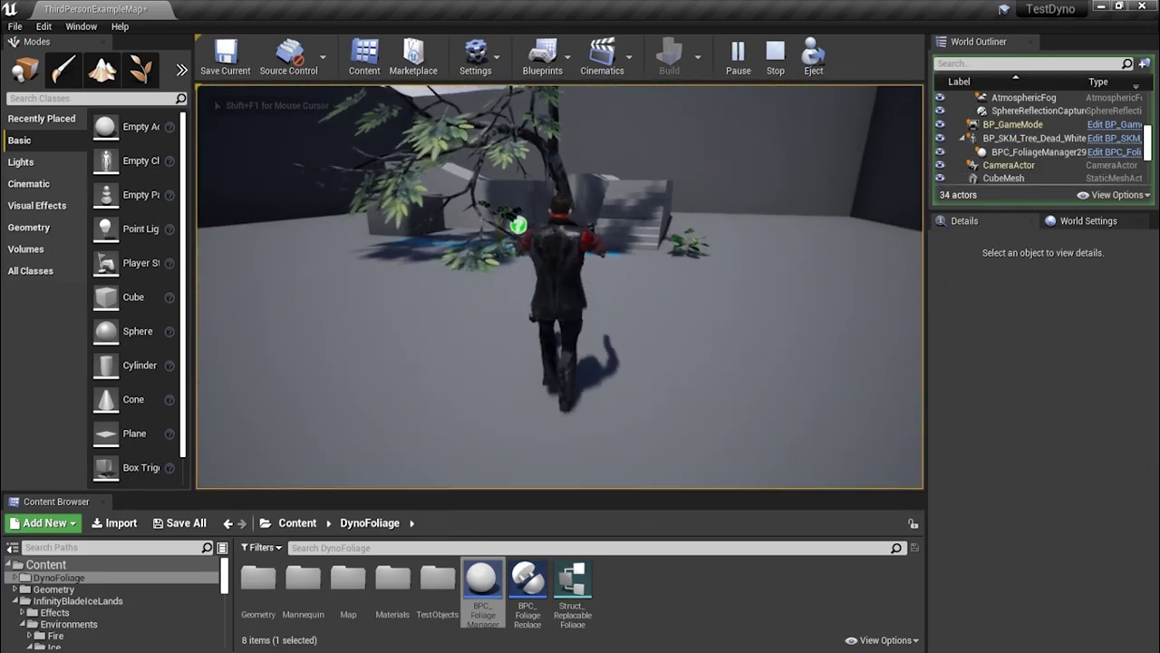
pyautogui.hotkey('shift', 'F1')
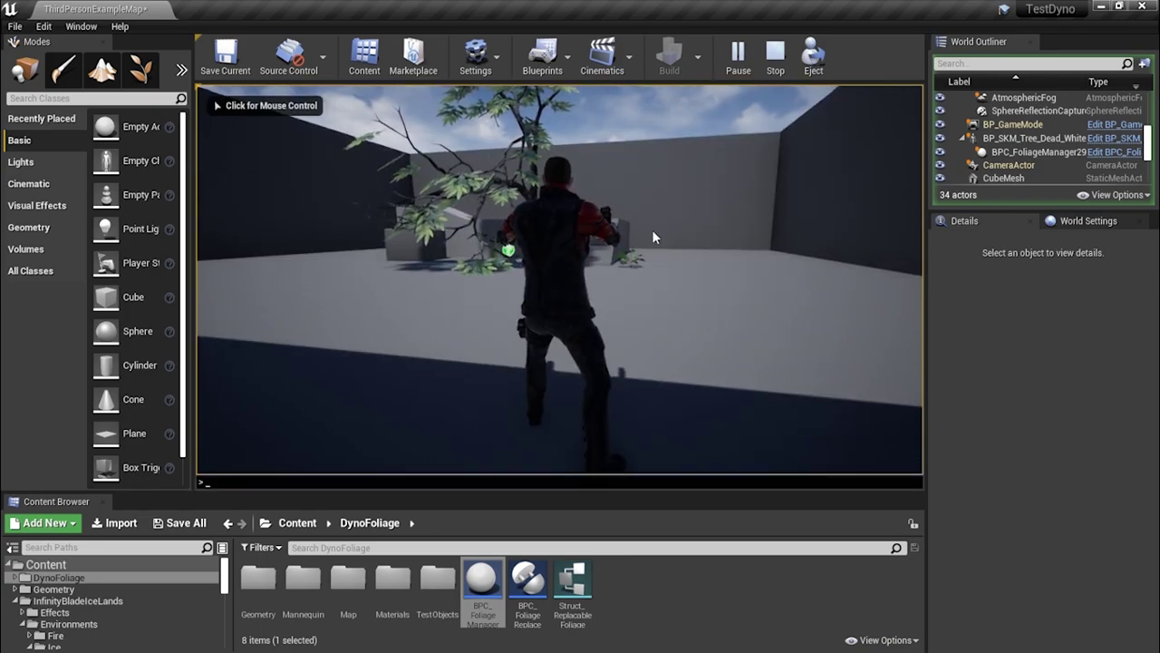
pyautogui.click(651, 229)
pyautogui.press('Escape')
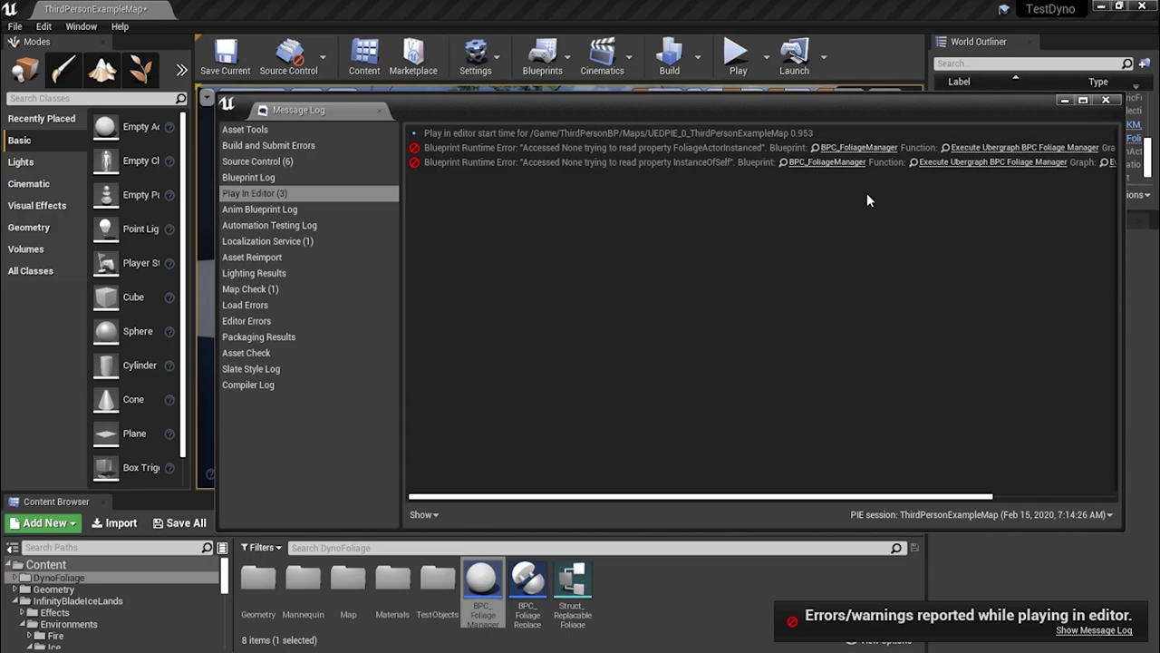
pyautogui.click(1064, 102)
# Delete the dead white-leaves tree blueprint actor from the level
pyautogui.click(524, 190)
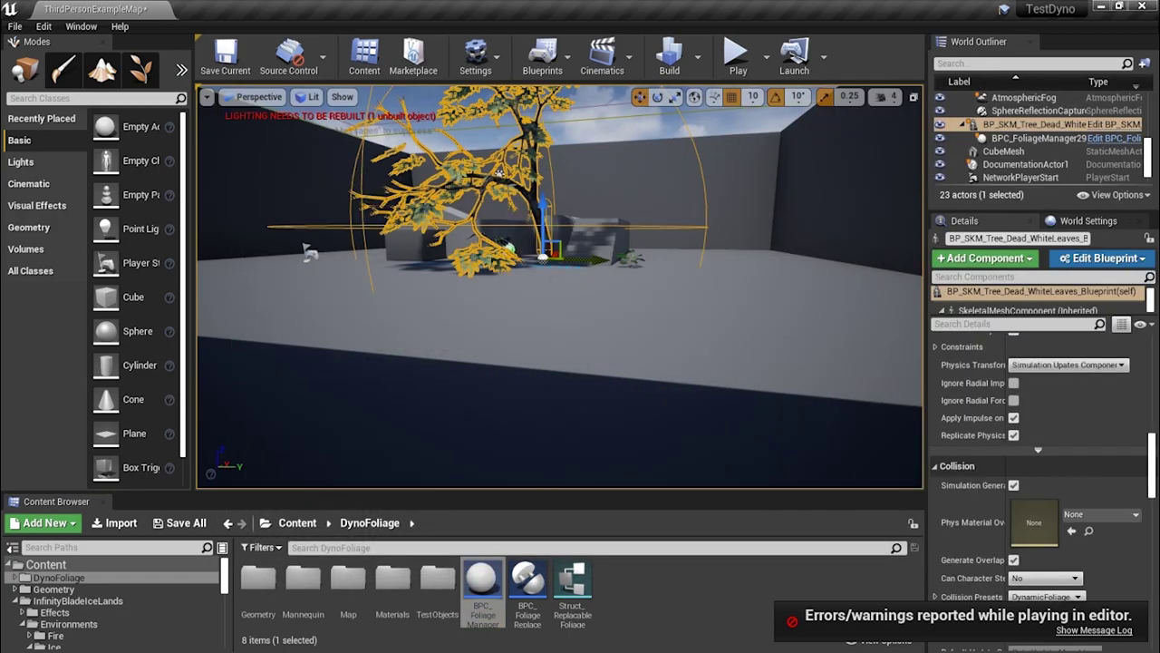
pyautogui.press('f')
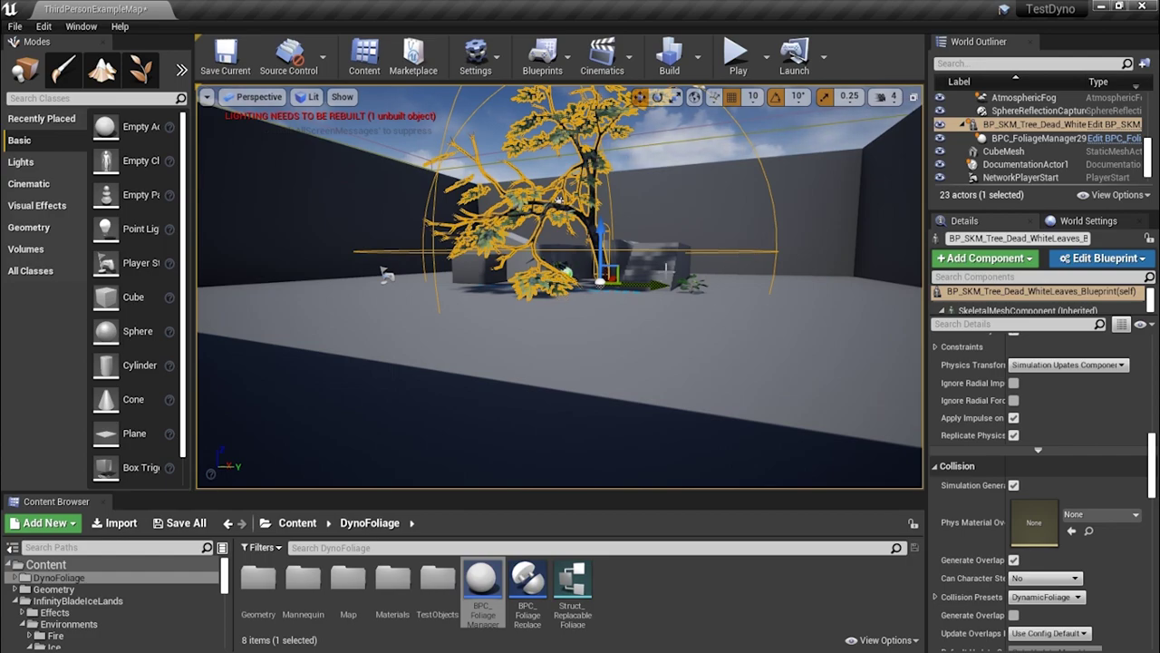
pyautogui.press('Delete')
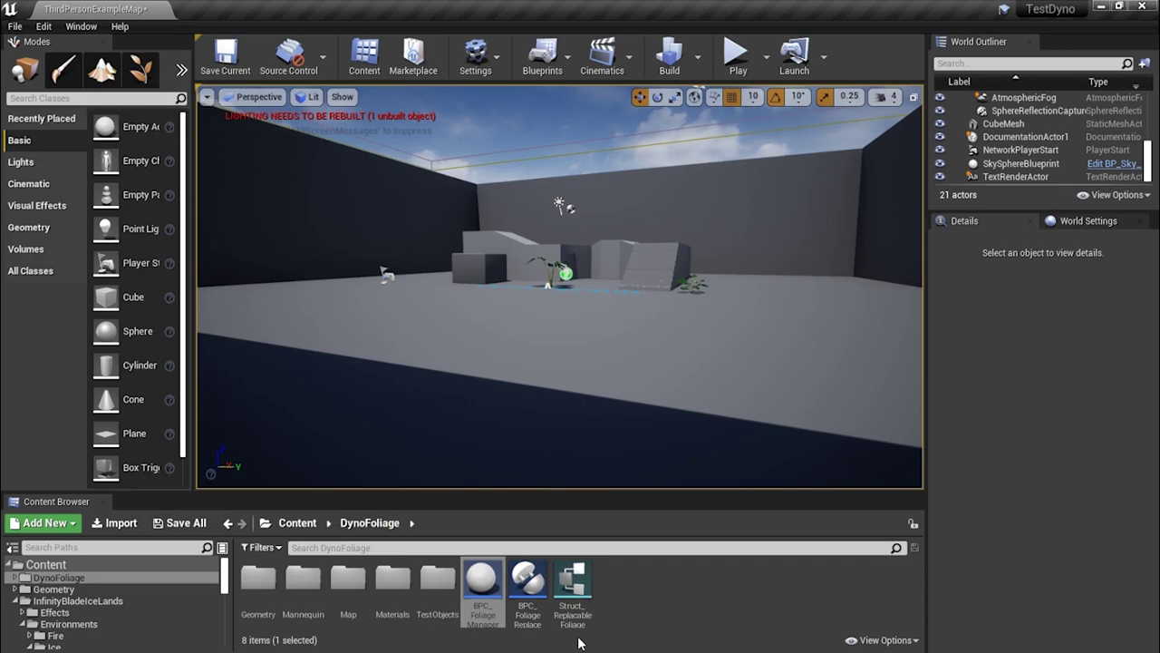
# Open the FT_SM_Tree_Dead_WhiteLeaves foliage type asset from the Content folder
pyautogui.click(652, 589)
pyautogui.click(298, 523)
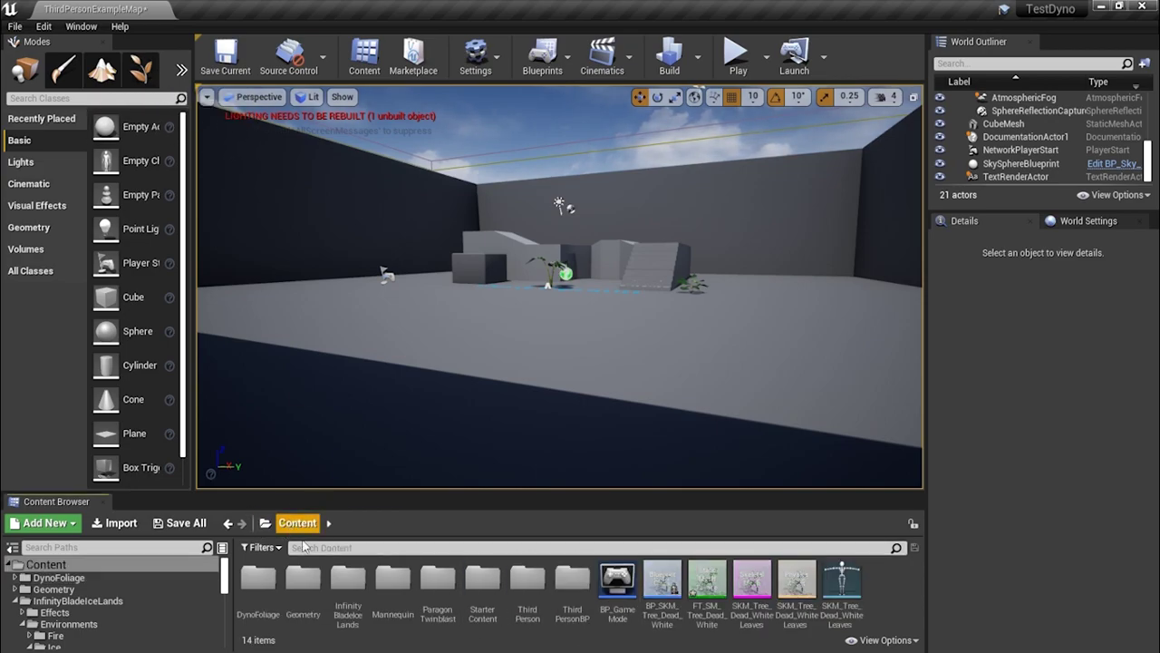
pyautogui.click(704, 593)
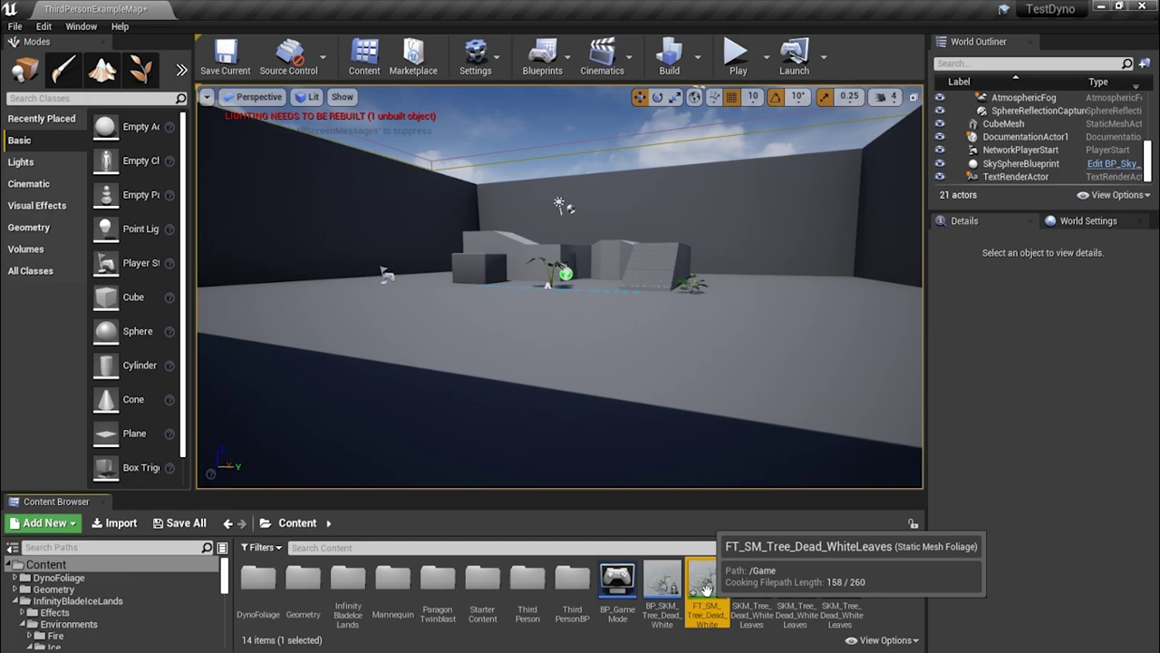
pyautogui.moveTo(704, 603); pyautogui.dragTo(706, 396)
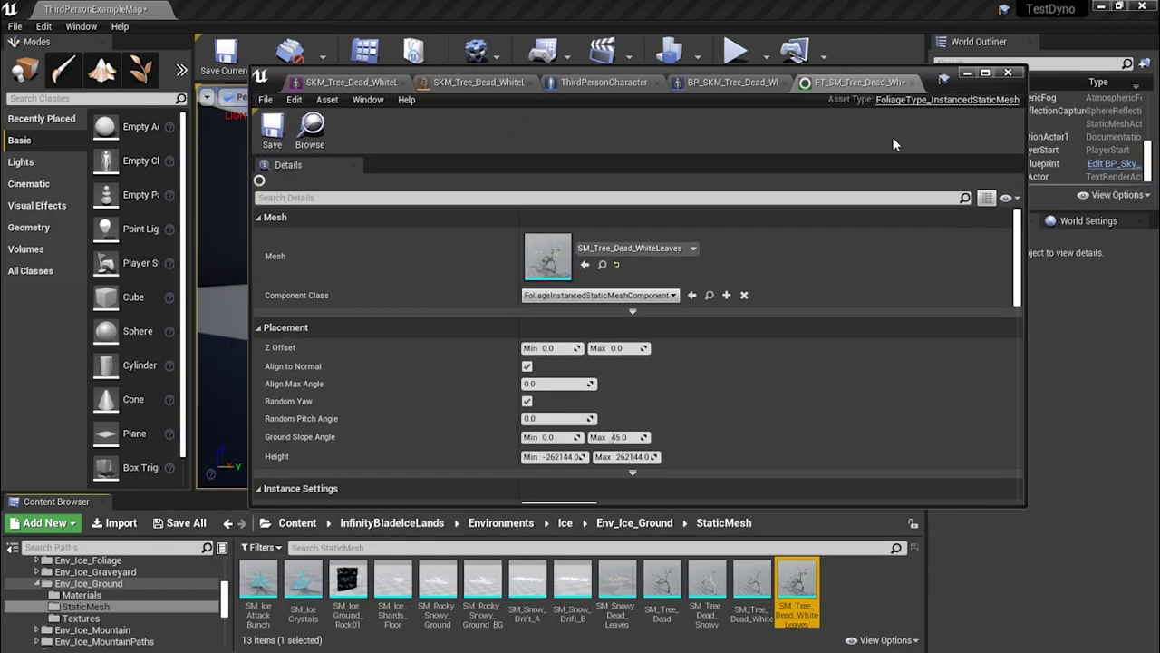
# Locate the foliage type's component class and its SM_Tree_Dead_WhiteLeaves mesh among the project assets, and put the asset editor away
pyautogui.click(709, 295)
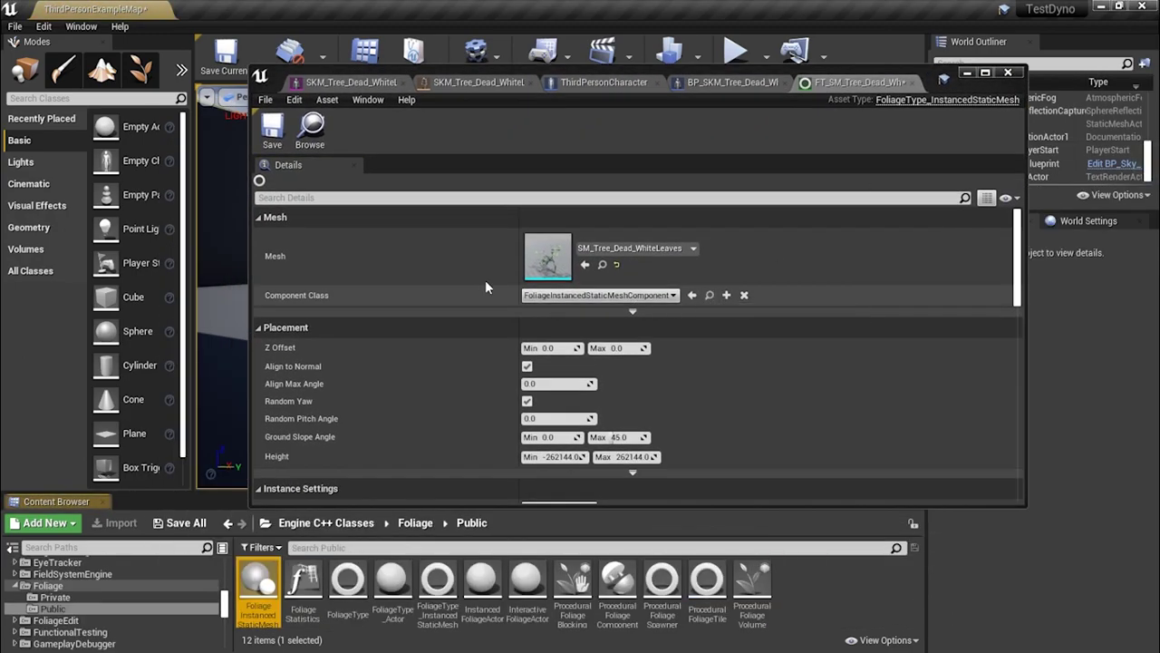
pyautogui.click(602, 264)
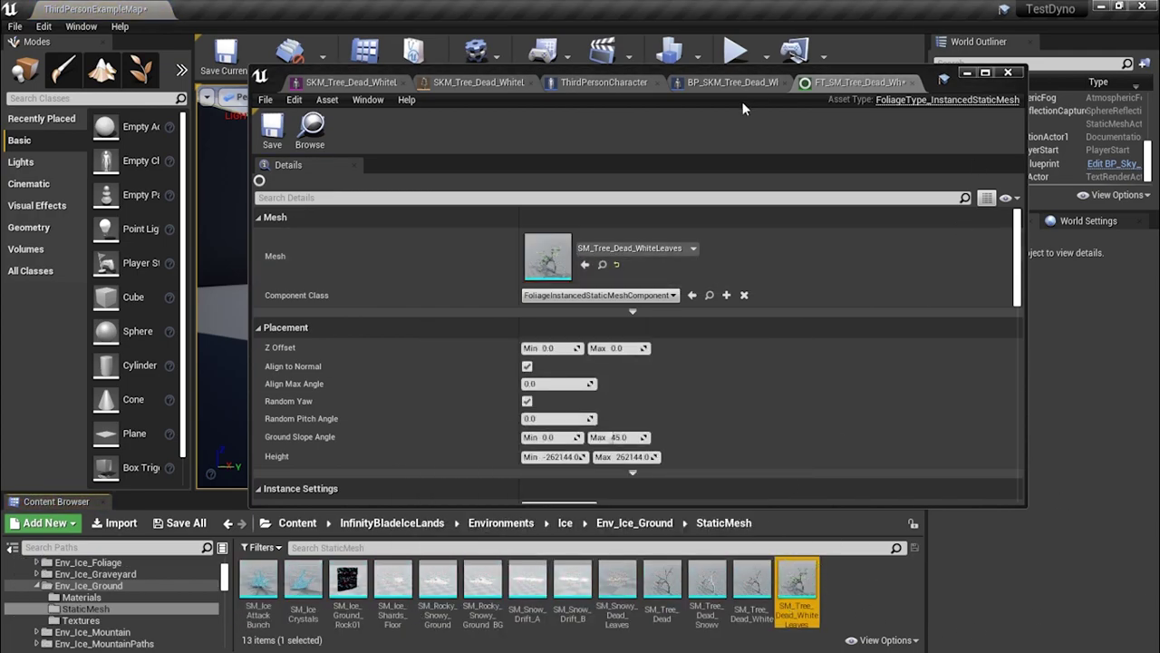
pyautogui.click(967, 72)
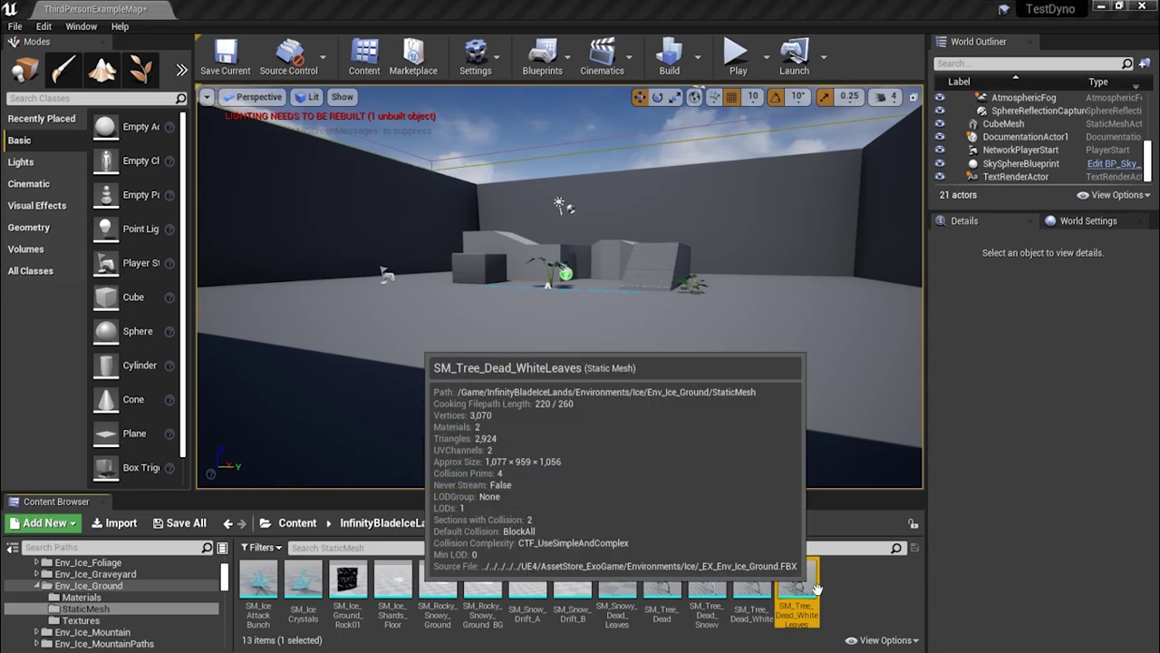
# Switch the level editor to Foliage mode with its palette of foliage types
pyautogui.moveTo(803, 580)
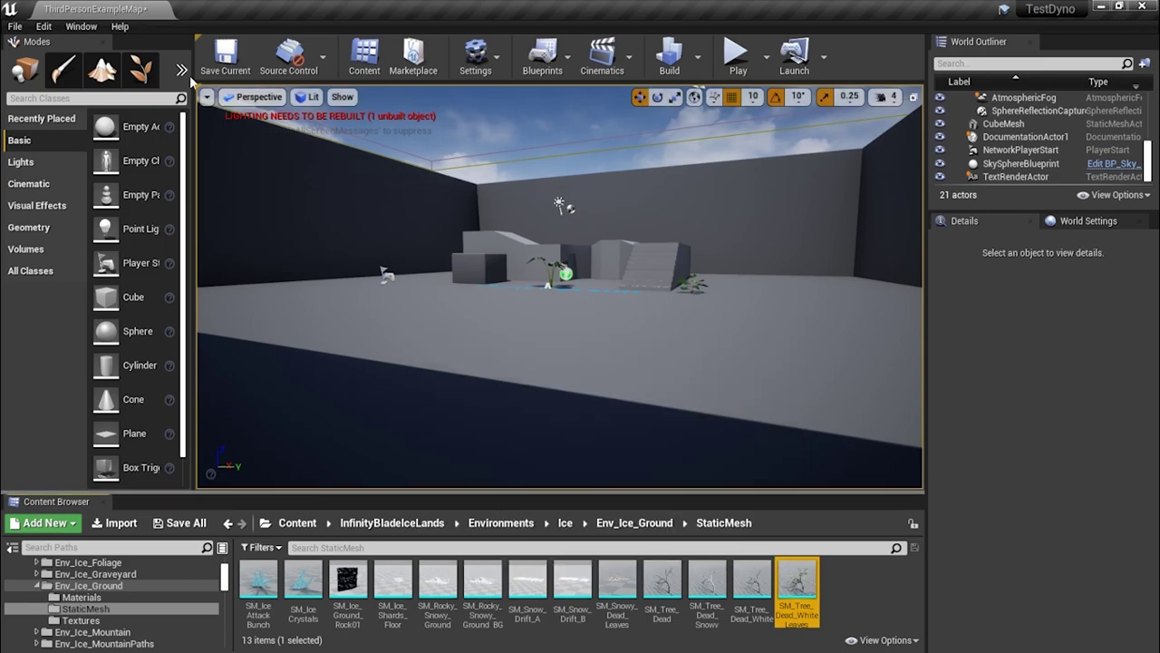
pyautogui.hotkey('shift', '4')
pyautogui.moveTo(797, 589); pyautogui.dragTo(831, 607)
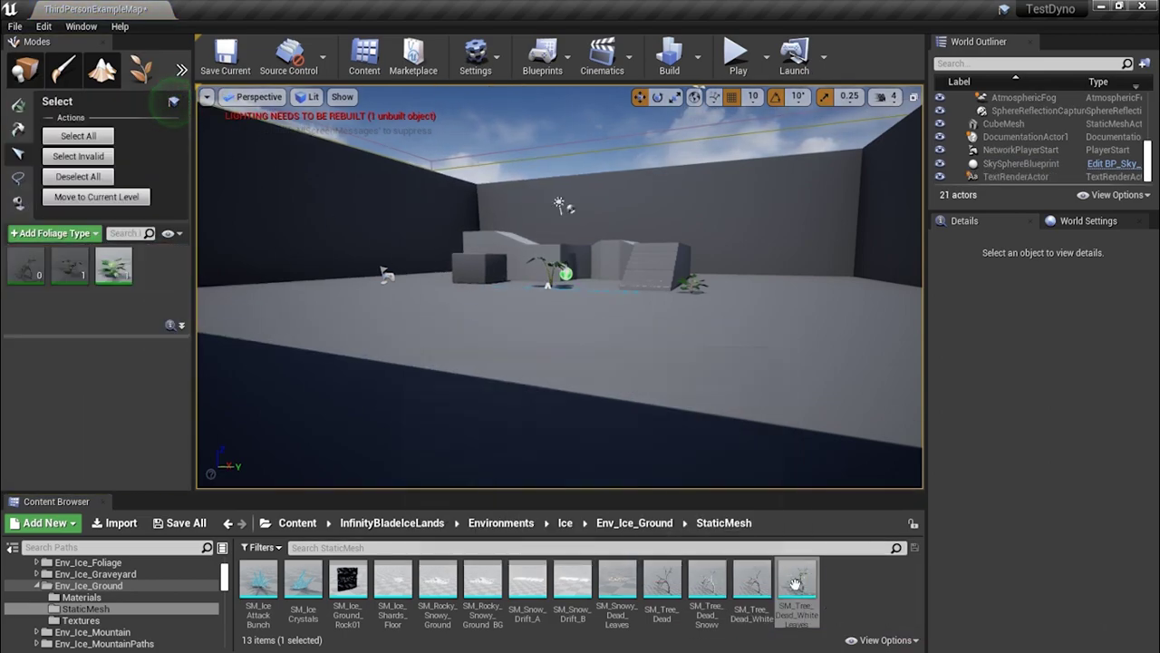
pyautogui.moveTo(130, 258)
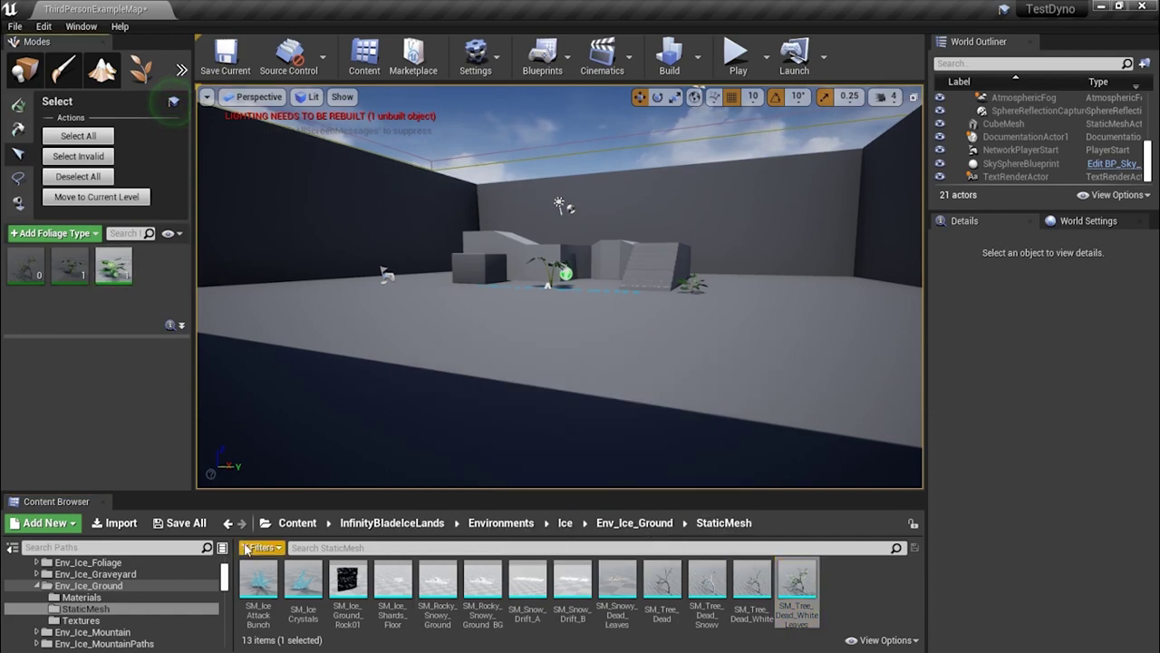
# Examine the placement, instance and collision preset settings of FT_SM_Tree_Dead_WhiteLeaves, and the painting settings of SMF_Philodendron
pyautogui.click(296, 523)
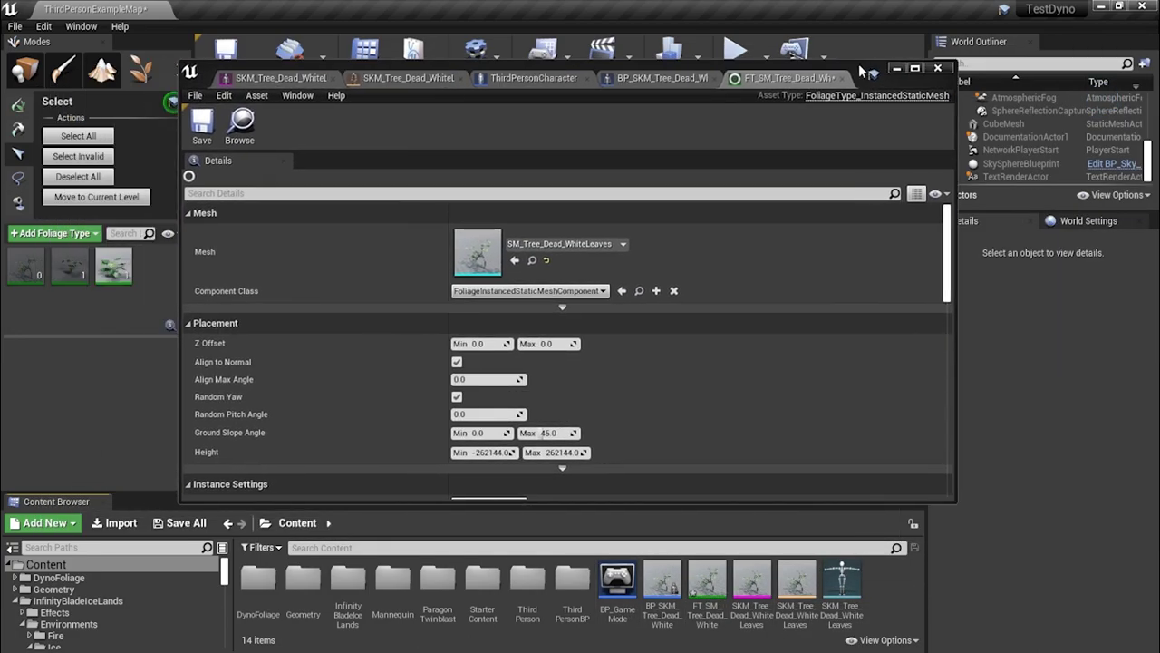
pyautogui.scroll(-1, 471, 381)
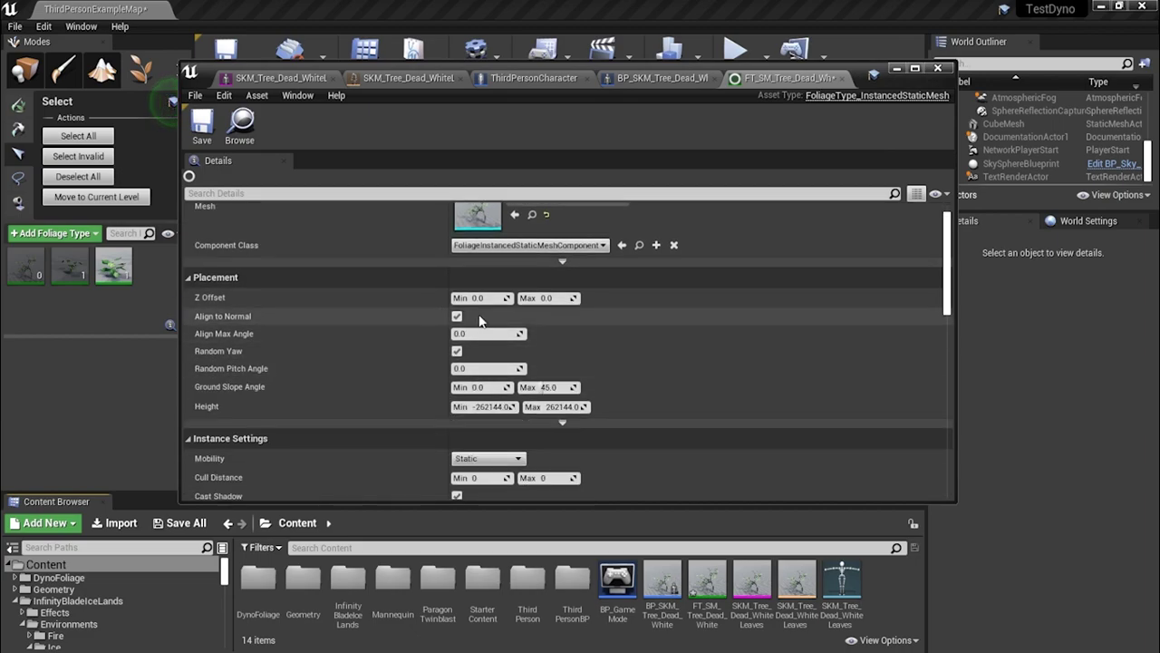
pyautogui.scroll(-6, 482, 354)
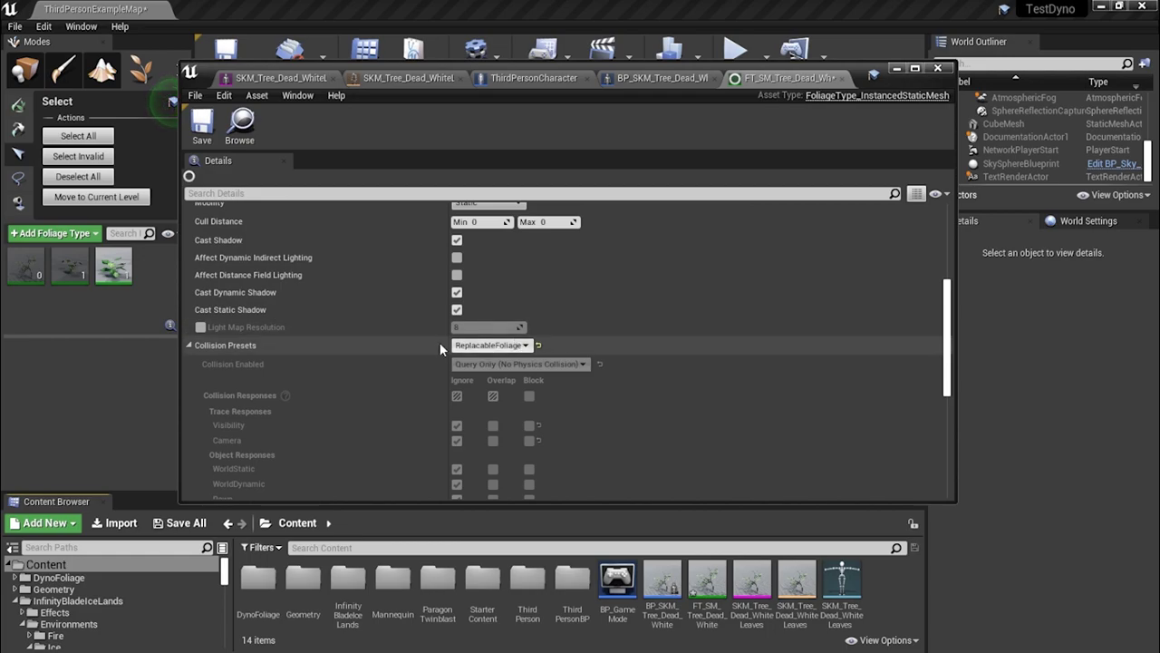
pyautogui.scroll(4, 539, 374)
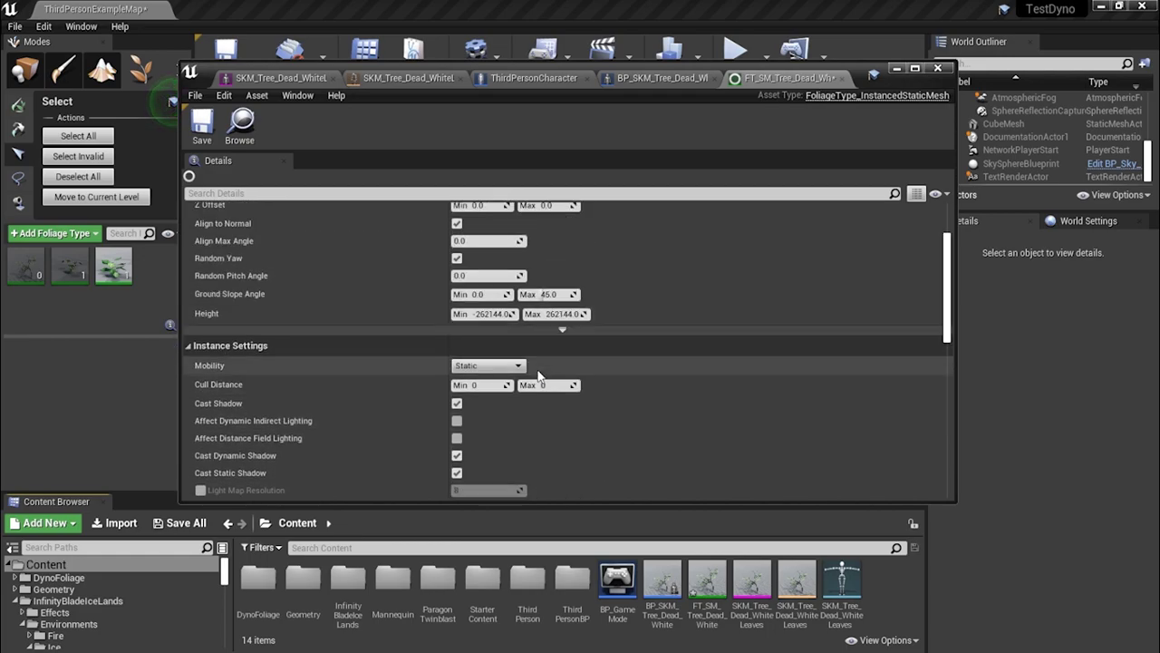
pyautogui.scroll(2, 539, 374)
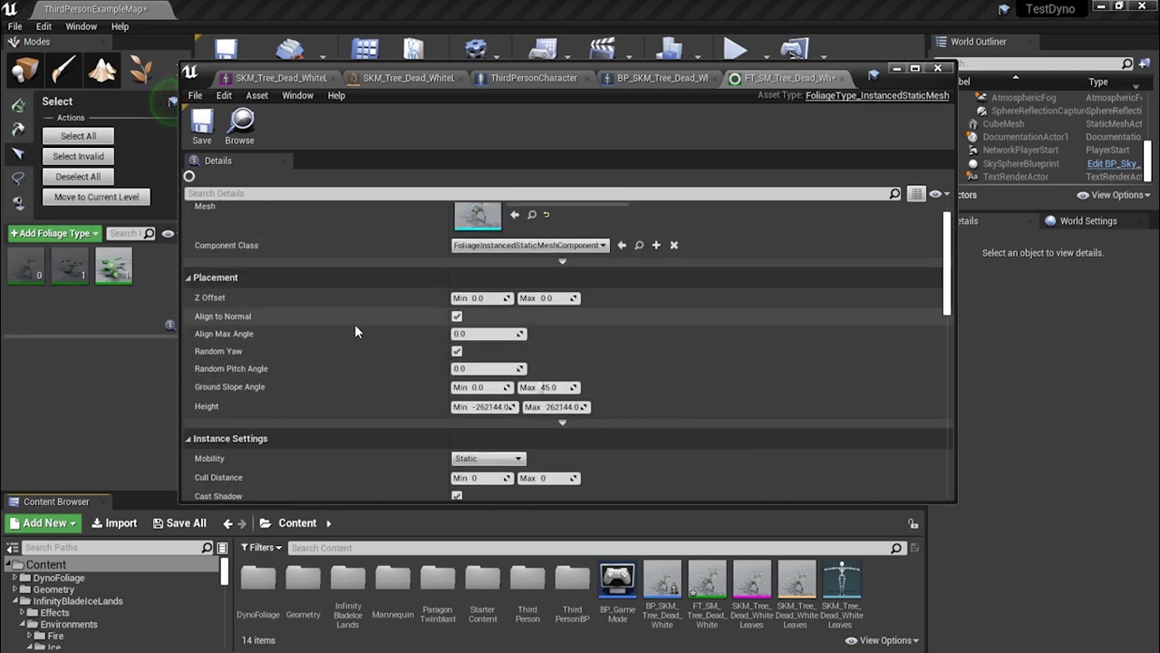
pyautogui.scroll(1, 354, 324)
pyautogui.scroll(-5, 359, 330)
pyautogui.scroll(3, 361, 336)
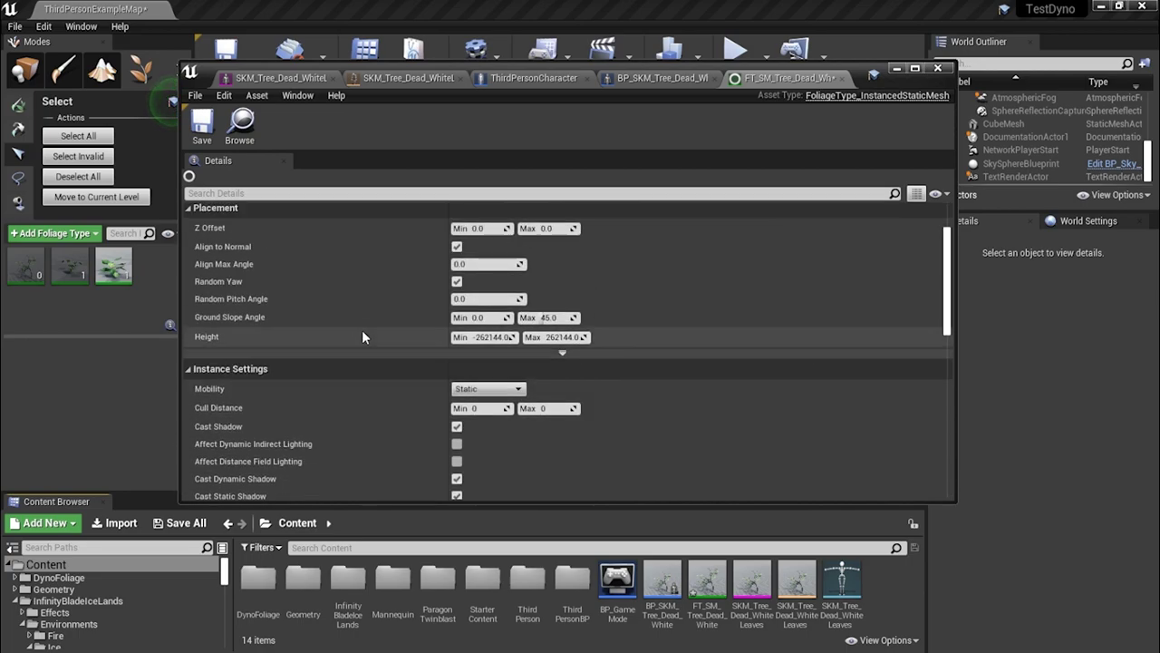
pyautogui.click(113, 265)
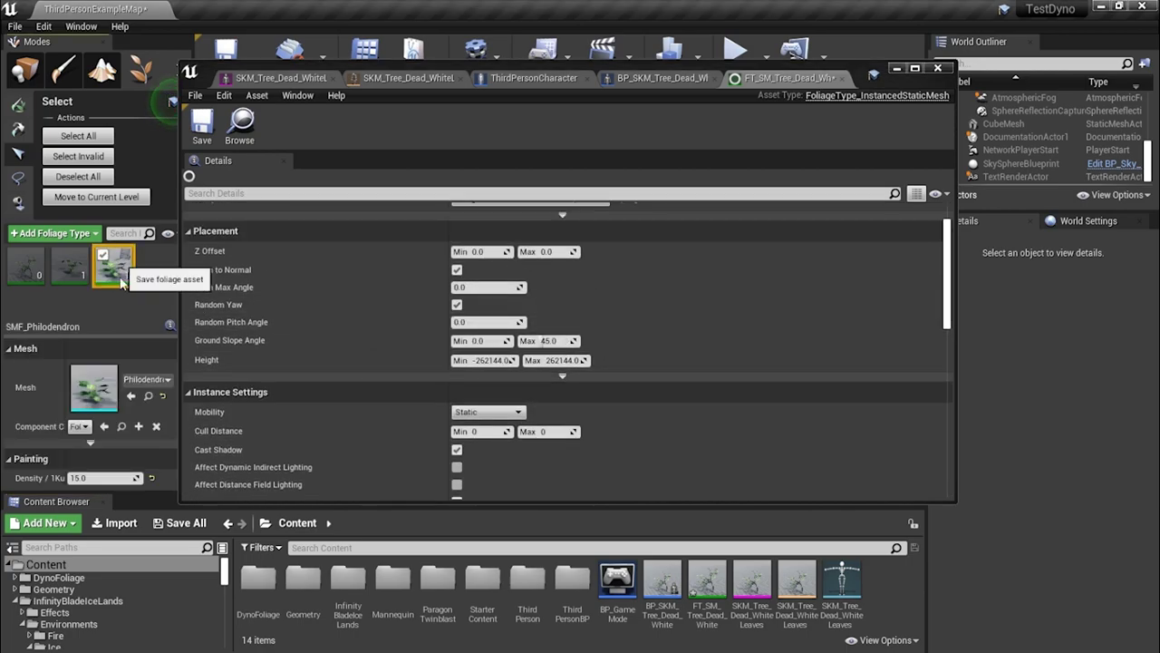
pyautogui.scroll(-2, 94, 393)
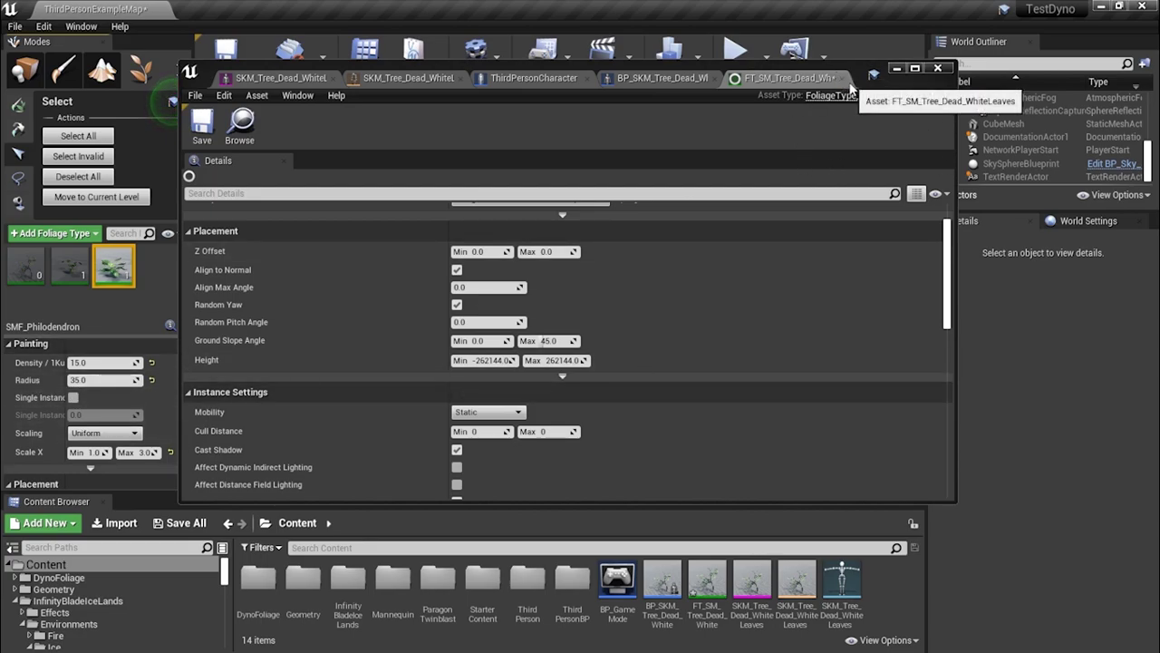
# Save the FT_SM_Tree_Dead_WhiteLeaves foliage type and close its editor
pyautogui.click(205, 132)
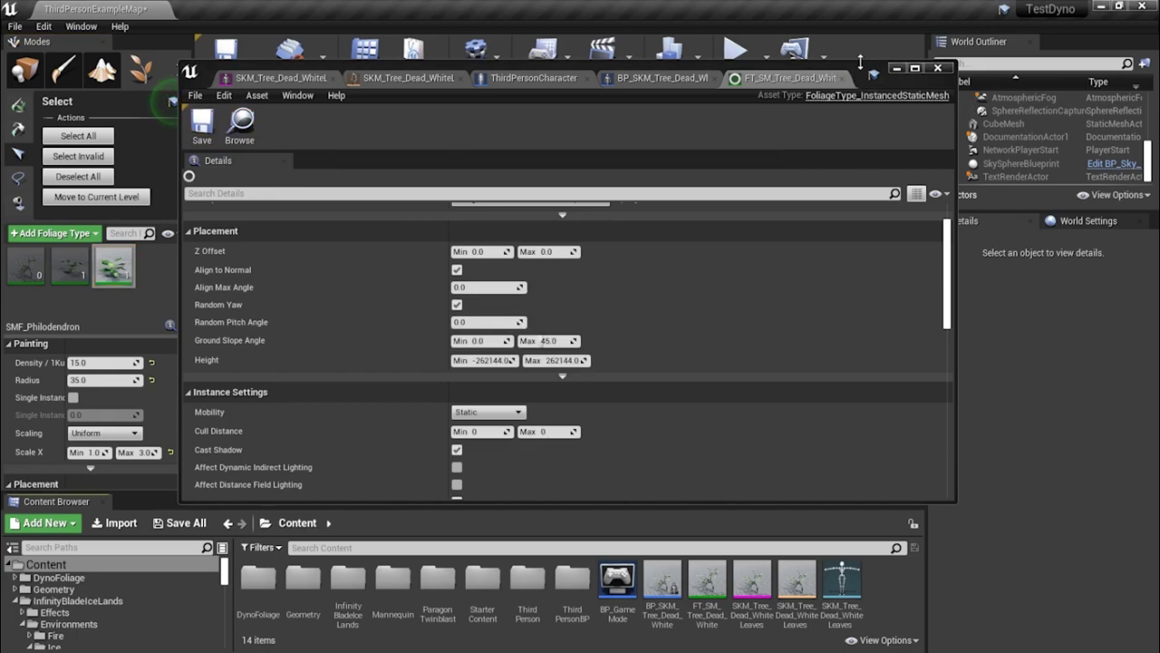
pyautogui.click(938, 68)
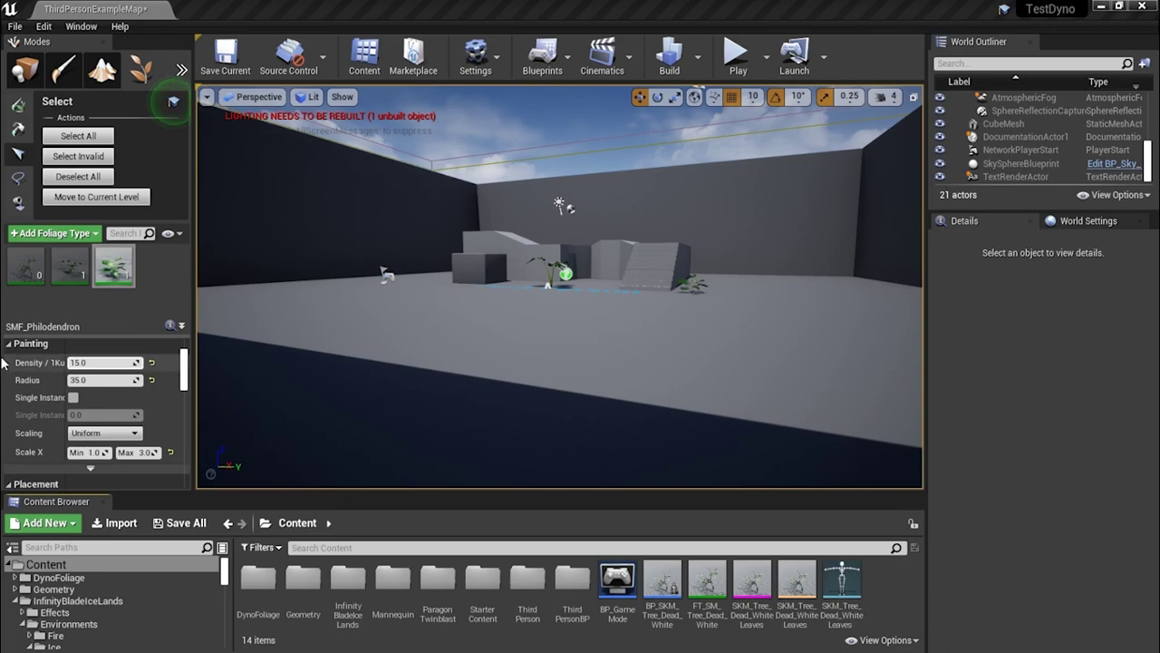
# Place one FT_SM_Tree_Dead_WhiteLeaves tree on the floor beside the staircase, using the Paint tool in single instance mode
pyautogui.click(22, 272)
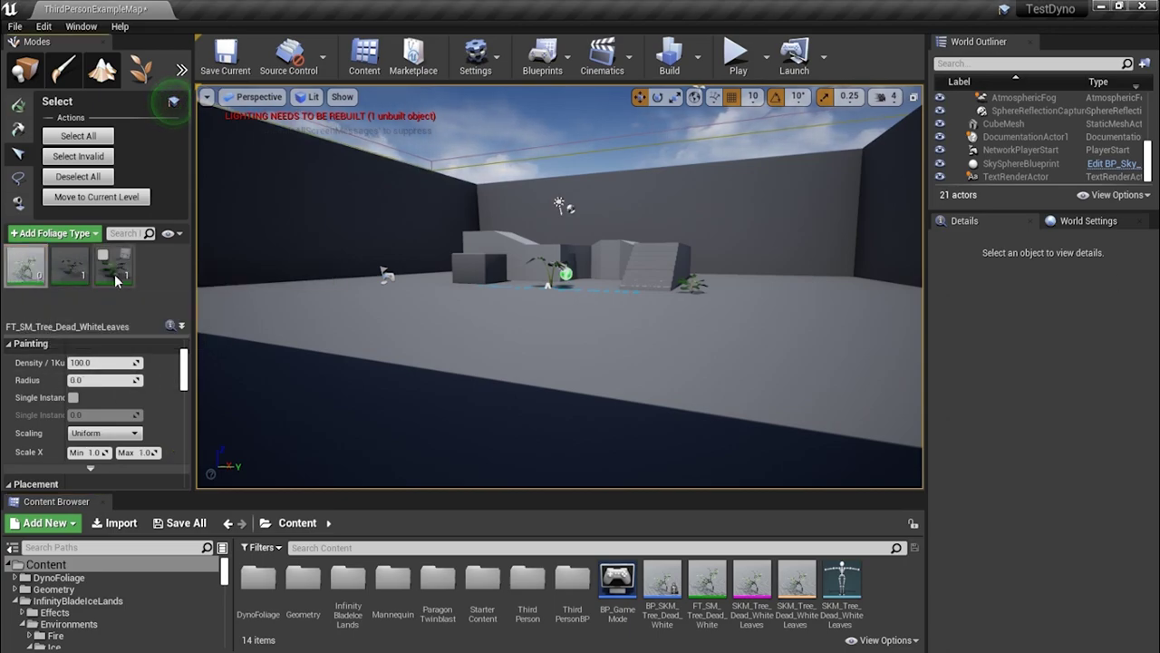
pyautogui.click(20, 104)
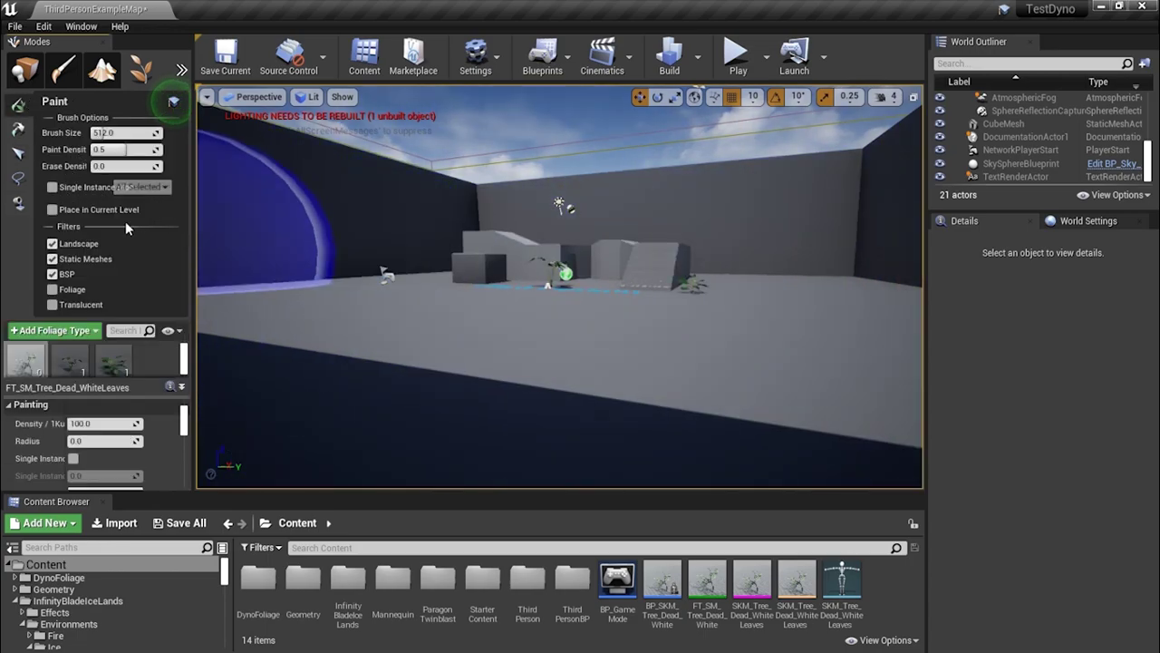
pyautogui.click(52, 187)
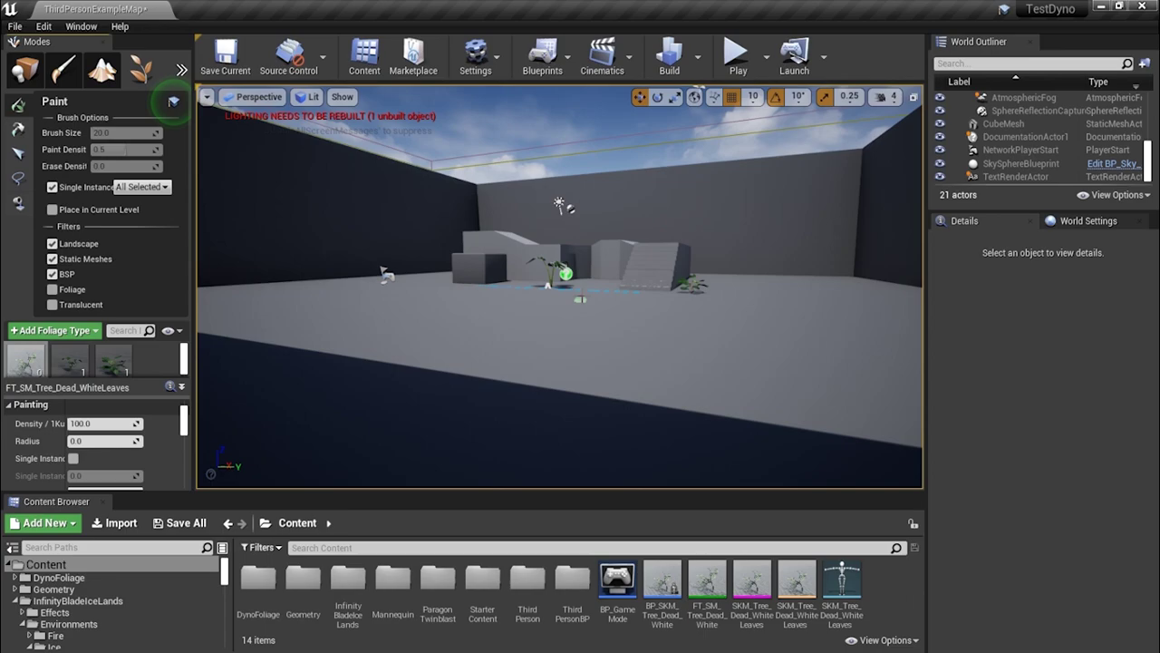
pyautogui.click(604, 278)
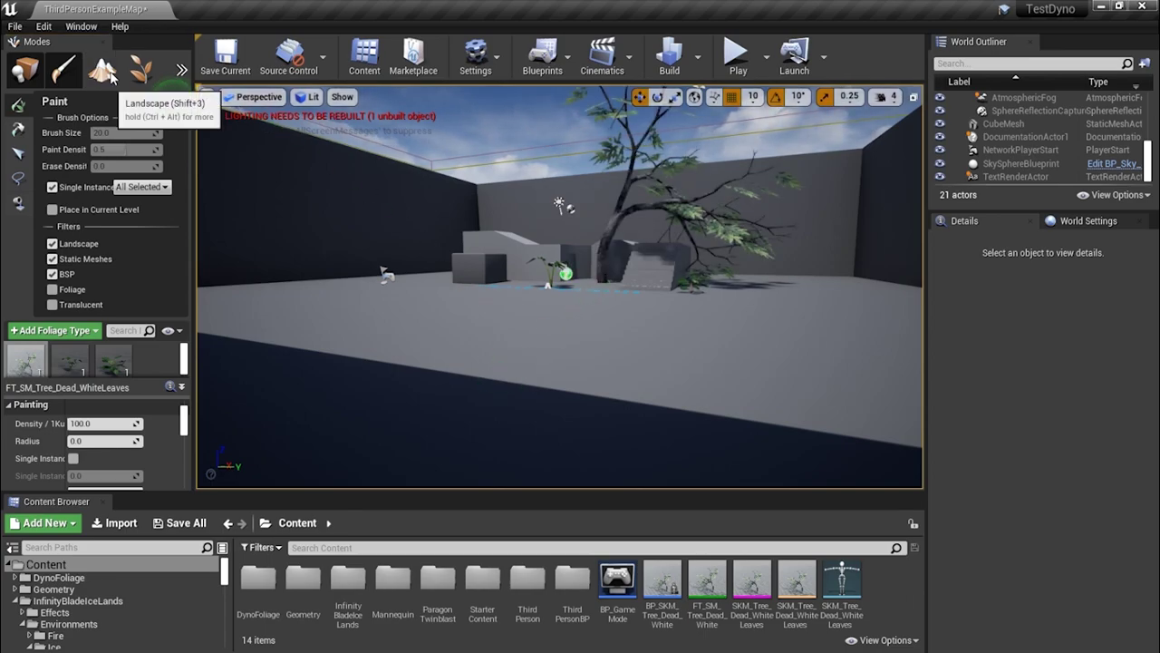
# Select the placed tree instance and rotate it about its vertical axis so its branches reach over the open floor
pyautogui.click(19, 157)
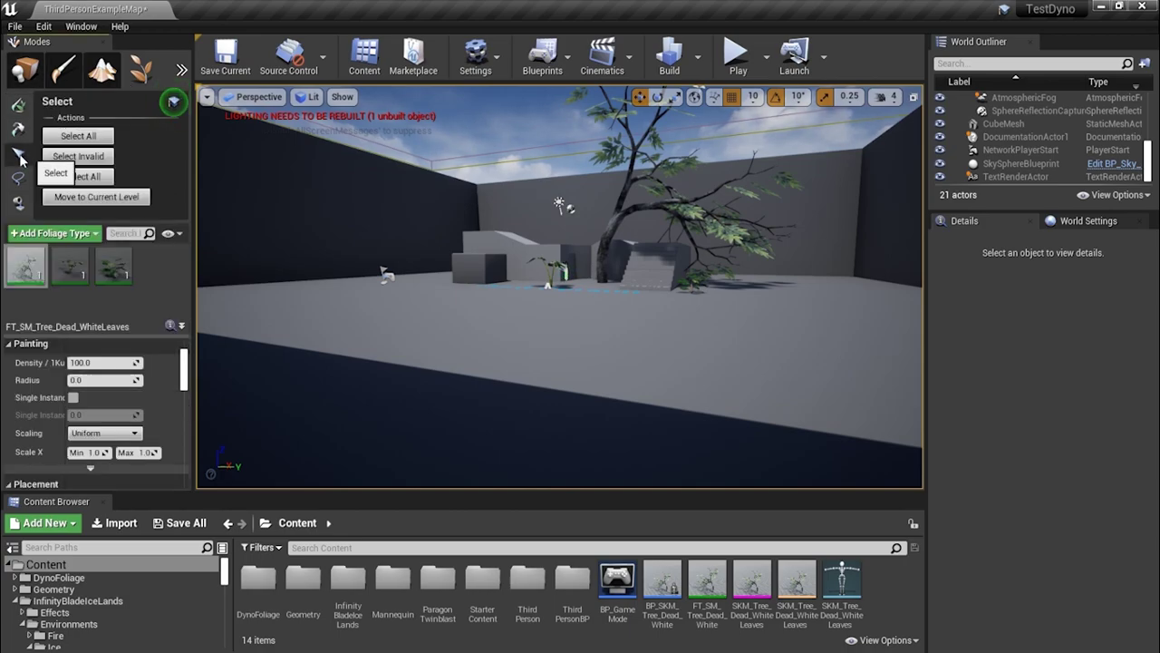
pyautogui.click(649, 206)
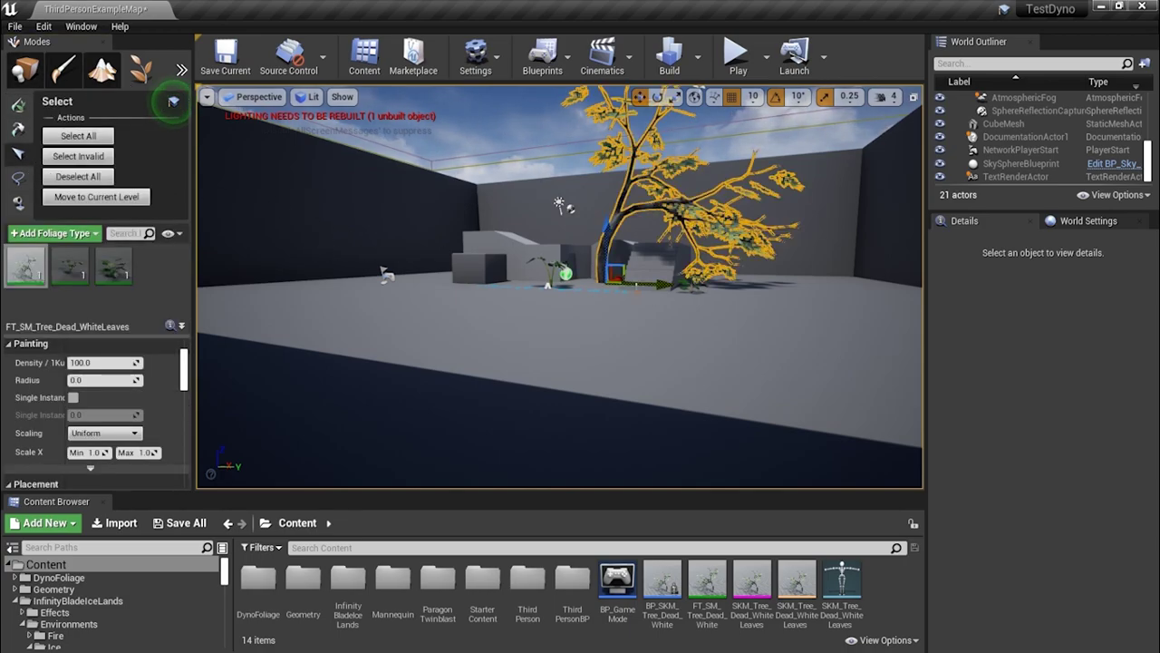
pyautogui.press('e')
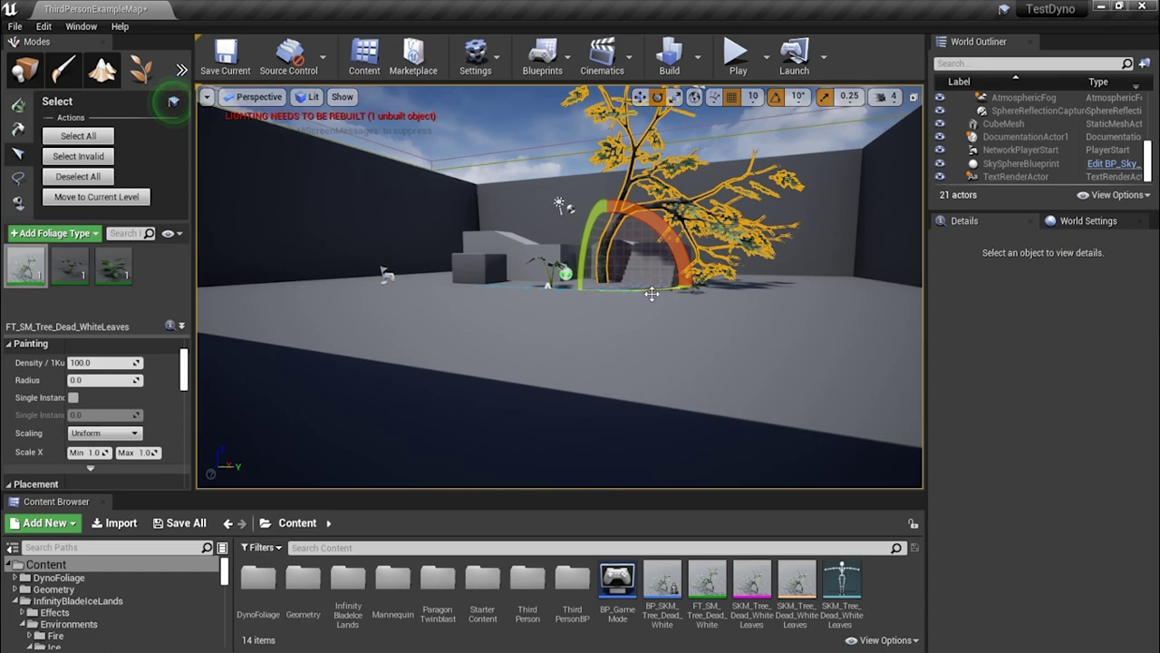
pyautogui.moveTo(650, 289); pyautogui.dragTo(752, 292)
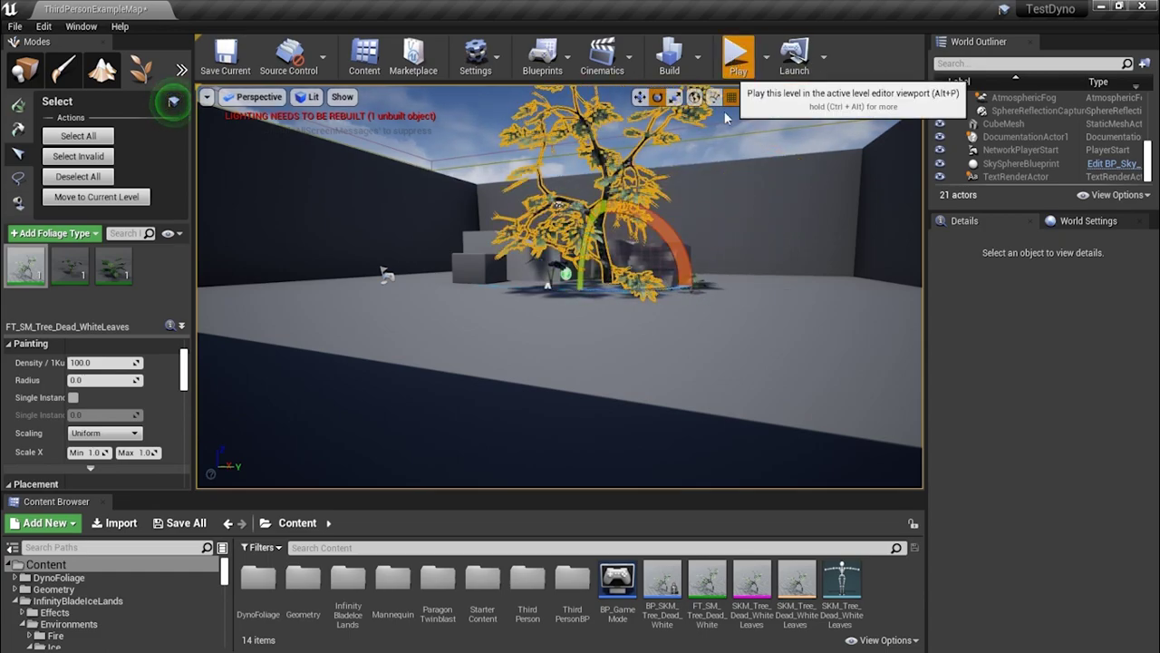
# Play-test the level by running the character through the tree's branches and against its trunk, then end the session
pyautogui.click(736, 55)
pyautogui.press('w')
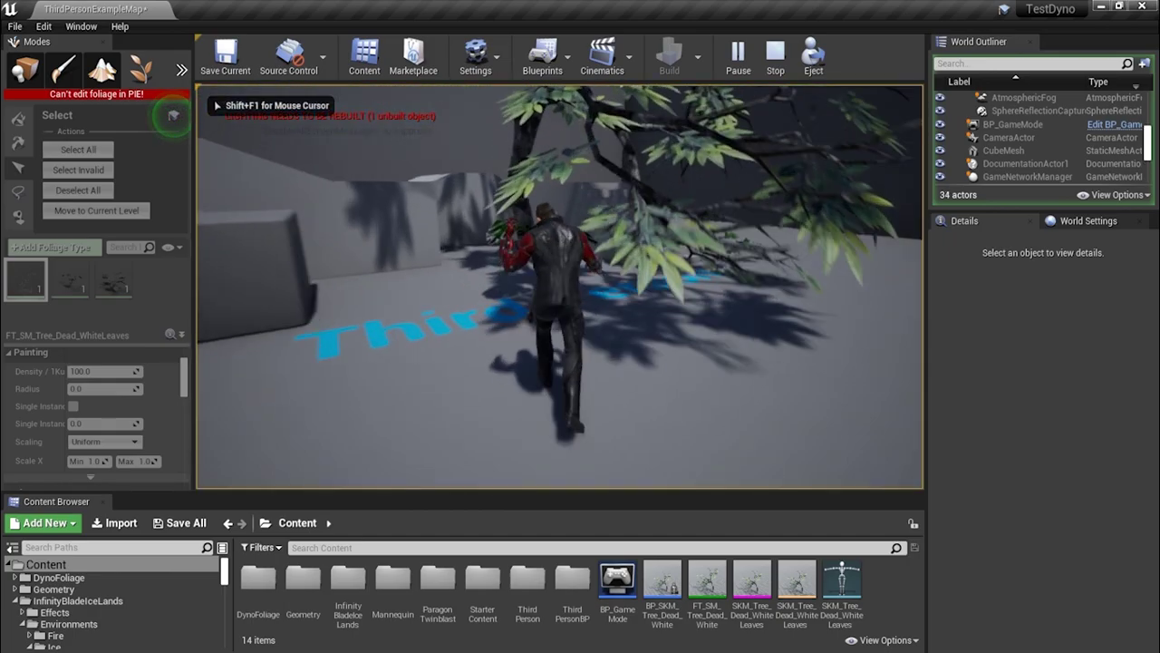
pyautogui.press('w')
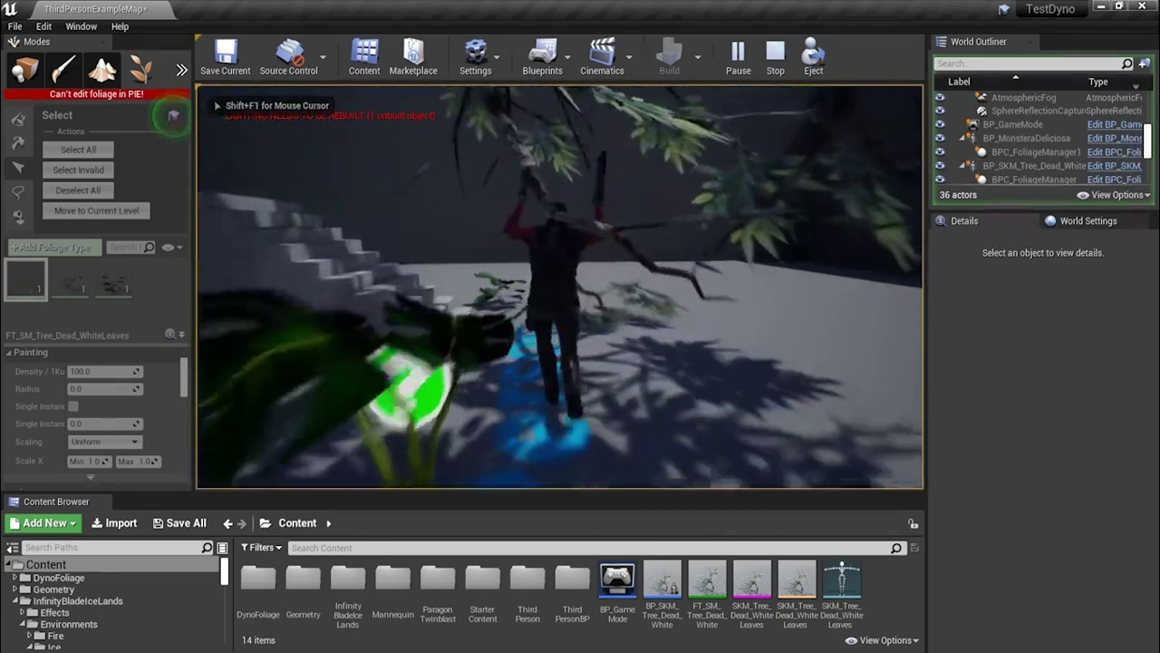
pyautogui.press('w')
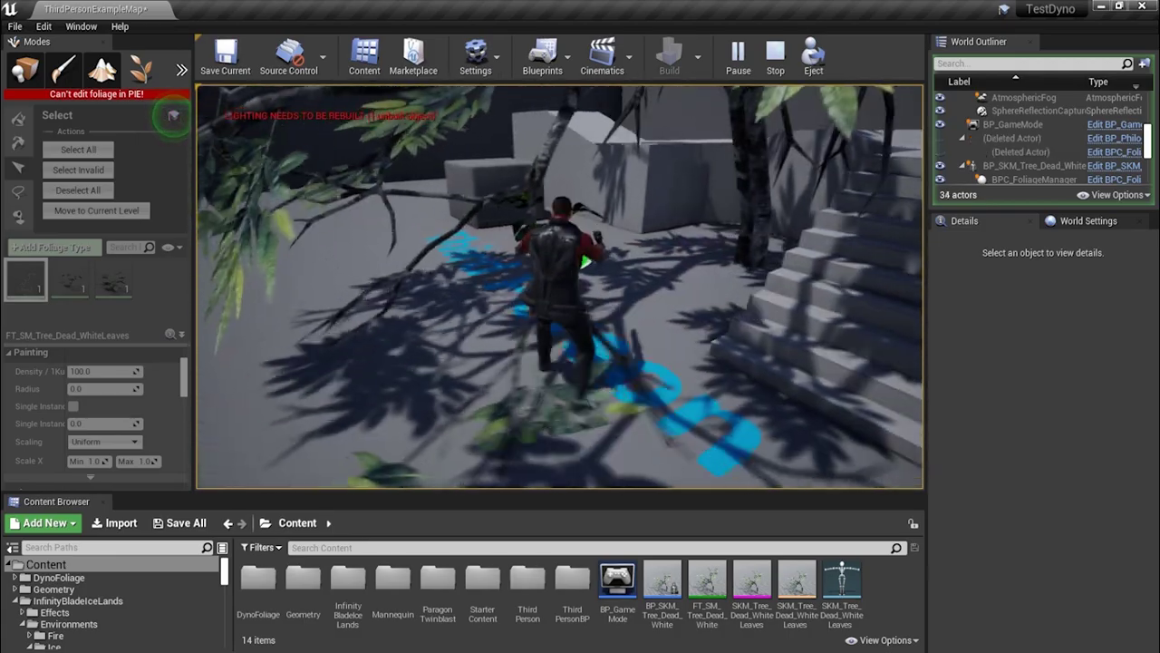
pyautogui.press('w')
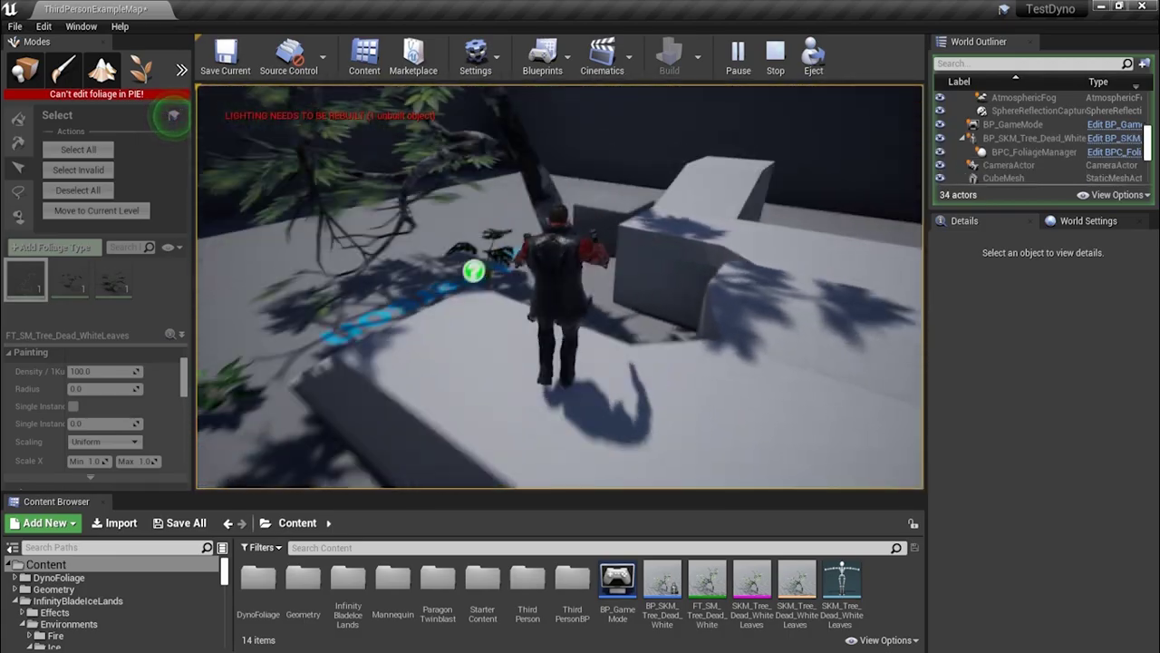
pyautogui.press('w')
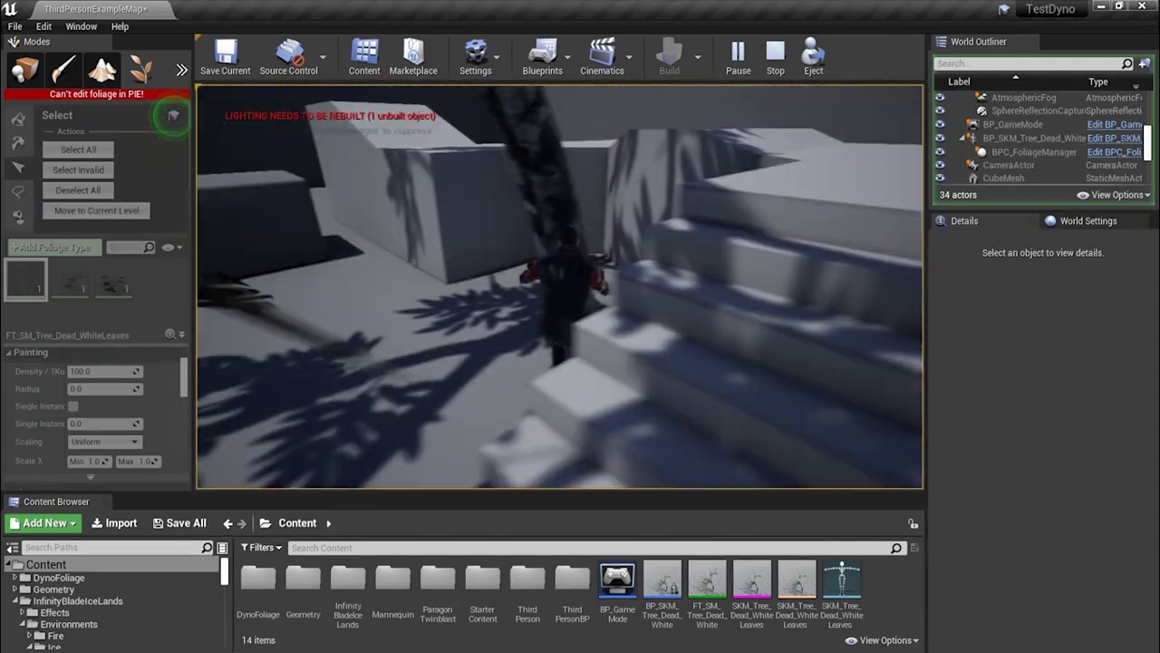
pyautogui.press('w')
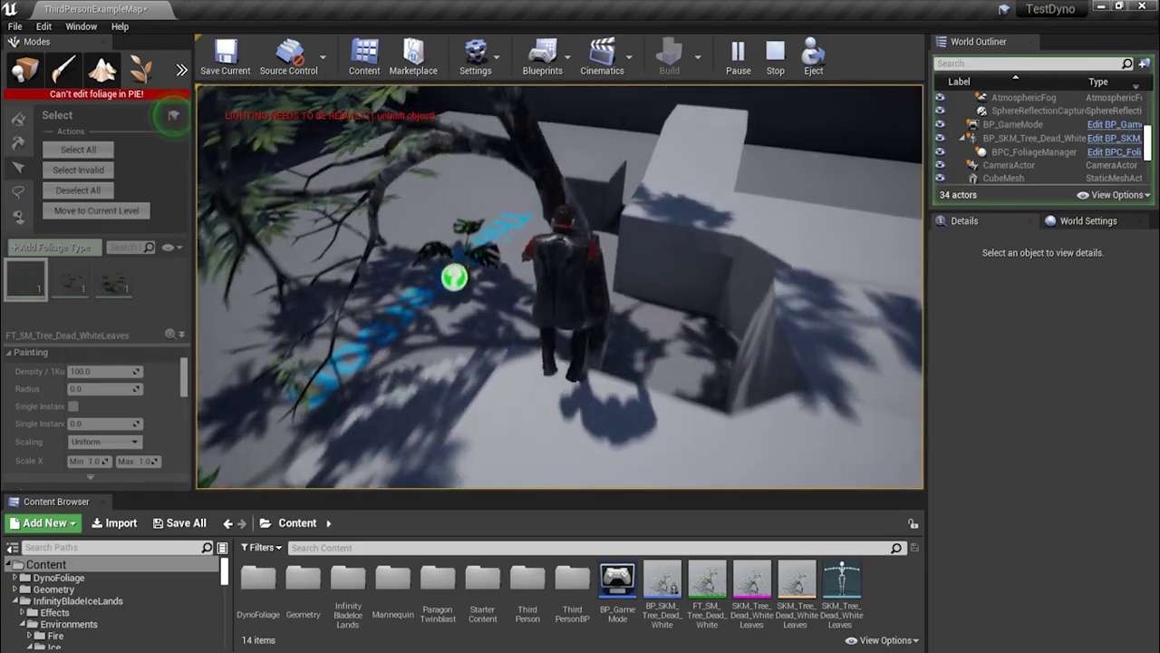
pyautogui.press('w')
pyautogui.press('w')
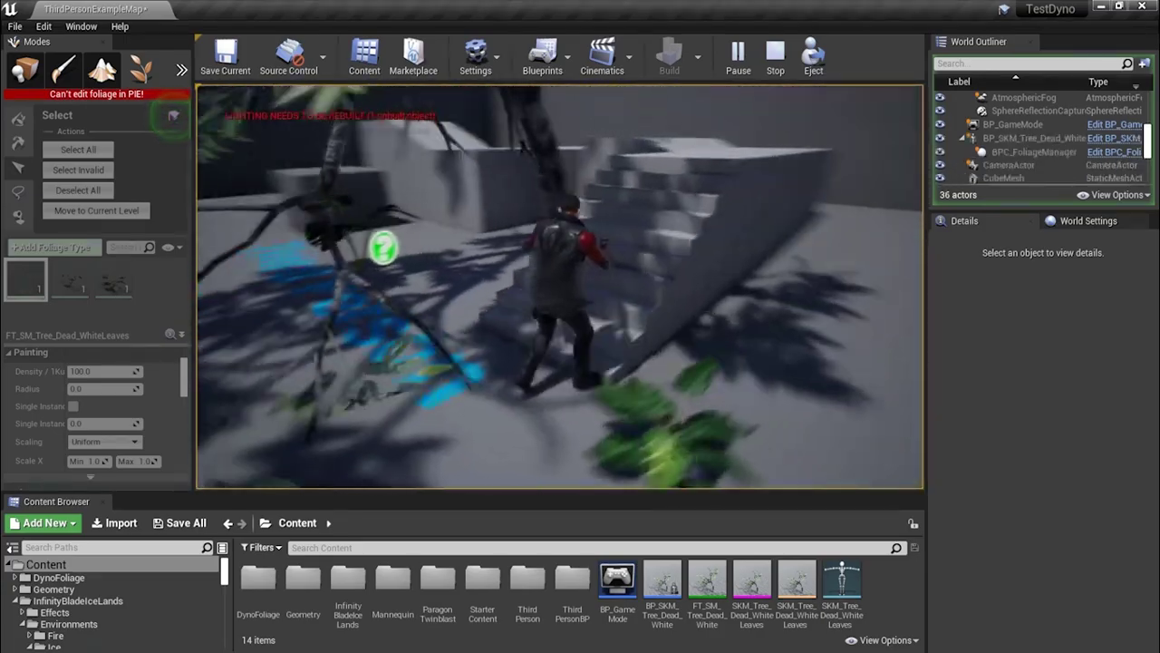
pyautogui.press('w')
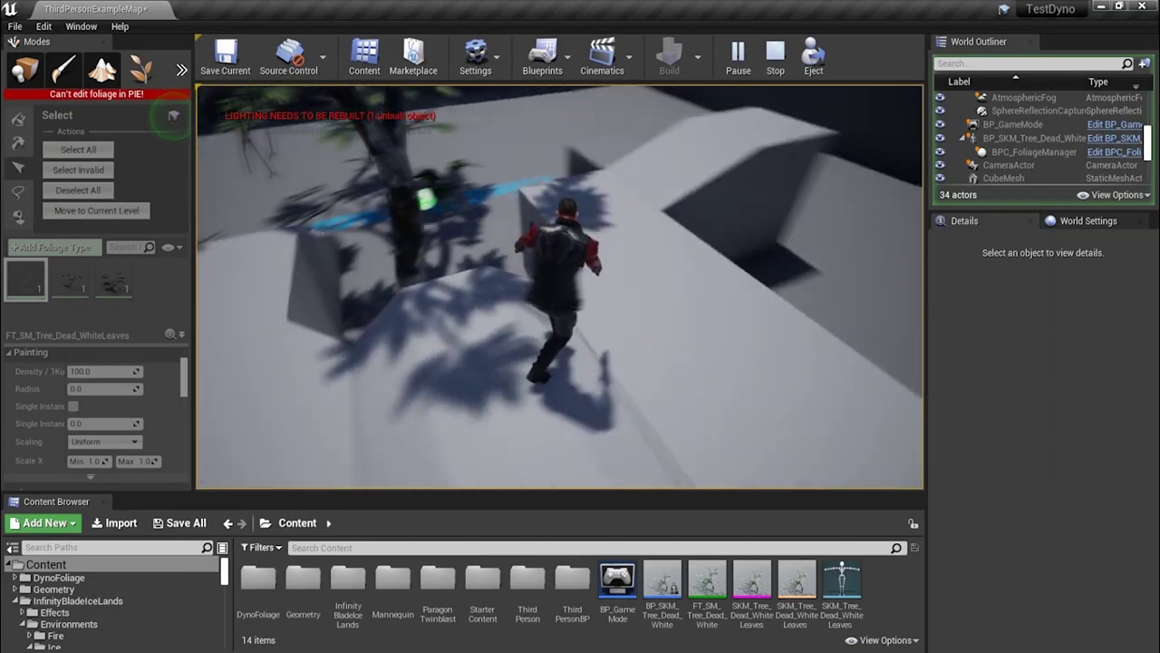
pyautogui.press('w')
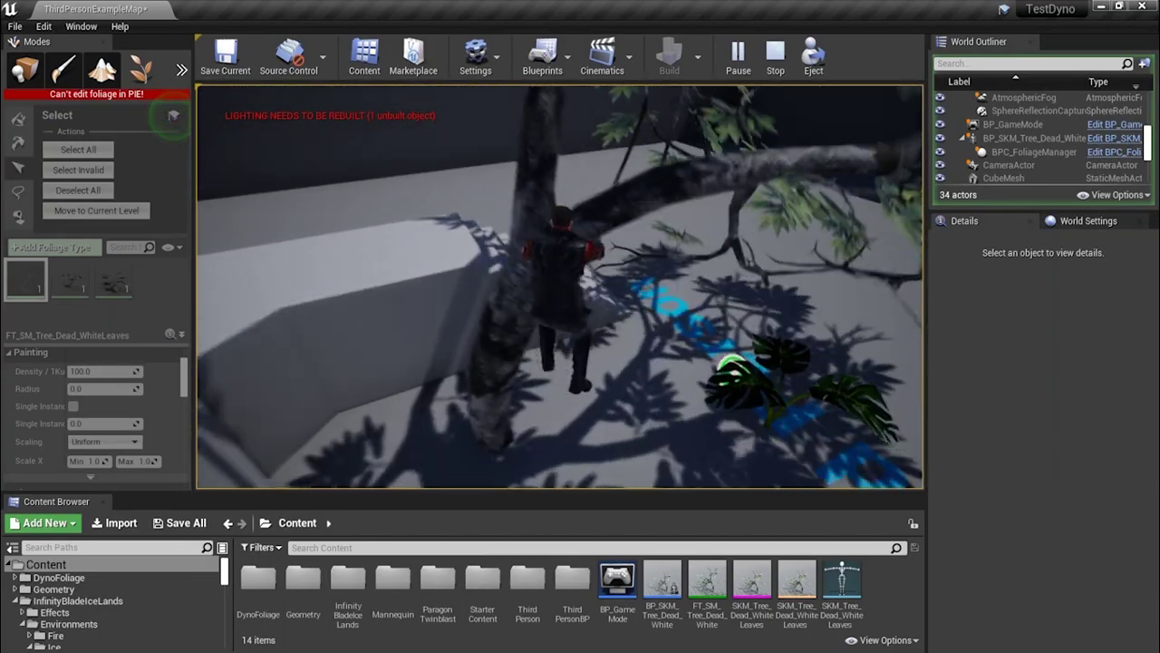
pyautogui.press('w')
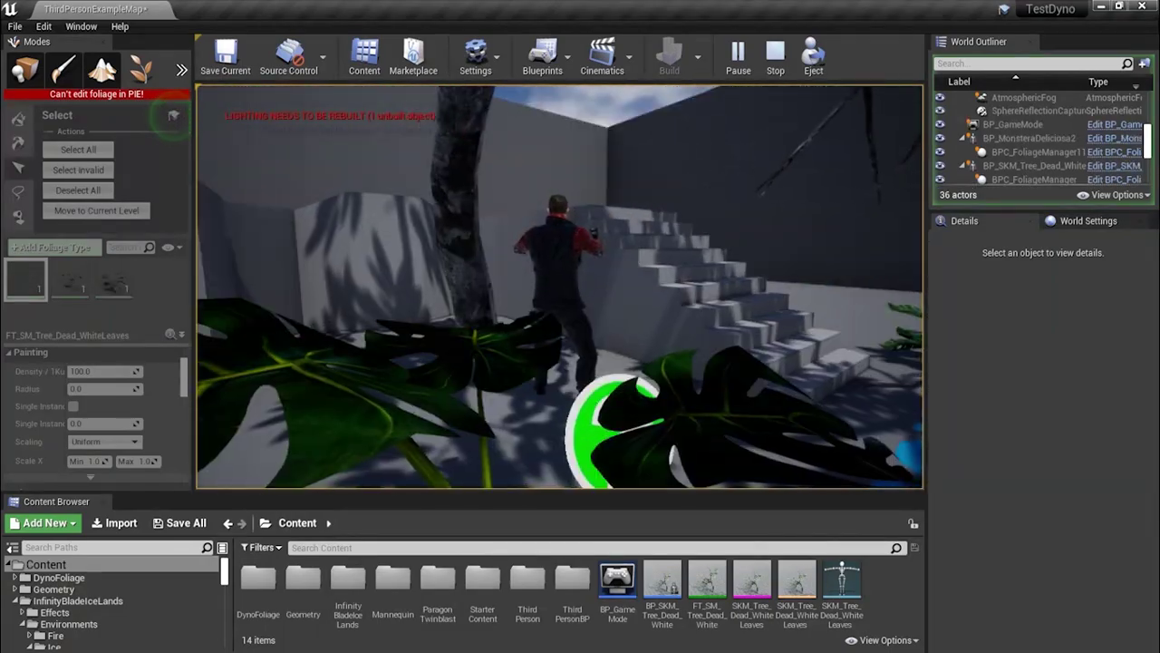
pyautogui.press('Escape')
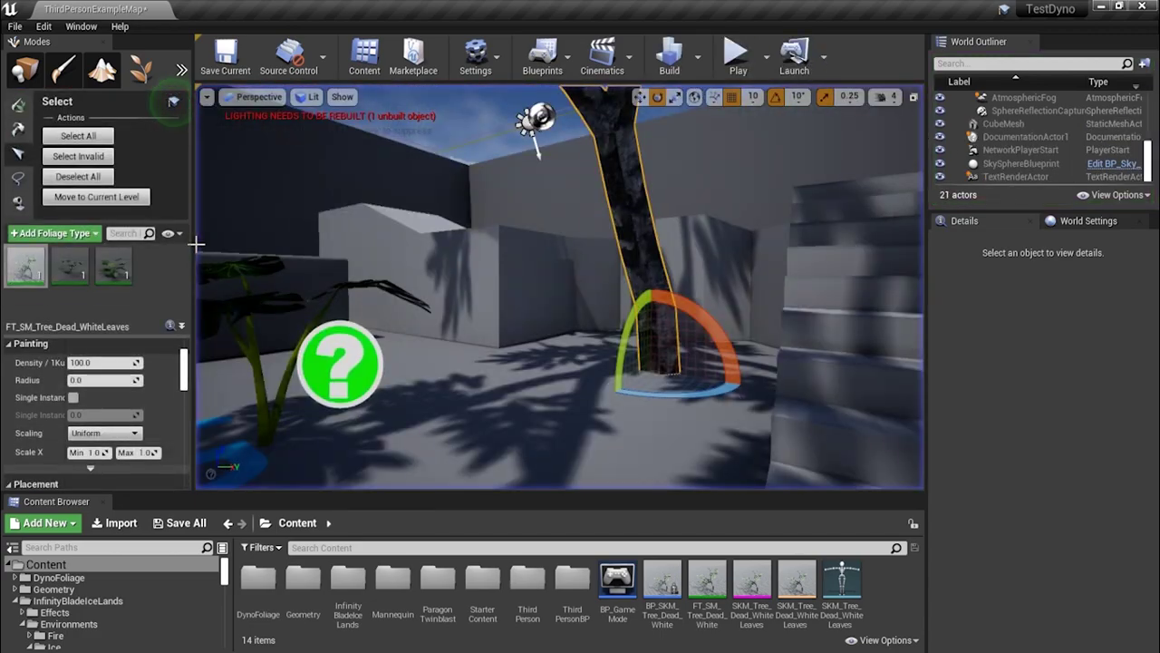
# Open the SM_Tree_Dead_WhiteLeaves mesh from the StaticMesh folder and display its simple collision
pyautogui.click(665, 590)
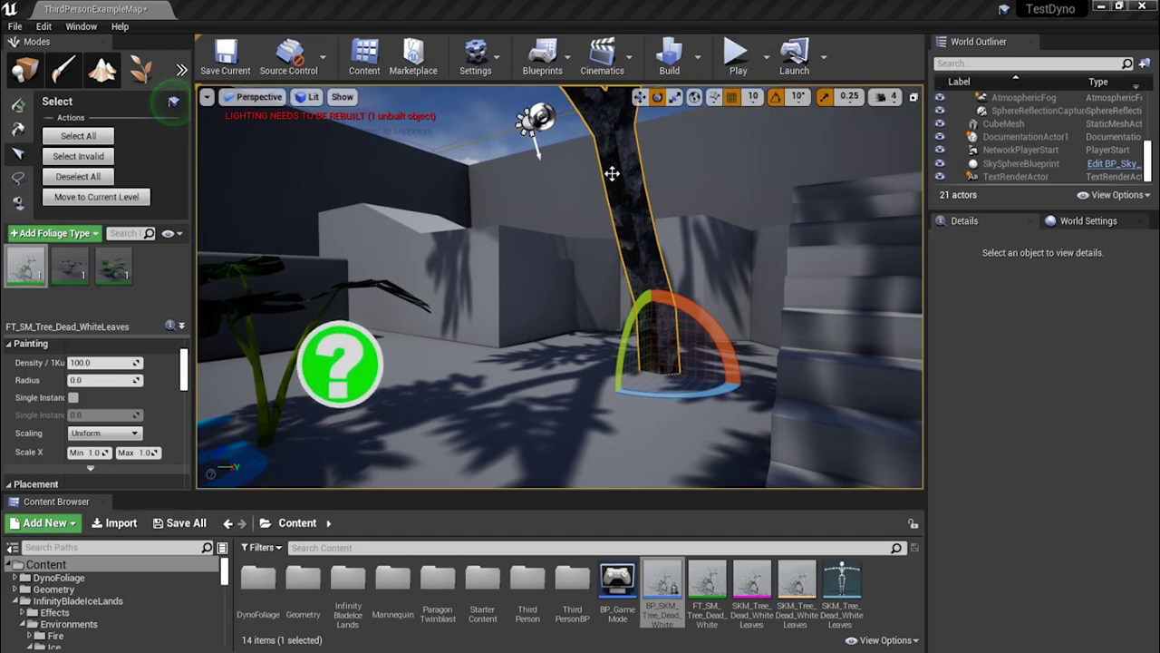
pyautogui.moveTo(517, 363); pyautogui.dragTo(541, 360, button='right')
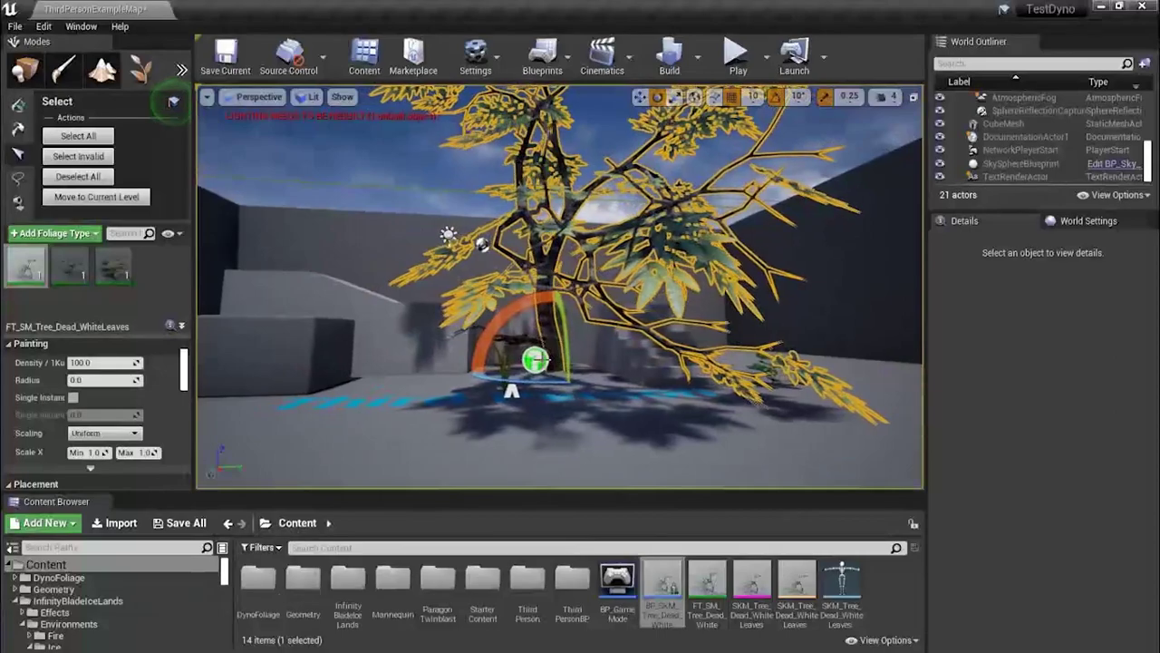
pyautogui.click(707, 585)
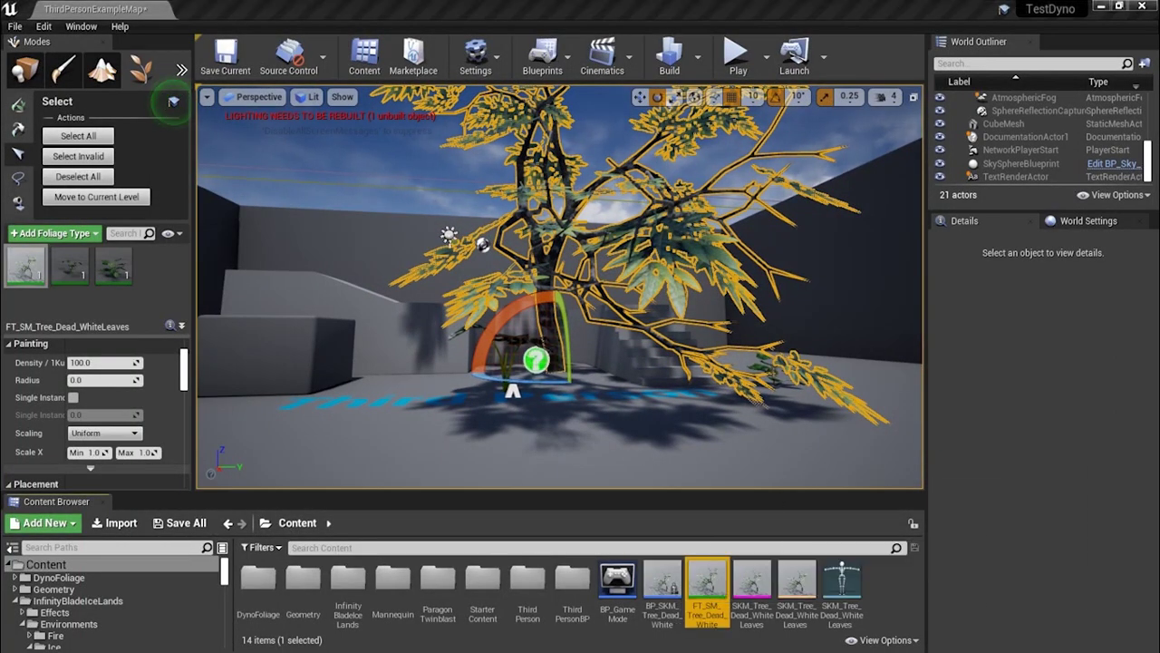
pyautogui.hotkey('ctrl', 'b')
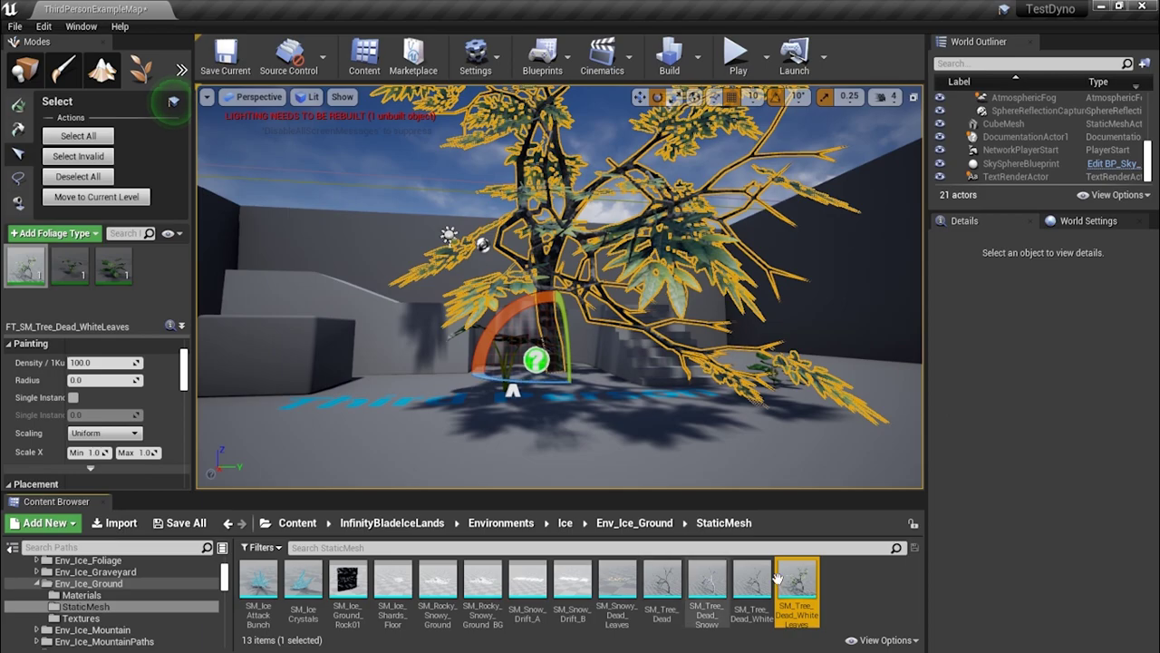
pyautogui.click(972, 279)
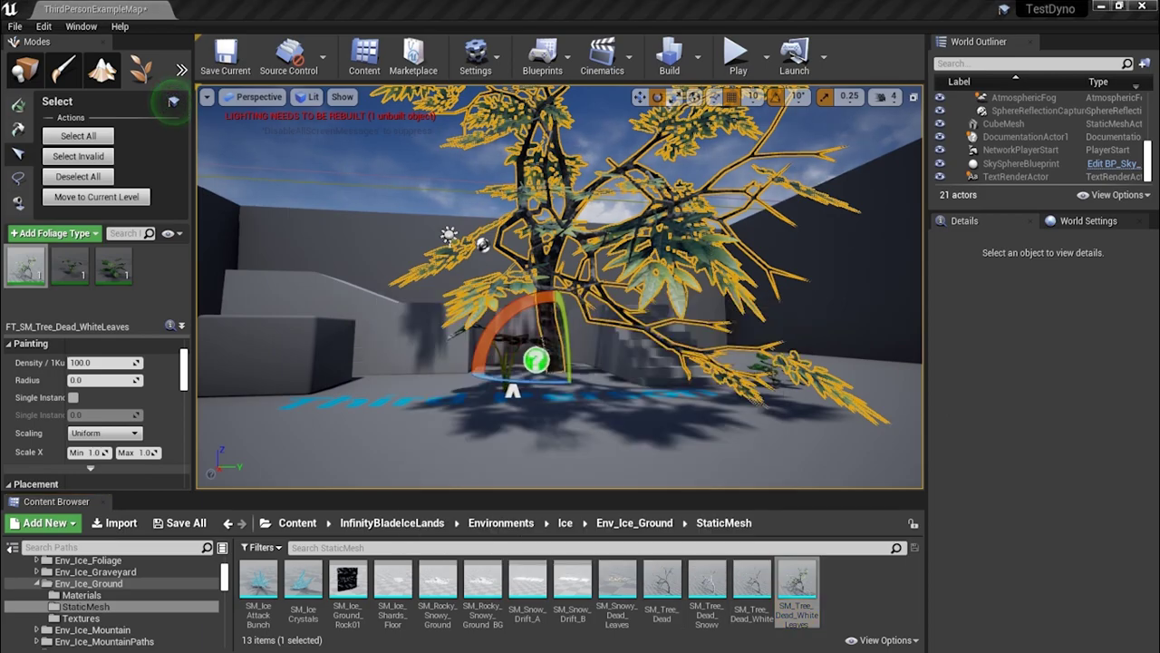
pyautogui.doubleClick(797, 589)
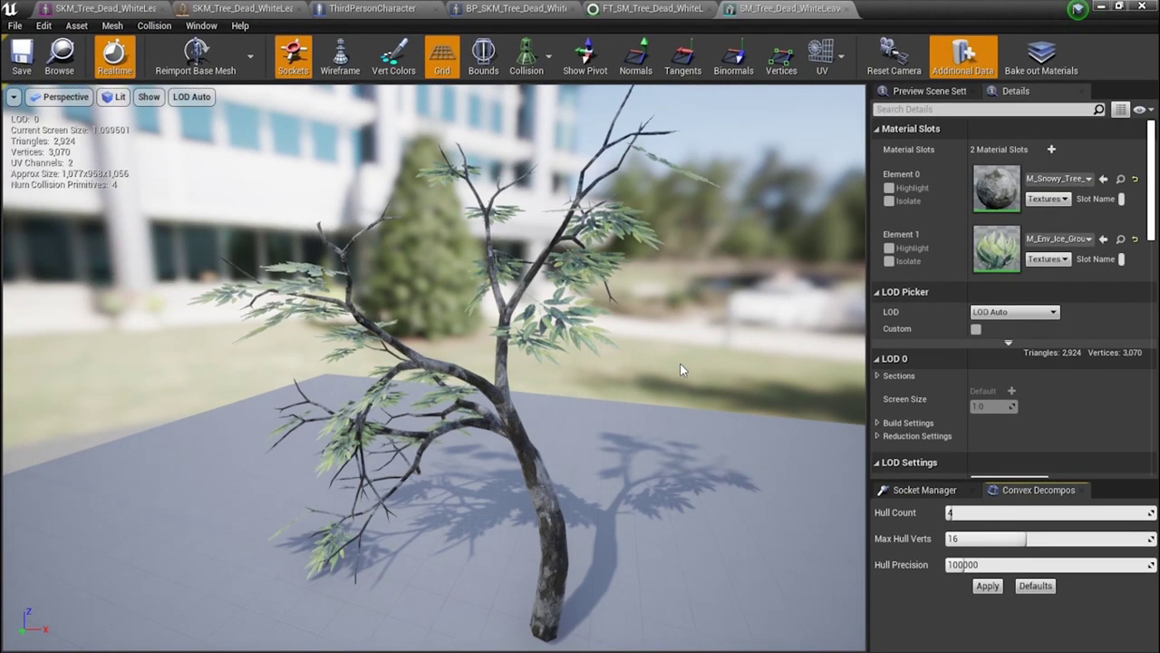
pyautogui.click(551, 56)
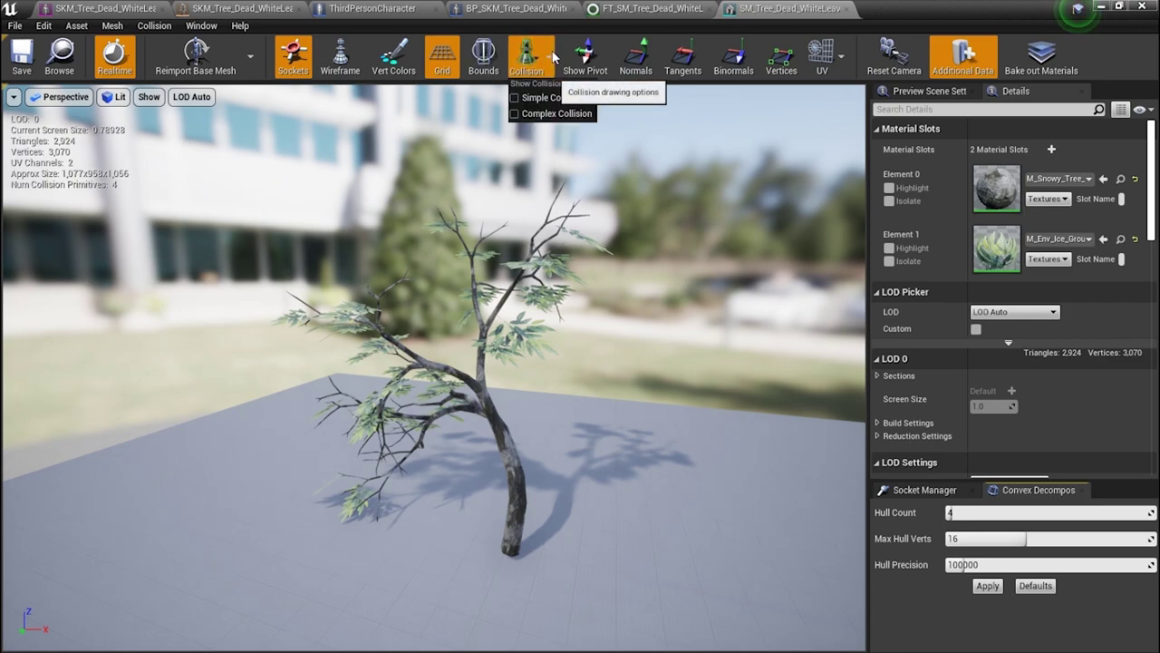
pyautogui.click(521, 97)
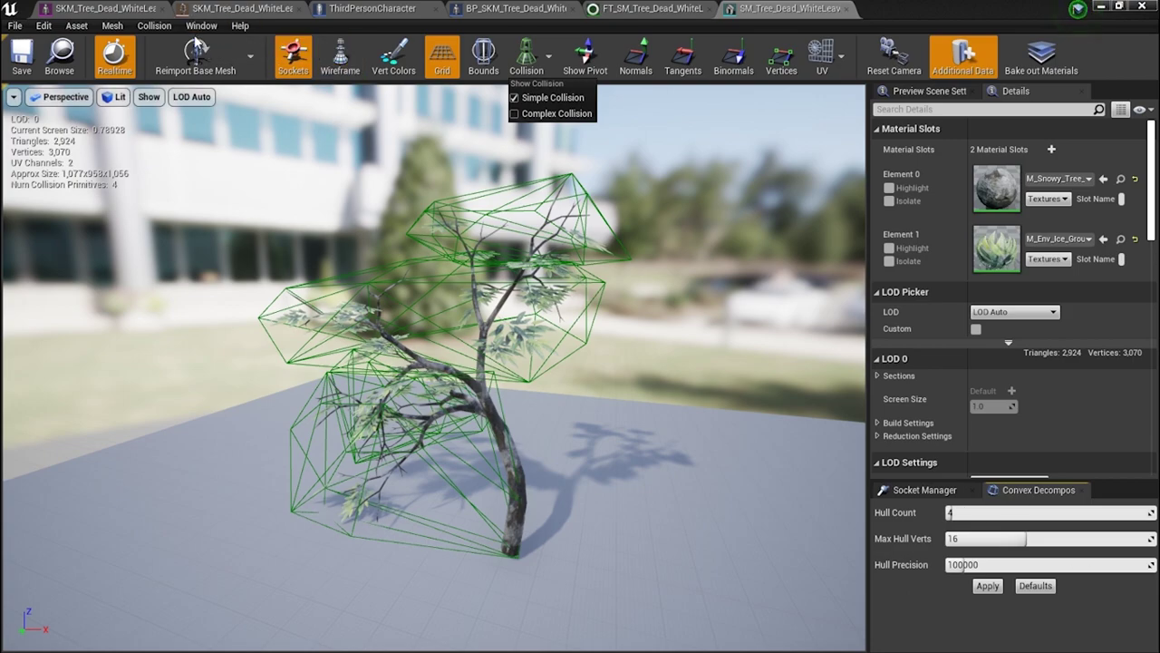
# Regenerate the tree mesh's convex collision with a hull count of 6, inspect the hulls around the trunk and save the mesh
pyautogui.click(154, 27)
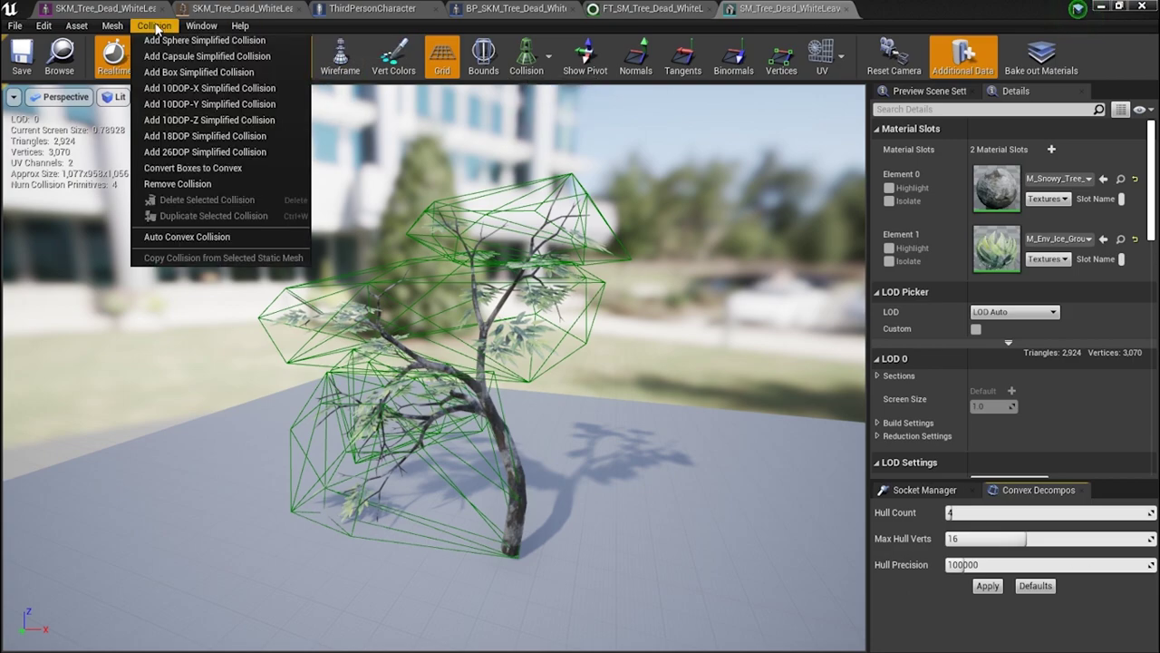
pyautogui.click(201, 27)
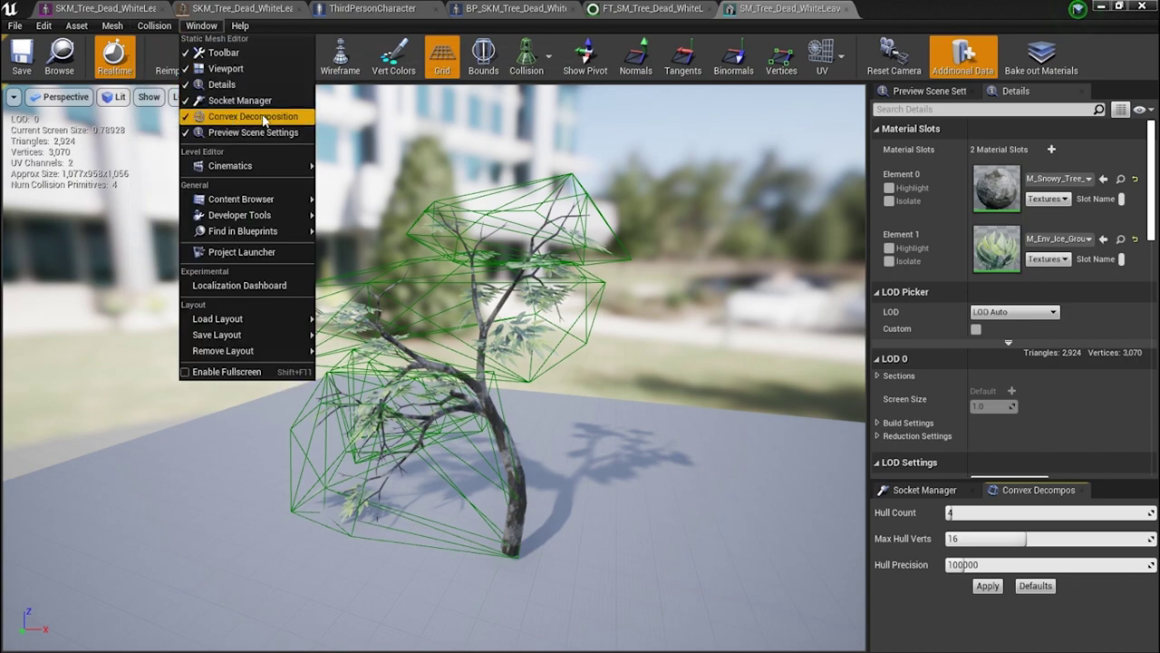
pyautogui.click(978, 623)
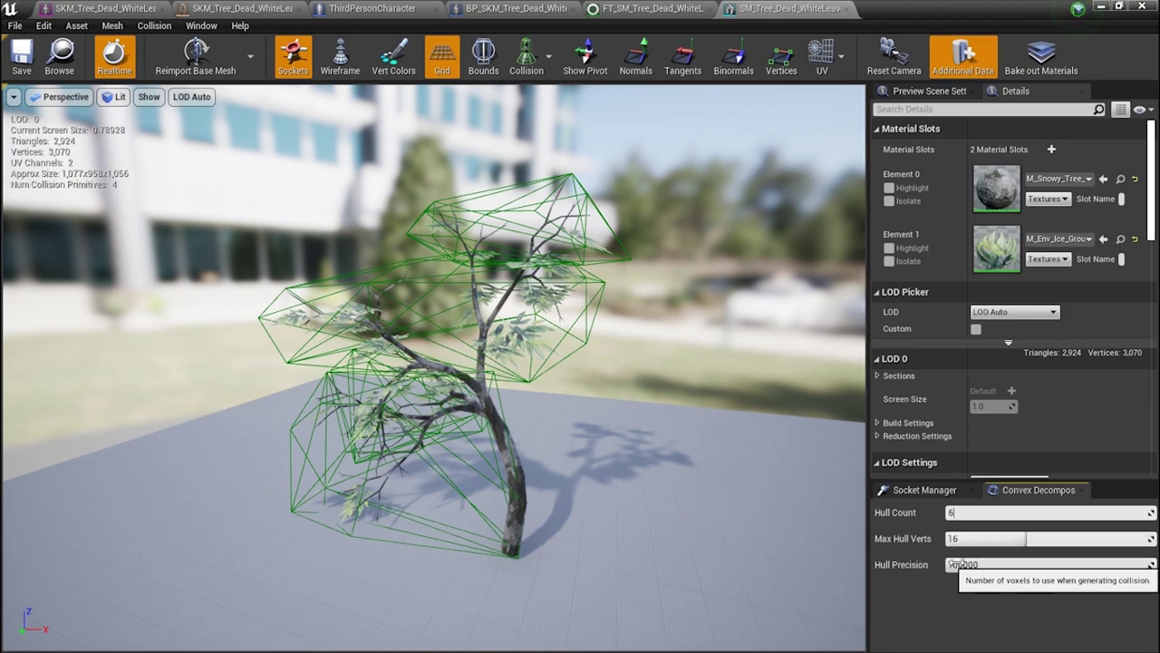
pyautogui.click(988, 586)
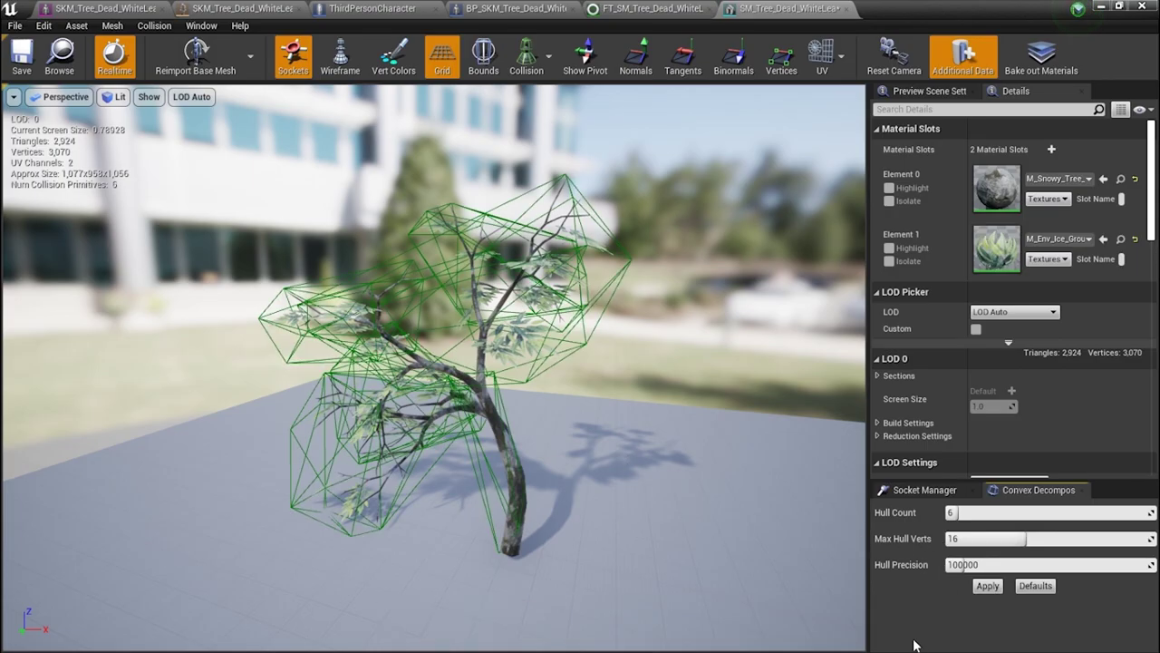
pyautogui.moveTo(631, 391); pyautogui.dragTo(589, 218)
pyautogui.moveTo(617, 362); pyautogui.dragTo(720, 358, button='right')
pyautogui.moveTo(316, 293)
pyautogui.mouseDown(button='right')
pyautogui.moveTo(363, 290)
pyautogui.moveTo(316, 293)
pyautogui.mouseUp(button='right')
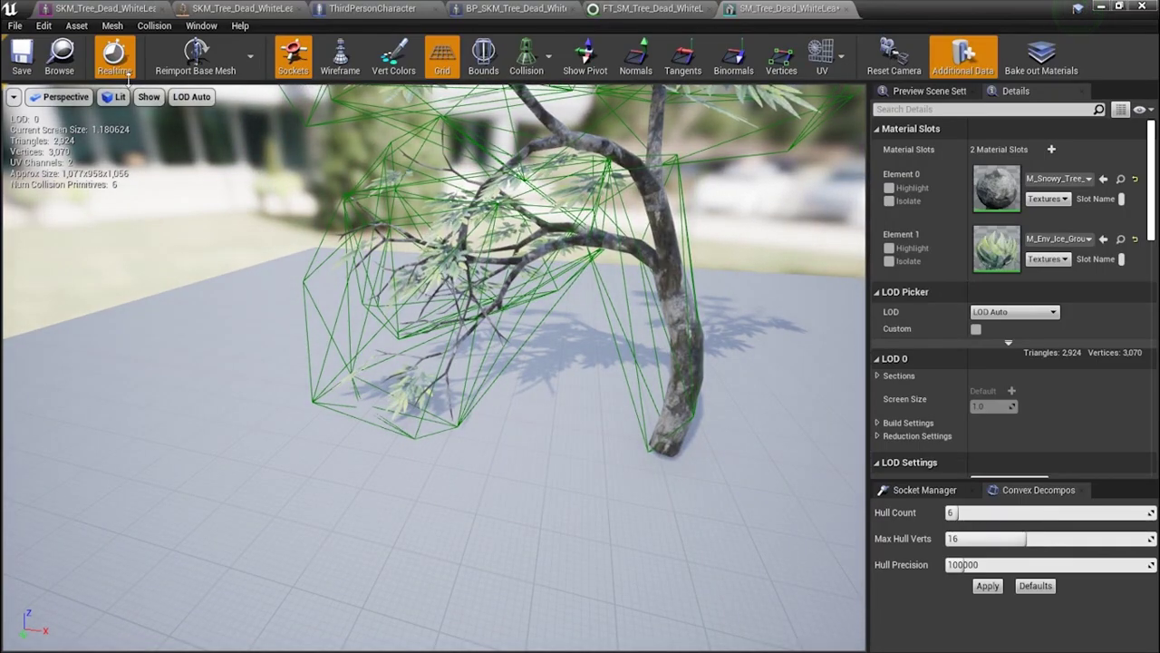
pyautogui.click(20, 56)
pyautogui.moveTo(671, 361); pyautogui.dragTo(635, 358, button='right')
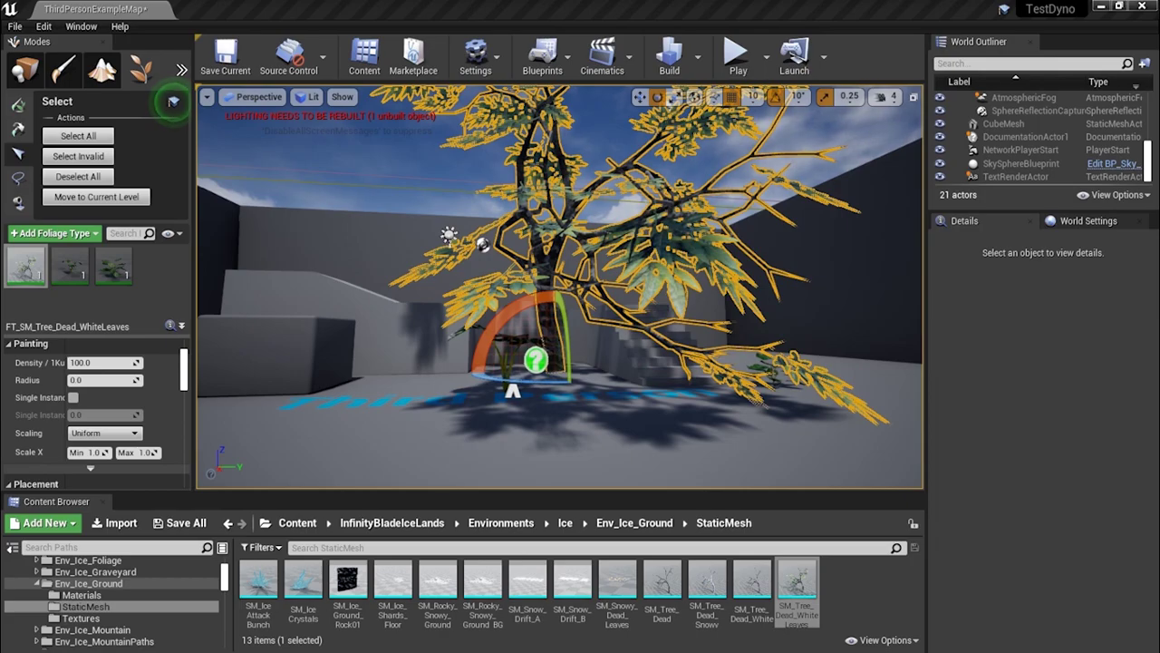
# Play-test the level by running and jumping the character through the tree's branches and around its trunk
pyautogui.click(745, 56)
pyautogui.press('w')
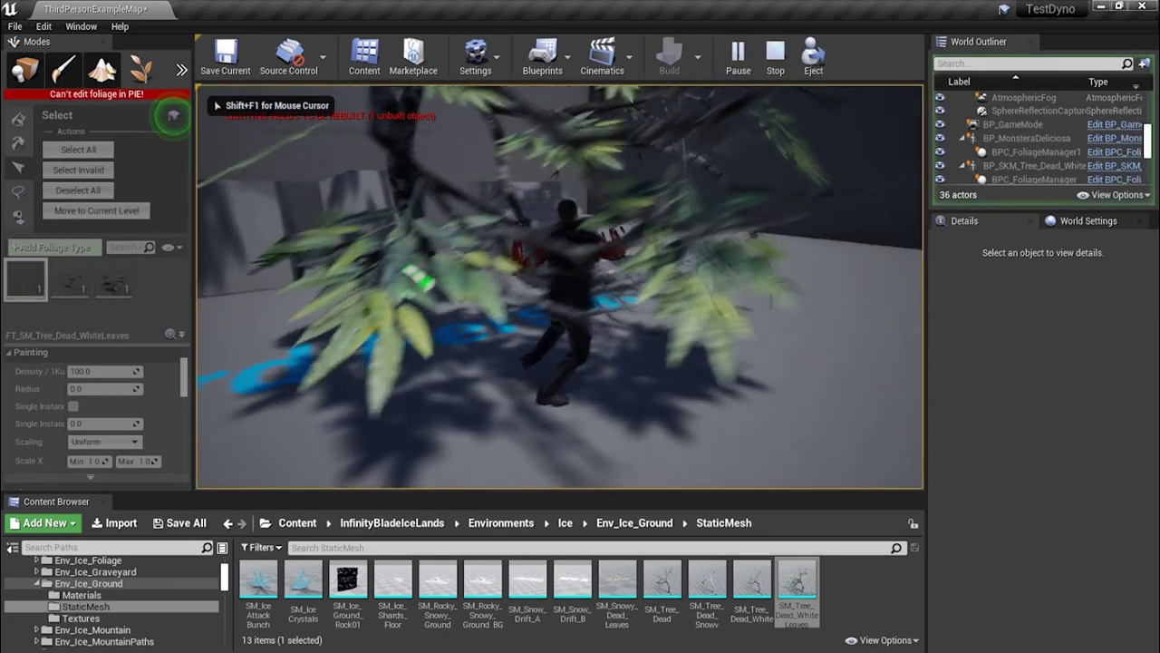
pyautogui.press('space')
pyautogui.press('w')
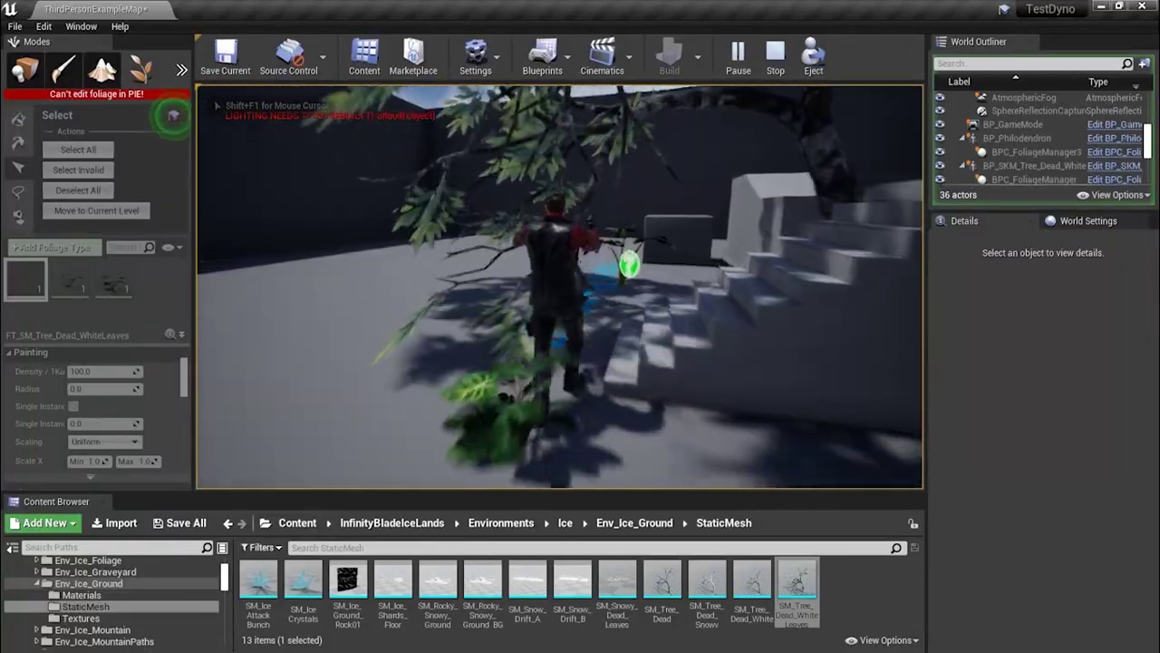
pyautogui.press('w')
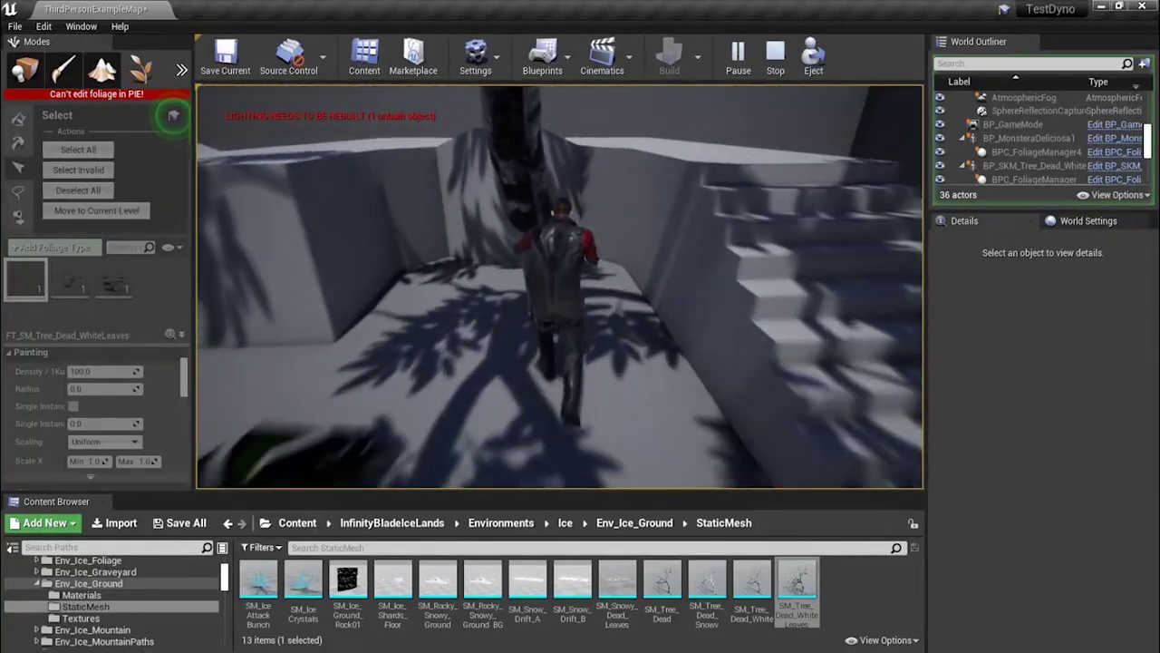
pyautogui.press('w')
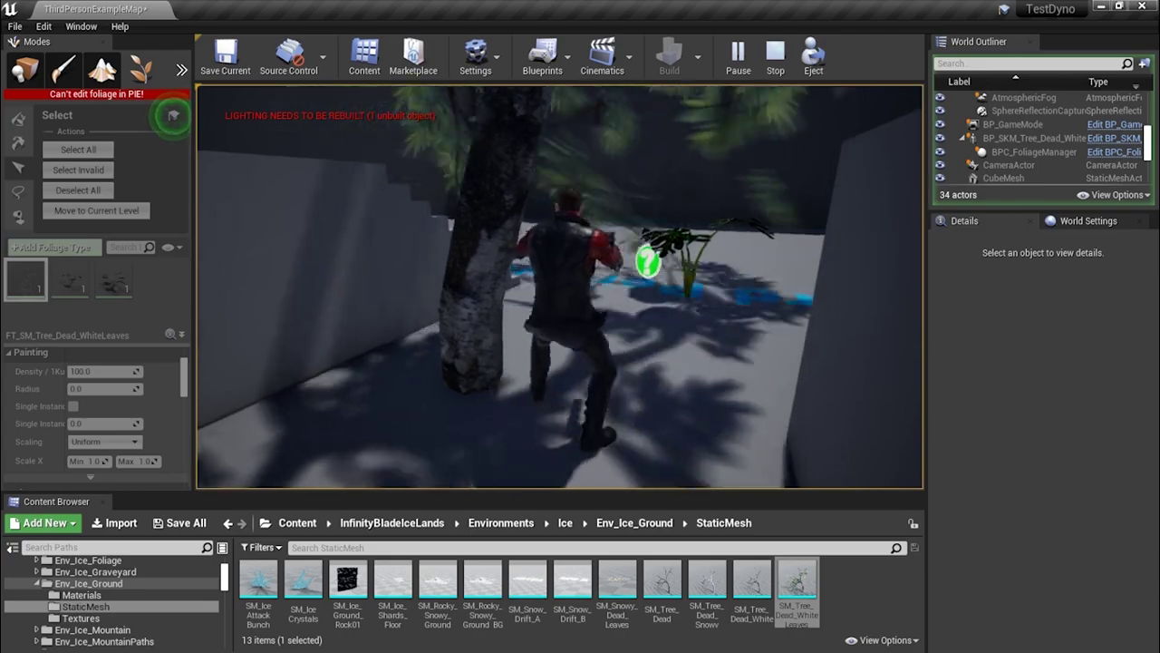
pyautogui.press('w')
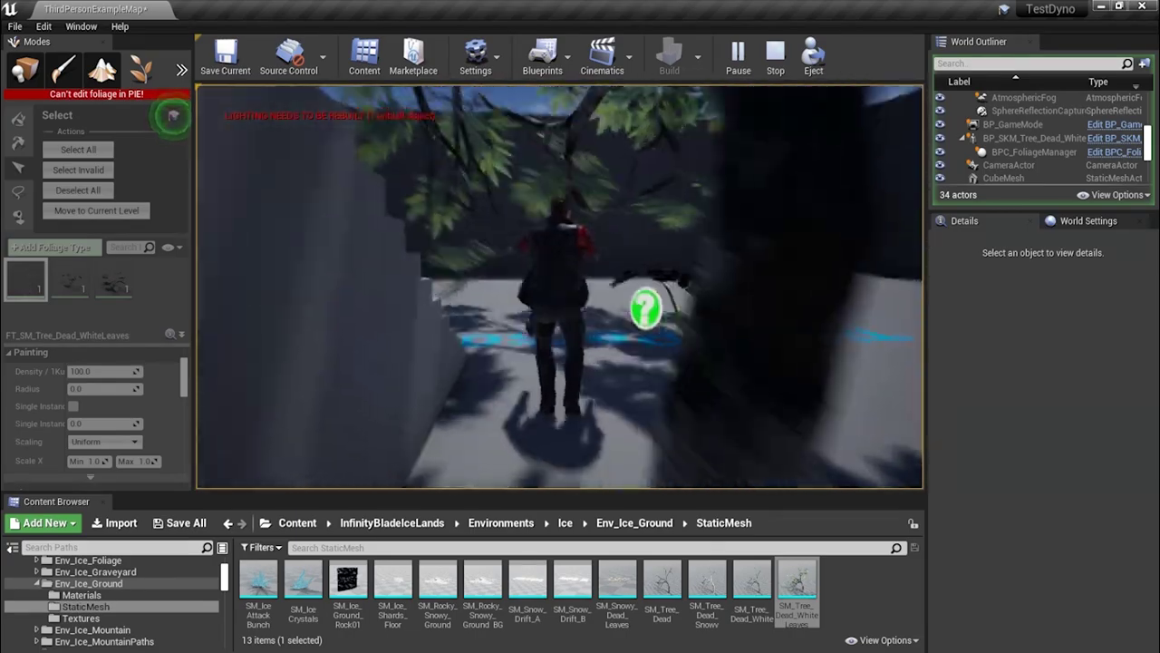
pyautogui.press('w')
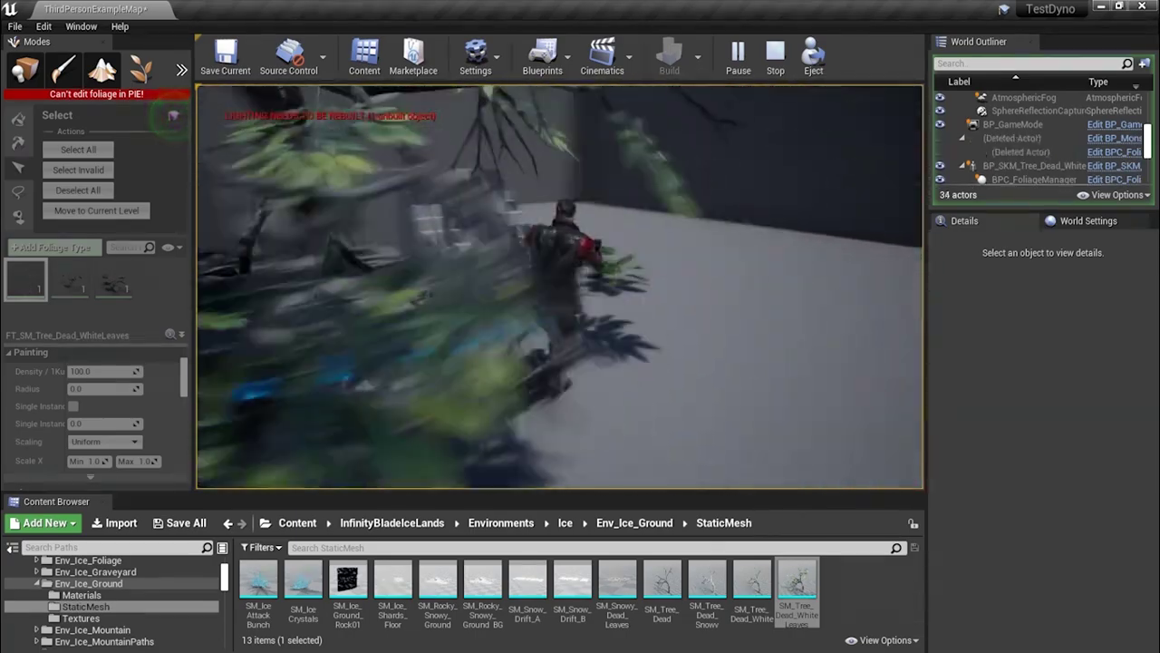
pyautogui.press('w')
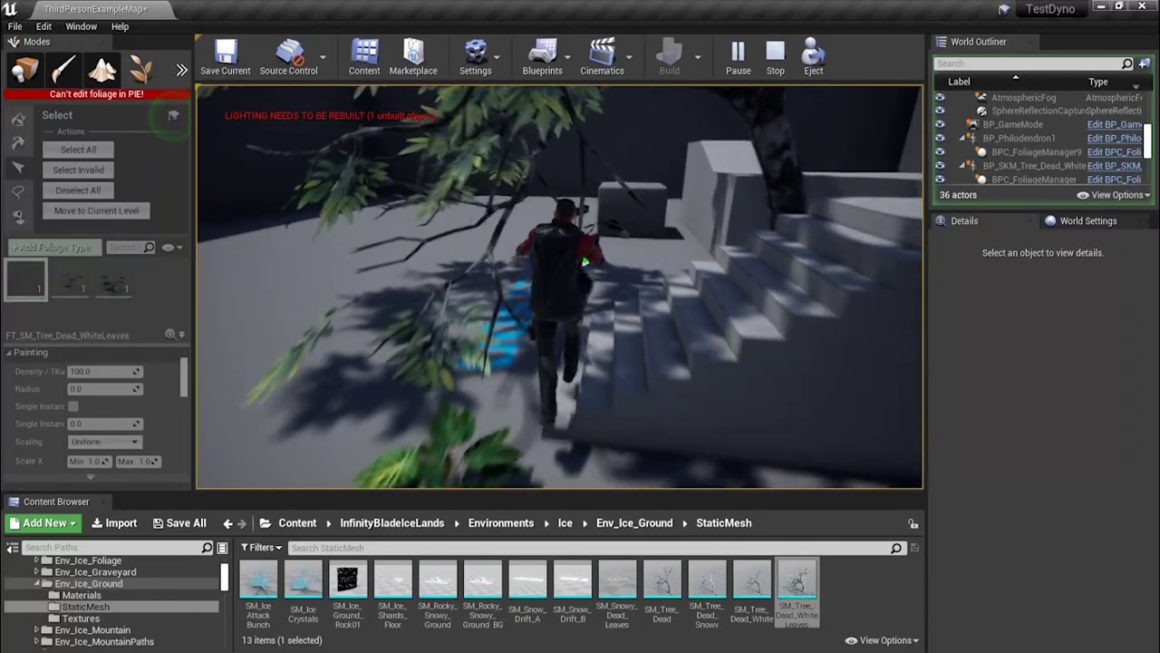
# Toggle the collision display in the running game with the console command show Collision
pyautogui.press('`')
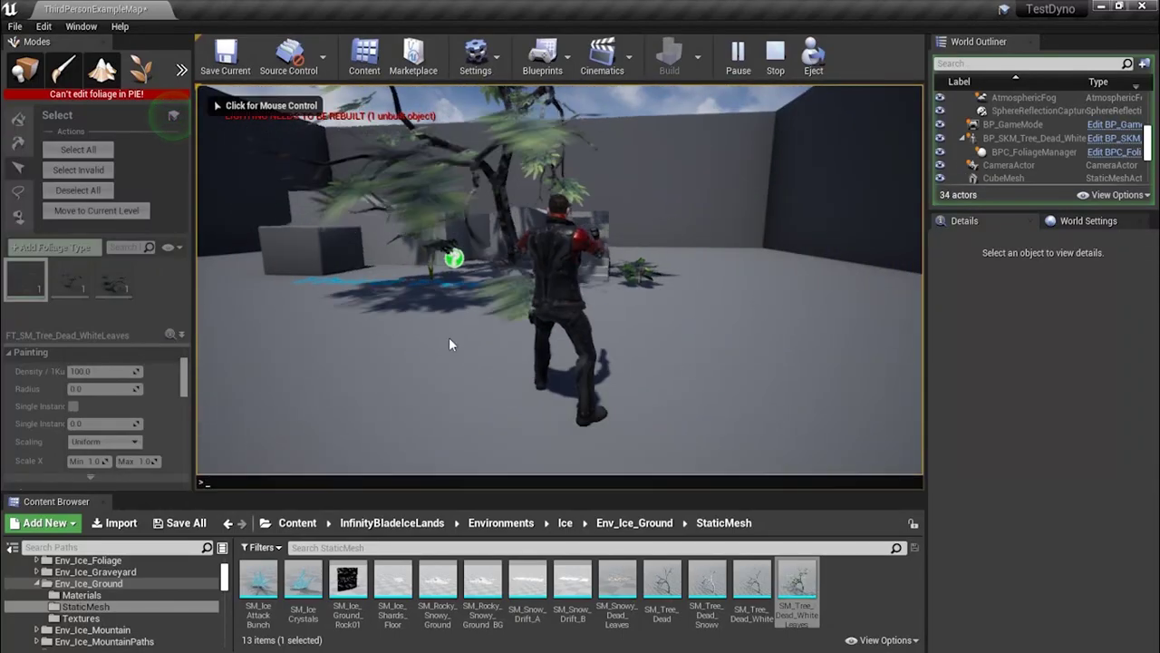
pyautogui.write('show col')
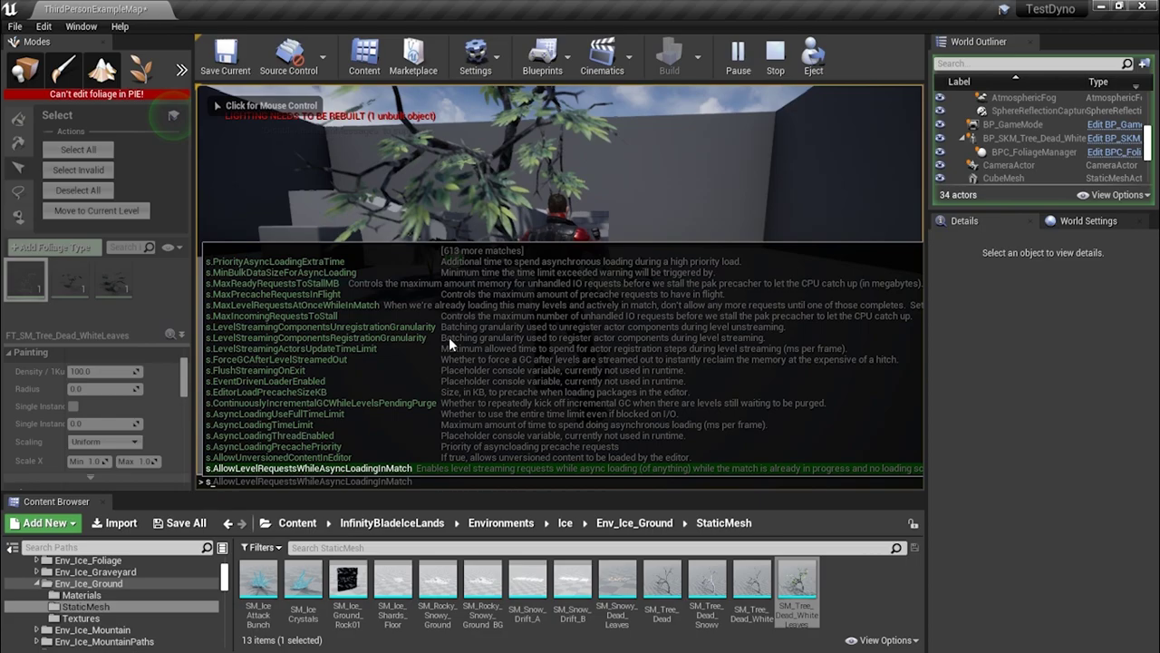
pyautogui.write('lision')
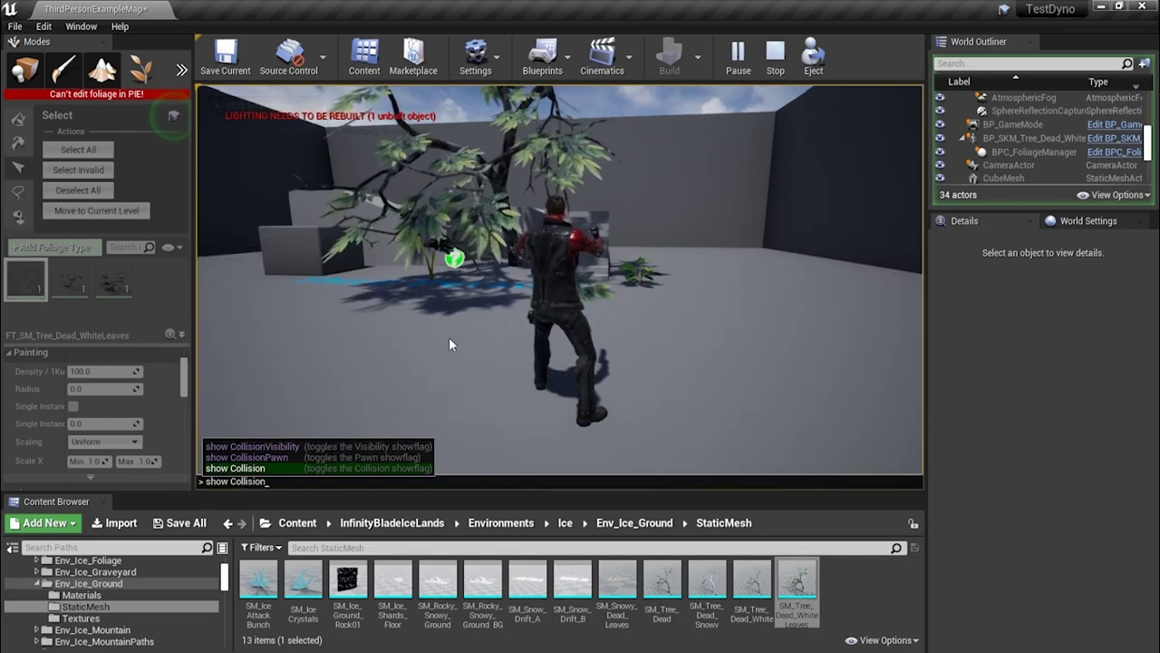
pyautogui.press('Return')
# Run the character toward and away from the tree to examine its collision shapes and foliage replacement, and end the play session
pyautogui.press('w')
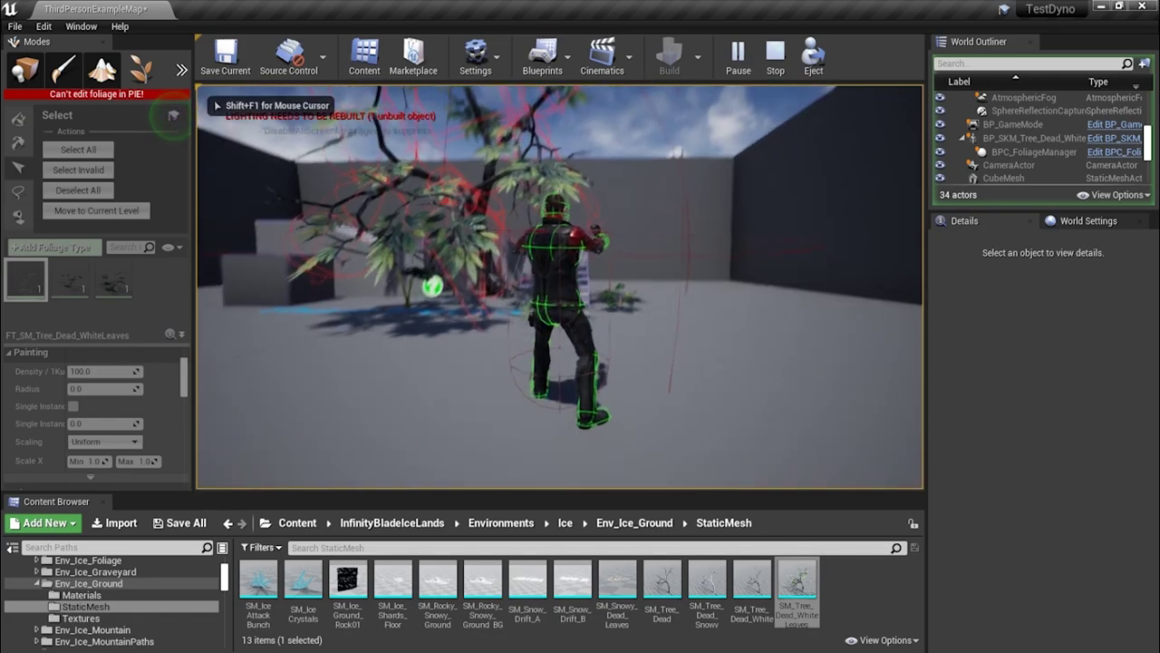
pyautogui.press('w')
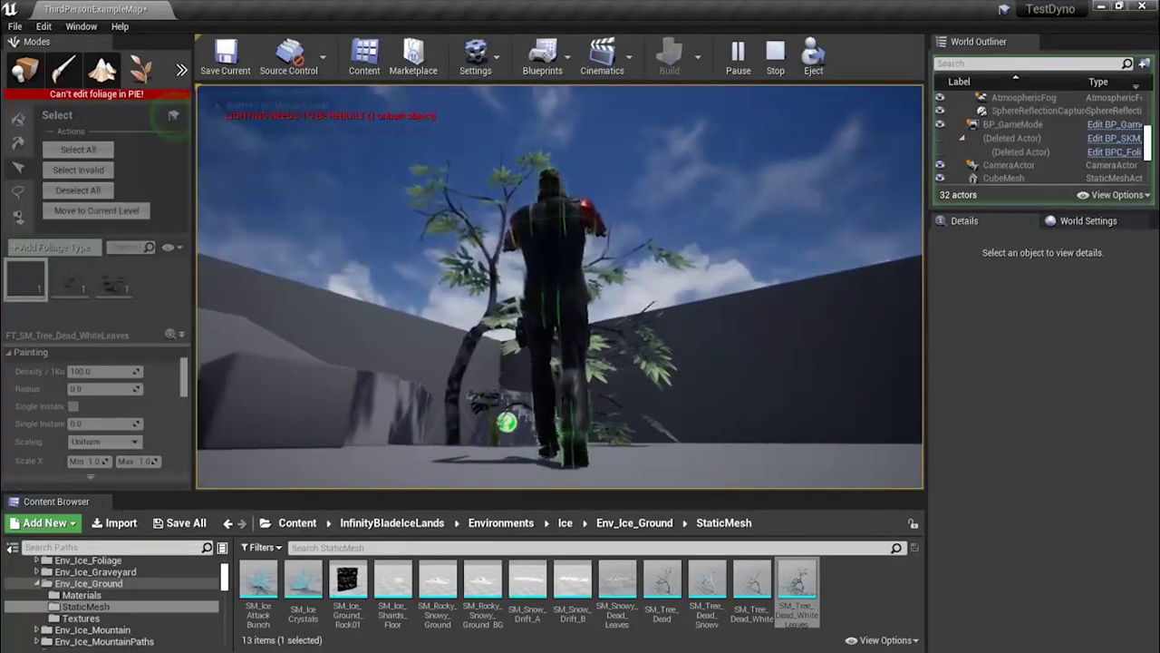
pyautogui.press('w')
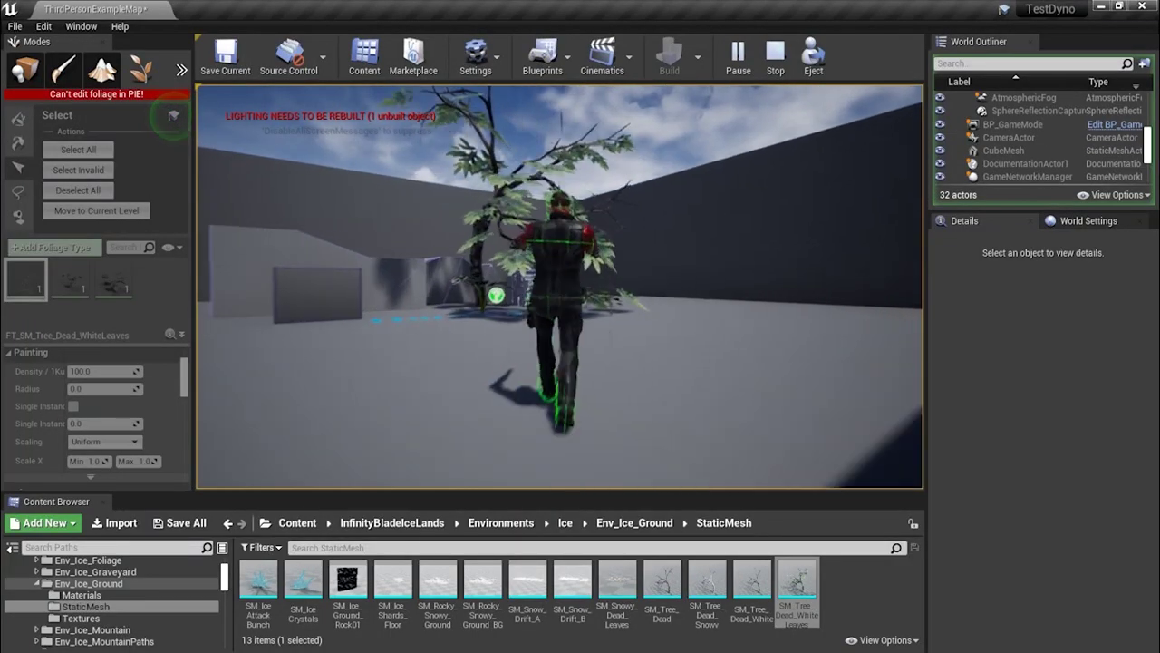
pyautogui.press('w')
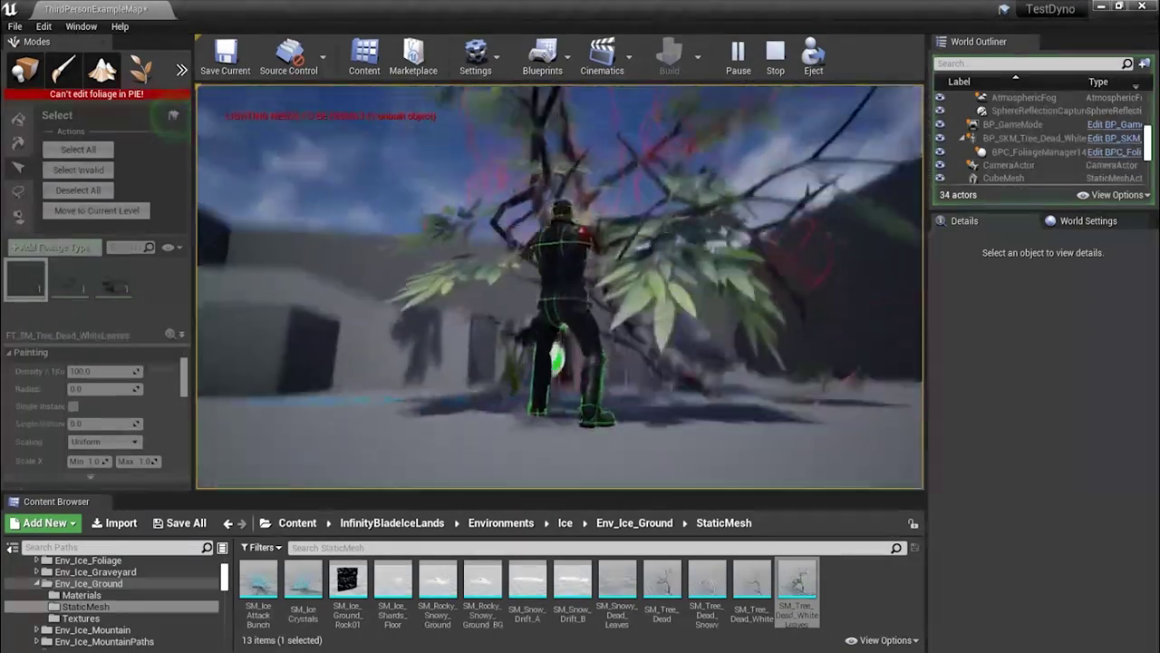
pyautogui.press('w')
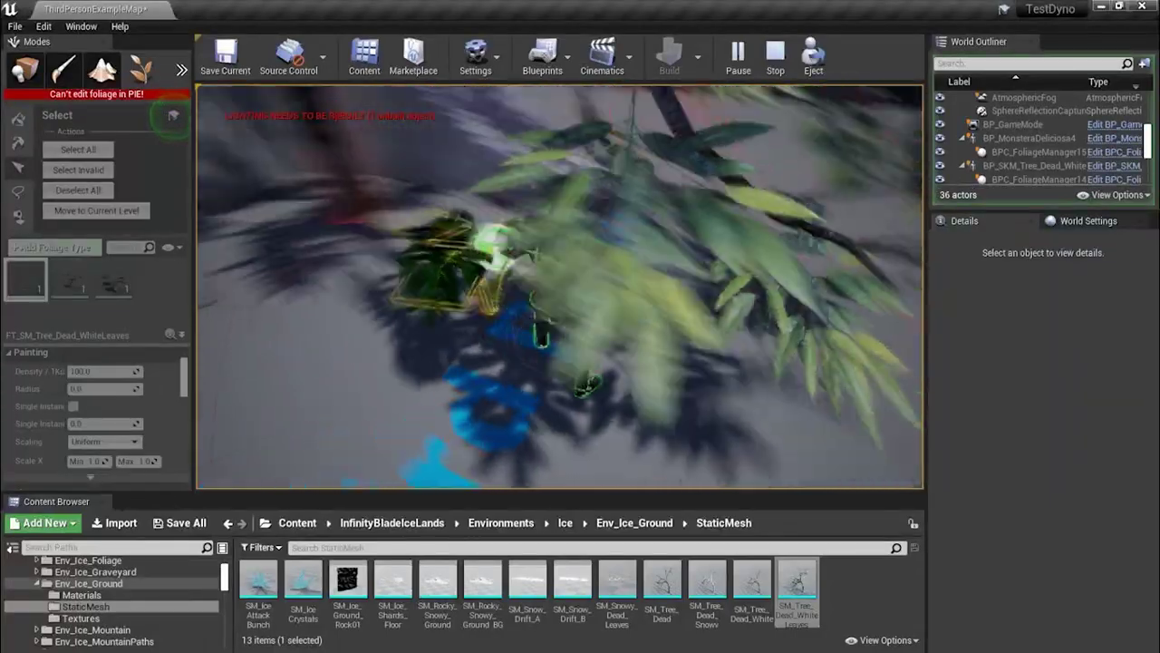
pyautogui.press('w')
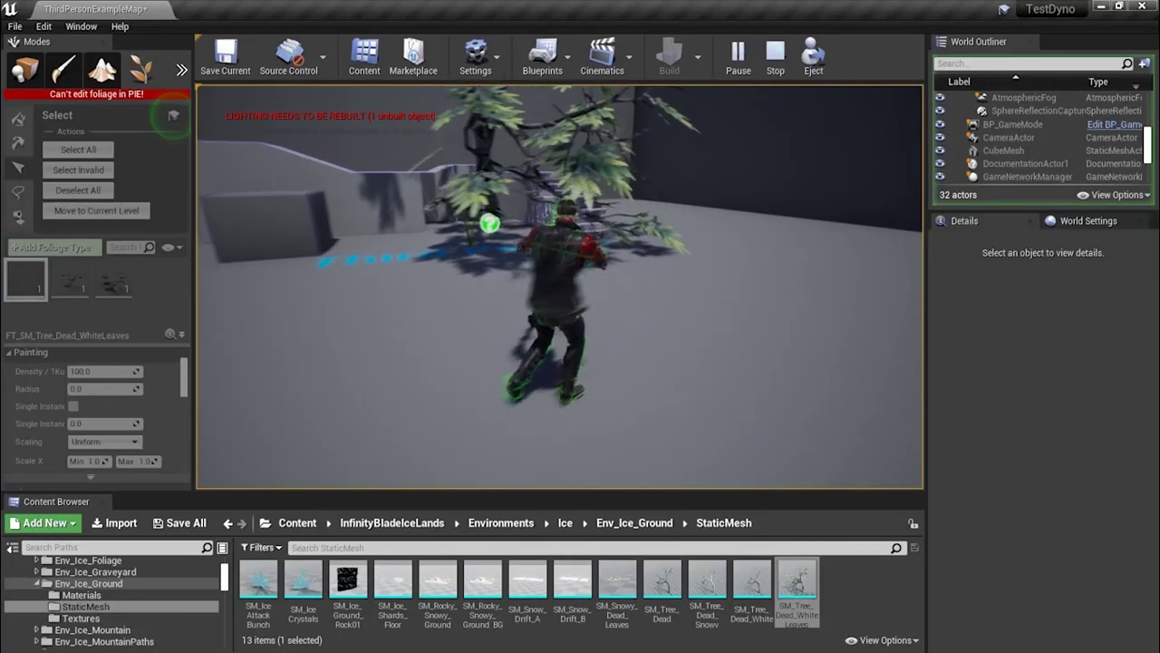
pyautogui.press('w')
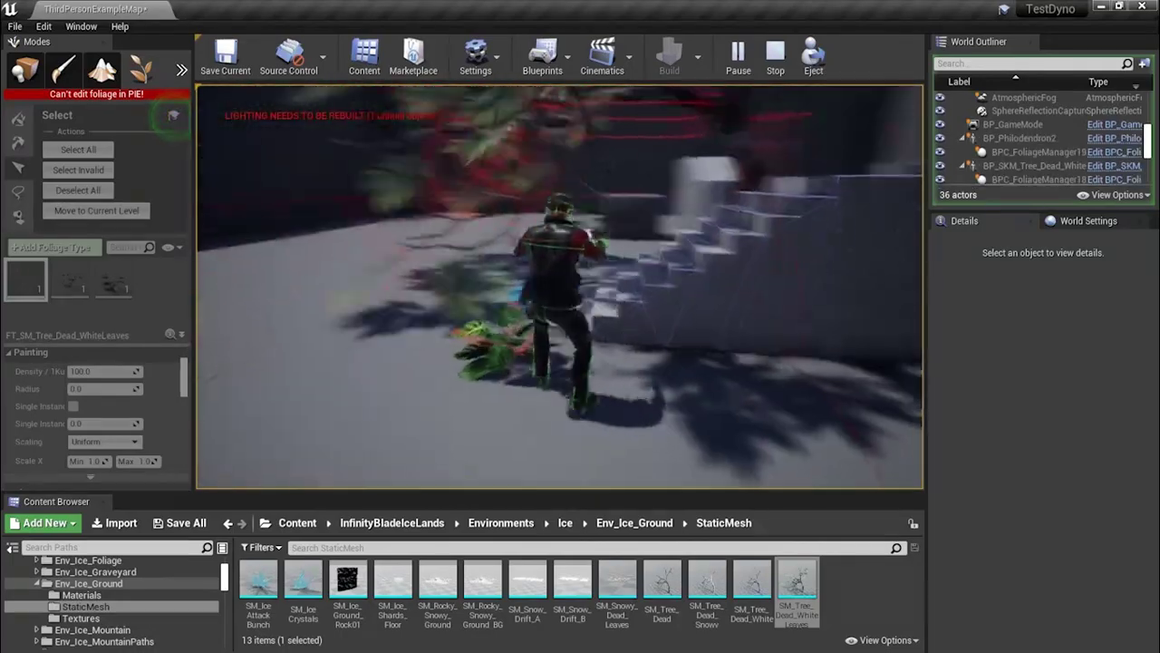
pyautogui.press('w')
pyautogui.press('w')
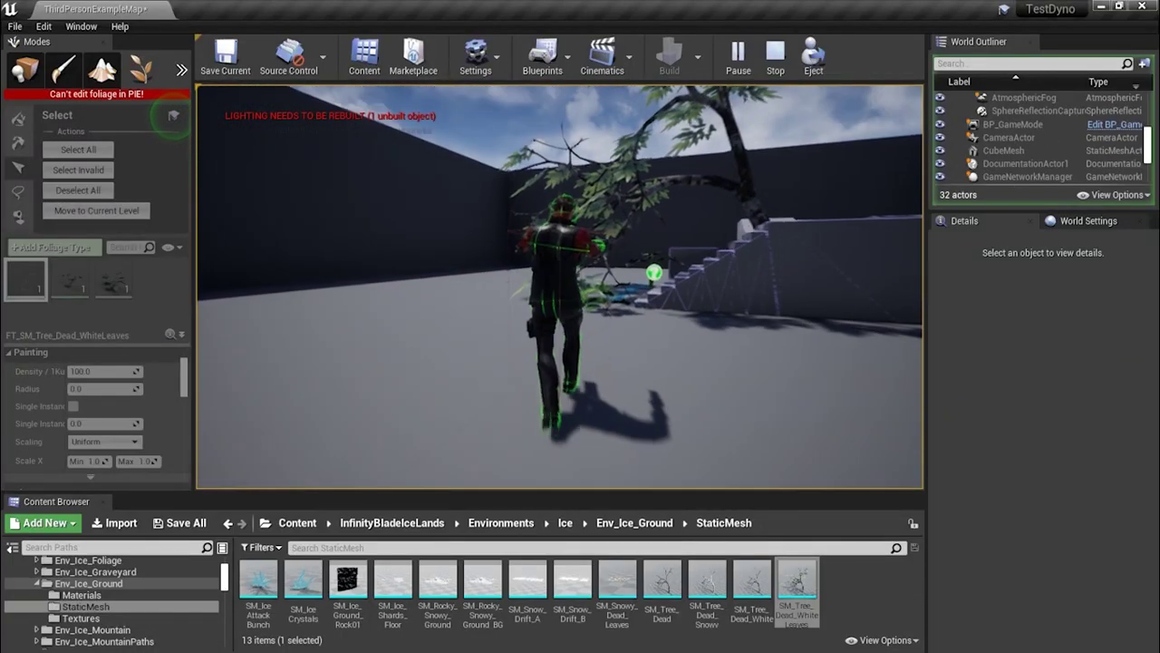
pyautogui.press('w')
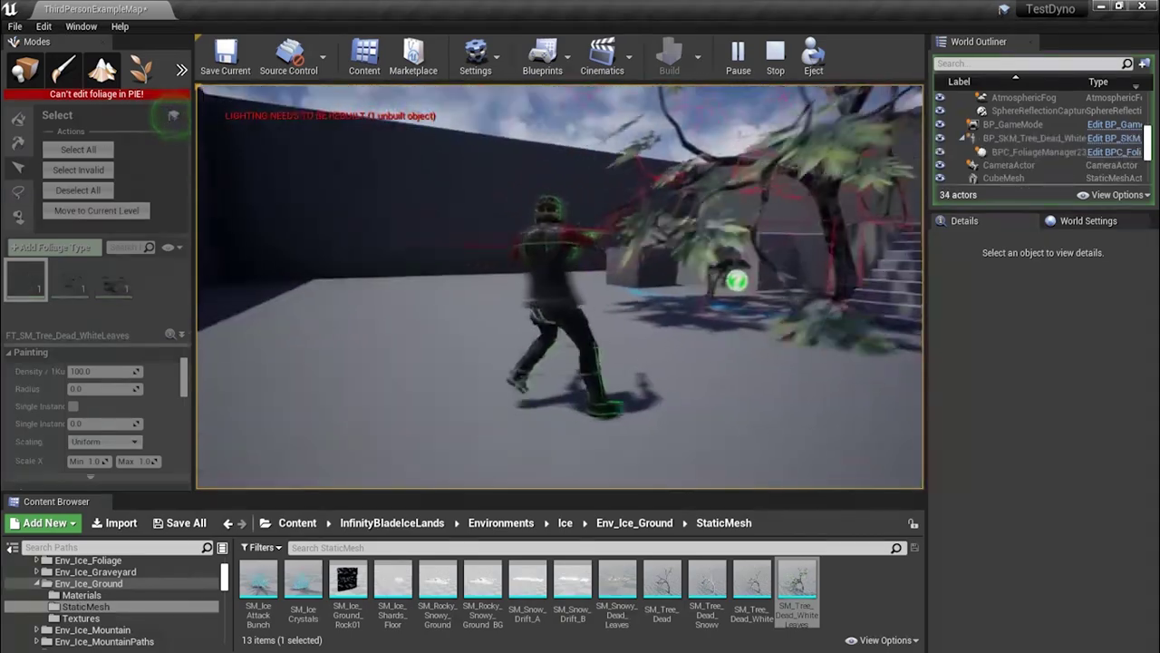
pyautogui.press('w')
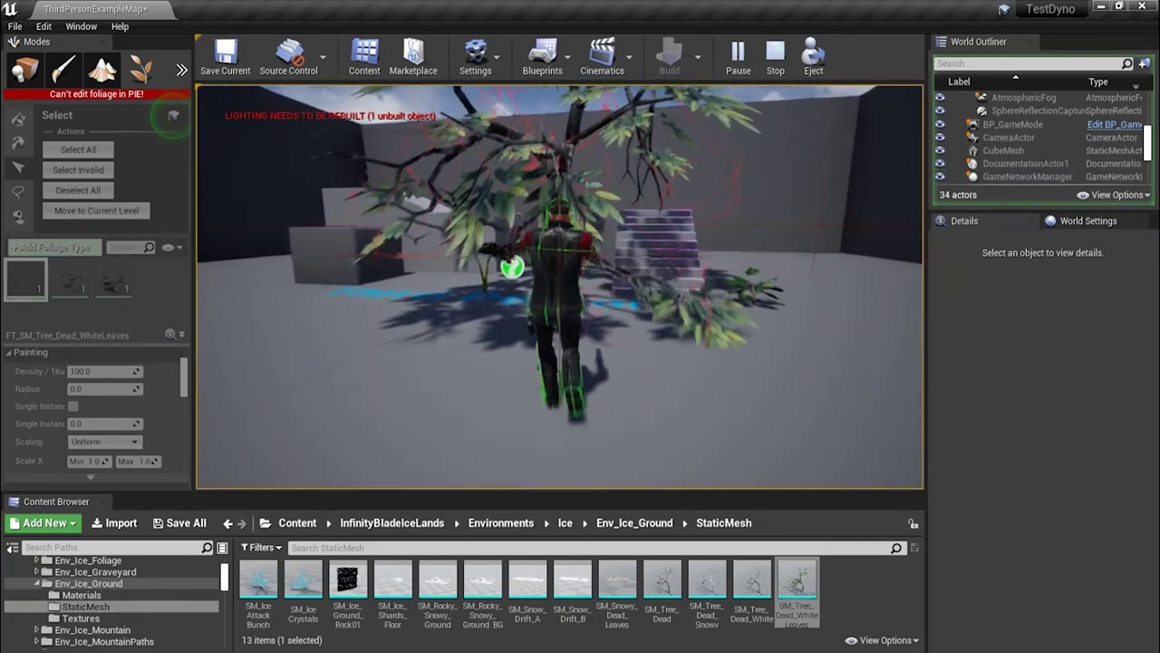
pyautogui.press('w')
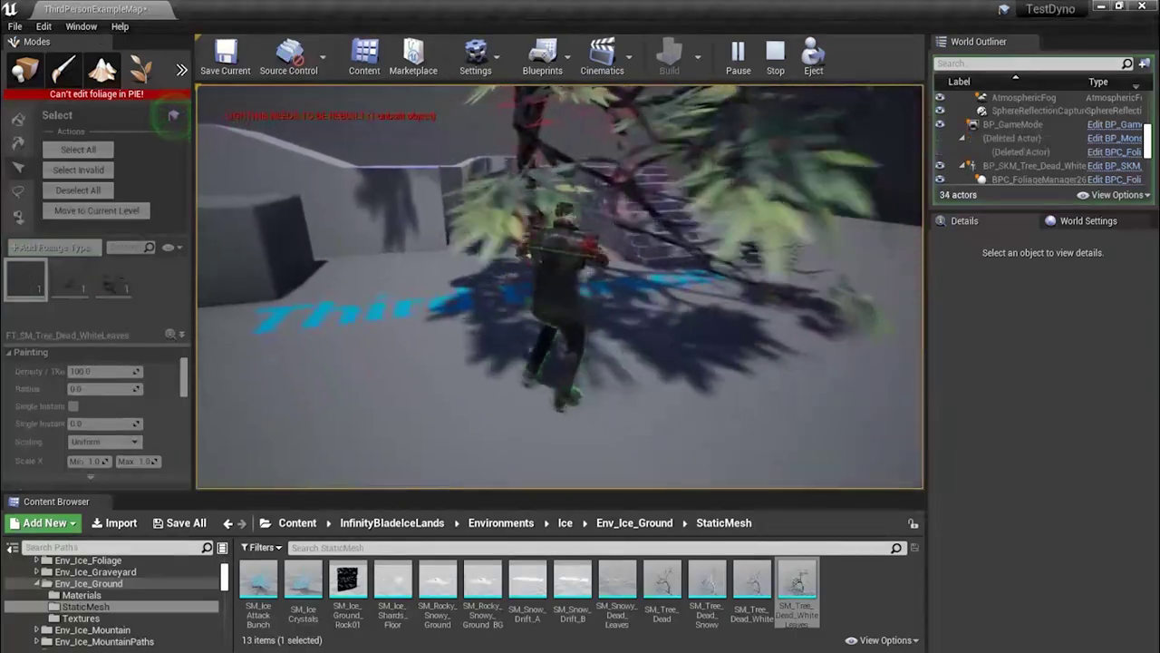
pyautogui.press('Escape')
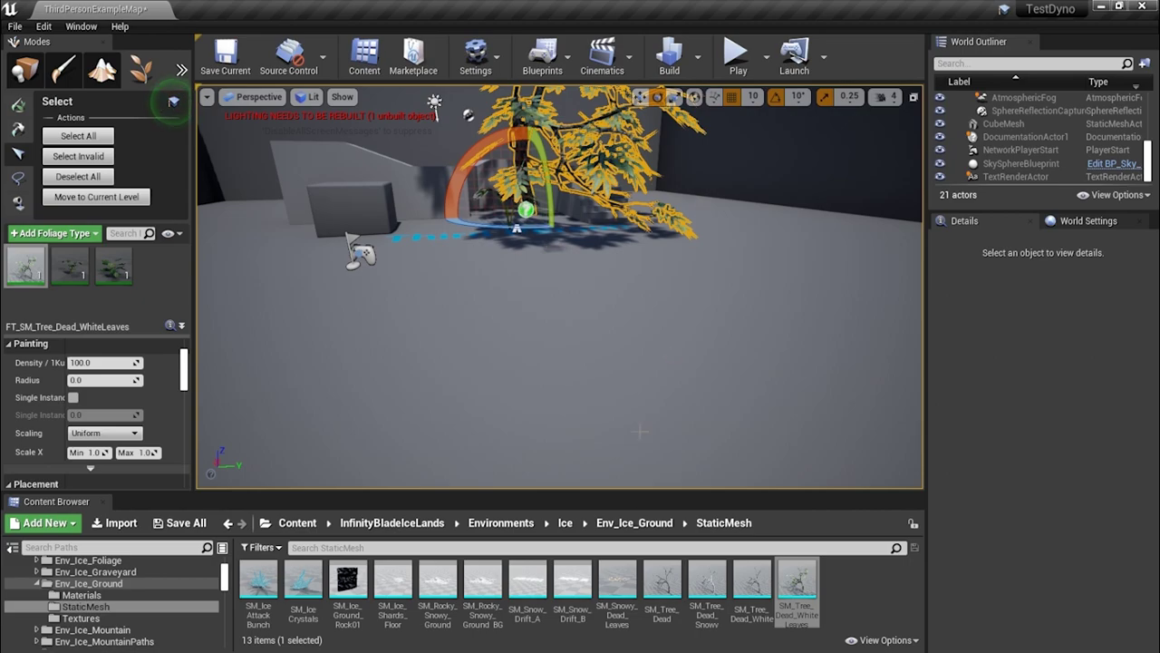
# Open the BPC_FoliageManager blueprint from the DynoFoliage folder and bring its editor window into view over the level
pyautogui.click(297, 523)
pyautogui.doubleClick(260, 580)
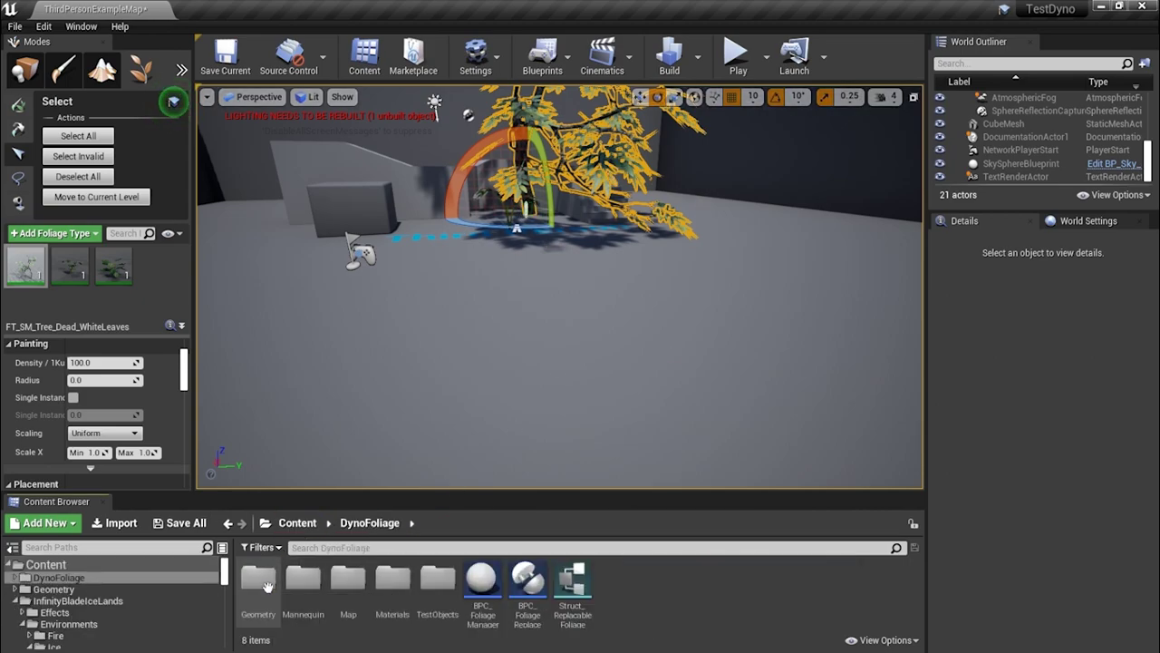
pyautogui.click(500, 598)
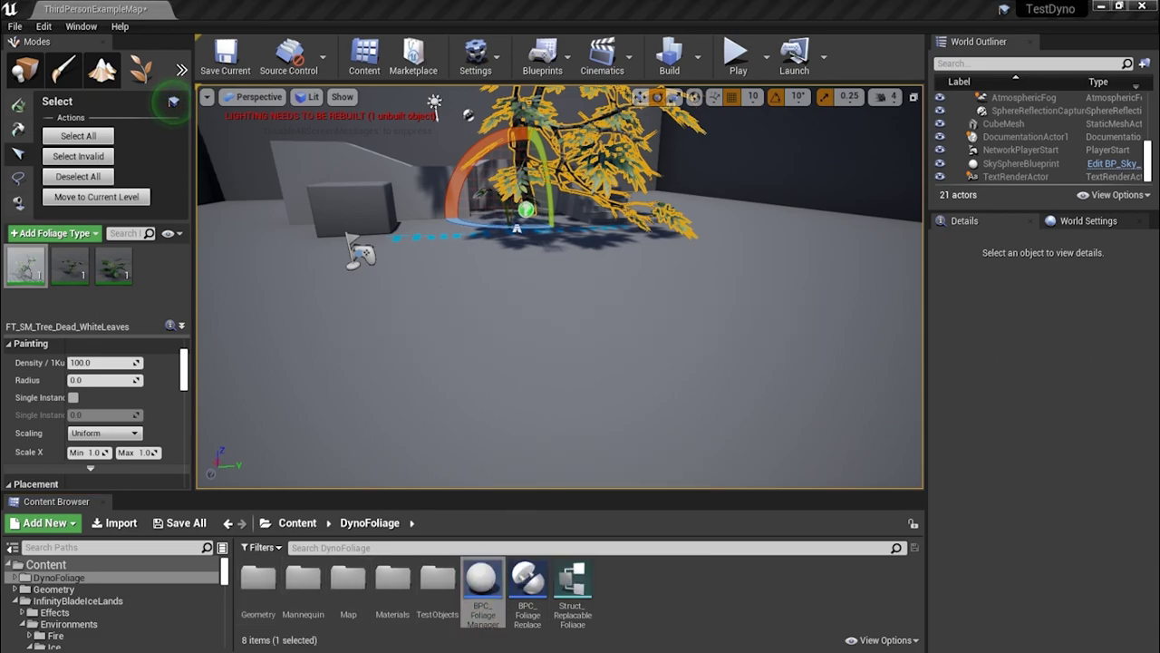
pyautogui.moveTo(1159, 236); pyautogui.dragTo(876, 119)
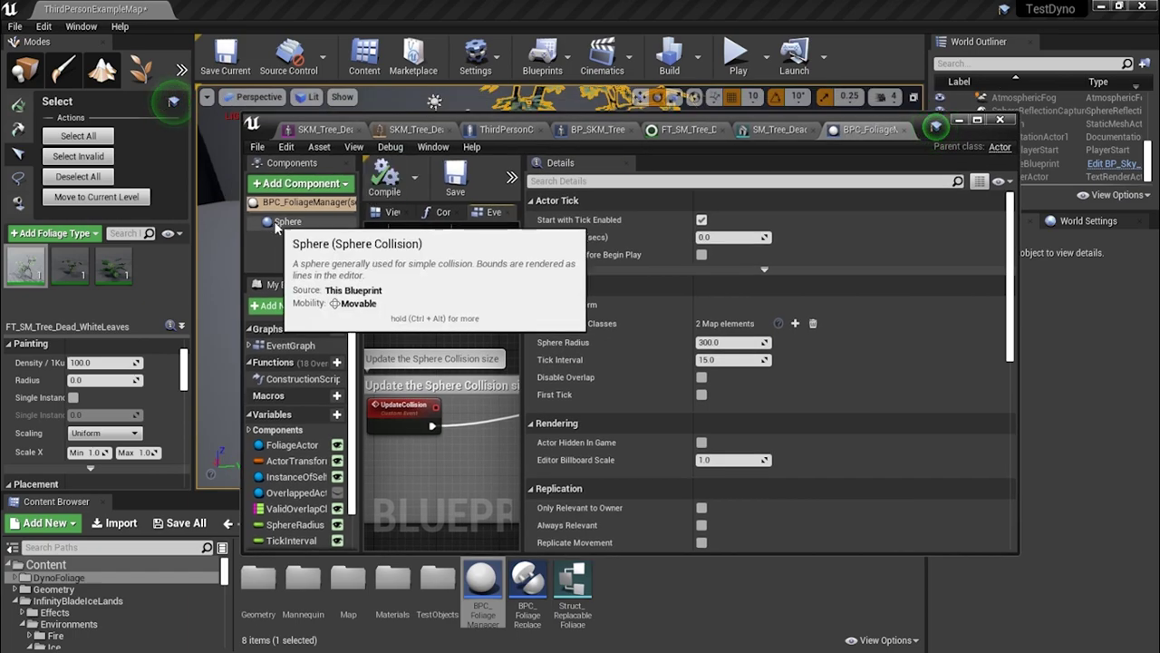
# Examine the physics and collision settings of the foliage manager's Sphere component, including its collision preset, and put the blueprint window away
pyautogui.click(312, 223)
pyautogui.scroll(-3, 943, 370)
pyautogui.scroll(-10, 944, 370)
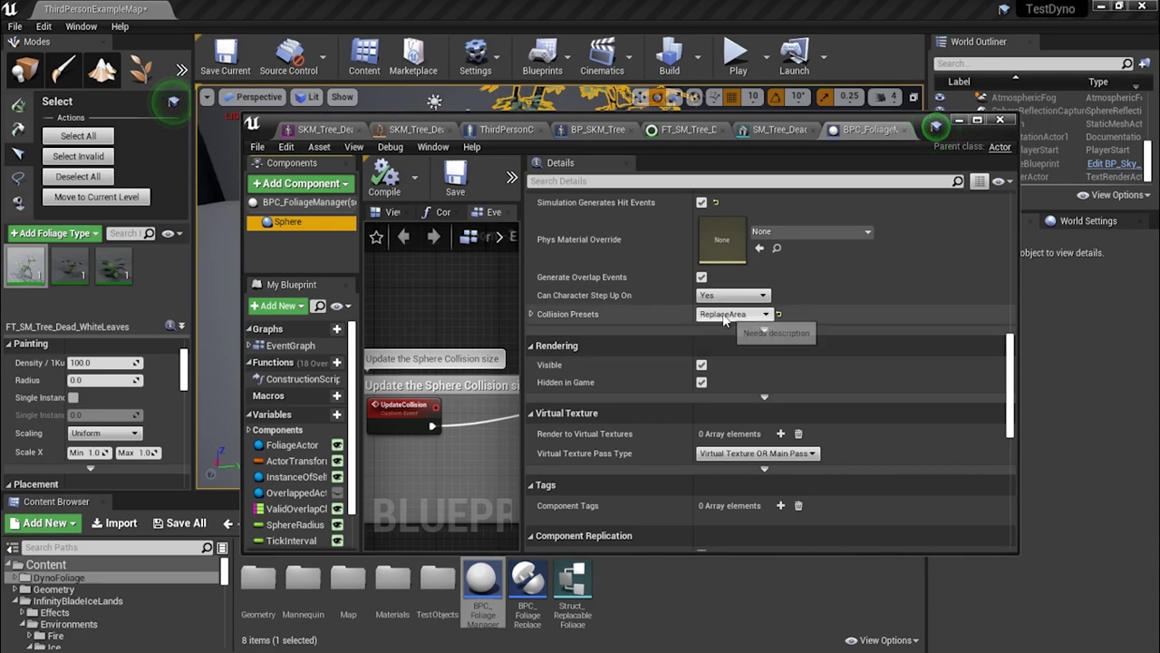
pyautogui.scroll(-4, 722, 317)
pyautogui.scroll(3, 722, 317)
pyautogui.scroll(2, 723, 321)
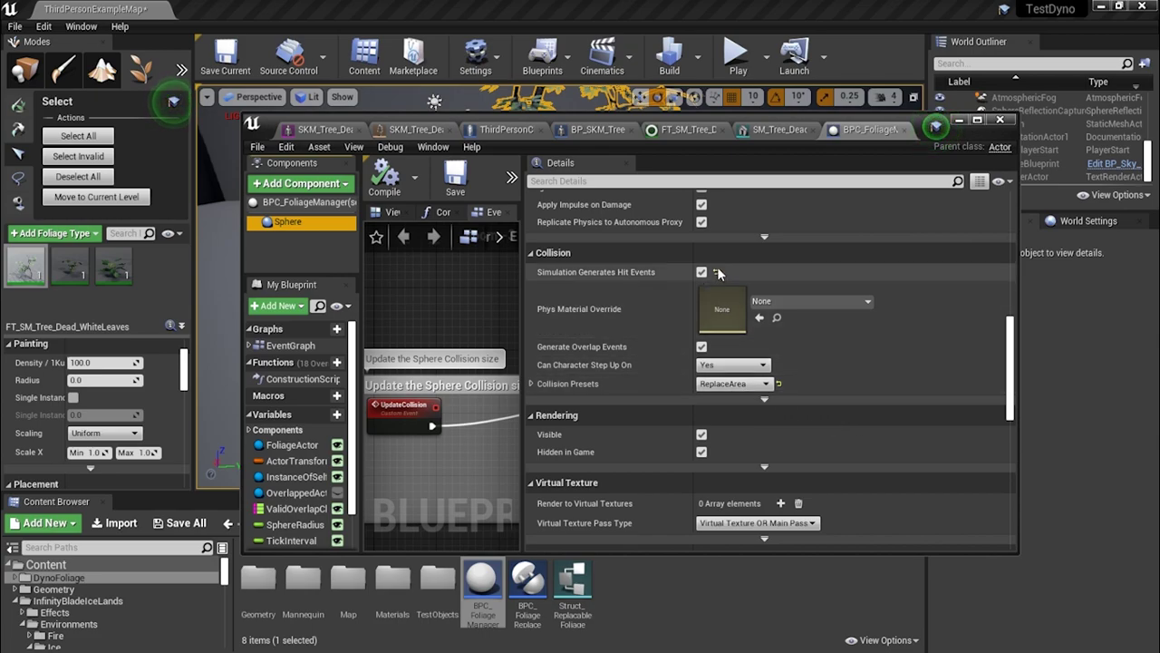
pyautogui.scroll(2, 735, 362)
pyautogui.scroll(3, 717, 358)
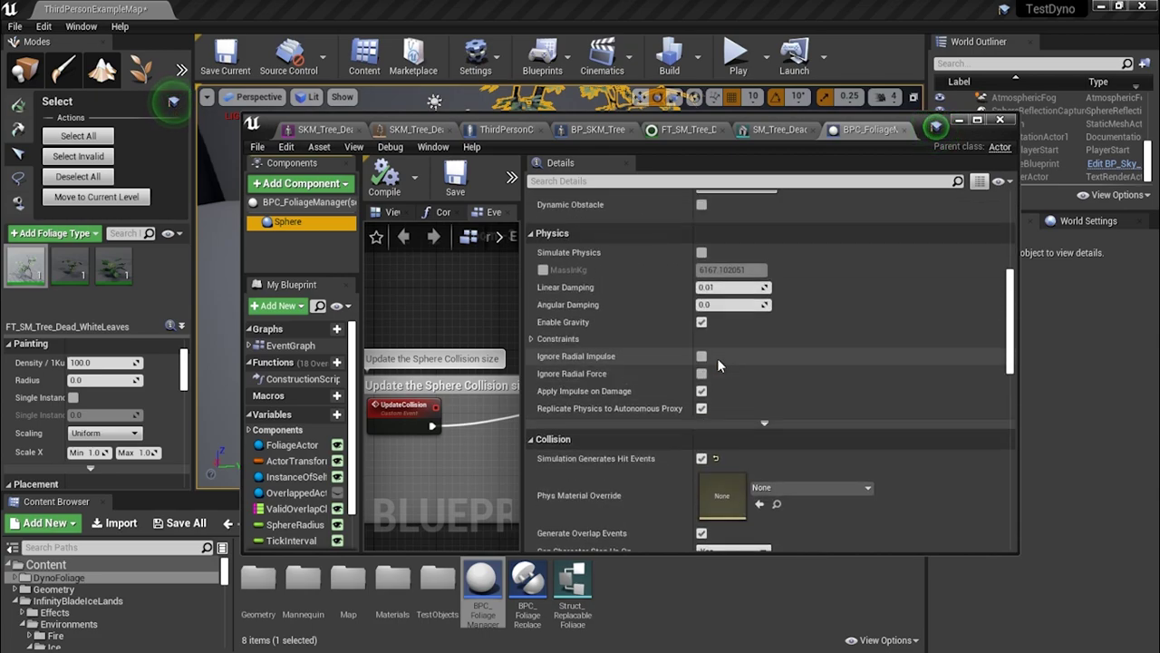
pyautogui.scroll(-5, 740, 366)
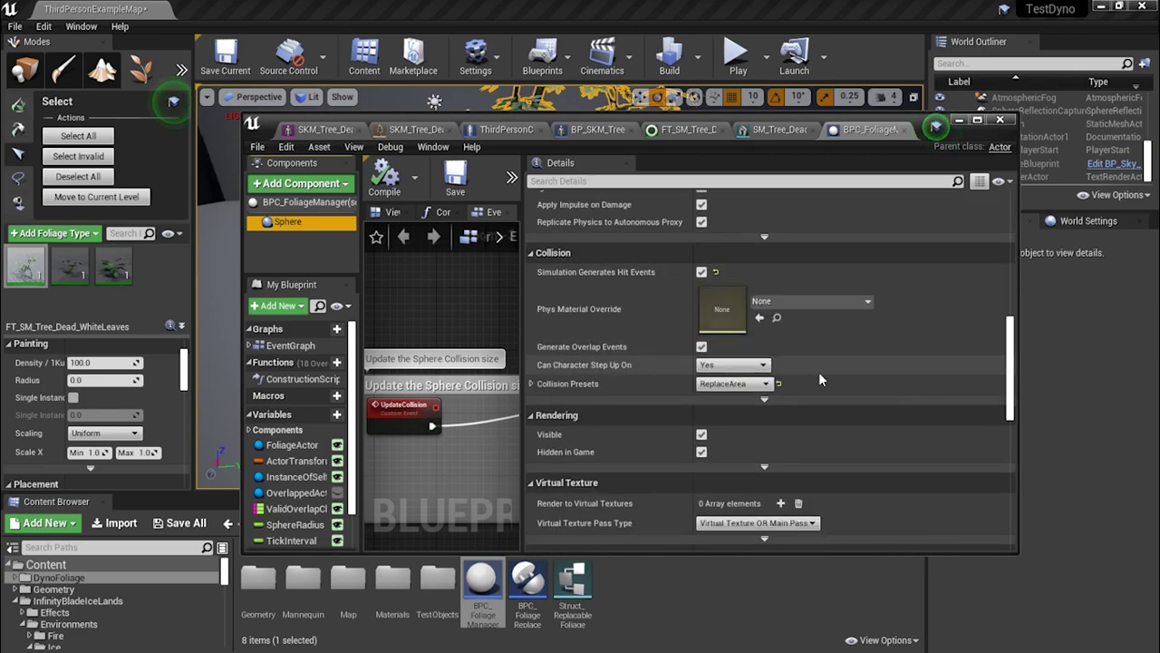
pyautogui.moveTo(936, 125); pyautogui.dragTo(1159, 179)
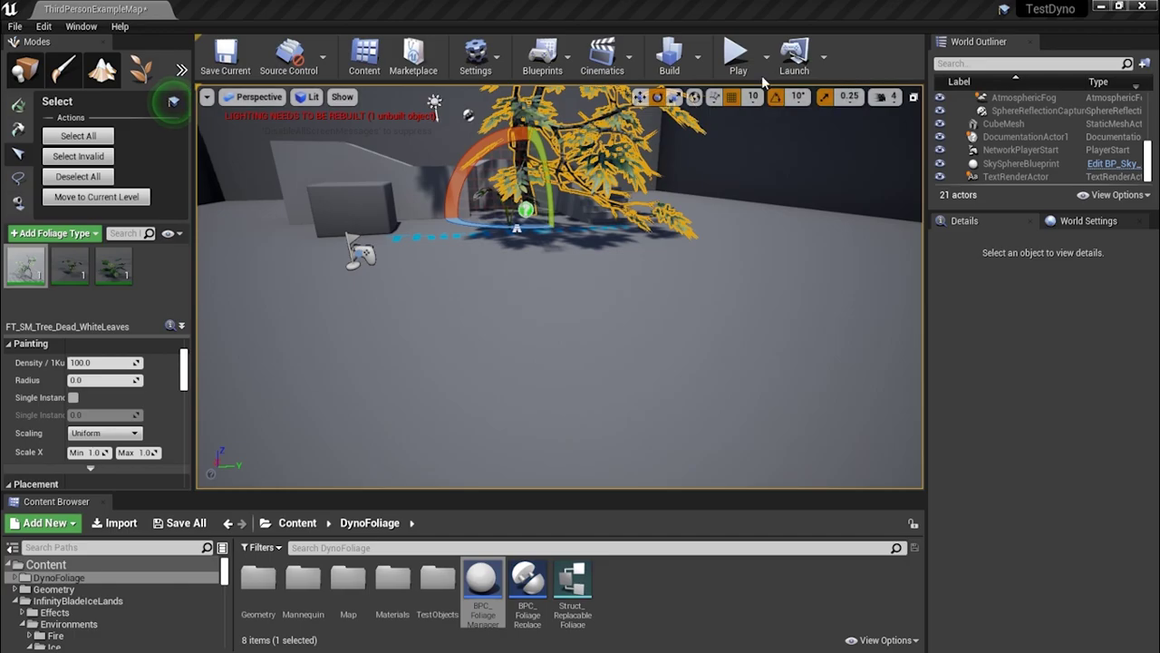
# Play-test the level again by running the character up to the tree trunk and back away, and end the session
pyautogui.click(737, 55)
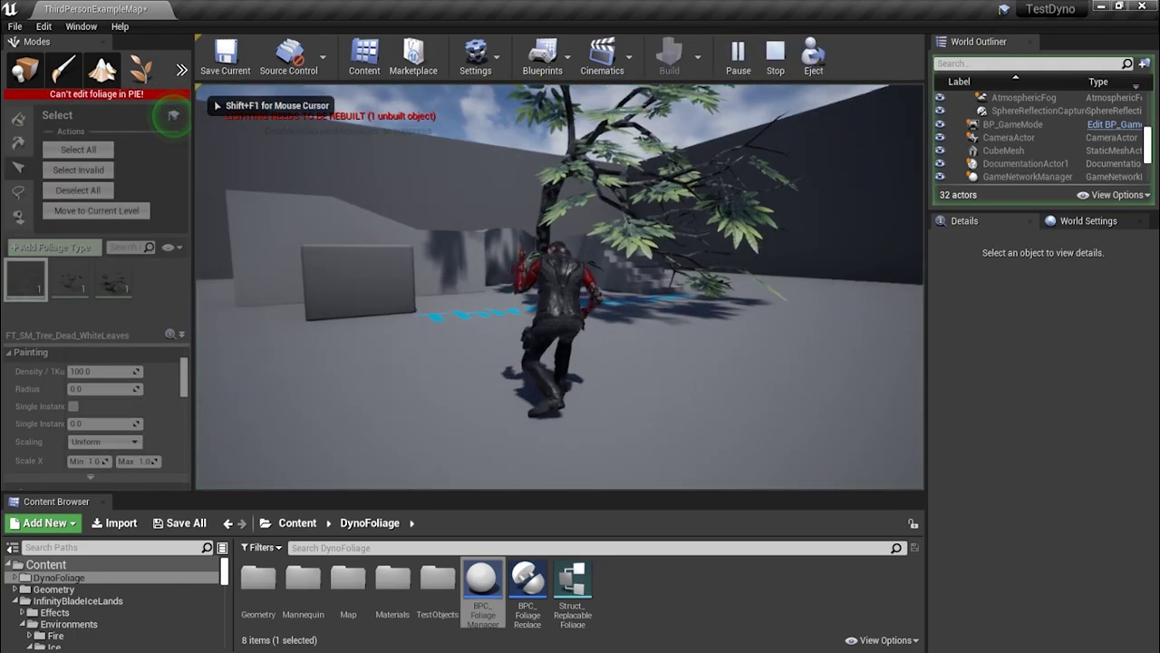
pyautogui.press('w')
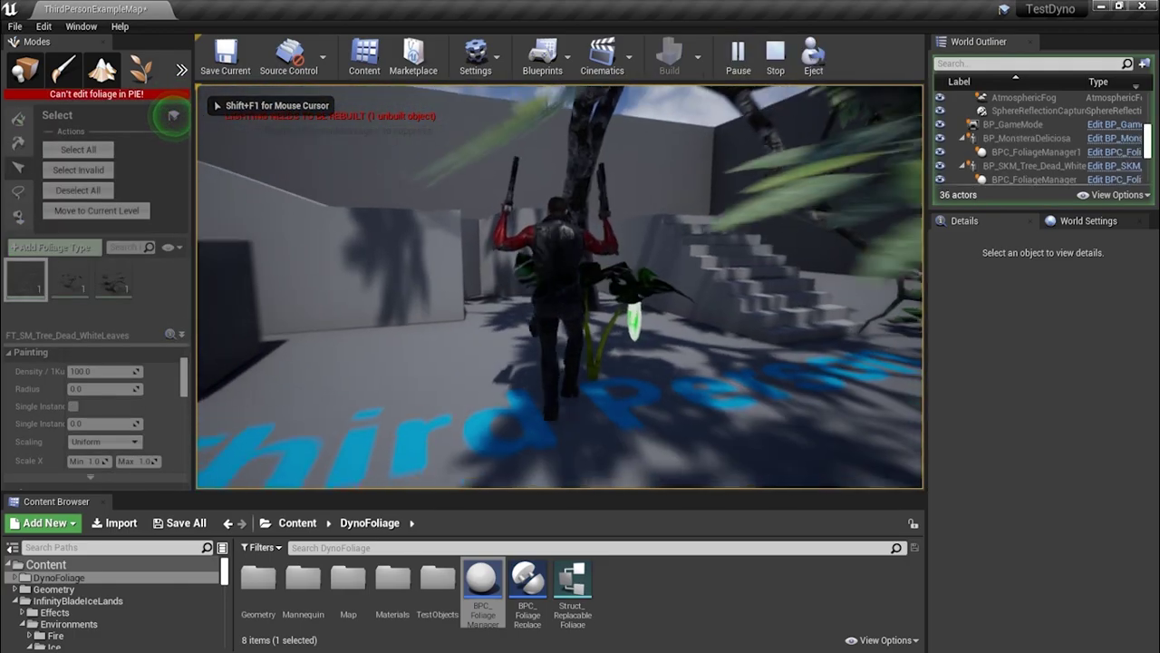
pyautogui.press('s')
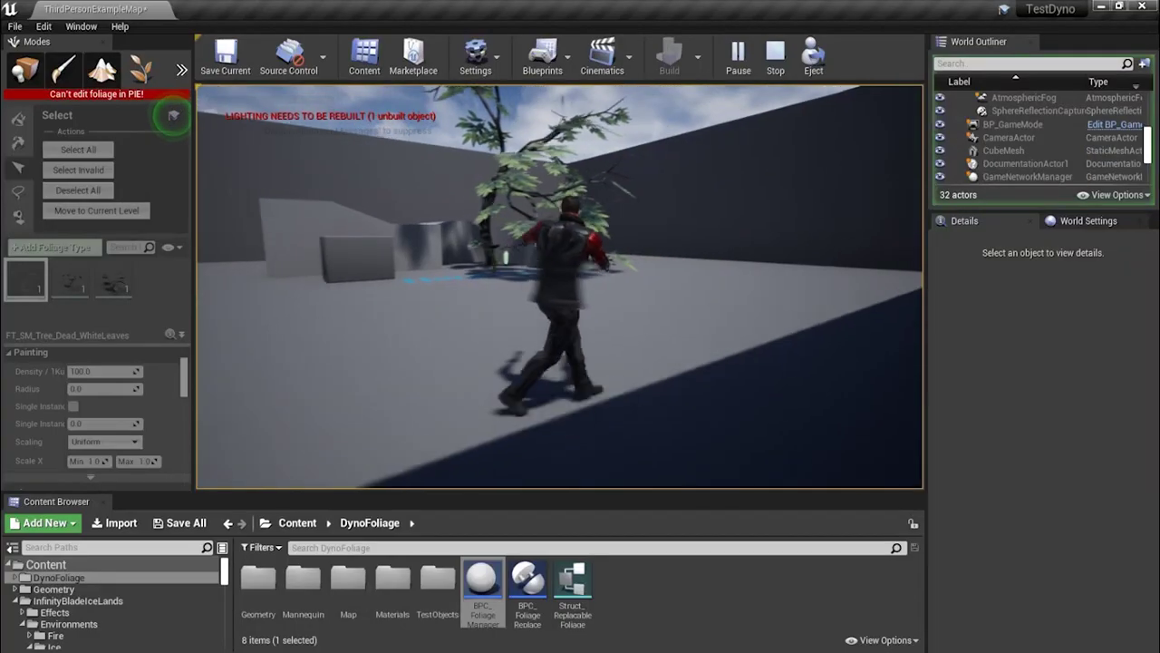
pyautogui.press('Escape')
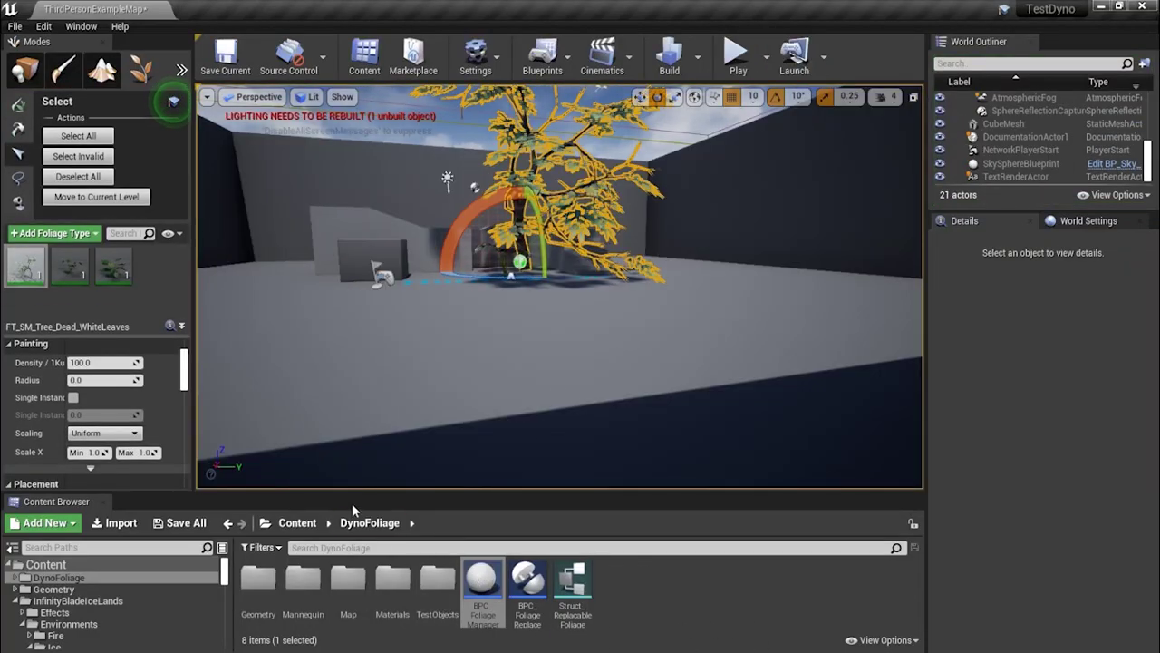
# Open the Demo_FoliageLevel map from the DynoFoliage Map folder without saving the changes to ThirdPersonExampleMap
pyautogui.click(297, 523)
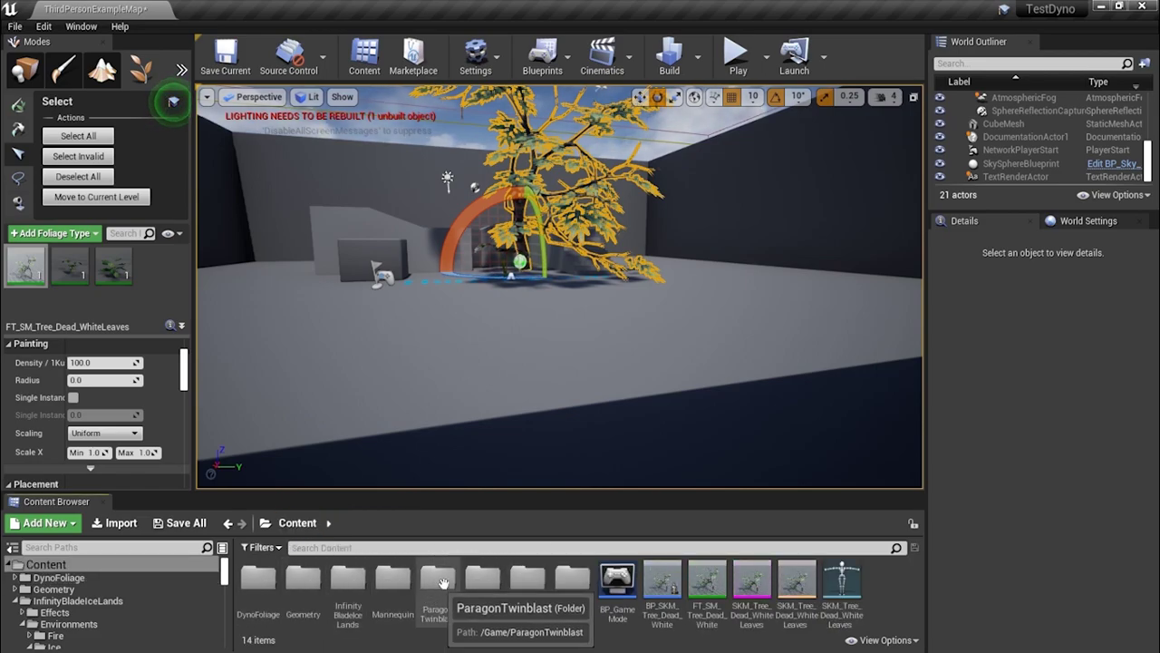
pyautogui.doubleClick(255, 589)
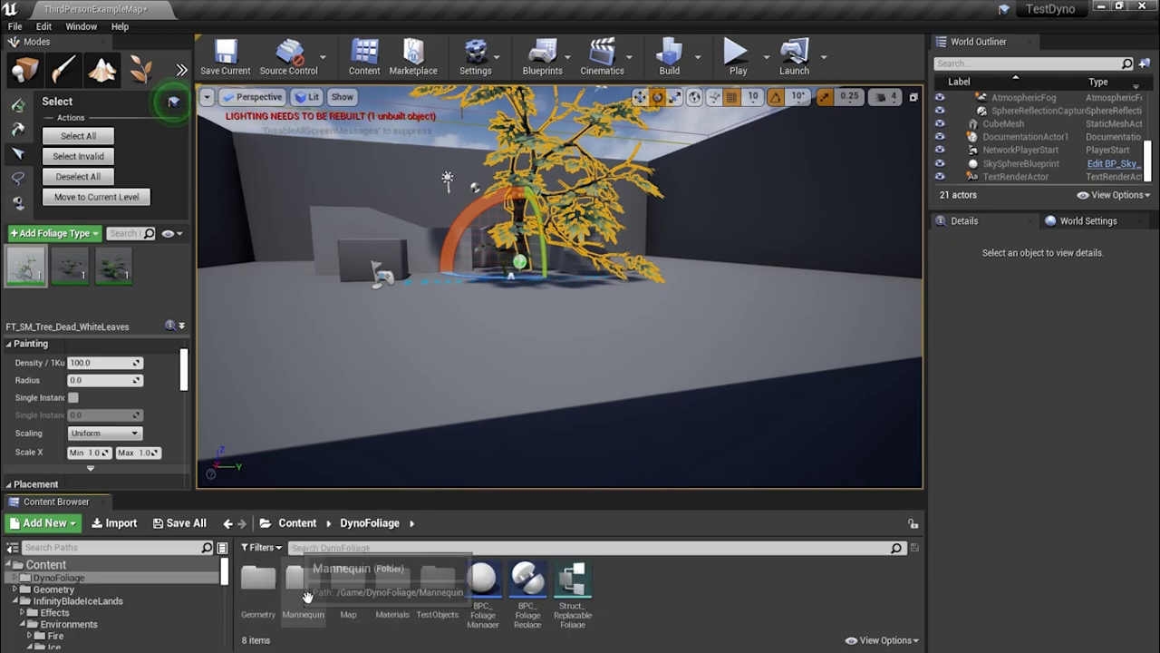
pyautogui.doubleClick(345, 584)
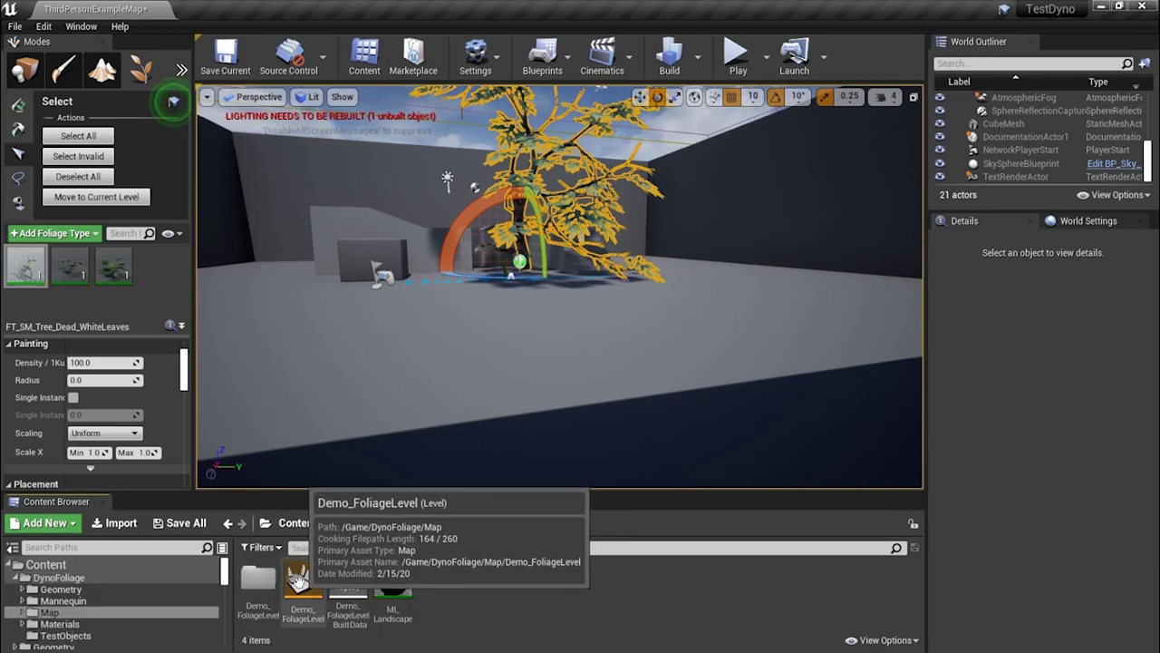
pyautogui.doubleClick(306, 585)
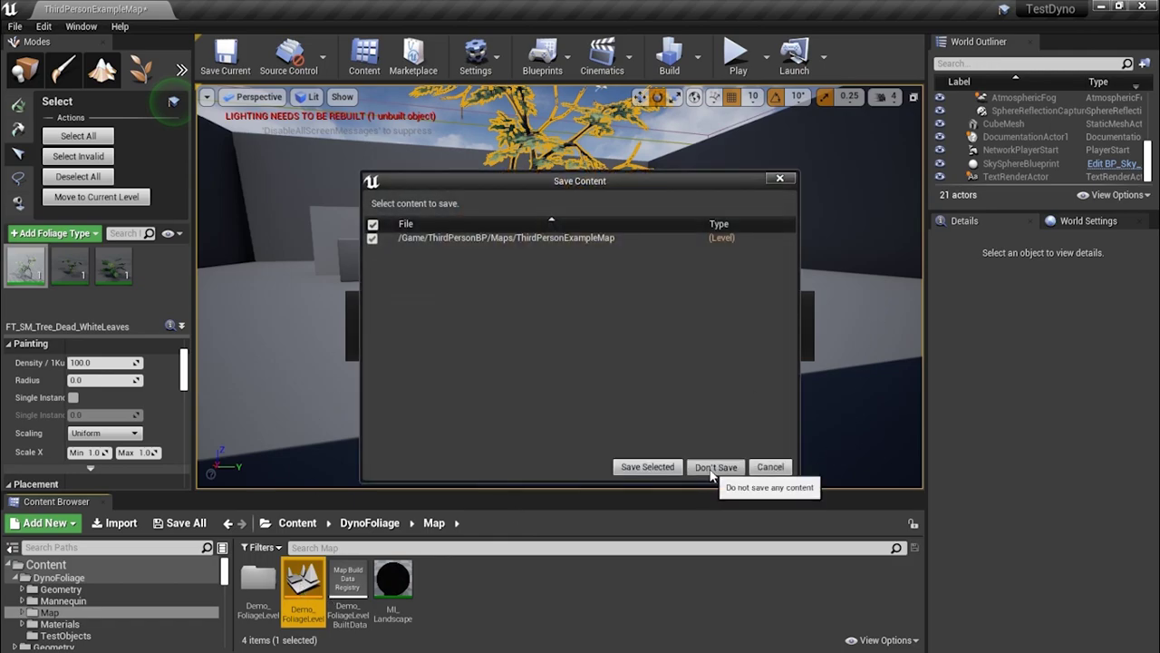
pyautogui.click(715, 466)
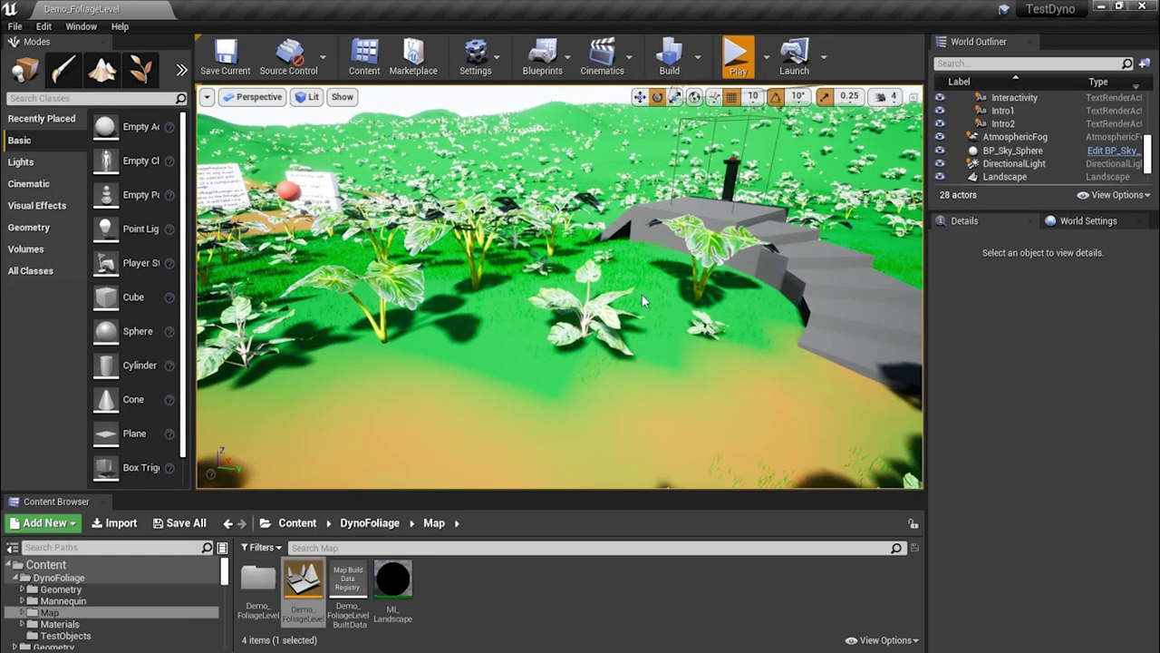
# Play-test the demo level by running the character through the plants and up onto the platform beneath the red balls, and end the session
pyautogui.hotkey('alt', 'p')
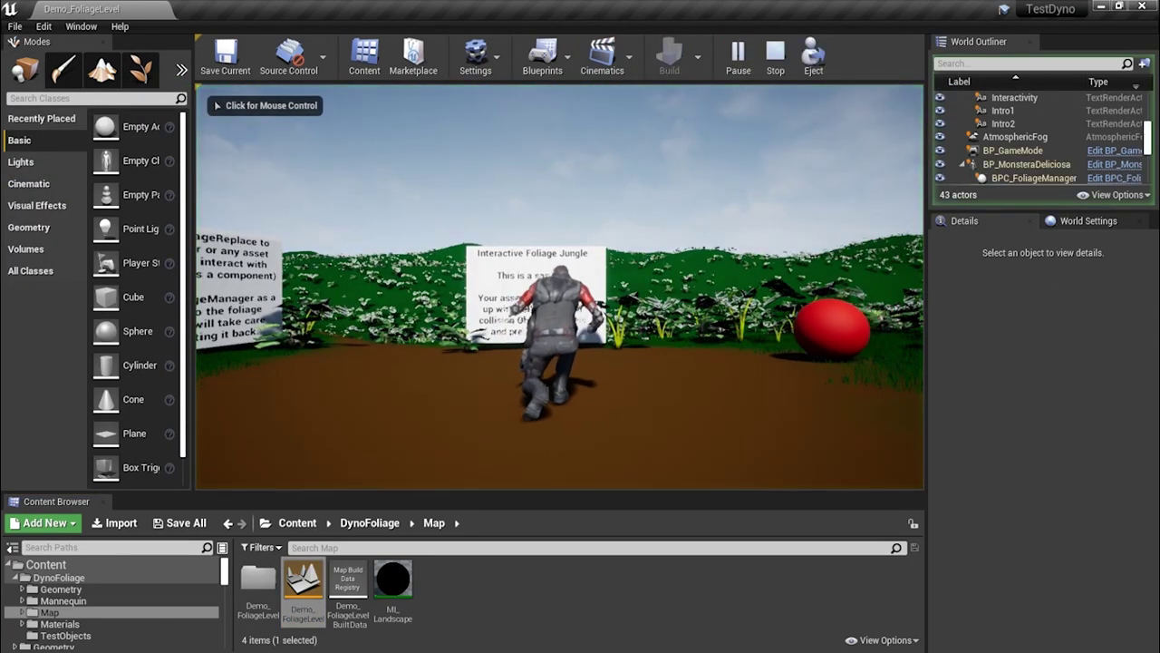
pyautogui.click(523, 258)
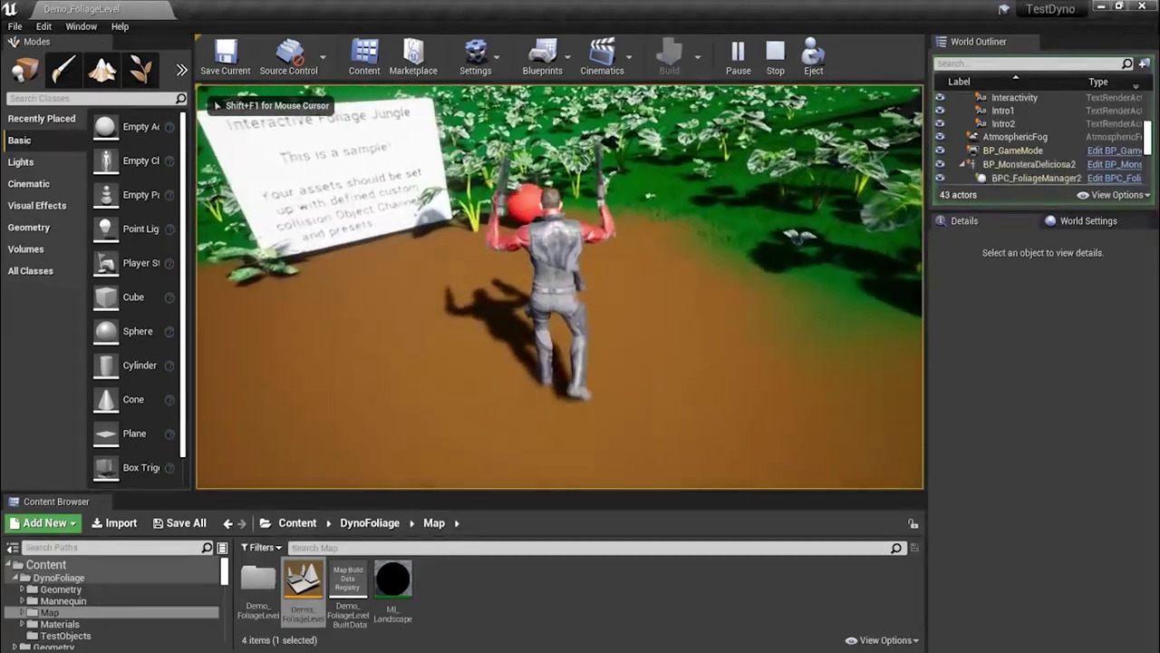
pyautogui.press('w')
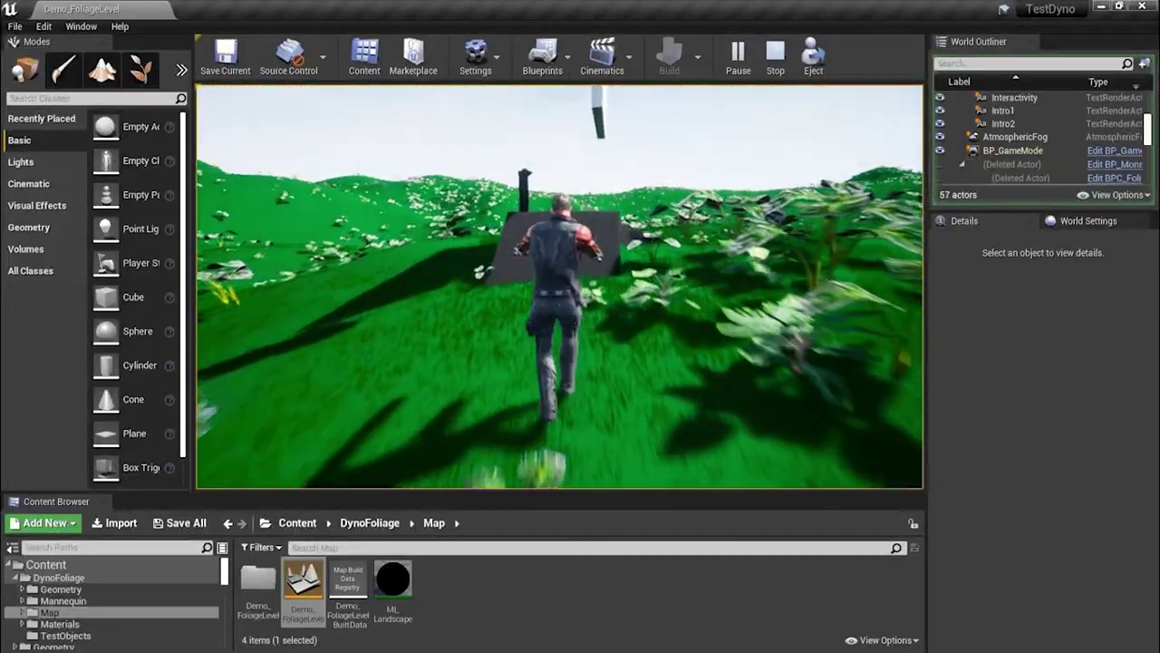
pyautogui.press('space')
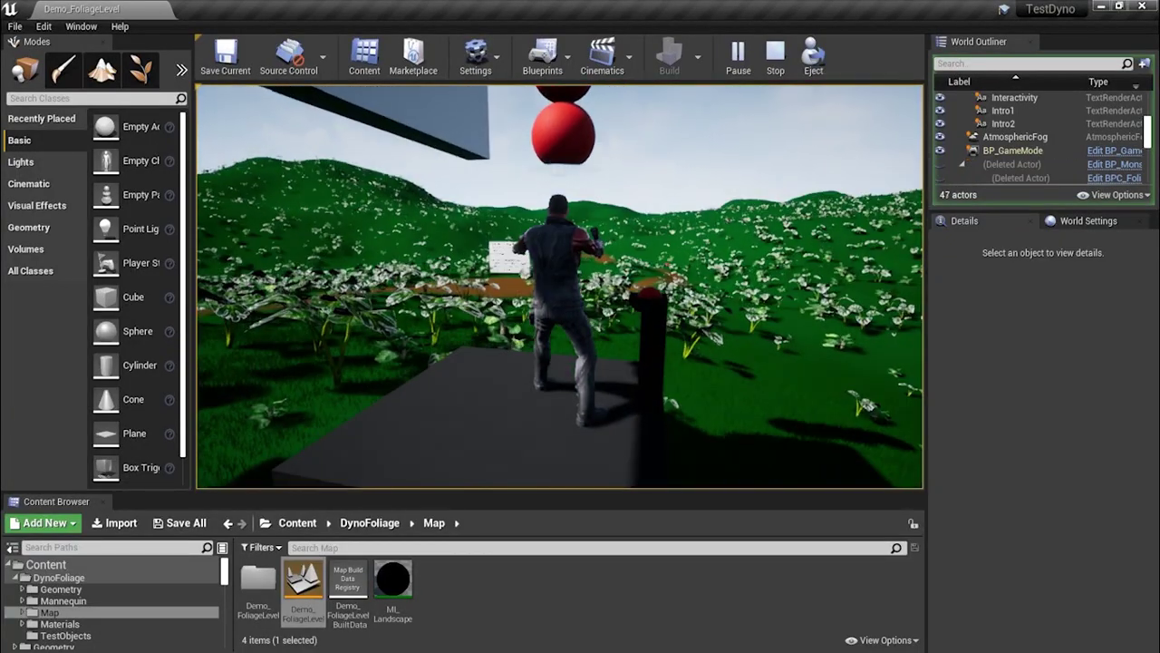
pyautogui.press('w')
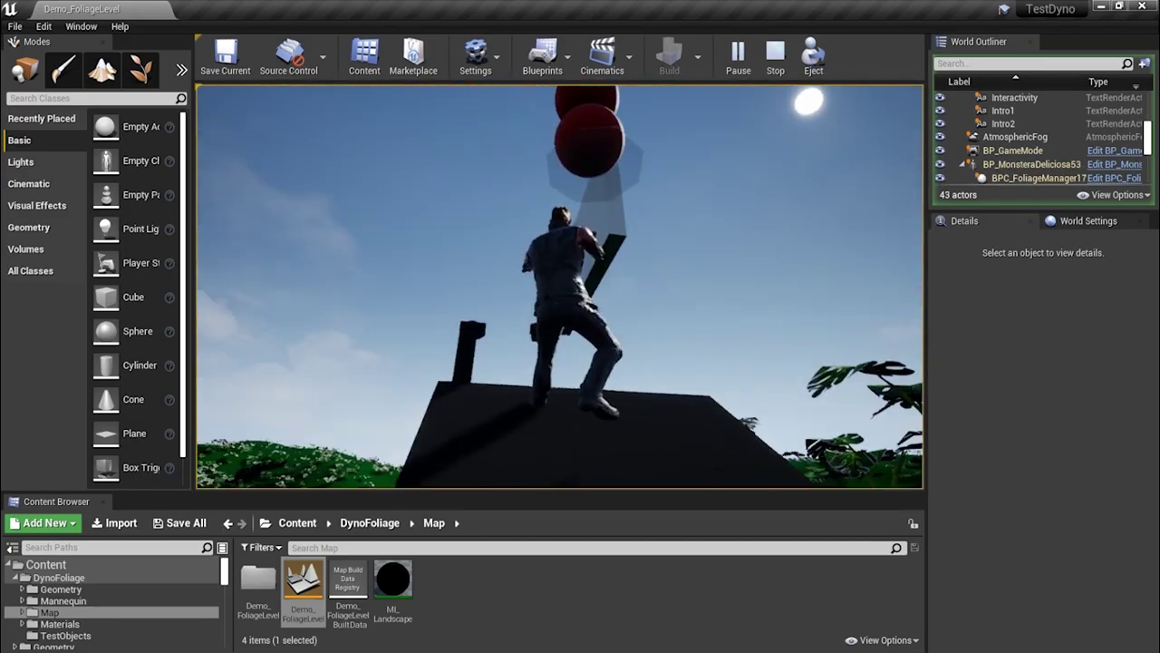
pyautogui.press('w')
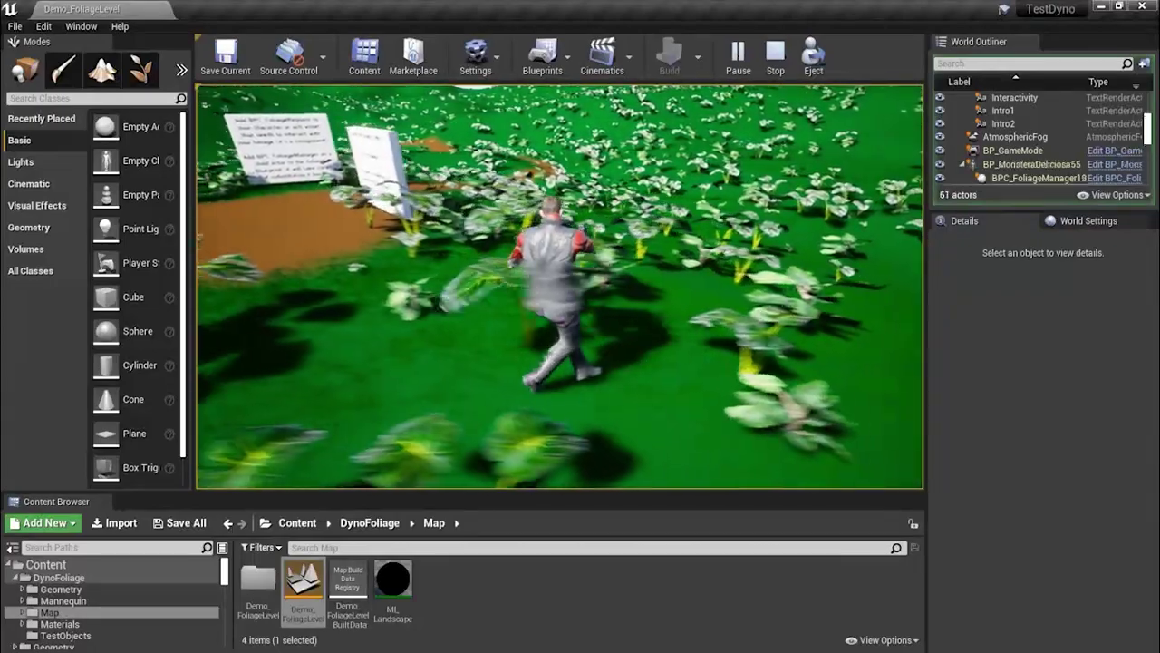
pyautogui.press('Escape')
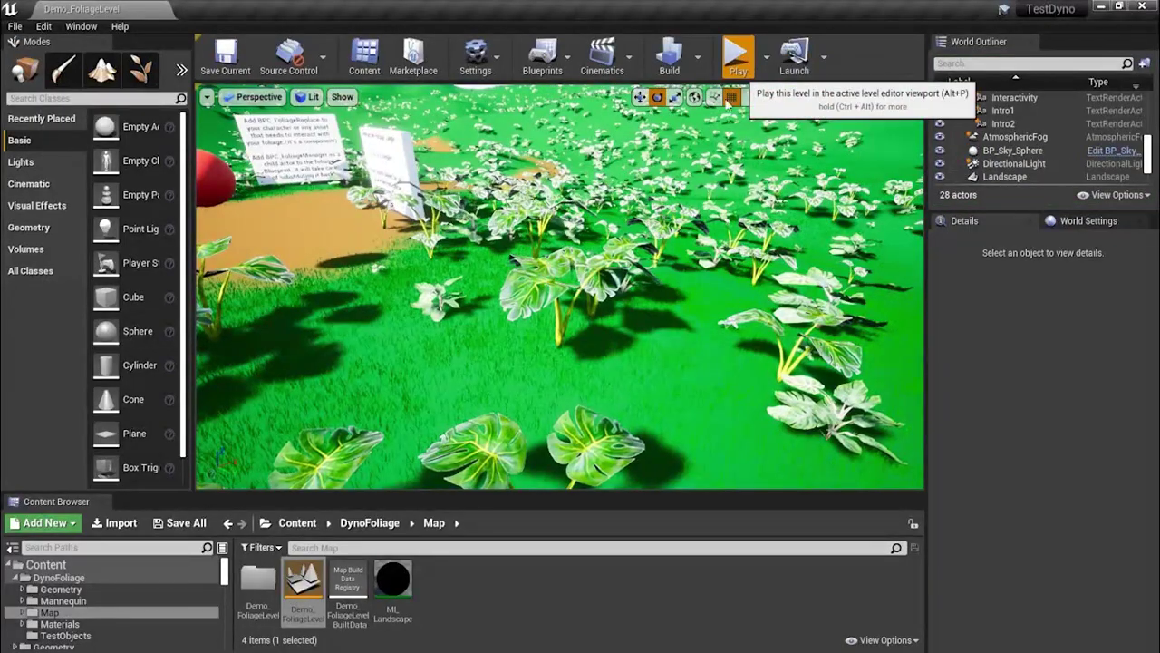
# Play-test the demo level again, running and jumping through the plants beside the red ball, and end the session
pyautogui.hotkey('alt', 'p')
pyautogui.press('w')
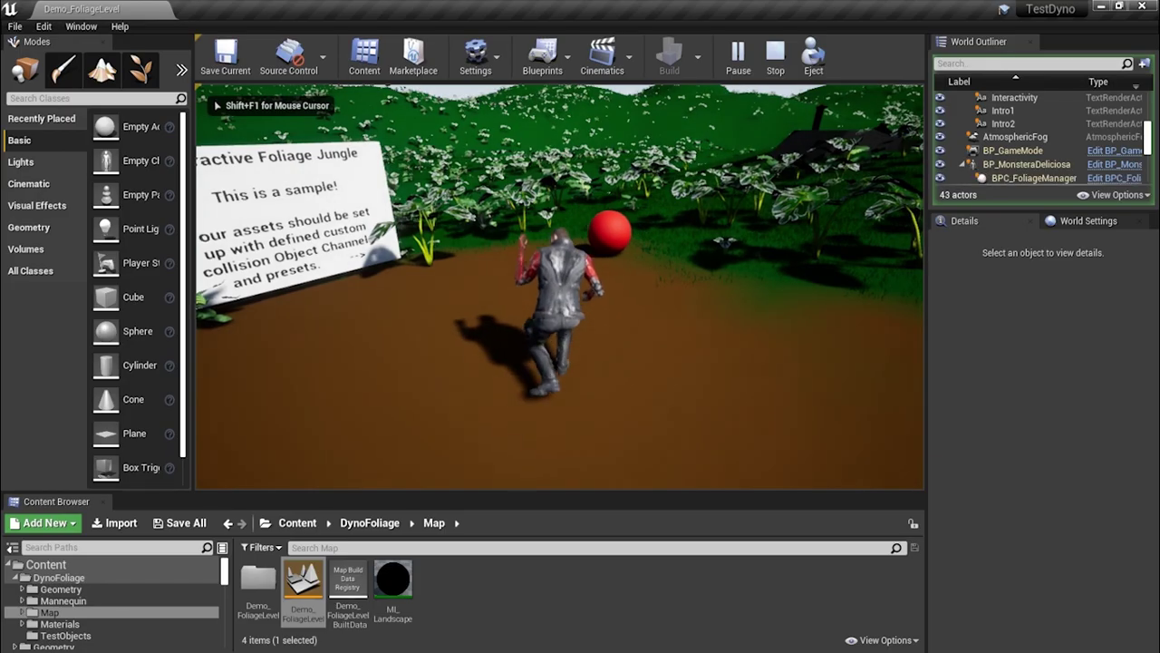
pyautogui.press('space')
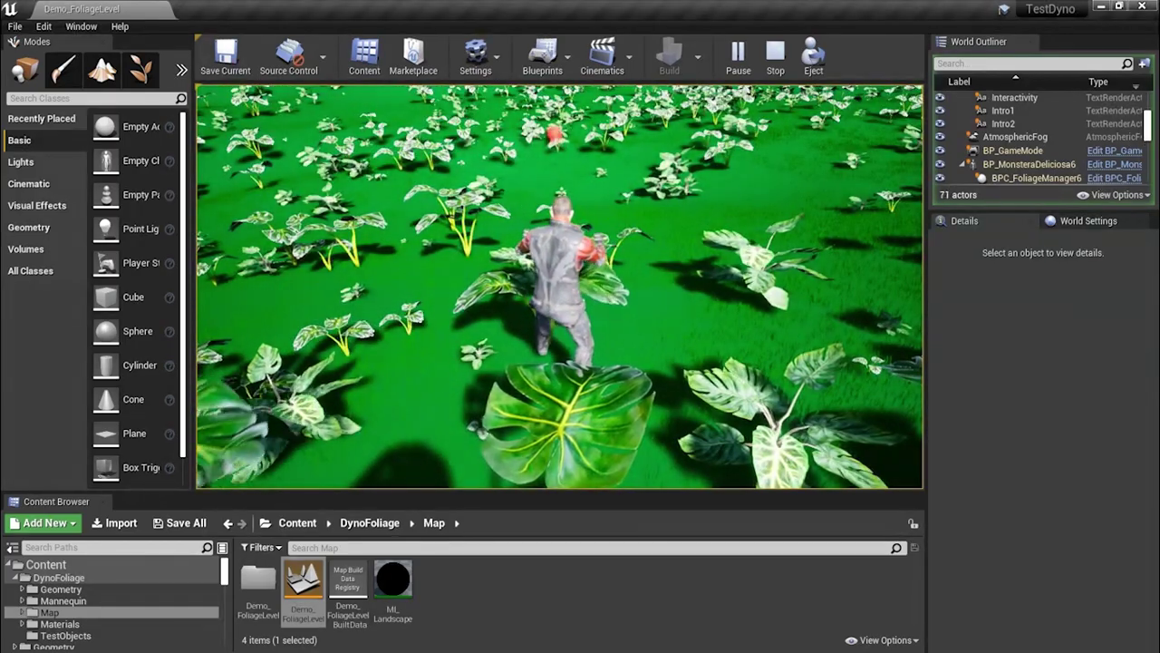
pyautogui.press('Escape')
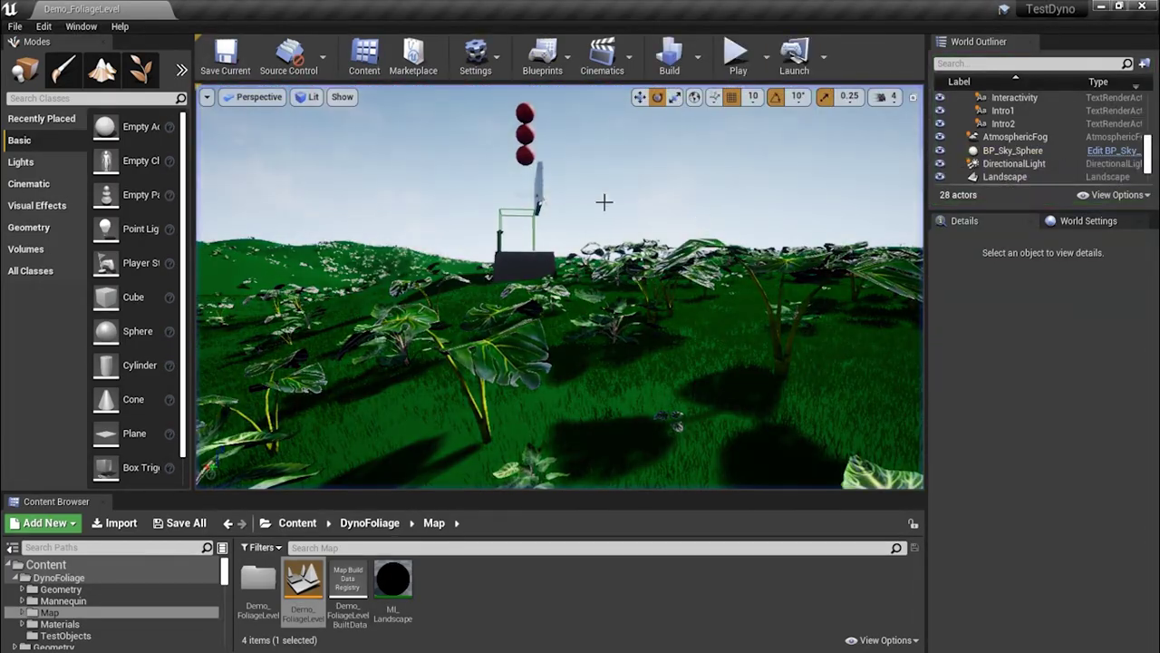
# Select the lowest red ball stacked above the platform and open its BP_TestBall blueprint for editing
pyautogui.click(523, 154)
pyautogui.press('f')
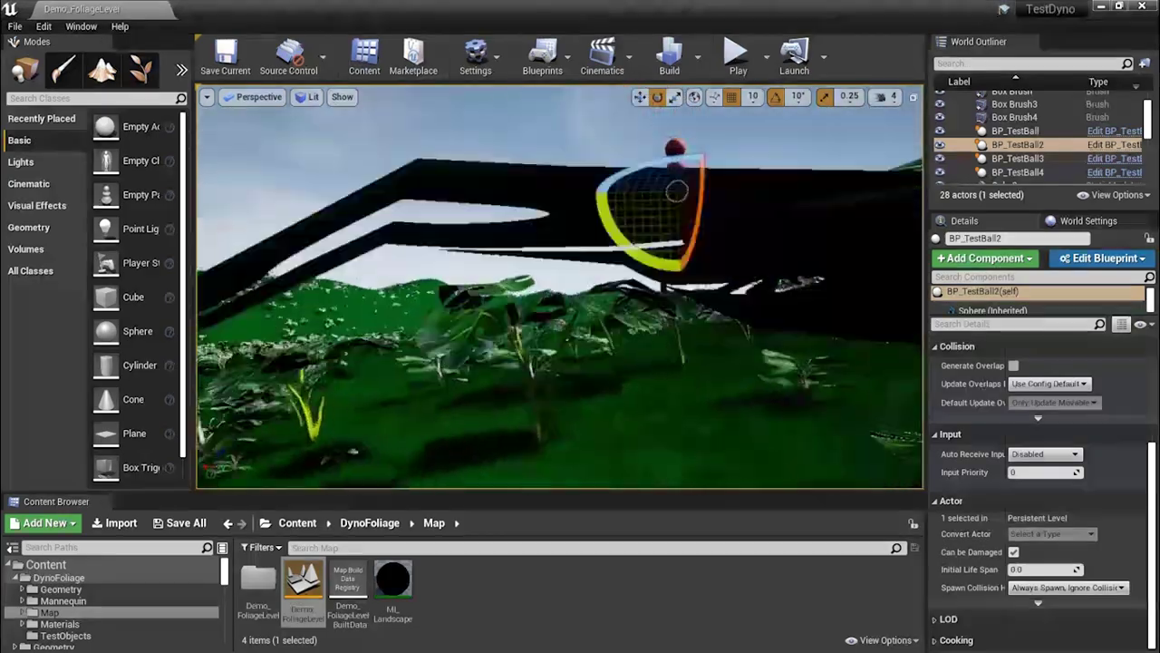
pyautogui.scroll(-5, 662, 208)
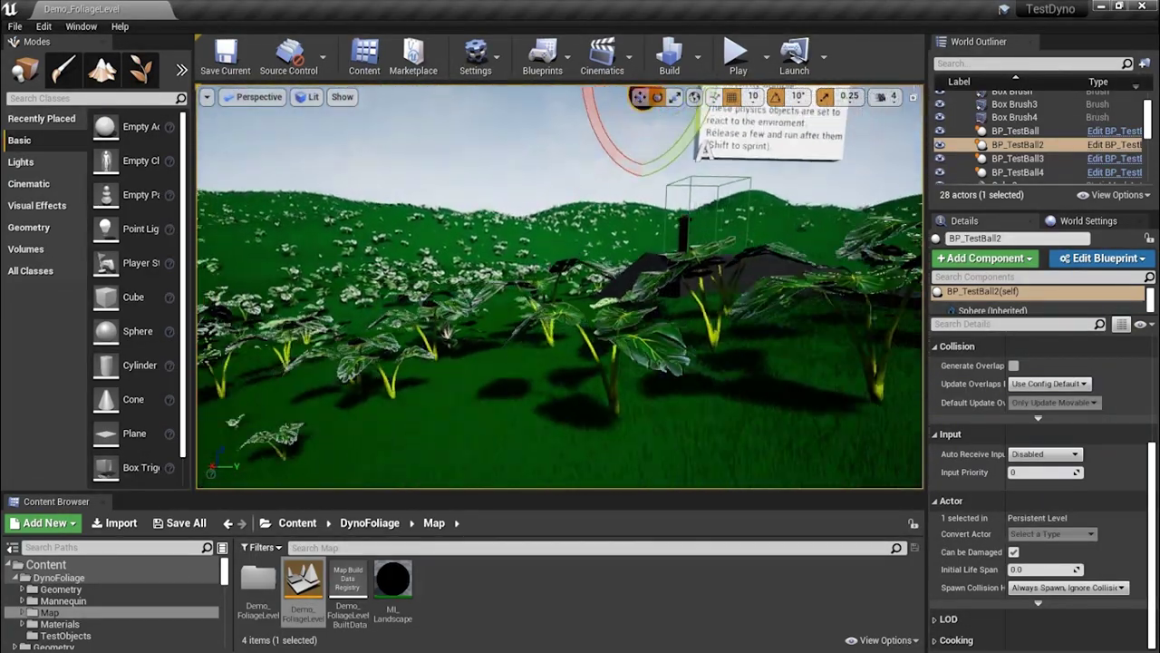
pyautogui.click(1107, 145)
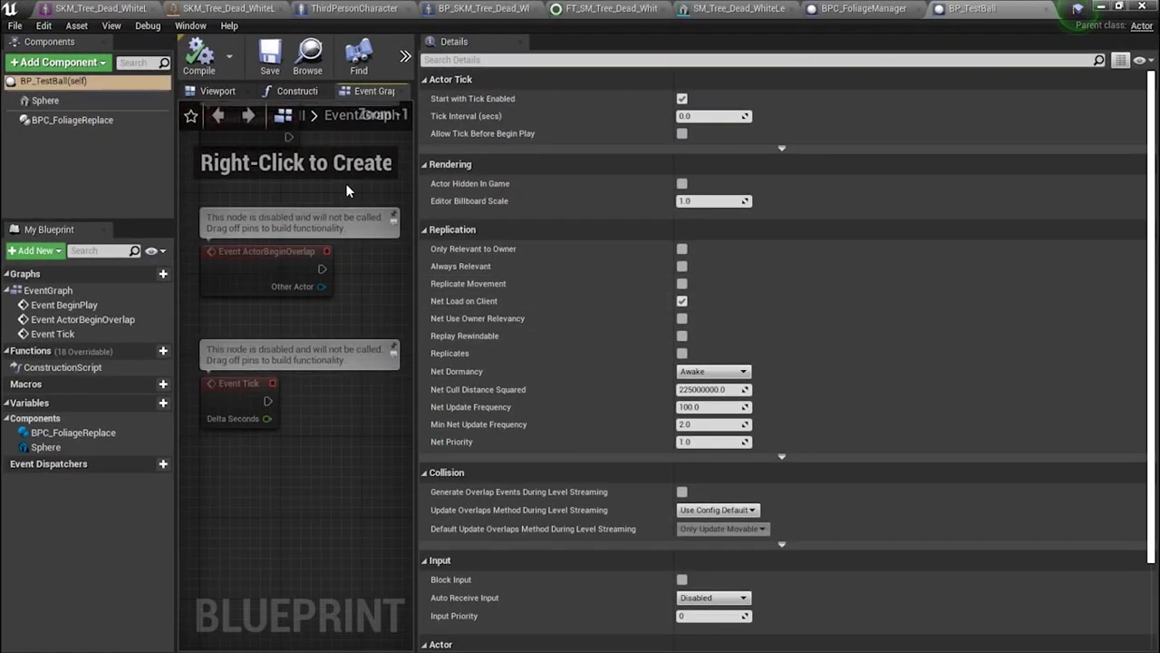
# Examine the physics settings and collision responses of the test ball's Sphere component, along with its BPC_FoliageReplace component
pyautogui.moveTo(345, 190); pyautogui.dragTo(350, 276, button='right')
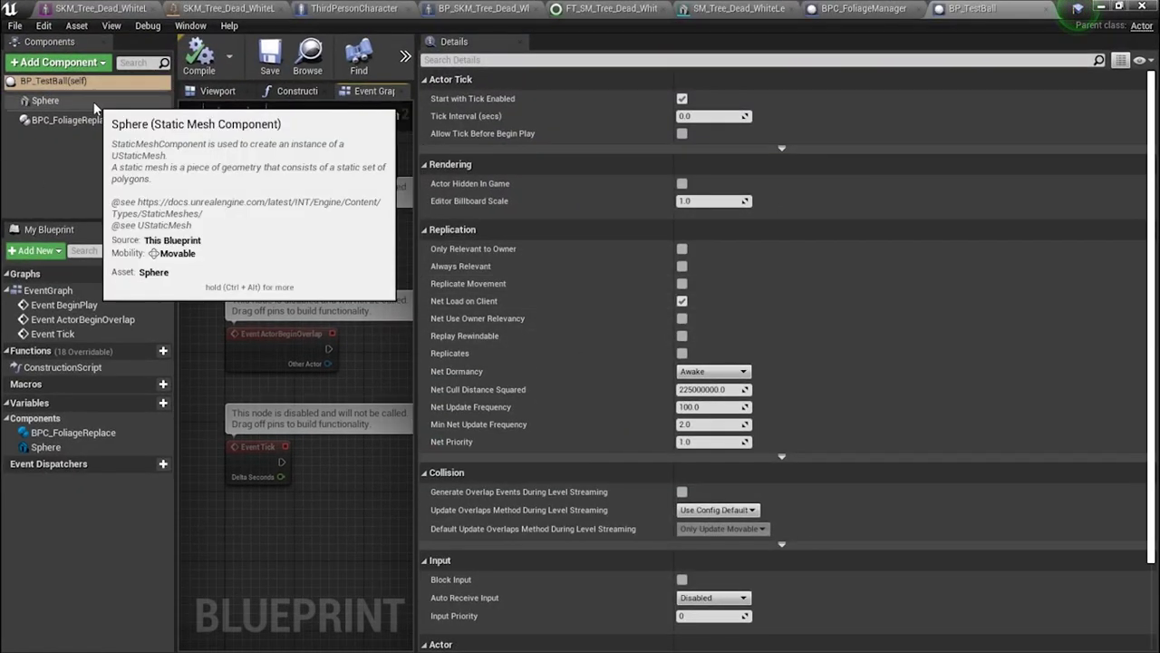
pyautogui.click(47, 101)
pyautogui.scroll(-10, 712, 420)
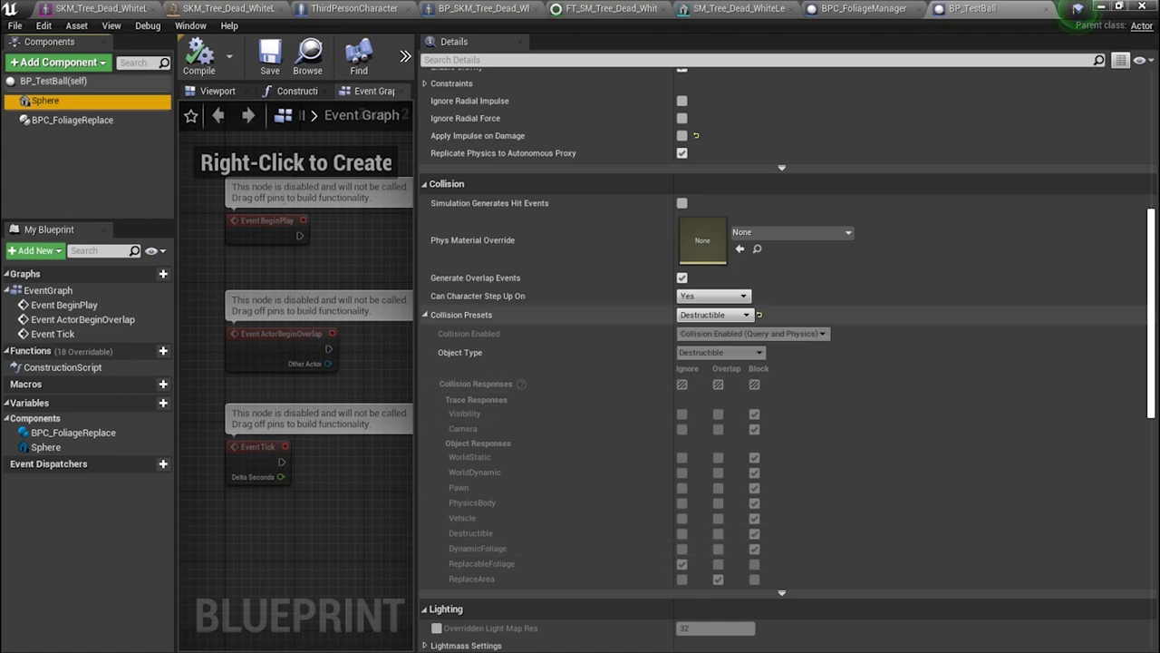
pyautogui.click(82, 120)
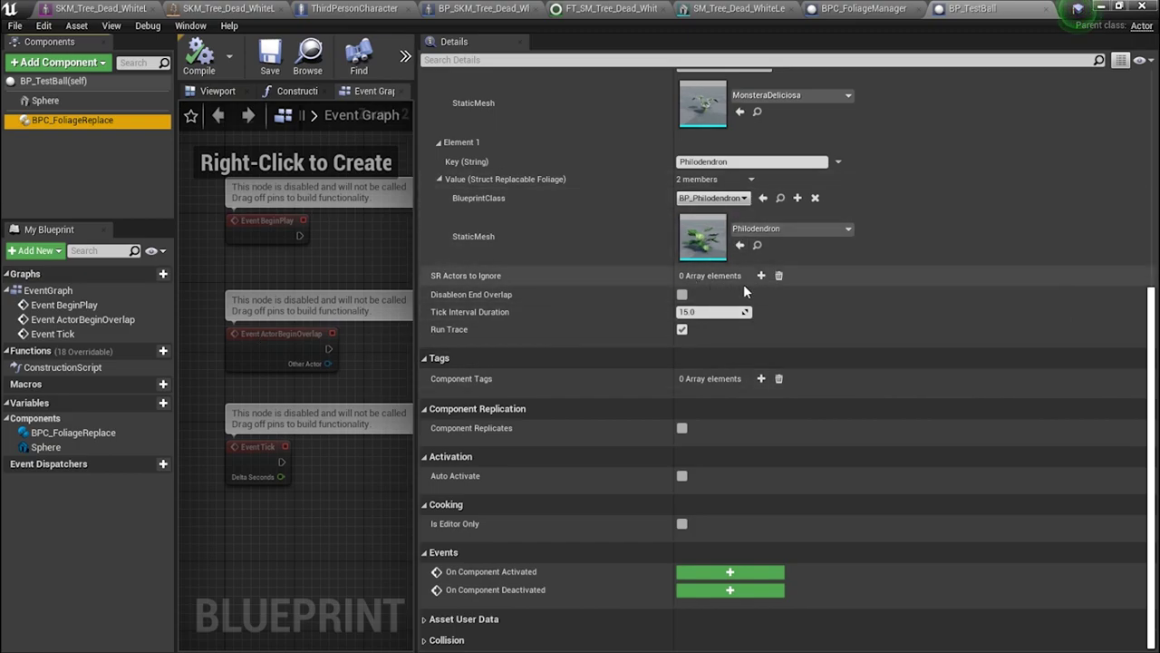
pyautogui.click(127, 100)
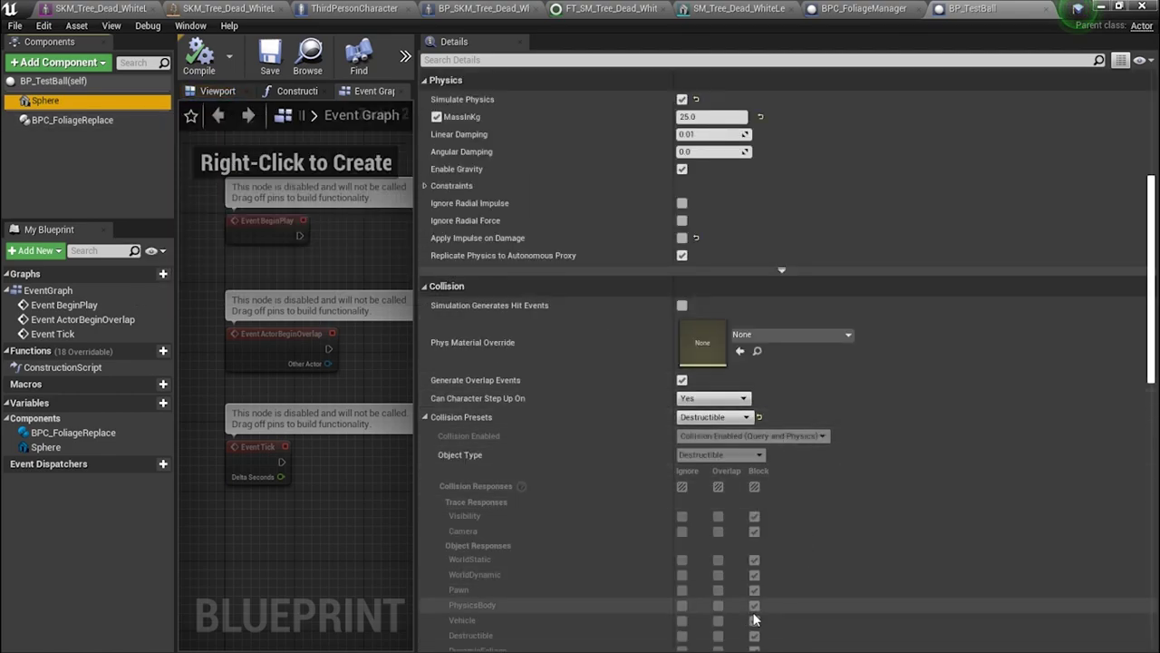
pyautogui.scroll(-1, 689, 593)
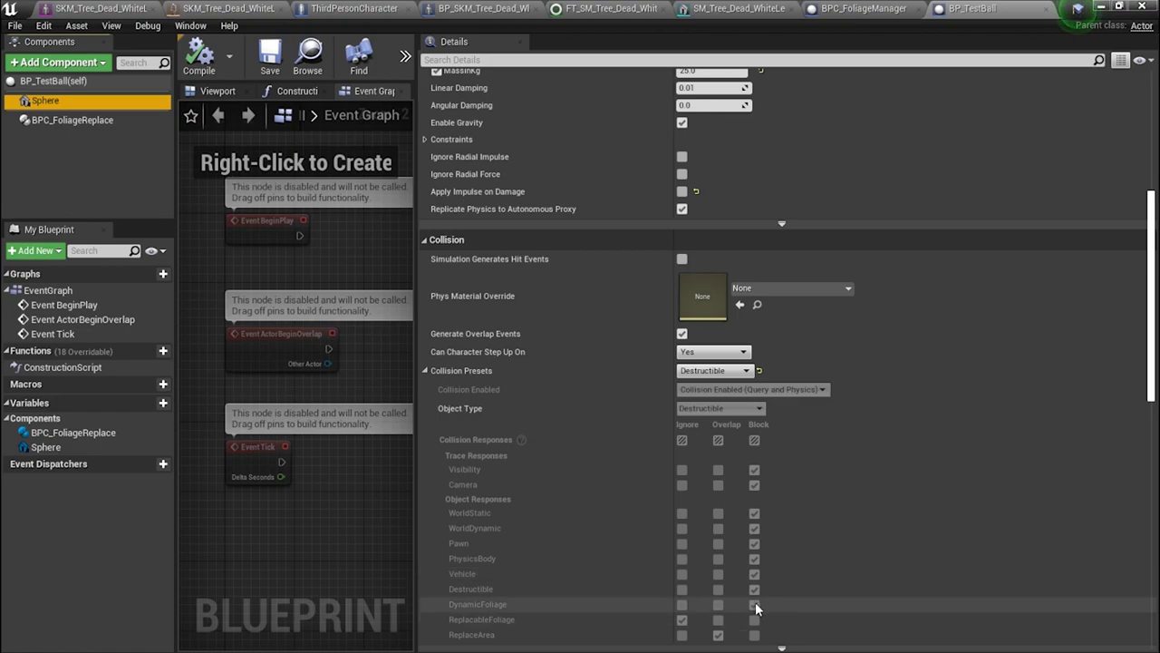
# Set element 0 of Replacable Foliages in the test ball's BPC_FoliageReplace component to WorldStatic, and put the blueprint window away
pyautogui.click(54, 120)
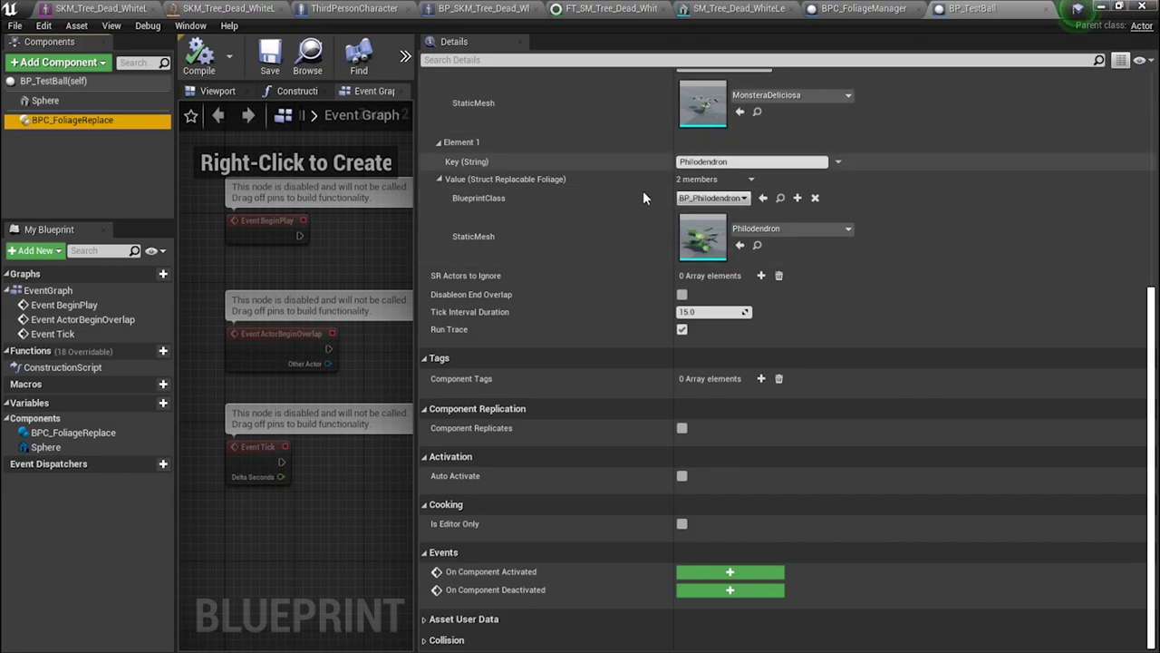
pyautogui.scroll(8, 643, 192)
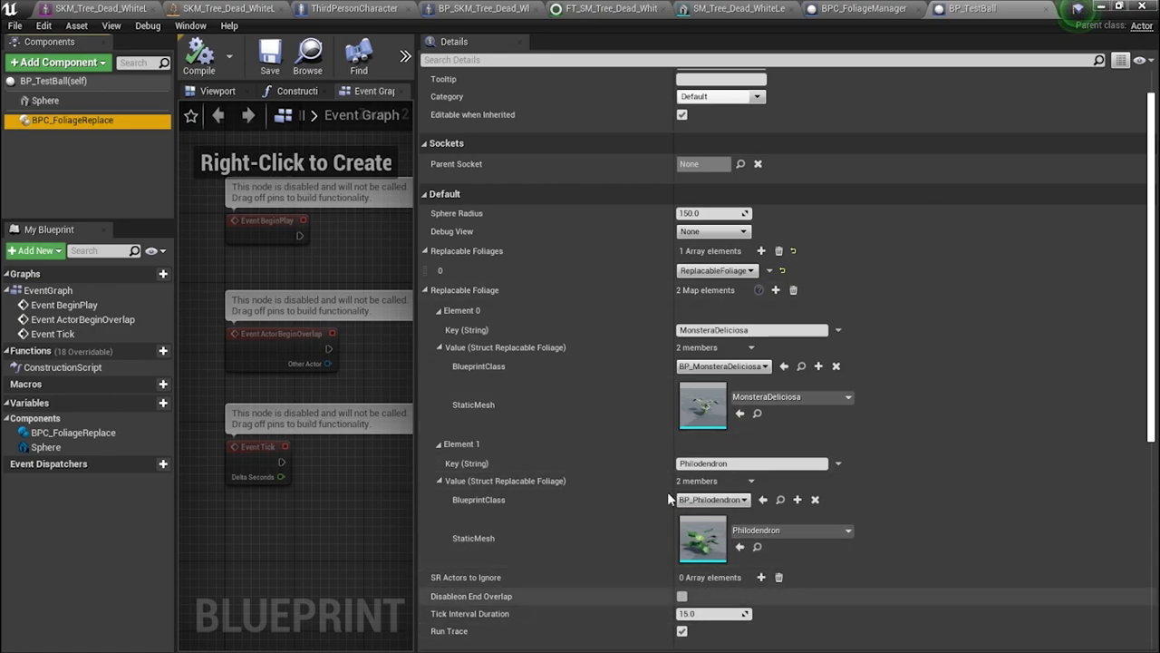
pyautogui.scroll(-2, 823, 561)
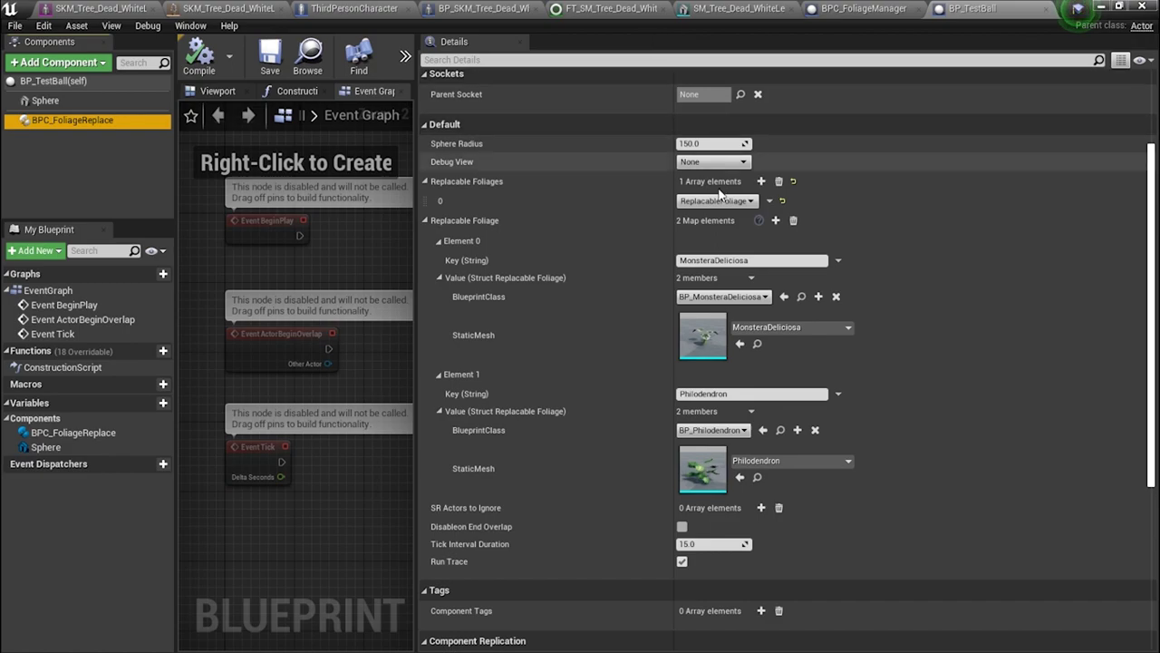
pyautogui.moveTo(450, 189)
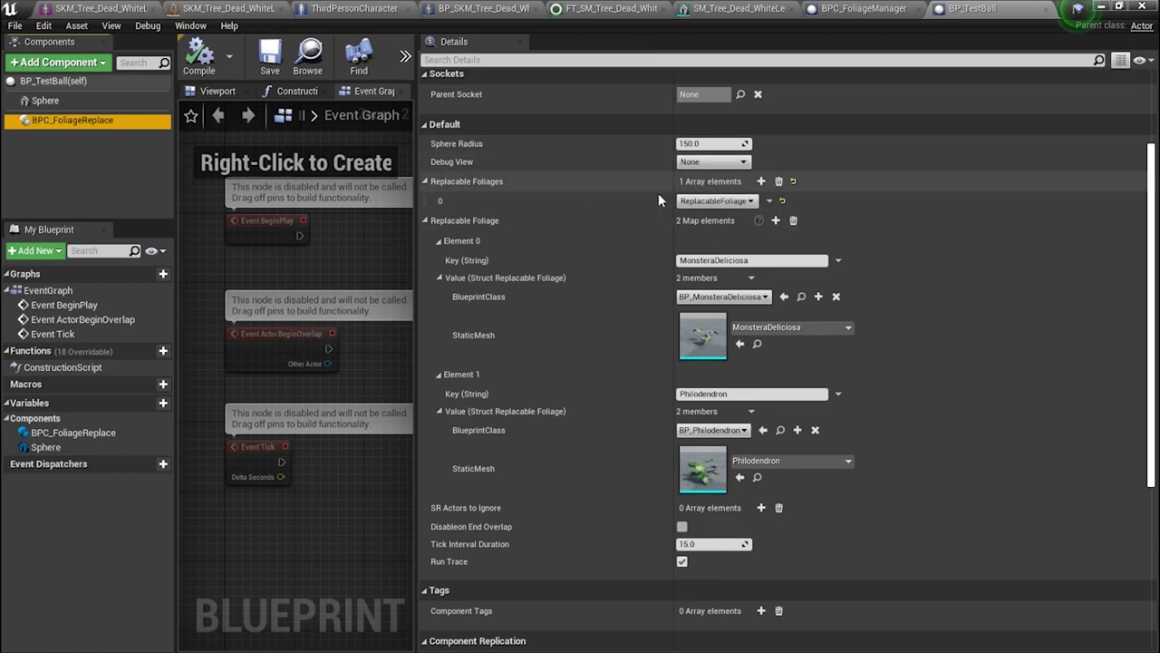
pyautogui.click(734, 201)
pyautogui.click(721, 212)
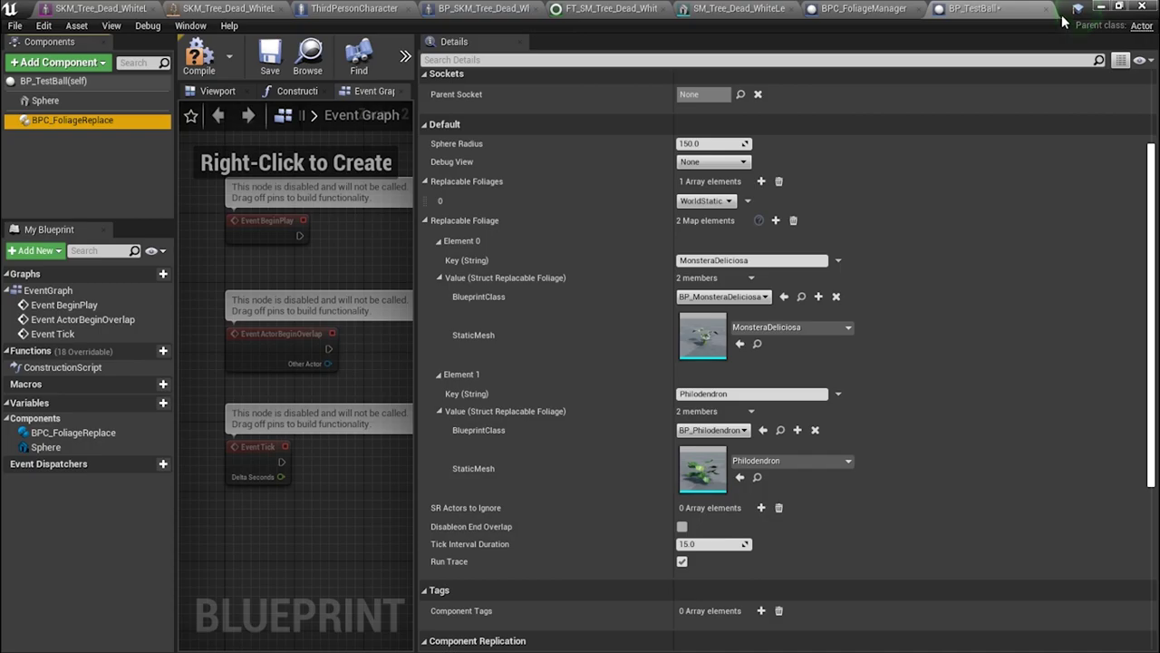
pyautogui.click(1100, 6)
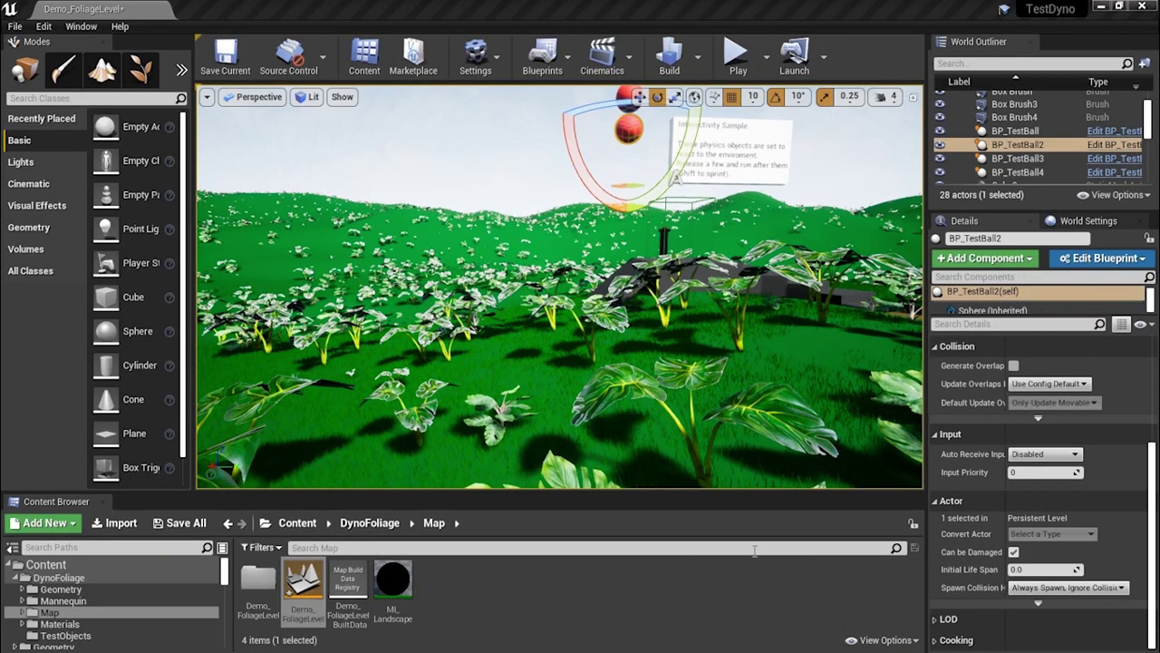
# Open the FrozenCove level from the InfinityBladeIceLands Maps folder without saving the pending changes, and close the message log
pyautogui.click(297, 523)
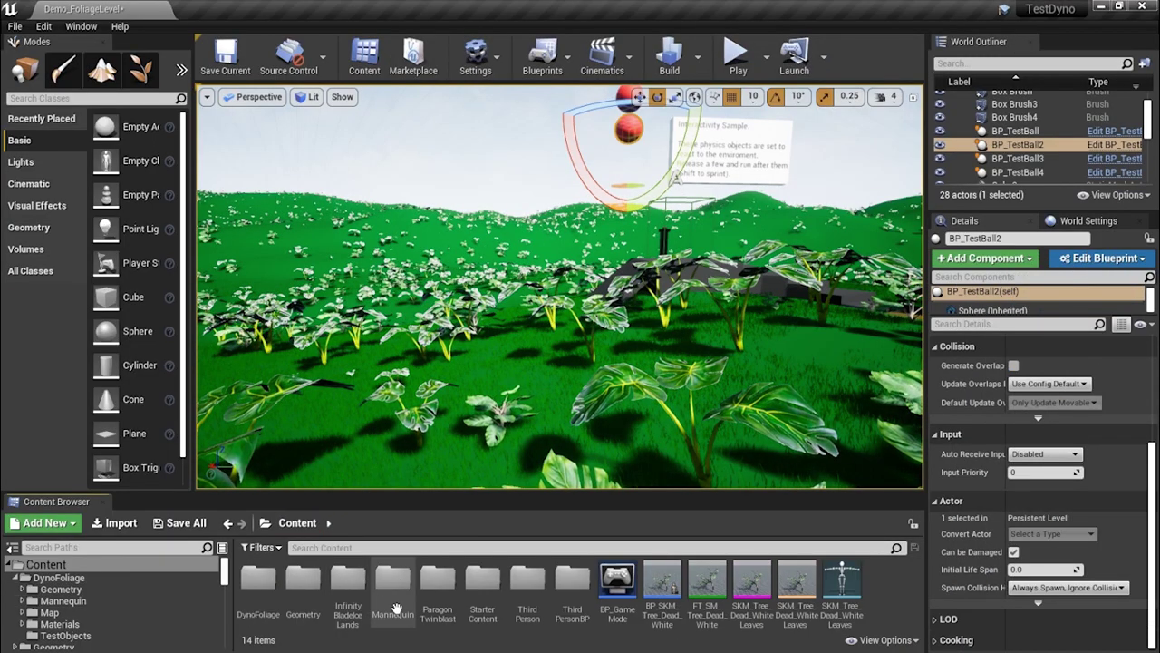
pyautogui.doubleClick(348, 589)
pyautogui.doubleClick(300, 581)
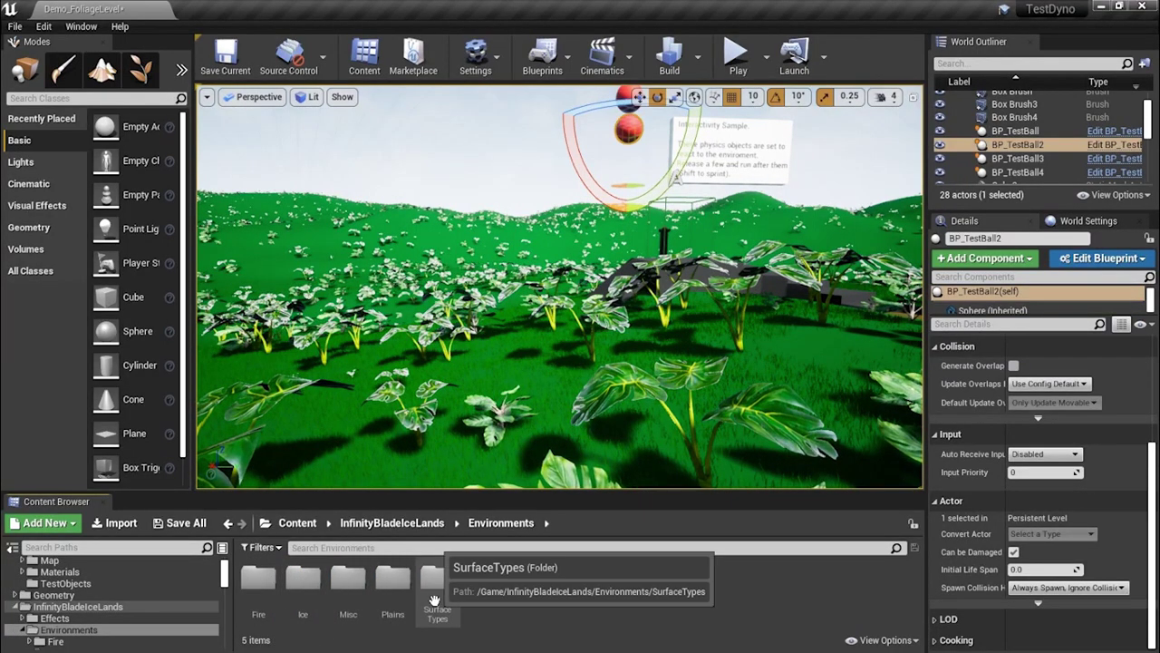
pyautogui.click(227, 523)
pyautogui.doubleClick(348, 580)
pyautogui.doubleClick(303, 580)
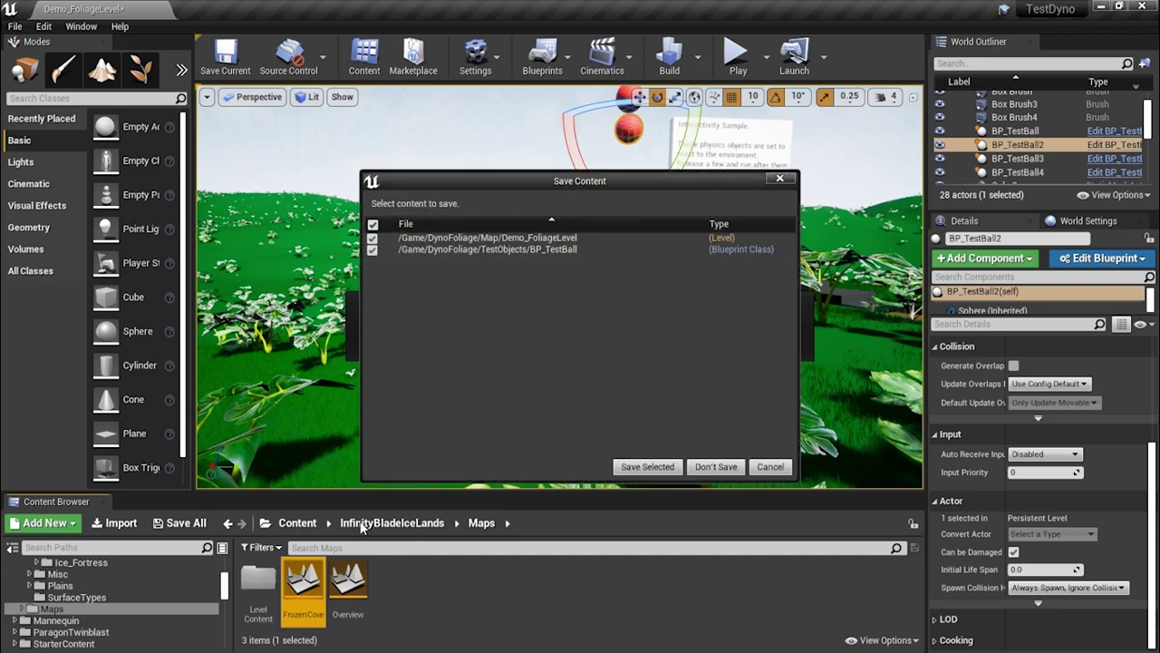
pyautogui.click(723, 470)
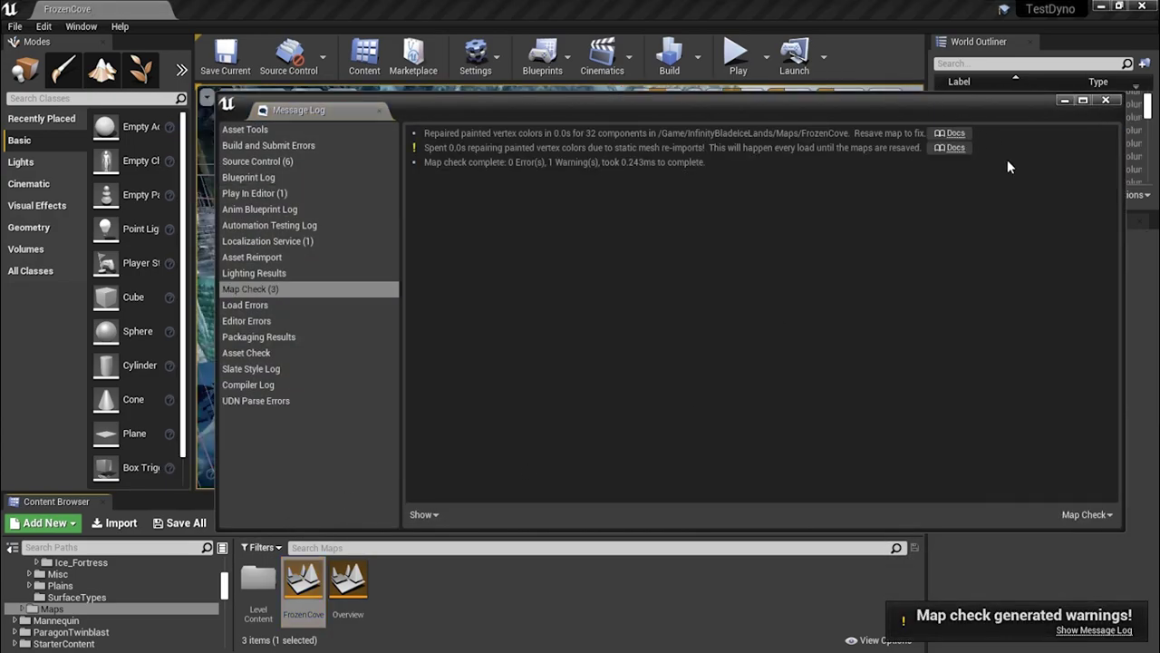
pyautogui.click(1104, 99)
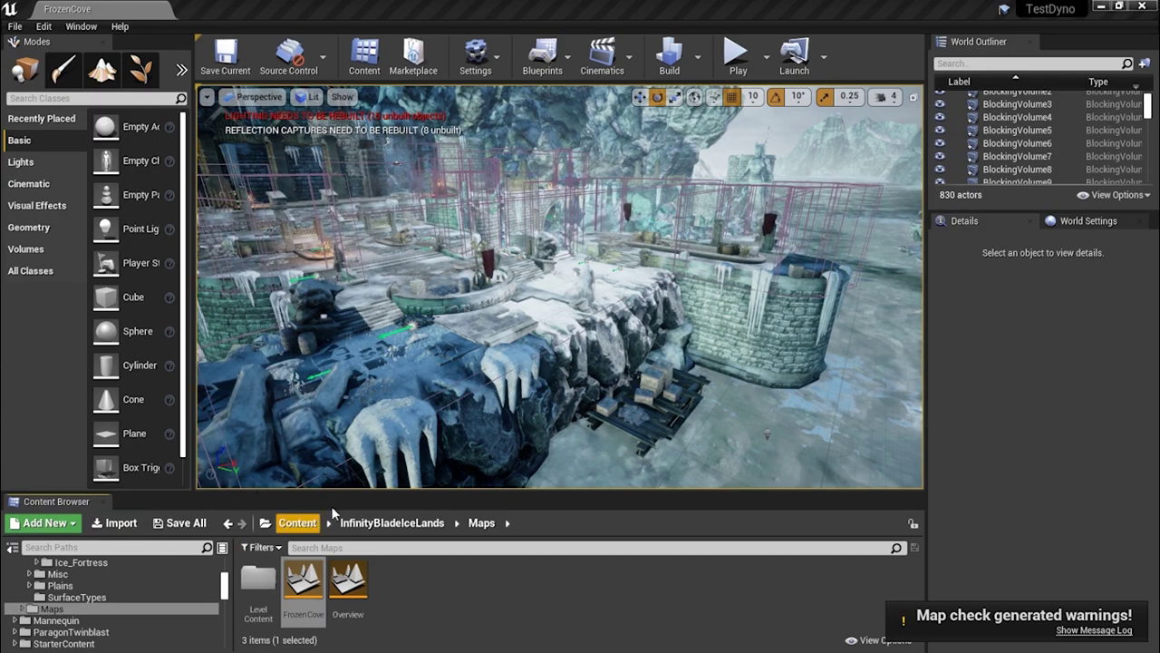
# Look up the Default Pawn Class in BP_GameMode from the Content folder and open the TwinblastPlayerCharacter blueprint
pyautogui.click(351, 524)
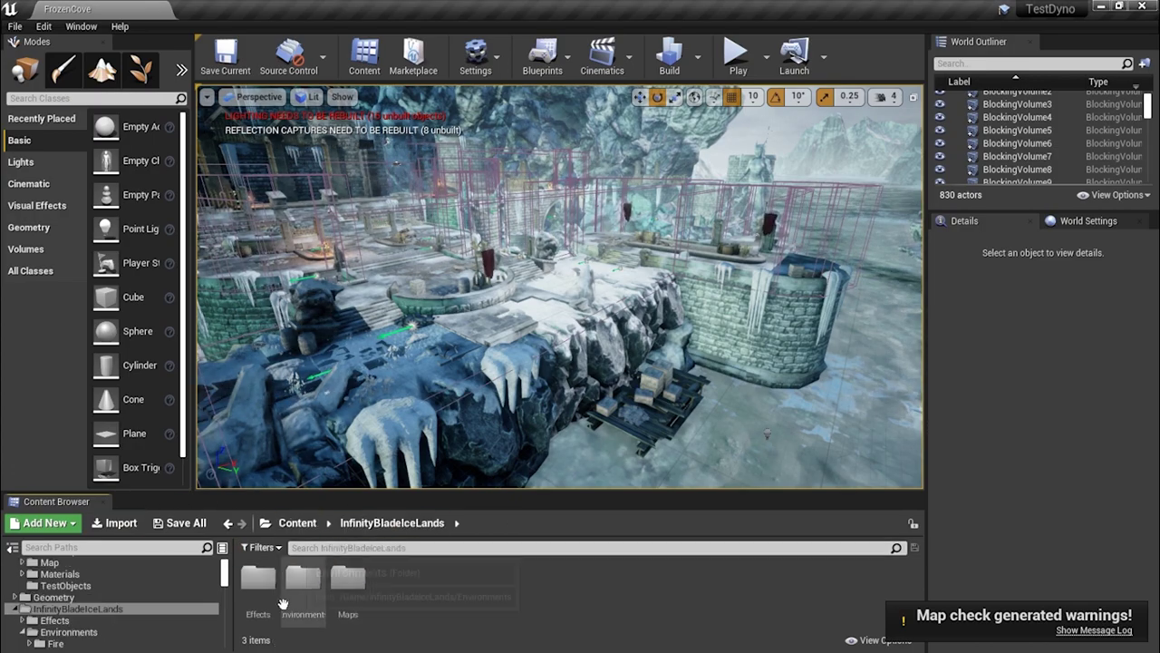
pyautogui.click(297, 525)
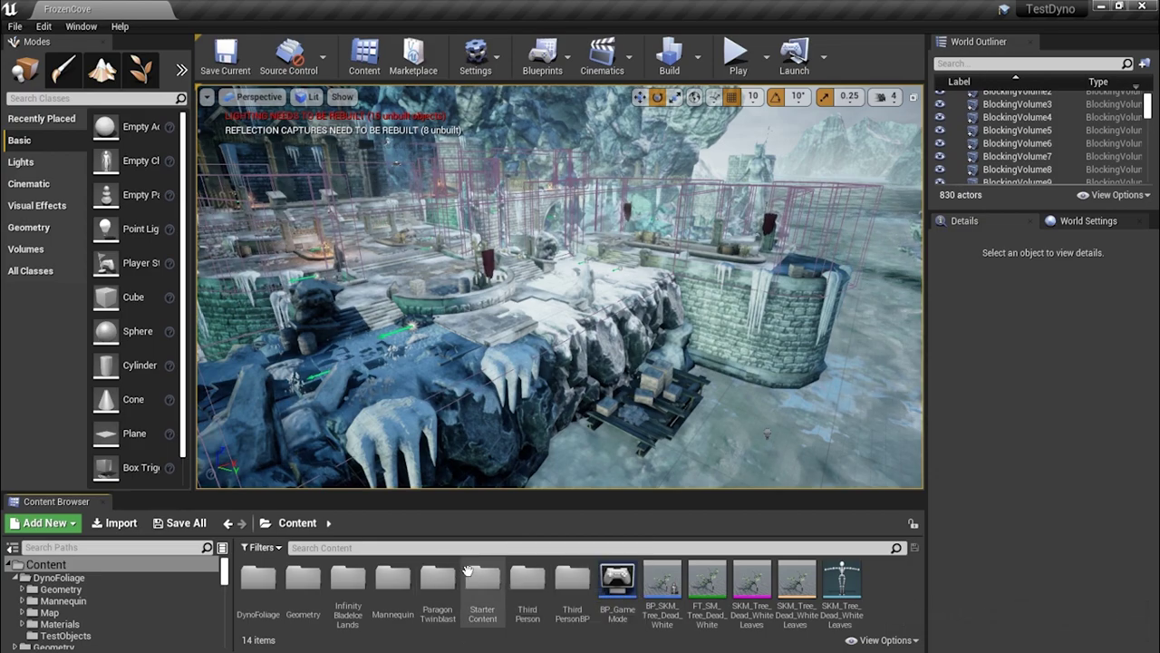
pyautogui.click(618, 580)
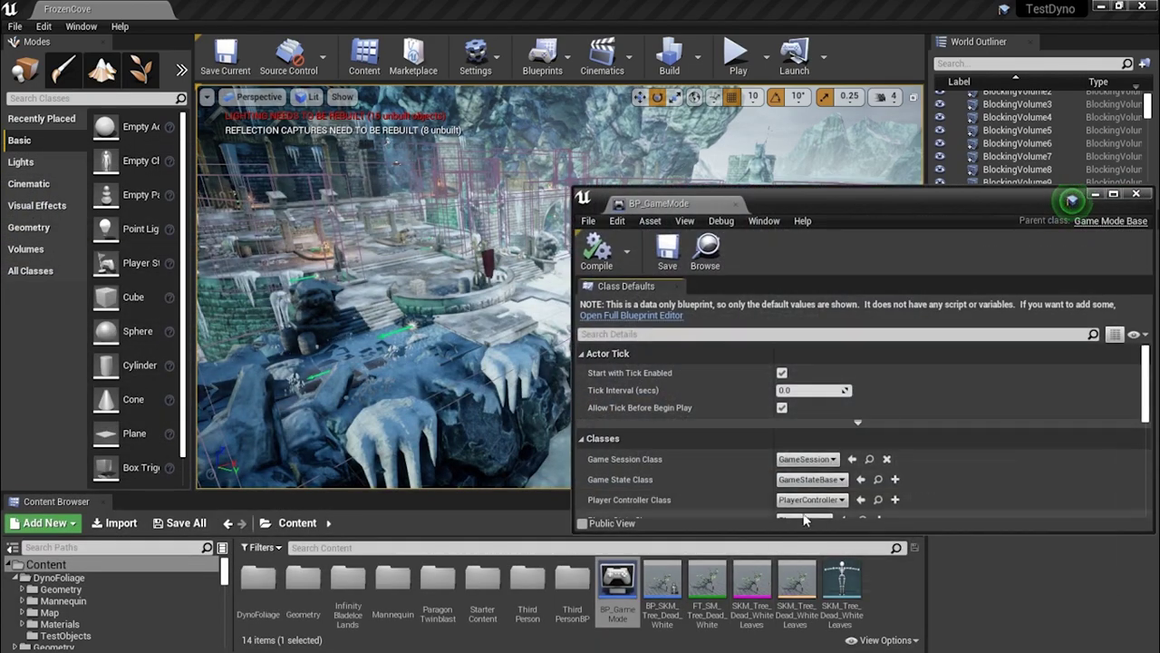
pyautogui.scroll(-2, 852, 453)
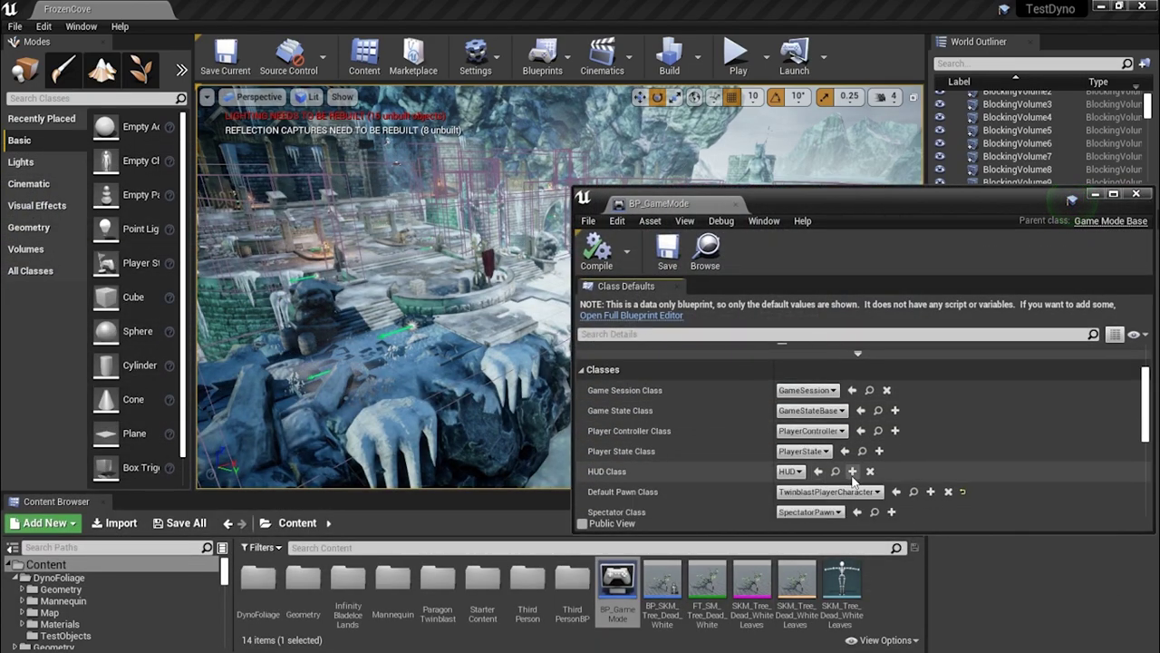
pyautogui.click(913, 491)
pyautogui.click(707, 585)
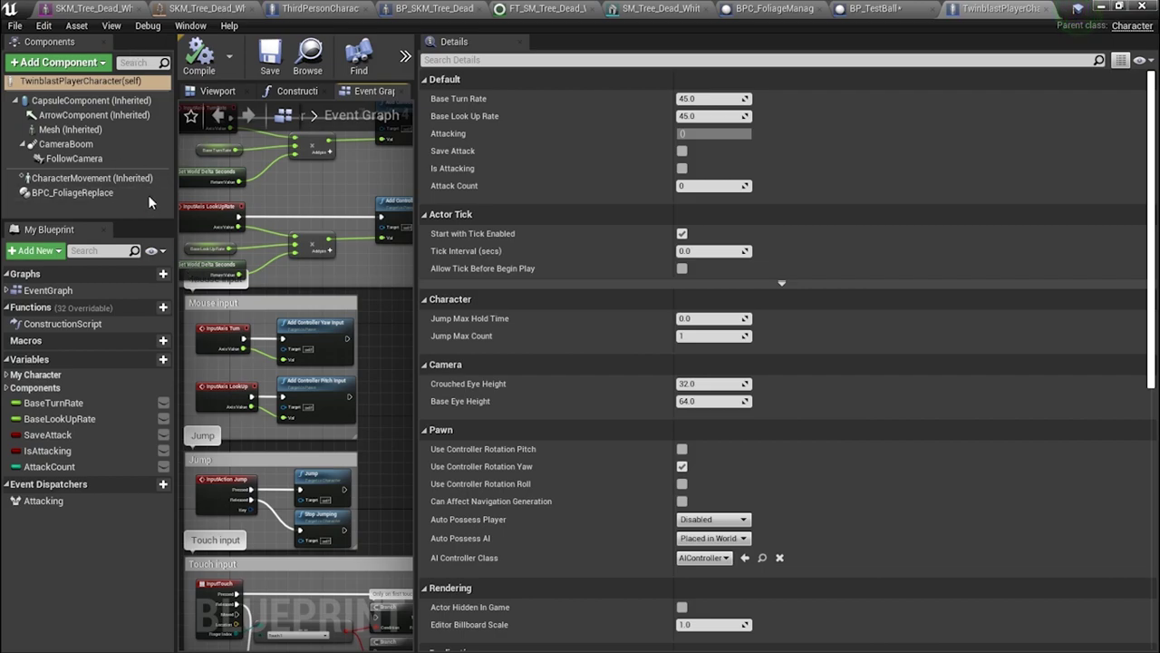
# In the character's BPC_FoliageReplace component, set Replacable Foliages element 0 to WorldStatic and Debug View to For One Frame, and put the blueprint windows away
pyautogui.click(70, 193)
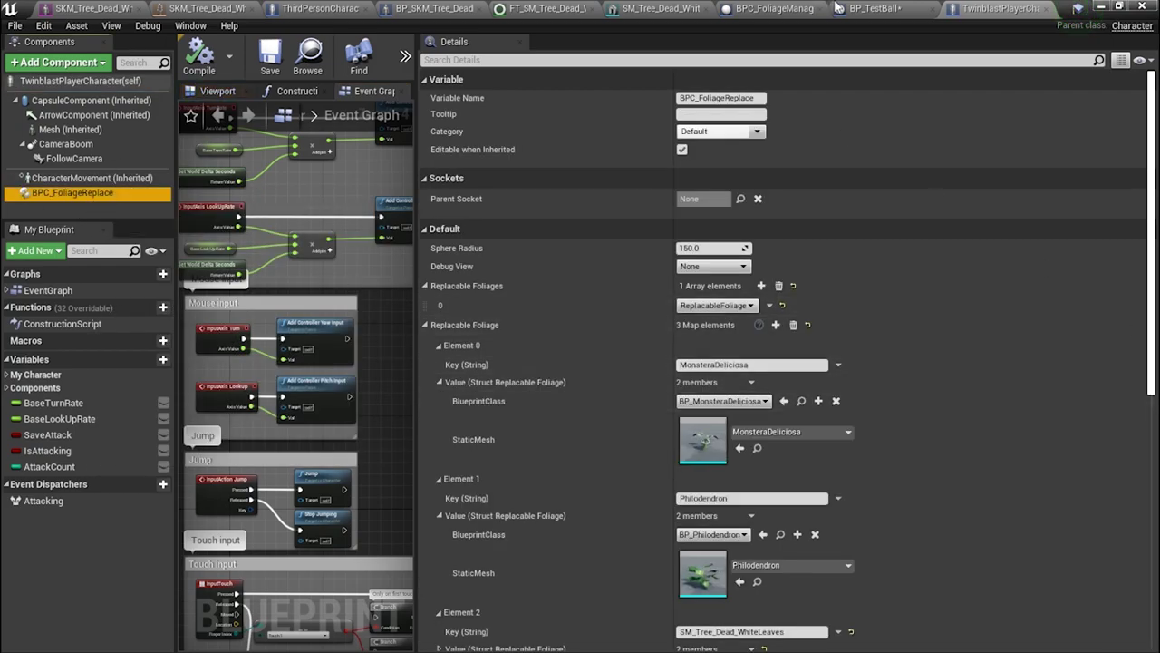
pyautogui.click(895, 8)
pyautogui.click(997, 8)
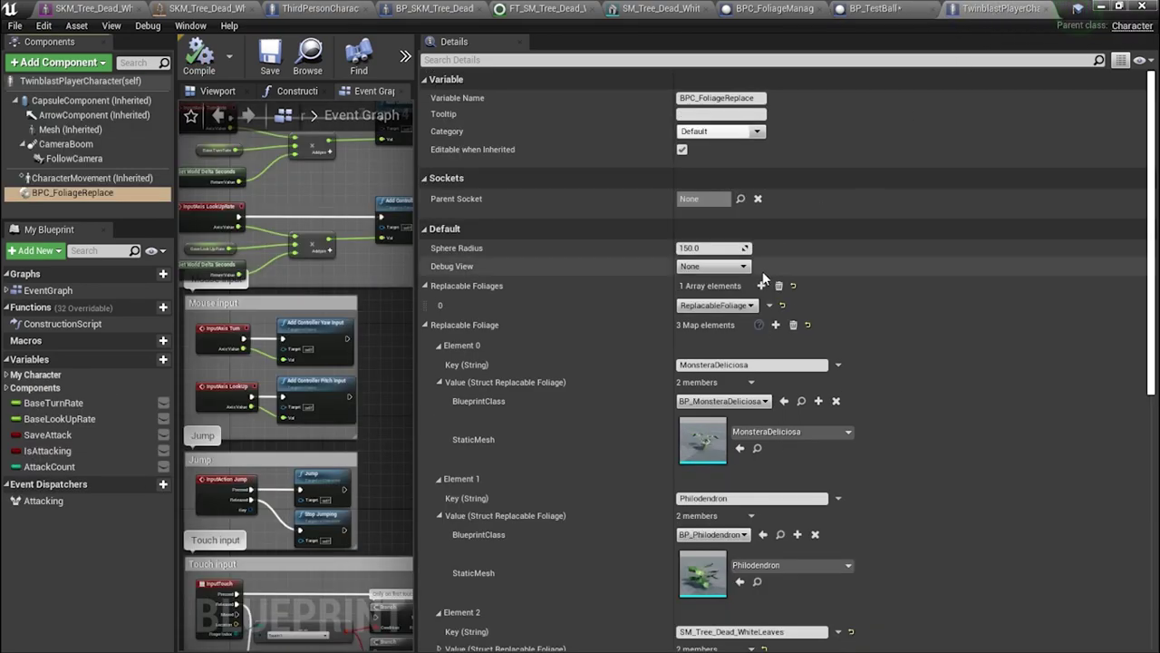
pyautogui.click(694, 306)
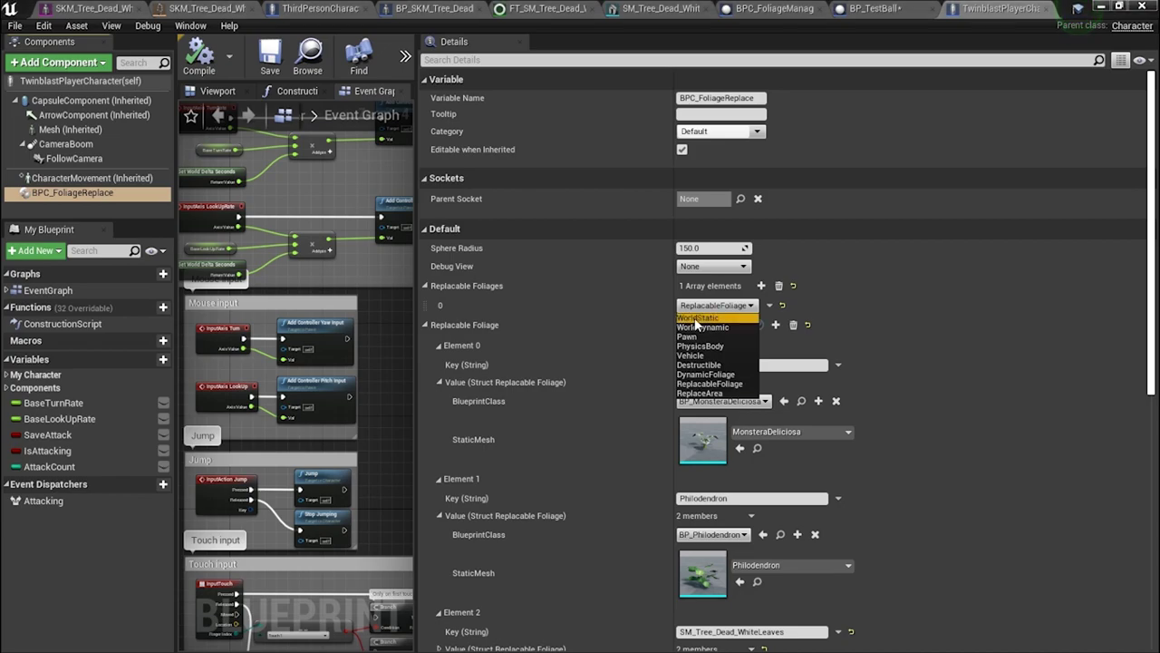
pyautogui.click(694, 318)
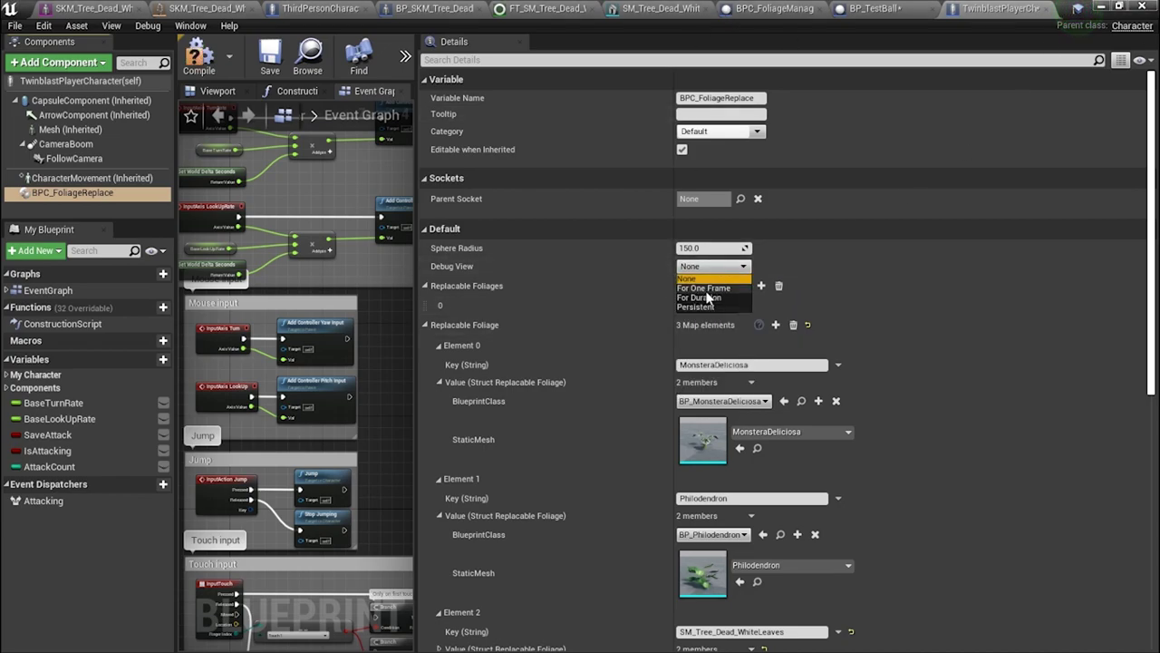
pyautogui.click(703, 288)
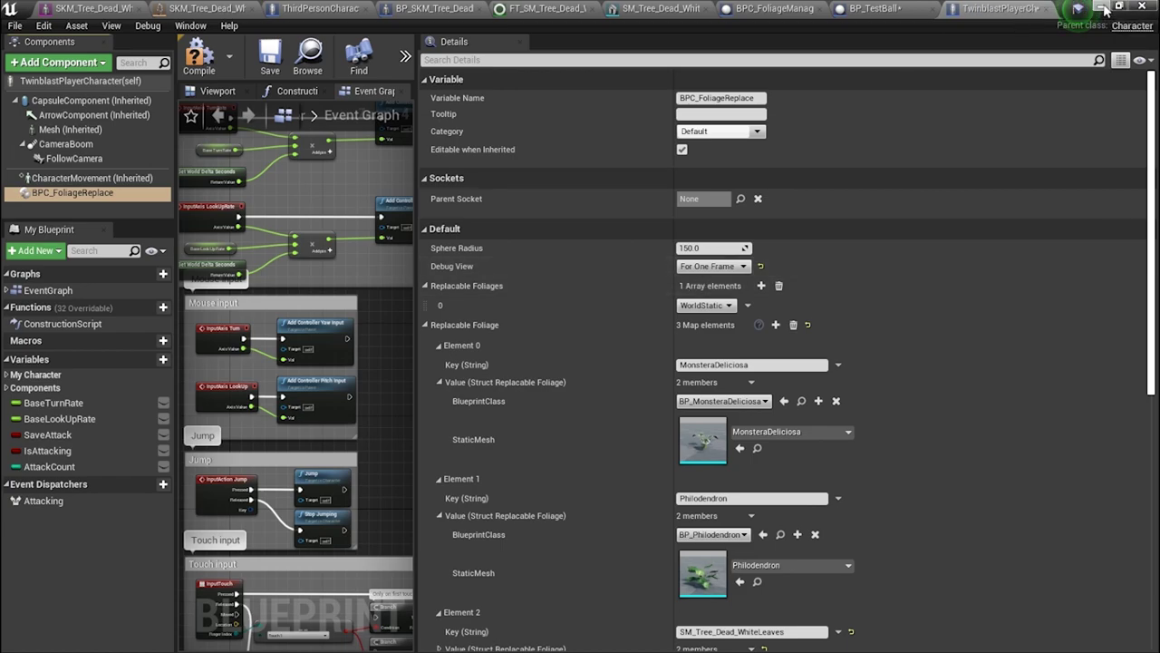
pyautogui.click(1066, 6)
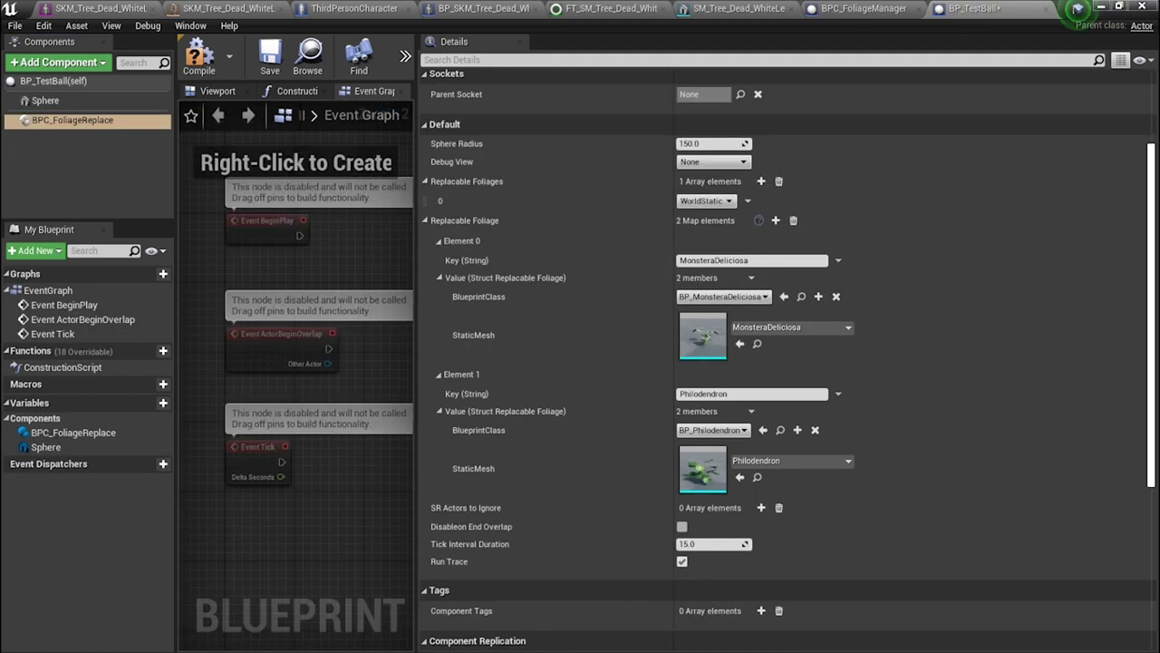
pyautogui.click(1104, 6)
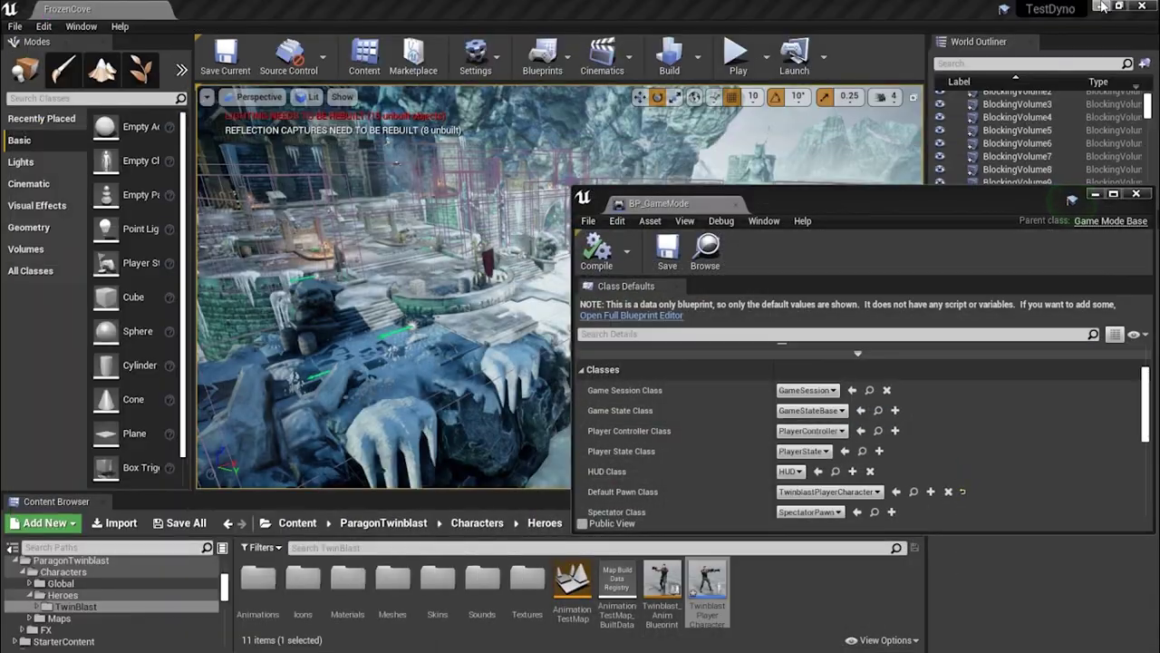
# Return to the FrozenCove level, play it briefly and stop the session
pyautogui.click(767, 433)
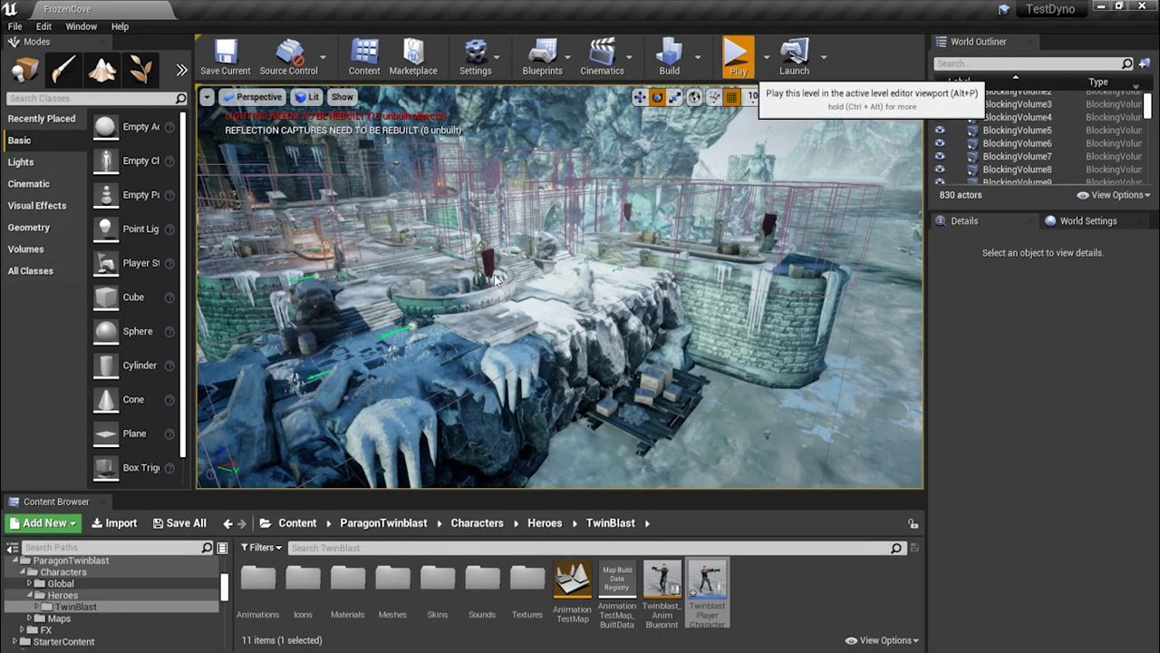
pyautogui.hotkey('alt', 'p')
pyautogui.press('Escape')
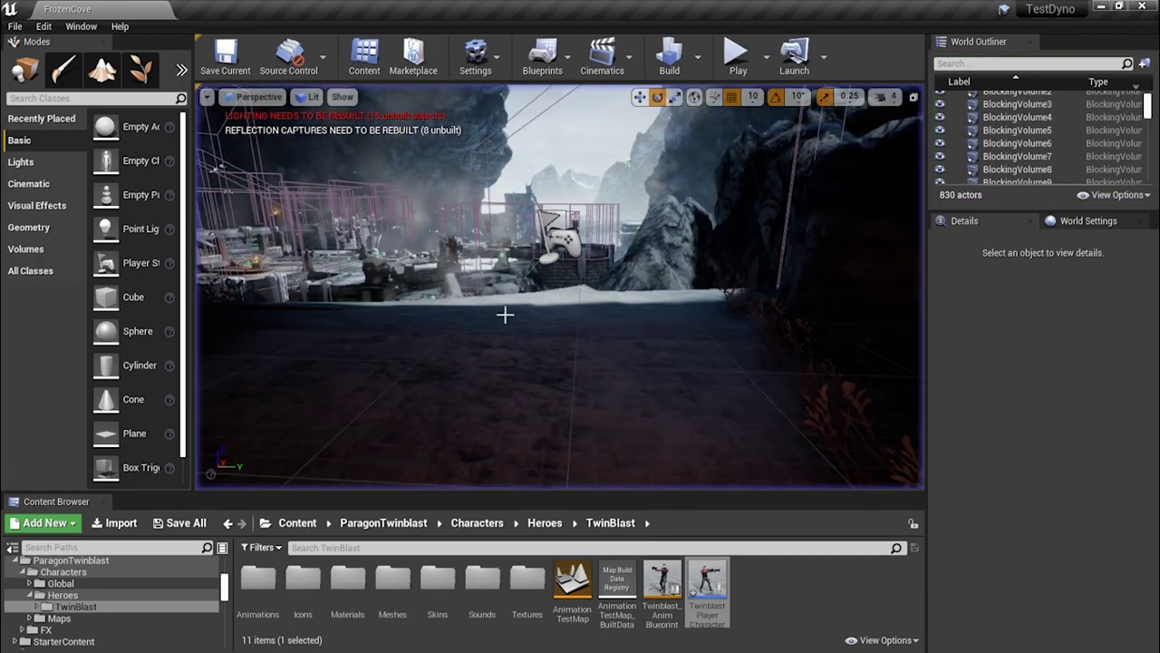
# Set the FrozenCove level's GameMode Override to BP_GameMode using the asset in the Content folder
pyautogui.click(297, 523)
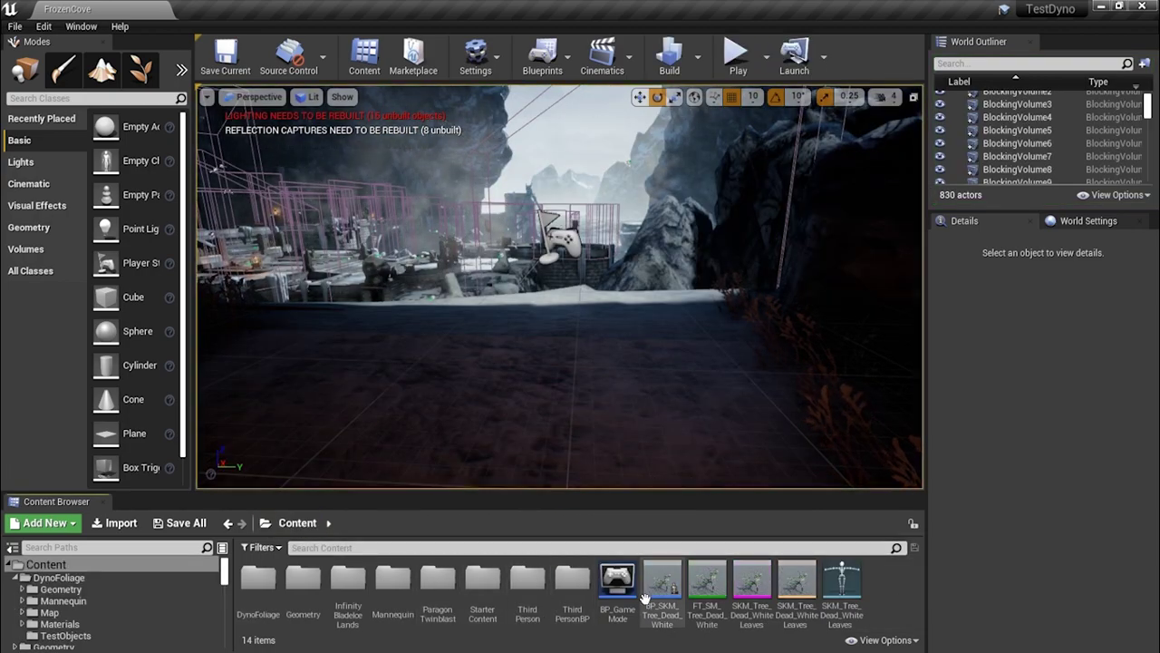
pyautogui.moveTo(617, 585); pyautogui.dragTo(1070, 289)
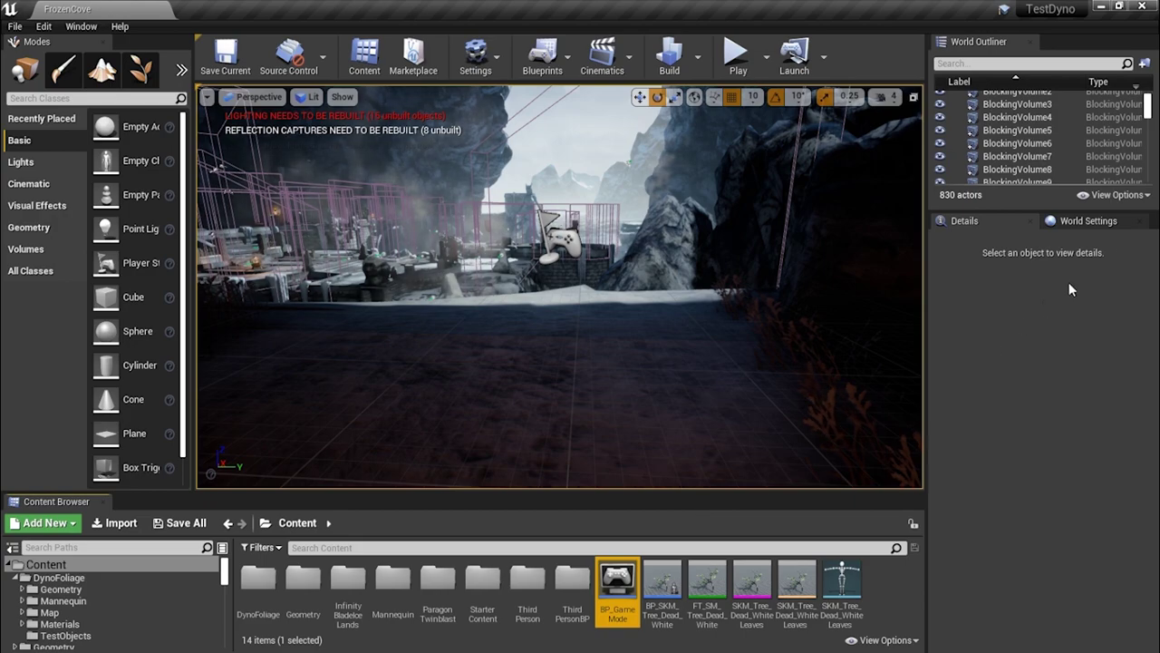
pyautogui.click(1107, 222)
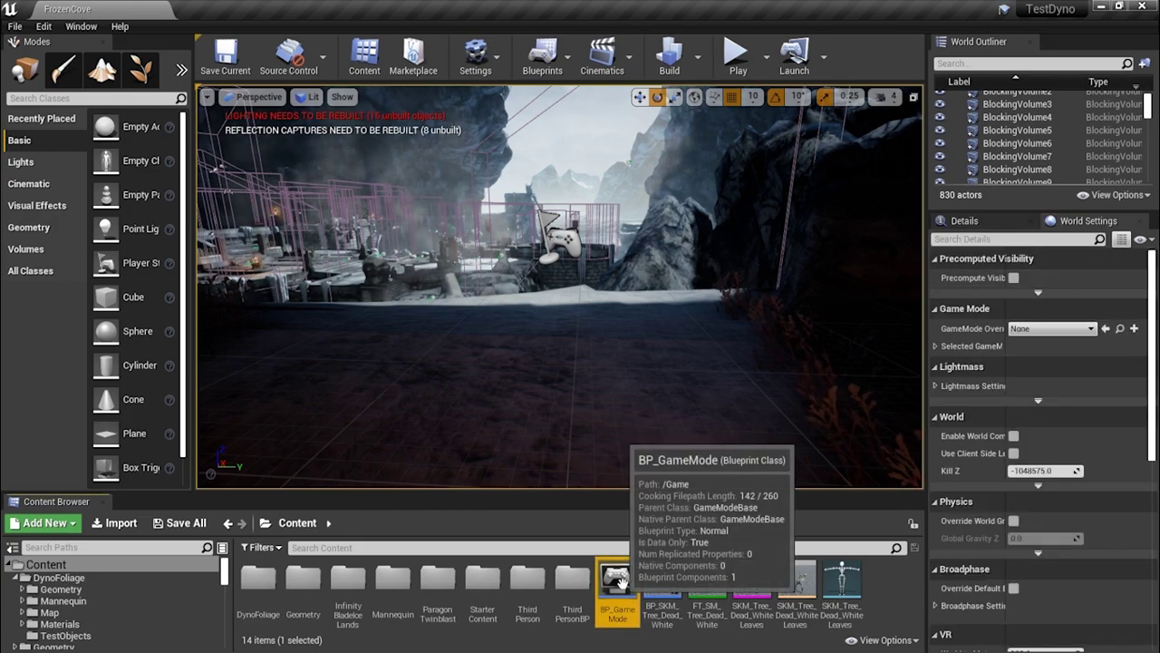
pyautogui.moveTo(617, 580); pyautogui.dragTo(1050, 332)
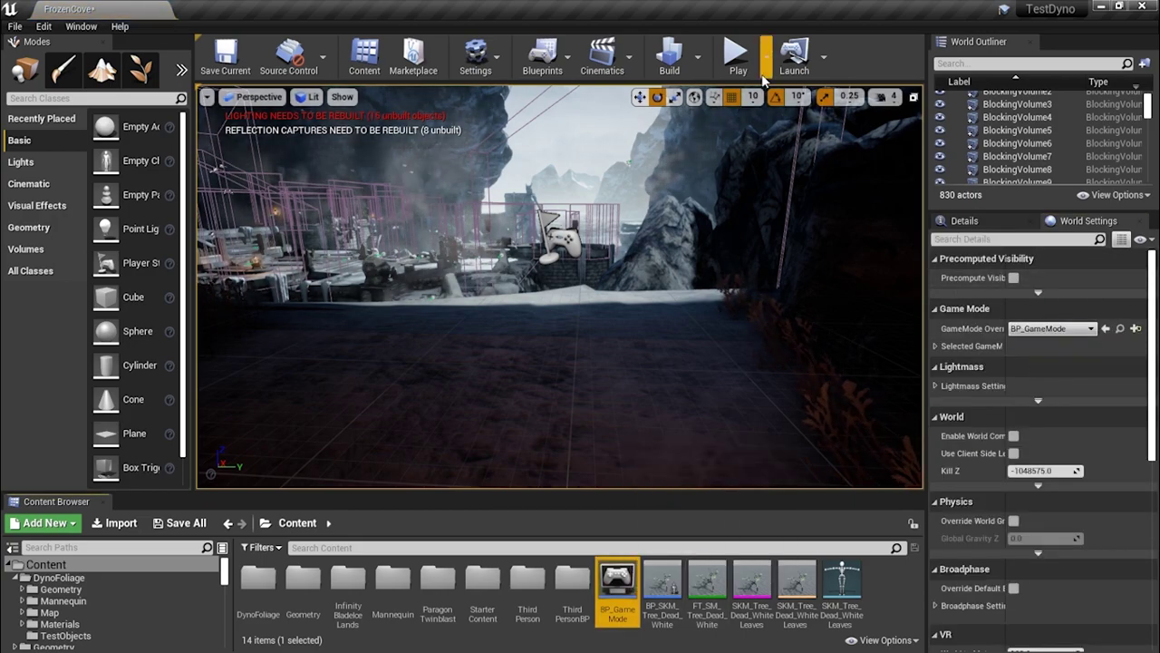
# Play the FrozenCove level and run the character through the ruins to examine the foliage trace's debug sphere and hits, ending the session
pyautogui.click(737, 60)
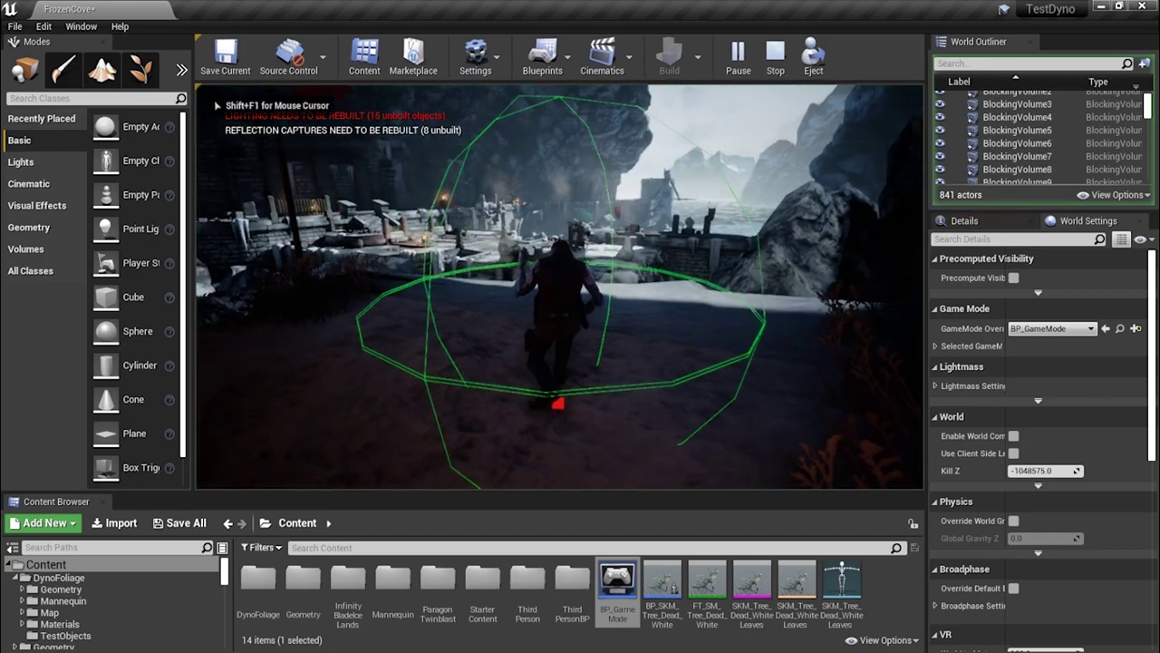
pyautogui.press('w')
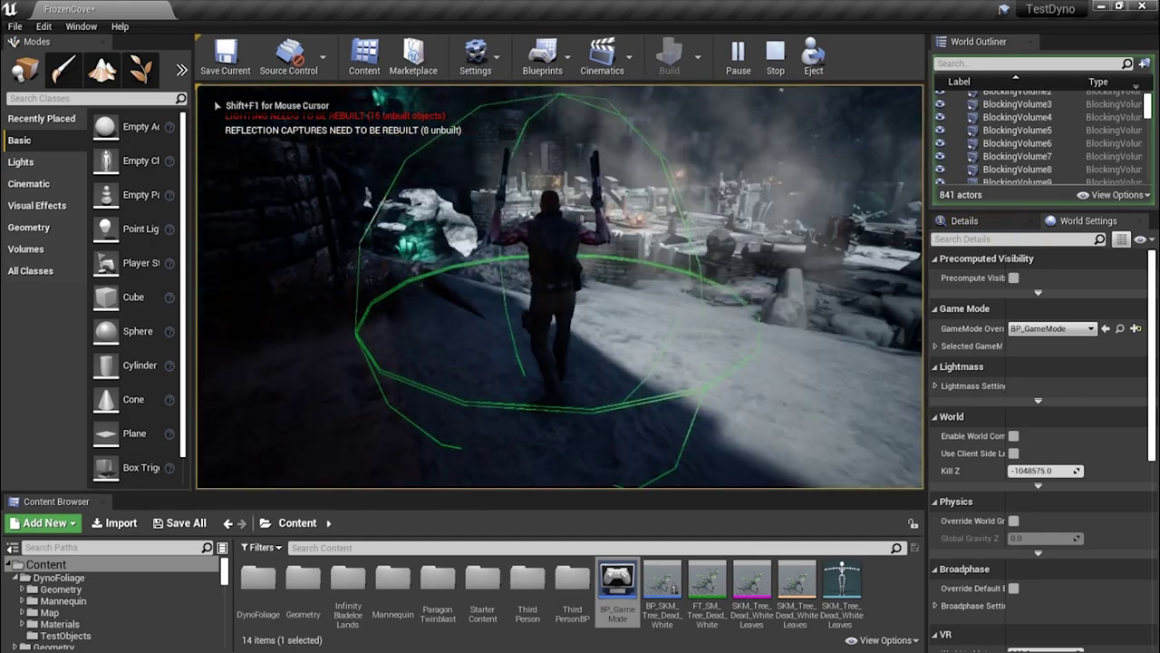
pyautogui.press('w')
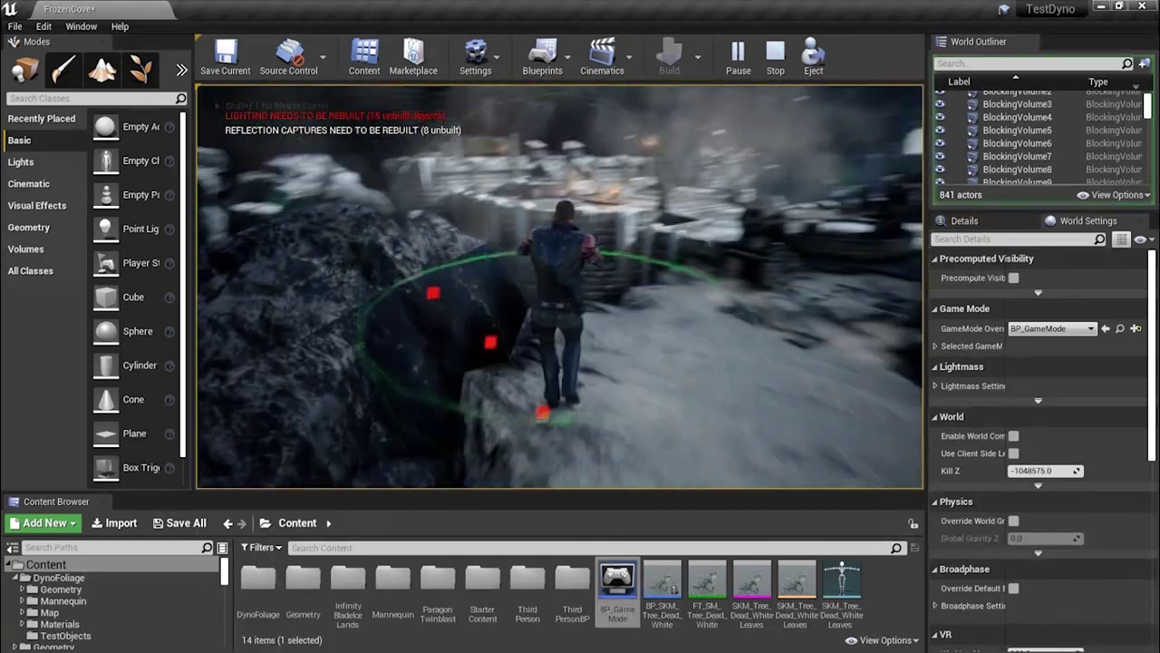
pyautogui.press('w')
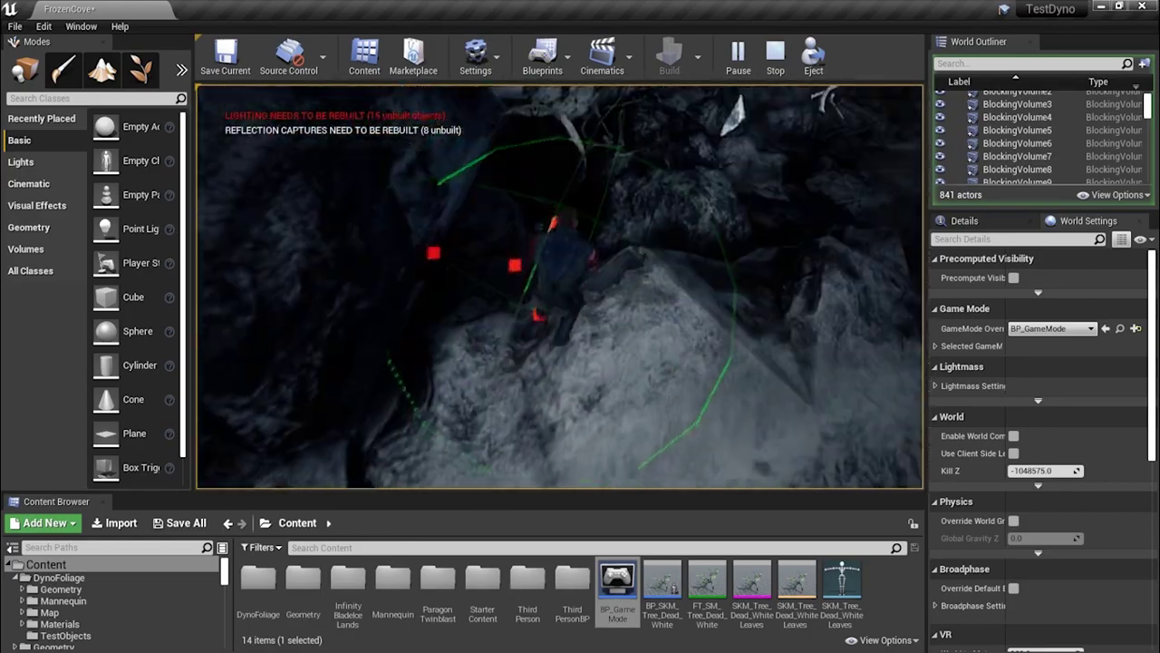
pyautogui.press('w')
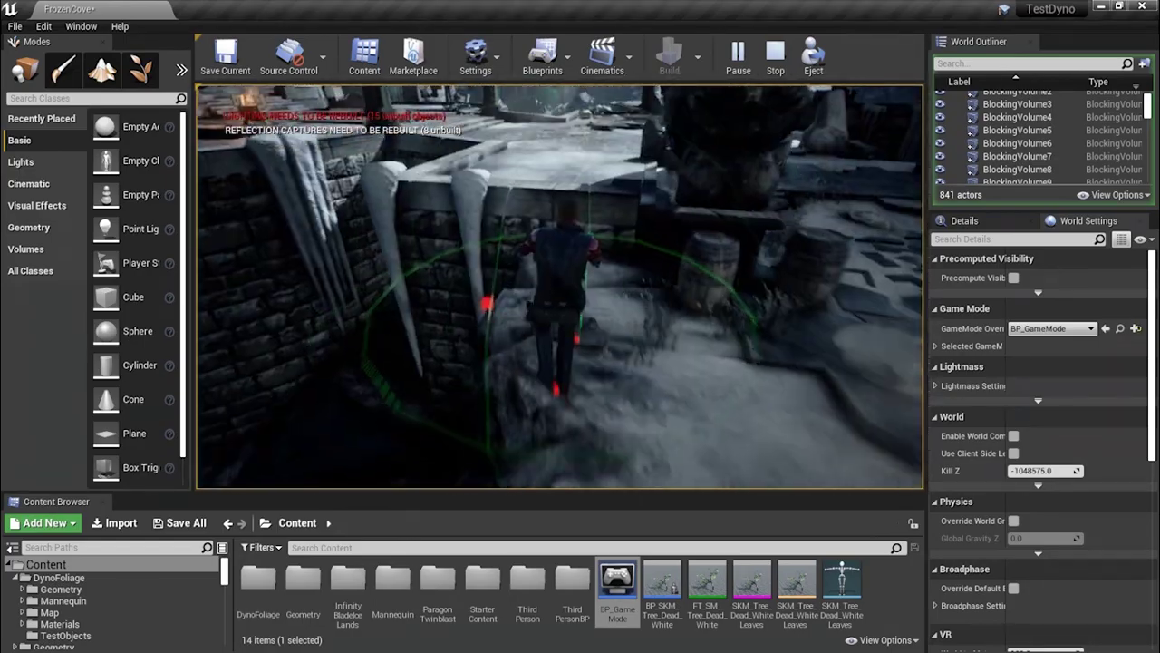
pyautogui.press('w')
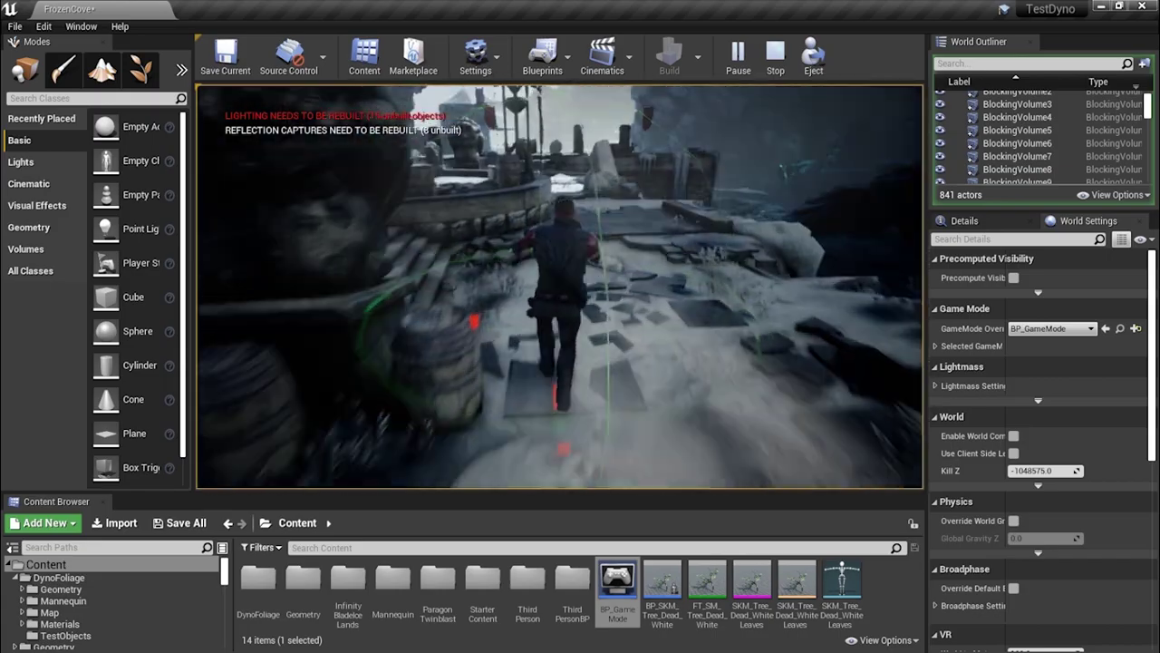
pyautogui.press('w')
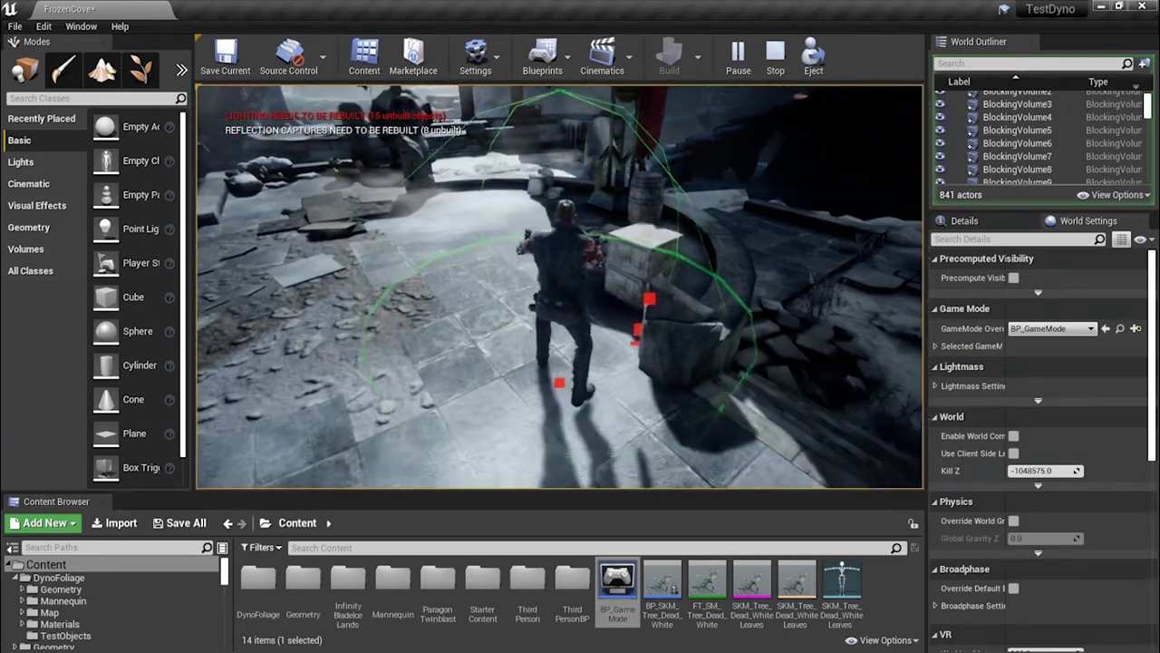
pyautogui.press('w')
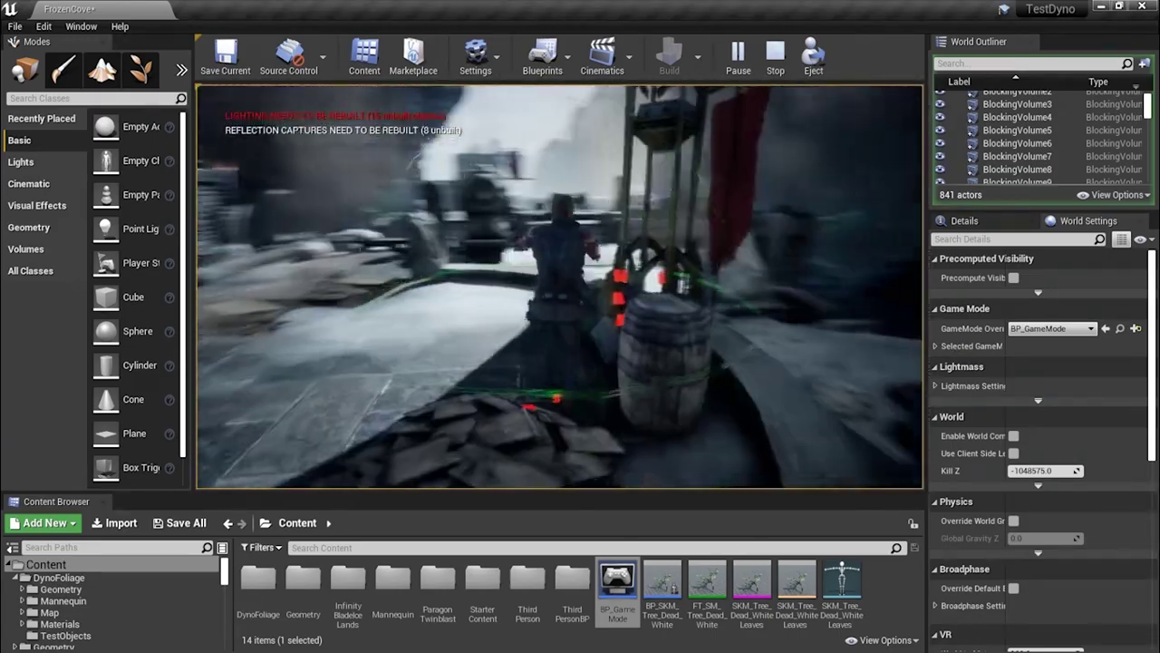
pyautogui.press('w')
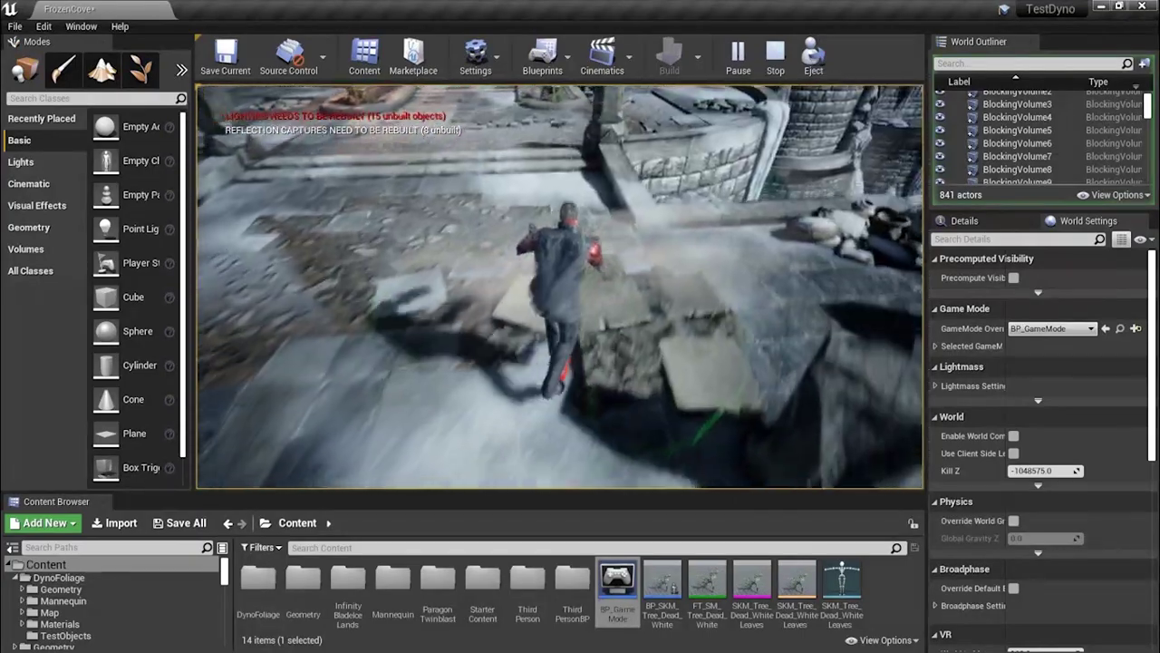
pyautogui.press('Escape')
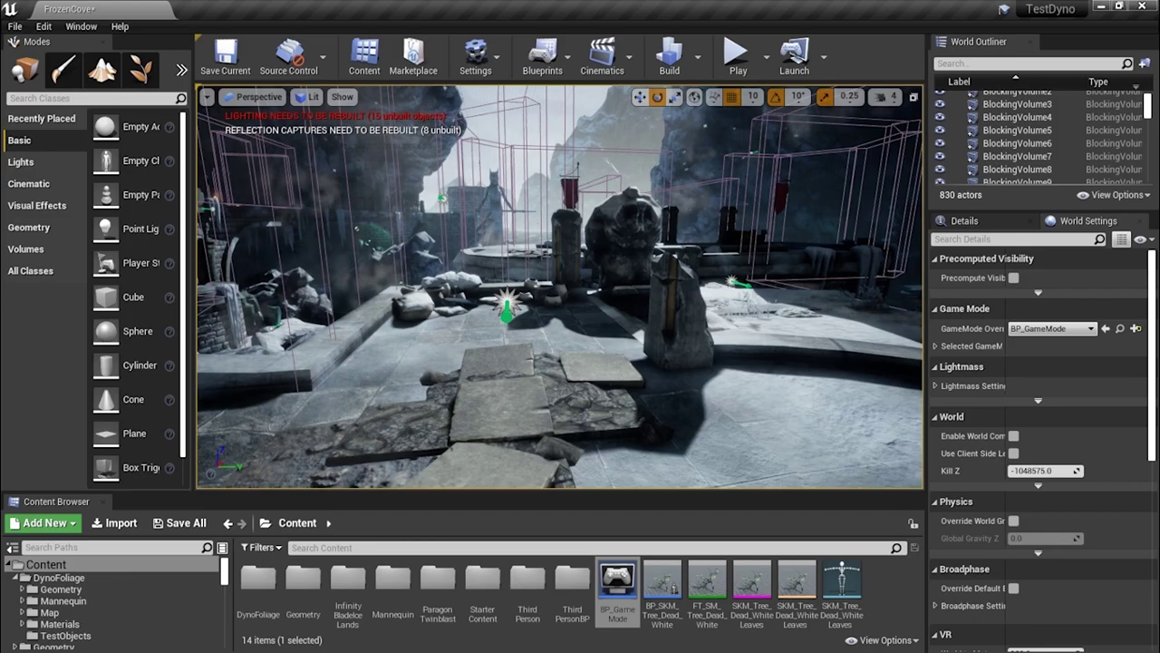
# Close the BP_GameMode blueprint and set Replacable Foliages element 0 in TwinblastPlayerCharacter's BPC_FoliageReplace component to ReplacableFoliage, moving the blueprint window out of the way
pyautogui.moveTo(1087, 245); pyautogui.dragTo(870, 142)
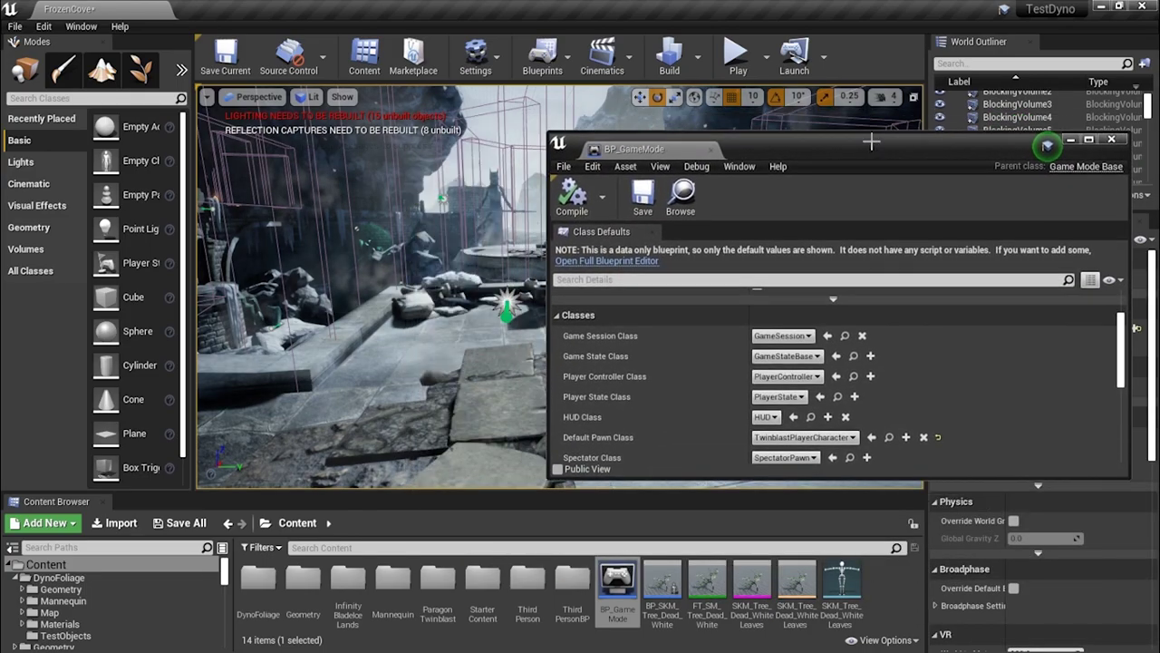
pyautogui.click(1111, 139)
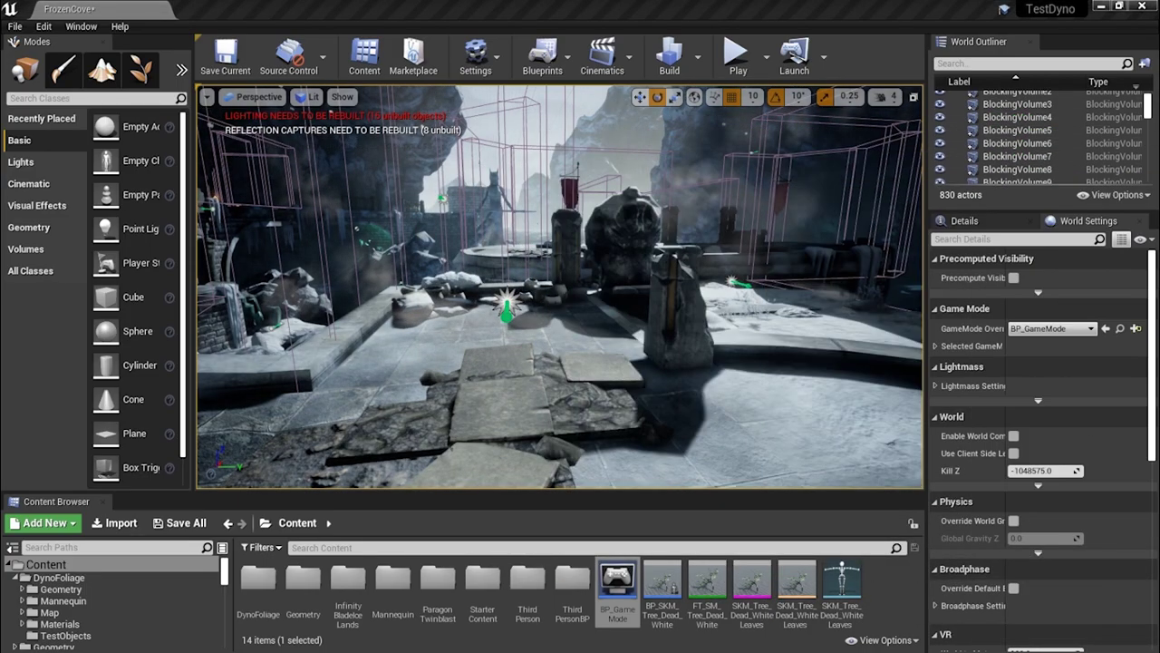
pyautogui.moveTo(852, 152); pyautogui.dragTo(814, 36)
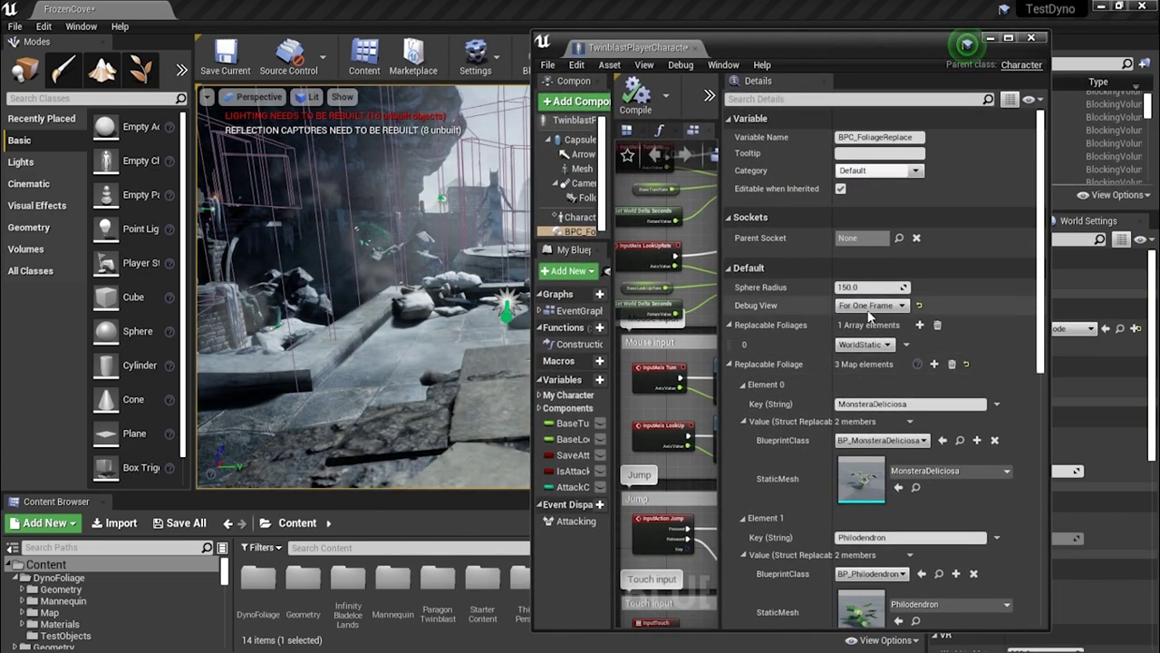
pyautogui.click(865, 345)
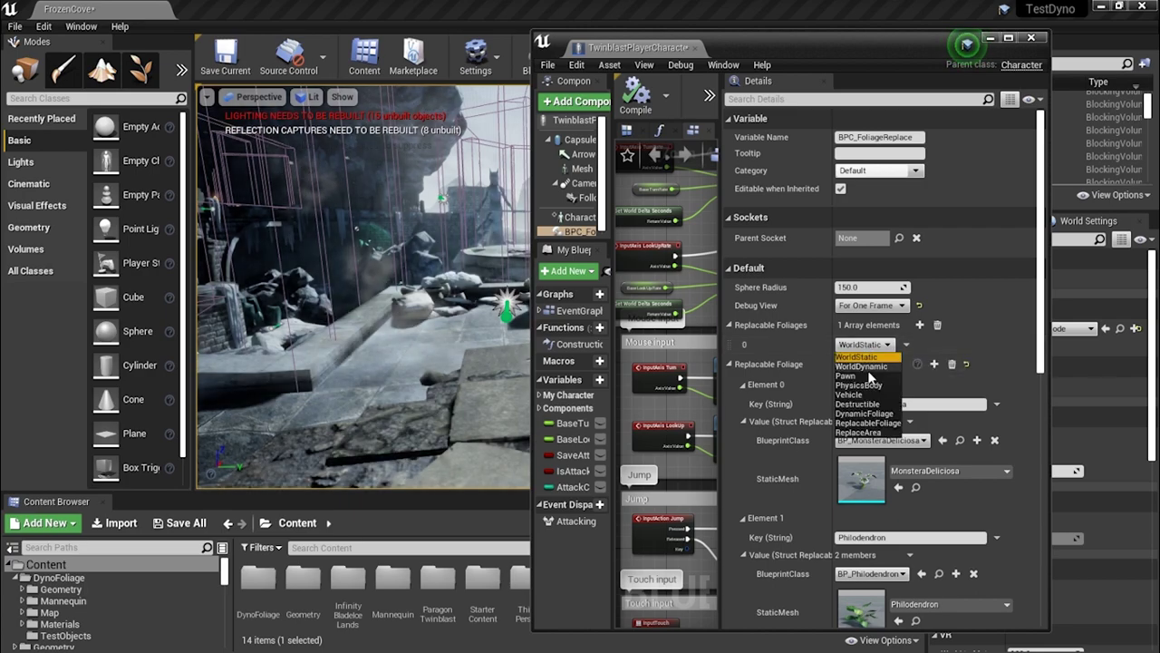
pyautogui.click(849, 424)
pyautogui.moveTo(882, 53); pyautogui.dragTo(1159, 94)
# Play the FrozenCove level and turn on the frame-rate display with the console command stat fps
pyautogui.click(743, 60)
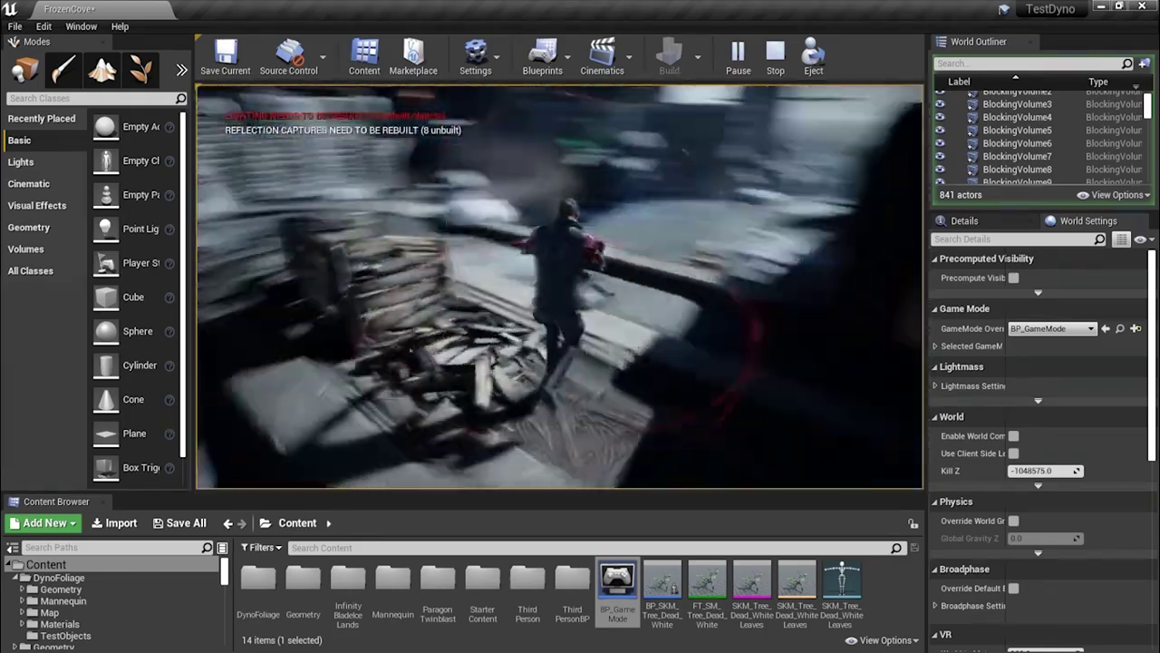
pyautogui.hotkey('shift', 'F1')
pyautogui.press('`')
pyautogui.write('stat a')
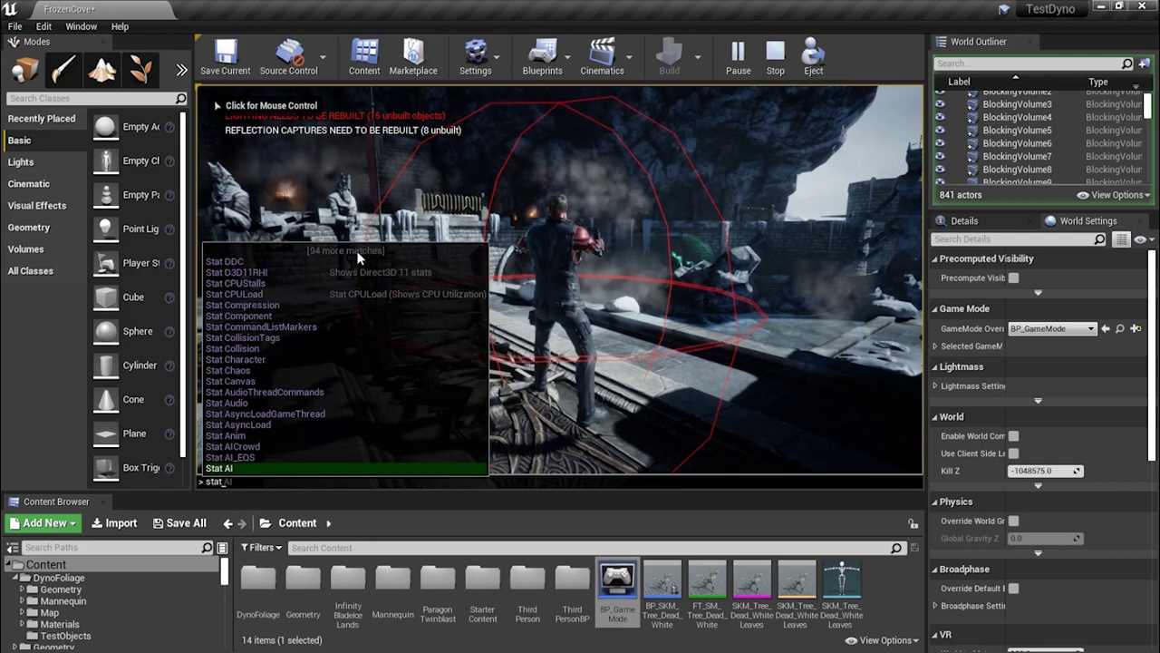
pyautogui.press('BackSpace')
pyautogui.write('fps')
pyautogui.press('Return')
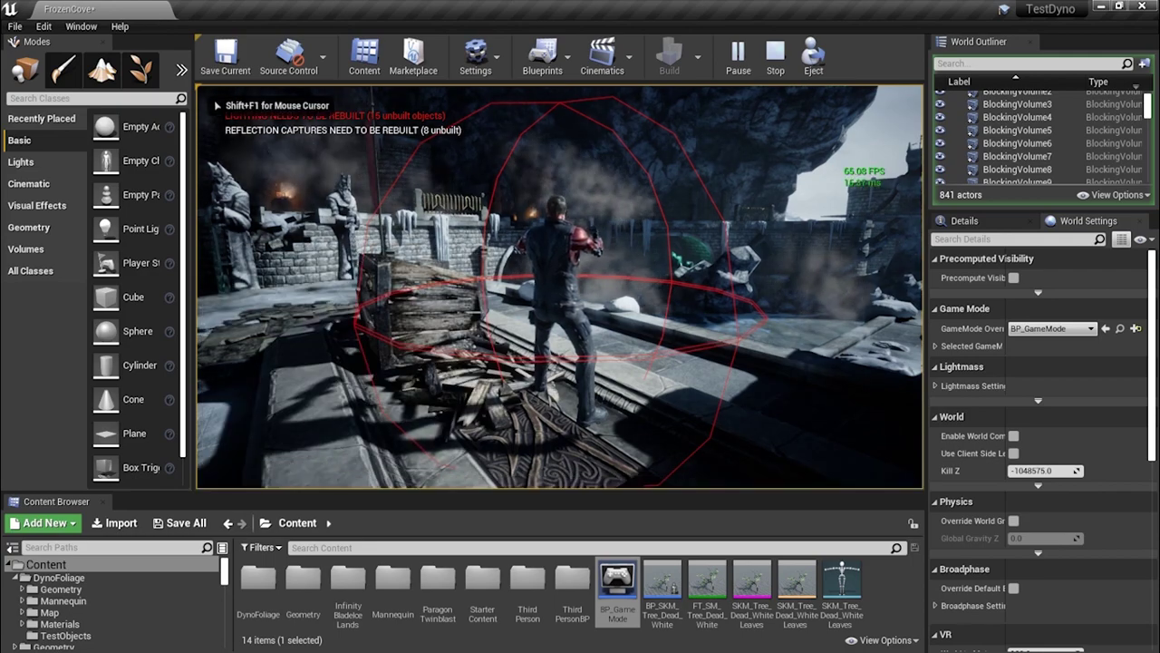
# Turn on the frame, game, draw and GPU timing display with the console command stat unit
pyautogui.hotkey('shift', 'F1')
pyautogui.press('`')
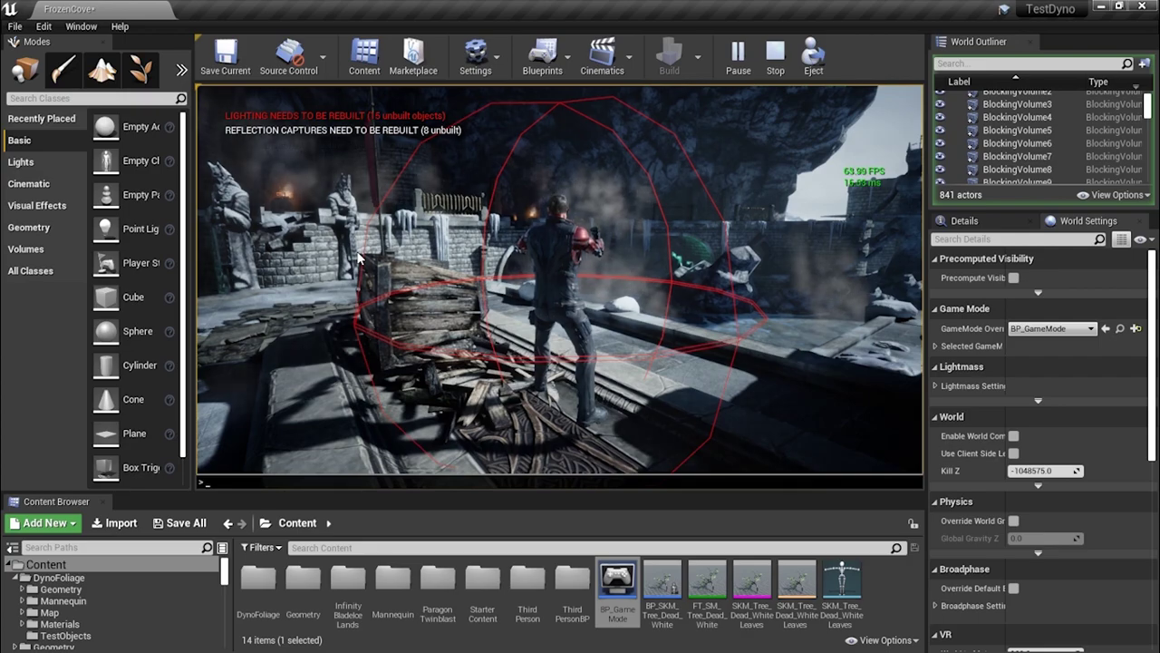
pyautogui.write('Stat')
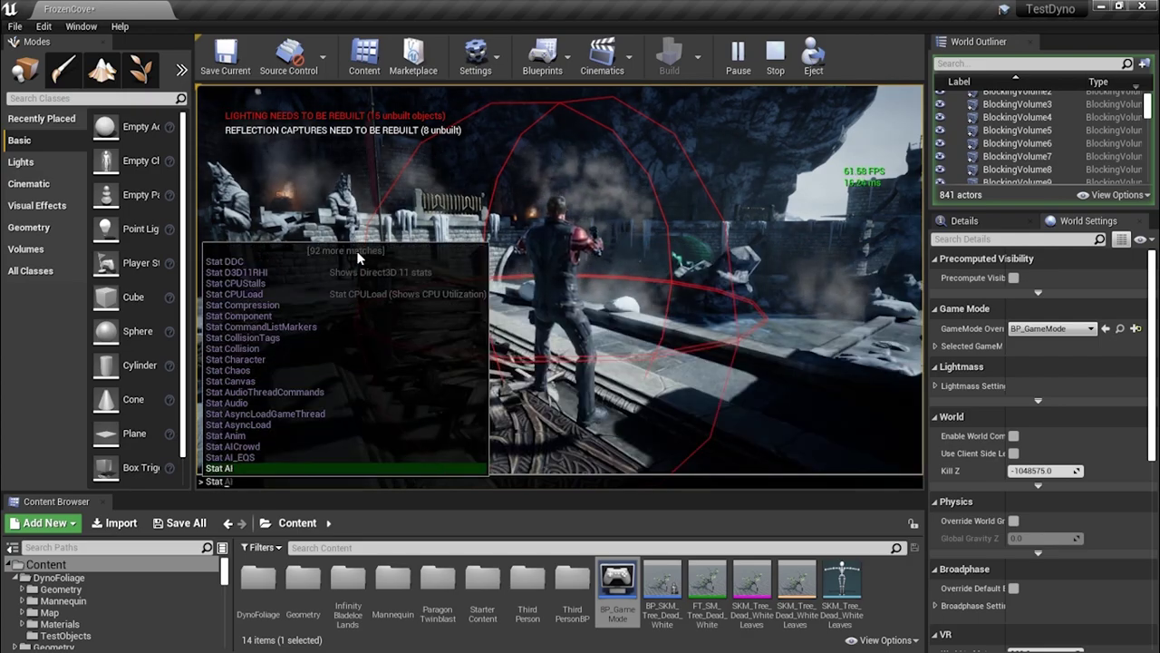
pyautogui.write(' UNIT')
pyautogui.press('Return')
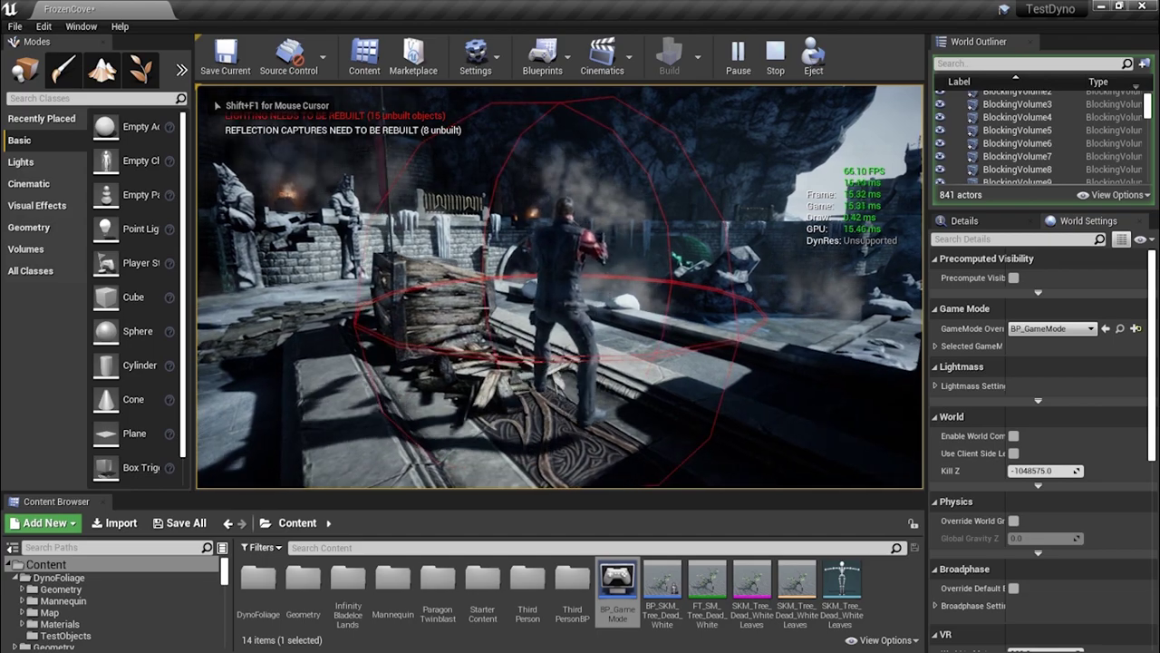
# Turn on the timing graph with the console command stat UnitGraph and end the play session
pyautogui.hotkey('shift', 'F1')
pyautogui.press('`')
pyautogui.write('stat UnitGraph')
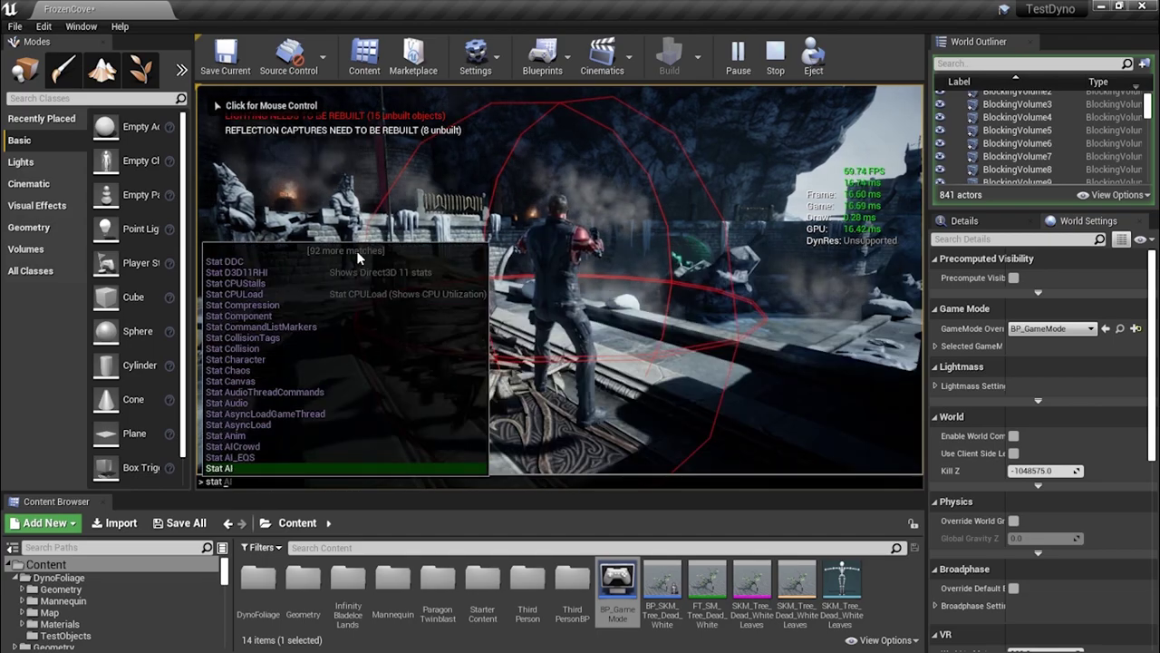
pyautogui.press('Return')
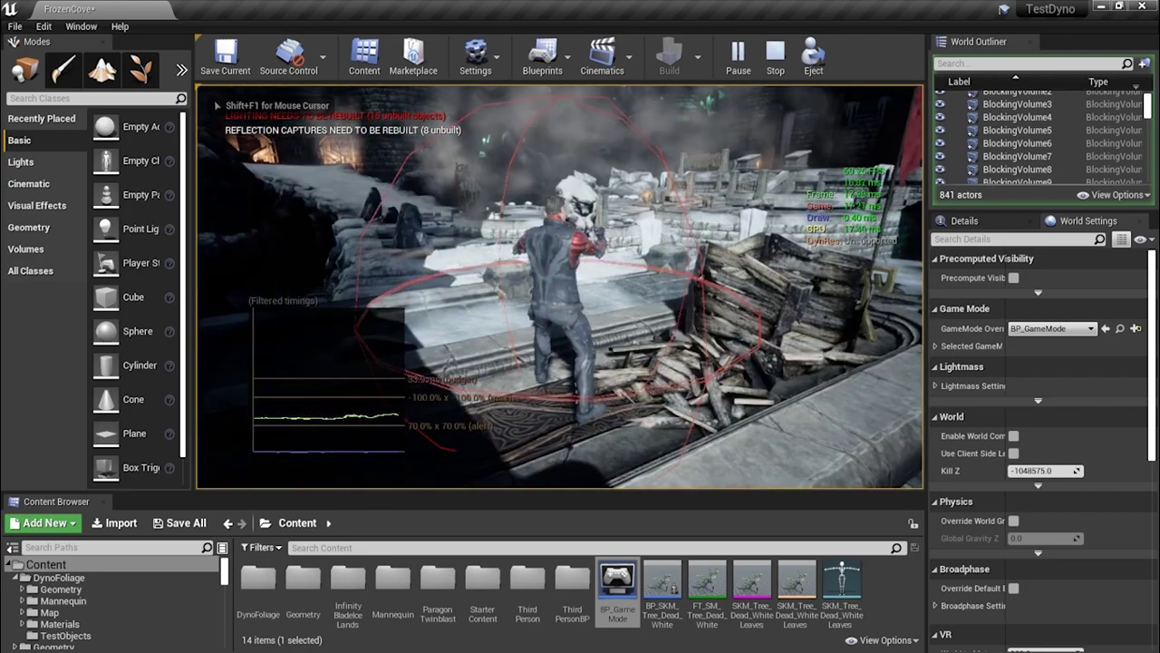
pyautogui.press('Escape')
# Switch to foliage editing and add the FT_SM_Tree_Dead_WhiteLeaves foliage type to the foliage palette
pyautogui.click(142, 76)
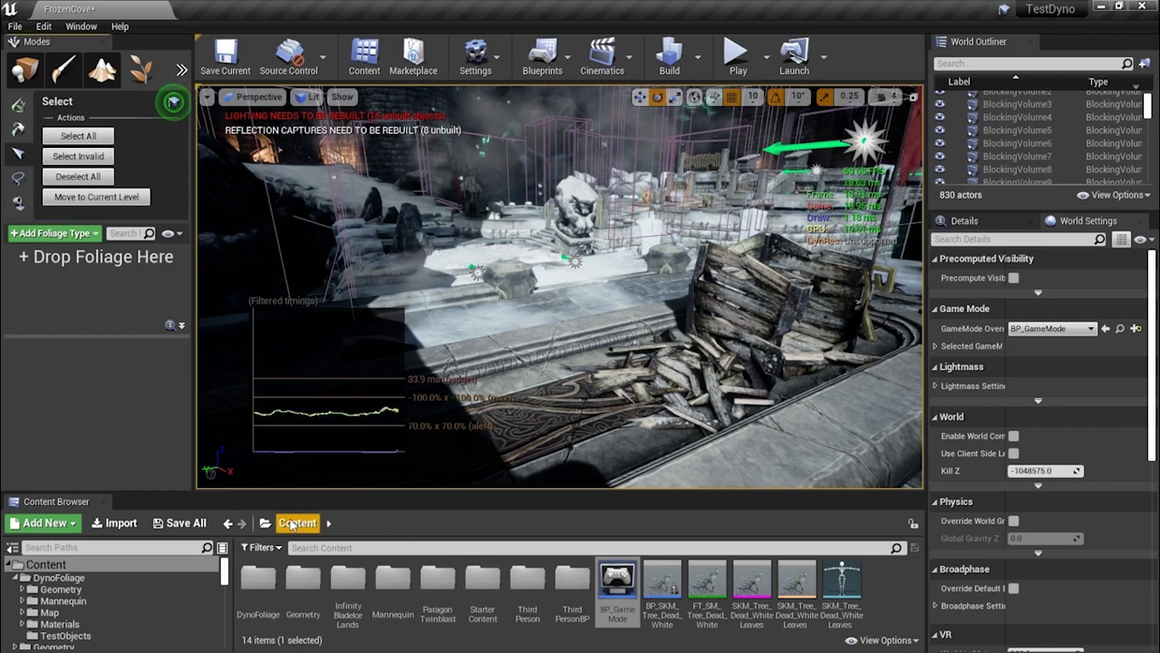
pyautogui.moveTo(707, 589); pyautogui.dragTo(107, 302)
pyautogui.click(25, 266)
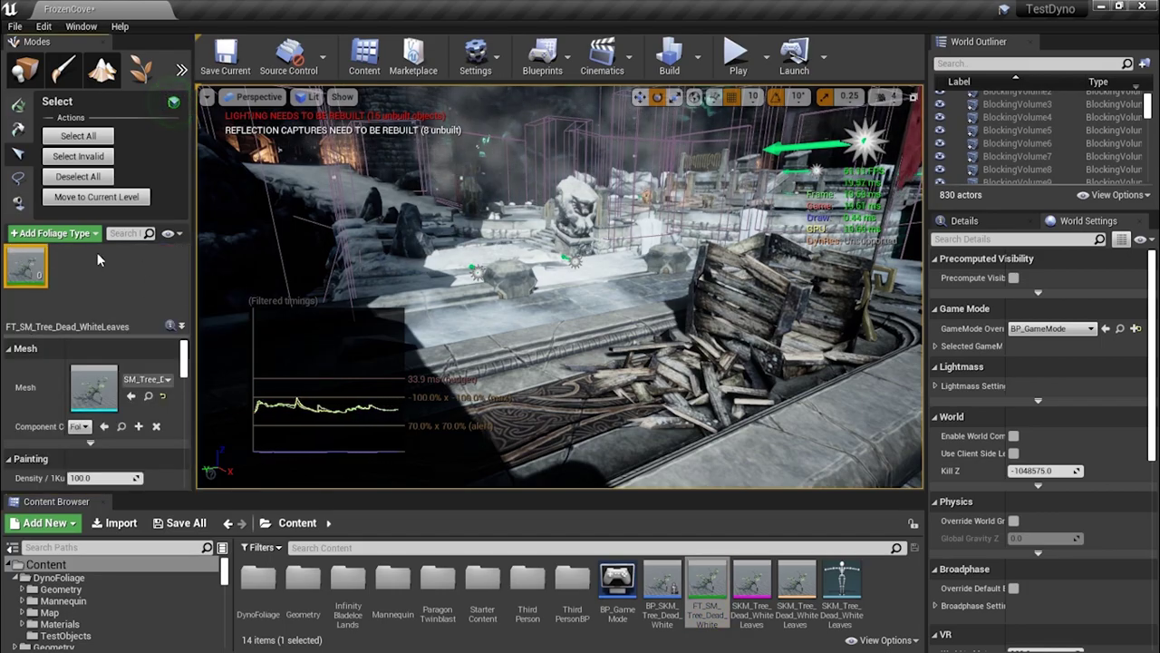
# Place single FT_SM_Tree_Dead_WhiteLeaves trees with the foliage Paint tool at several spots around the ruins
pyautogui.moveTo(544, 290); pyautogui.dragTo(571, 335, button='right')
pyautogui.press('w')
pyautogui.moveTo(468, 291); pyautogui.dragTo(490, 312, button='right')
pyautogui.click(17, 105)
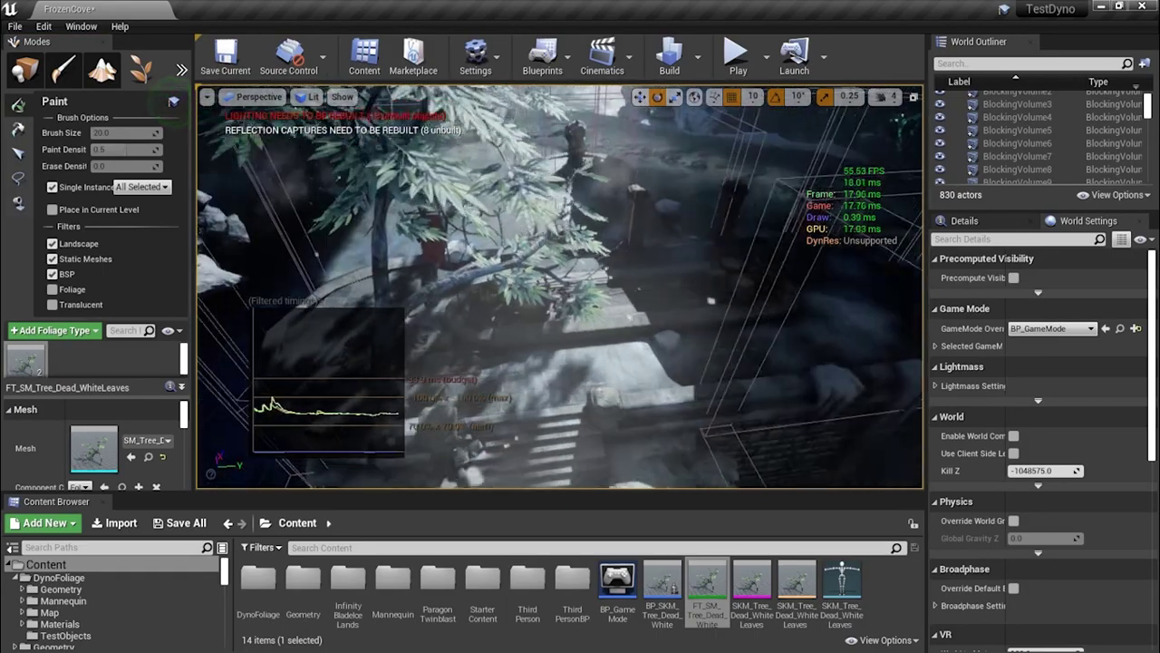
pyautogui.moveTo(489, 312); pyautogui.dragTo(526, 326, button='right')
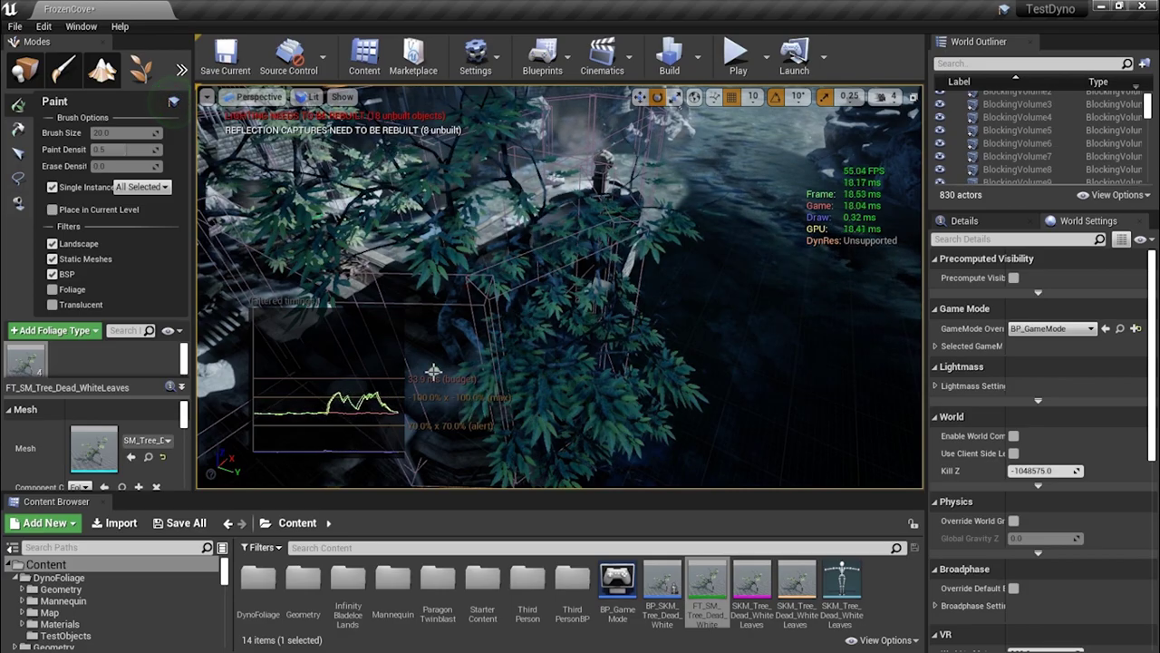
pyautogui.moveTo(525, 326); pyautogui.dragTo(544, 330, button='right')
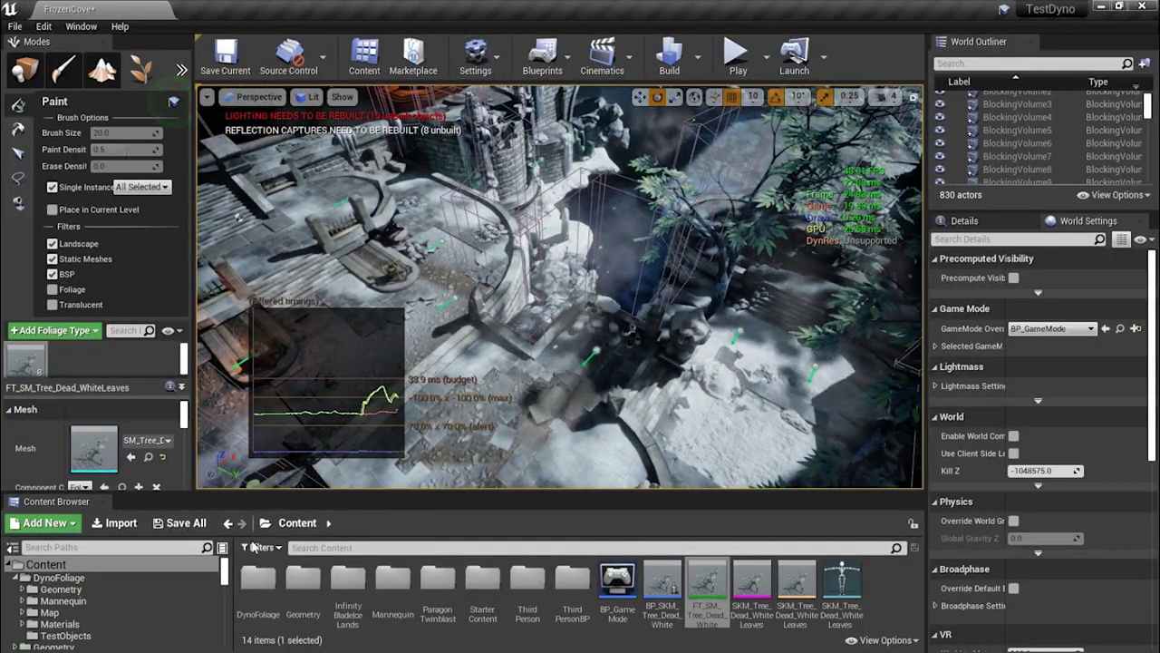
# Add SMF_MonseraDeliciosa and SMF_Philodendron from DynoFoliage/Geometry/Foliage to the foliage palette
pyautogui.doubleClick(259, 579)
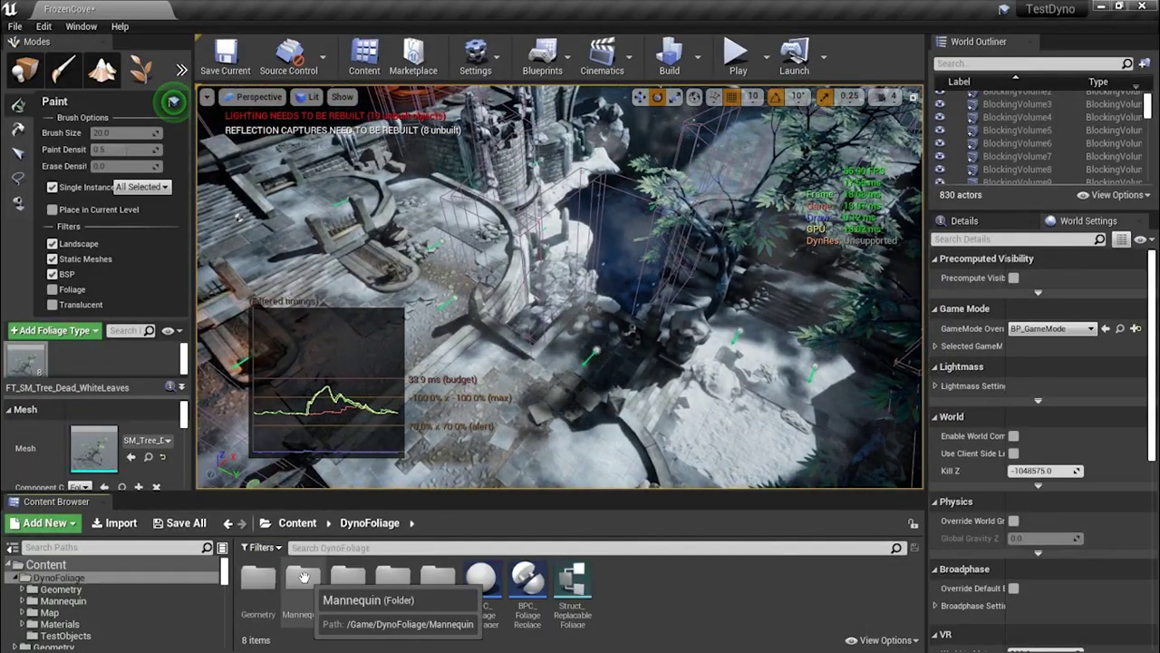
pyautogui.doubleClick(258, 578)
pyautogui.doubleClick(258, 579)
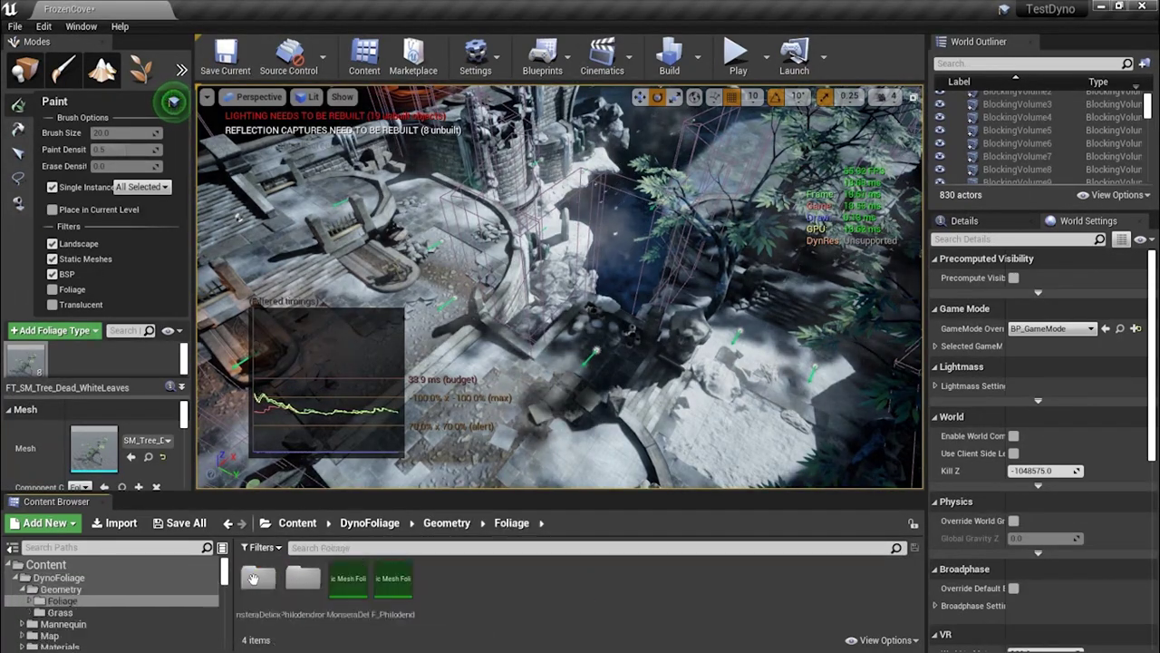
pyautogui.click(347, 585)
pyautogui.keyDown('ctrl'); pyautogui.click(386, 589); pyautogui.keyUp('ctrl')
pyautogui.moveTo(386, 589); pyautogui.dragTo(81, 363)
pyautogui.click(77, 367)
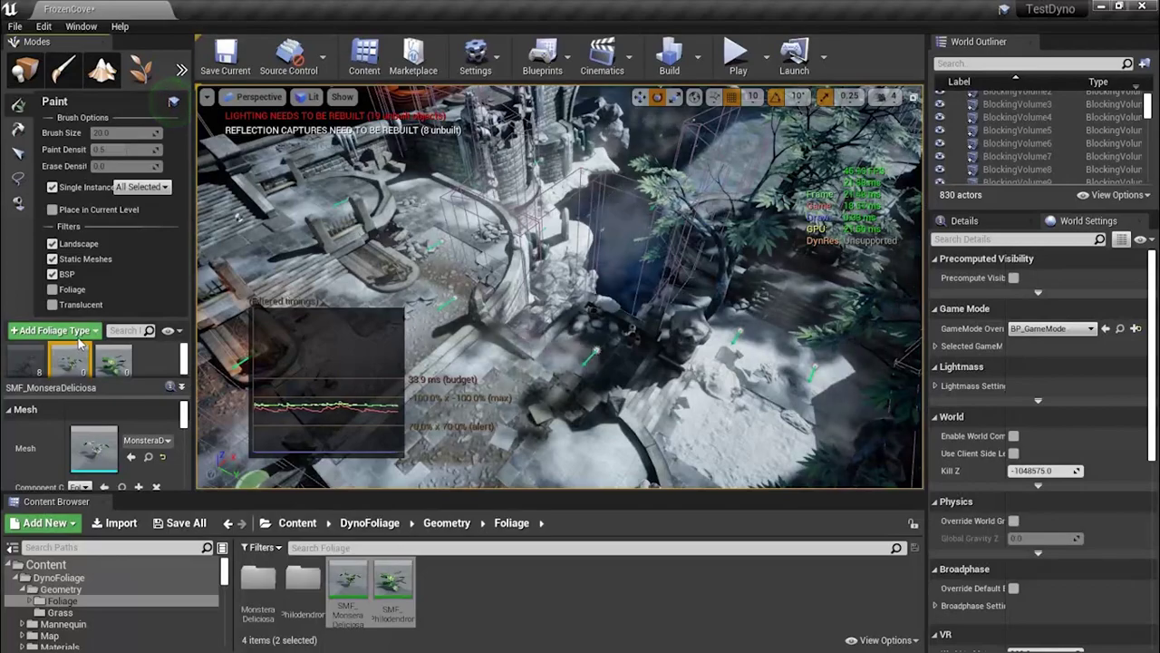
# Turn off single-instance mode and paint Monstera and Philodendron plants over the ruined terraces with a 512 brush
pyautogui.scroll(-3, 58, 422)
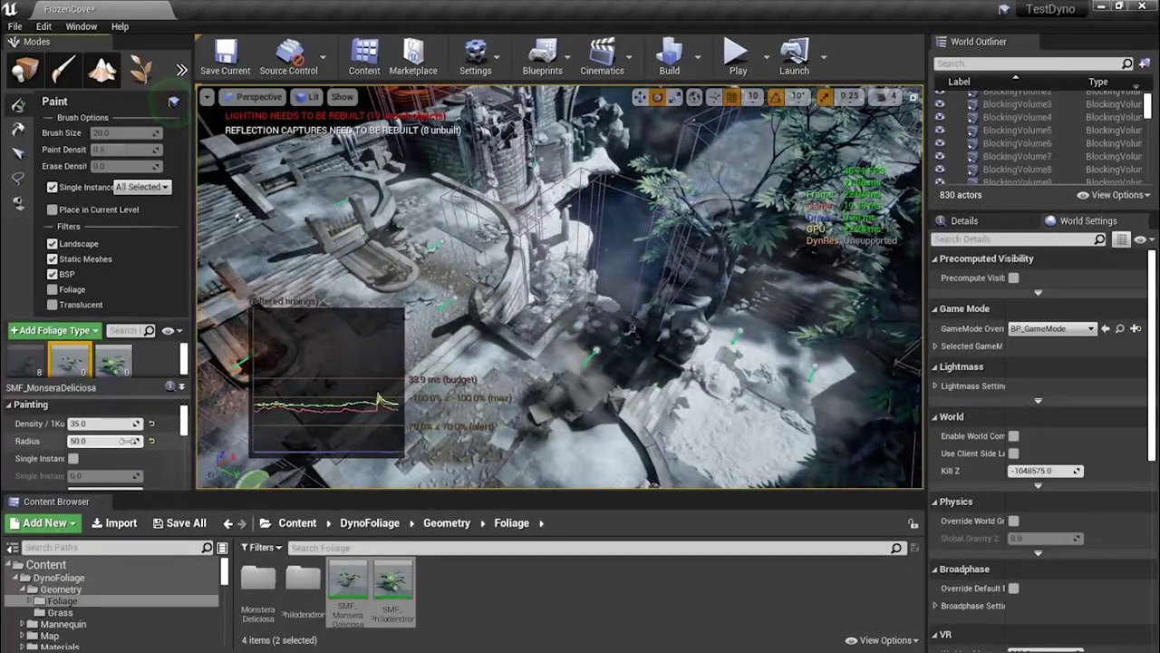
pyautogui.click(113, 360)
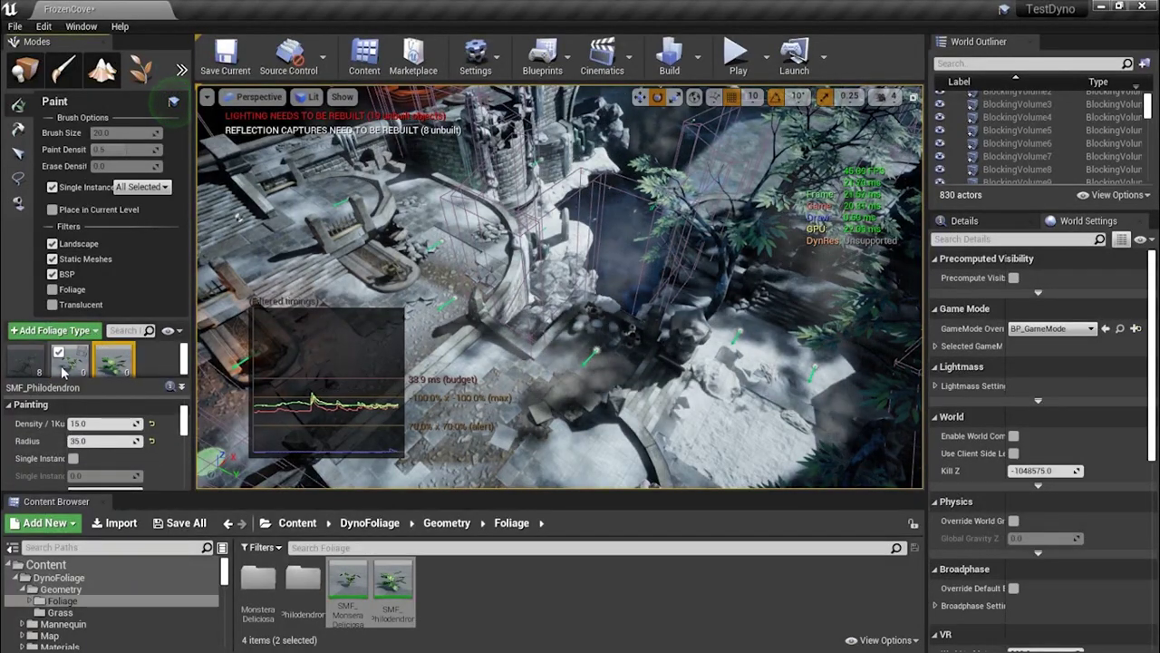
pyautogui.click(71, 185)
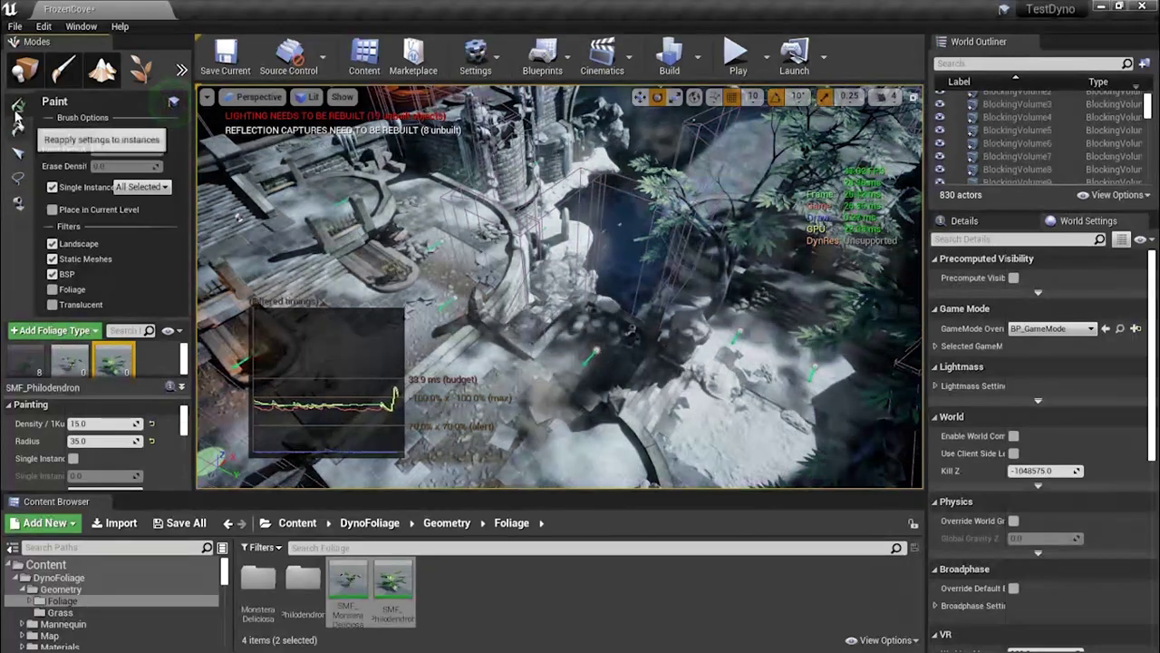
pyautogui.moveTo(569, 274); pyautogui.dragTo(422, 272, button='right')
pyautogui.moveTo(569, 274)
pyautogui.mouseDown()
pyautogui.moveTo(399, 239)
pyautogui.moveTo(311, 264)
pyautogui.moveTo(544, 130)
pyautogui.moveTo(505, 73)
pyautogui.moveTo(492, 150)
pyautogui.moveTo(542, 181)
pyautogui.mouseUp()
pyautogui.press('s')
pyautogui.moveTo(542, 182)
pyautogui.mouseDown(button='right')
pyautogui.moveTo(542, 127)
pyautogui.moveTo(535, 180)
pyautogui.mouseUp(button='right')
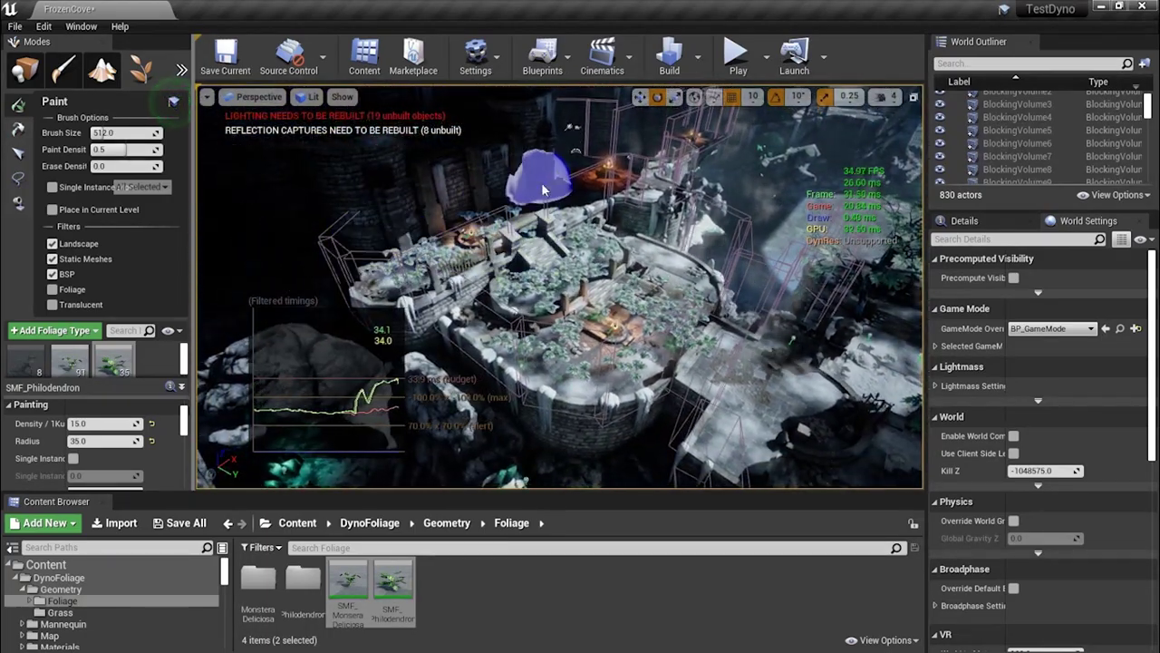
# Extend the Monstera and Philodendron painting across the surrounding snowy ground, bridges and rocky ledges
pyautogui.moveTo(542, 186); pyautogui.dragTo(647, 310)
pyautogui.moveTo(631, 310); pyautogui.dragTo(735, 310, button='right')
pyautogui.moveTo(585, 281); pyautogui.dragTo(696, 371)
pyautogui.moveTo(602, 321)
pyautogui.mouseDown()
pyautogui.moveTo(622, 284)
pyautogui.moveTo(652, 362)
pyautogui.moveTo(680, 222)
pyautogui.moveTo(583, 254)
pyautogui.mouseUp()
pyautogui.moveTo(583, 253); pyautogui.dragTo(580, 272, button='right')
pyautogui.moveTo(580, 272)
pyautogui.mouseDown()
pyautogui.moveTo(596, 298)
pyautogui.moveTo(715, 335)
pyautogui.moveTo(820, 305)
pyautogui.moveTo(498, 242)
pyautogui.moveTo(780, 337)
pyautogui.moveTo(504, 237)
pyautogui.moveTo(453, 194)
pyautogui.moveTo(471, 122)
pyautogui.moveTo(453, 142)
pyautogui.mouseUp()
pyautogui.moveTo(453, 142); pyautogui.dragTo(480, 145, button='right')
pyautogui.moveTo(487, 161)
pyautogui.mouseDown()
pyautogui.moveTo(442, 227)
pyautogui.moveTo(534, 145)
pyautogui.mouseUp()
pyautogui.moveTo(544, 162); pyautogui.dragTo(530, 136, button='right')
pyautogui.moveTo(513, 251)
pyautogui.mouseDown()
pyautogui.moveTo(453, 176)
pyautogui.moveTo(530, 130)
pyautogui.moveTo(544, 149)
pyautogui.mouseUp()
pyautogui.moveTo(544, 150); pyautogui.dragTo(580, 135, button='right')
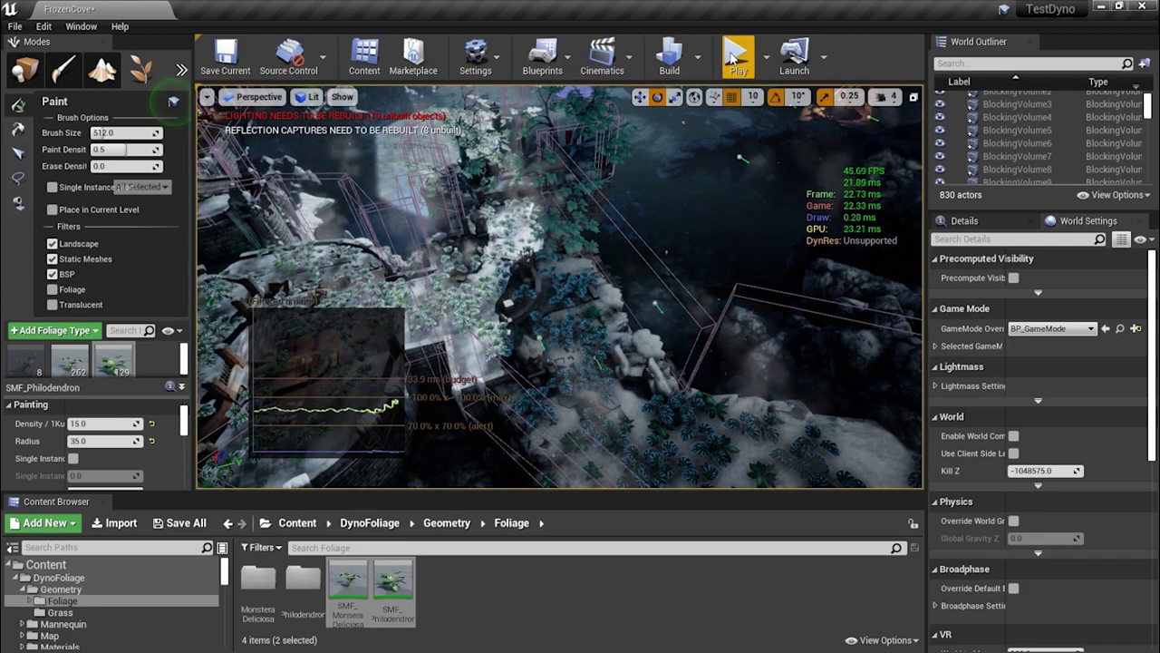
# Play the level with the console command show collision and run through the plants to examine foliage replacement and frame rate, ending the session
pyautogui.click(734, 59)
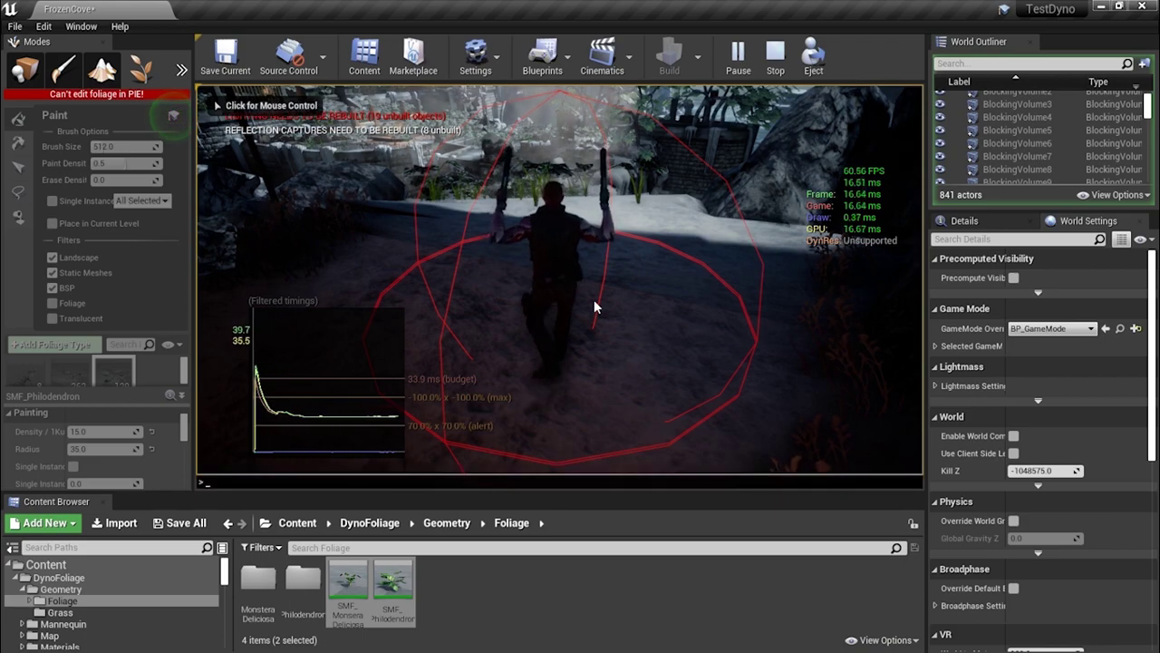
pyautogui.write('show collision')
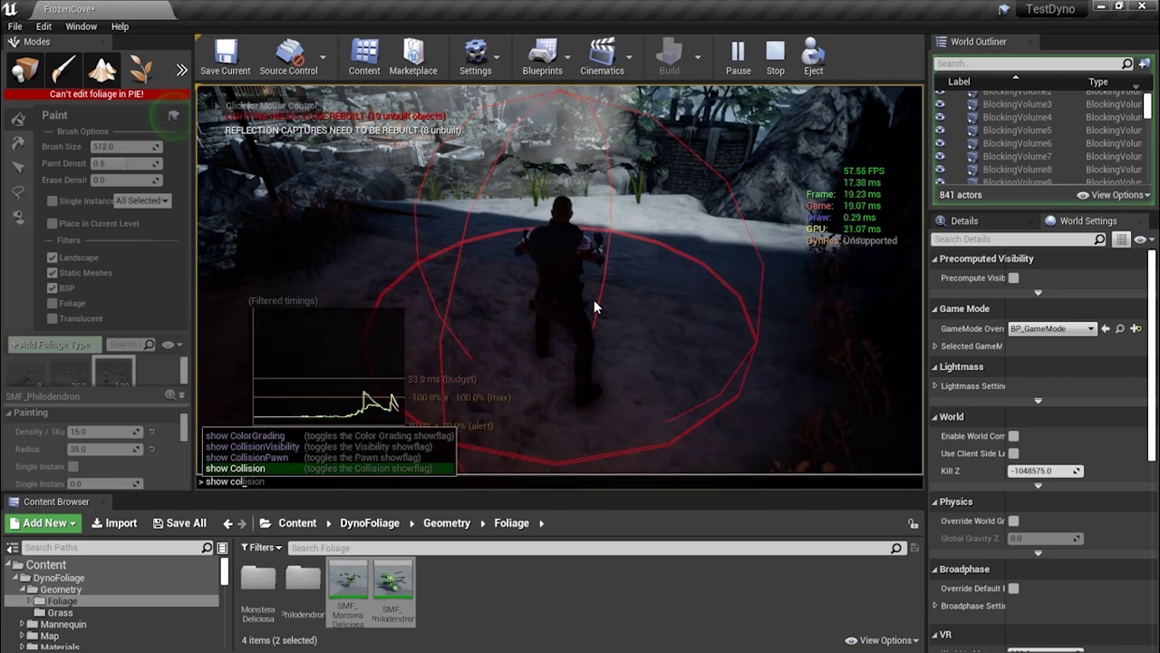
pyautogui.press('Return')
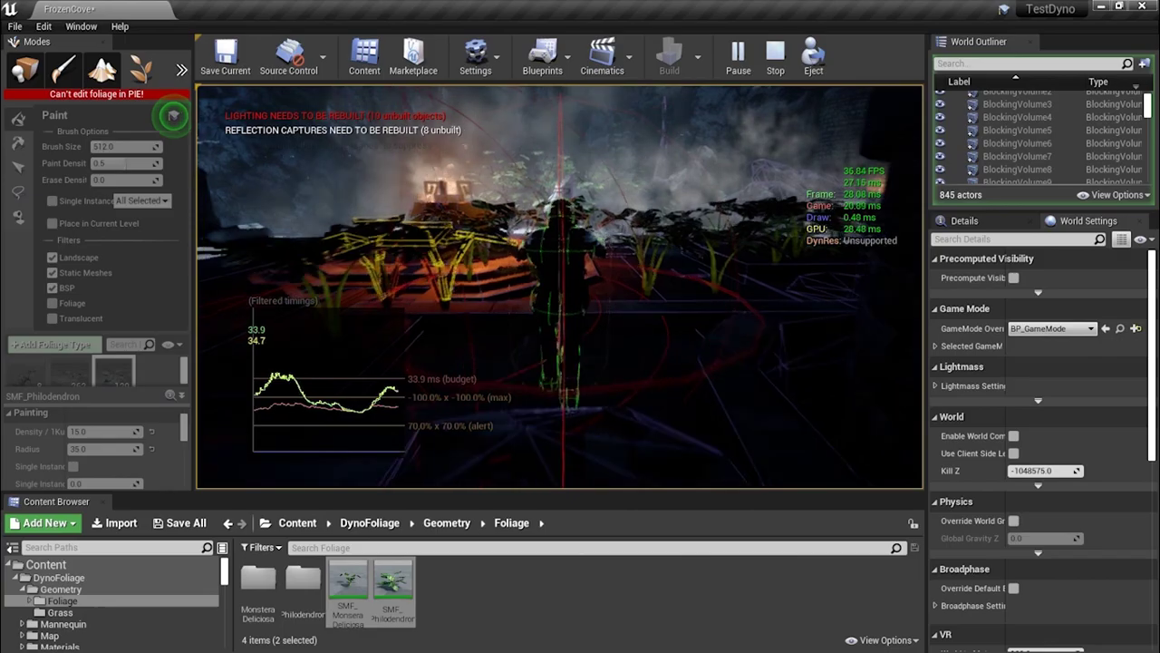
pyautogui.press('w')
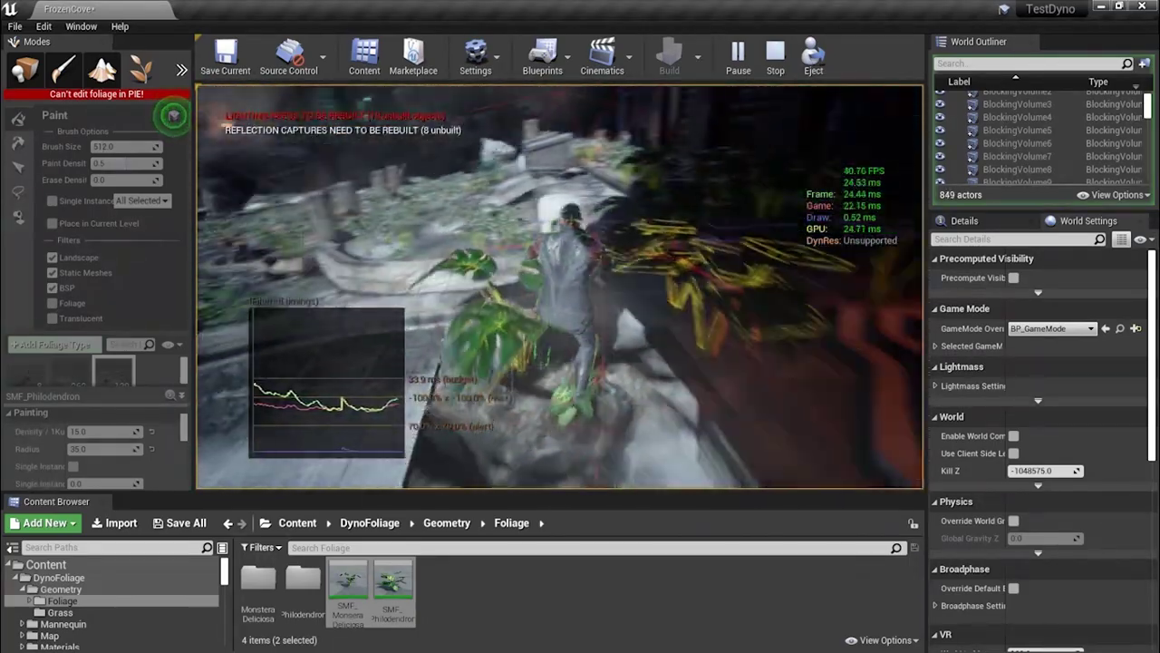
pyautogui.press('Escape')
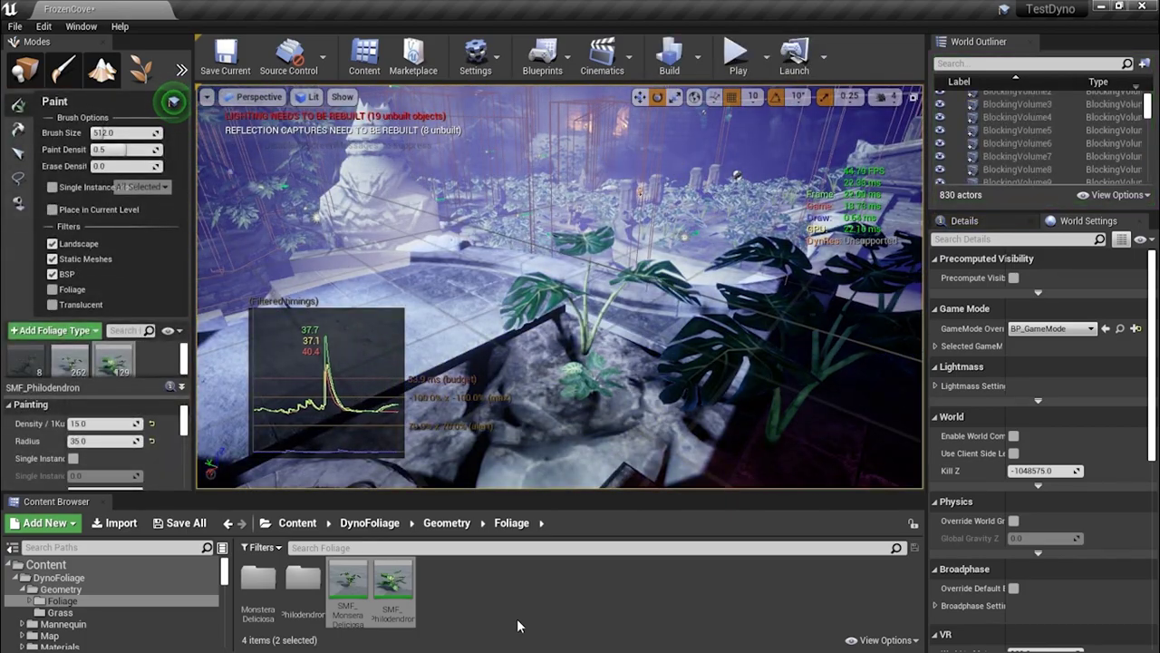
# Bring the TwinblastPlayerCharacter blueprint window back over the level and show the BPC_FoliageReplace component's details at a readable width
pyautogui.click(297, 523)
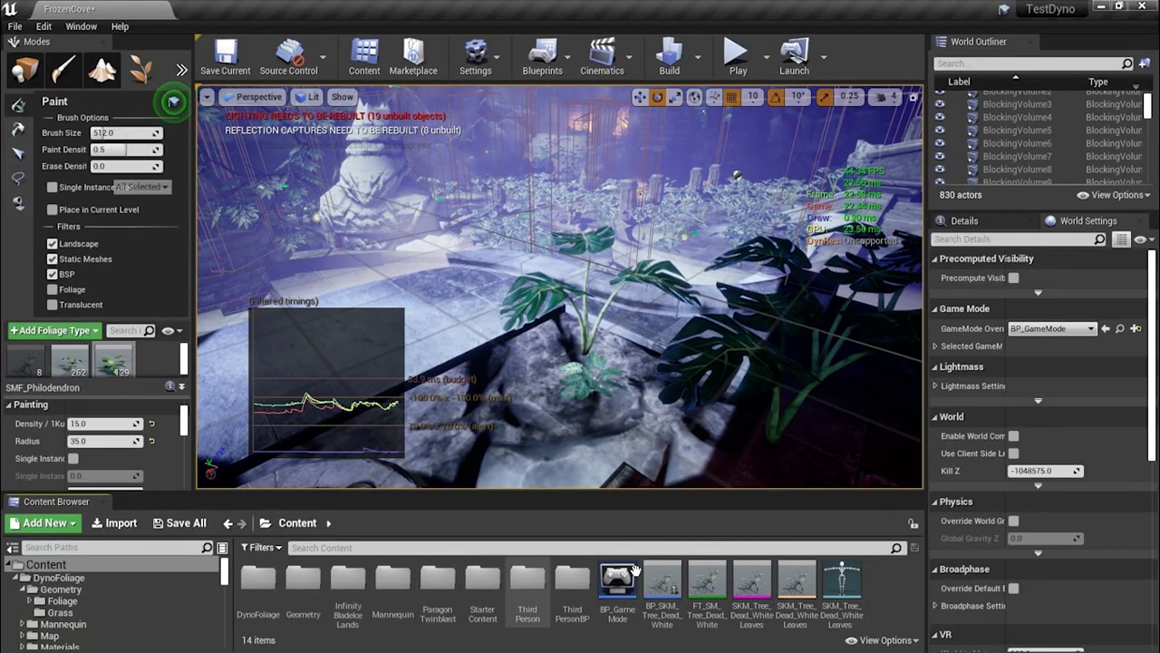
pyautogui.moveTo(1159, 60); pyautogui.dragTo(863, 56)
pyautogui.scroll(-1, 550, 229)
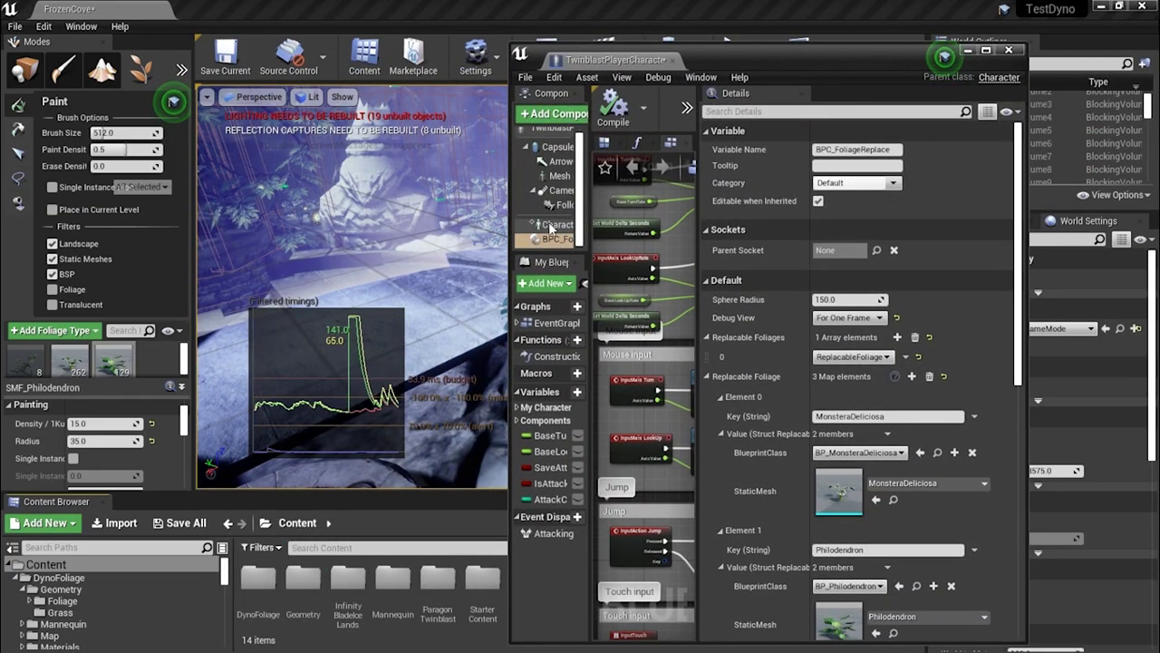
pyautogui.click(547, 240)
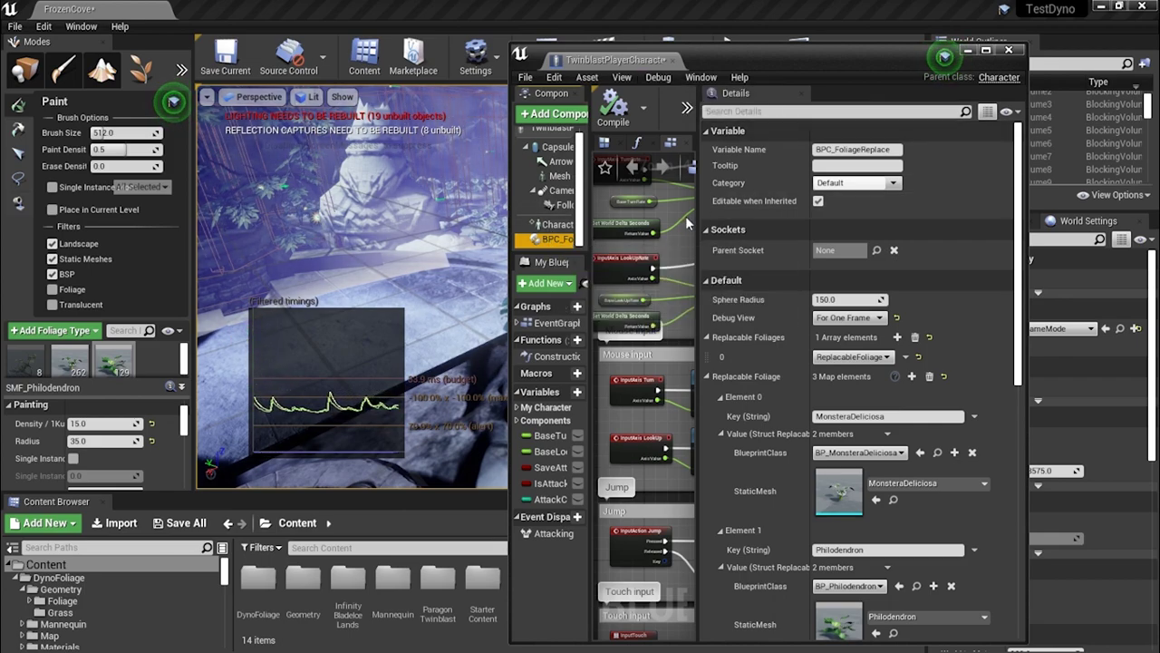
pyautogui.scroll(2, 664, 258)
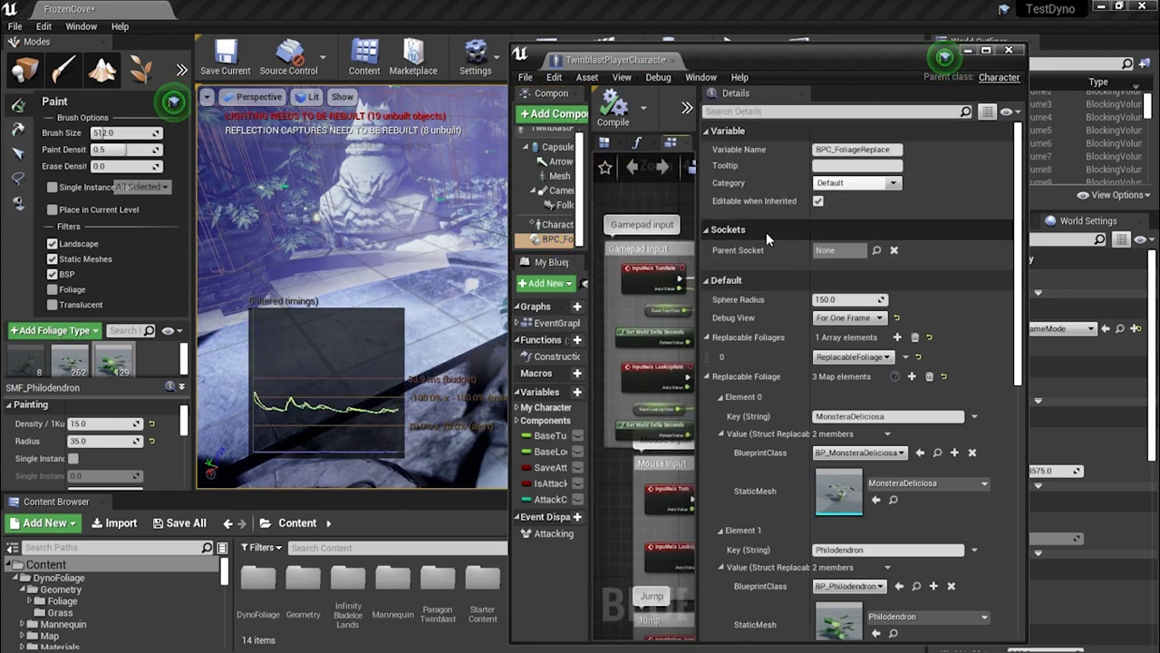
pyautogui.moveTo(700, 238); pyautogui.dragTo(800, 243)
pyautogui.moveTo(753, 243); pyautogui.dragTo(741, 147, button='right')
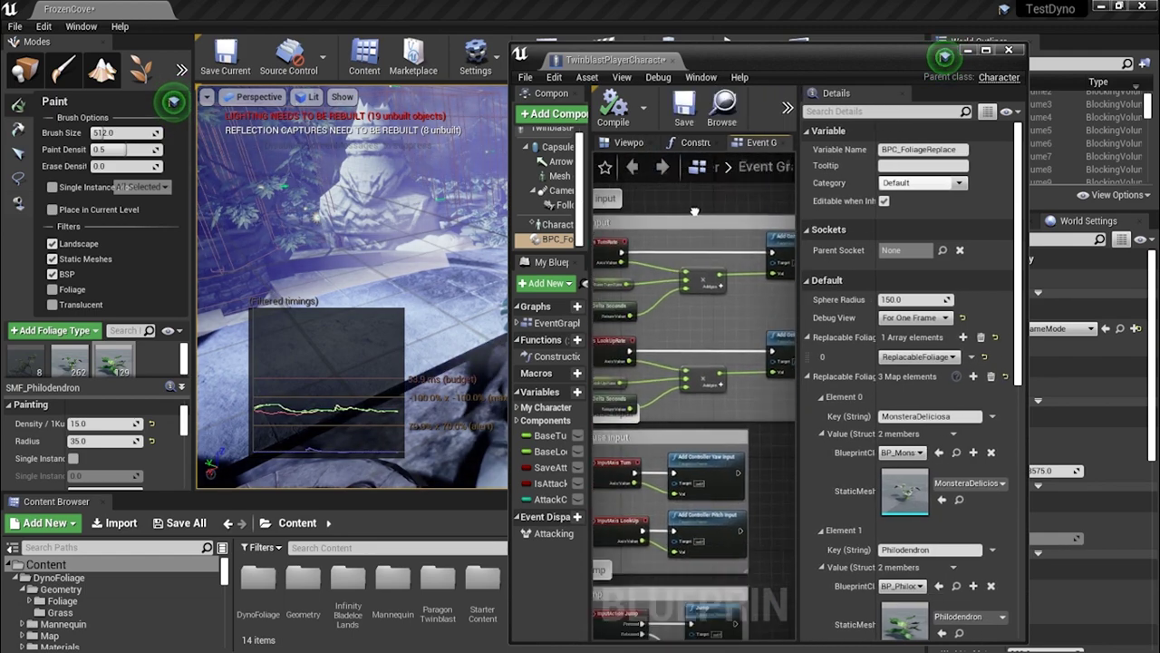
pyautogui.moveTo(793, 172); pyautogui.dragTo(715, 182)
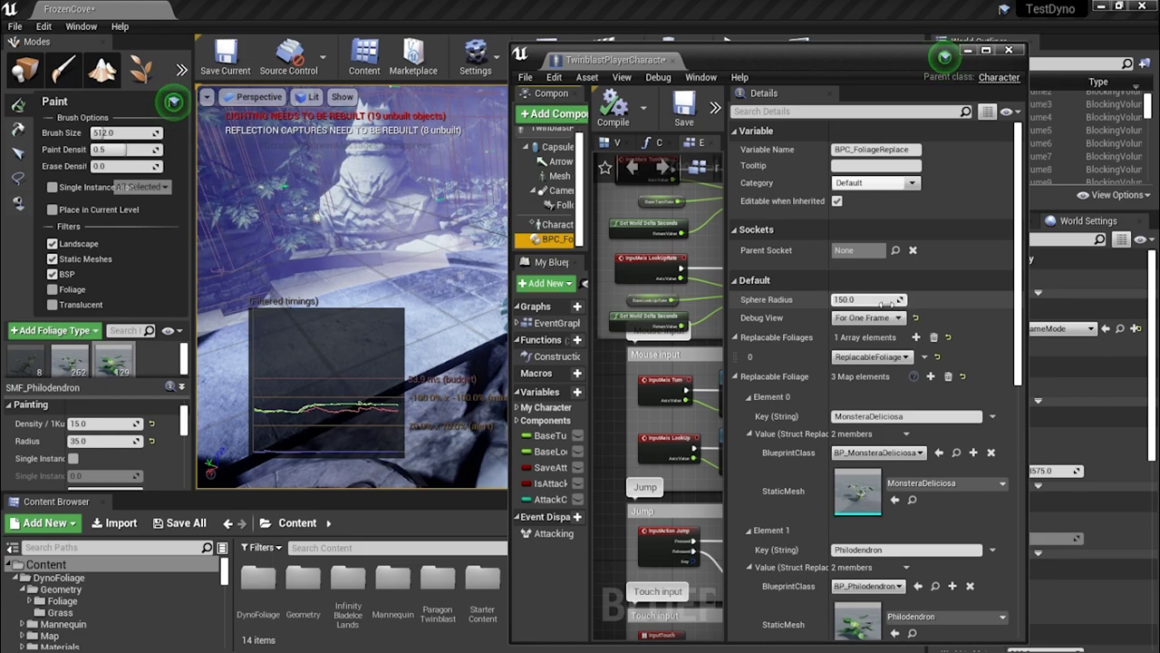
# Set the BPC_FoliageReplace component's Debug View to None
pyautogui.click(865, 299)
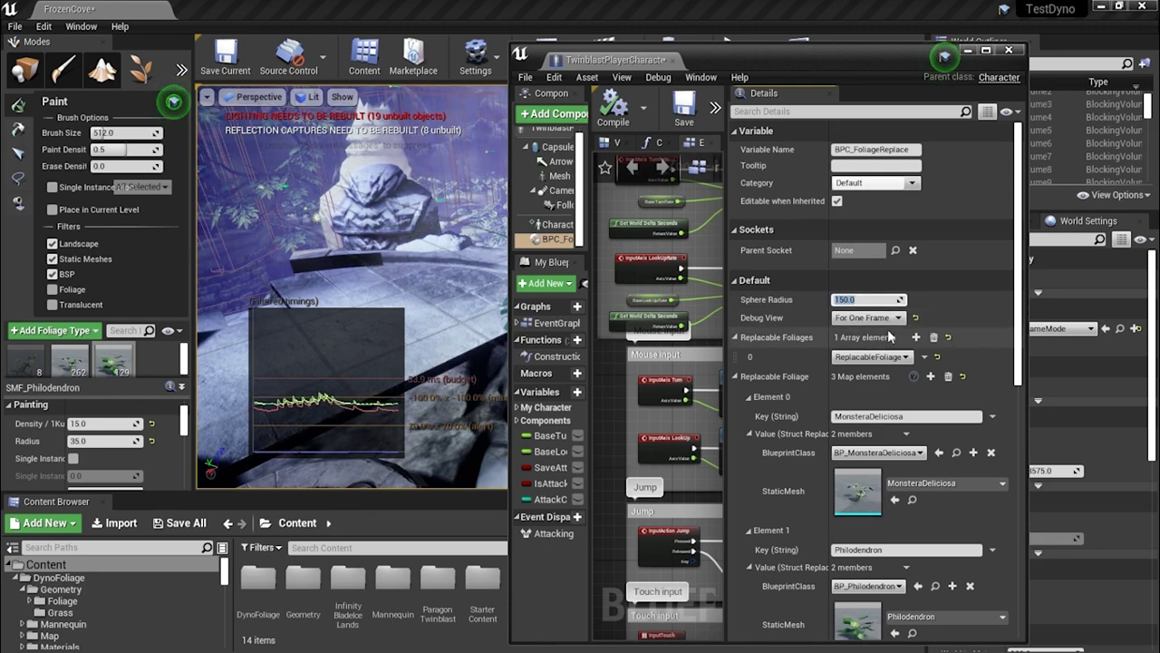
pyautogui.click(868, 317)
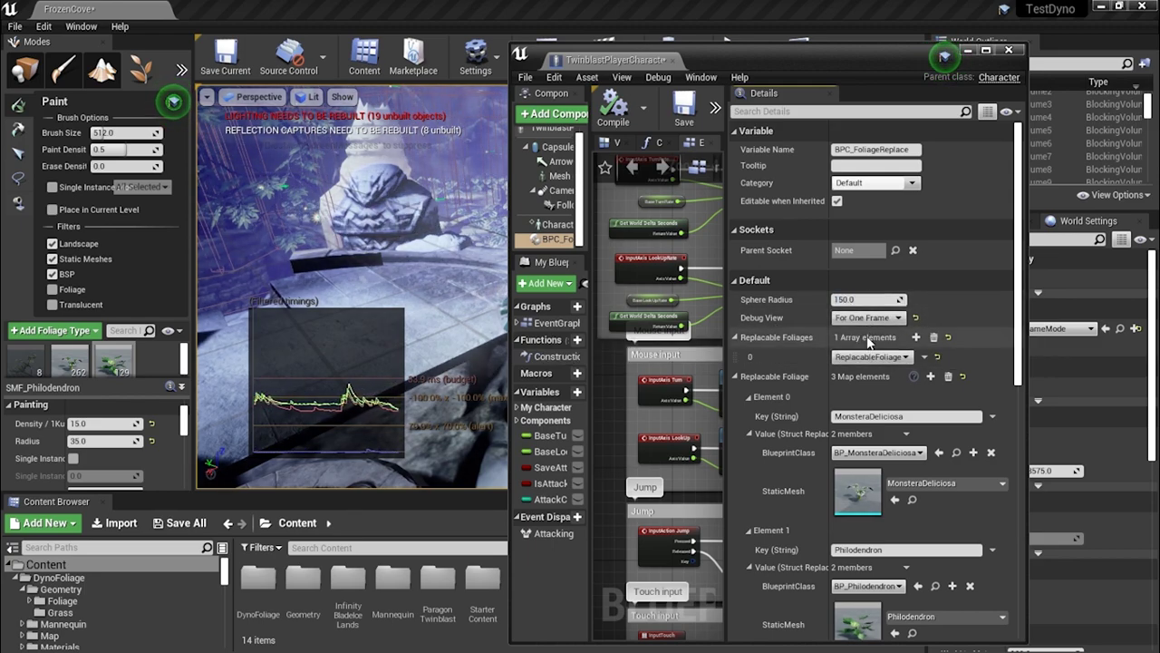
pyautogui.click(867, 331)
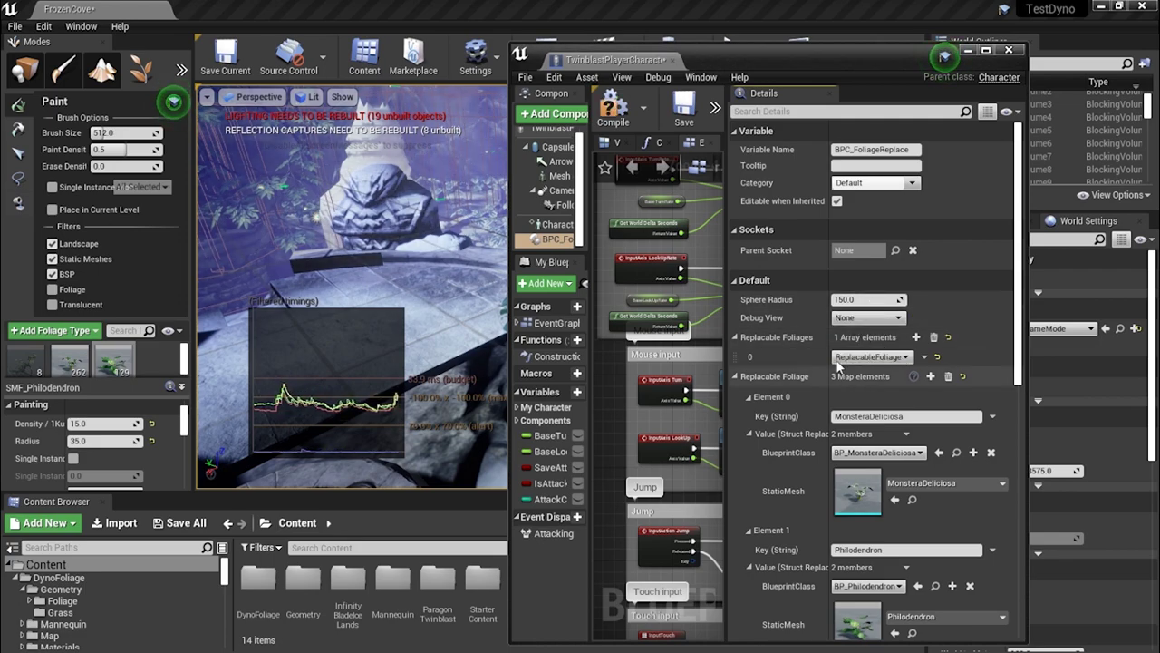
# Clear the BPC_FoliageReplace component's Replacable Foliage map and reset it to its default MonsteraDeliciosa and Philodendron entries
pyautogui.scroll(-5, 889, 488)
pyautogui.scroll(3, 889, 488)
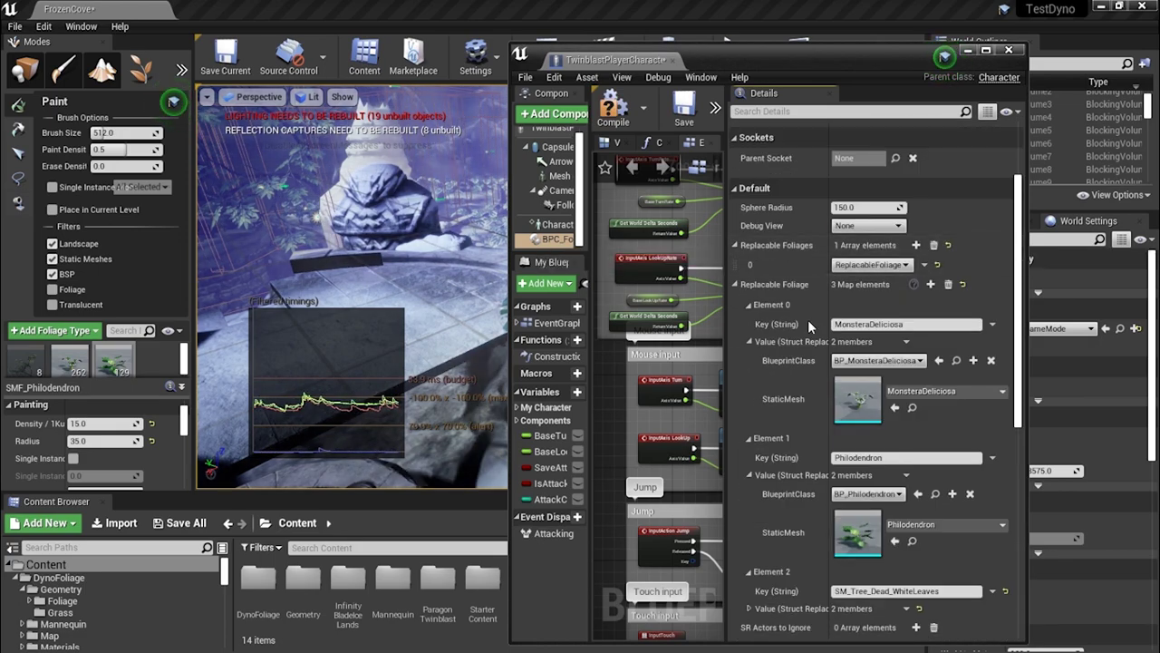
pyautogui.scroll(-4, 806, 343)
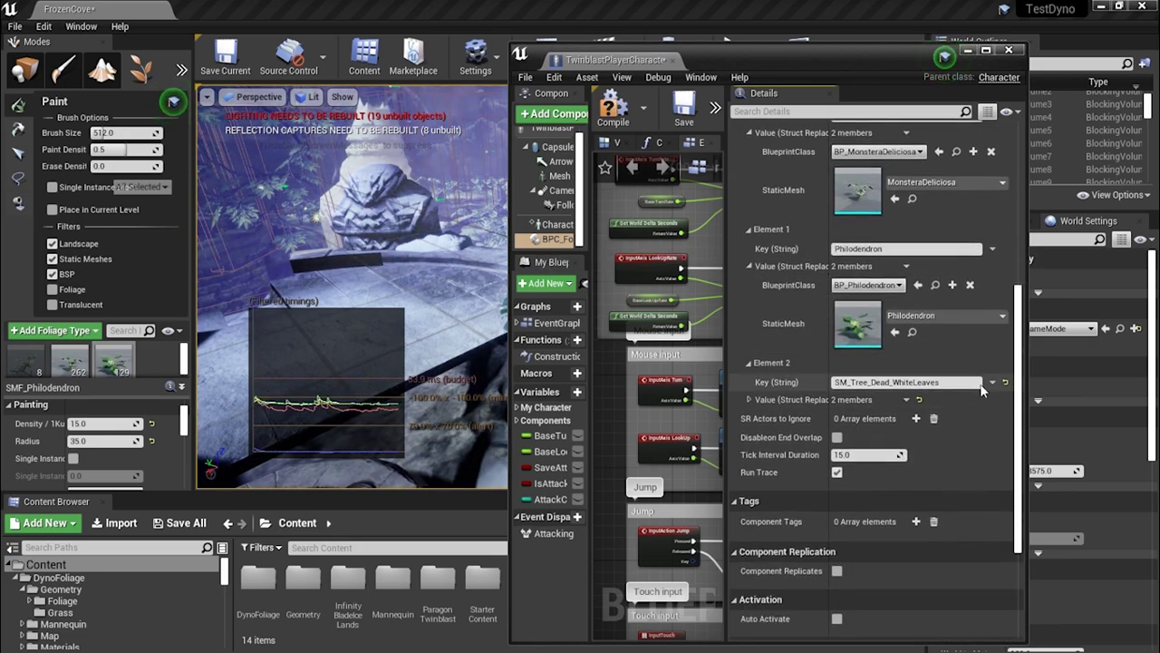
pyautogui.click(767, 362)
pyautogui.rightClick(768, 360)
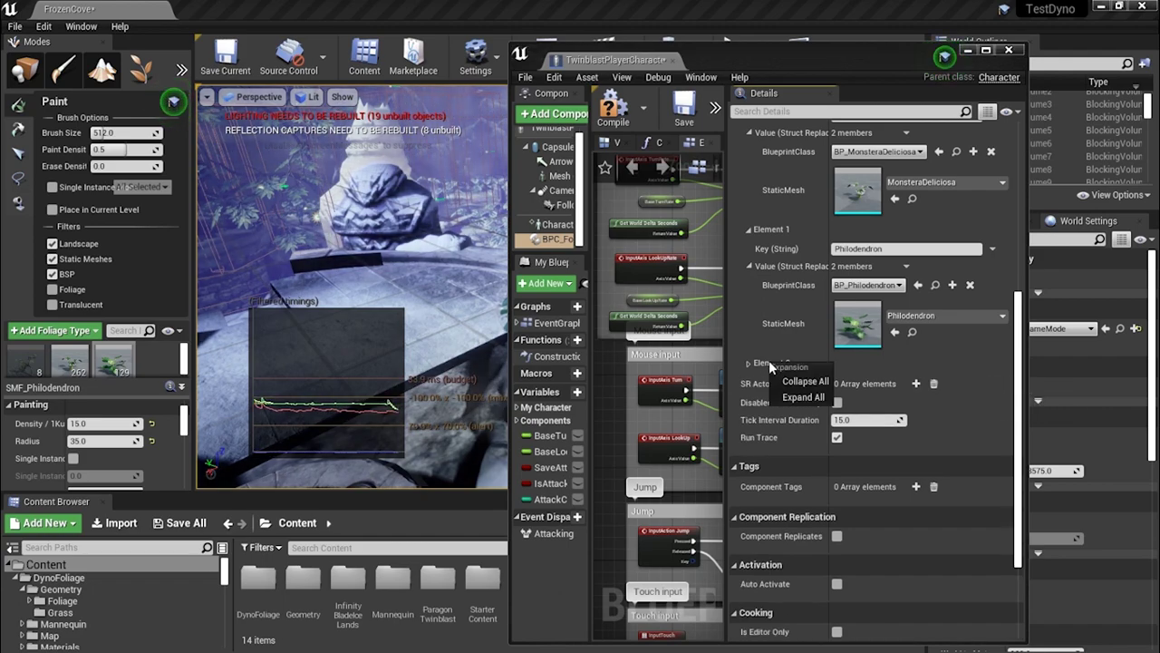
pyautogui.click(748, 363)
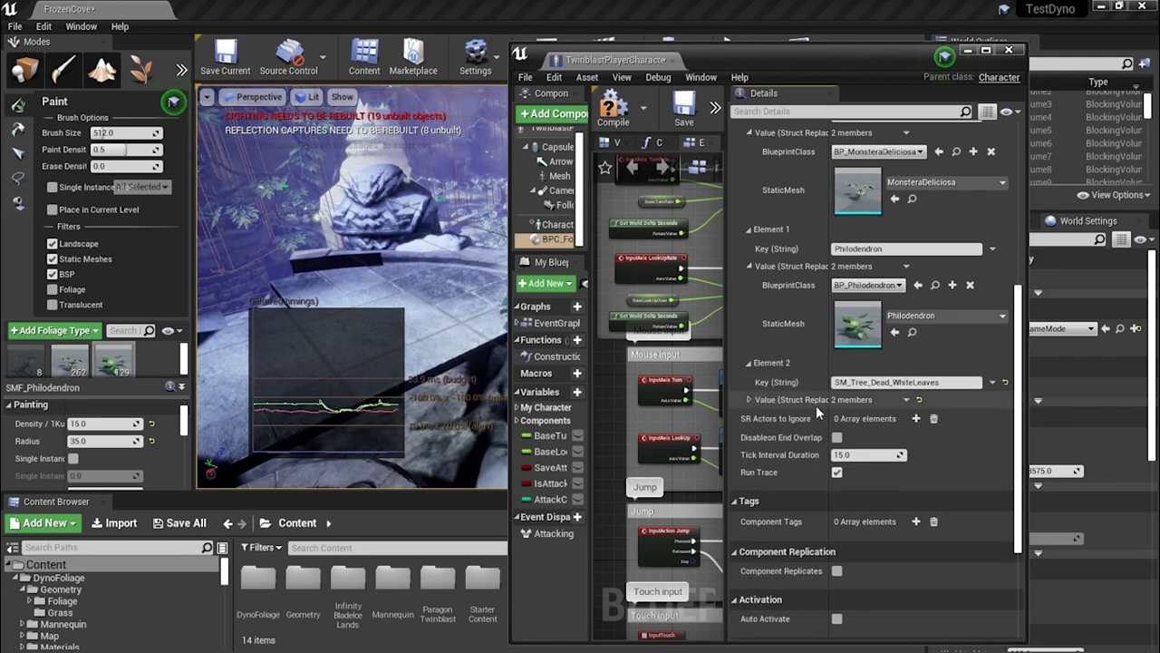
pyautogui.scroll(3, 816, 344)
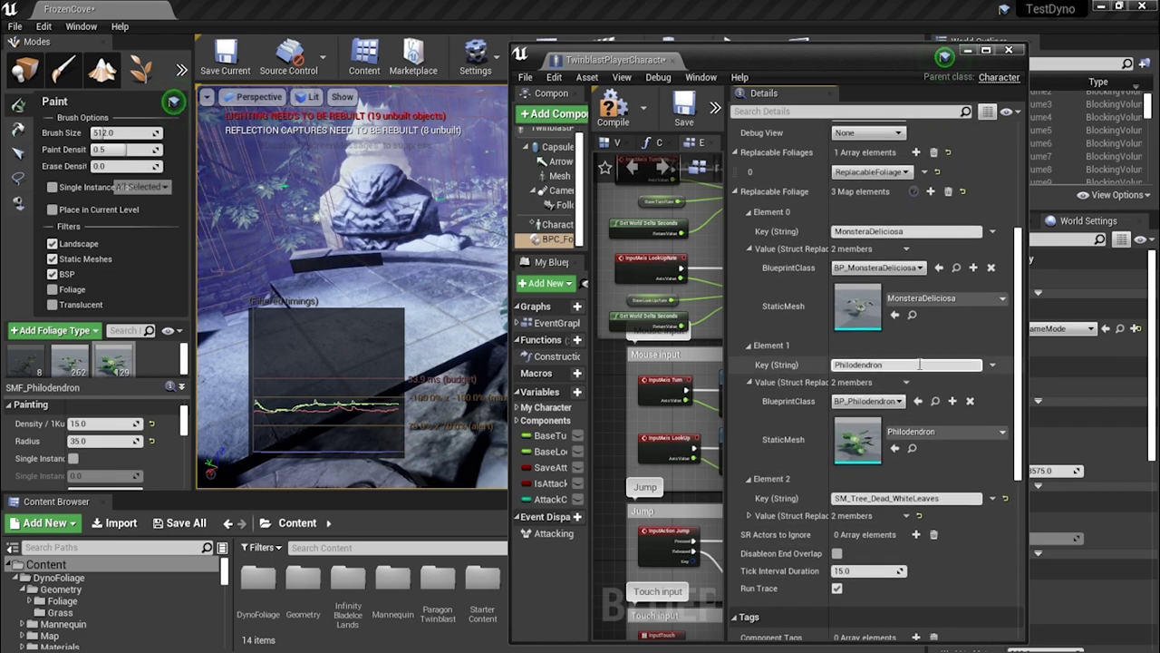
pyautogui.click(948, 261)
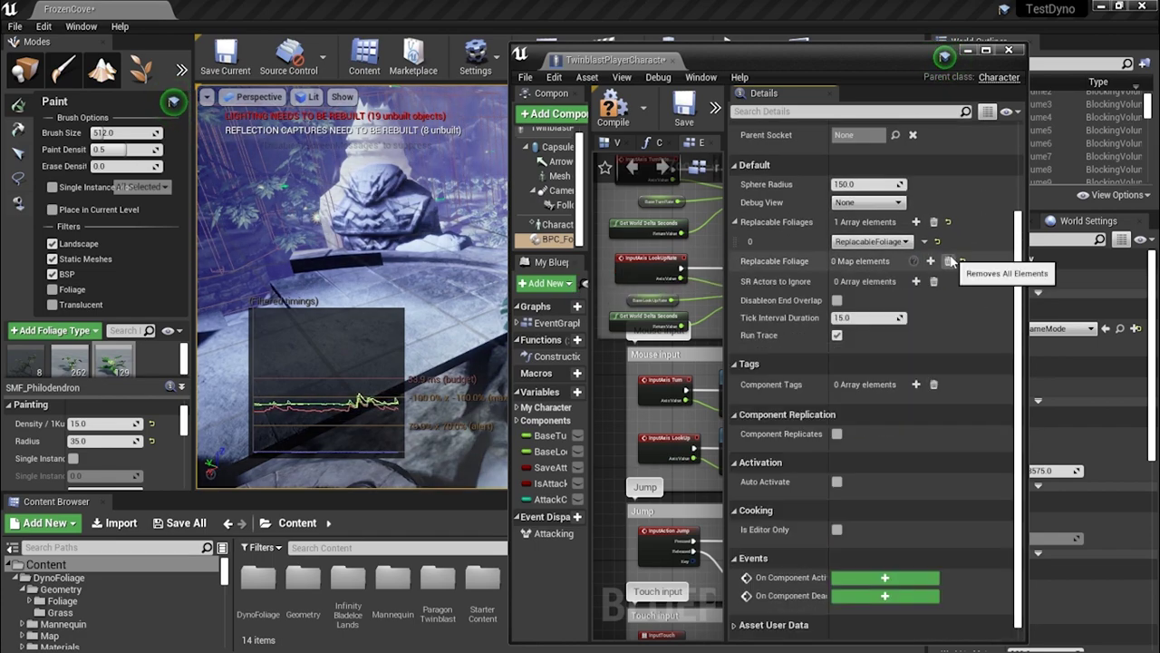
pyautogui.click(964, 262)
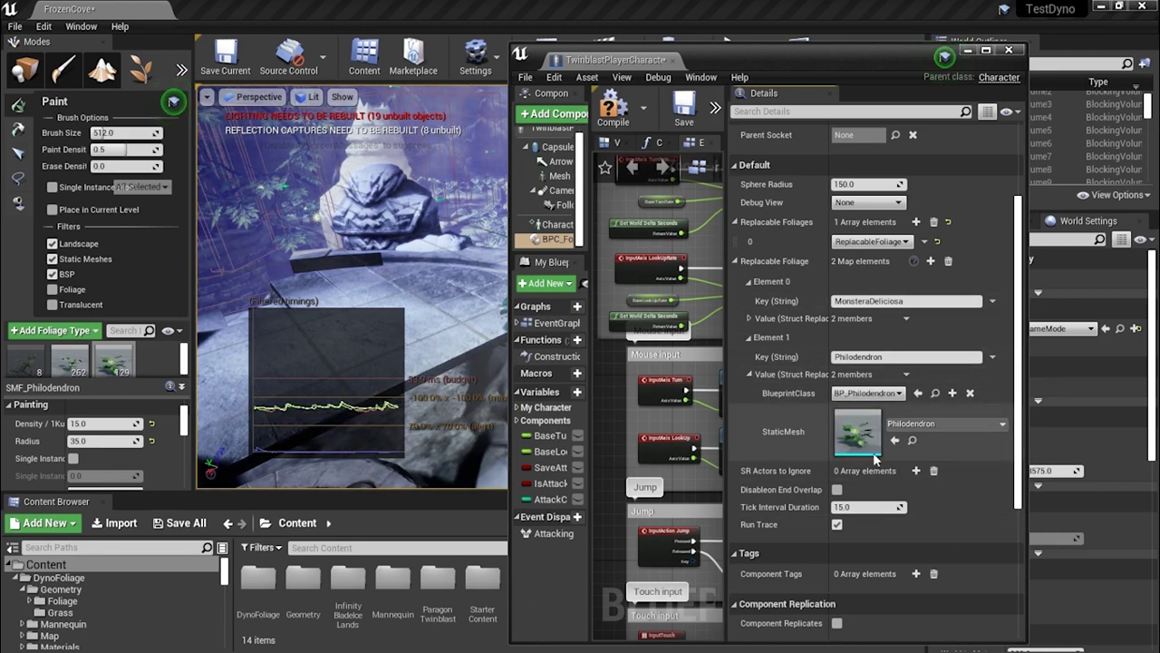
# Close the blueprint window and play the level, running through the plants and trees to examine foliage replacement and frame rate, ending the session
pyautogui.click(1009, 50)
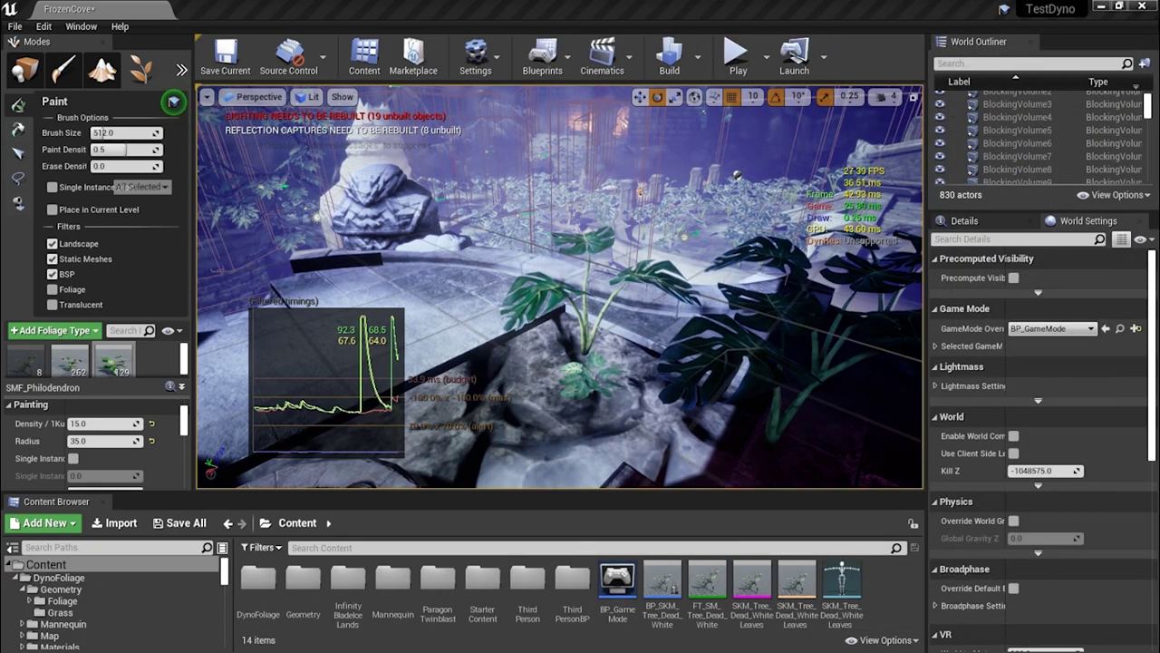
pyautogui.click(736, 55)
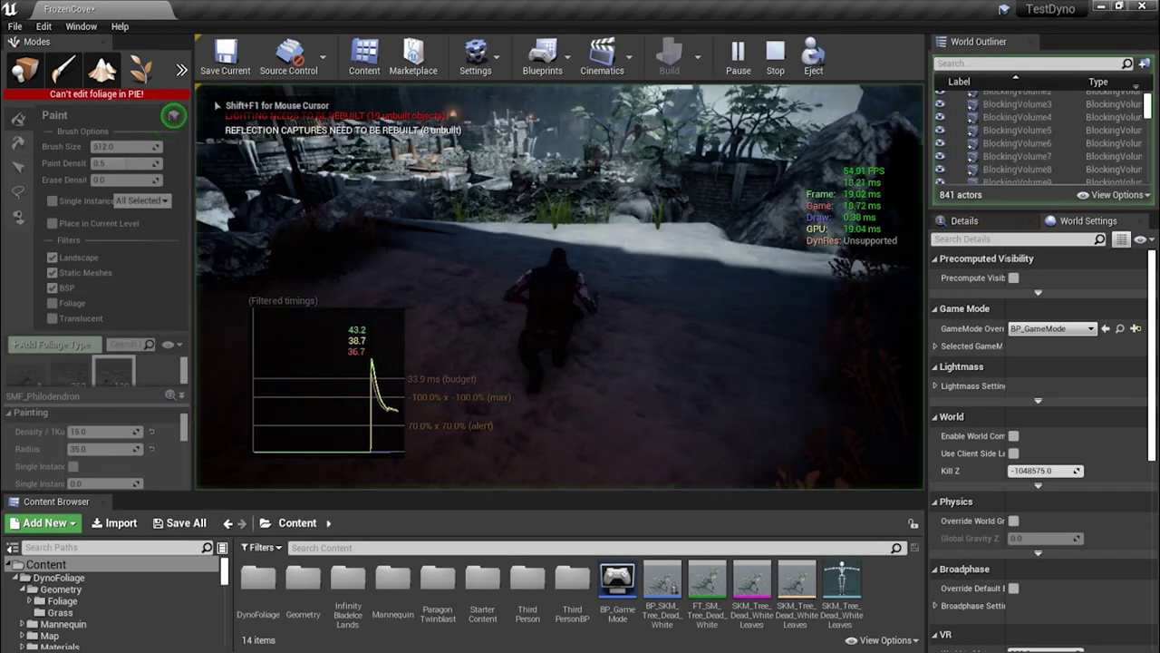
pyautogui.press('w')
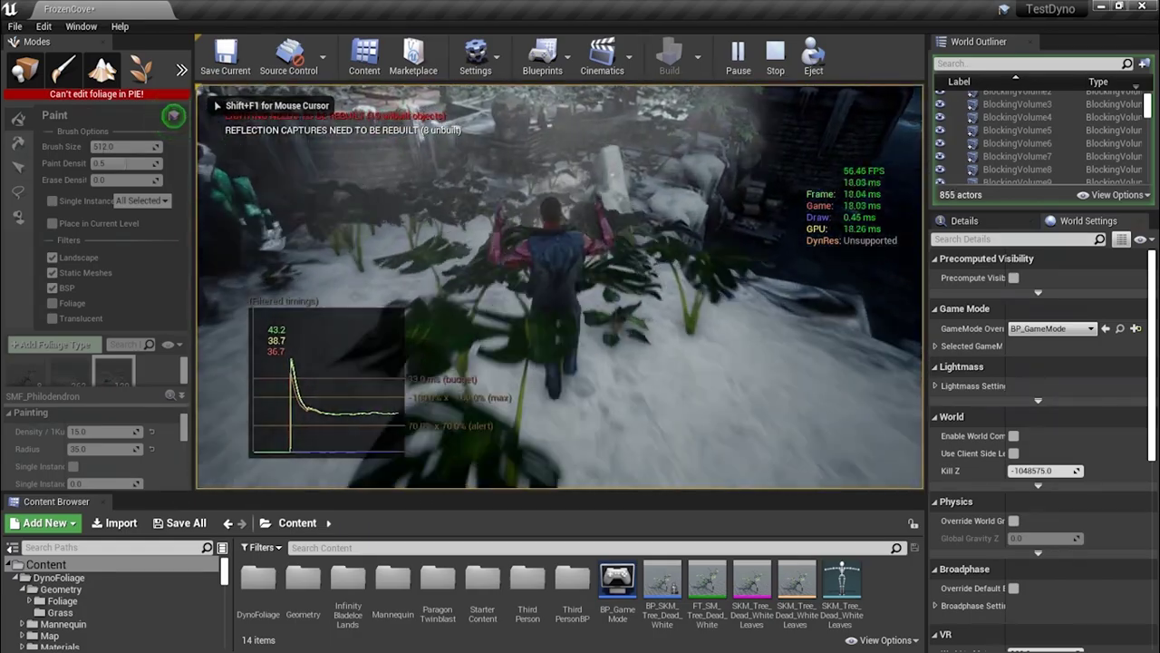
pyautogui.press('w')
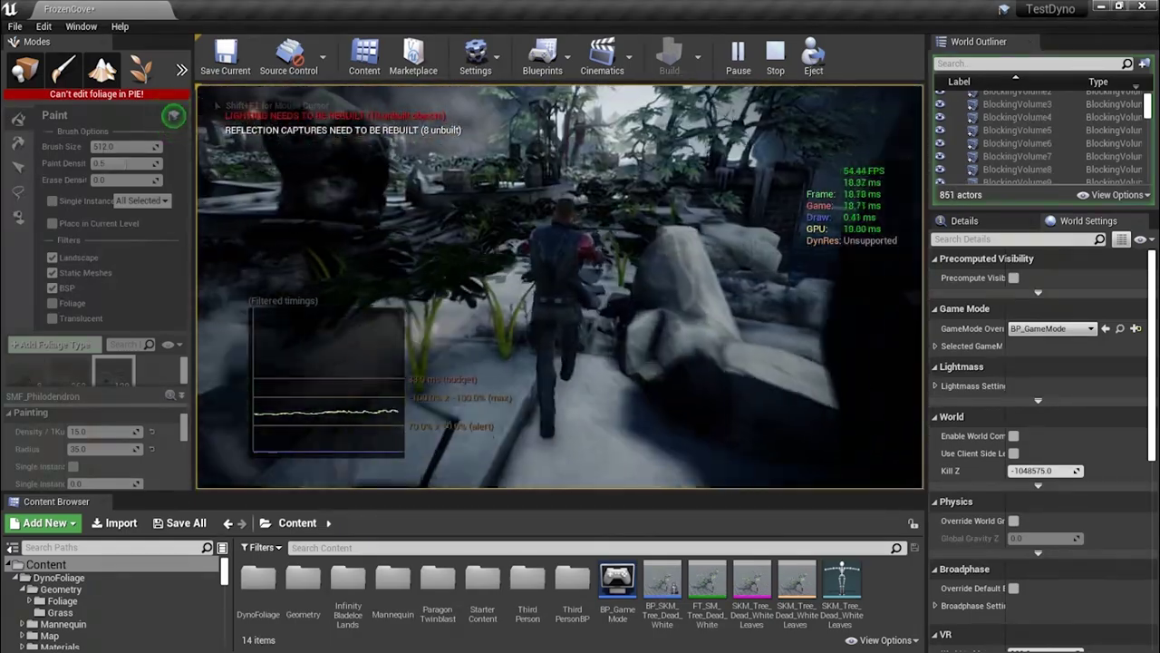
pyautogui.press('w')
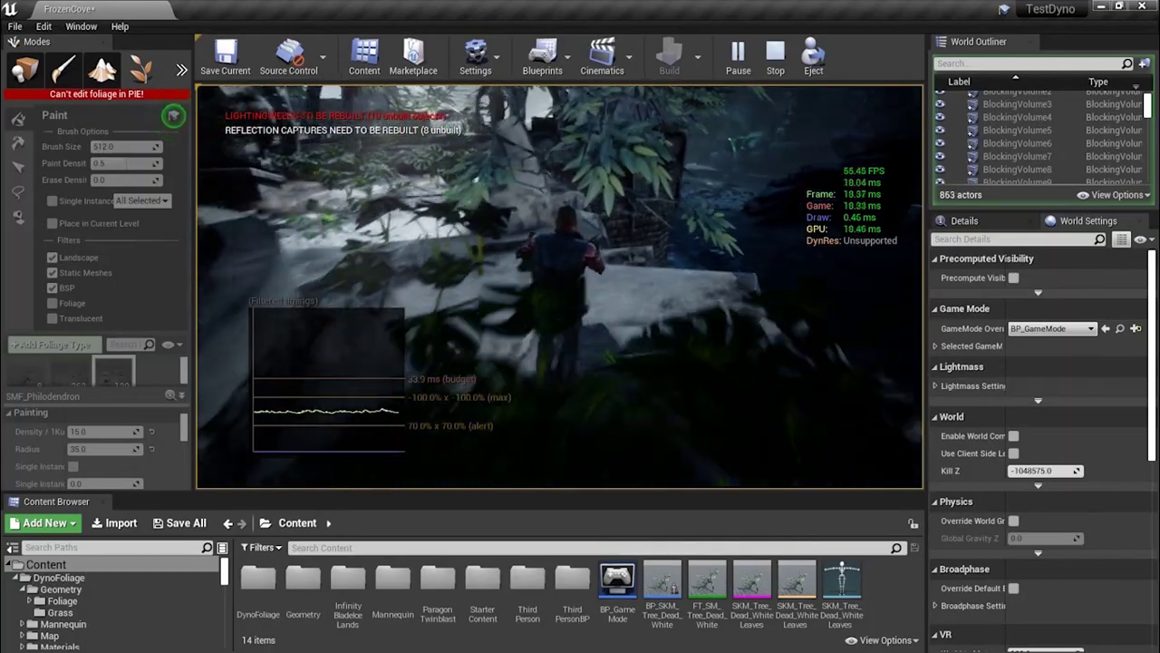
pyautogui.press('w')
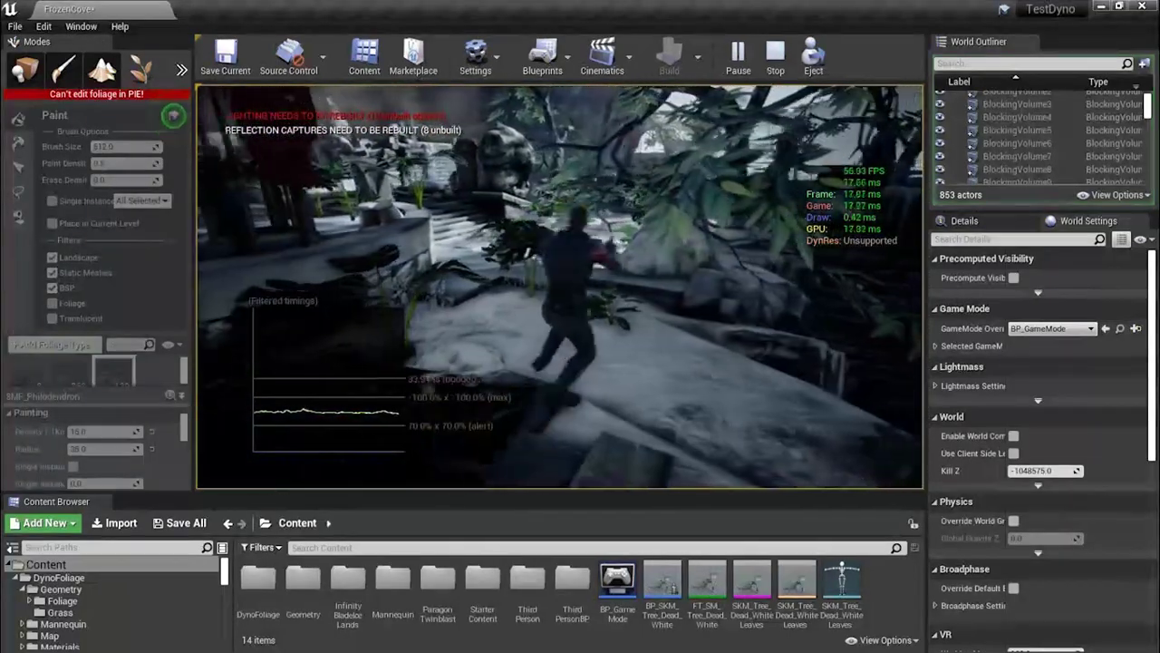
pyautogui.press('w')
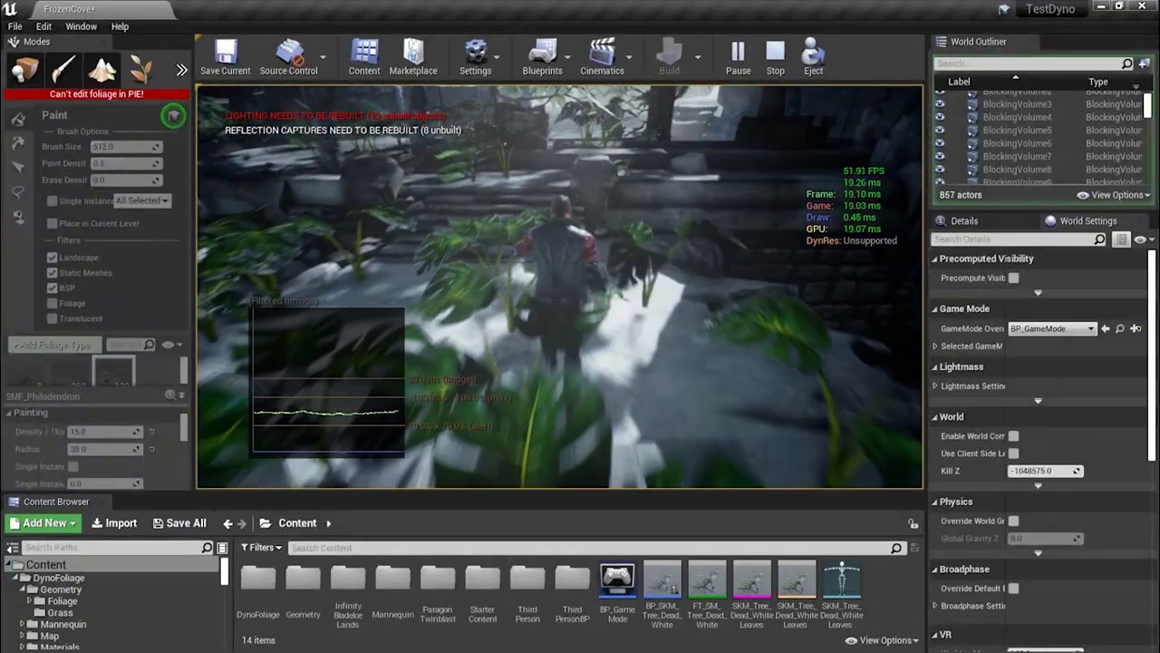
pyautogui.press('w')
pyautogui.press('w')
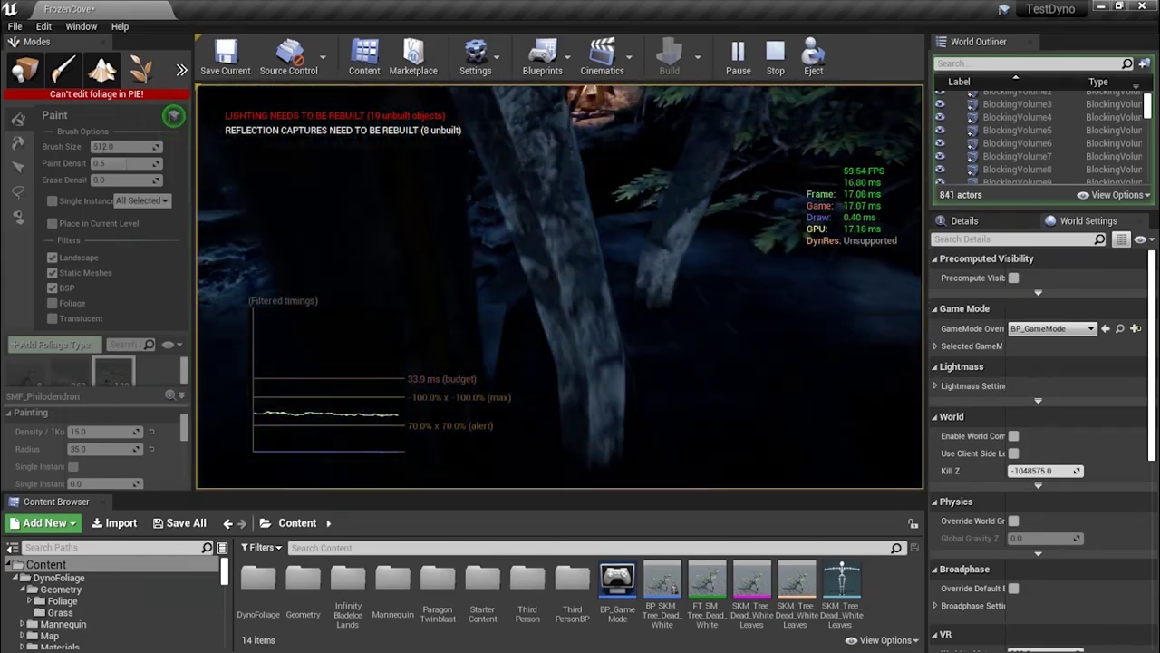
pyautogui.press('w')
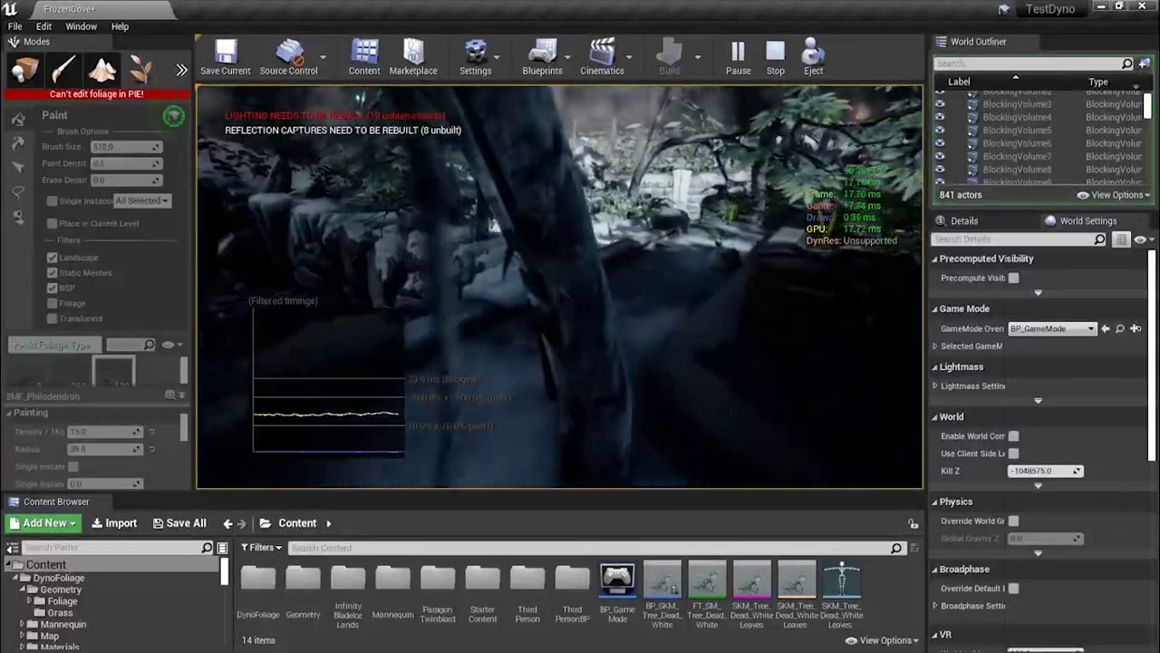
pyautogui.press('w')
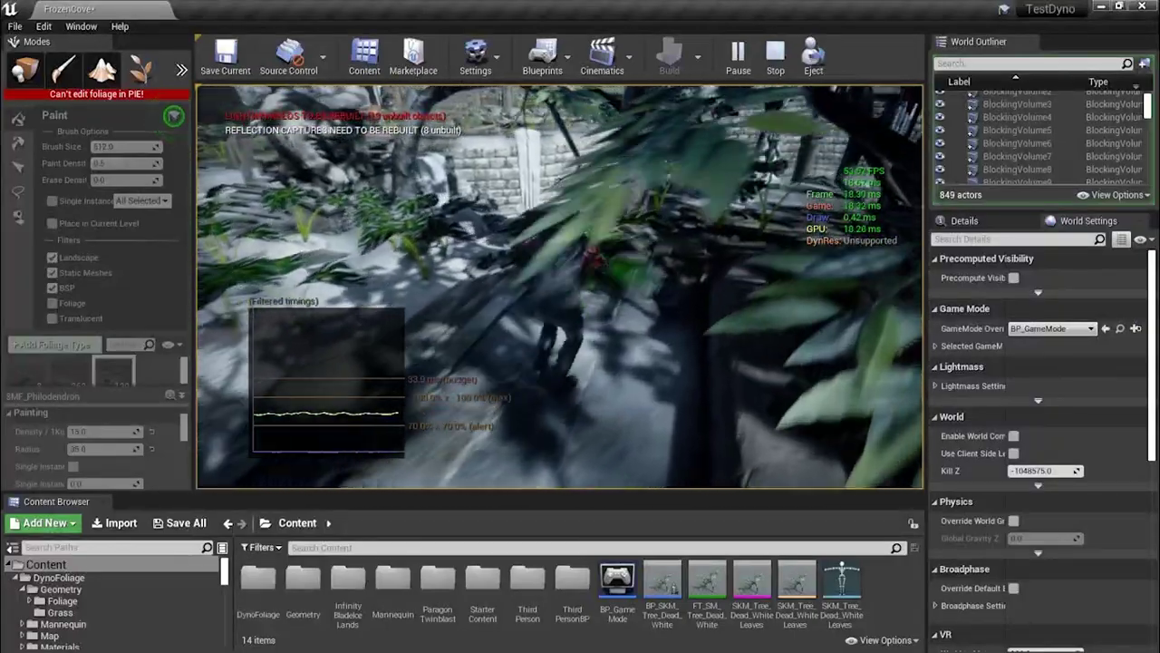
pyautogui.press('w')
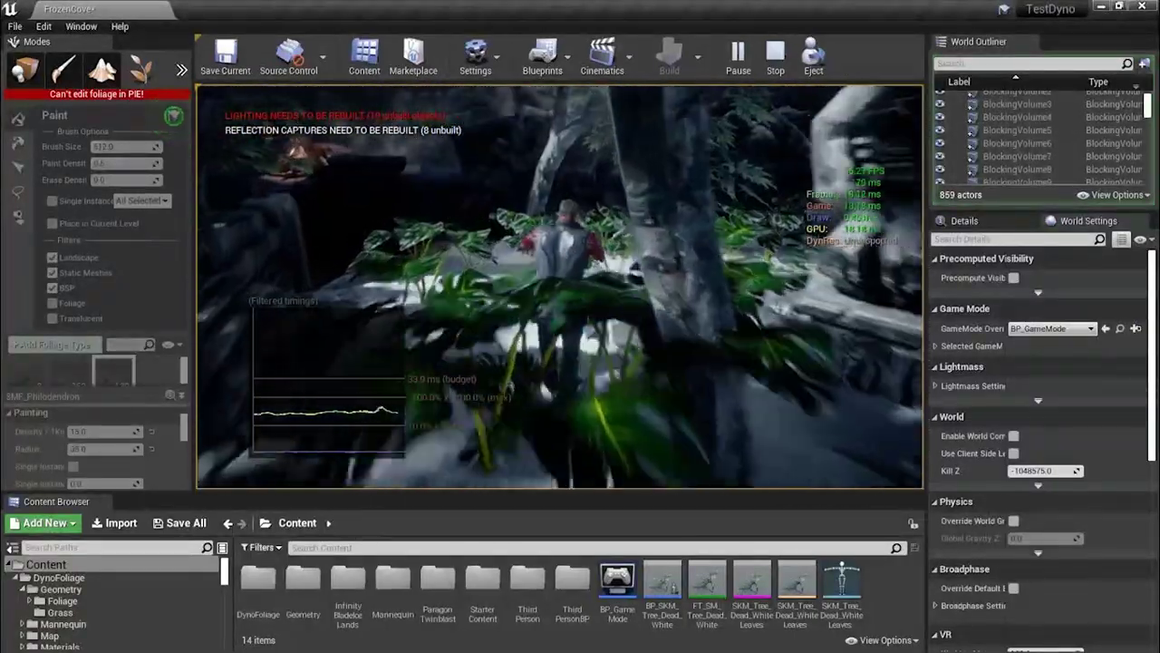
pyautogui.press('w')
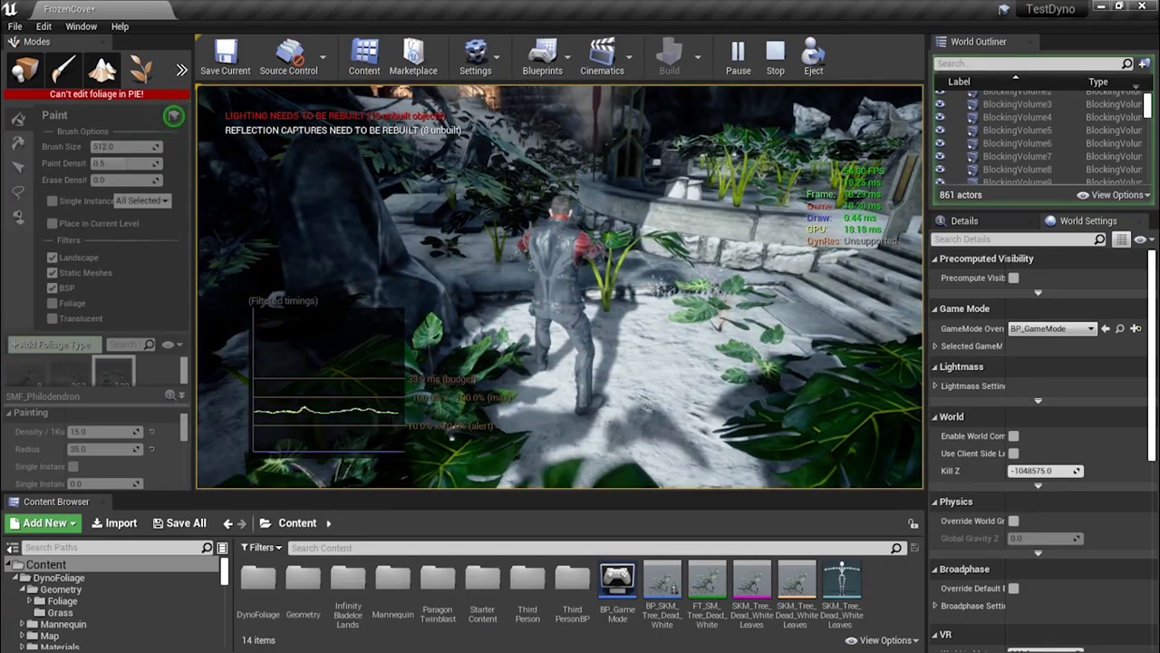
pyautogui.press('Escape')
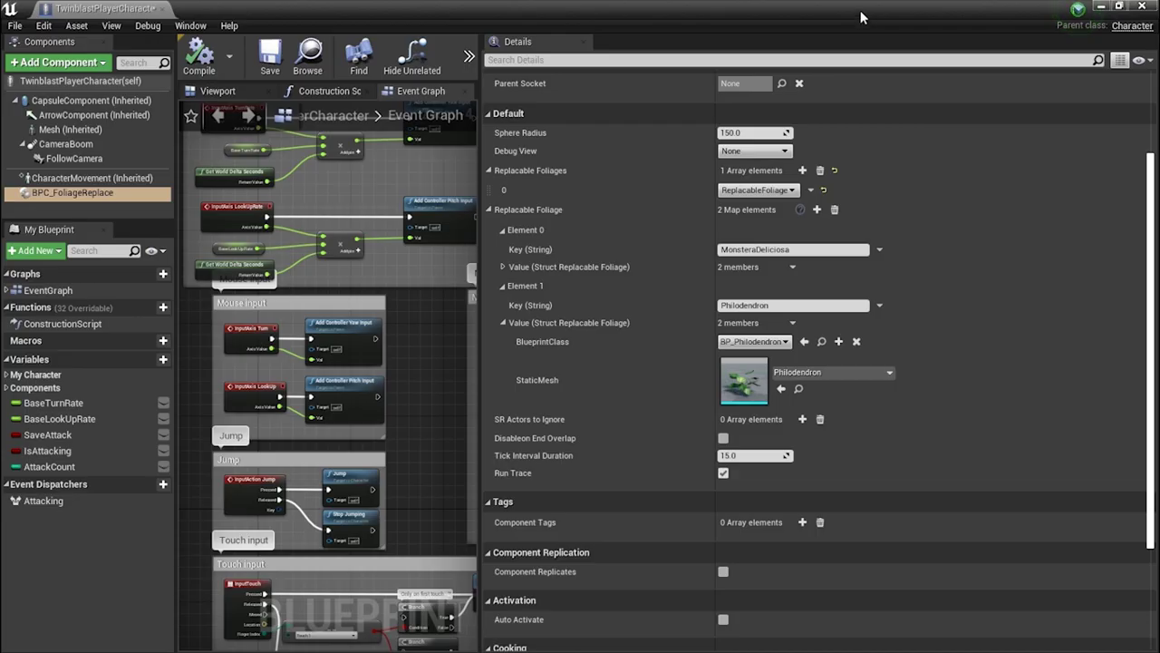
# Float the TwinblastPlayerCharacter blueprint window over the level and add a second element to the Replacable Foliages array
pyautogui.doubleClick(820, 8)
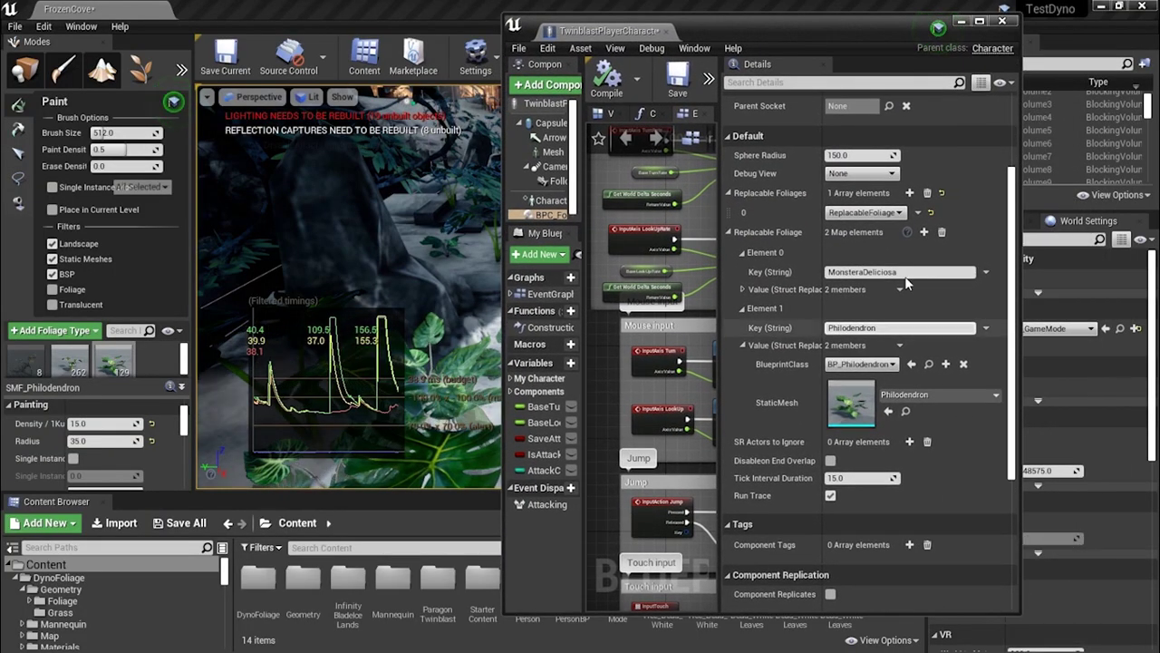
pyautogui.moveTo(867, 194)
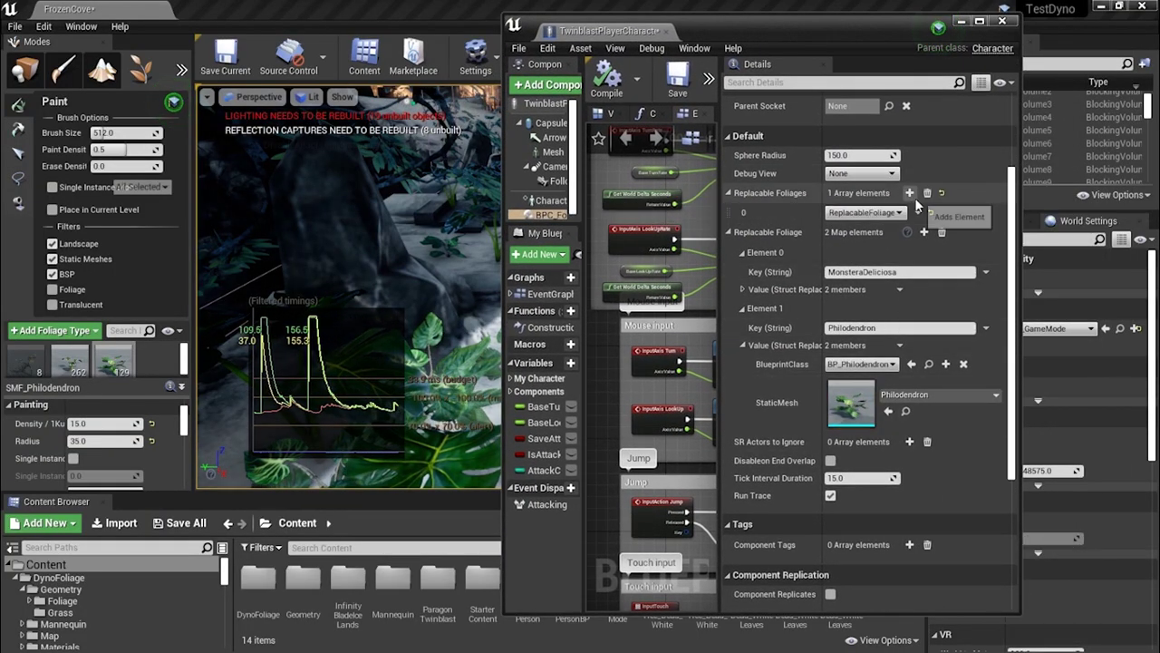
pyautogui.click(909, 192)
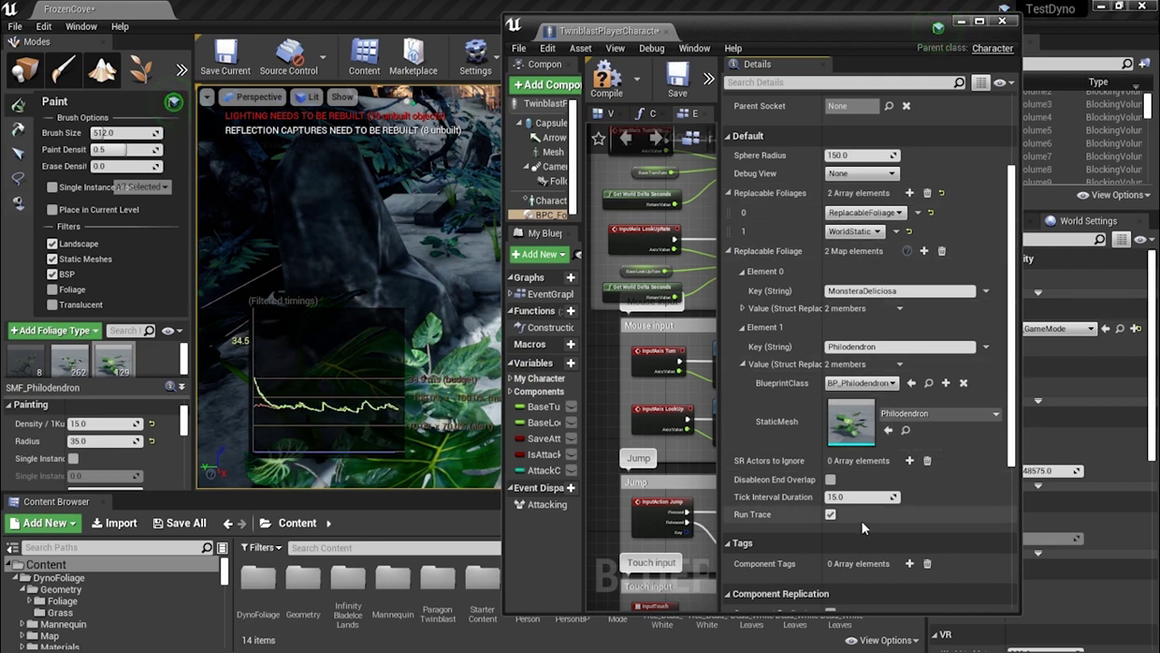
pyautogui.scroll(-1, 816, 471)
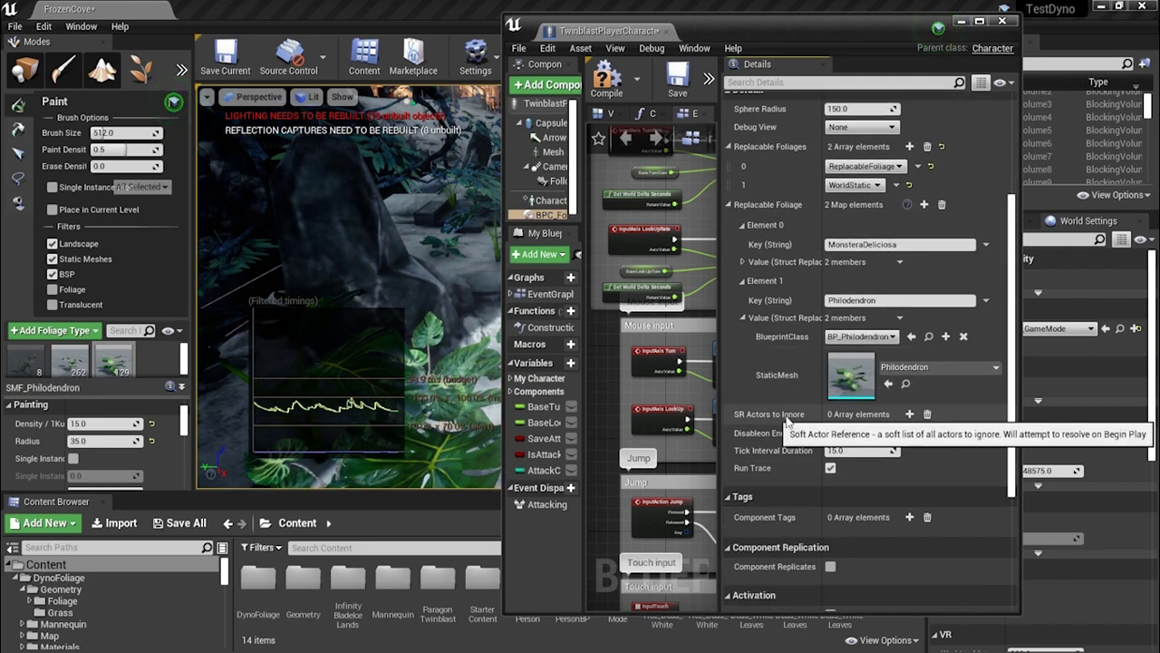
pyautogui.click(741, 281)
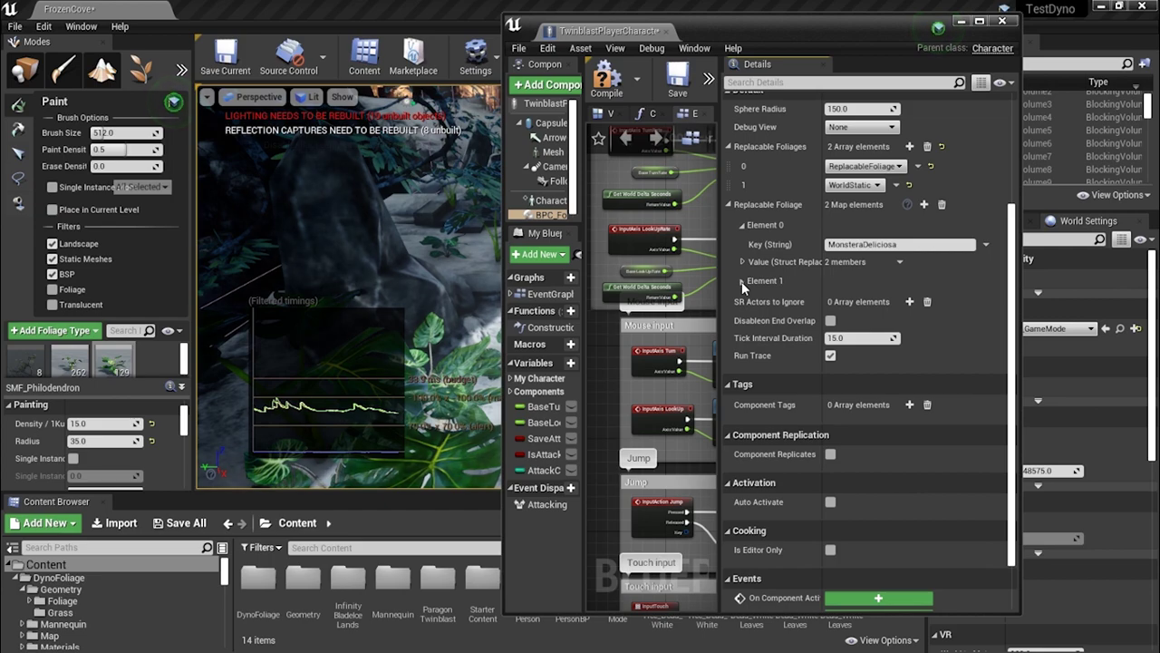
pyautogui.click(743, 224)
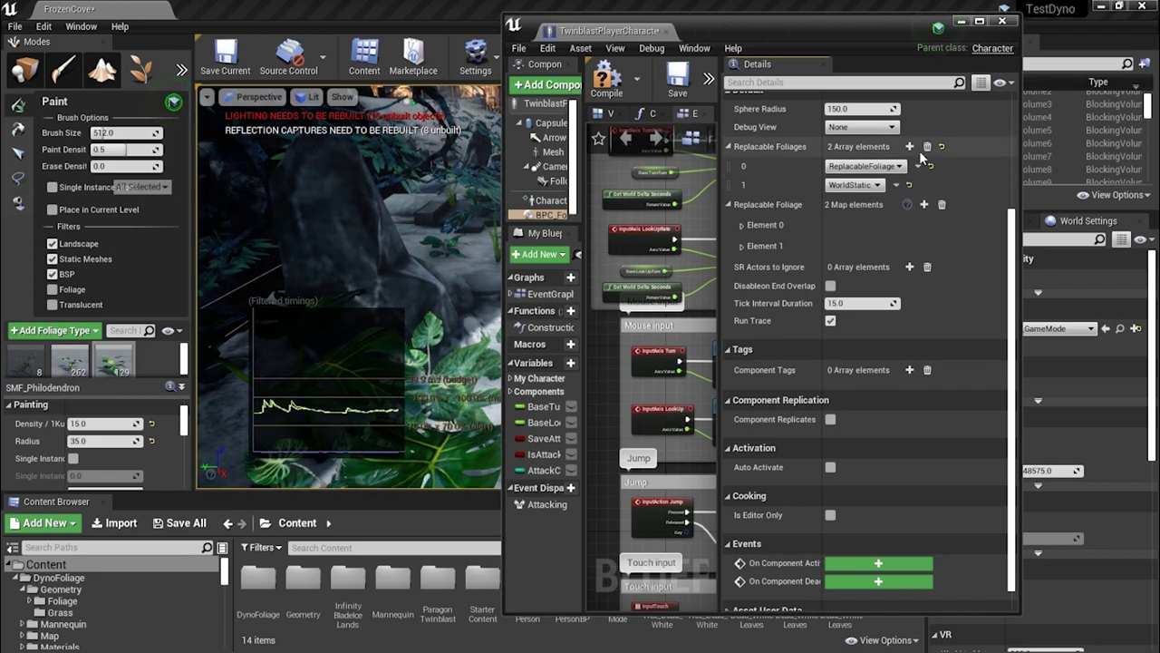
# Delete the WorldStatic element from the Replacable Foliages array
pyautogui.scroll(1, 750, 184)
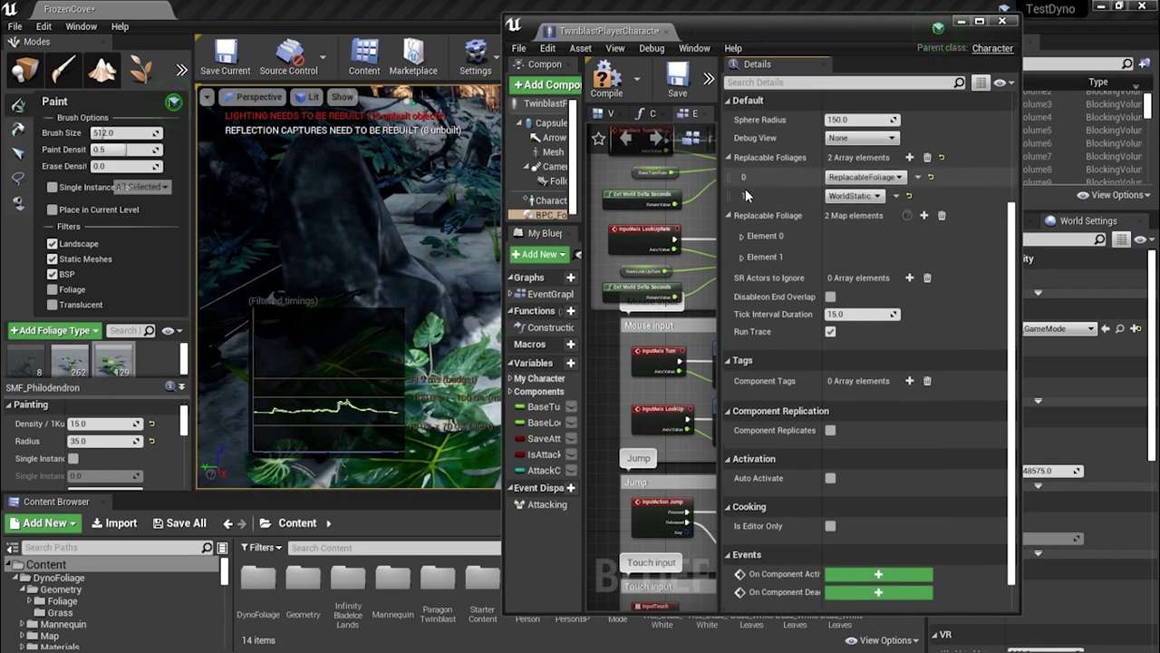
pyautogui.rightClick(727, 192)
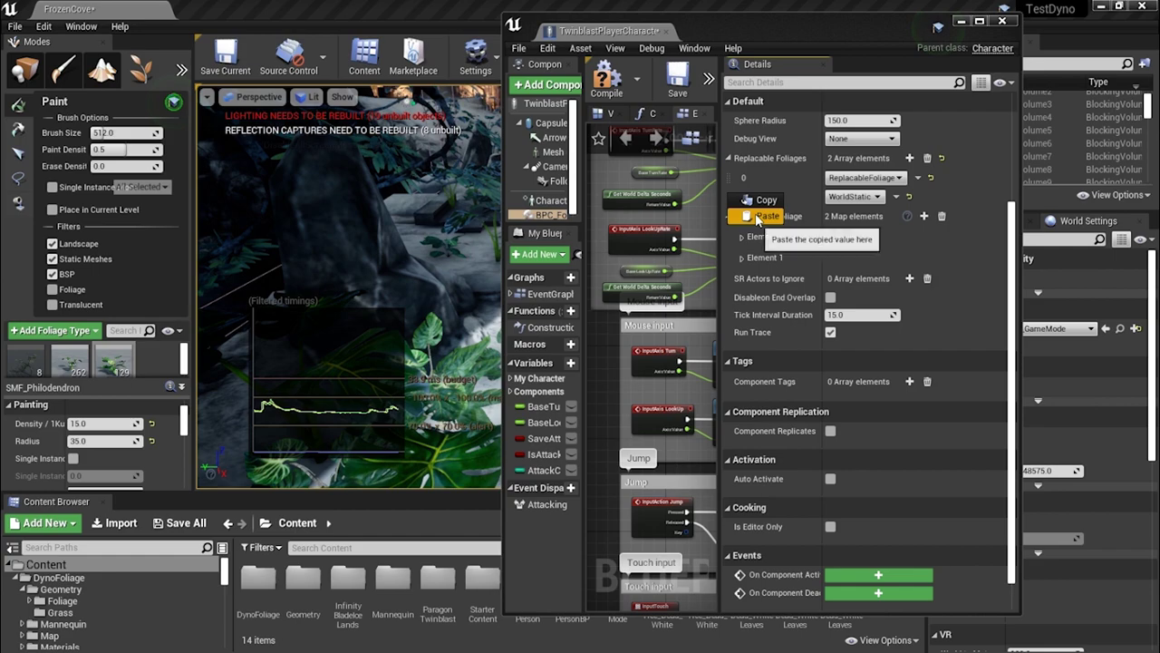
pyautogui.click(877, 197)
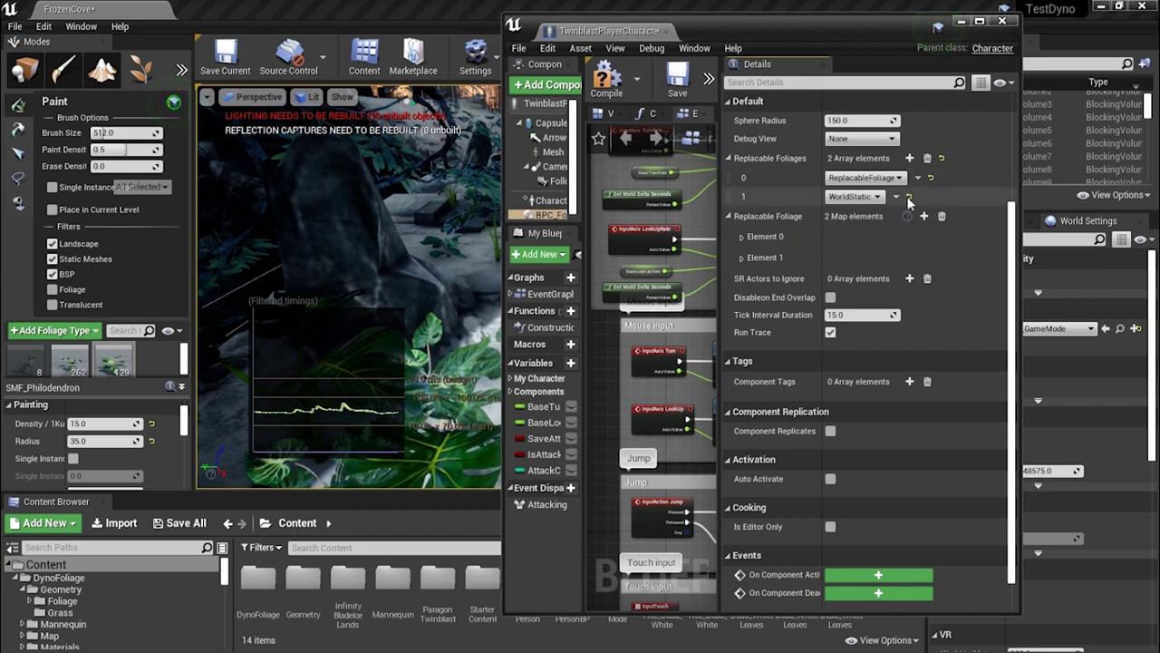
pyautogui.click(894, 197)
pyautogui.click(916, 225)
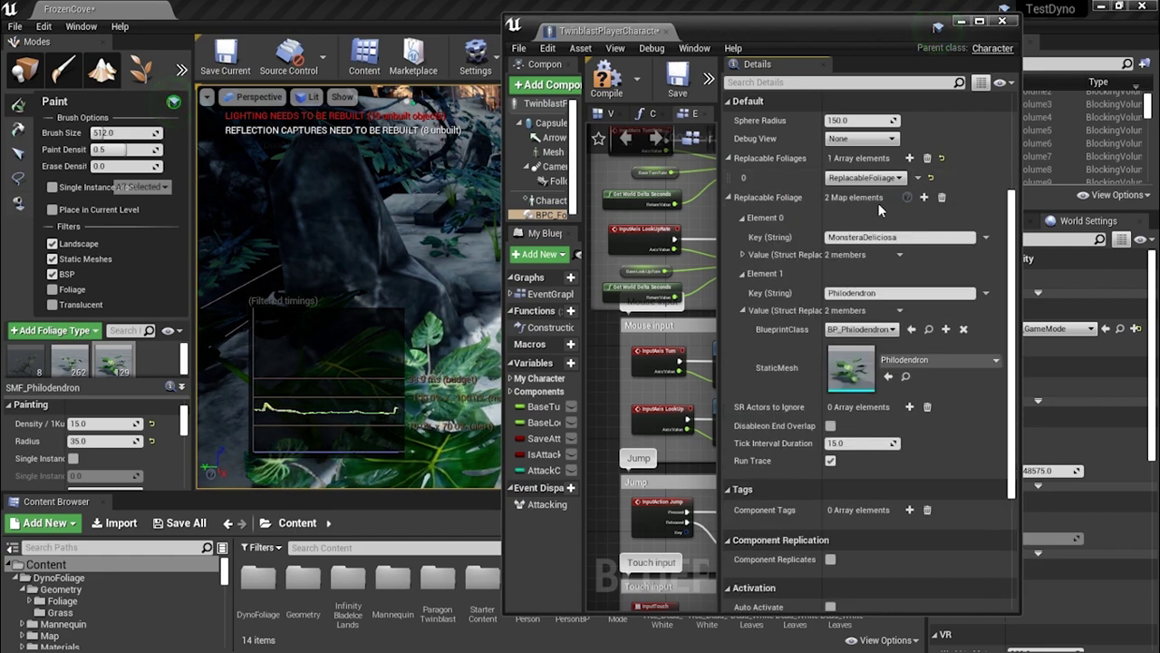
# Add a Replacable Foliage map element with the key SM_Tree_Dead_WhiteLeaves and expand its value to show the blueprint class and static mesh
pyautogui.click(924, 197)
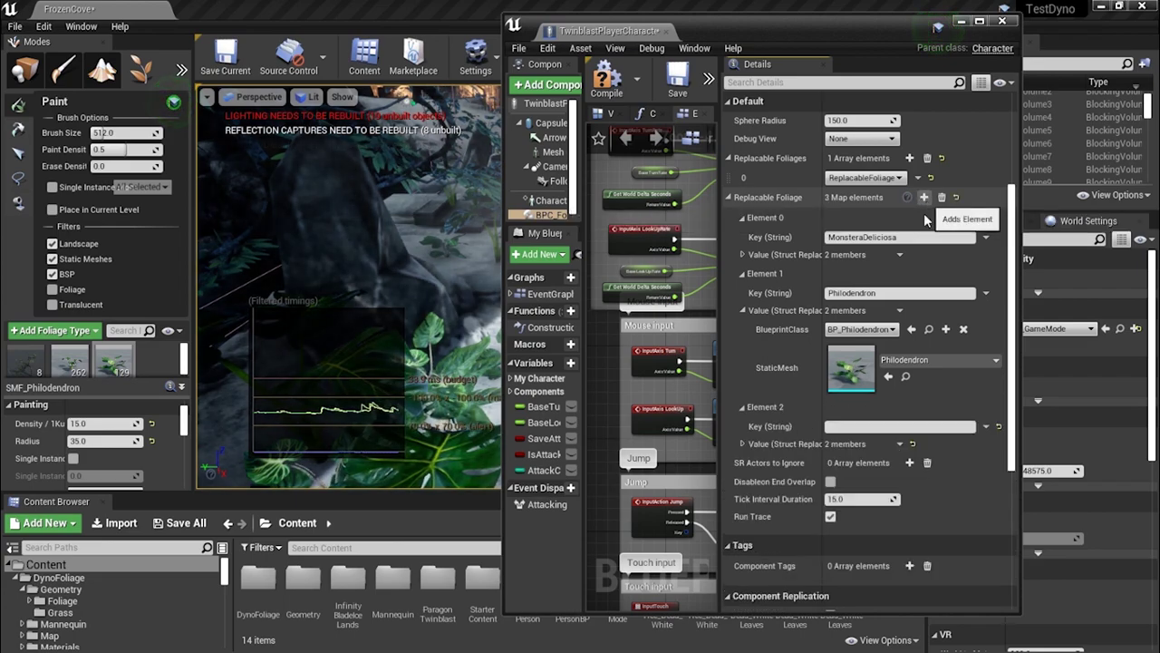
pyautogui.scroll(-1, 933, 413)
pyautogui.scroll(-2, 933, 414)
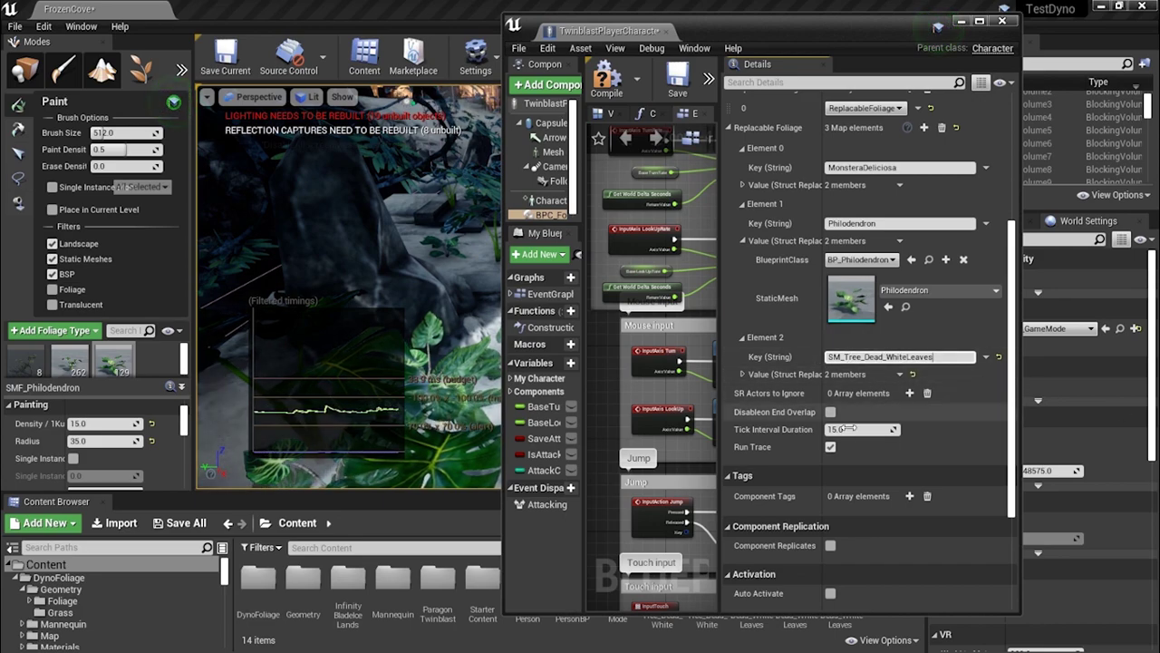
pyautogui.click(741, 374)
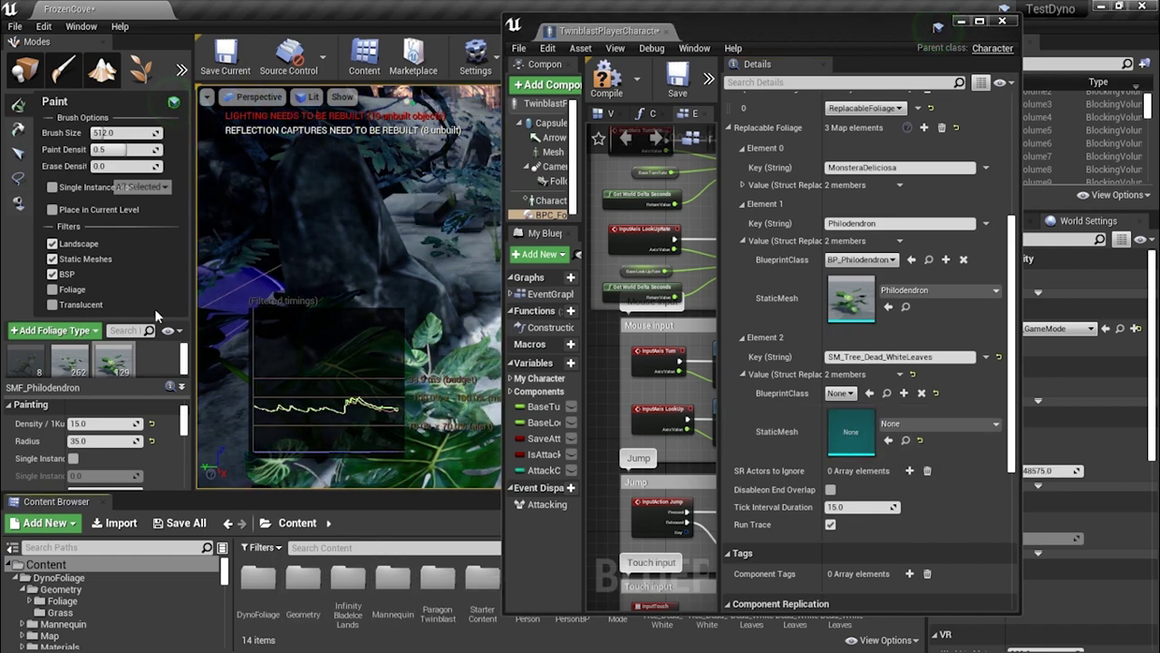
# Locate the white-leaves foliage type's source mesh in the content folders and assign SM_Tree_Dead_WhiteLeaves as Element 2's static mesh
pyautogui.click(39, 367)
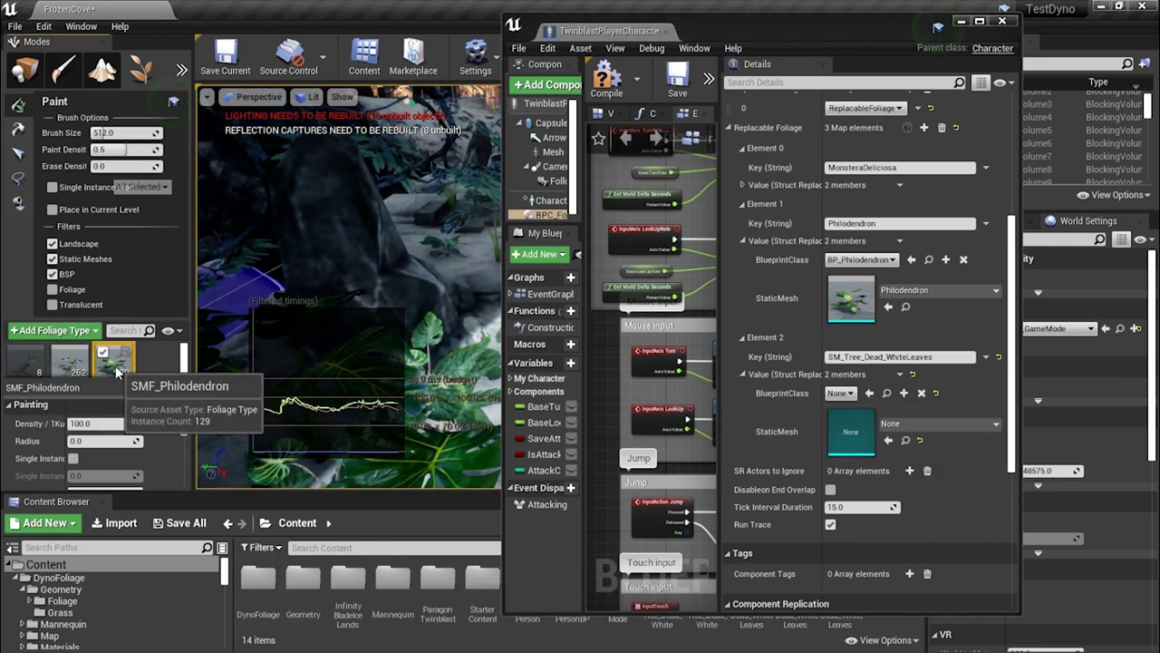
pyautogui.click(32, 366)
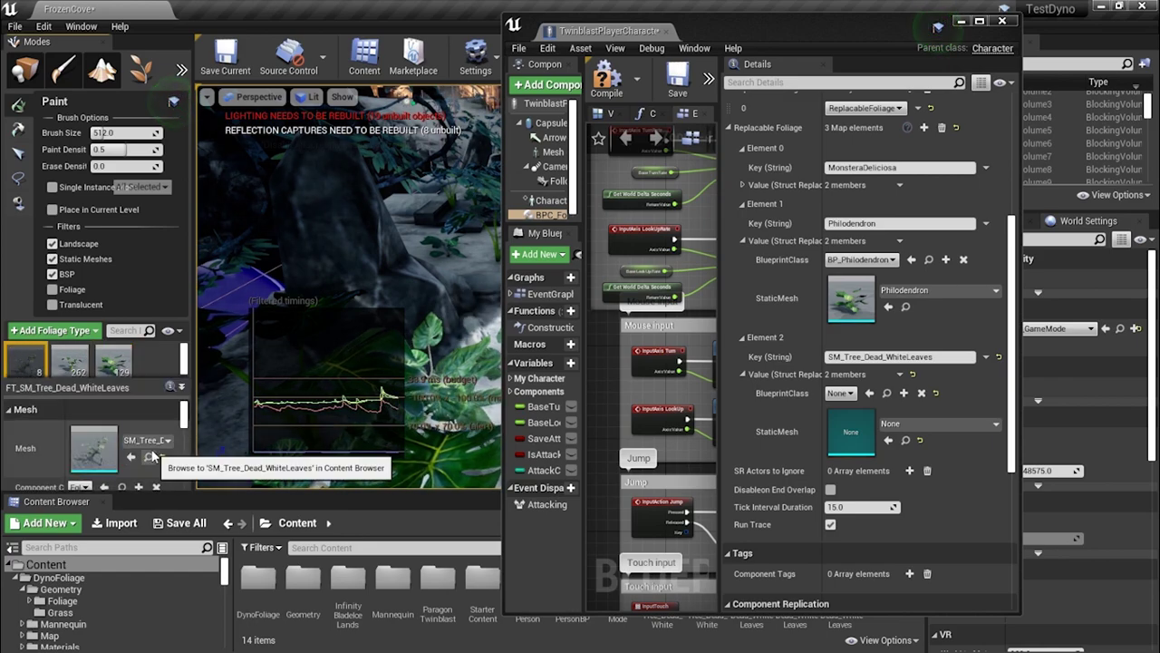
pyautogui.click(150, 456)
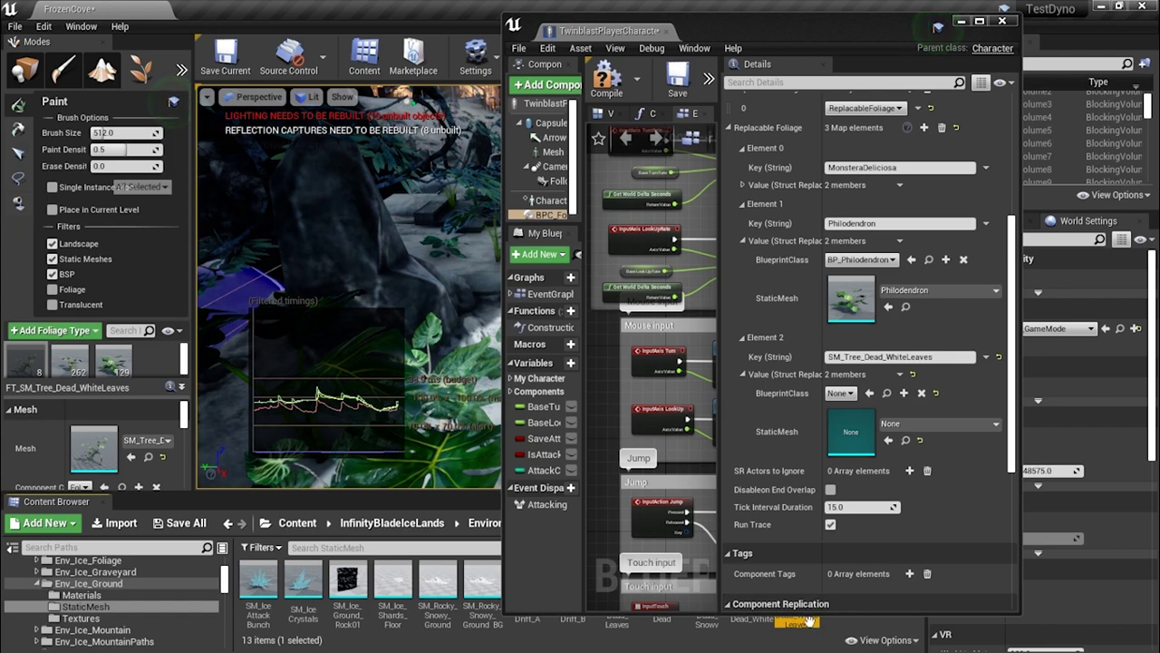
pyautogui.moveTo(809, 622); pyautogui.dragTo(857, 426)
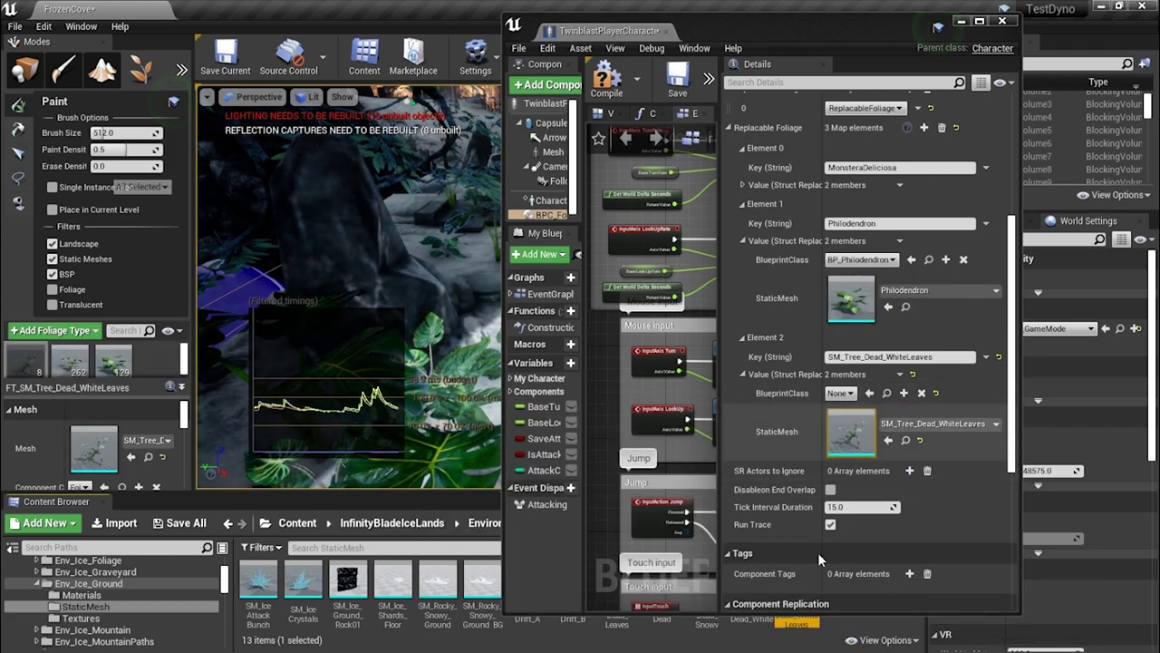
# Return to the root Content folder and assign the BP_SKM_Tree_Dead_White blueprint as Element 2's blueprint class
pyautogui.click(297, 523)
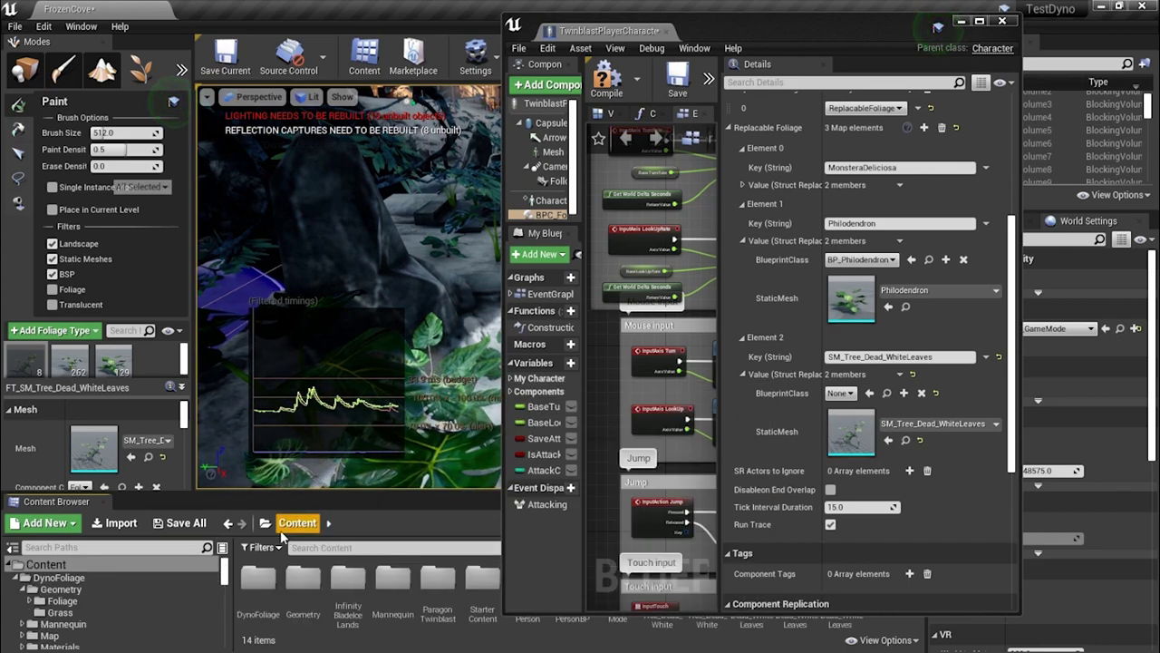
pyautogui.moveTo(853, 28); pyautogui.dragTo(430, 53)
pyautogui.moveTo(662, 584); pyautogui.dragTo(412, 419)
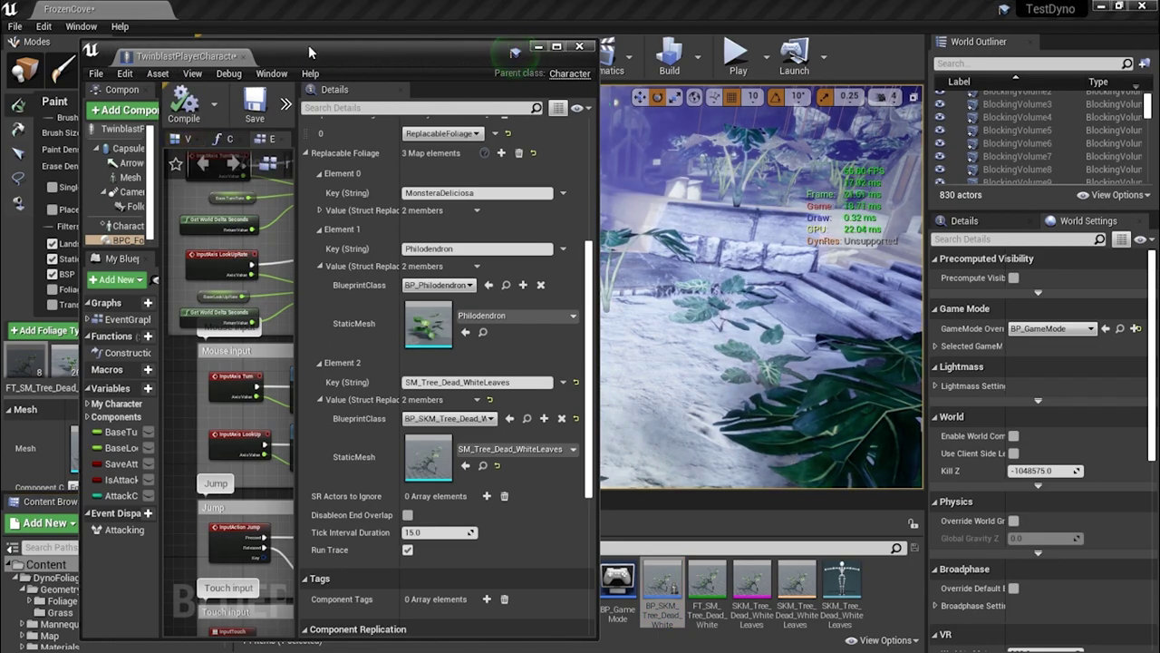
# Close the blueprint window and play the level, running through the trees and plants to test foliage replacement, then end the session
pyautogui.click(580, 46)
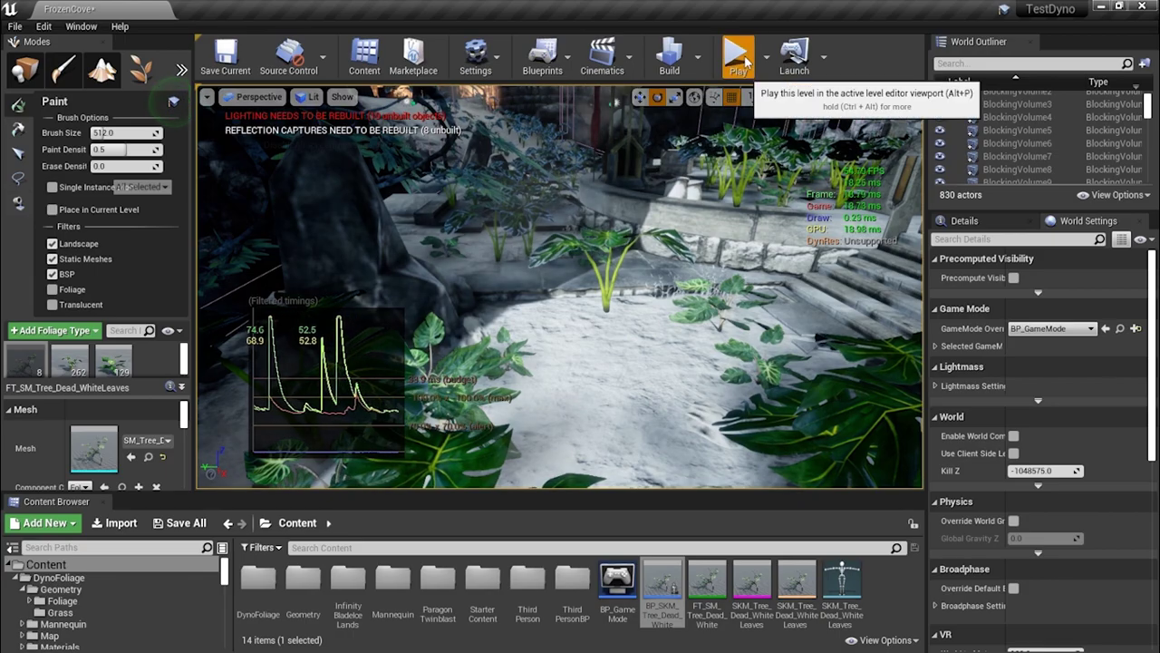
pyautogui.click(735, 55)
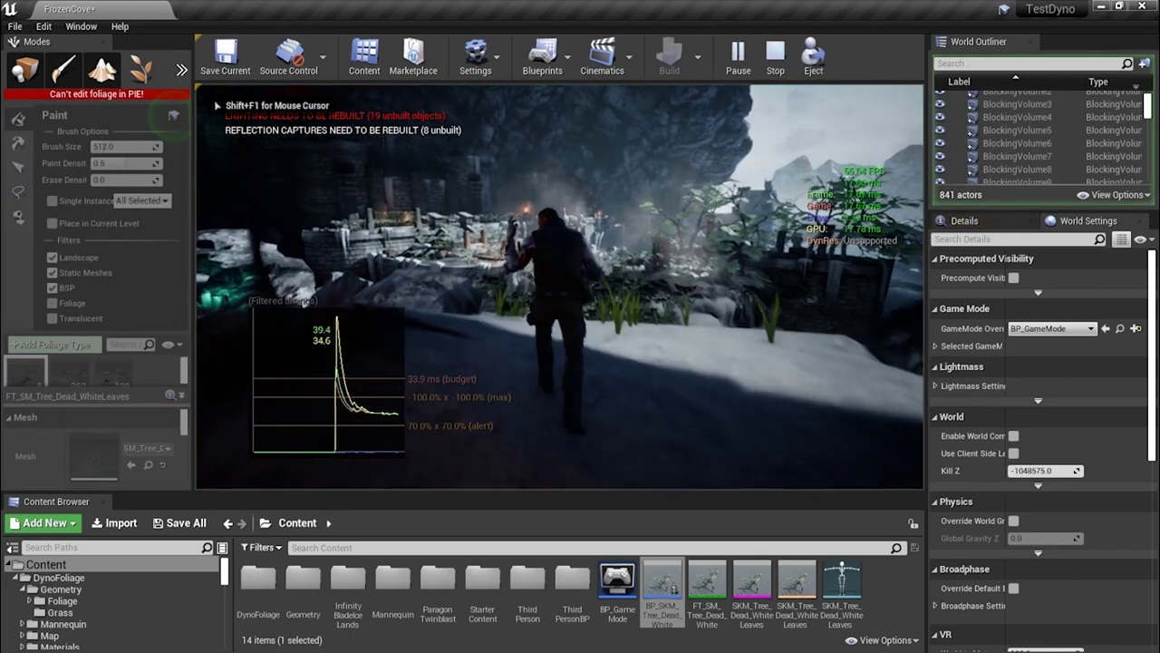
pyautogui.press('w')
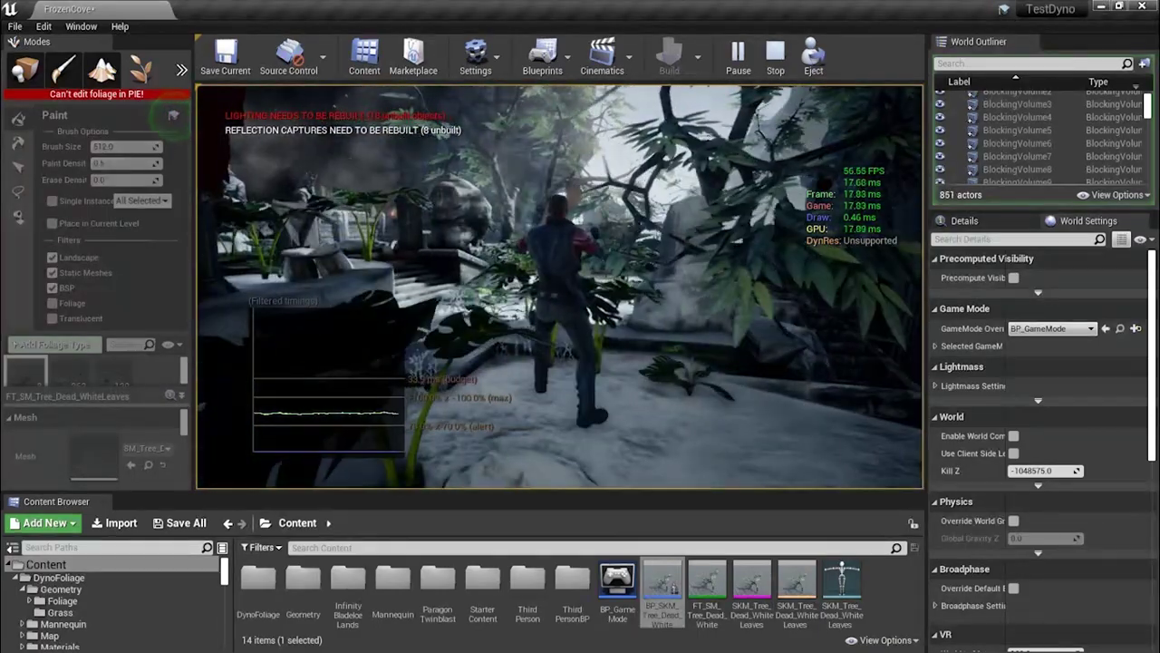
pyautogui.press('w')
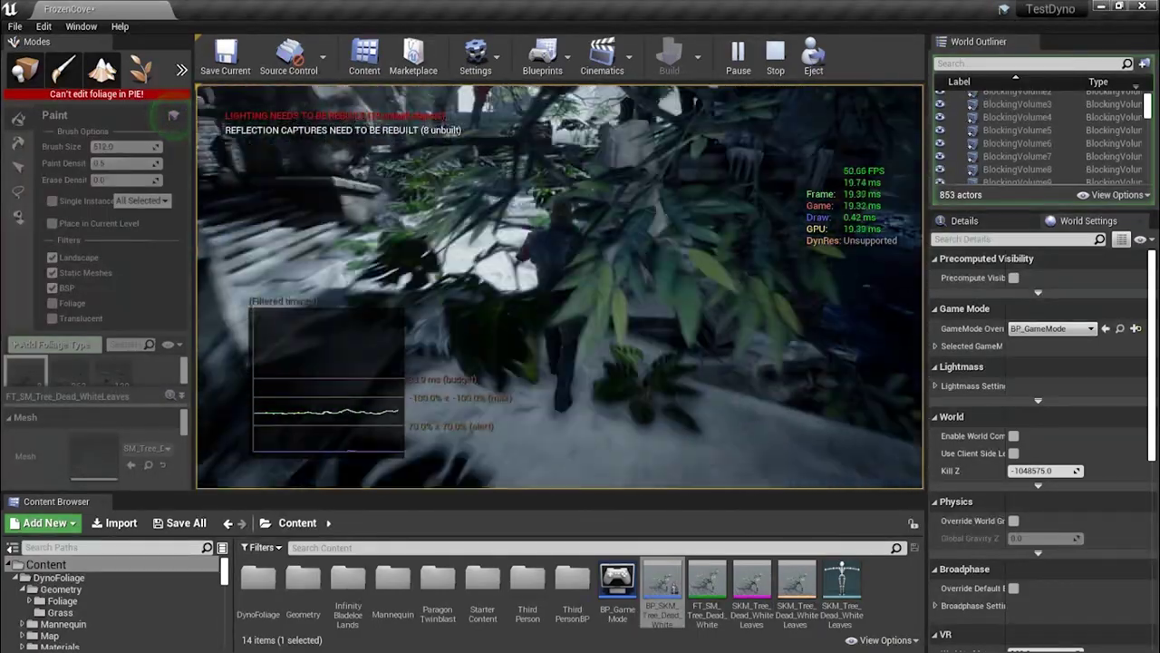
pyautogui.press('w')
pyautogui.press('w')
pyautogui.press('w')
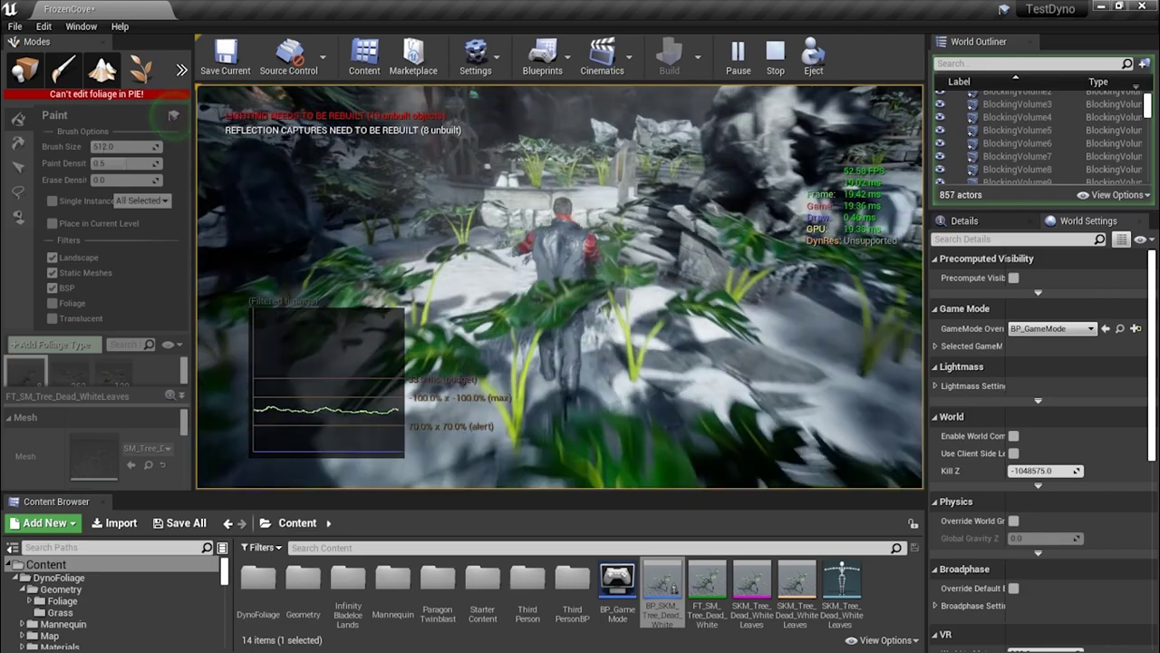
pyautogui.press('Escape')
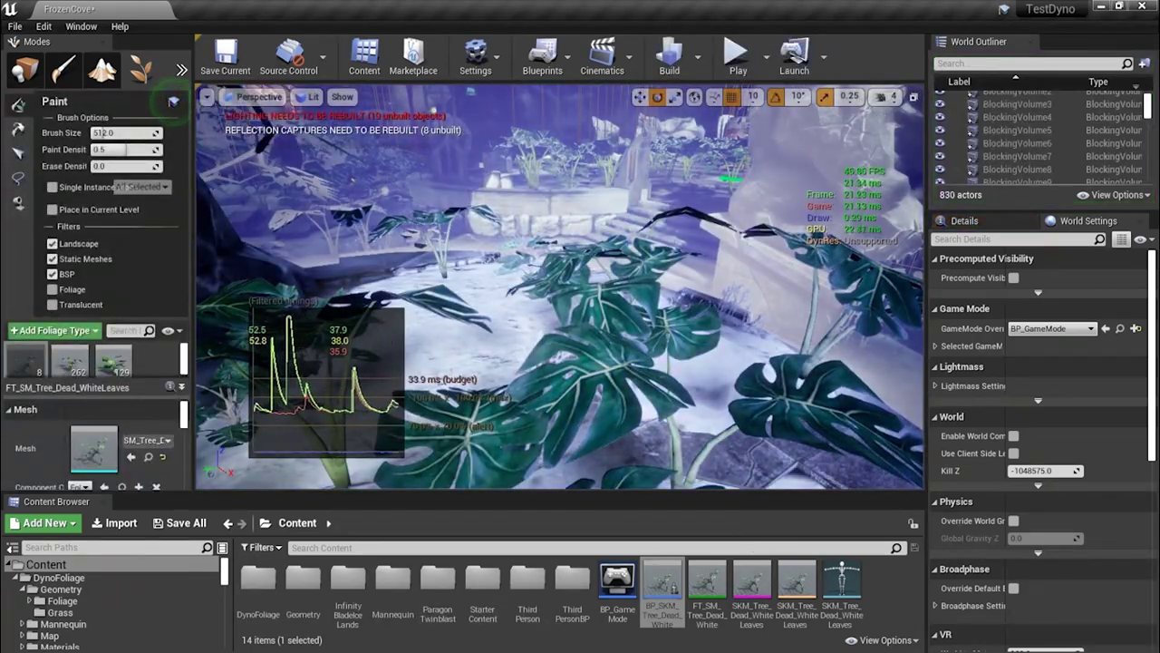
# Bring the TwinblastPlayerCharacter blueprint back over the level to review the BPC_FoliageReplace default settings
pyautogui.moveTo(757, 650); pyautogui.dragTo(803, 57)
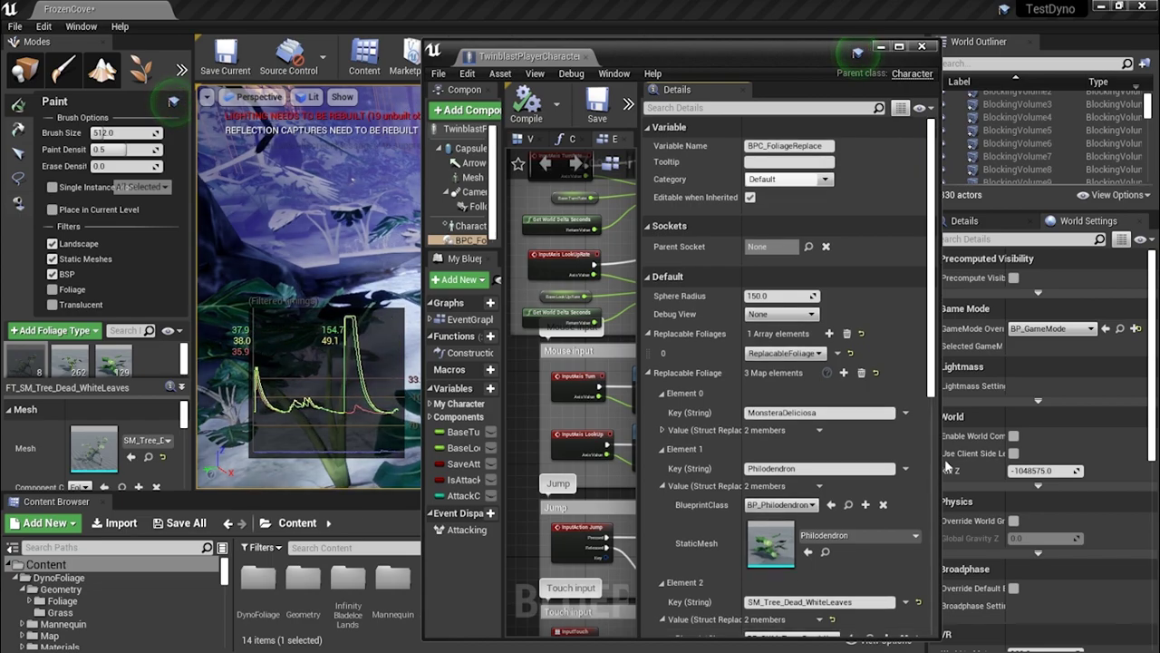